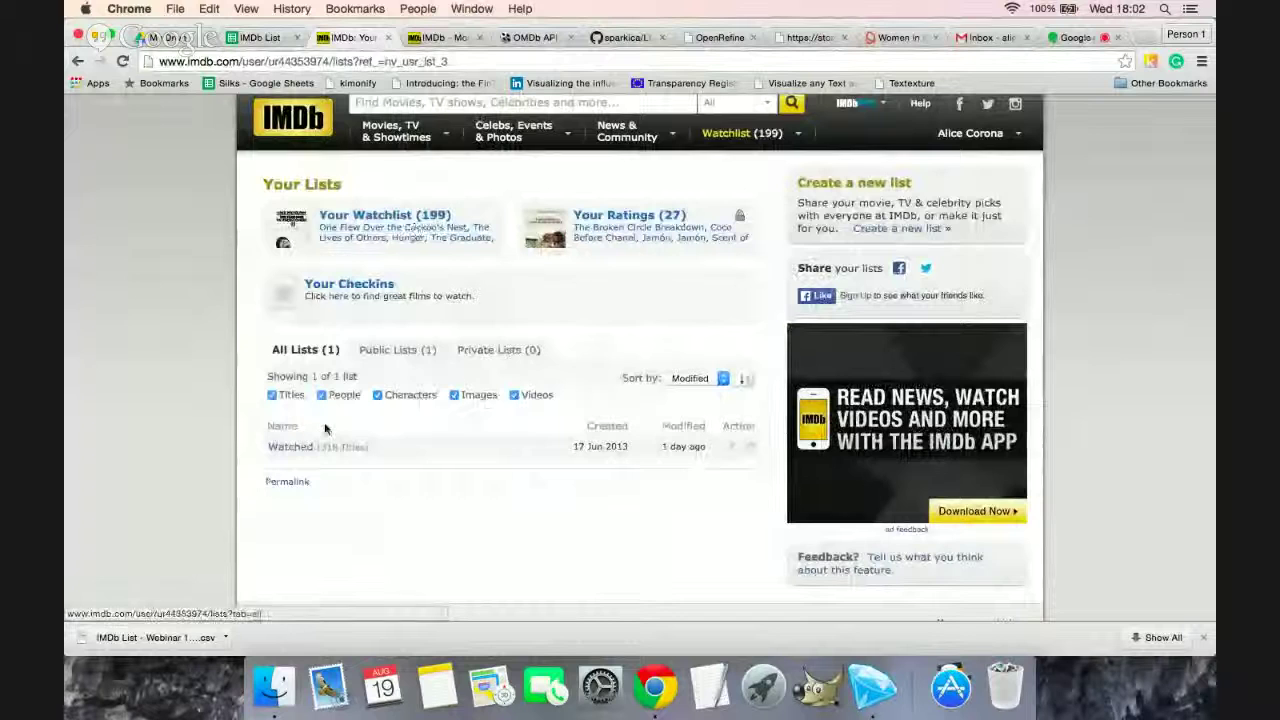
Step: Open the Watched list and scroll to the bottom of its first page near 'Export this list'
{"action": "left_click", "coordinate": [291, 450]}
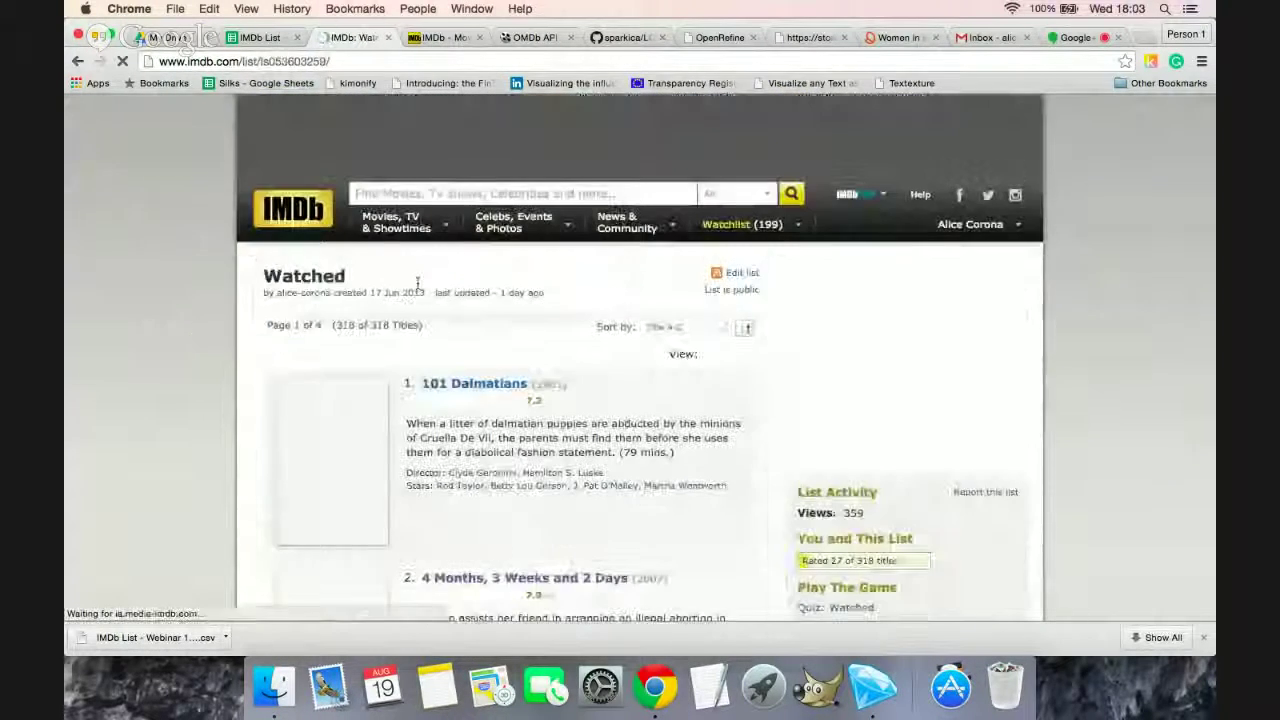
{"action": "scroll", "coordinate": [213, 399], "scroll_direction": "down", "scroll_amount": 20}
{"action": "scroll", "coordinate": [213, 399], "scroll_direction": "down", "scroll_amount": 20}
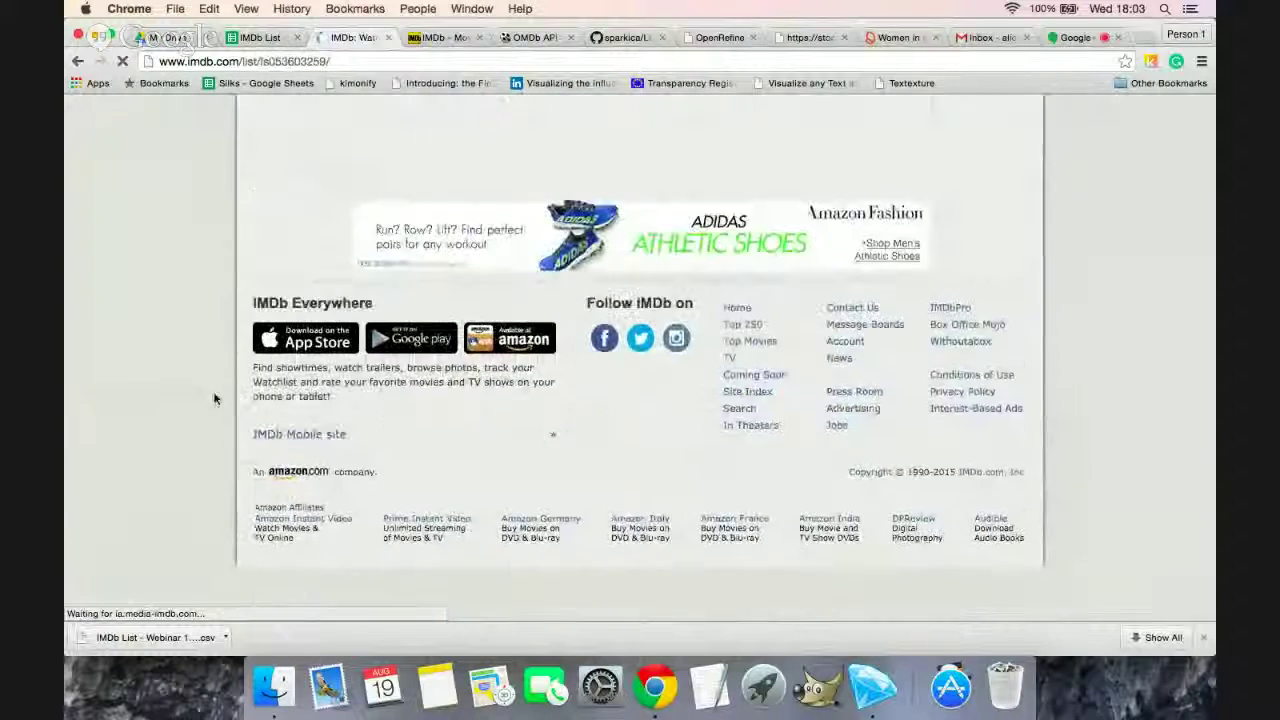
{"action": "scroll", "coordinate": [730, 242], "scroll_direction": "up", "scroll_amount": 5}
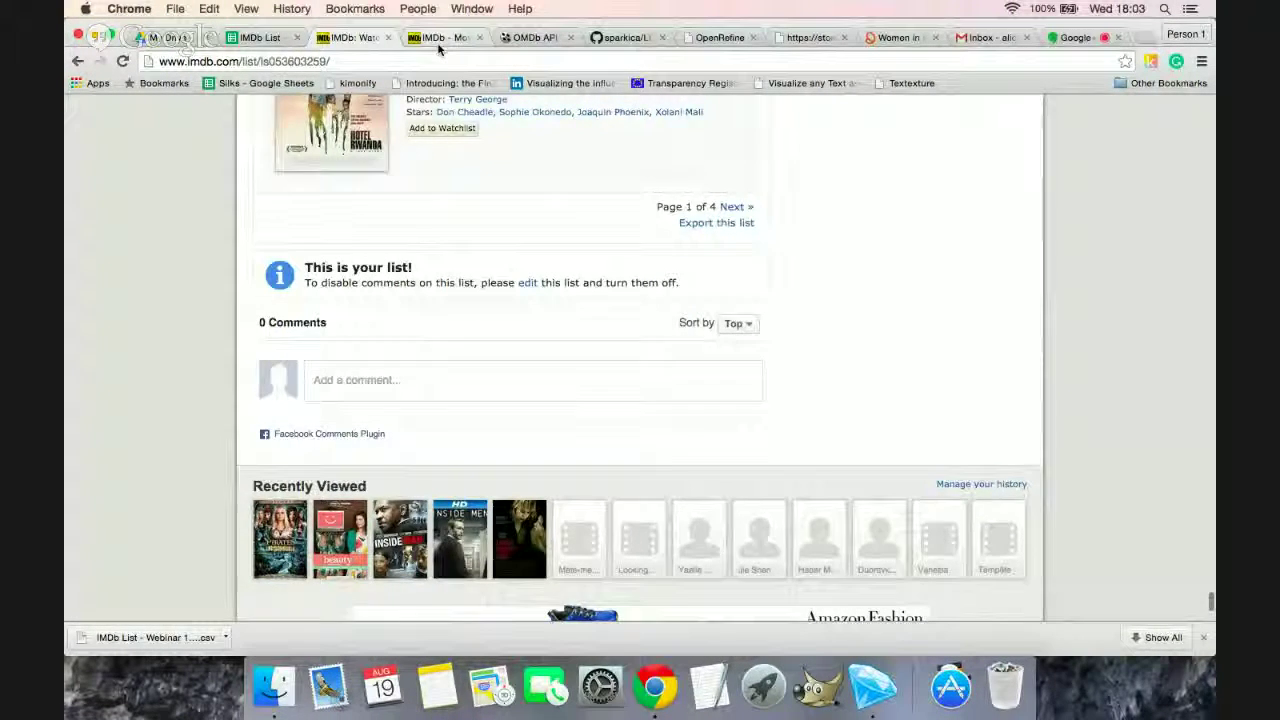
{"action": "left_click", "coordinate": [438, 46]}
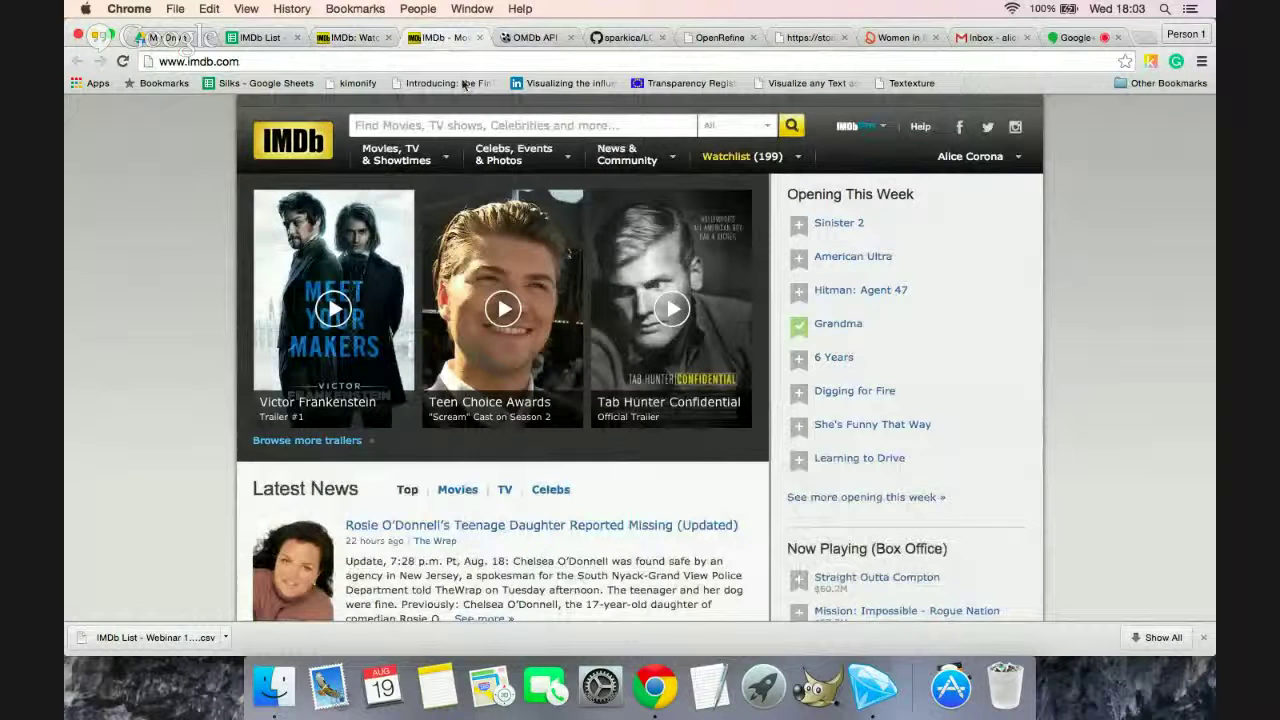
{"action": "left_click", "coordinate": [360, 40]}
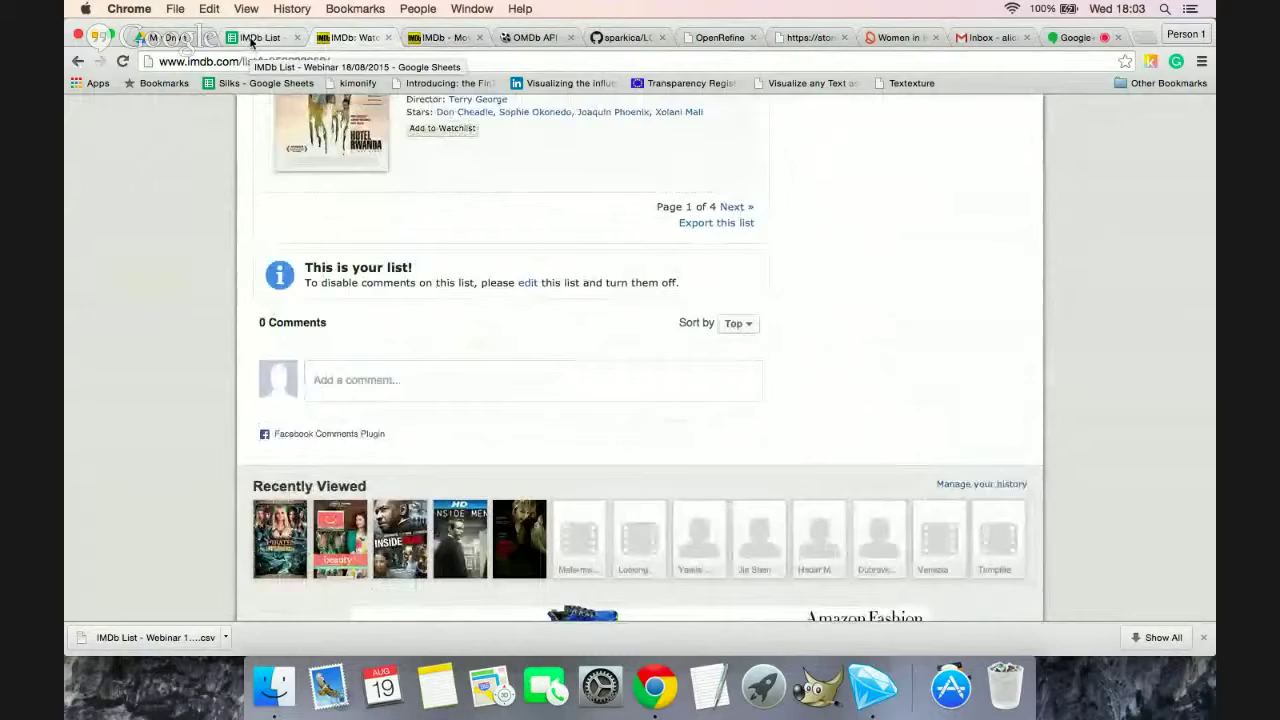
Step: Inspect the IMDb List cells: const tt0375063, Sideways, Alexander Payne, rating 6.8, and genres
{"action": "left_click", "coordinate": [251, 42]}
{"action": "scroll", "coordinate": [295, 408], "scroll_direction": "down", "scroll_amount": 3}
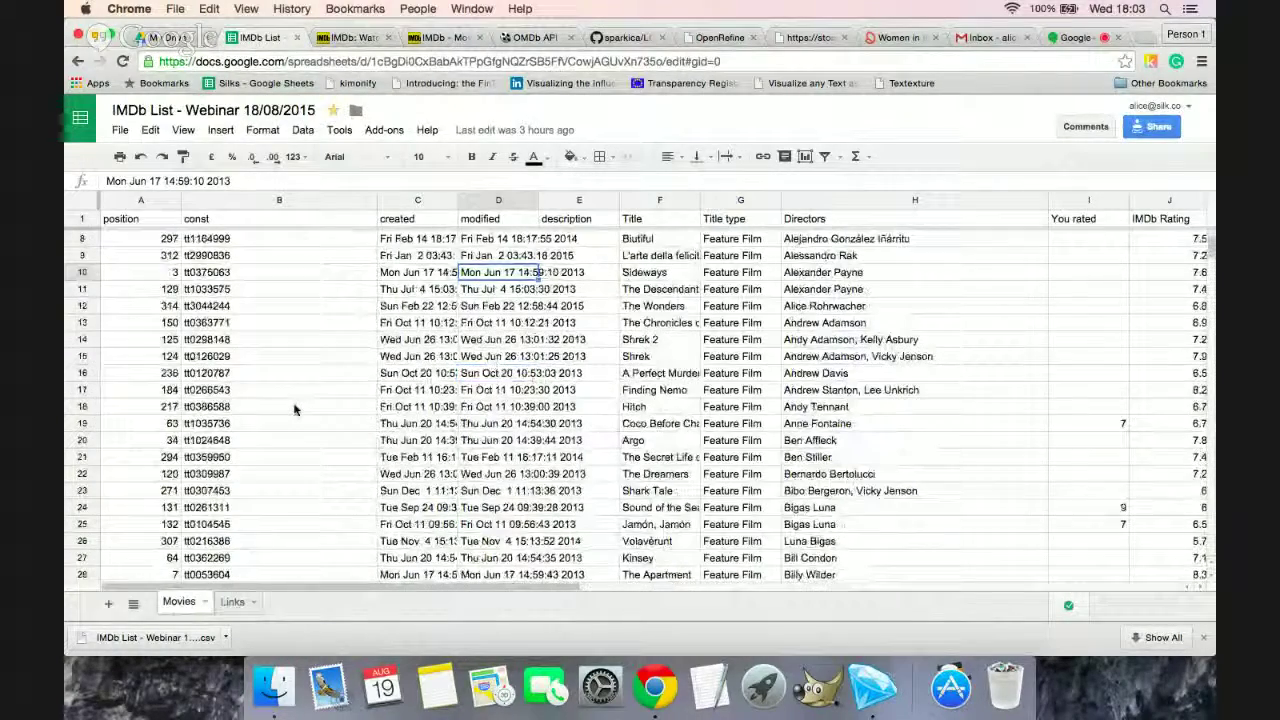
{"action": "scroll", "coordinate": [223, 398], "scroll_direction": "right", "scroll_amount": 2}
{"action": "scroll", "coordinate": [223, 398], "scroll_direction": "left", "scroll_amount": 2}
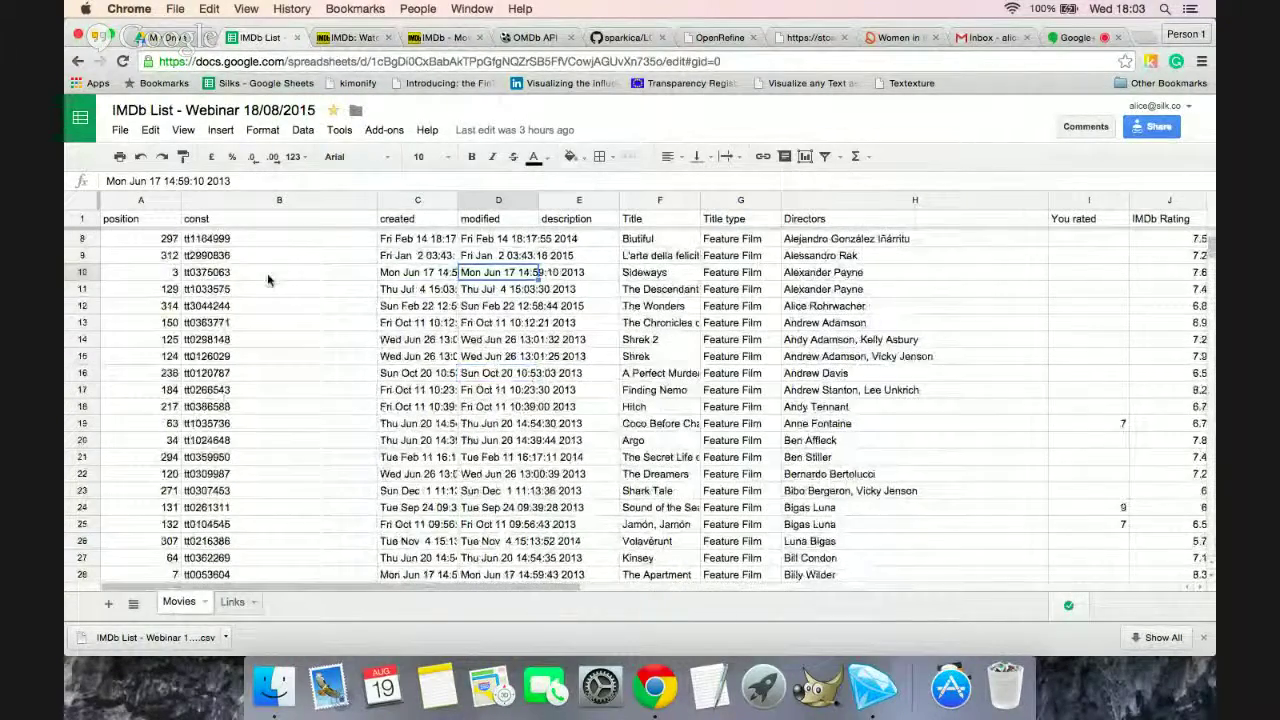
{"action": "left_click", "coordinate": [225, 270]}
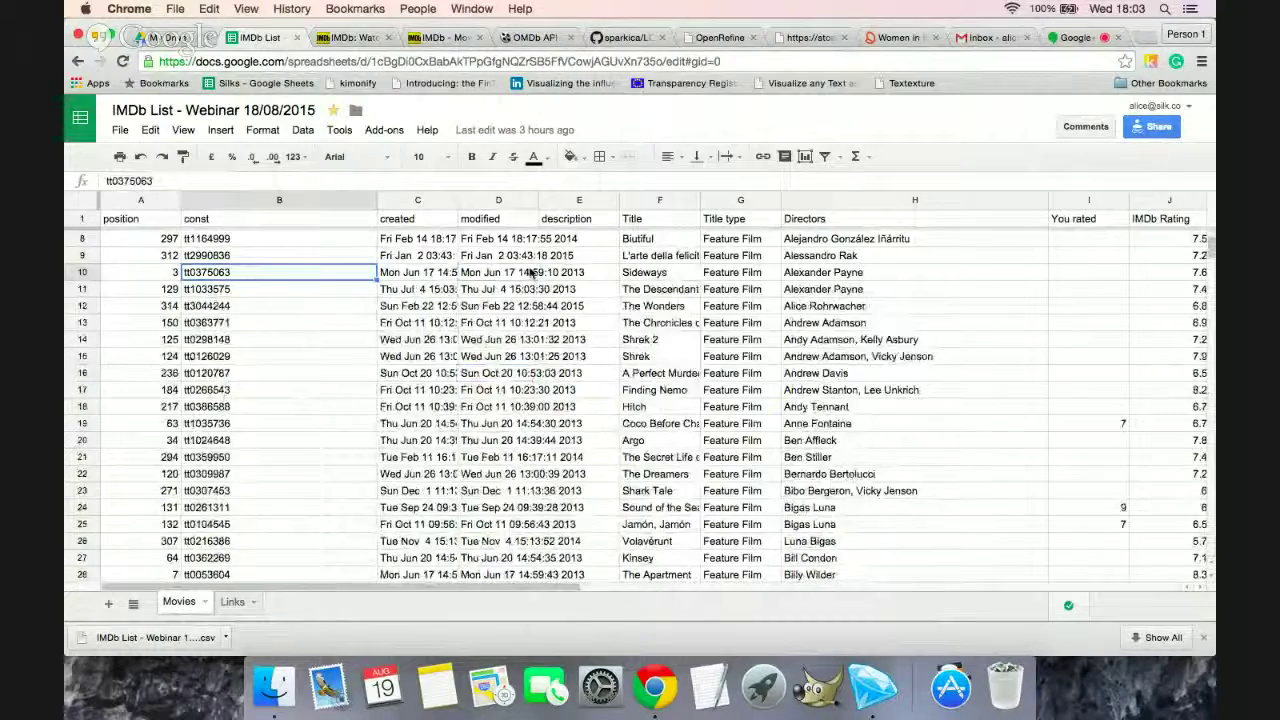
{"action": "left_click", "coordinate": [660, 272]}
{"action": "scroll", "coordinate": [660, 272], "scroll_direction": "right", "scroll_amount": 4}
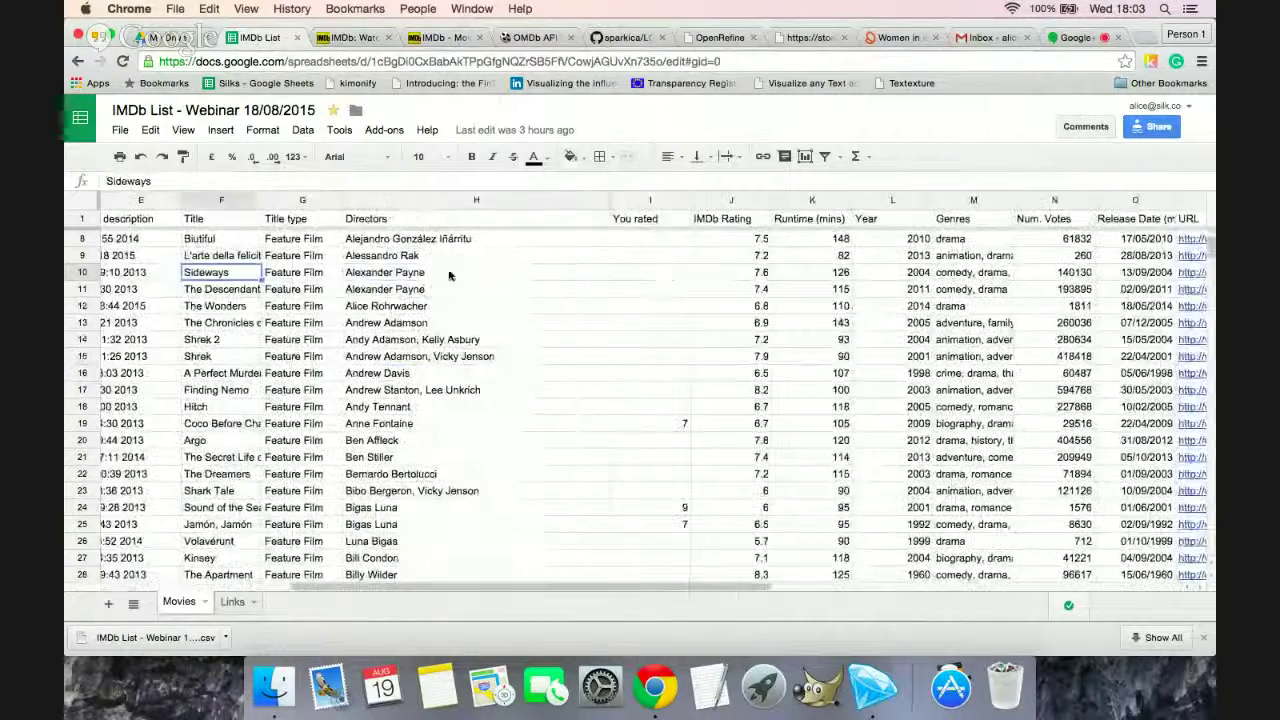
{"action": "left_click", "coordinate": [449, 274]}
{"action": "left_click", "coordinate": [748, 305]}
{"action": "scroll", "coordinate": [748, 305], "scroll_direction": "right", "scroll_amount": 3}
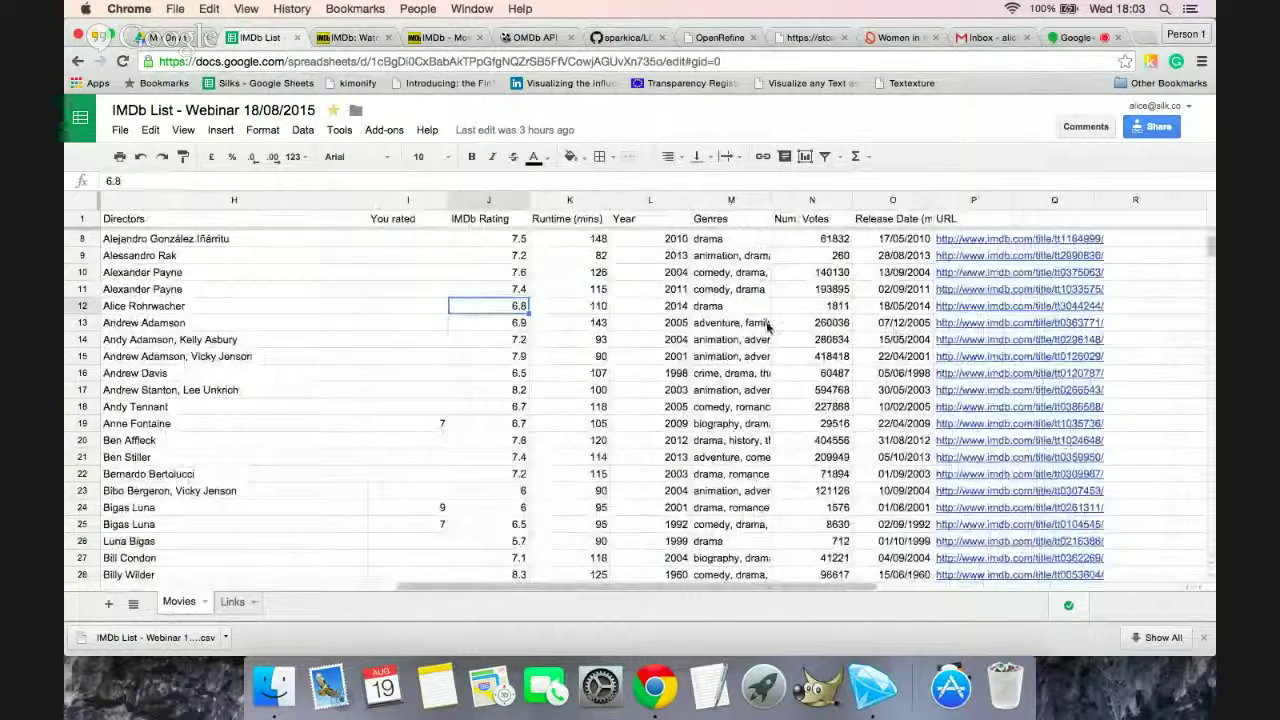
{"action": "left_click", "coordinate": [768, 324]}
{"action": "scroll", "coordinate": [768, 324], "scroll_direction": "up", "scroll_amount": 2}
{"action": "scroll", "coordinate": [768, 324], "scroll_direction": "left", "scroll_amount": 1}
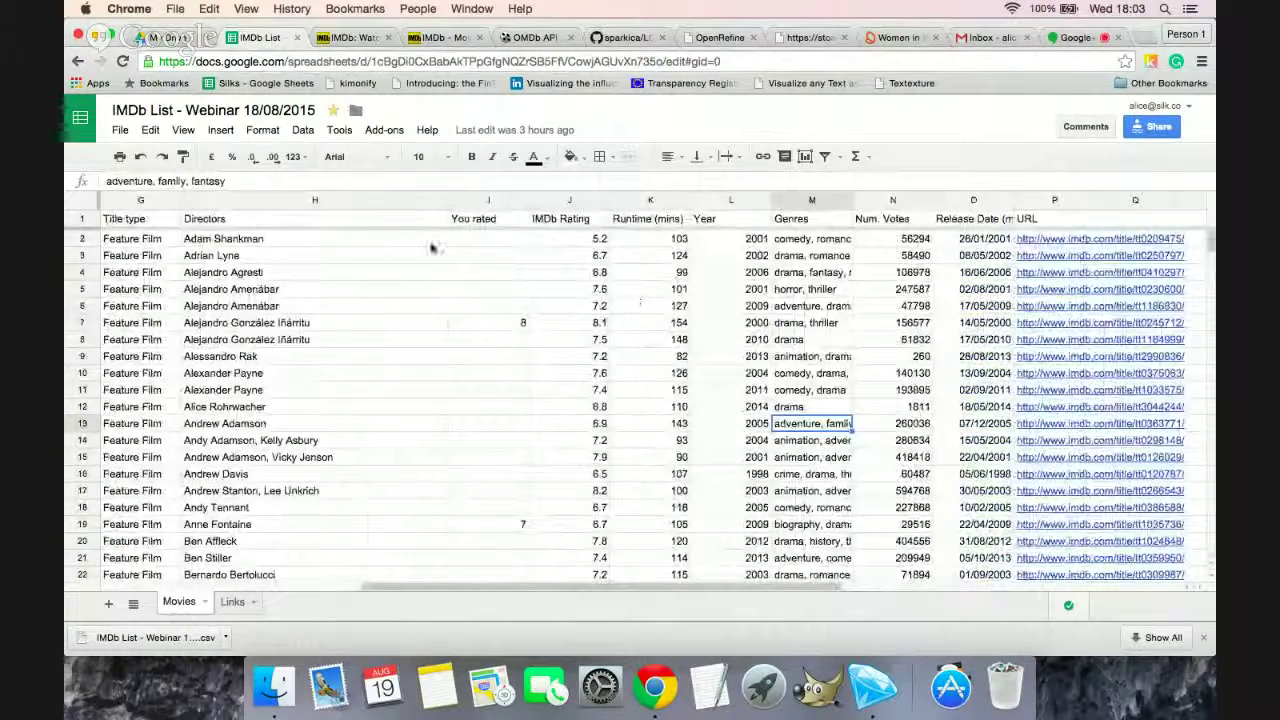
Step: Narrow the Directors column H and the const column B
{"action": "left_click_drag", "start_coordinate": [444, 205], "coordinate": [268, 205]}
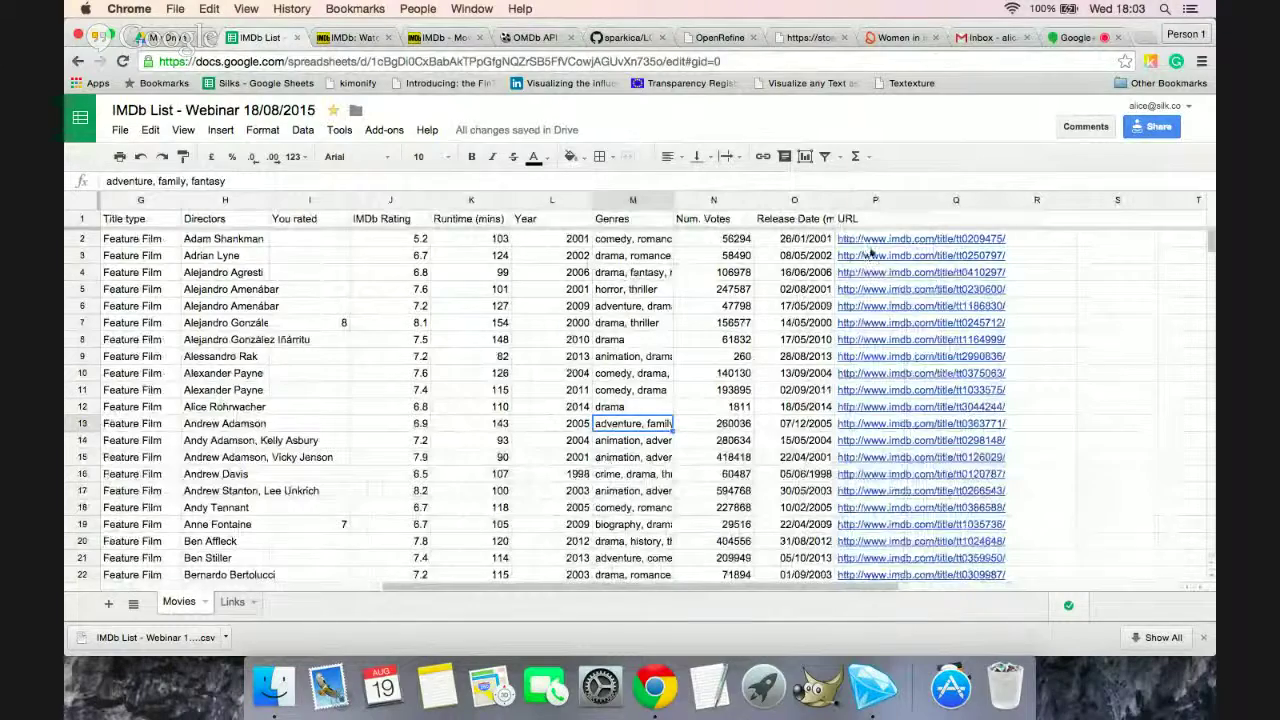
{"action": "scroll", "coordinate": [743, 298], "scroll_direction": "left", "scroll_amount": 10}
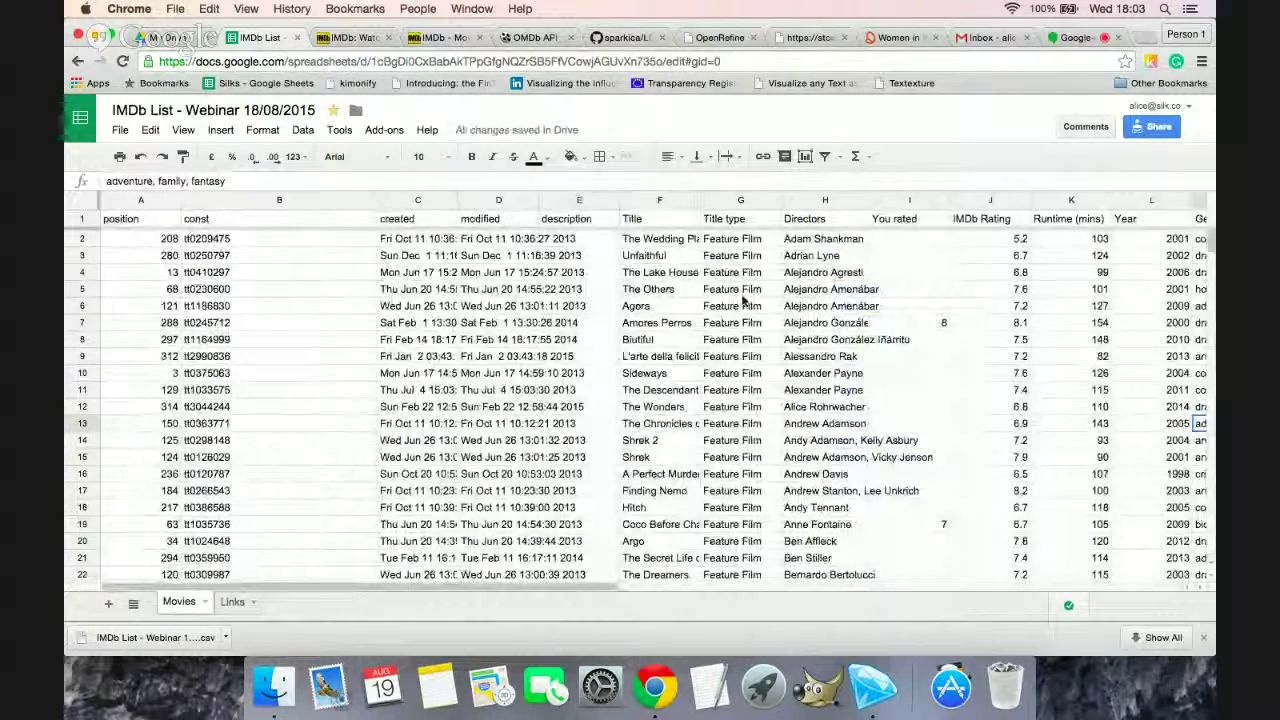
{"action": "left_click_drag", "start_coordinate": [377, 200], "coordinate": [271, 200]}
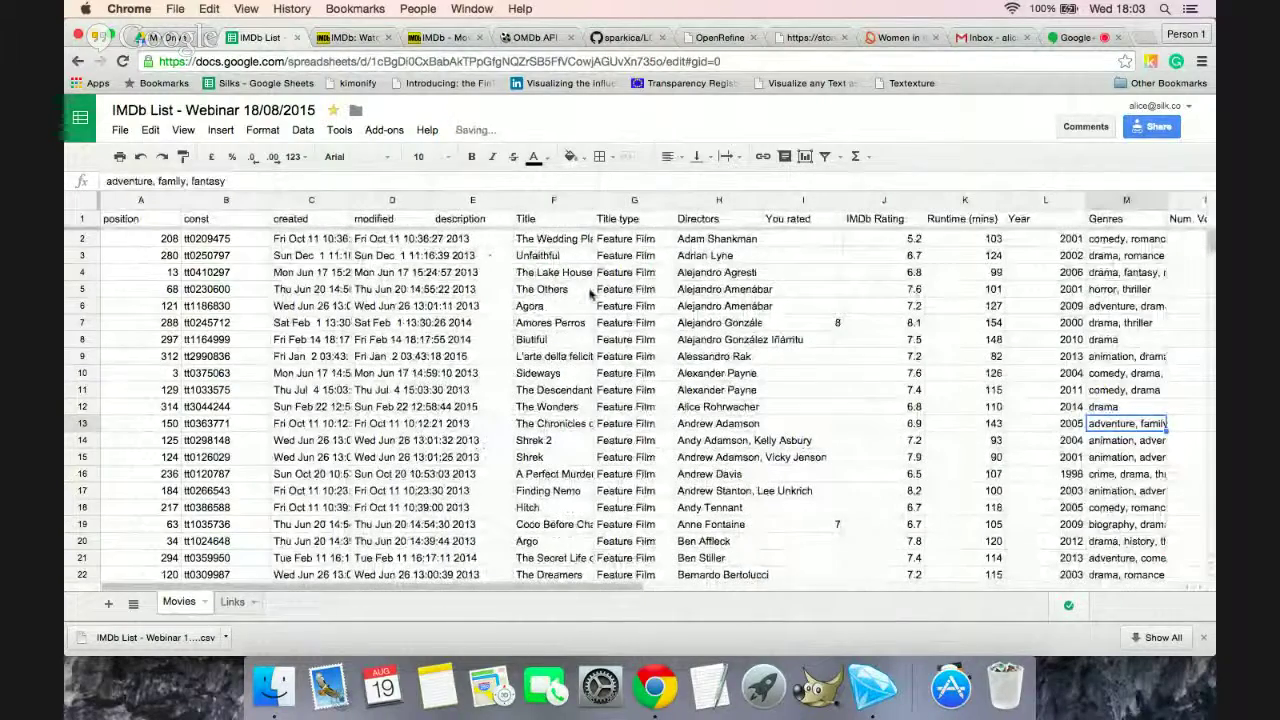
{"action": "scroll", "coordinate": [590, 294], "scroll_direction": "right", "scroll_amount": 3}
{"action": "scroll", "coordinate": [590, 294], "scroll_direction": "right", "scroll_amount": 3}
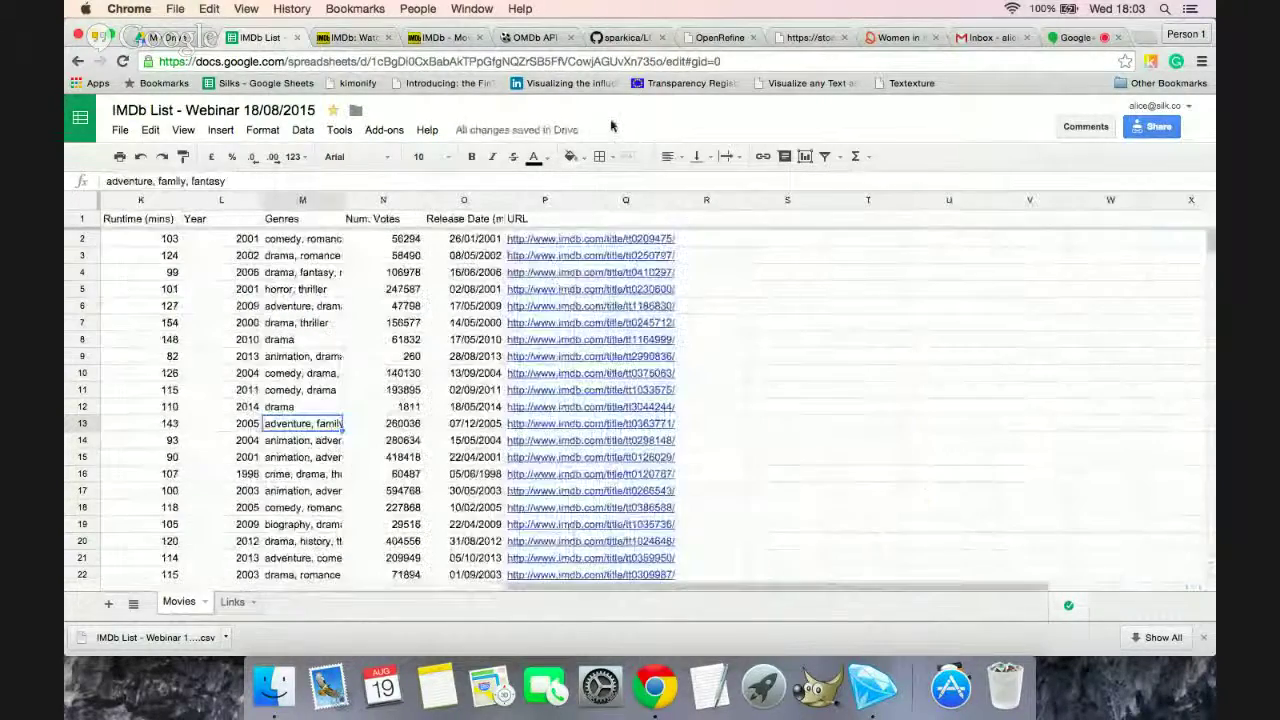
{"action": "left_click", "coordinate": [530, 40]}
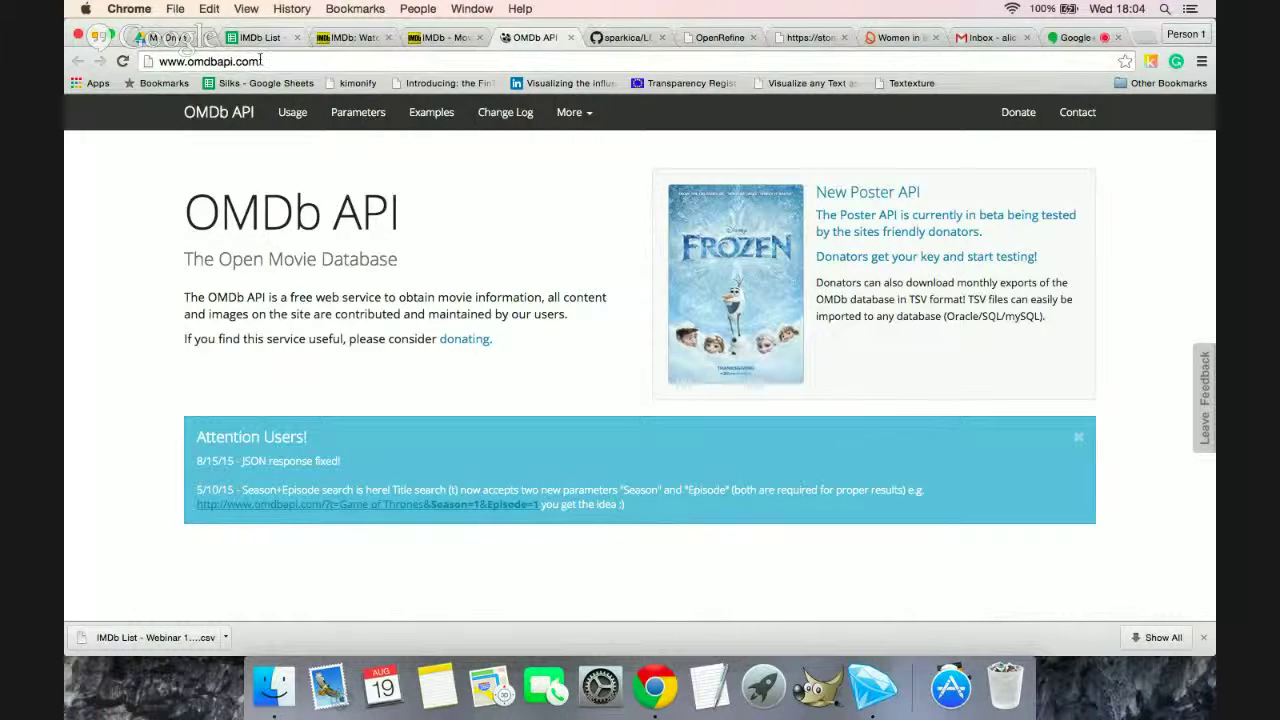
{"action": "left_click", "coordinate": [333, 62]}
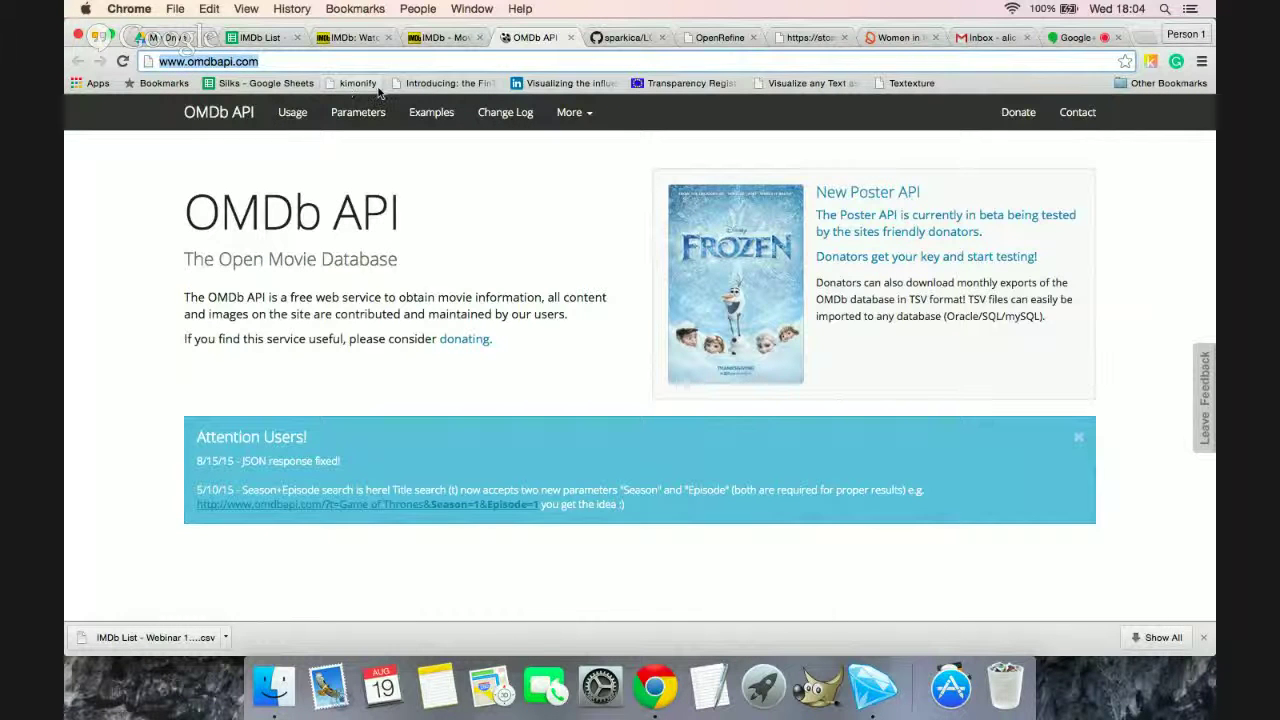
Step: Delete the created, modified and description columns
{"action": "left_click", "coordinate": [262, 38]}
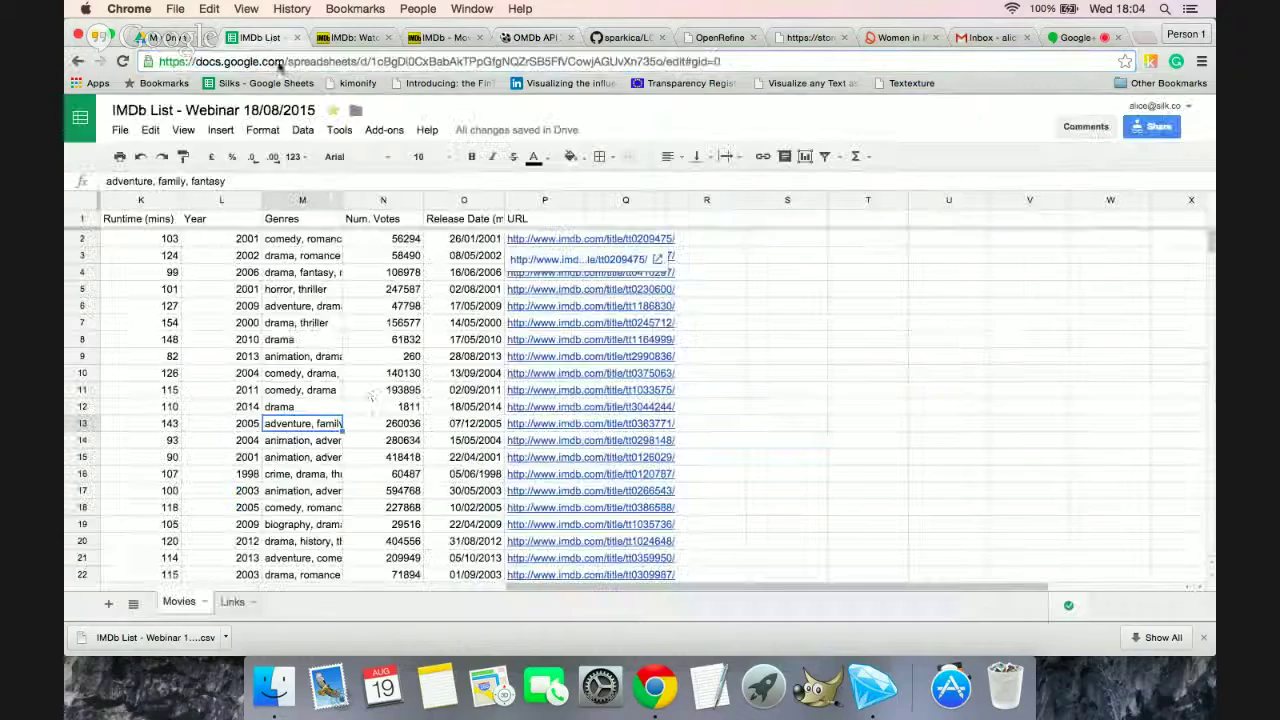
{"action": "scroll", "coordinate": [407, 275], "scroll_direction": "left", "scroll_amount": 10}
{"action": "right_click", "coordinate": [407, 275]}
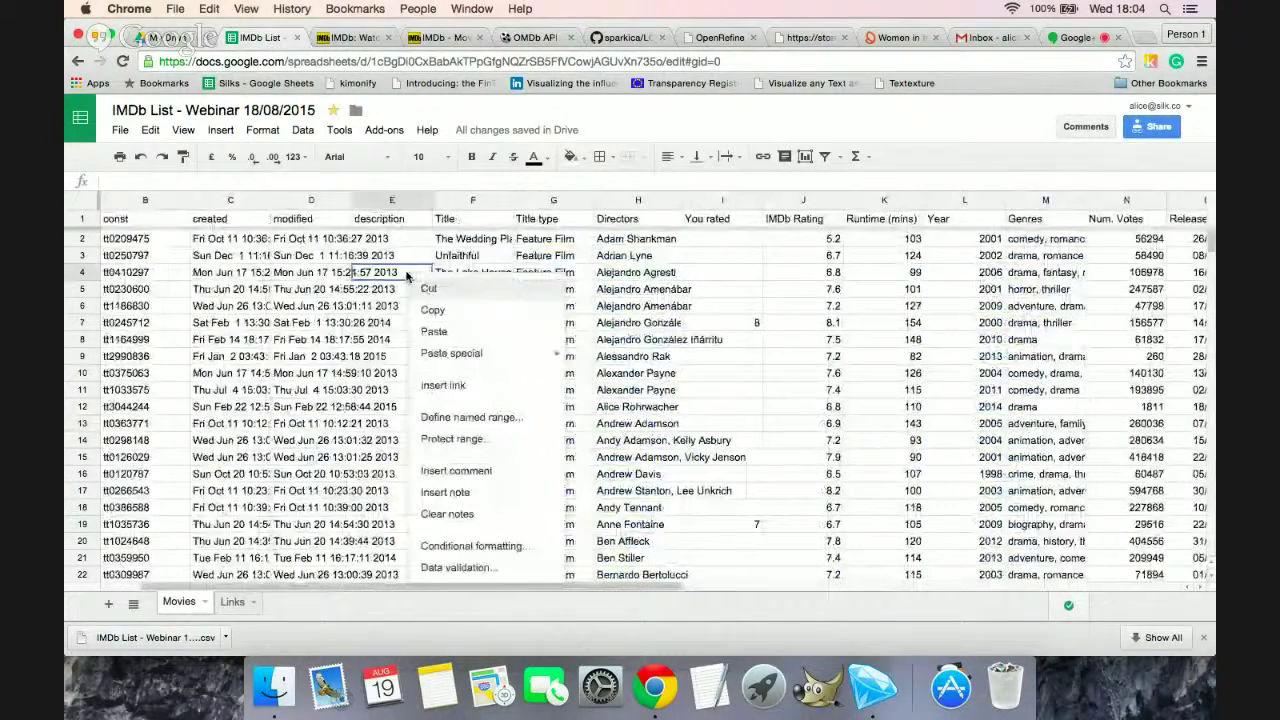
{"action": "key", "text": "Escape"}
{"action": "left_click", "coordinate": [218, 203]}
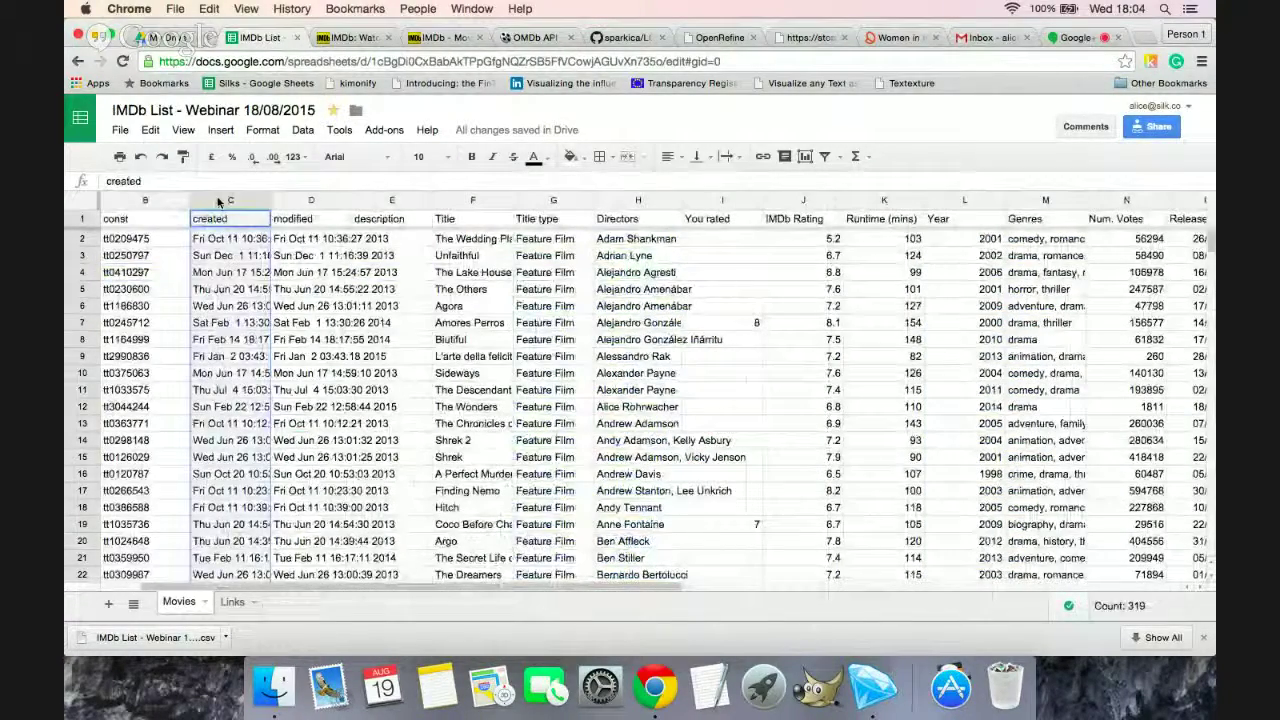
{"action": "key", "text": "shift+Right"}
{"action": "key", "text": "shift+Right"}
{"action": "left_click", "coordinate": [150, 131]}
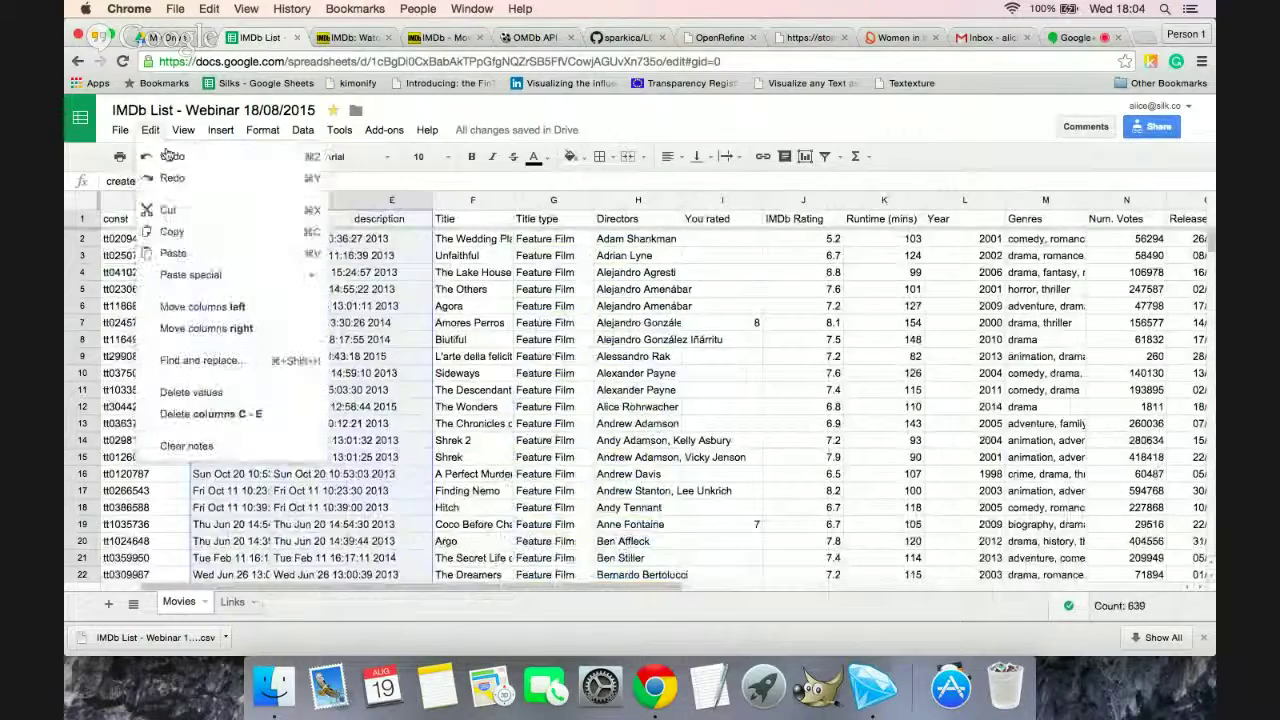
{"action": "left_click", "coordinate": [222, 414]}
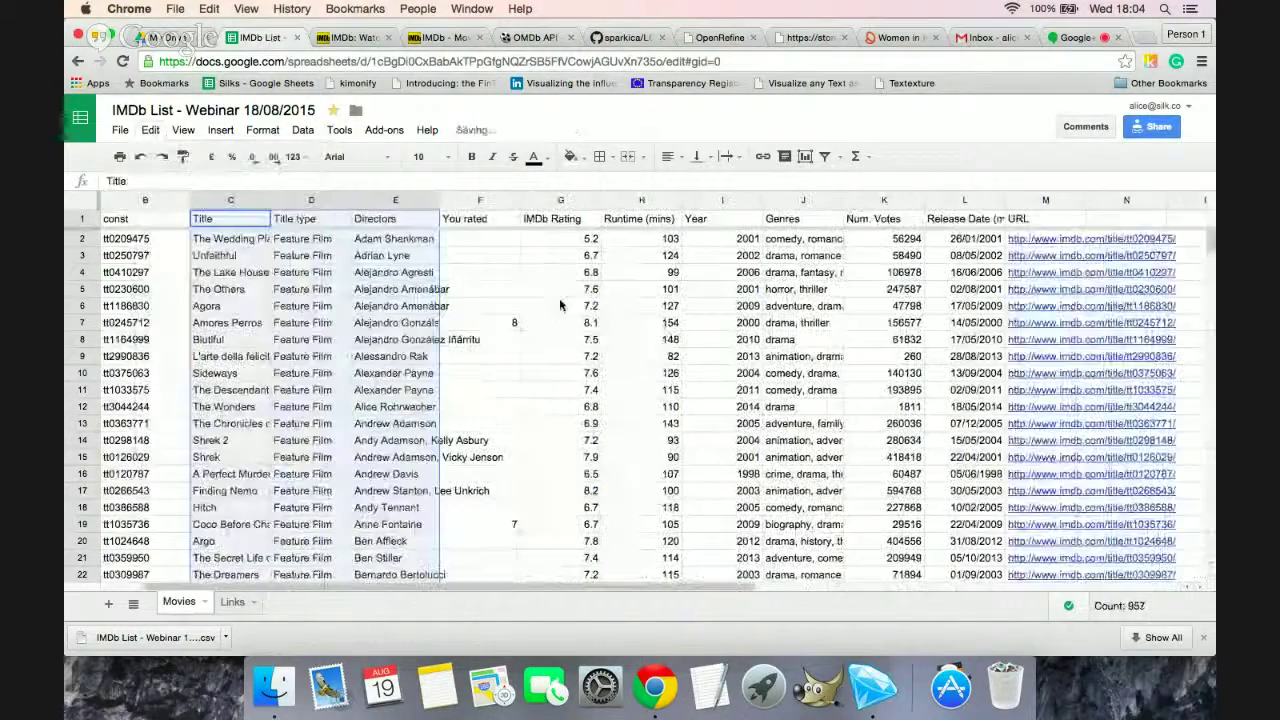
Step: Delete the You rated and position columns
{"action": "right_click", "coordinate": [508, 201]}
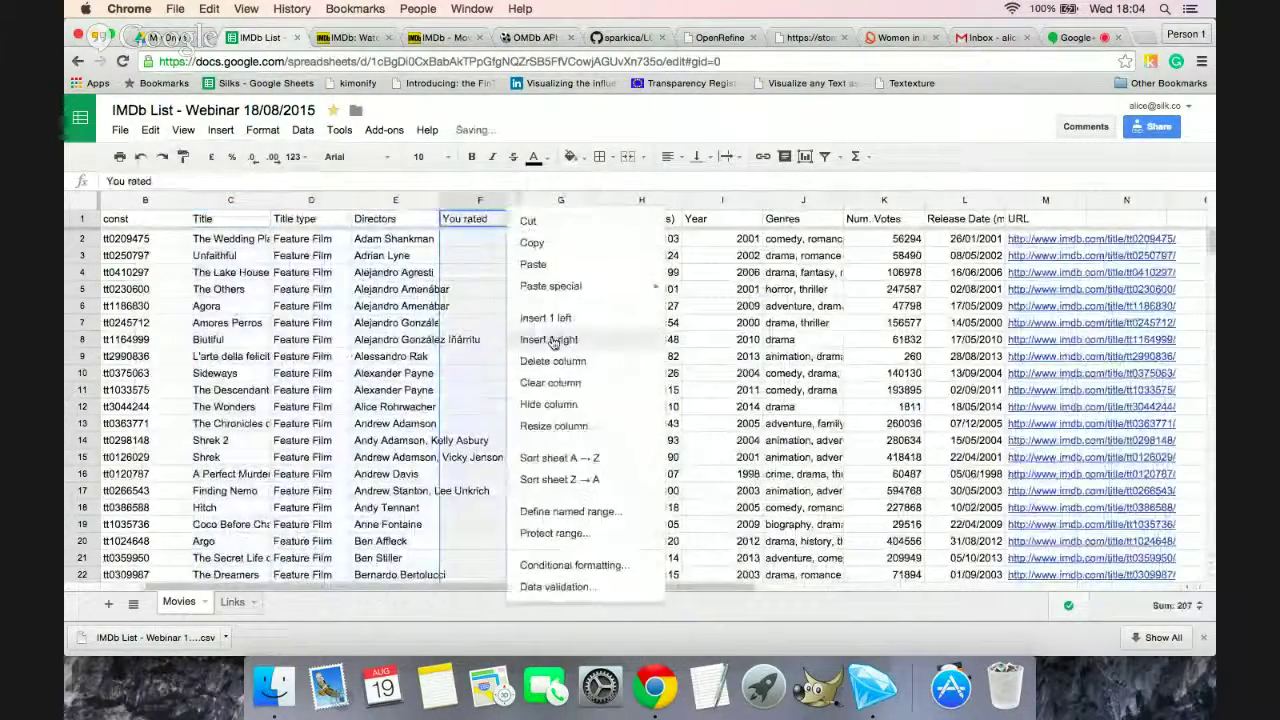
{"action": "left_click", "coordinate": [594, 361]}
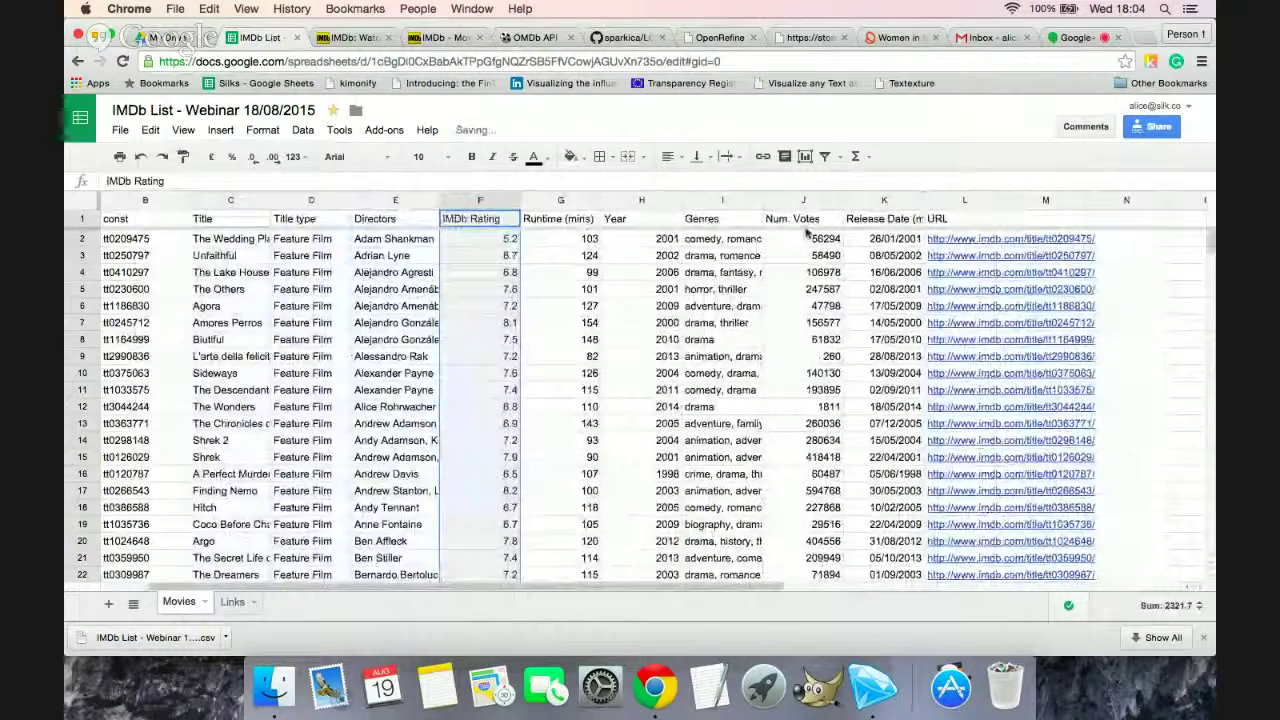
{"action": "scroll", "coordinate": [775, 337], "scroll_direction": "right", "scroll_amount": 1}
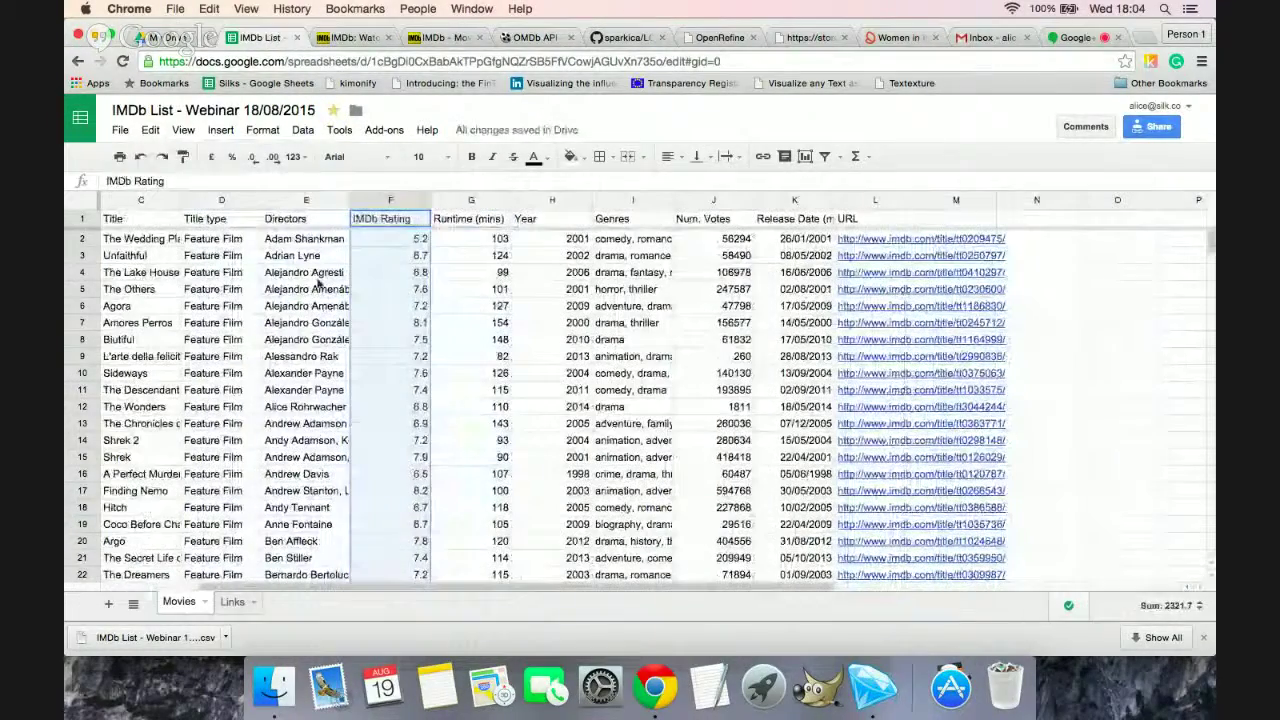
{"action": "scroll", "coordinate": [205, 245], "scroll_direction": "left", "scroll_amount": 2}
{"action": "left_click", "coordinate": [191, 200]}
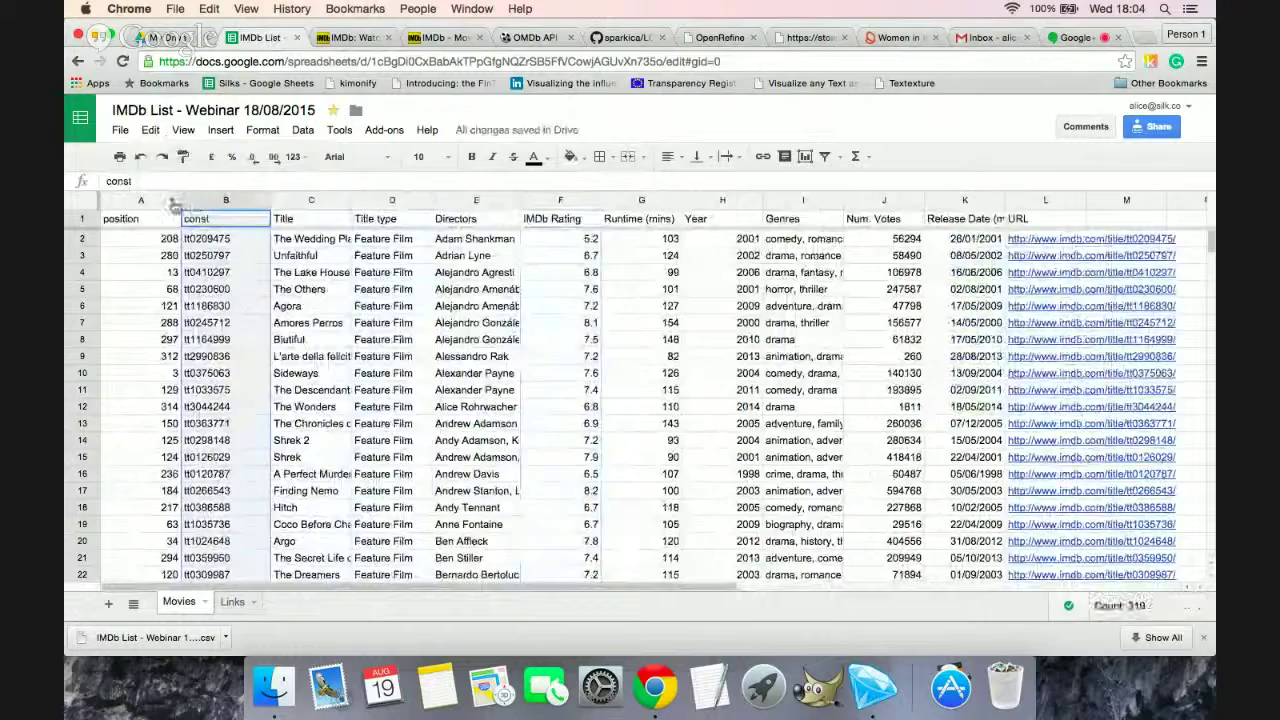
{"action": "left_click", "coordinate": [168, 204]}
{"action": "right_click", "coordinate": [170, 205]}
{"action": "left_click", "coordinate": [214, 362]}
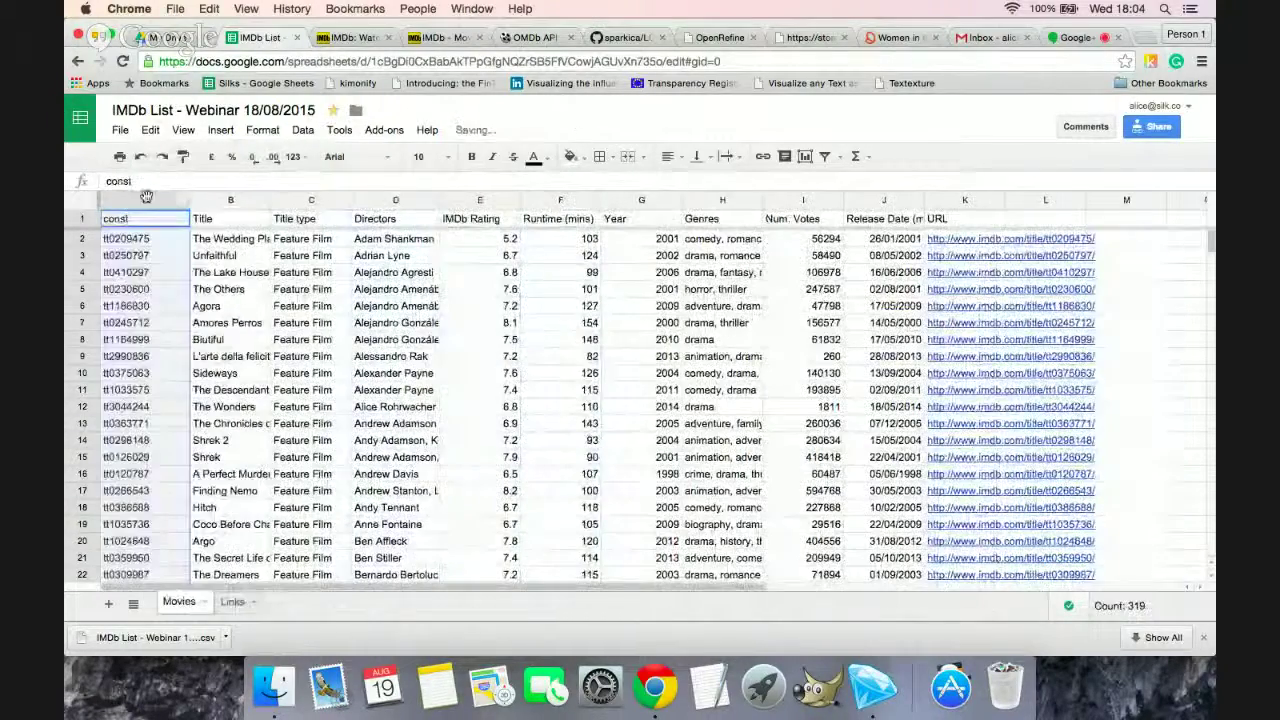
Step: Drag the const column to column K, right after URL
{"action": "left_click", "coordinate": [138, 241]}
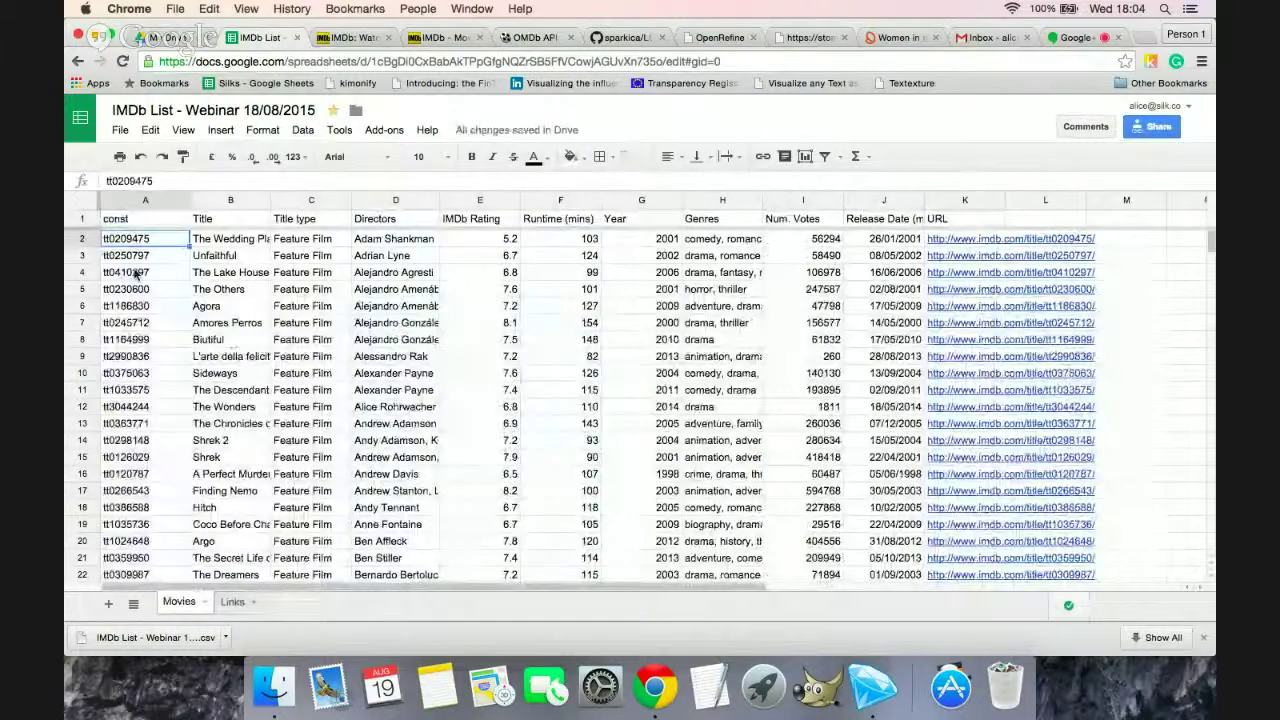
{"action": "left_click", "coordinate": [128, 206]}
{"action": "left_click_drag", "start_coordinate": [128, 206], "coordinate": [948, 290]}
{"action": "right_click", "coordinate": [857, 283]}
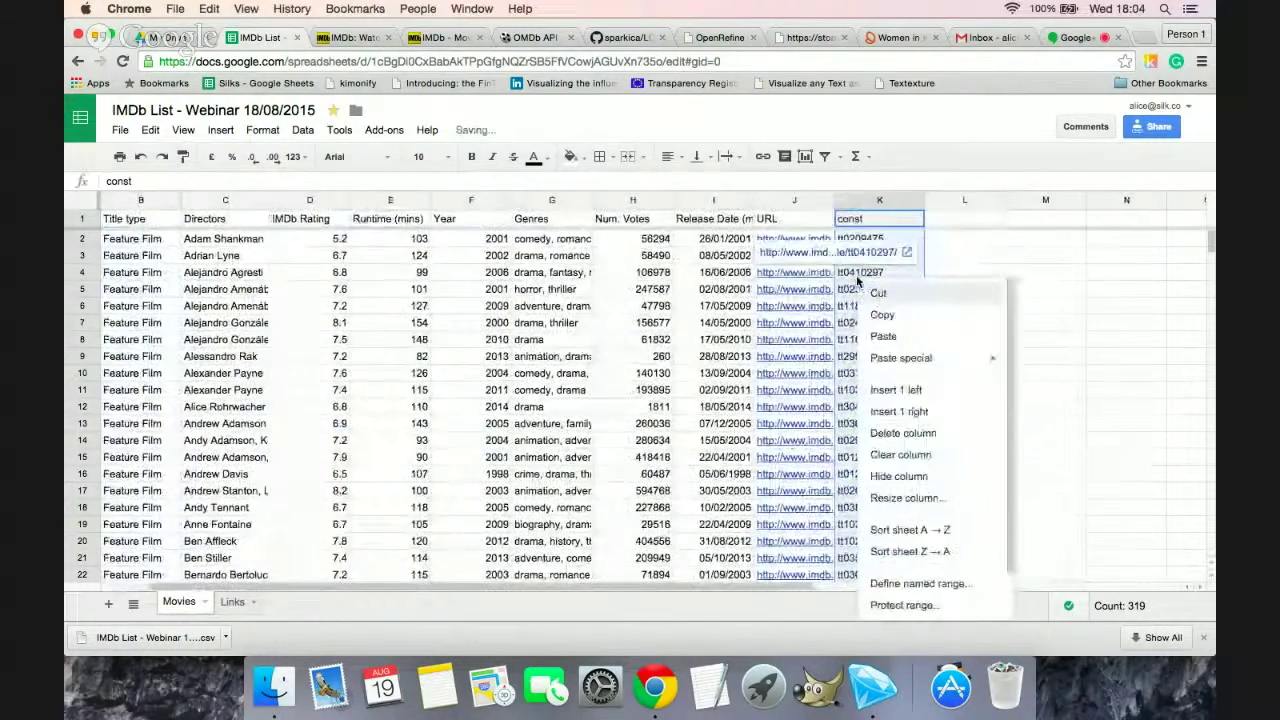
{"action": "left_click", "coordinate": [950, 225]}
{"action": "left_click", "coordinate": [880, 238]}
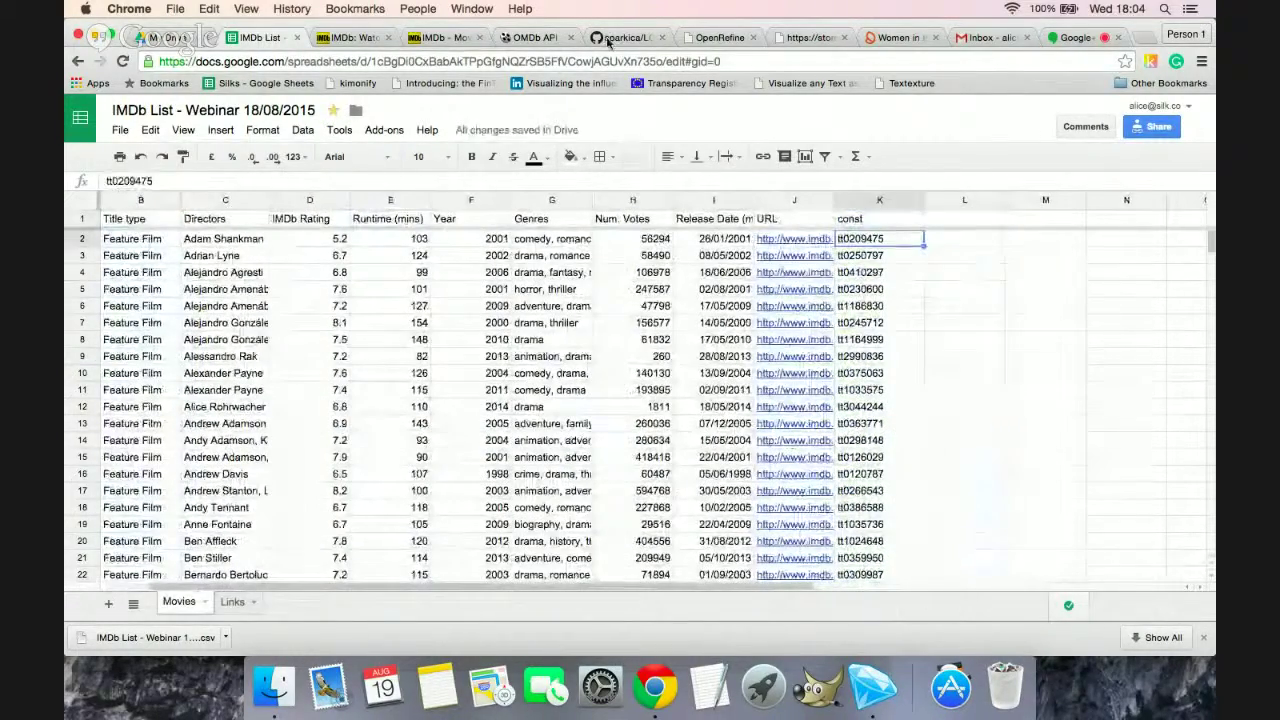
{"action": "left_click", "coordinate": [535, 37]}
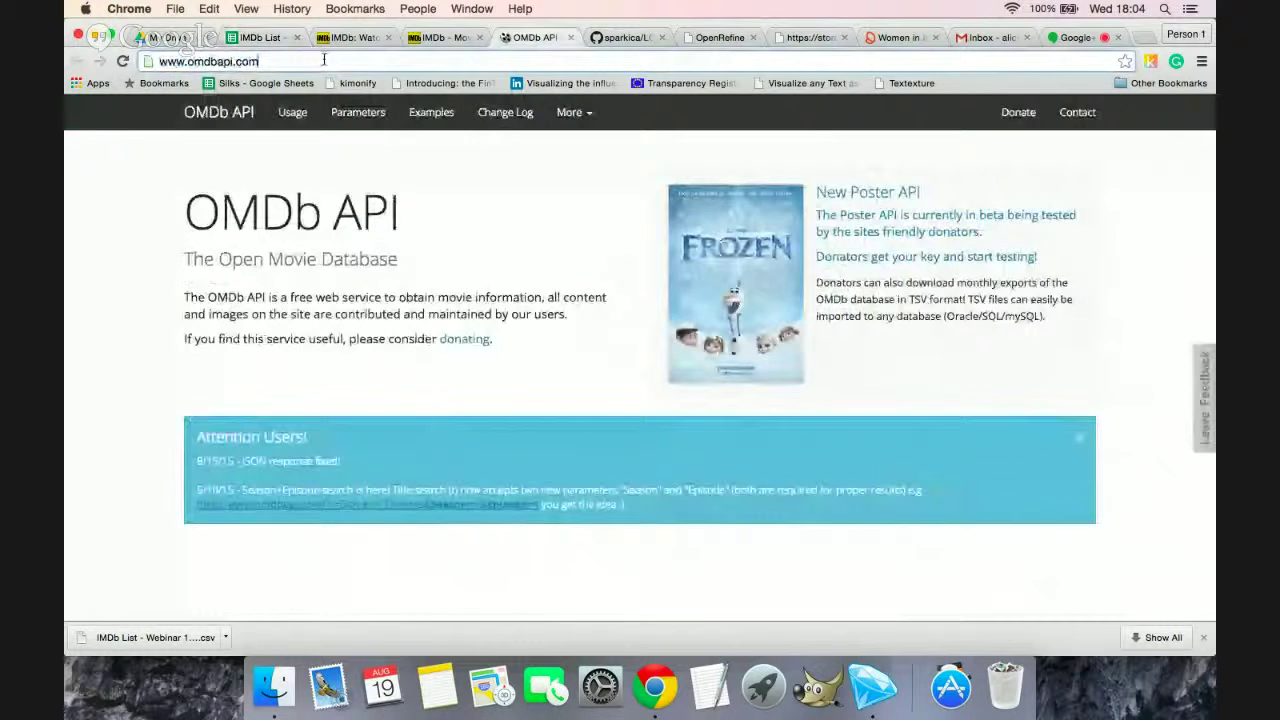
Step: Load the OMDb full-plot JSON for tt4866070 and copy its request URL
{"action": "left_click", "coordinate": [324, 60]}
{"action": "type", "text": "om"}
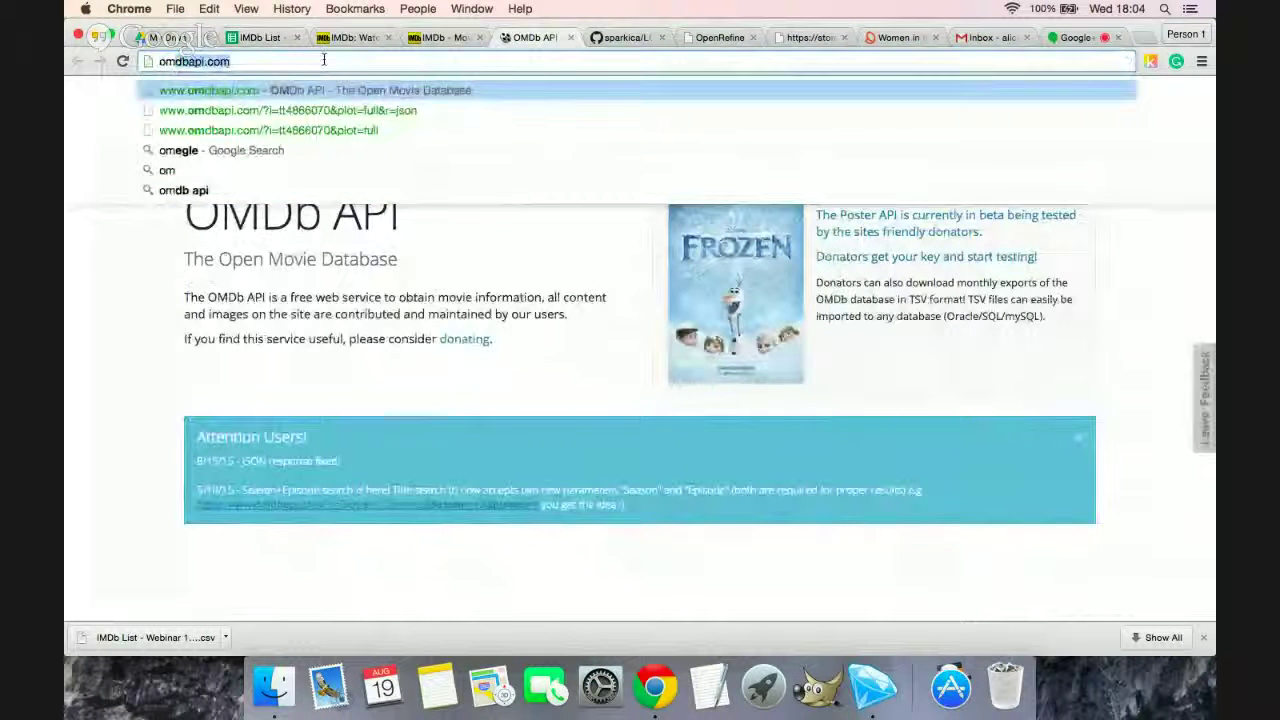
{"action": "key", "text": "Down"}
{"action": "key", "text": "Return"}
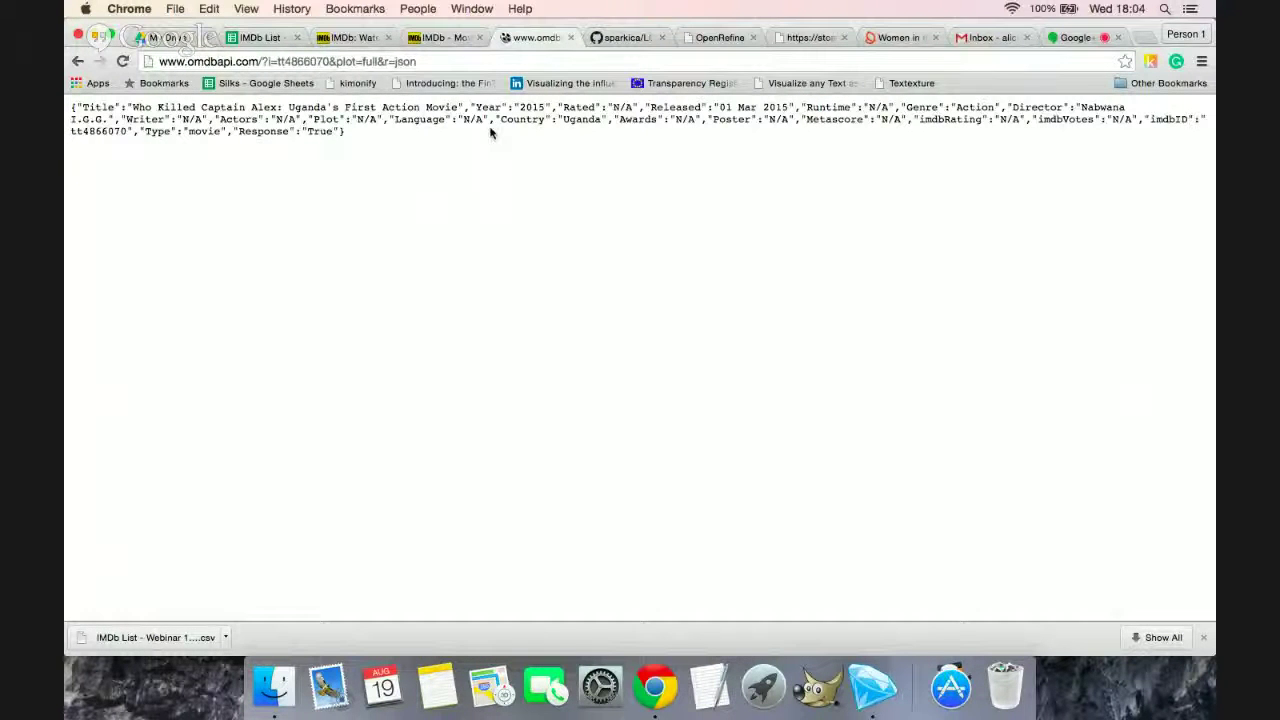
{"action": "left_click_drag", "start_coordinate": [330, 63], "coordinate": [279, 61]}
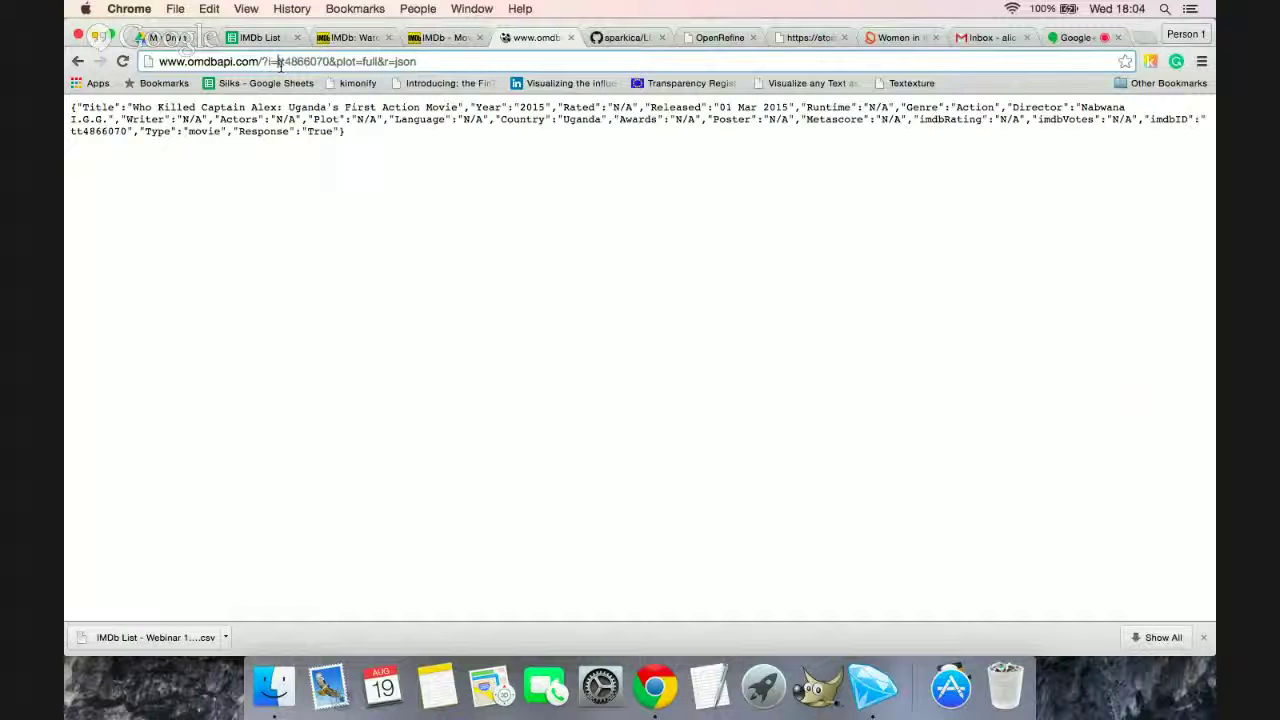
{"action": "type", "text": "t"}
{"action": "key", "text": "Return"}
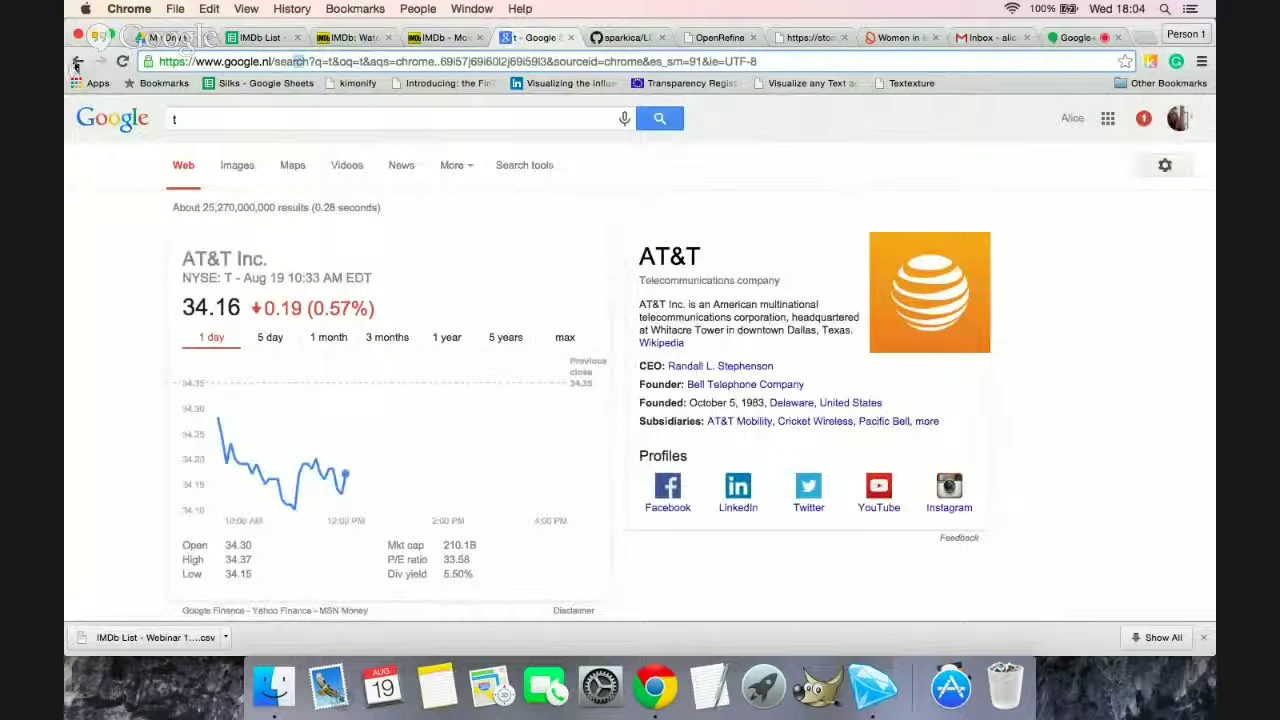
{"action": "left_click", "coordinate": [77, 62]}
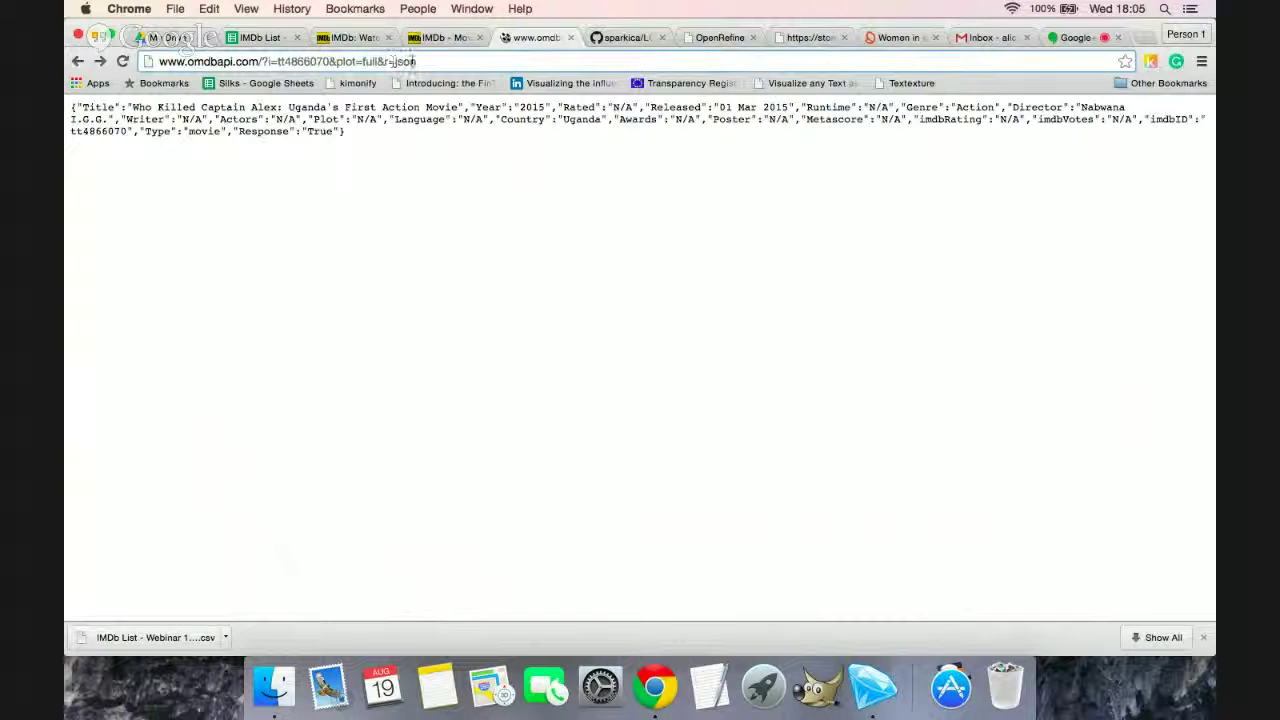
{"action": "left_click_drag", "start_coordinate": [418, 61], "coordinate": [156, 64]}
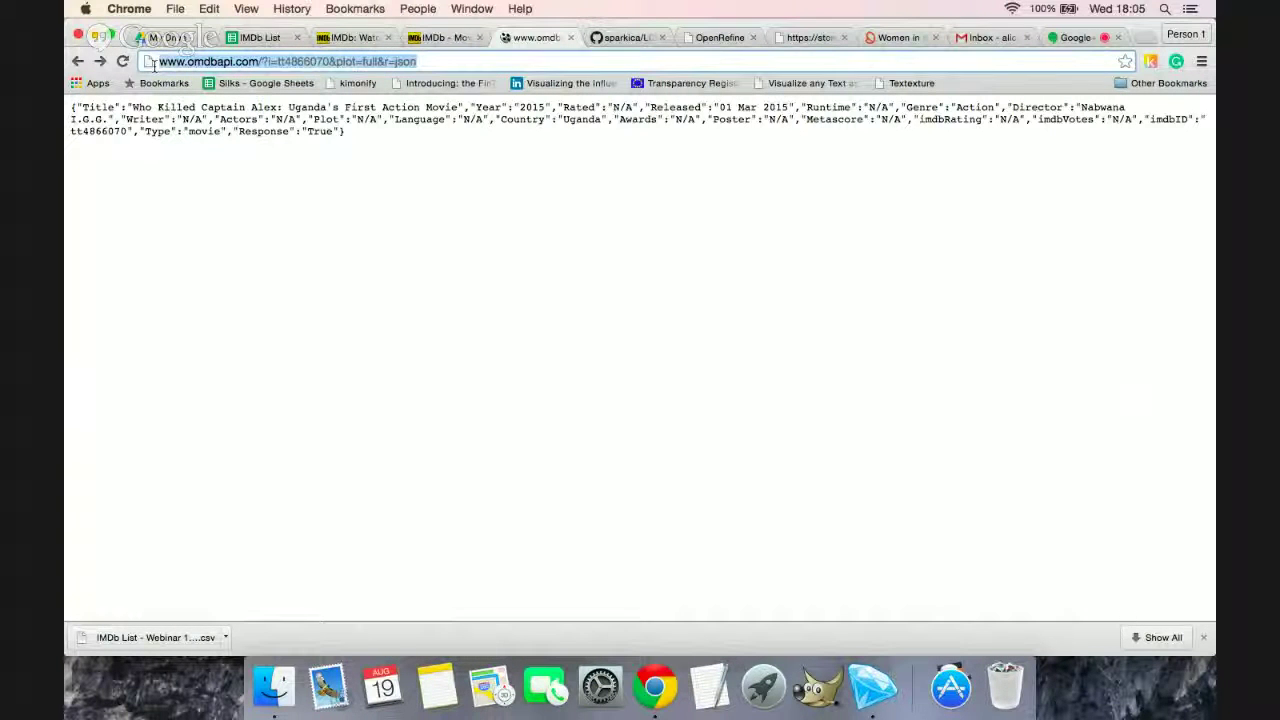
{"action": "left_click", "coordinate": [260, 37]}
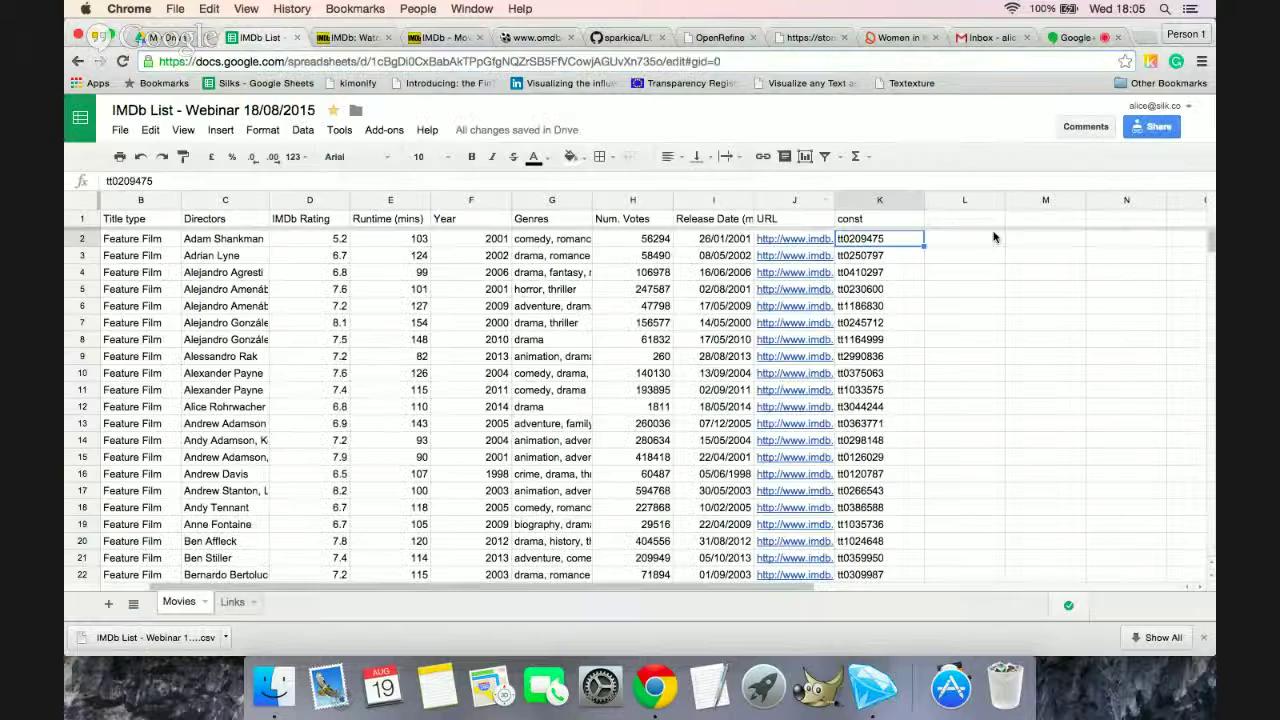
{"action": "left_click", "coordinate": [963, 241]}
{"action": "double_click", "coordinate": [963, 241]}
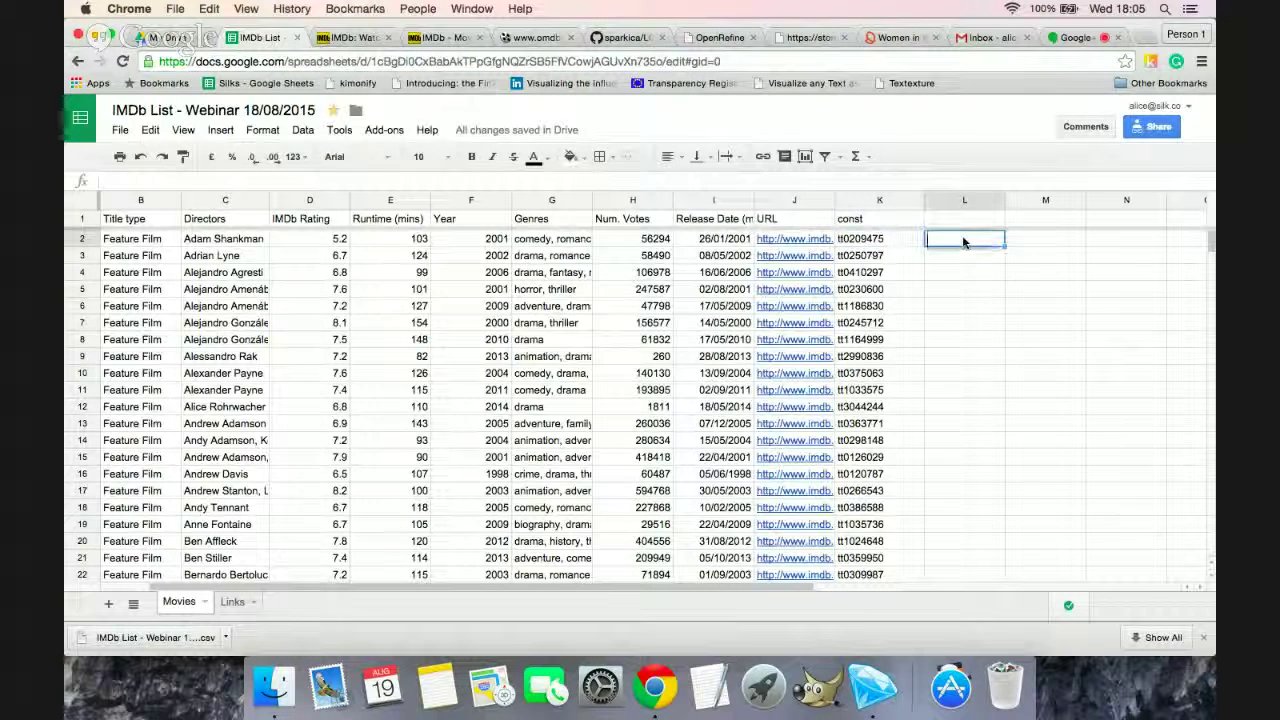
{"action": "type", "text": "="}
{"action": "type", "text": "\"http://www.omdbapi.com/?i=tt4866070&plot=full&r=json"}
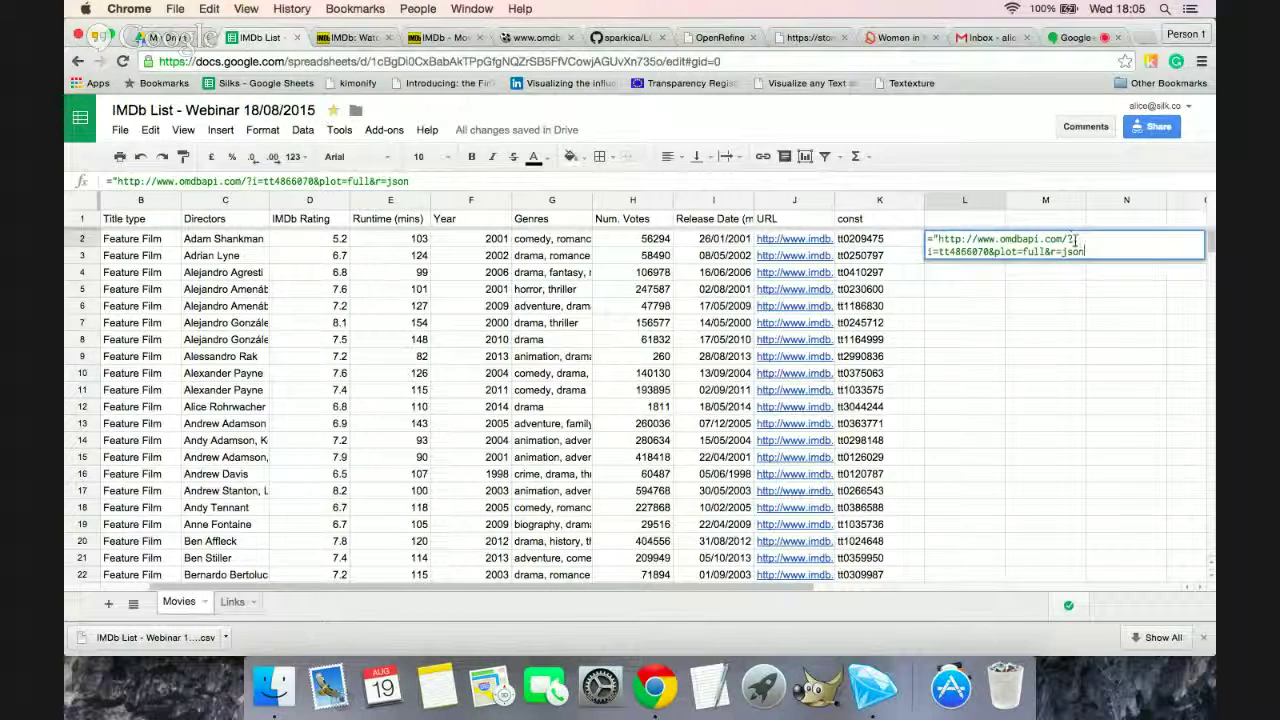
{"action": "left_click_drag", "start_coordinate": [938, 252], "coordinate": [987, 252]}
{"action": "key", "text": "BackSpace"}
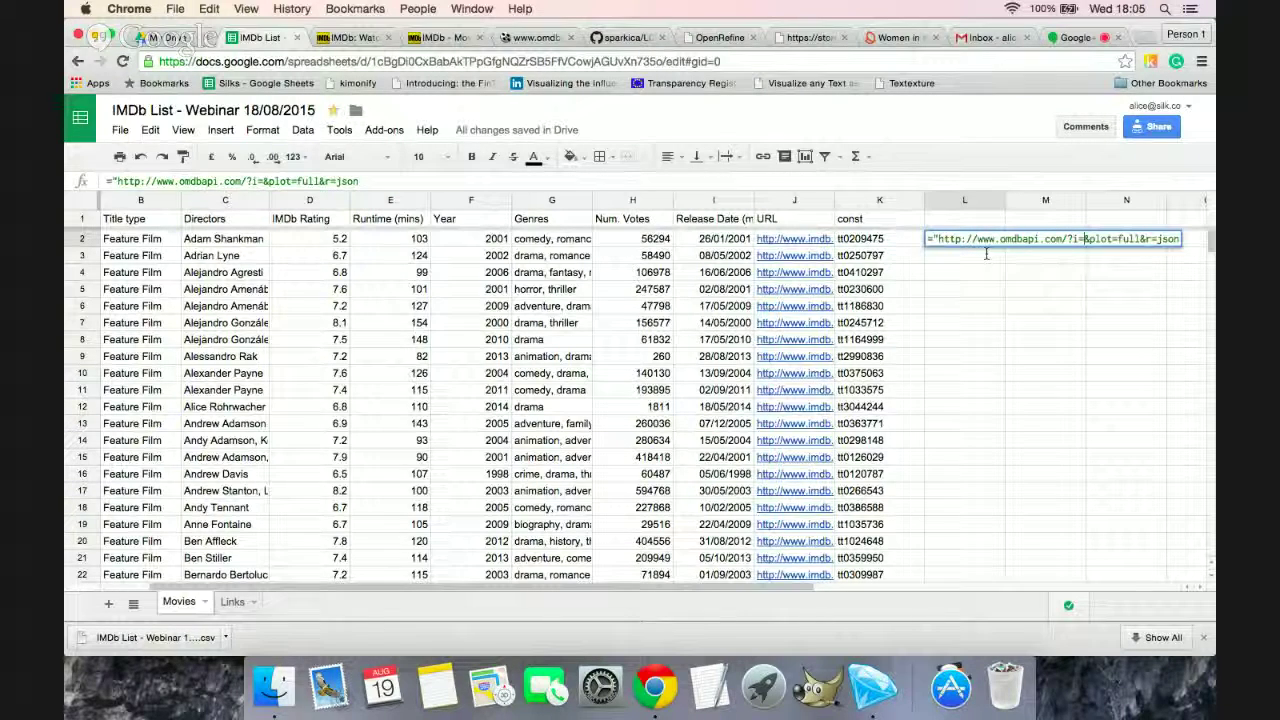
{"action": "key", "text": "shift+End"}
{"action": "type", "text": "\""}
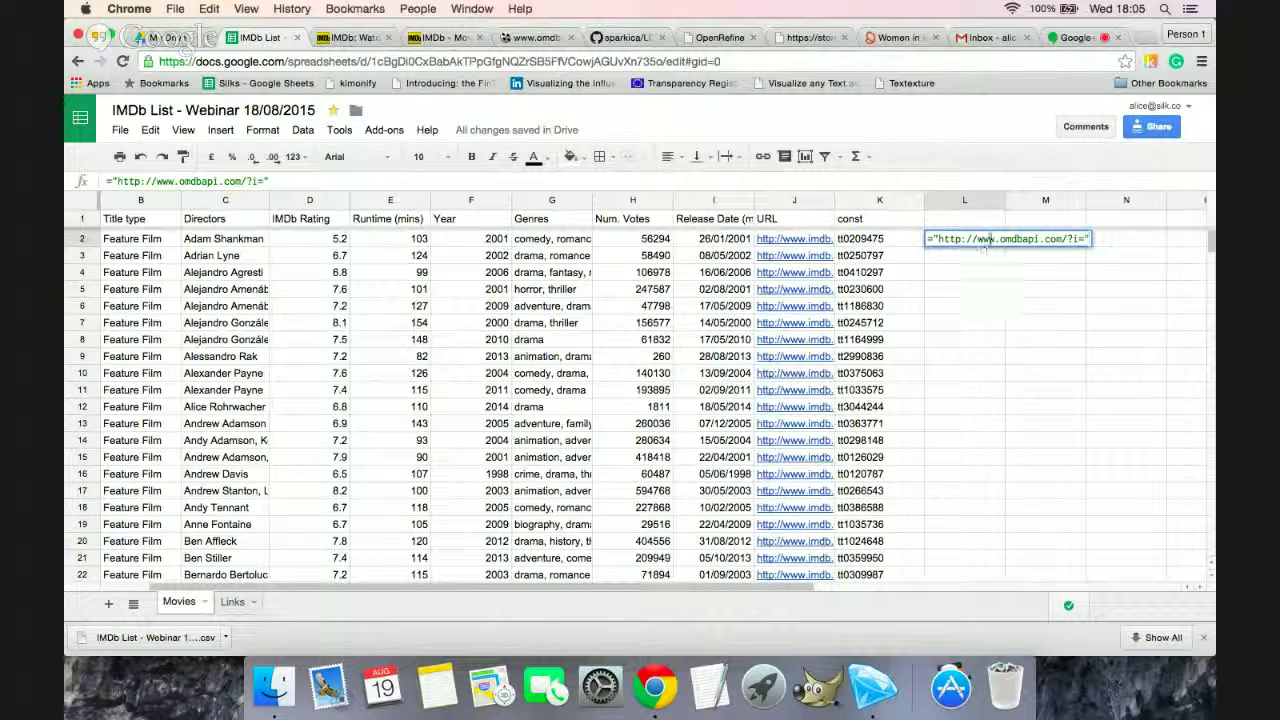
{"action": "left_click", "coordinate": [881, 241]}
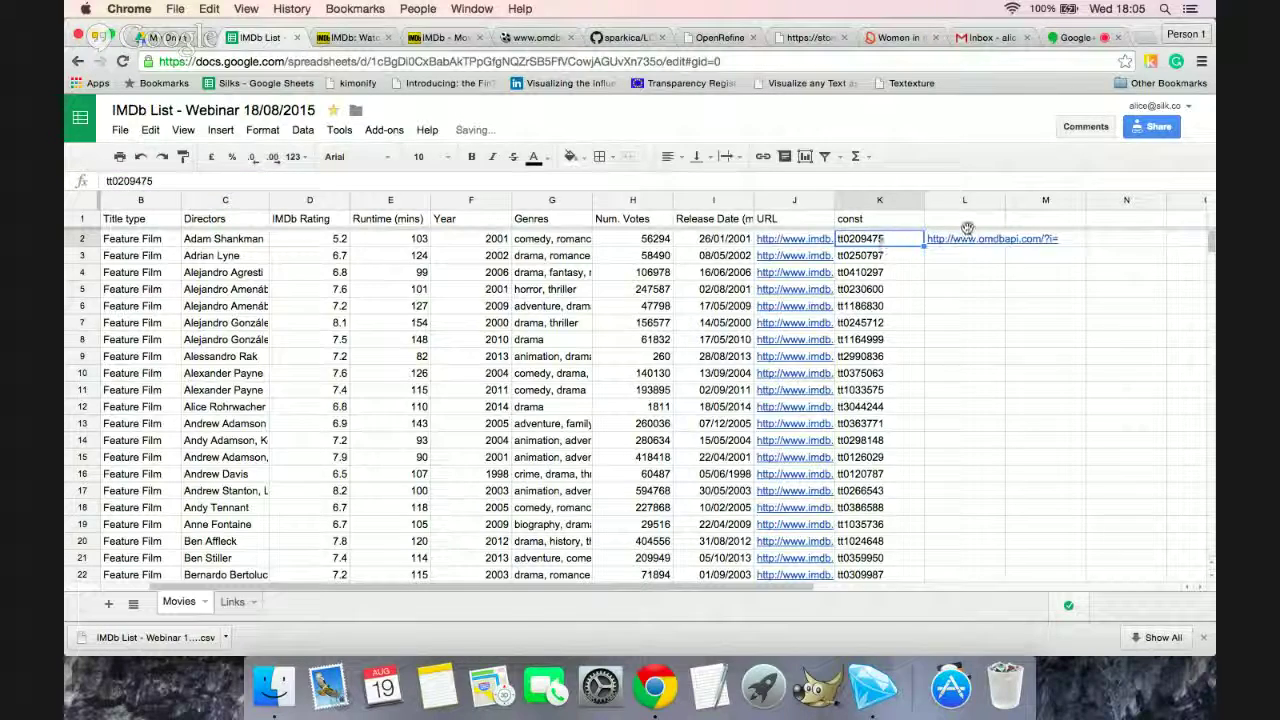
{"action": "double_click", "coordinate": [955, 238]}
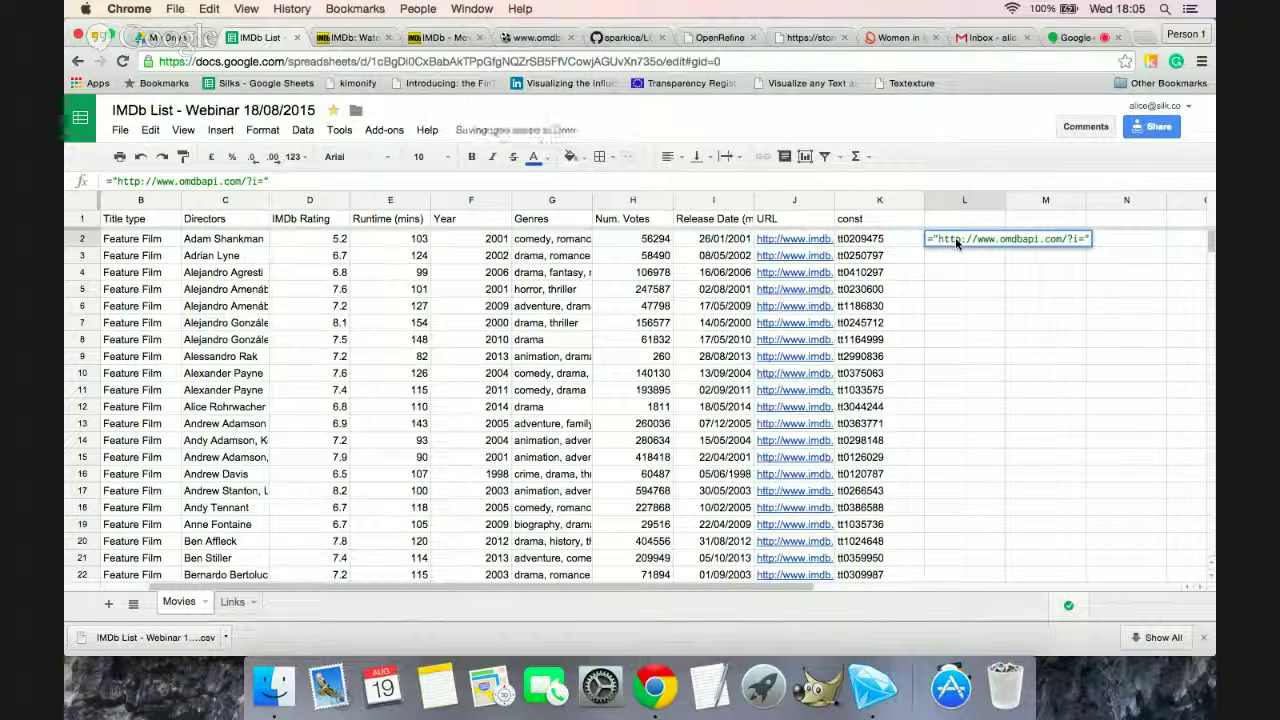
{"action": "type", "text": "&"}
{"action": "left_click", "coordinate": [866, 242]}
{"action": "key", "text": "Return"}
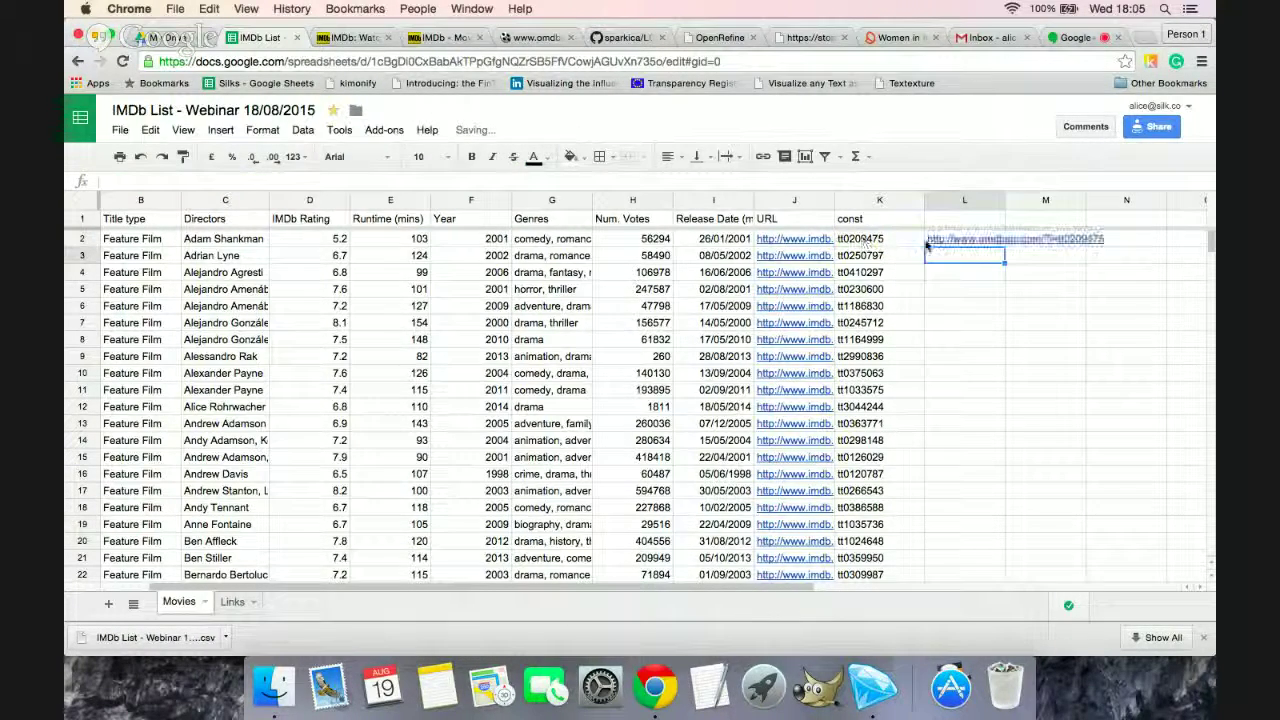
Step: Fill the L2 formula down column L and open the L58 link to check its JSON
{"action": "left_click", "coordinate": [963, 243]}
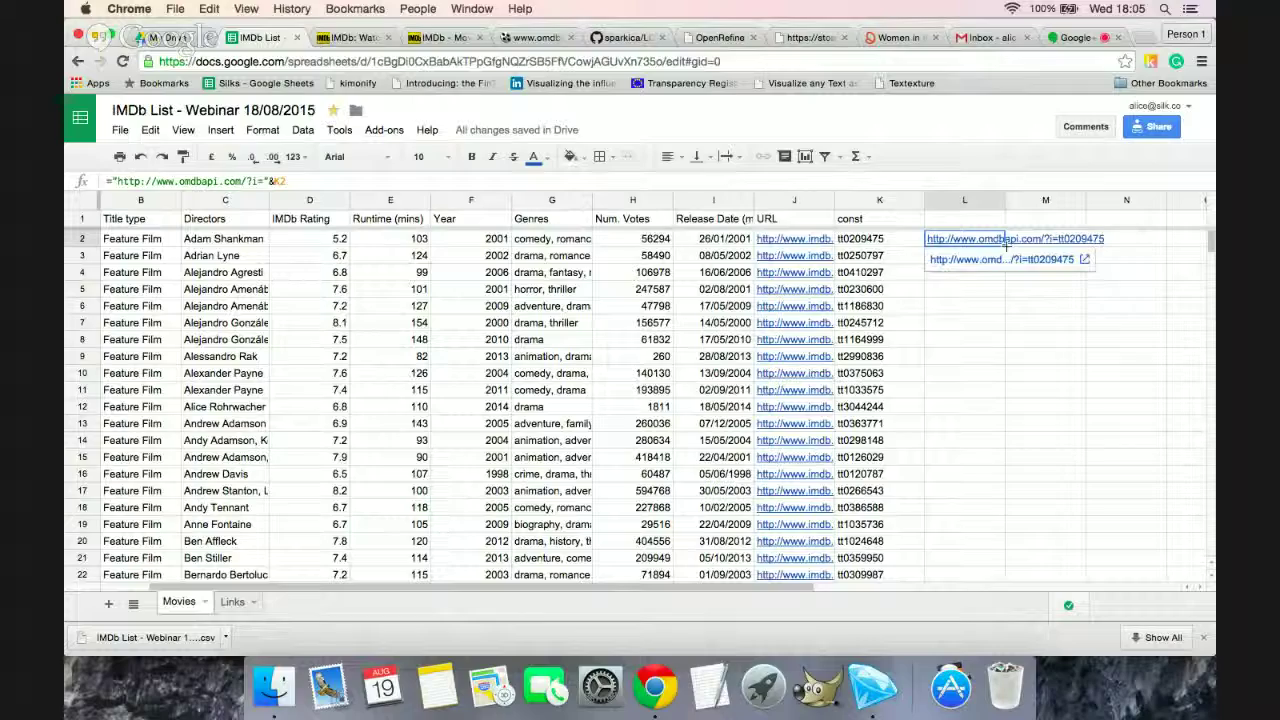
{"action": "double_click", "coordinate": [1005, 246]}
{"action": "scroll", "coordinate": [953, 289], "scroll_direction": "down", "scroll_amount": 3}
{"action": "scroll", "coordinate": [953, 289], "scroll_direction": "right", "scroll_amount": 1}
{"action": "scroll", "coordinate": [953, 289], "scroll_direction": "left", "scroll_amount": 2}
{"action": "scroll", "coordinate": [953, 289], "scroll_direction": "down", "scroll_amount": 15}
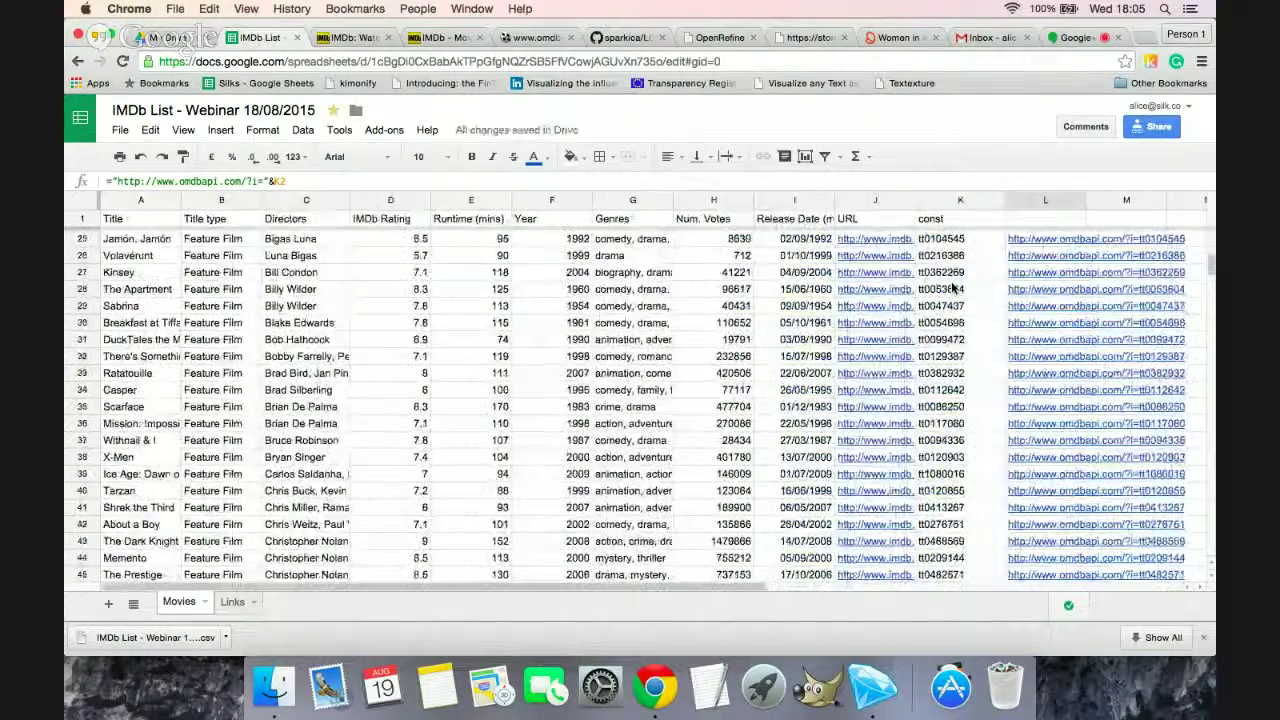
{"action": "left_click", "coordinate": [1030, 289]}
{"action": "left_click", "coordinate": [1030, 314]}
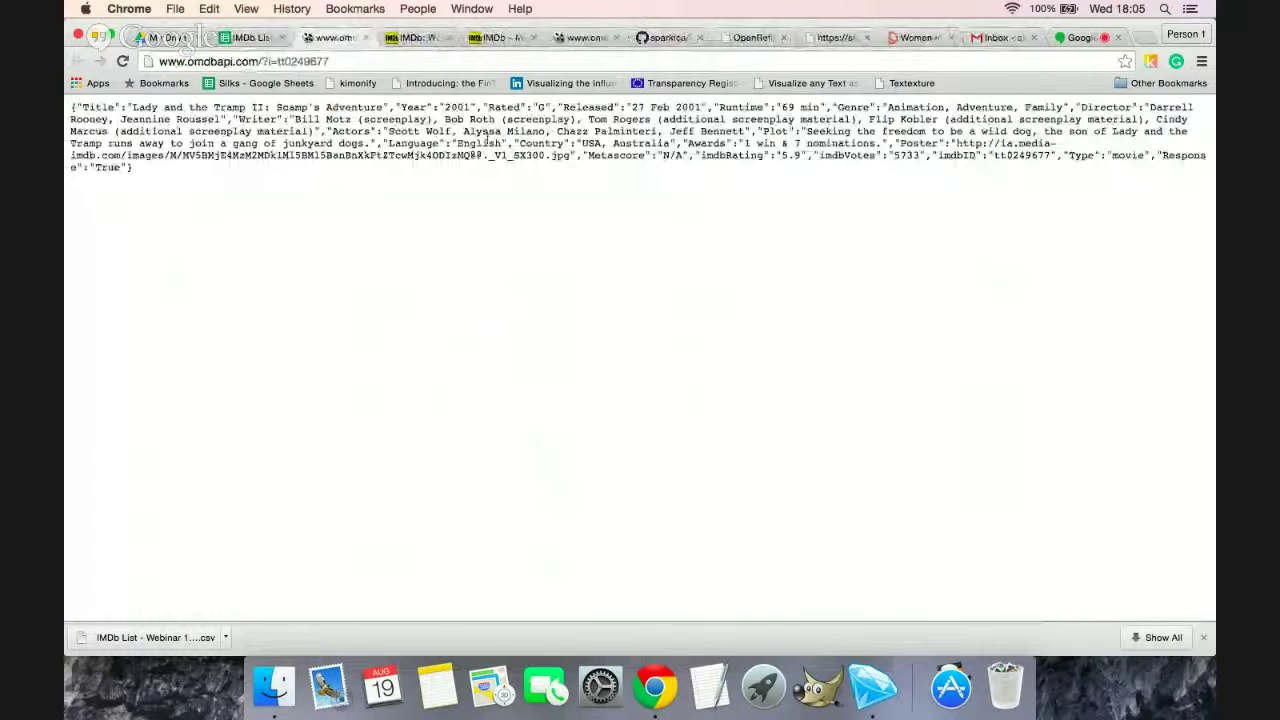
{"action": "left_click", "coordinate": [247, 40]}
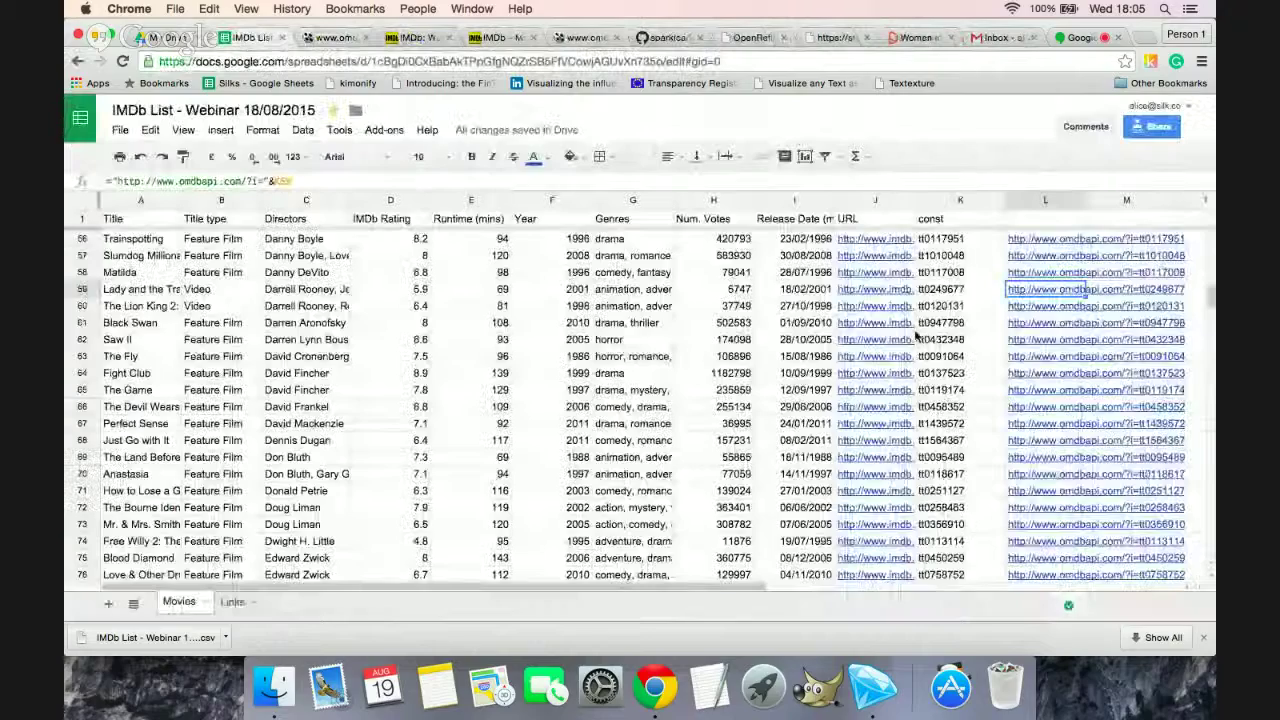
{"action": "scroll", "coordinate": [1072, 318], "scroll_direction": "up", "scroll_amount": 10}
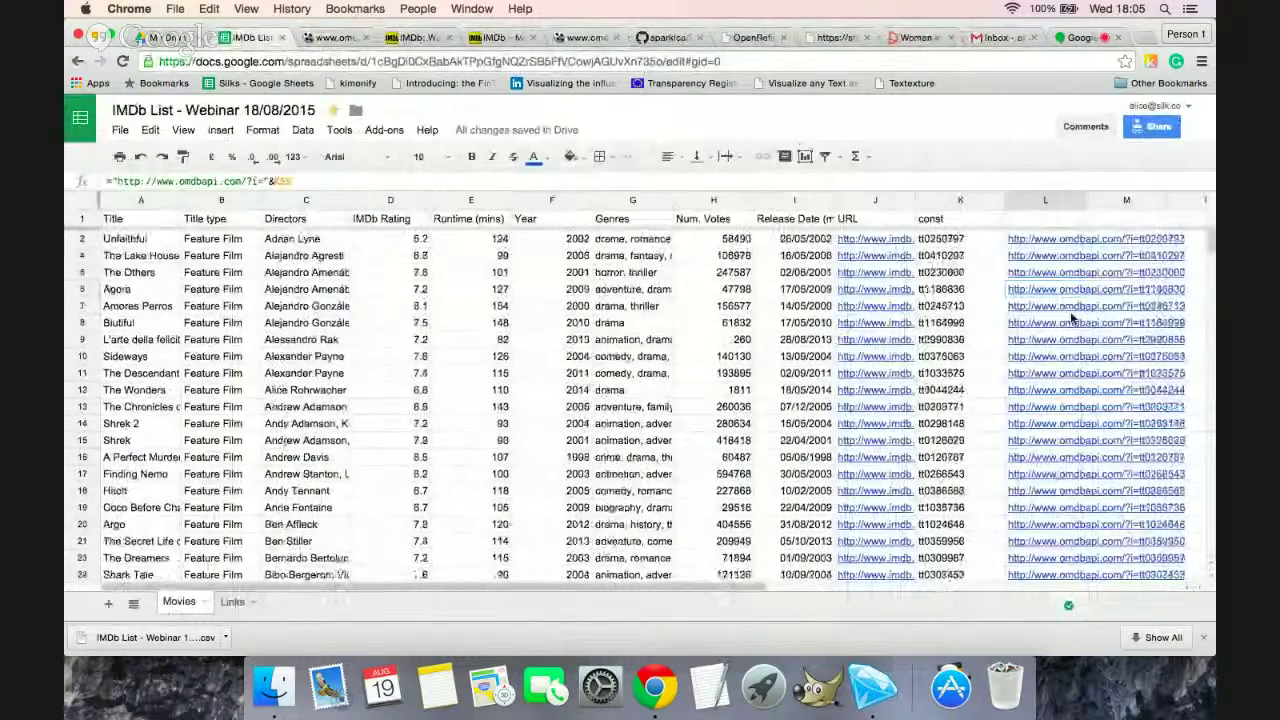
Step: Type the header 'Omdb Api' into cell L1
{"action": "left_click", "coordinate": [1050, 218]}
{"action": "type", "text": "Omdb Api"}
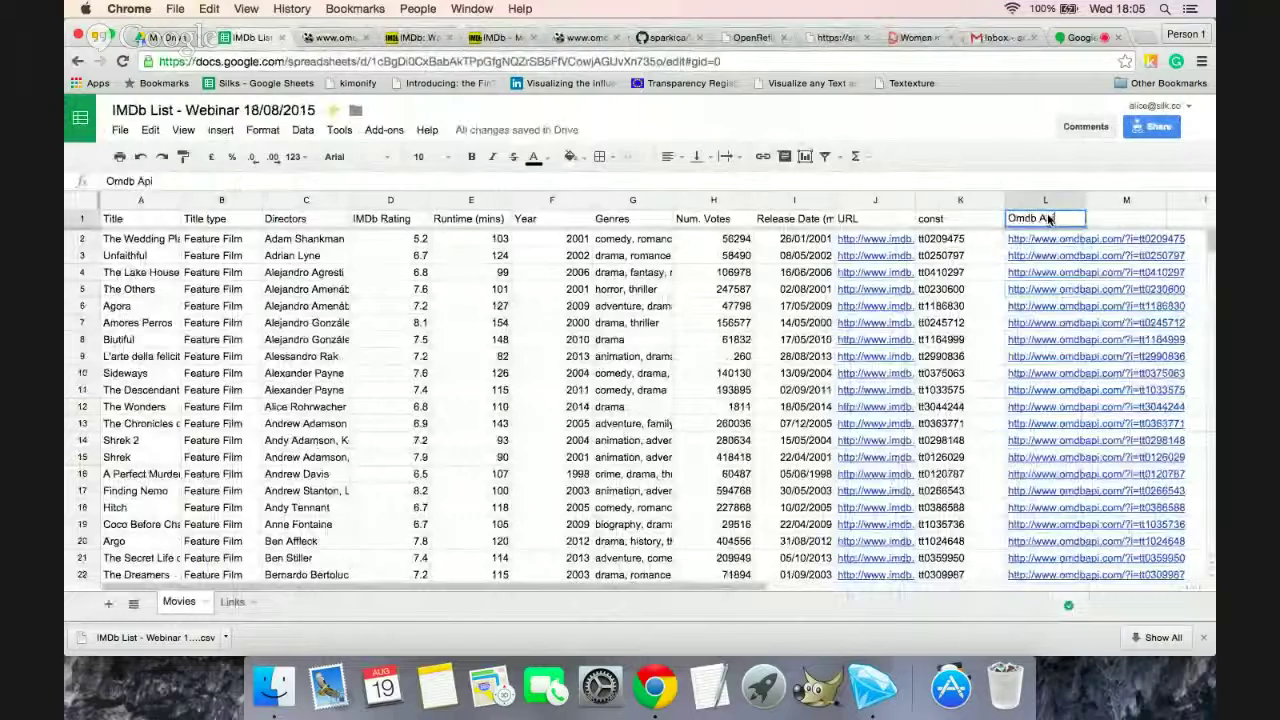
{"action": "key", "text": "Return"}
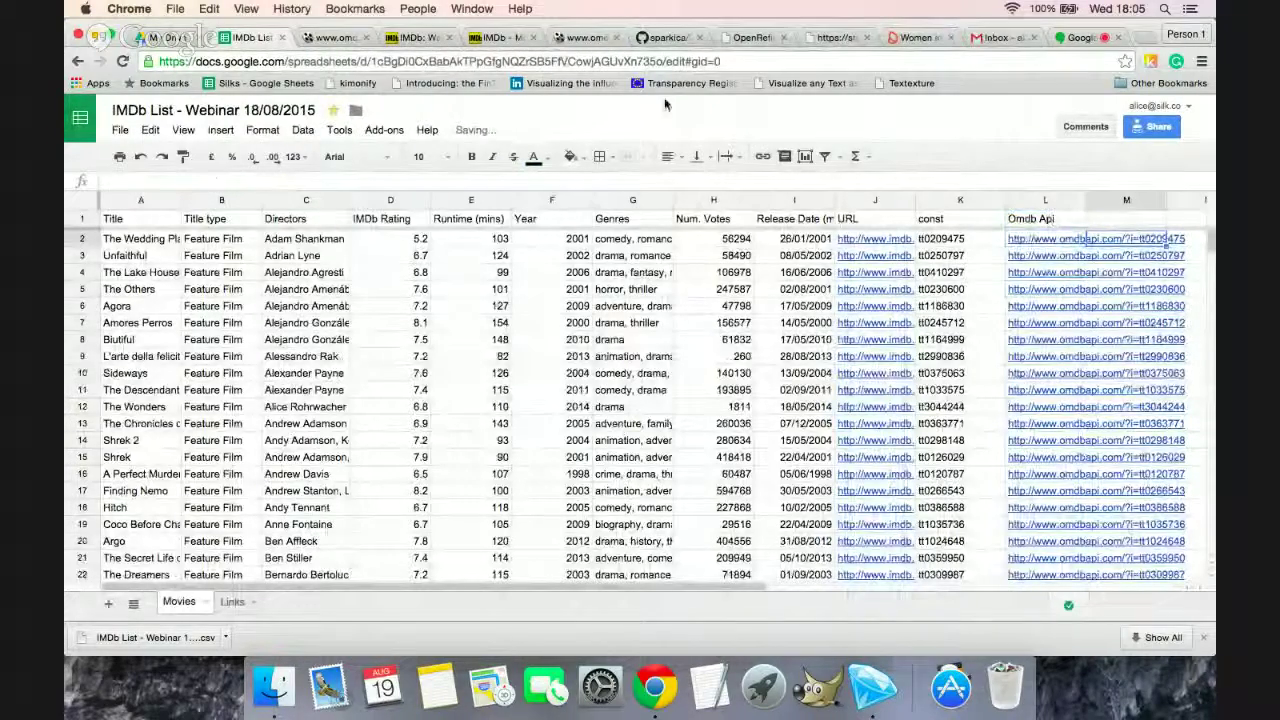
{"action": "left_click", "coordinate": [366, 46]}
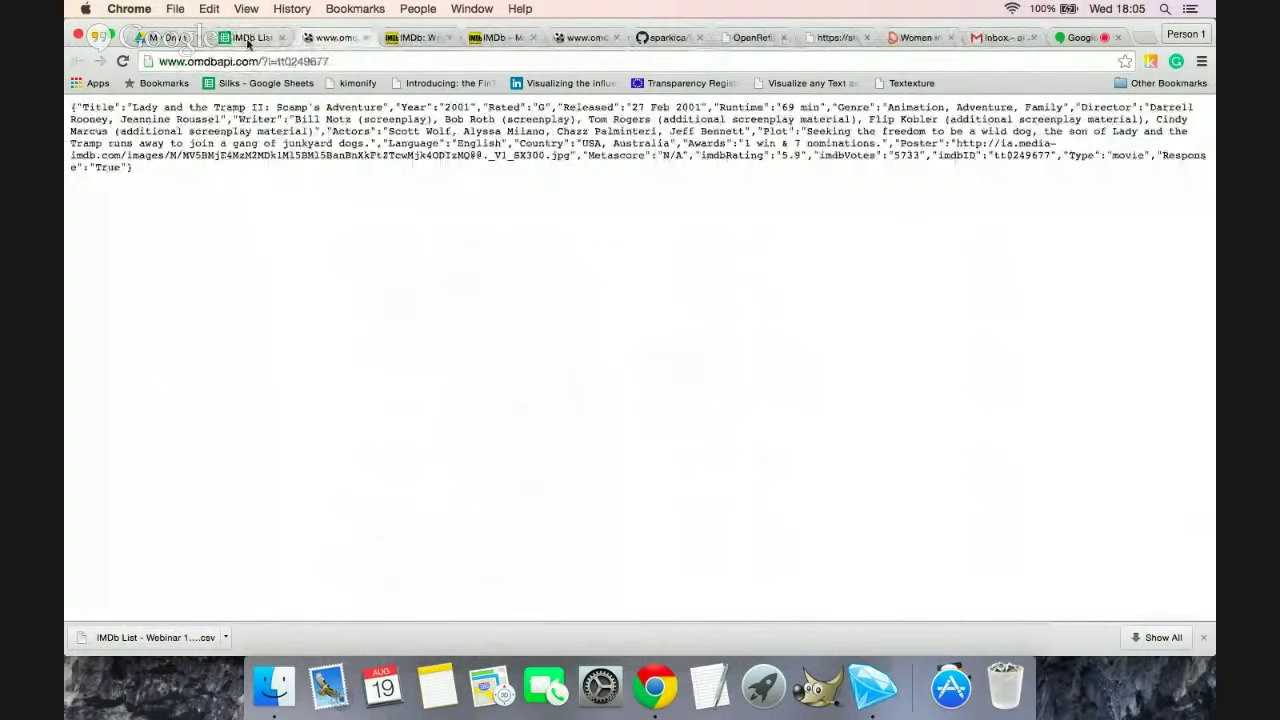
{"action": "left_click", "coordinate": [247, 40]}
{"action": "scroll", "coordinate": [410, 292], "scroll_direction": "right", "scroll_amount": 5}
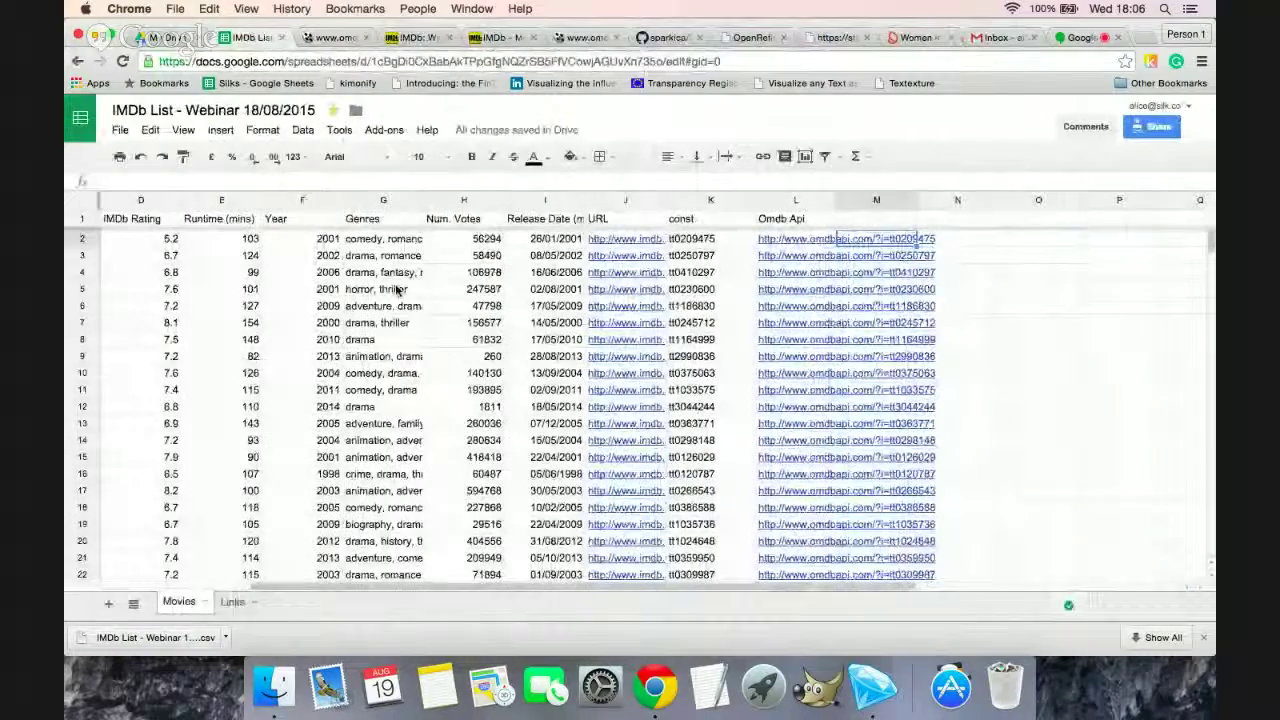
{"action": "scroll", "coordinate": [661, 301], "scroll_direction": "right", "scroll_amount": 3}
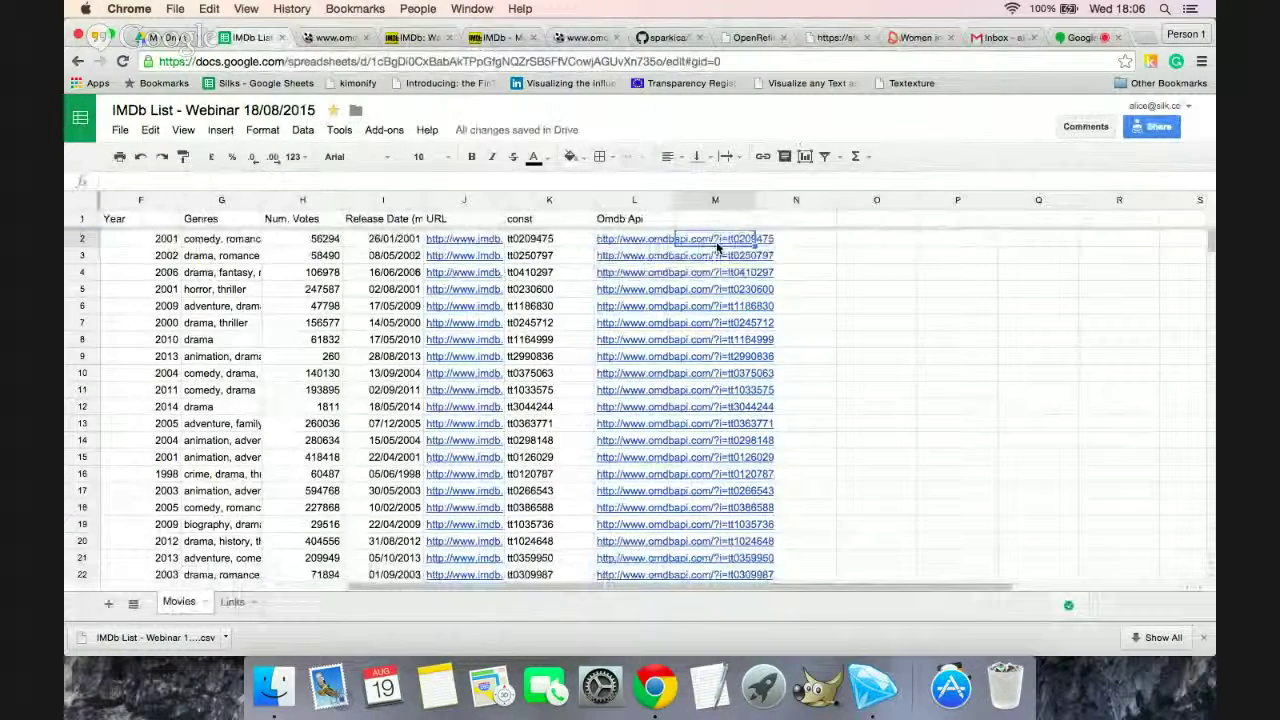
Step: Enter =Concatenate(IMPORTDATA(L2)) in M2 and fill it down column M
{"action": "type", "text": "=C"}
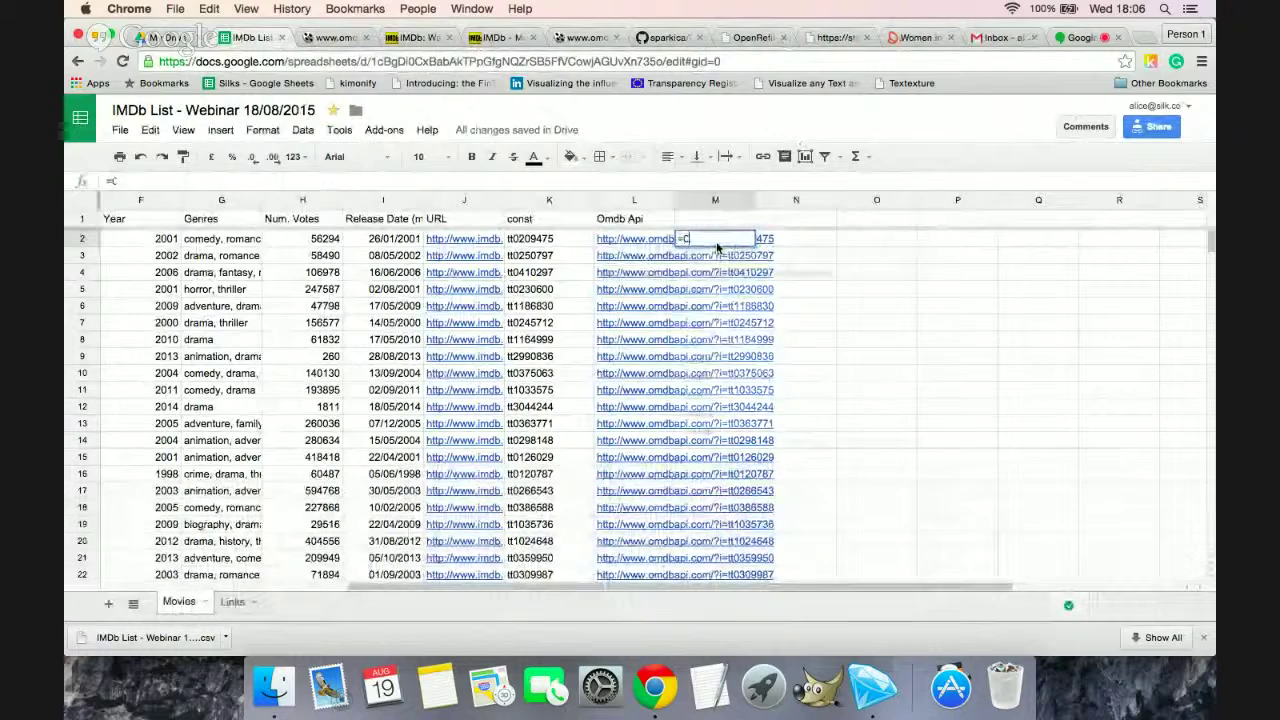
{"action": "type", "text": "oncatenate("}
{"action": "type", "text": "im"}
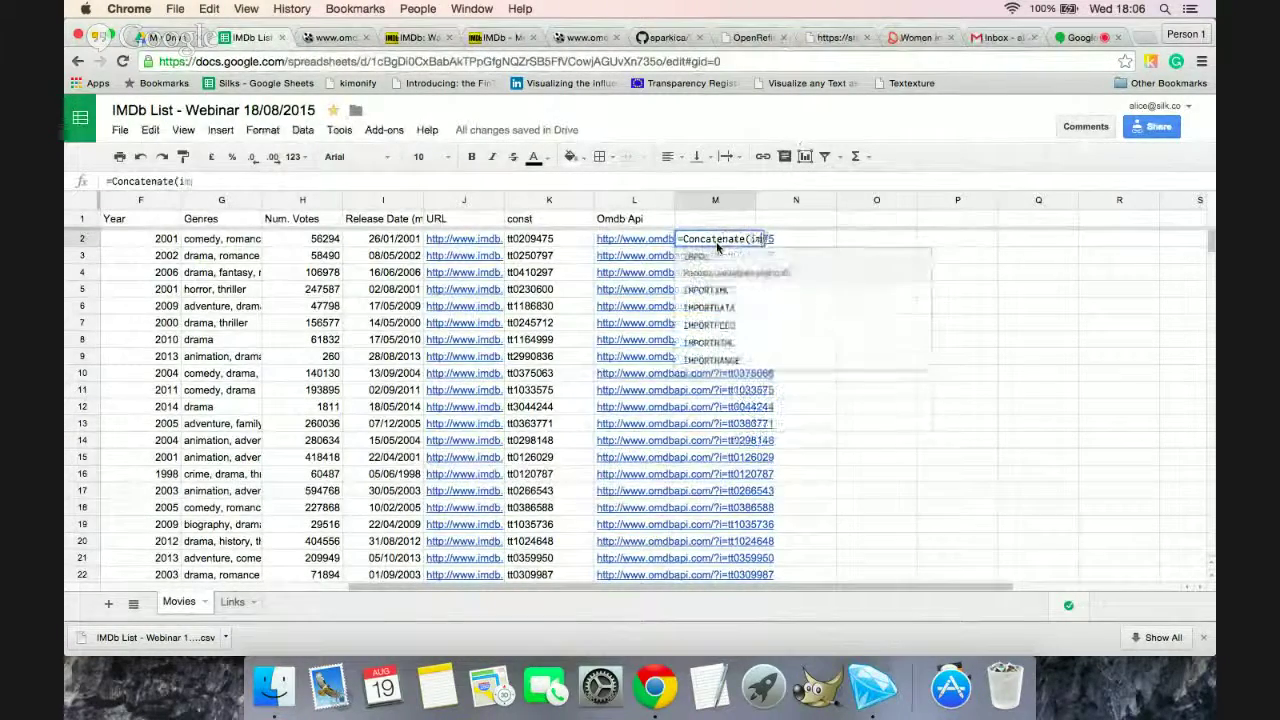
{"action": "type", "text": "por"}
{"action": "left_click", "coordinate": [709, 290]}
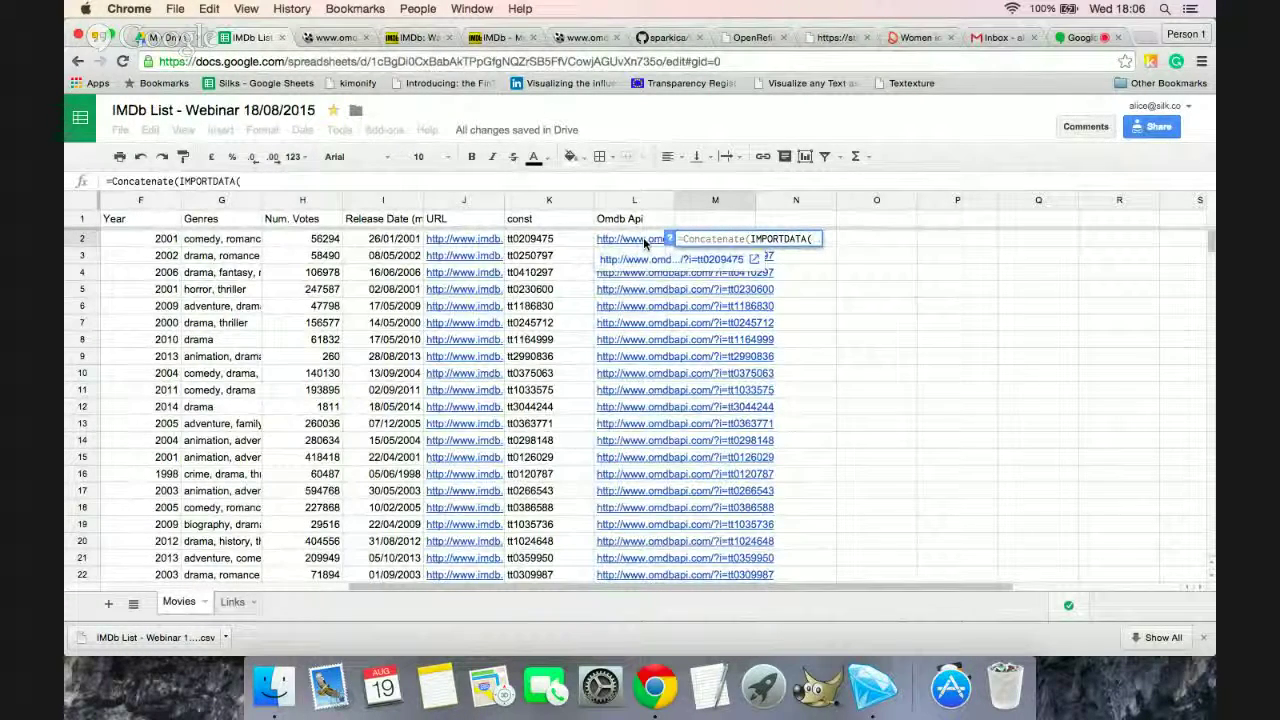
{"action": "left_click", "coordinate": [645, 243]}
{"action": "key", "text": "Return"}
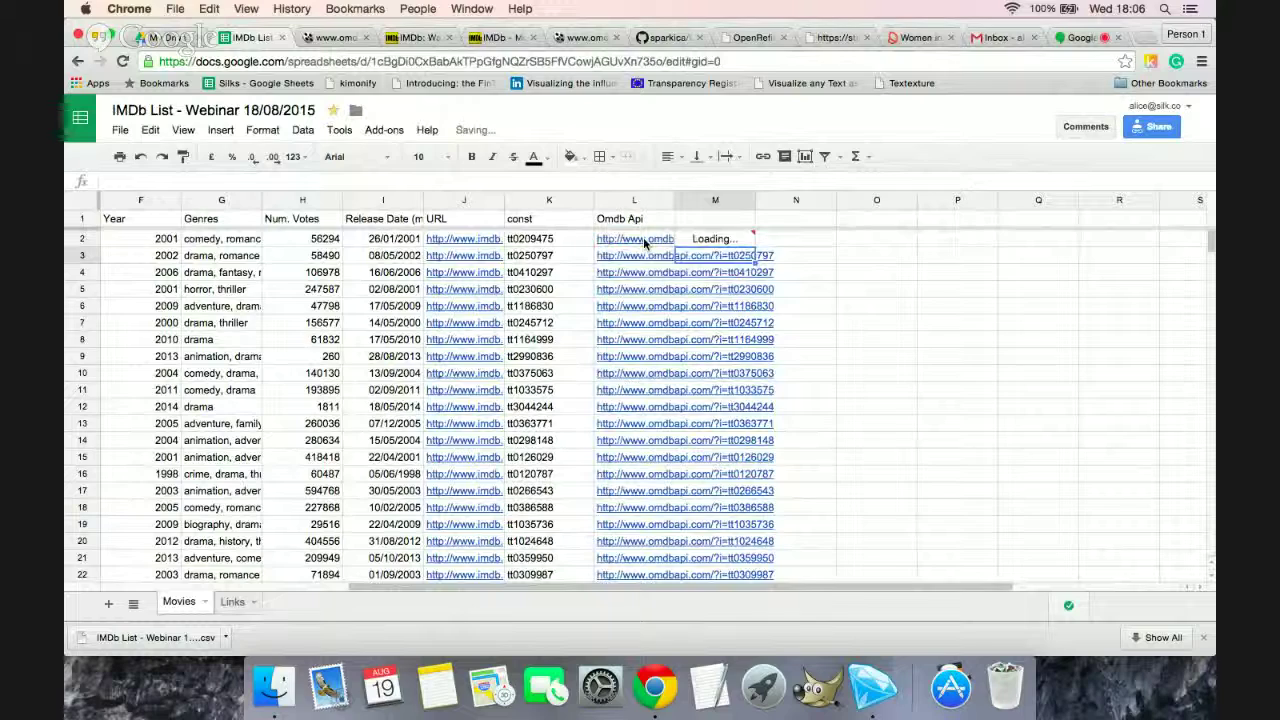
{"action": "left_click", "coordinate": [754, 240]}
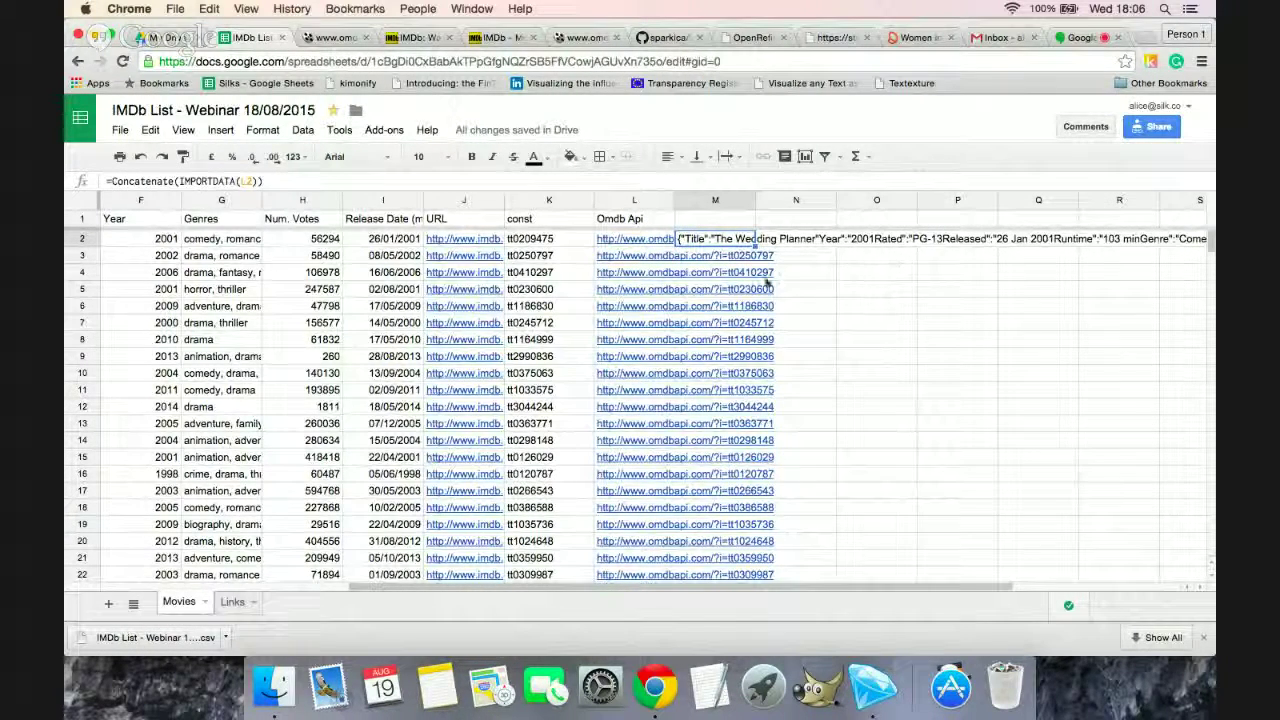
{"action": "left_click", "coordinate": [335, 37]}
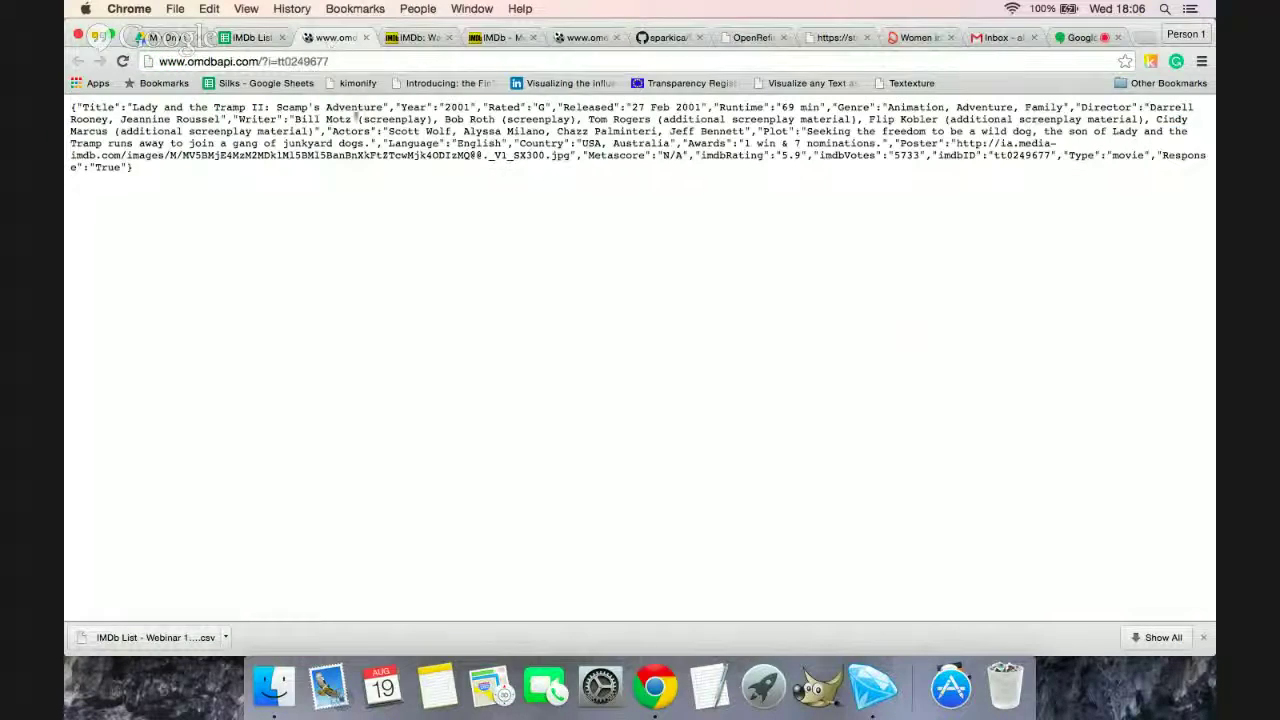
{"action": "left_click", "coordinate": [251, 38]}
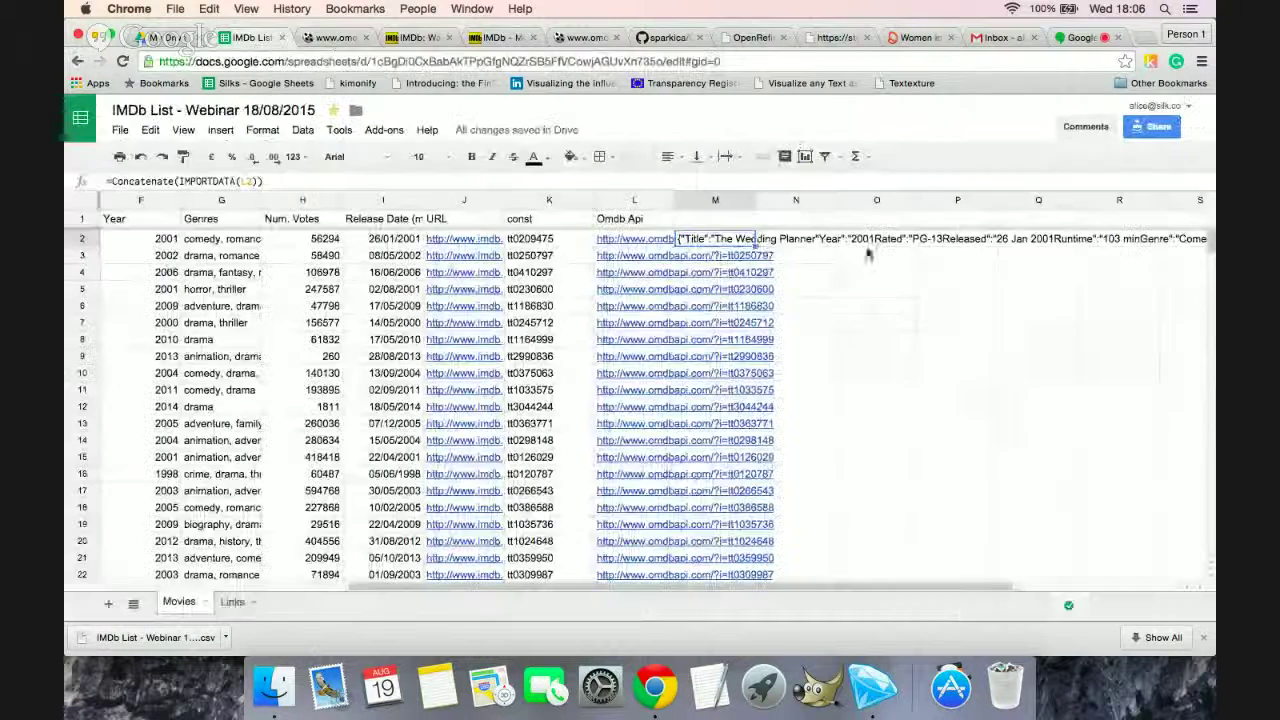
{"action": "double_click", "coordinate": [756, 246]}
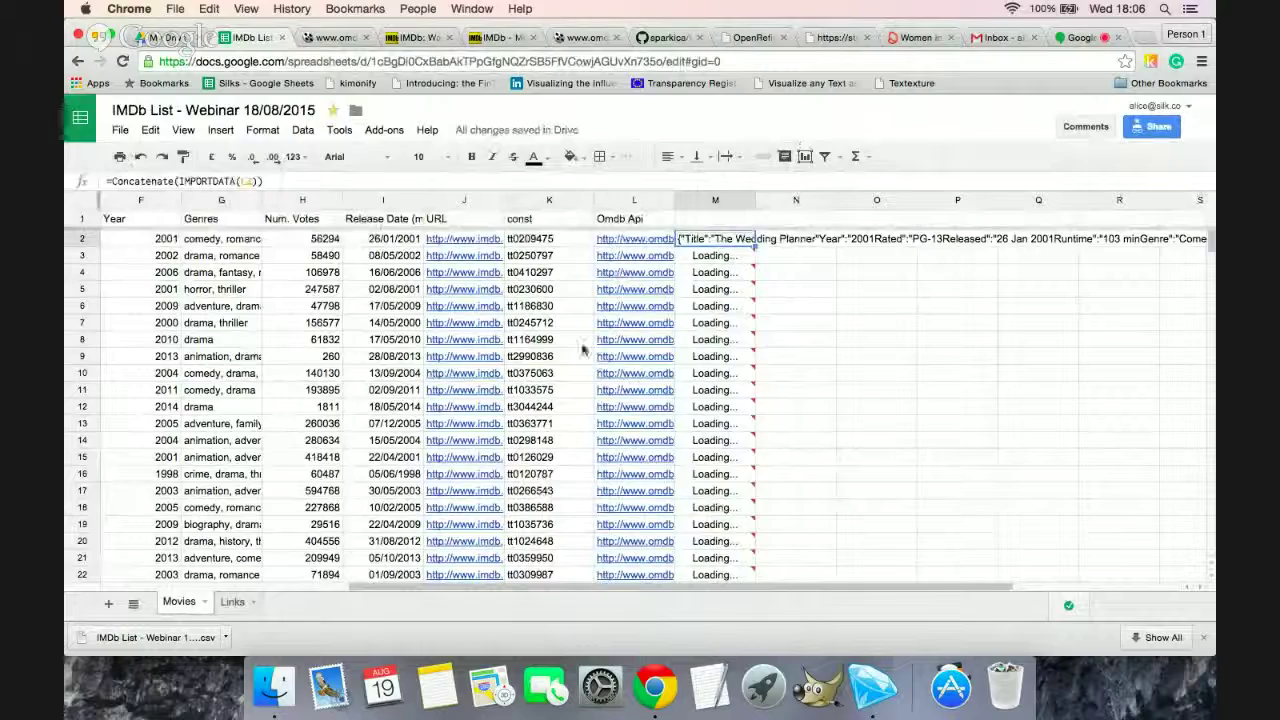
Step: Scroll column M down to row 300 to confirm the IMPORTDATA results loaded, then return to the top
{"action": "scroll", "coordinate": [583, 348], "scroll_direction": "down", "scroll_amount": 6}
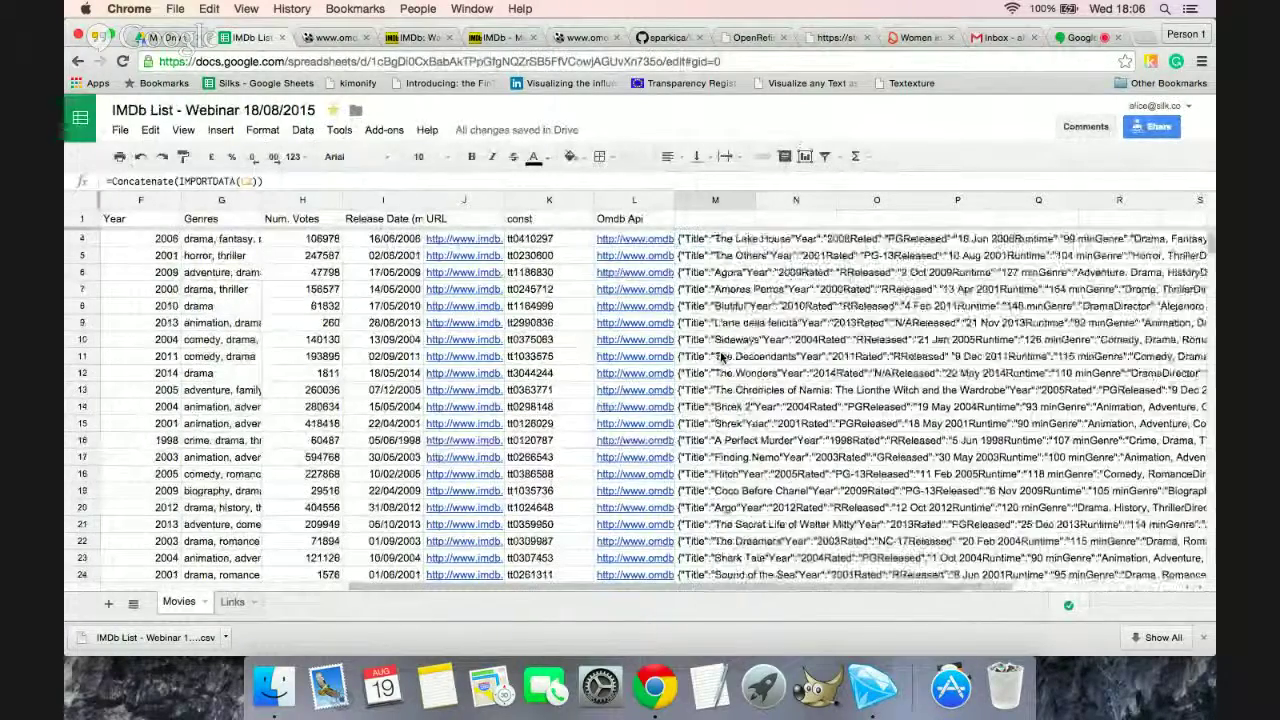
{"action": "scroll", "coordinate": [722, 357], "scroll_direction": "down", "scroll_amount": 2}
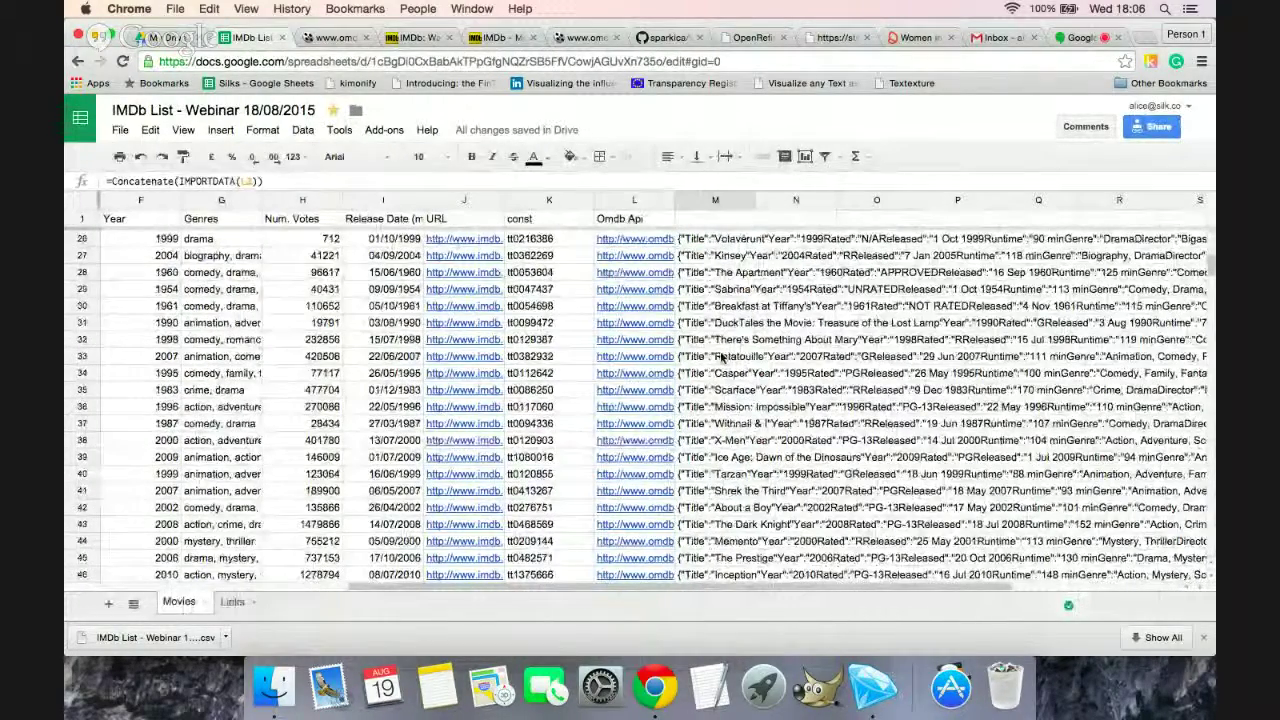
{"action": "scroll", "coordinate": [722, 357], "scroll_direction": "down", "scroll_amount": 20}
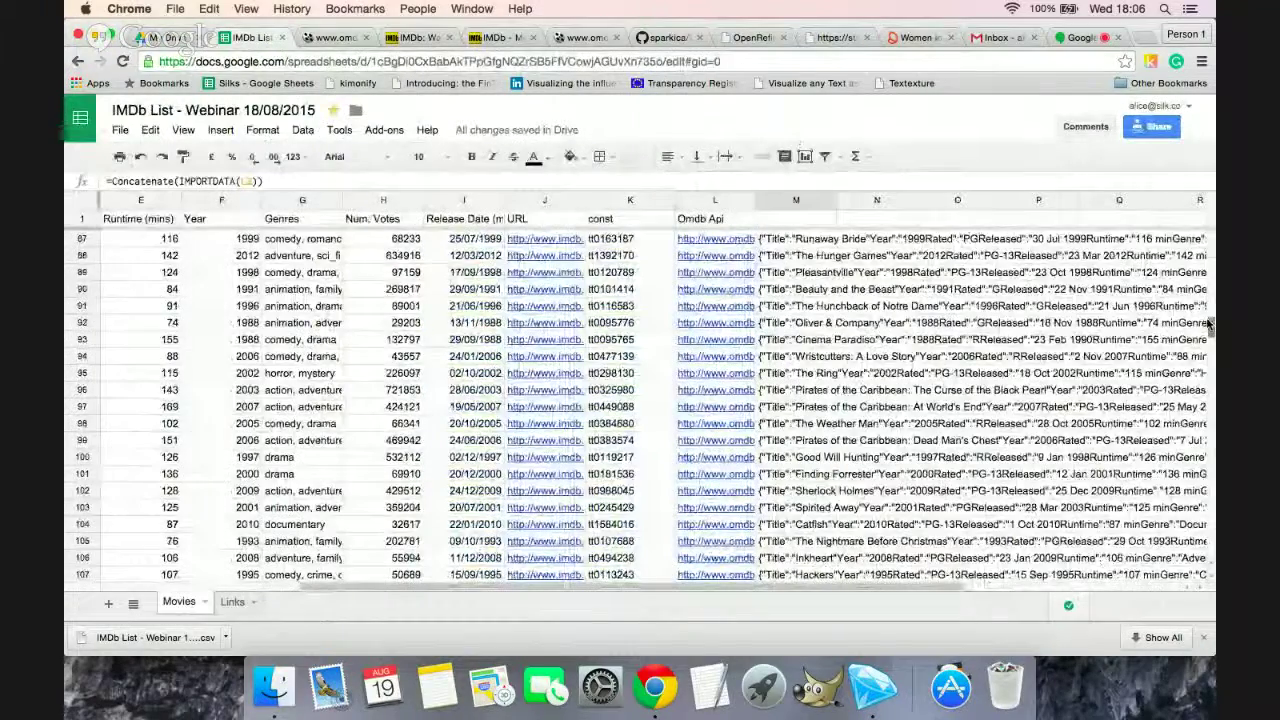
{"action": "left_click_drag", "start_coordinate": [1211, 352], "coordinate": [1205, 526]}
{"action": "left_click", "coordinate": [800, 423]}
{"action": "scroll", "coordinate": [700, 400], "scroll_direction": "right", "scroll_amount": 5}
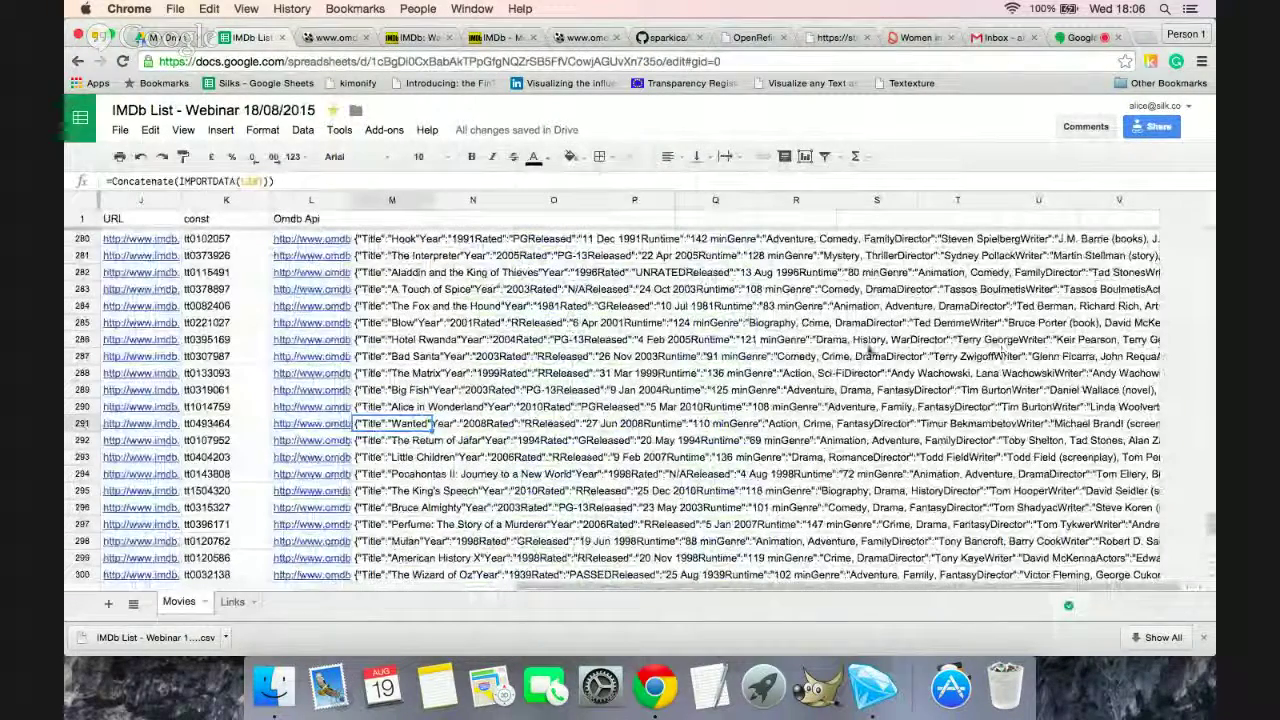
{"action": "scroll", "coordinate": [945, 320], "scroll_direction": "left", "scroll_amount": 4}
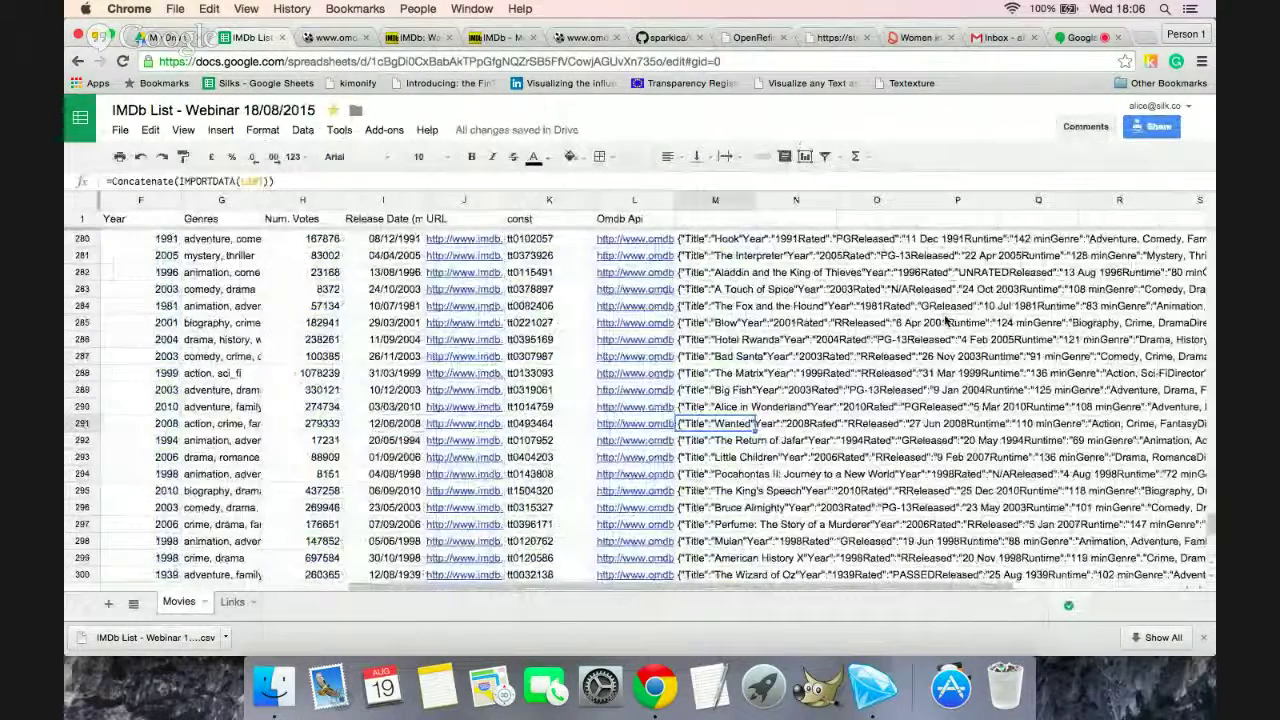
{"action": "scroll", "coordinate": [690, 300], "scroll_direction": "up", "scroll_amount": 20}
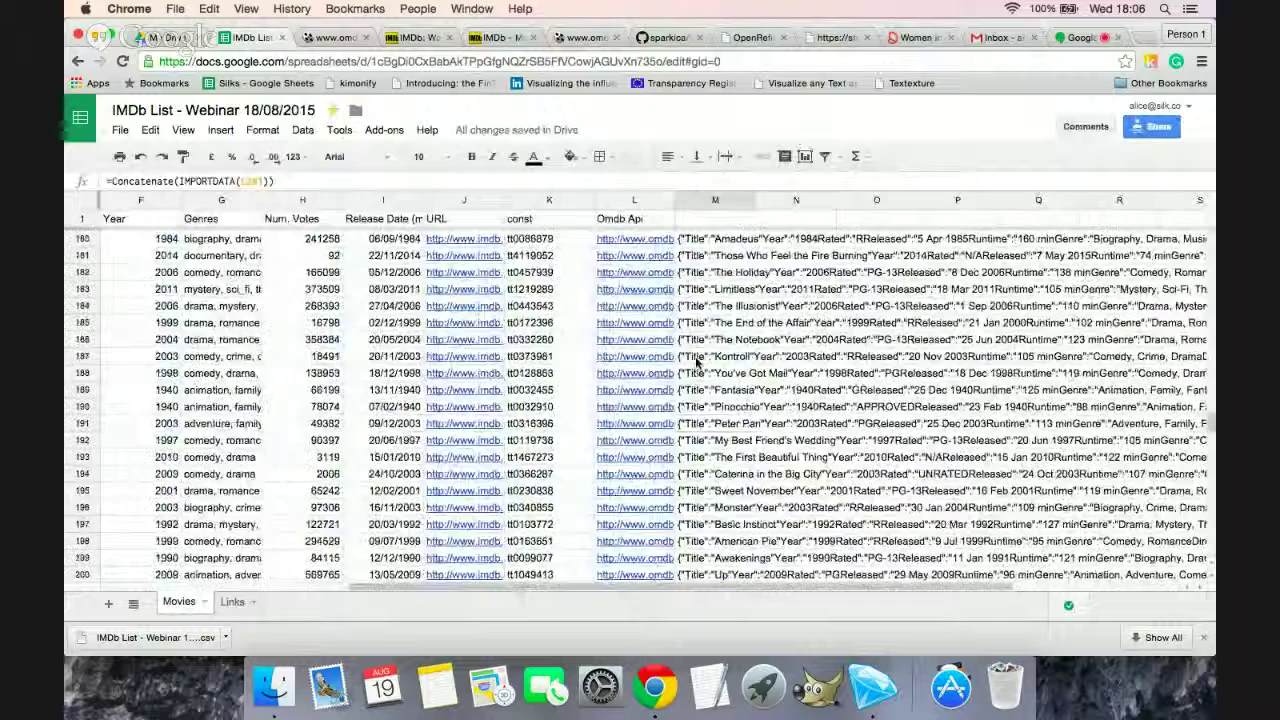
{"action": "scroll", "coordinate": [697, 362], "scroll_direction": "up", "scroll_amount": 20}
{"action": "scroll", "coordinate": [697, 362], "scroll_direction": "left", "scroll_amount": 3}
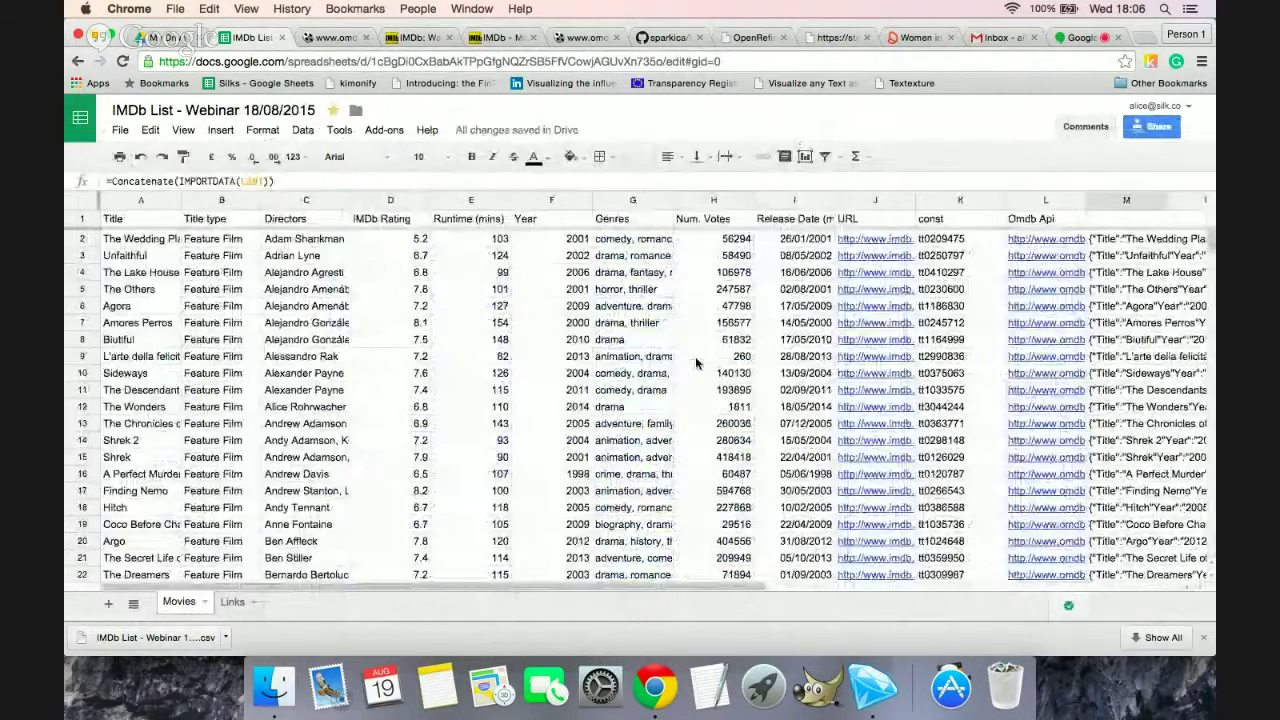
{"action": "scroll", "coordinate": [758, 358], "scroll_direction": "right", "scroll_amount": 2}
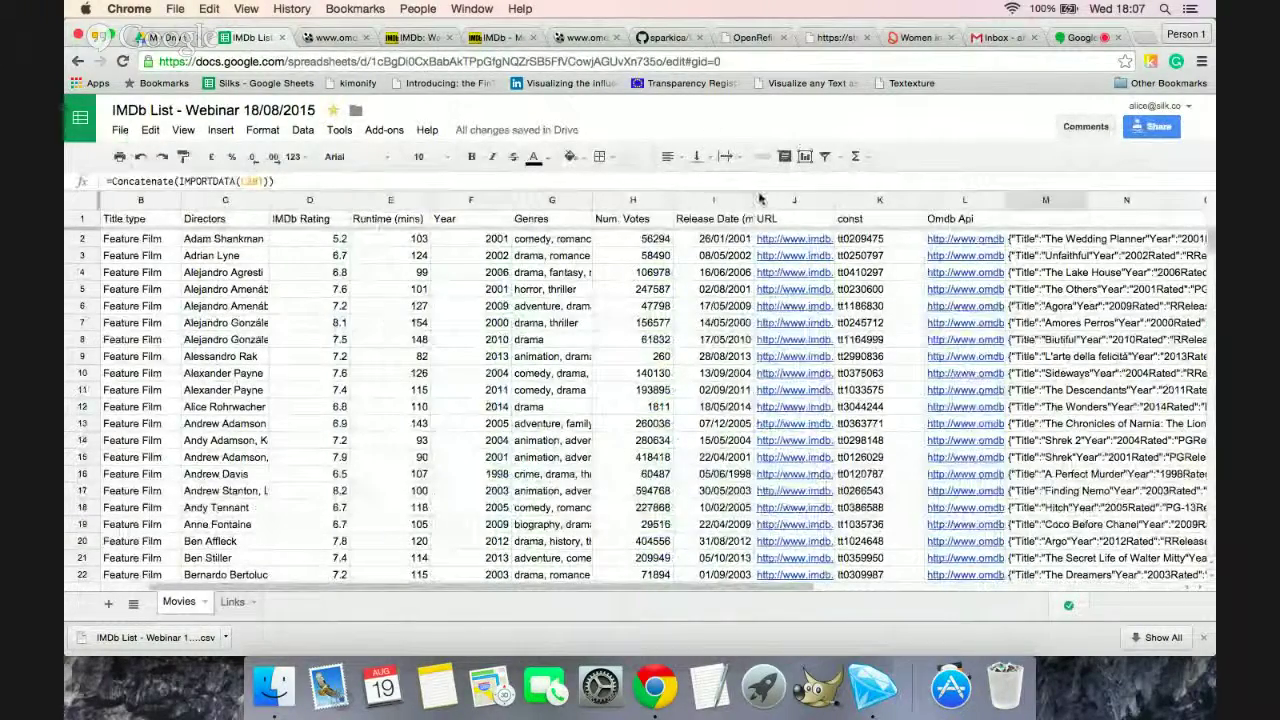
{"action": "left_click", "coordinate": [753, 37]}
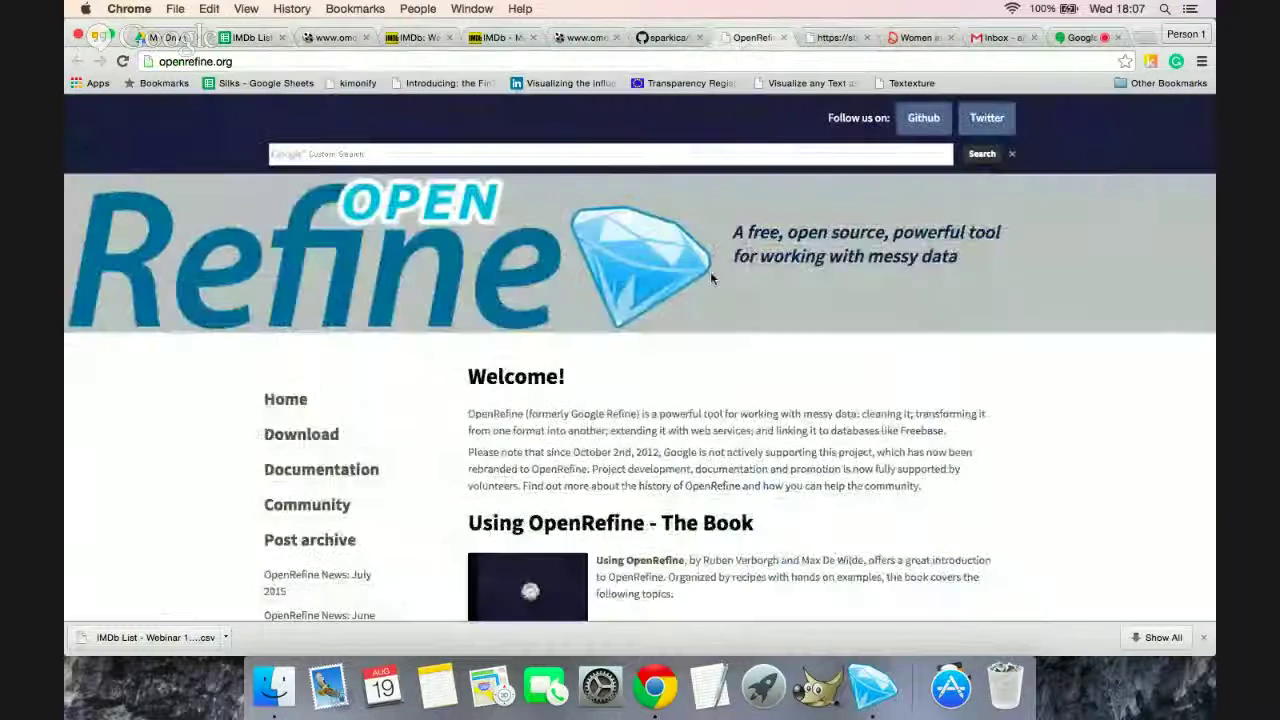
{"action": "scroll", "coordinate": [288, 390], "scroll_direction": "down", "scroll_amount": 2}
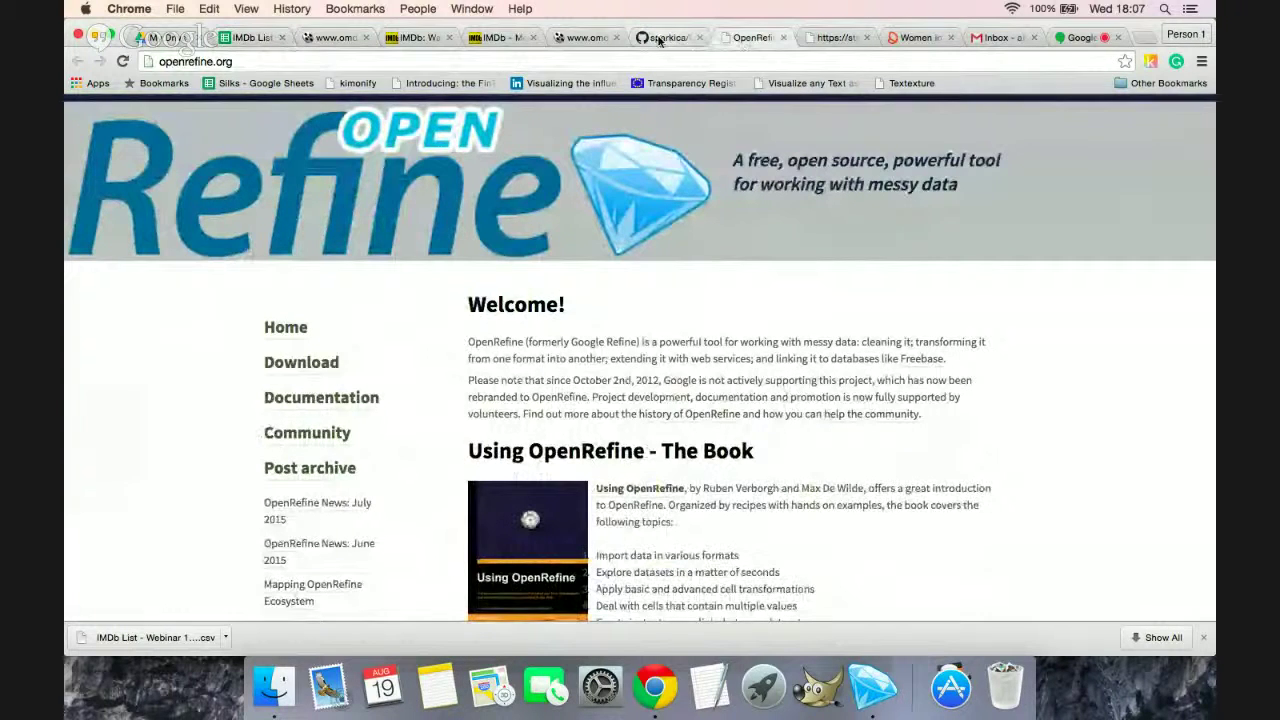
{"action": "left_click", "coordinate": [659, 40]}
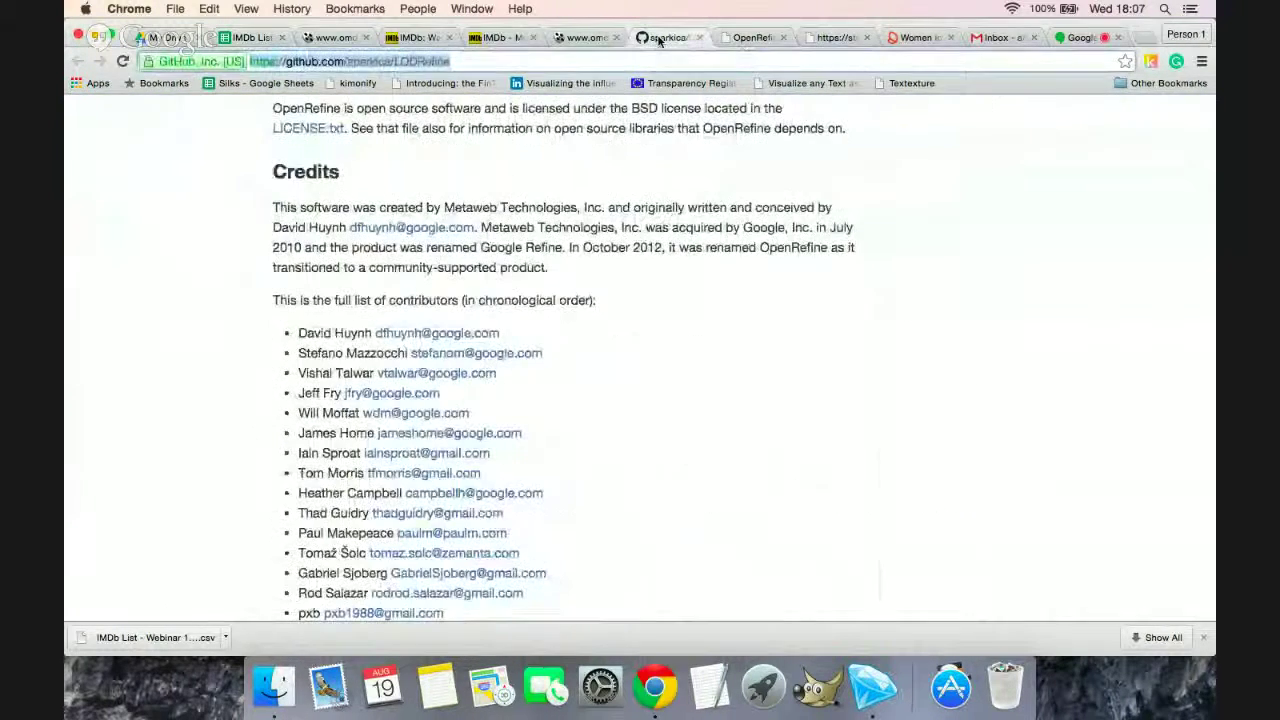
{"action": "scroll", "coordinate": [662, 283], "scroll_direction": "up", "scroll_amount": 10}
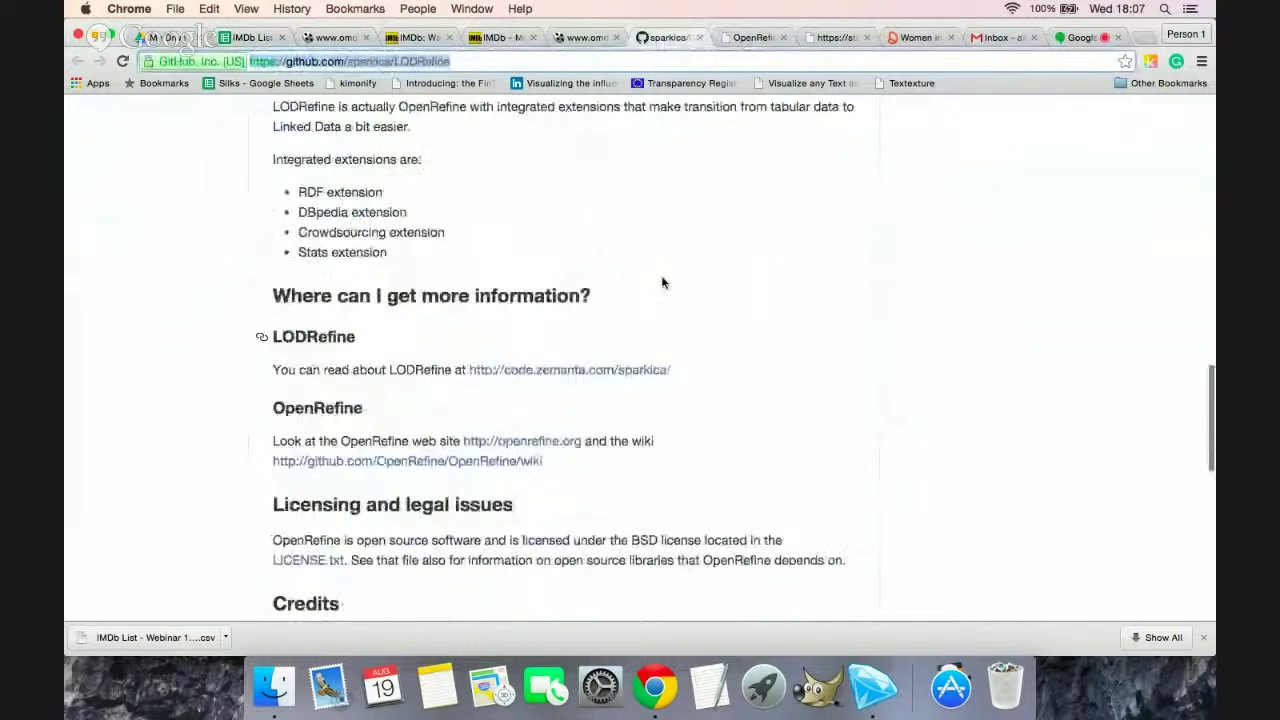
{"action": "scroll", "coordinate": [662, 283], "scroll_direction": "up", "scroll_amount": 2}
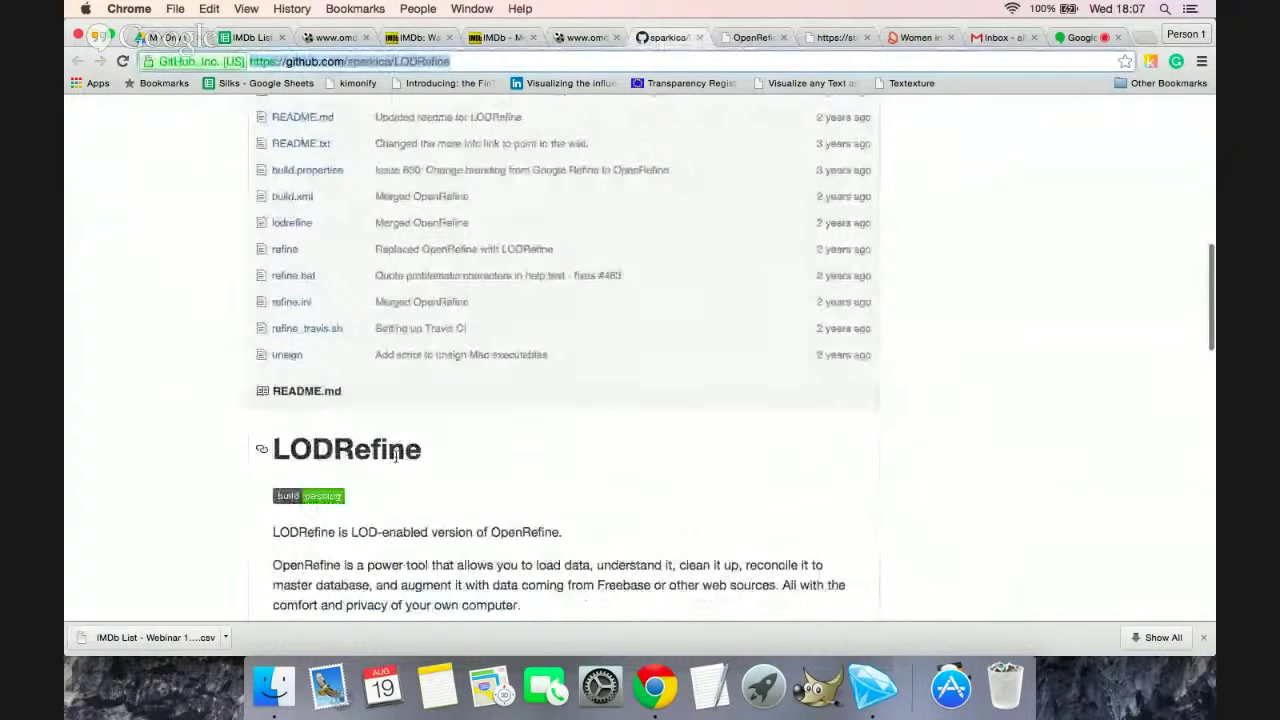
{"action": "left_click", "coordinate": [760, 38]}
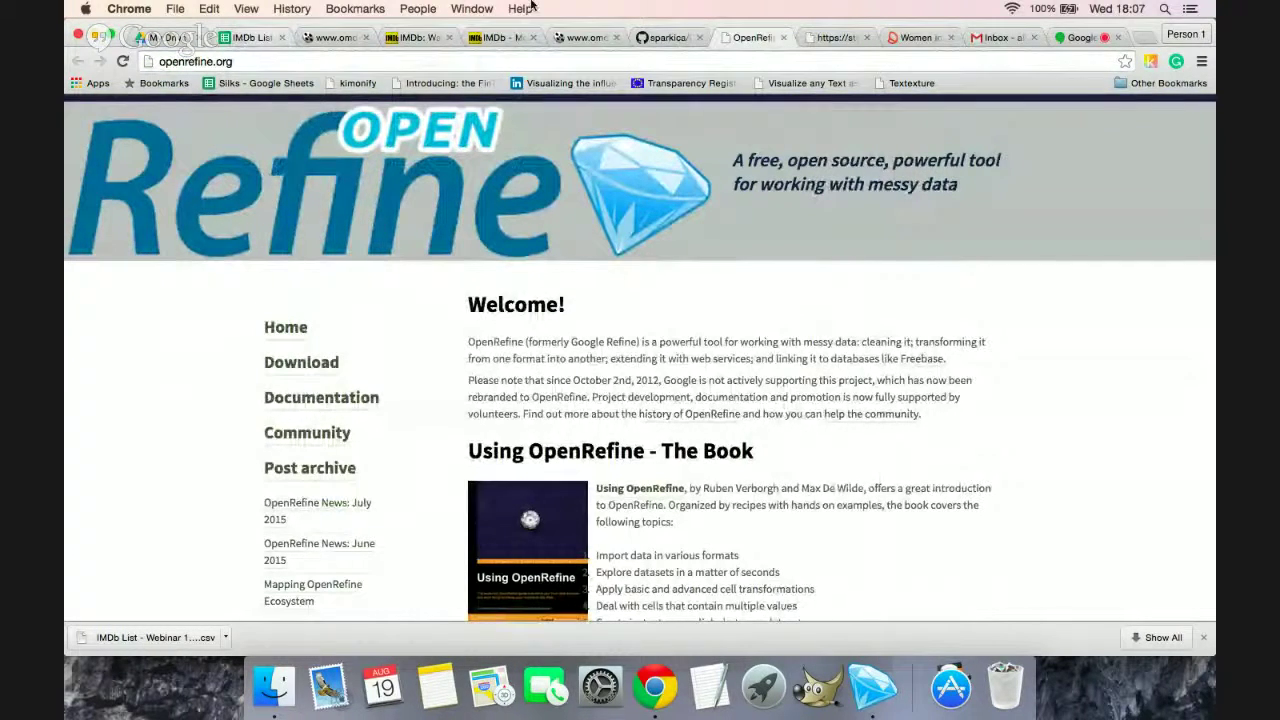
{"action": "left_click", "coordinate": [247, 40]}
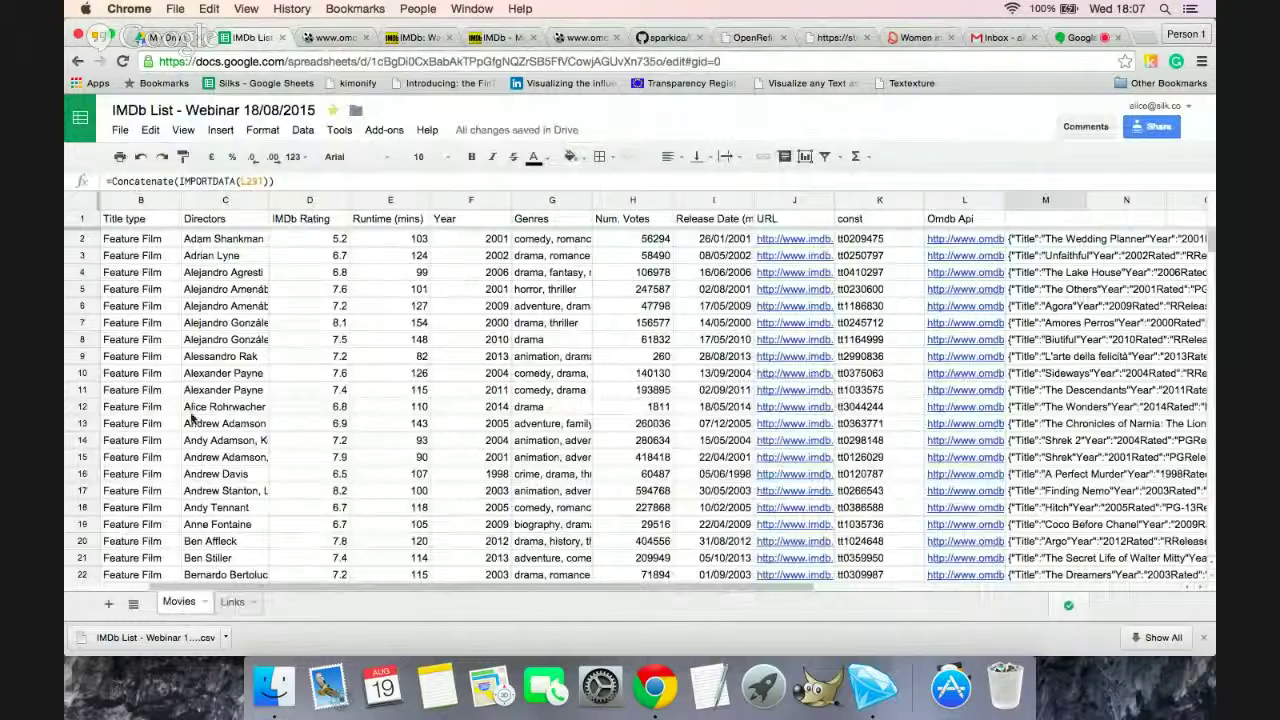
Step: Download the Movies sheet as Comma-separated values (.csv, current sheet)
{"action": "left_click", "coordinate": [120, 130]}
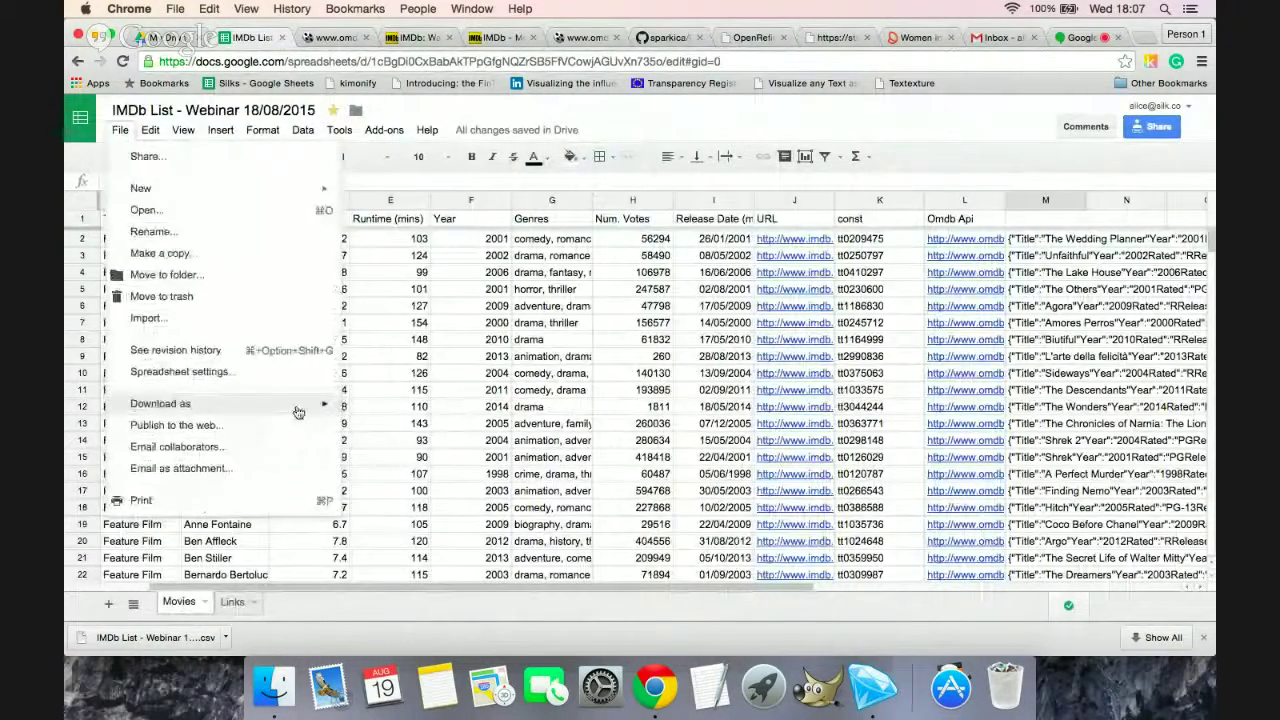
{"action": "mouse_move", "coordinate": [300, 403]}
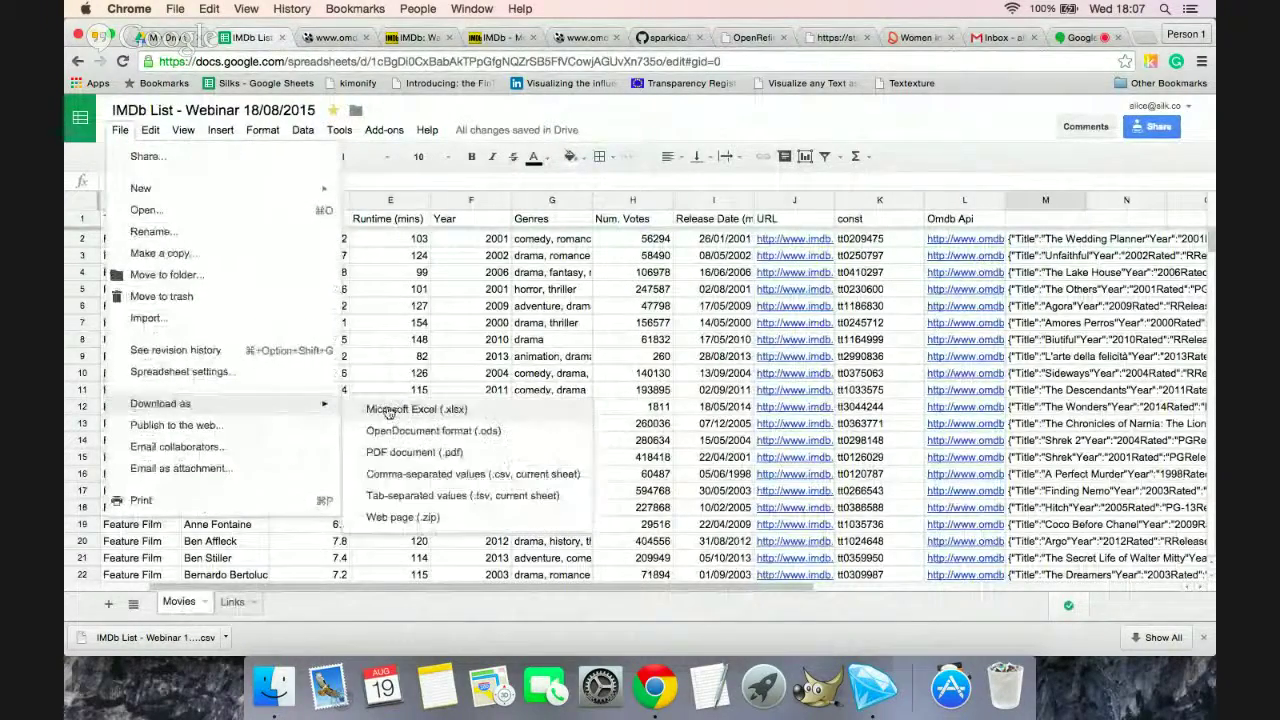
{"action": "left_click", "coordinate": [402, 474]}
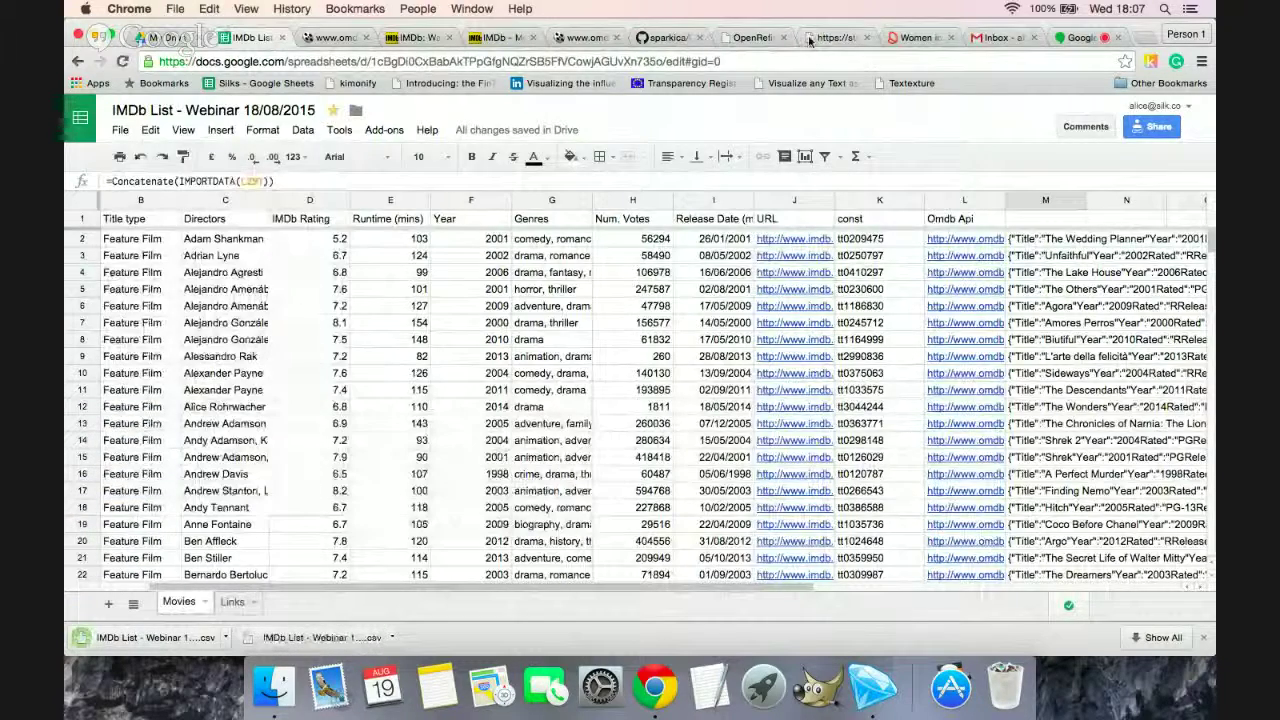
{"action": "left_click", "coordinate": [750, 38]}
{"action": "key", "text": "super+t"}
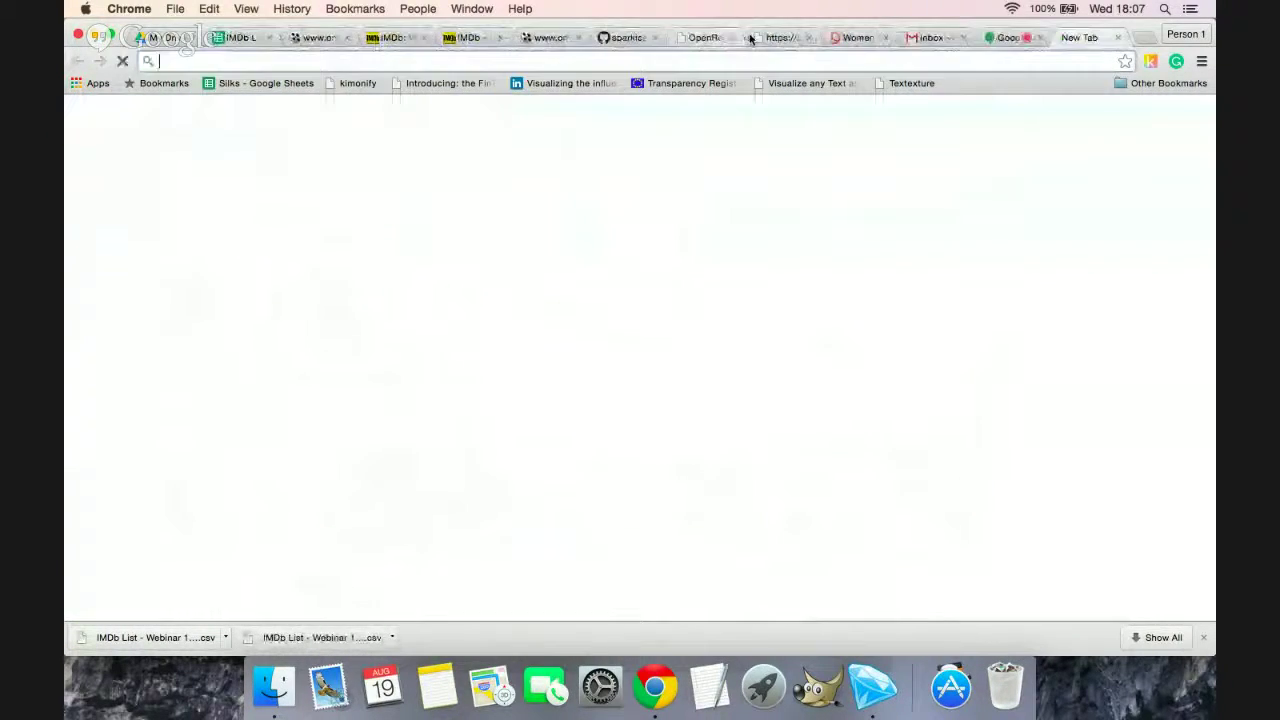
Step: Load the local OpenRefine at 127.0.0.1:3333 in a tab beside the other one
{"action": "type", "text": "127.0.0.1:3333"}
{"action": "key", "text": "Return"}
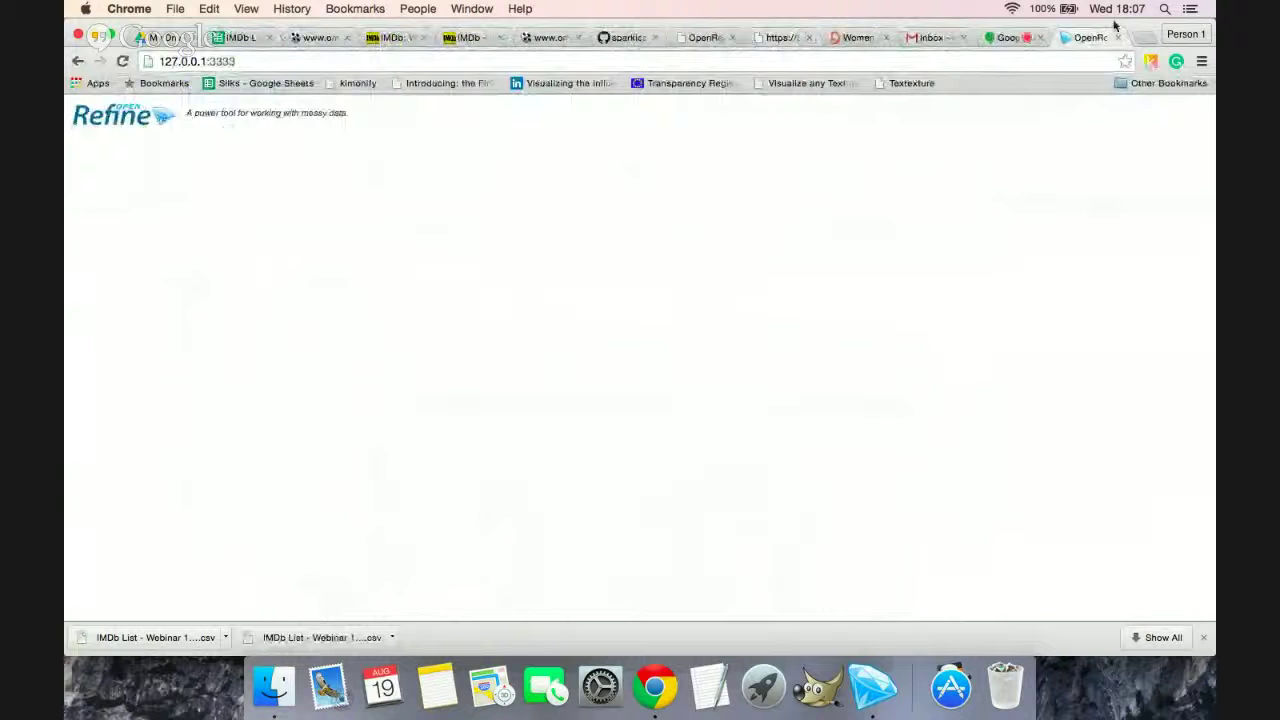
{"action": "left_click_drag", "start_coordinate": [1095, 40], "coordinate": [795, 53]}
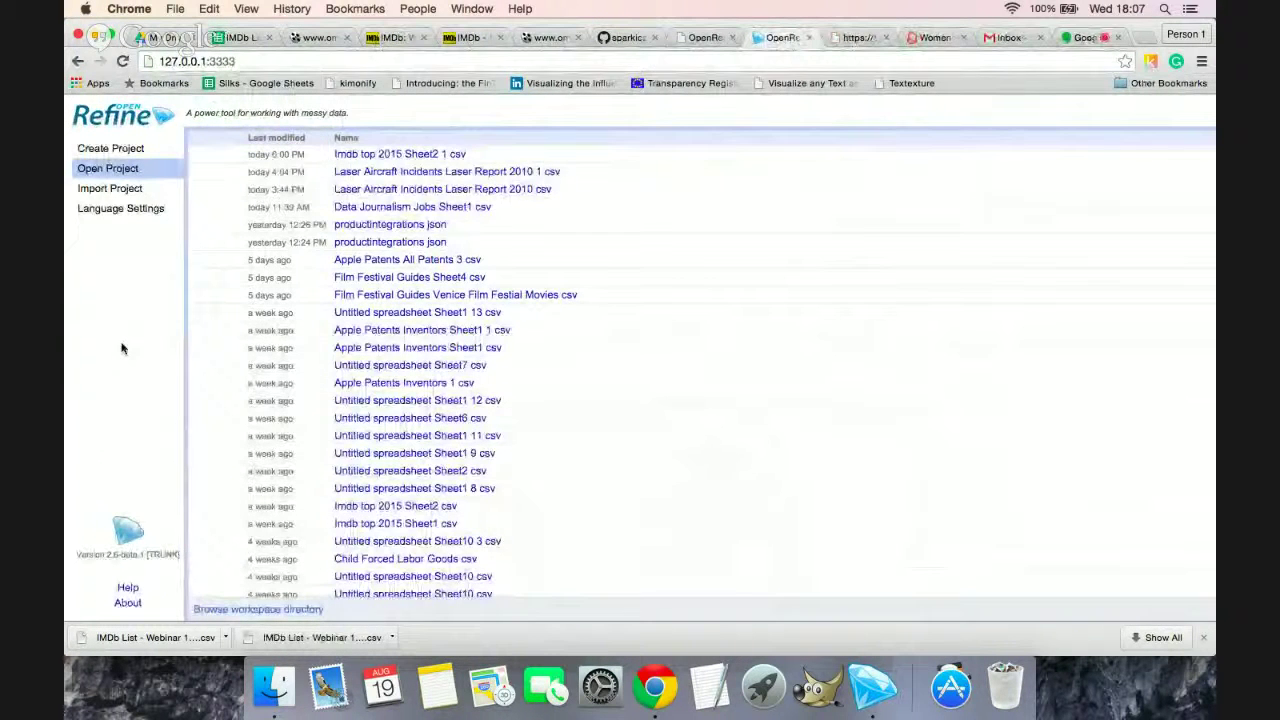
Step: Upload 'IMDb List - Webinar 18-08-2015 - Movies (1).csv' from this computer as a new project
{"action": "left_click", "coordinate": [124, 150]}
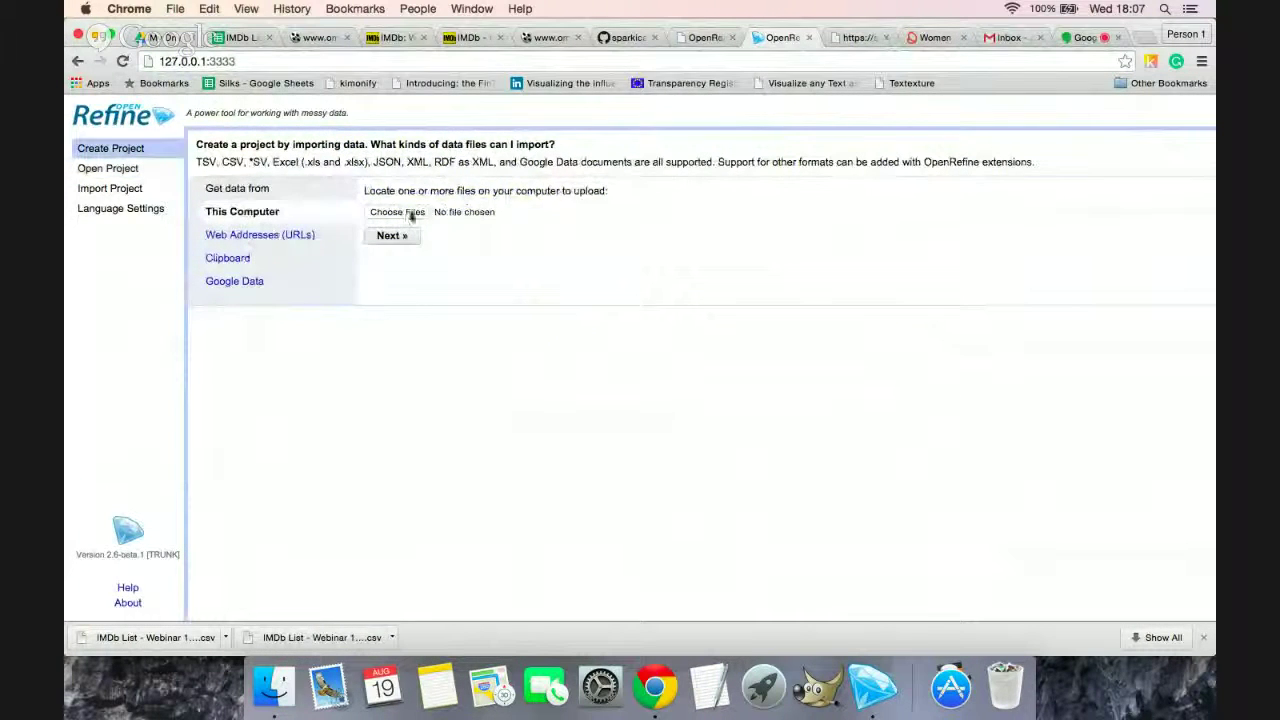
{"action": "left_click", "coordinate": [595, 100]}
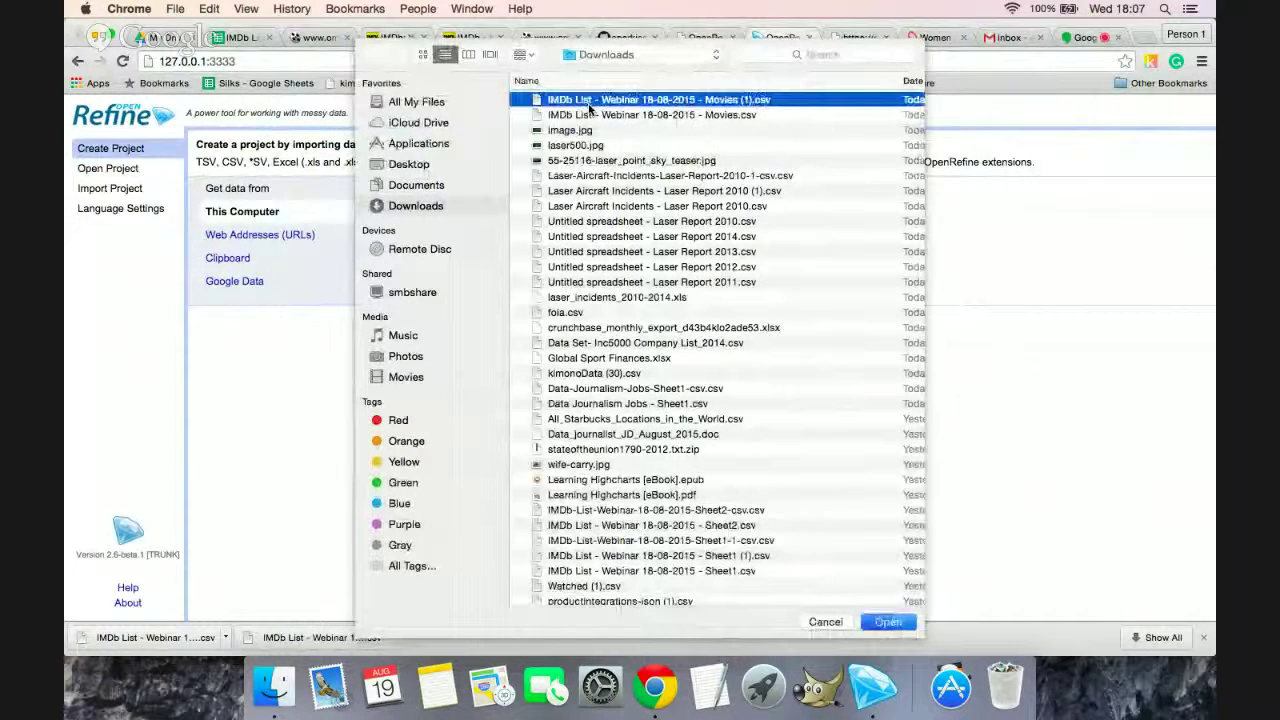
{"action": "key", "text": "Return"}
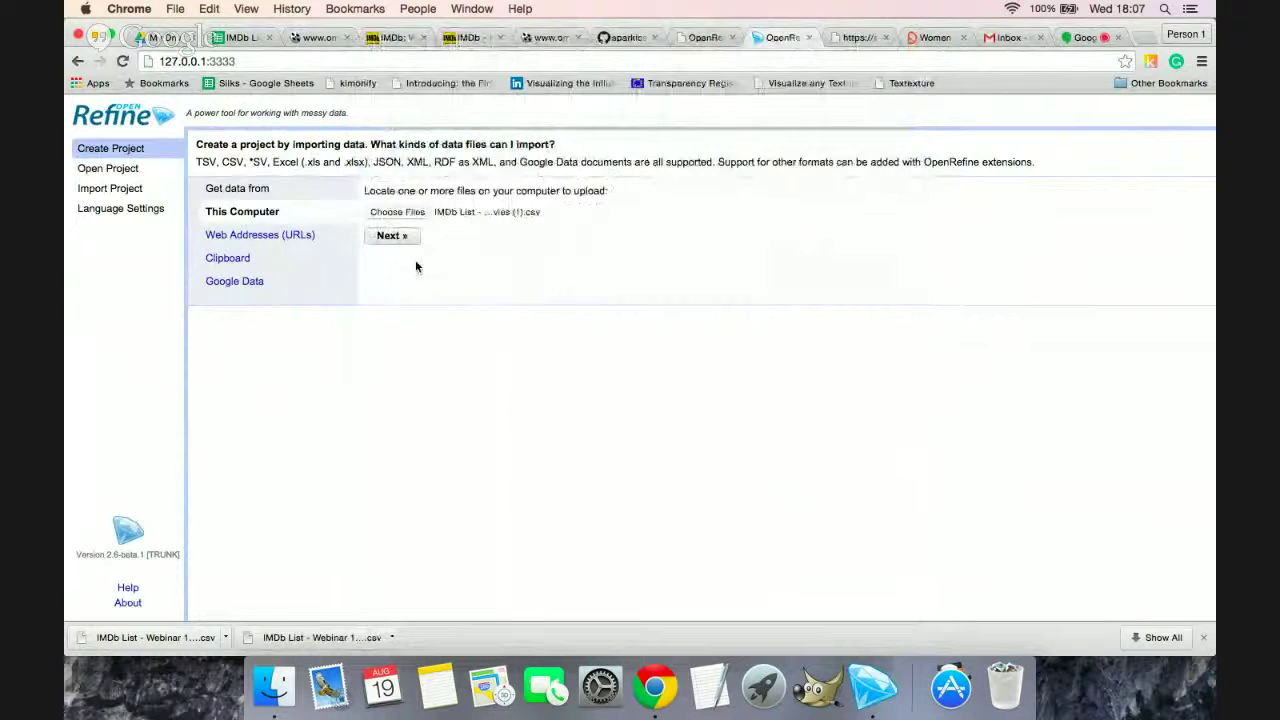
{"action": "left_click", "coordinate": [392, 236]}
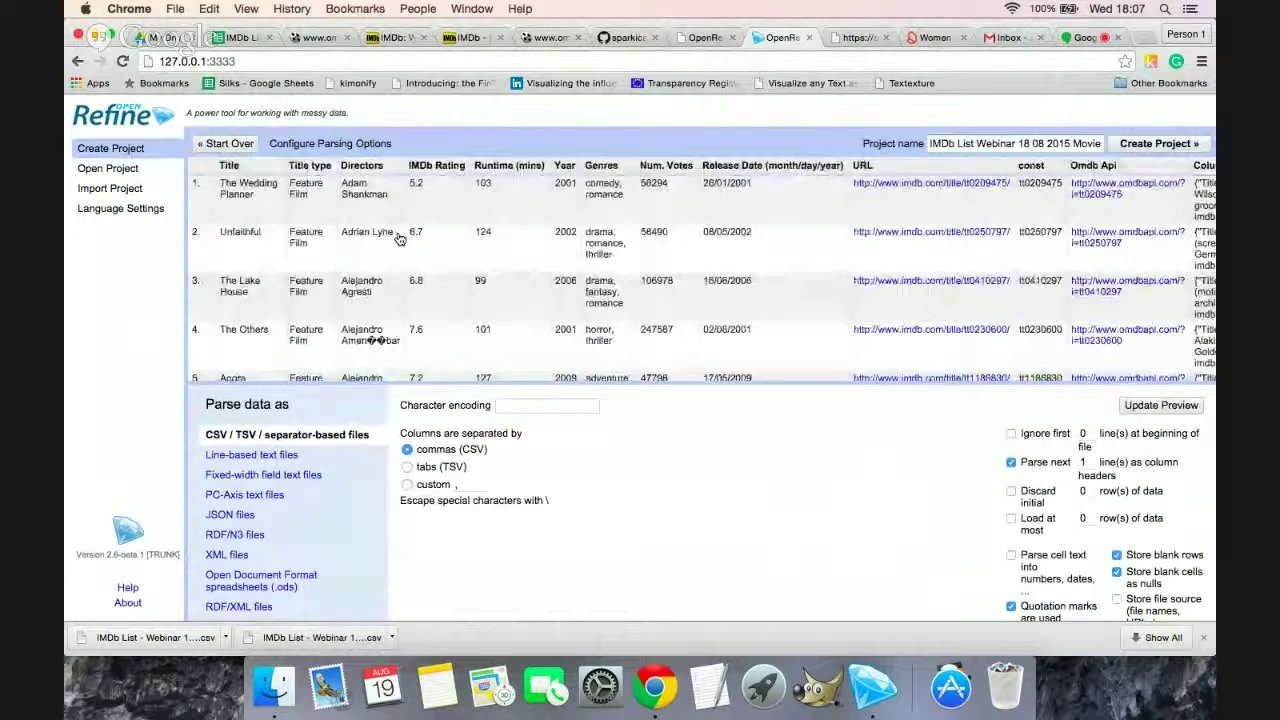
Step: Switch the import encoding to UTF-8 to fix the garbled director names, then create the project
{"action": "scroll", "coordinate": [488, 267], "scroll_direction": "down", "scroll_amount": 1}
{"action": "scroll", "coordinate": [488, 267], "scroll_direction": "right", "scroll_amount": 5}
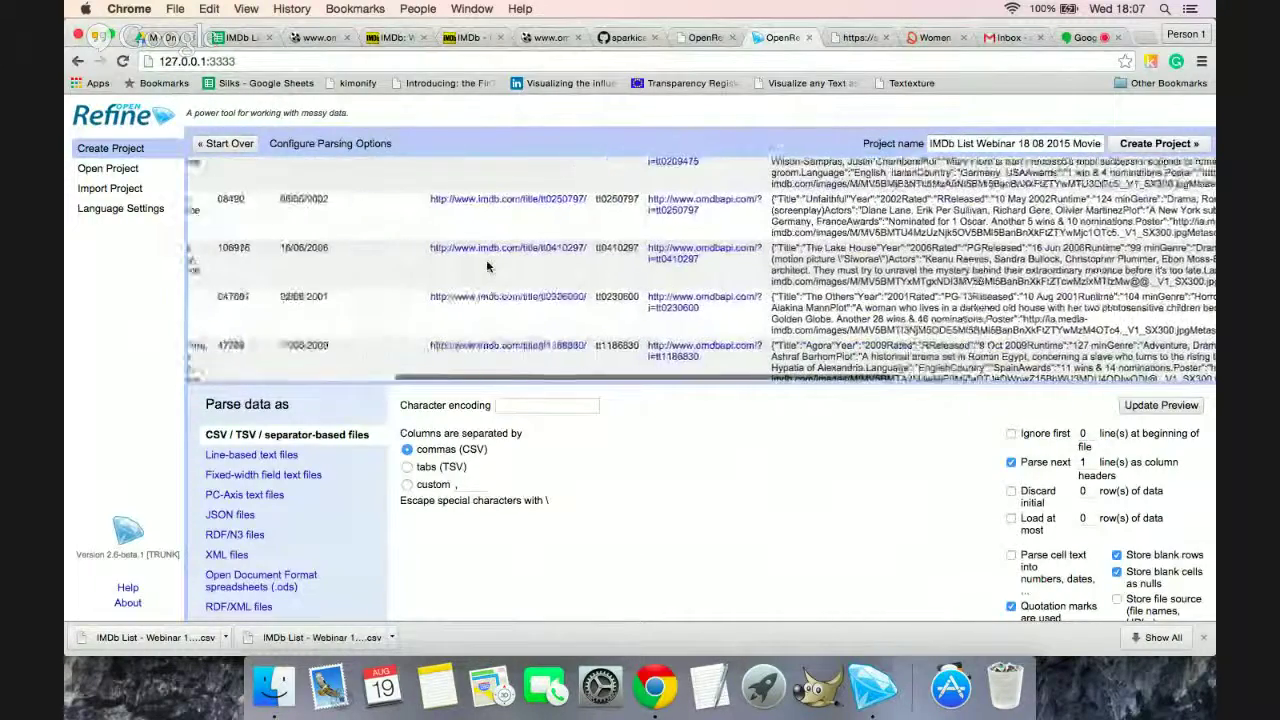
{"action": "scroll", "coordinate": [480, 320], "scroll_direction": "left", "scroll_amount": 5}
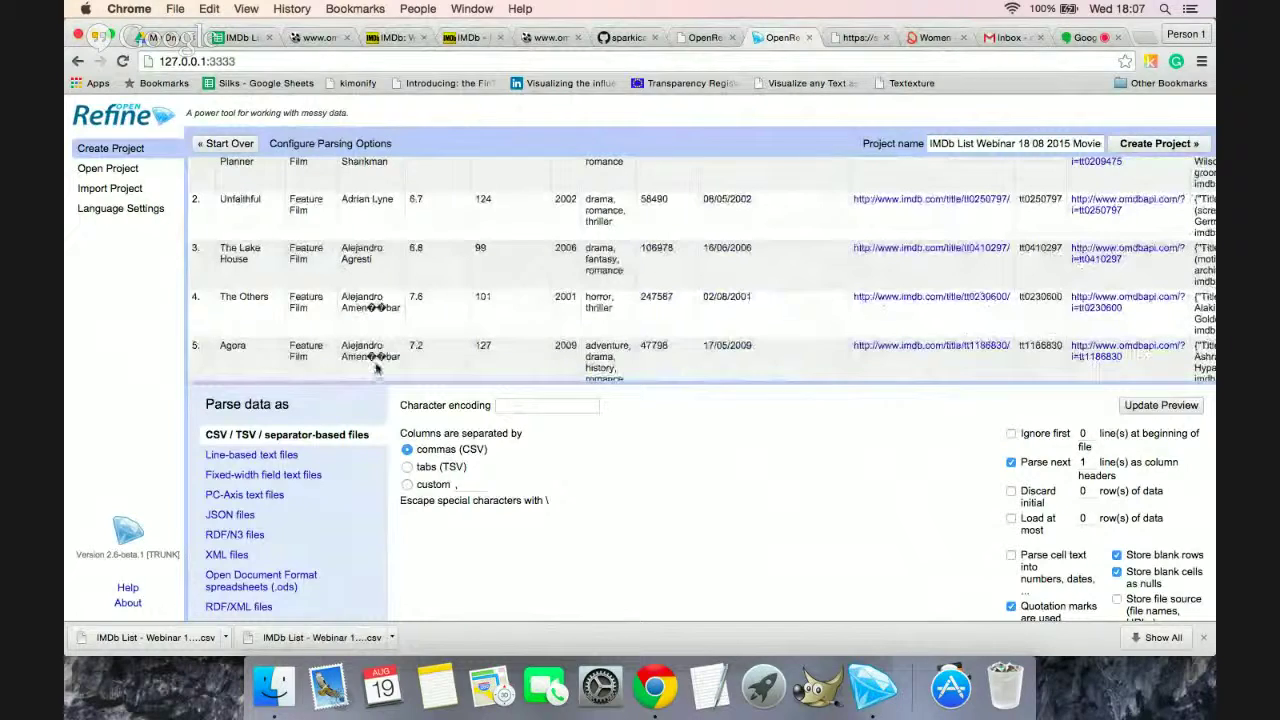
{"action": "left_click_drag", "start_coordinate": [370, 367], "coordinate": [373, 337]}
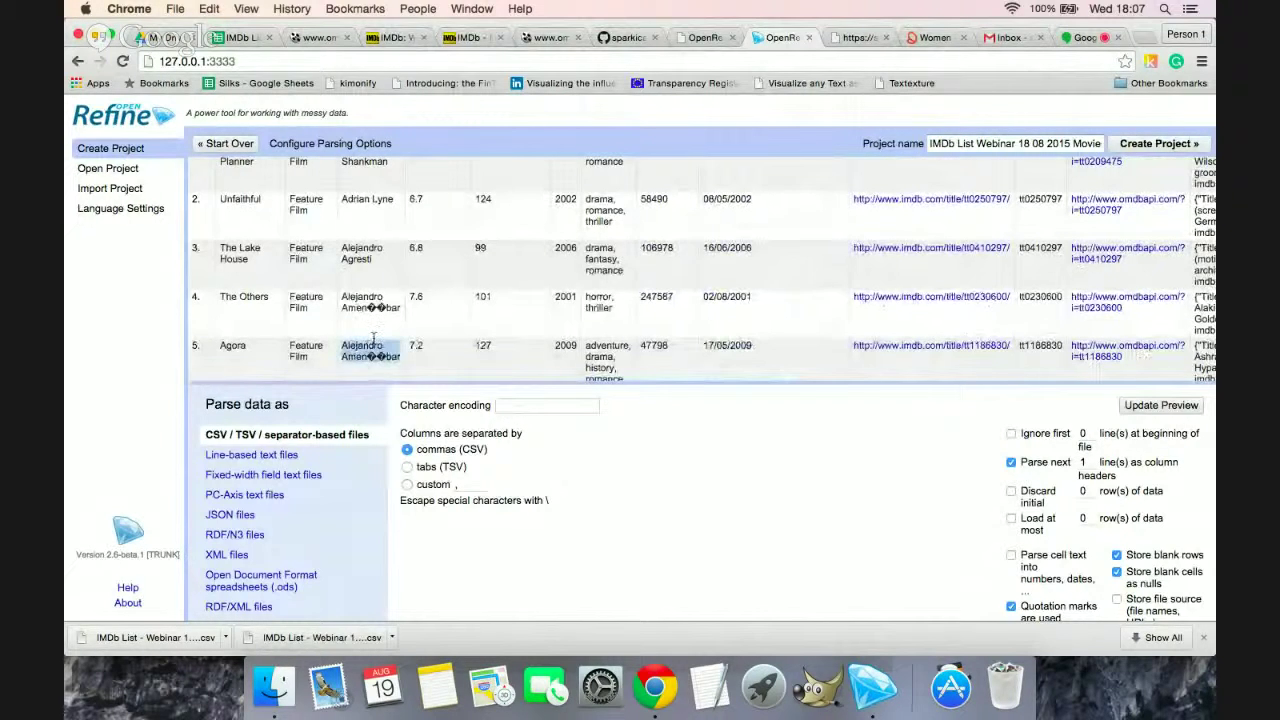
{"action": "left_click", "coordinate": [505, 406]}
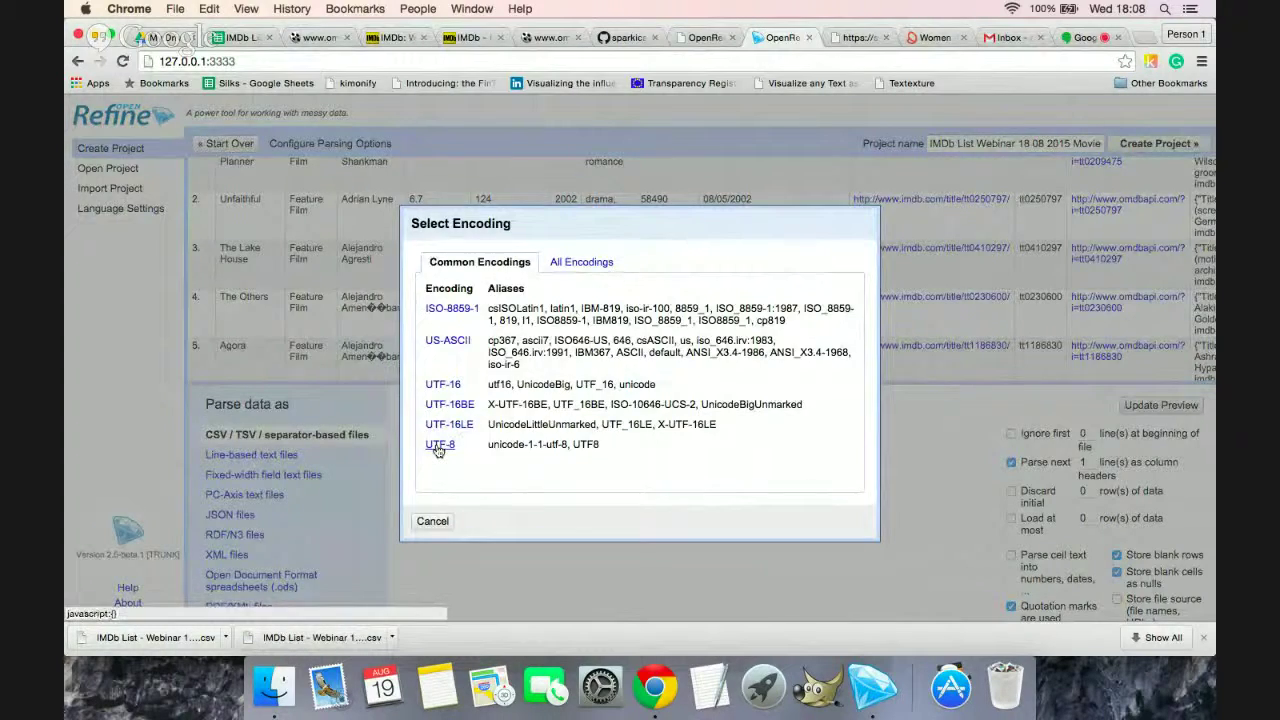
{"action": "double_click", "coordinate": [438, 451]}
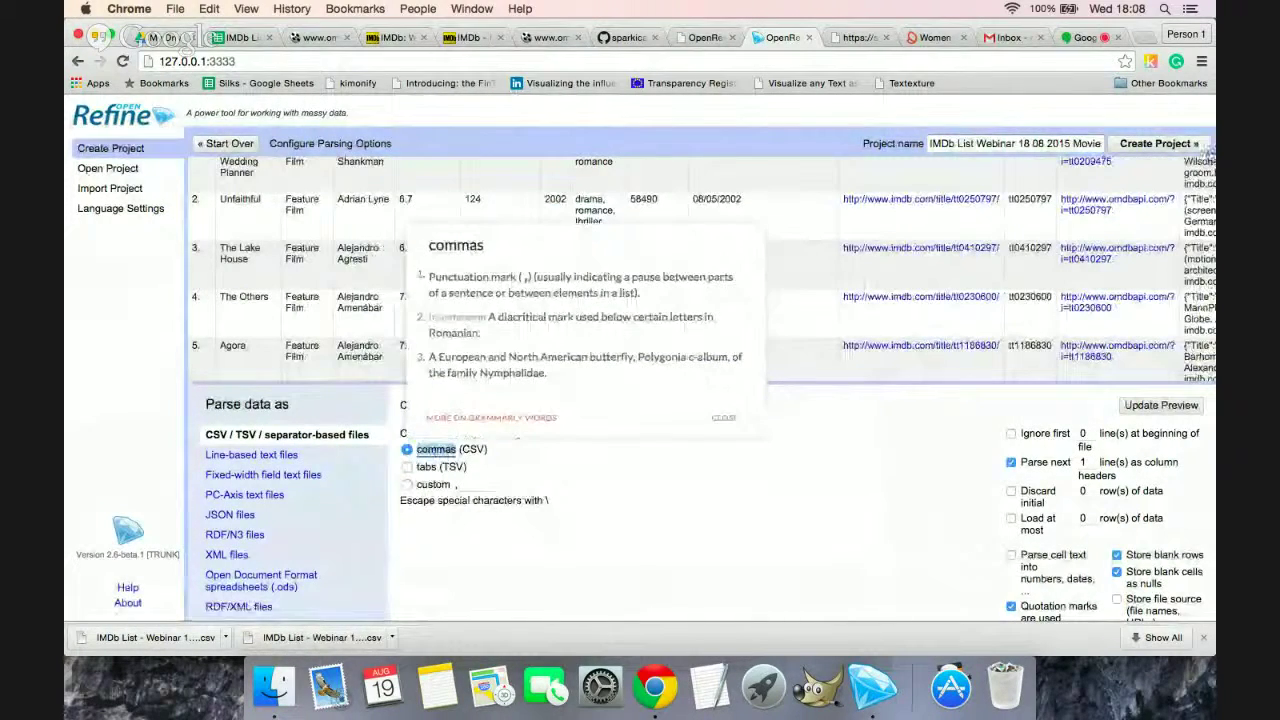
{"action": "left_click", "coordinate": [865, 470]}
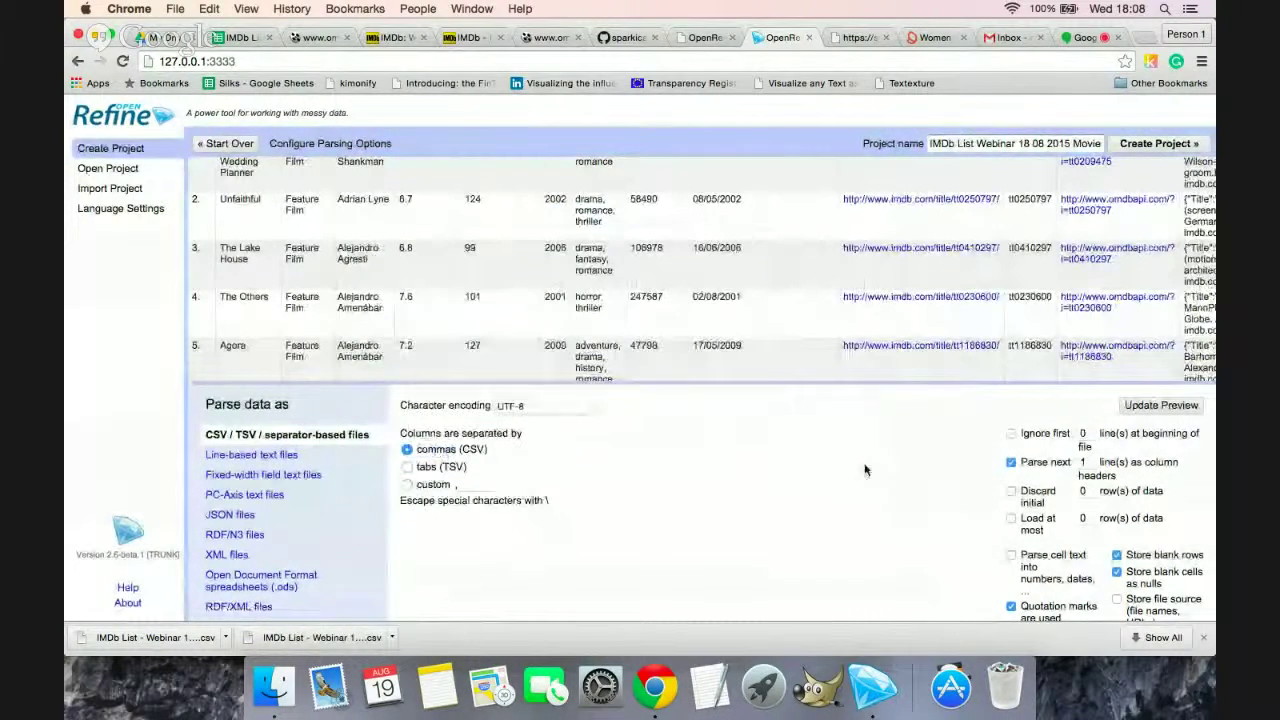
{"action": "left_click", "coordinate": [1160, 144]}
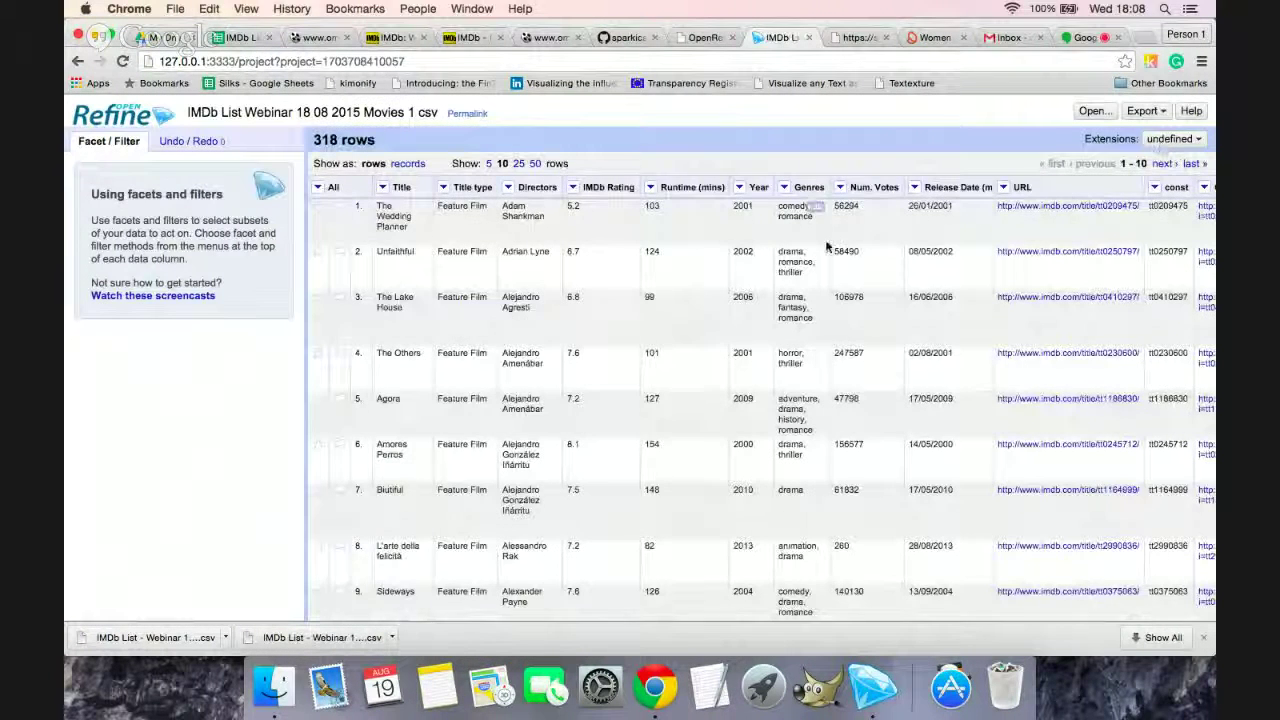
{"action": "scroll", "coordinate": [589, 333], "scroll_direction": "right", "scroll_amount": 2}
{"action": "scroll", "coordinate": [589, 333], "scroll_direction": "right", "scroll_amount": 10}
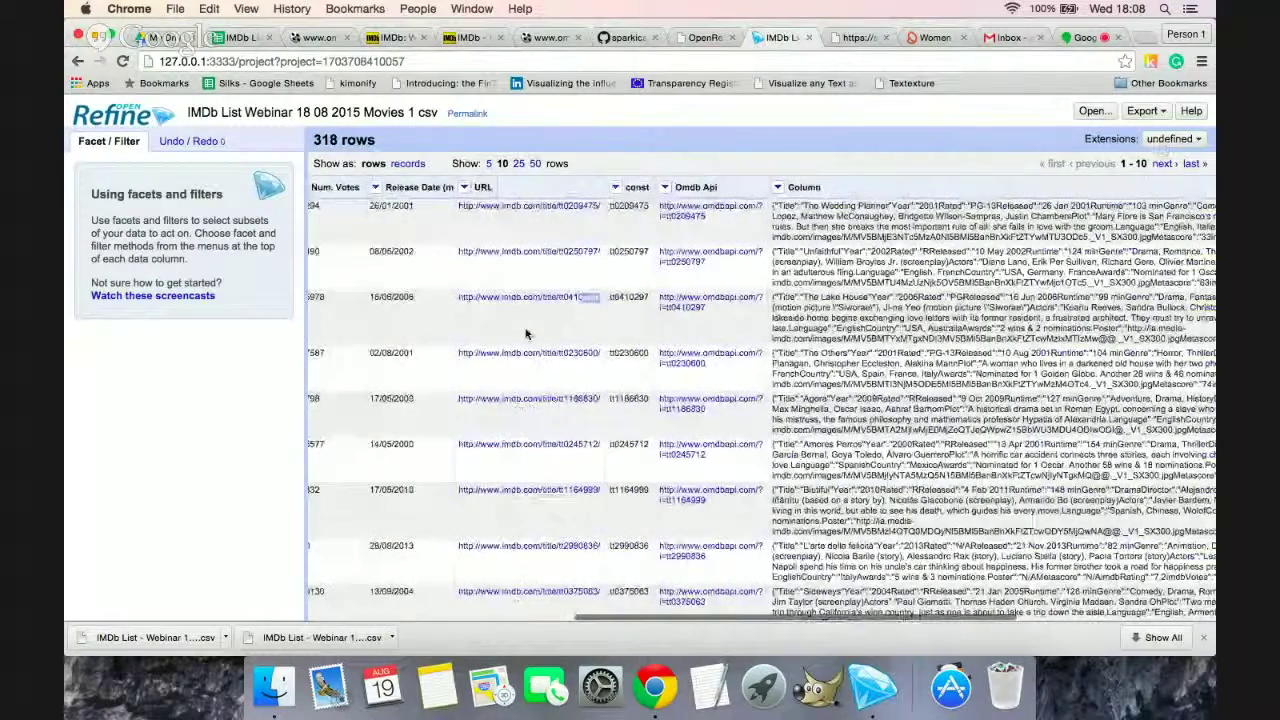
{"action": "scroll", "coordinate": [820, 326], "scroll_direction": "left", "scroll_amount": 12}
{"action": "scroll", "coordinate": [820, 326], "scroll_direction": "right", "scroll_amount": 8}
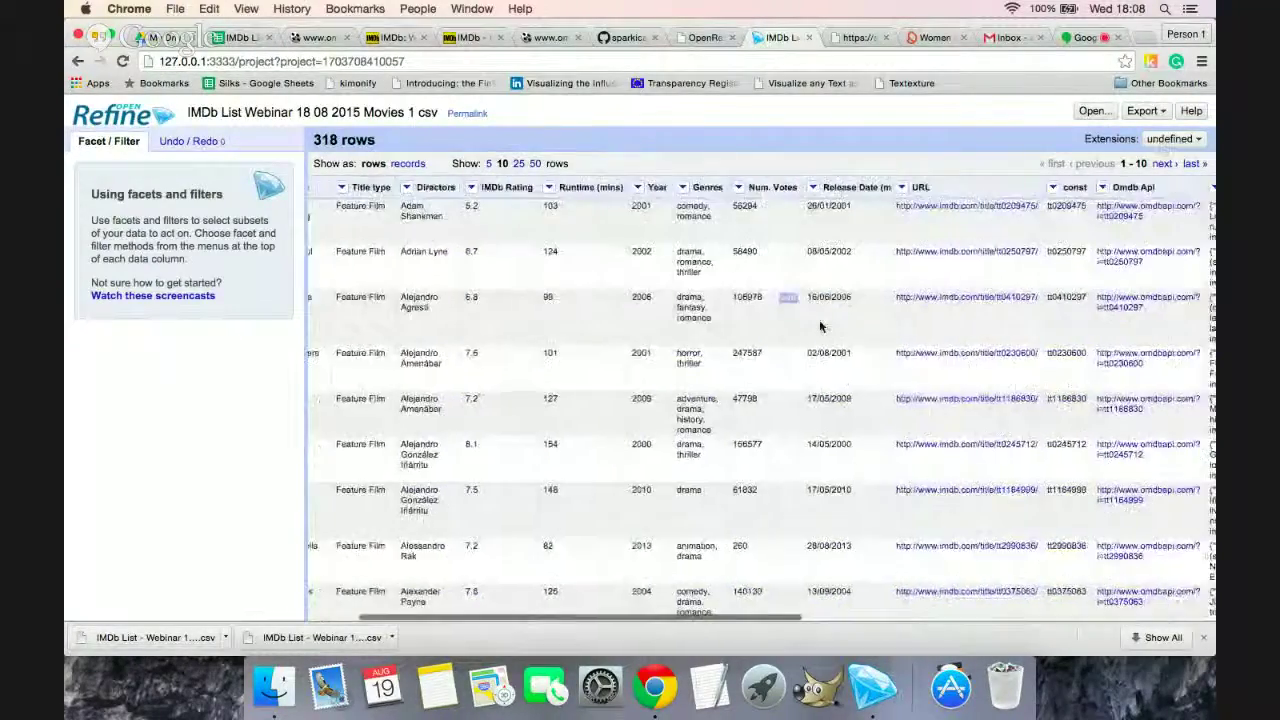
{"action": "scroll", "coordinate": [758, 328], "scroll_direction": "right", "scroll_amount": 5}
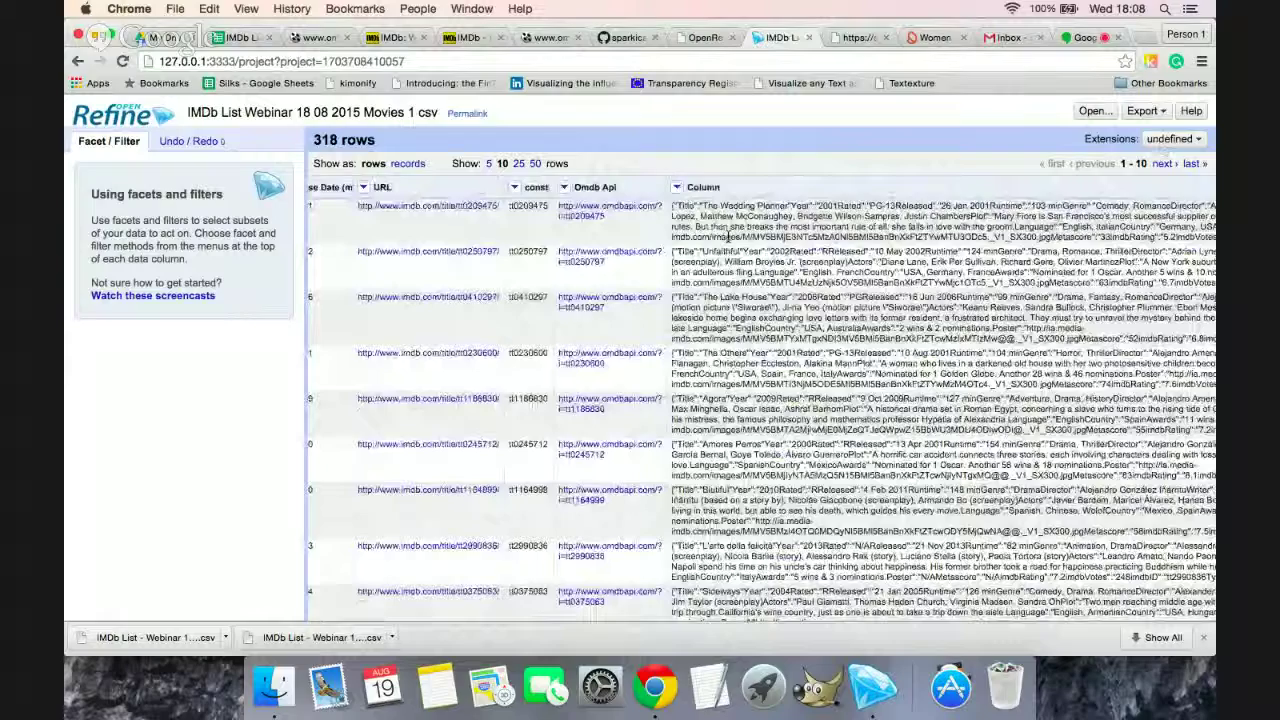
{"action": "scroll", "coordinate": [728, 235], "scroll_direction": "right", "scroll_amount": 3}
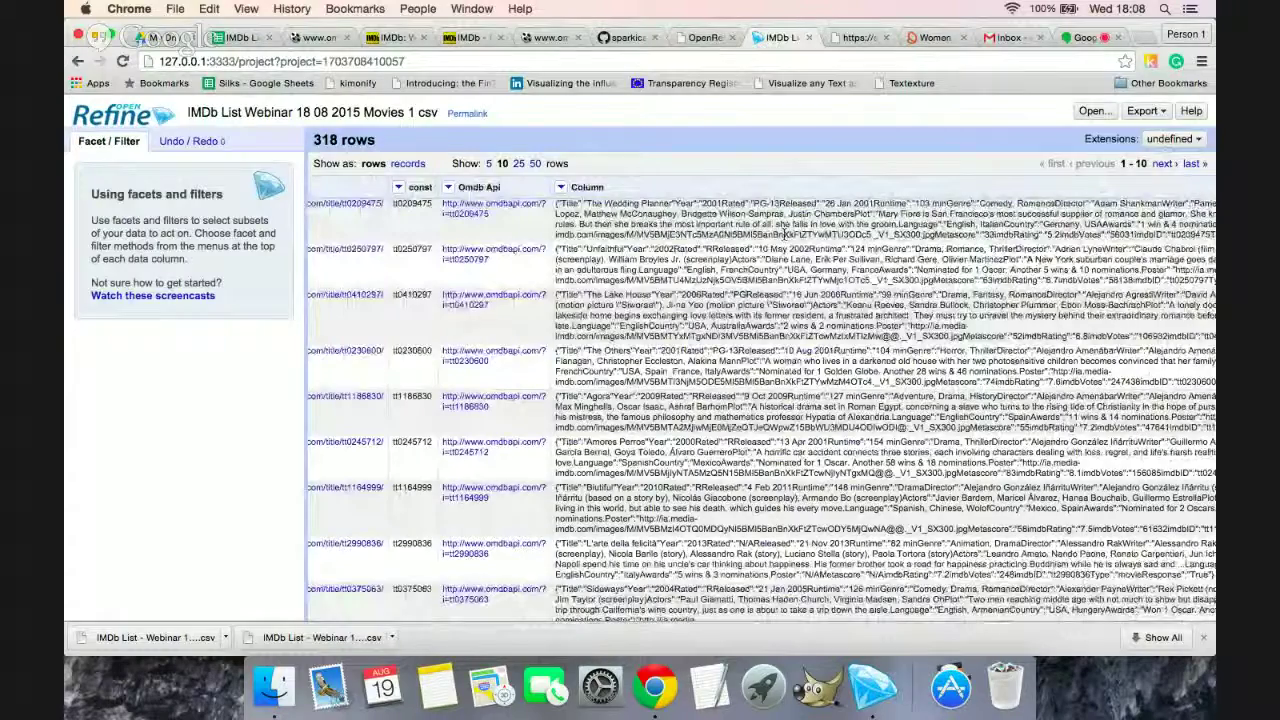
{"action": "left_click_drag", "start_coordinate": [585, 214], "coordinate": [658, 213]}
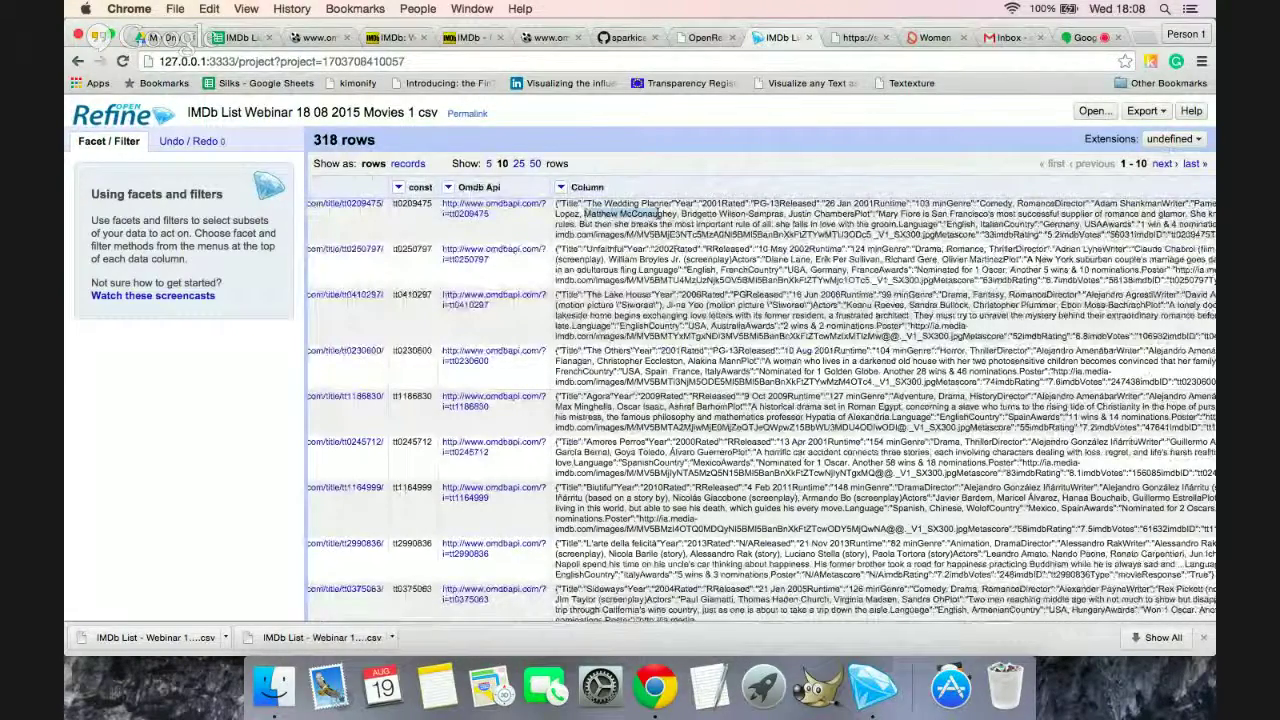
{"action": "left_click", "coordinate": [702, 207]}
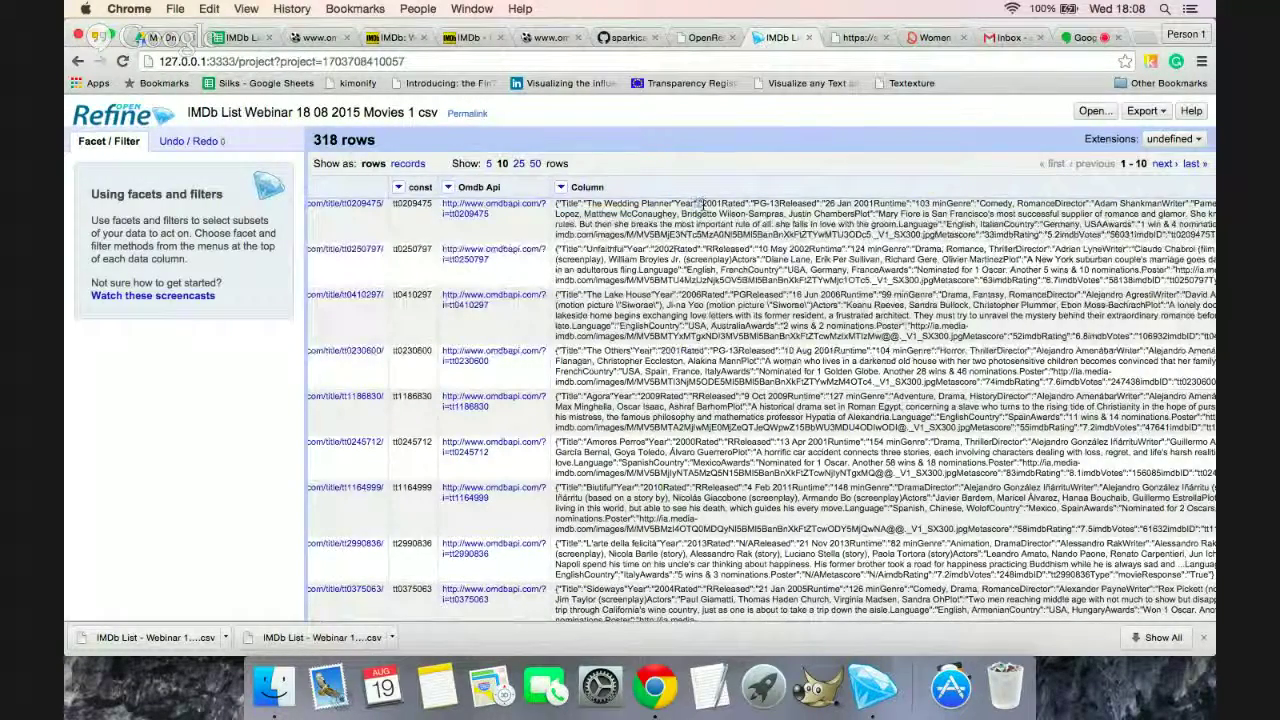
{"action": "left_click", "coordinate": [561, 187]}
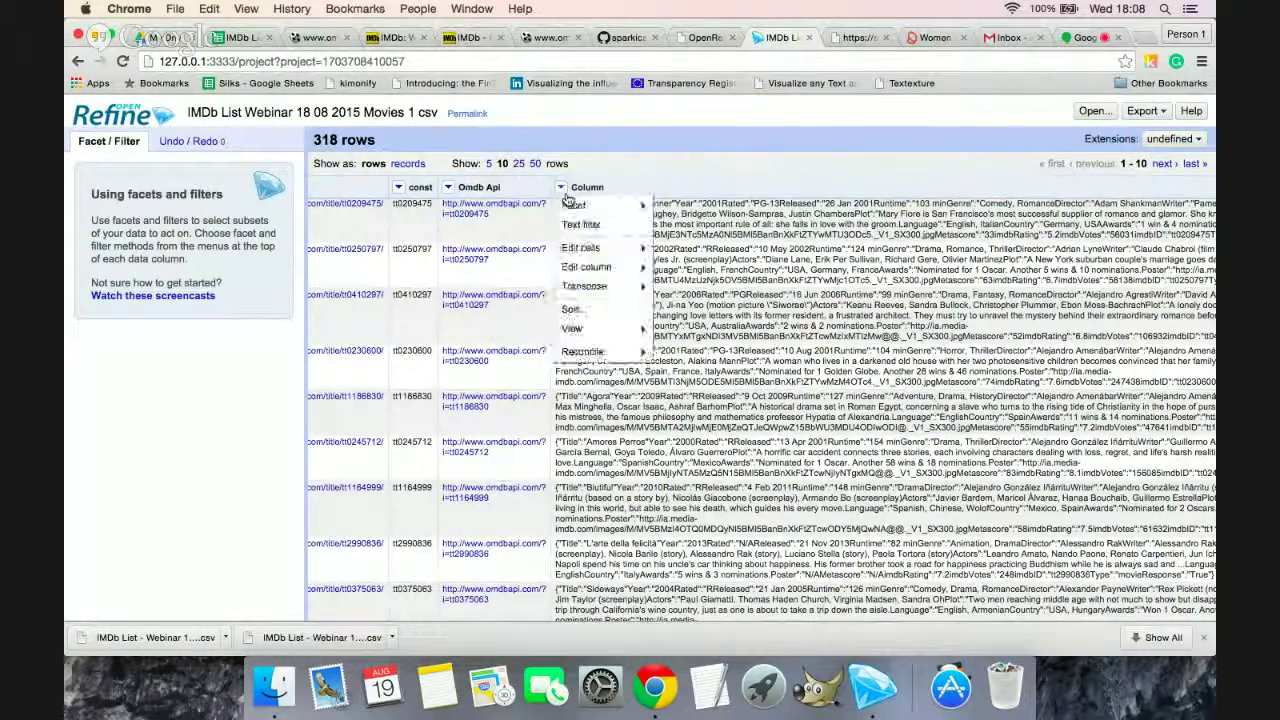
Step: Split Column by separator into Column 1 through Column 18 across all 318 rows
{"action": "mouse_move", "coordinate": [615, 267]}
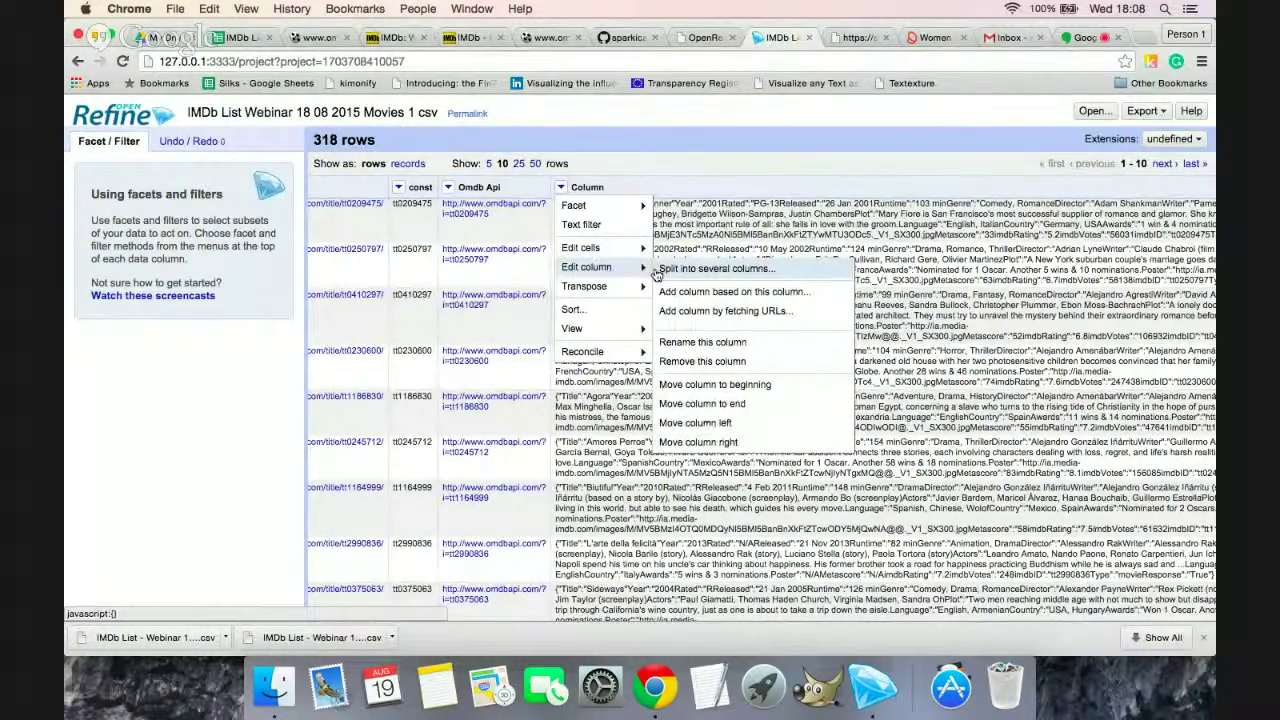
{"action": "left_click", "coordinate": [656, 269]}
{"action": "left_click", "coordinate": [525, 330]}
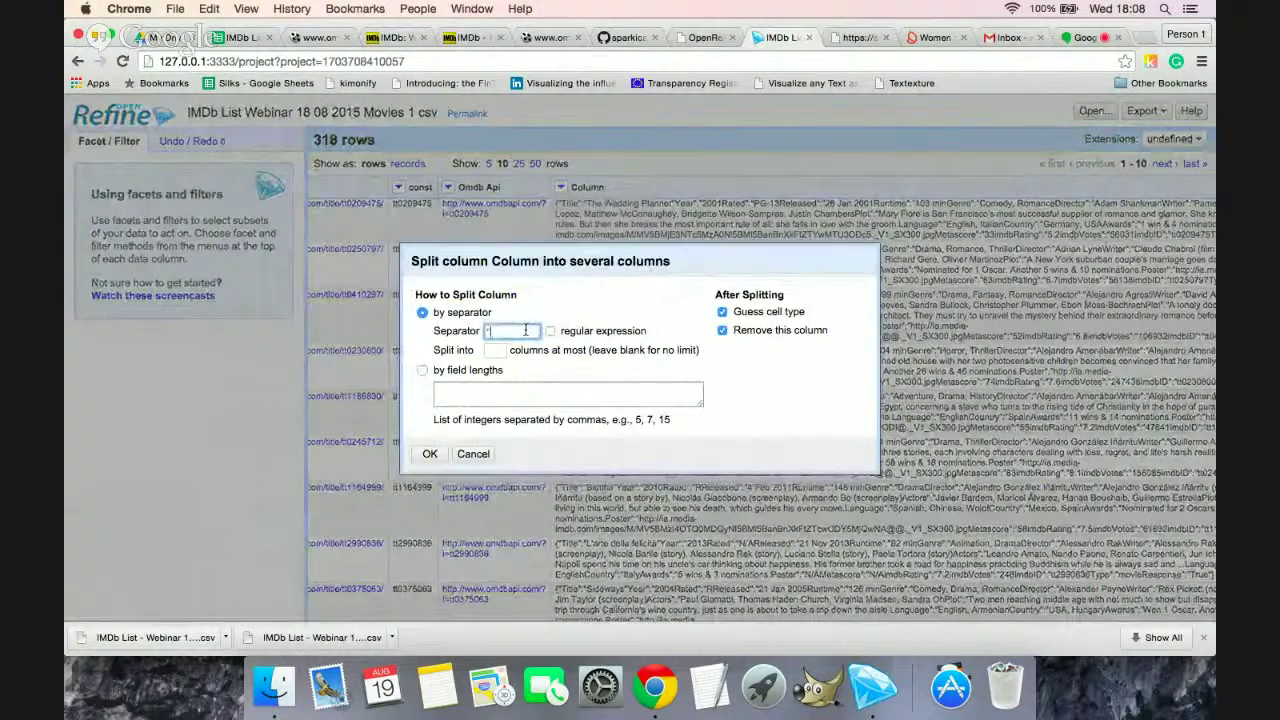
{"action": "double_click", "coordinate": [525, 330]}
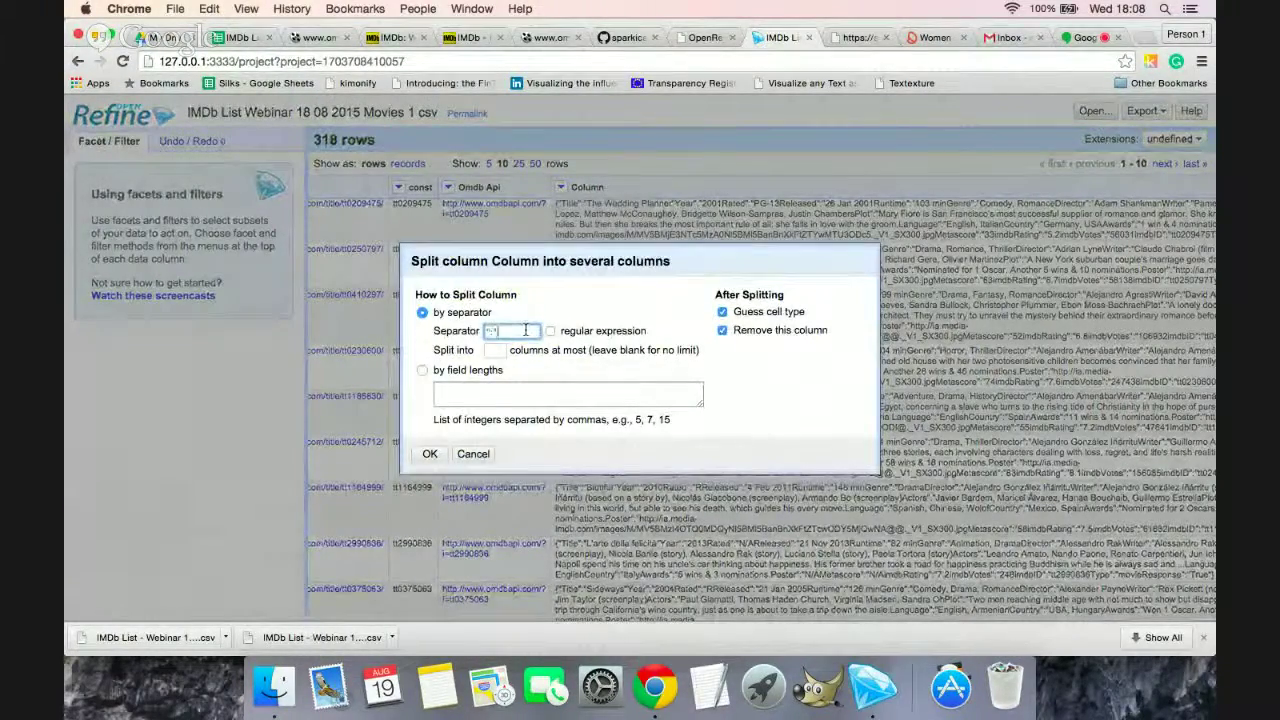
{"action": "left_click", "coordinate": [430, 455]}
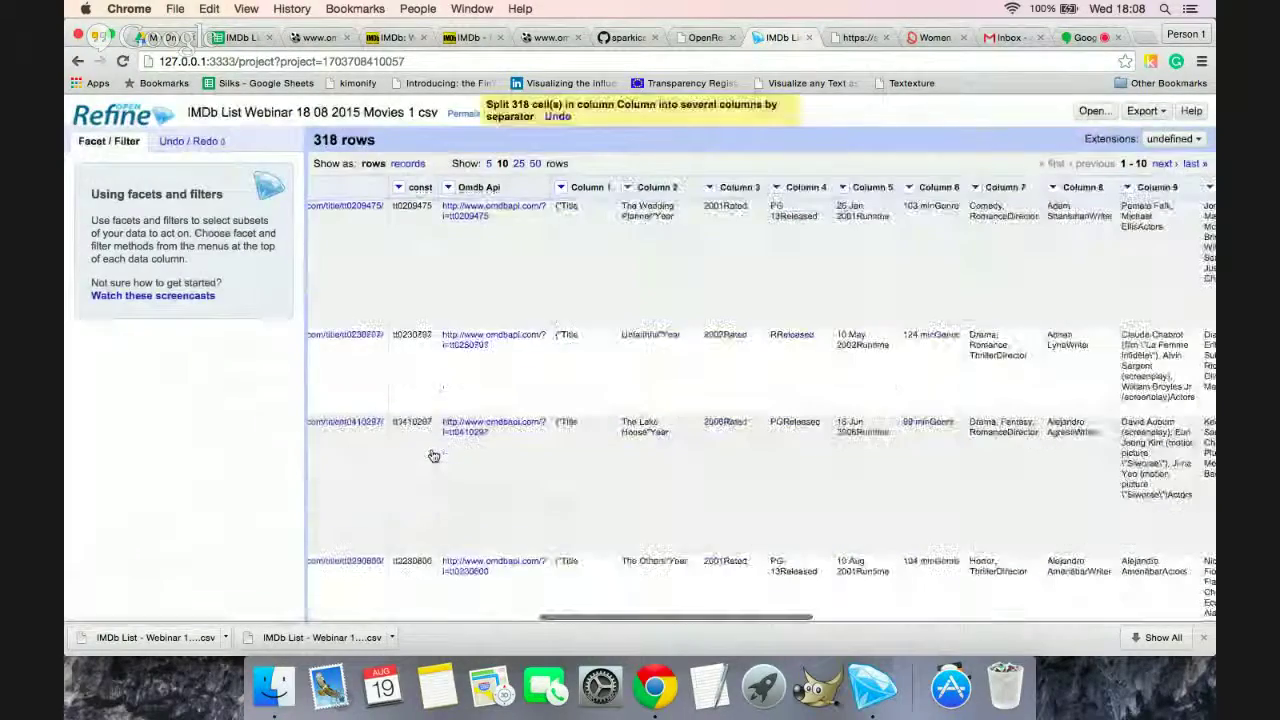
{"action": "scroll", "coordinate": [650, 287], "scroll_direction": "right", "scroll_amount": 5}
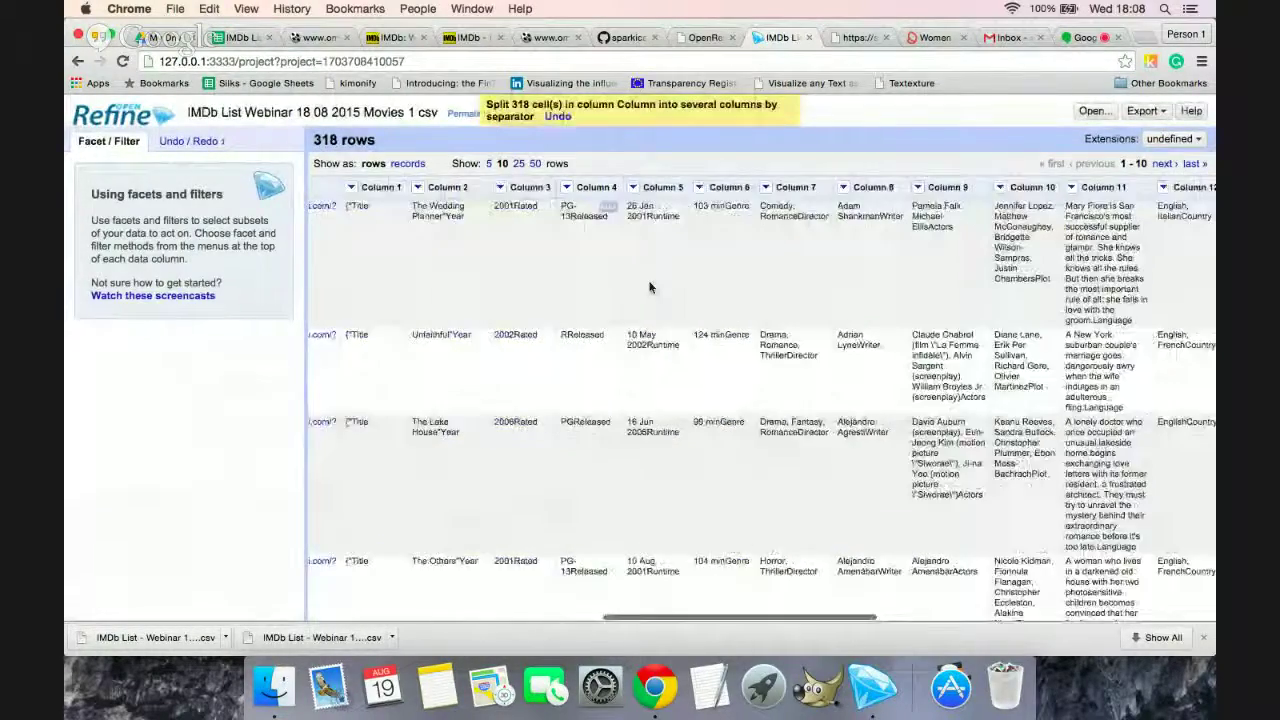
{"action": "scroll", "coordinate": [650, 287], "scroll_direction": "right", "scroll_amount": 10}
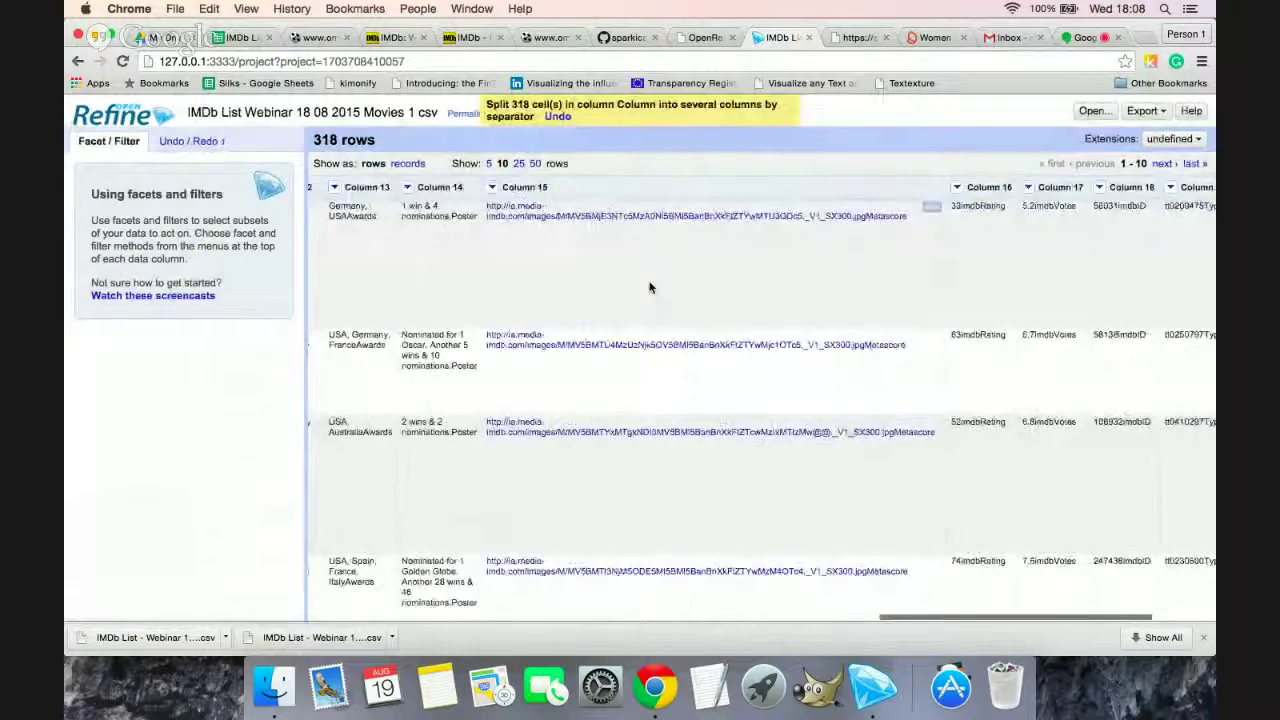
{"action": "scroll", "coordinate": [920, 316], "scroll_direction": "left", "scroll_amount": 15}
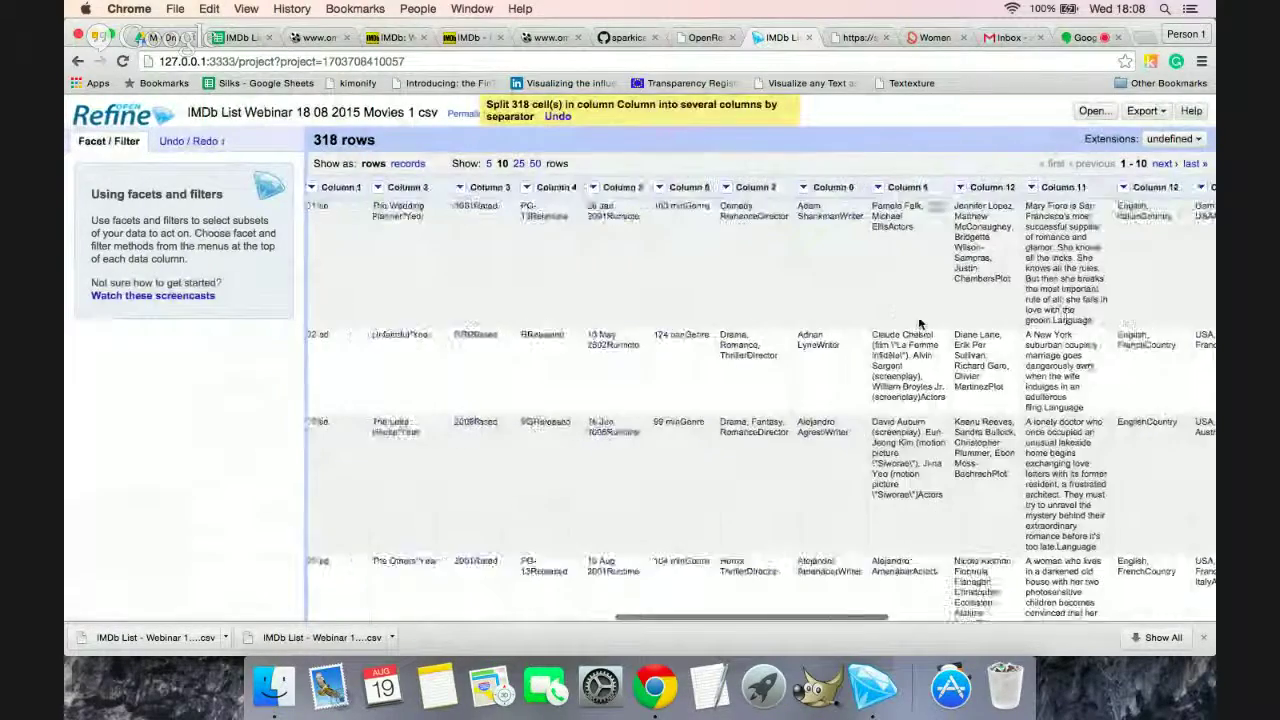
{"action": "scroll", "coordinate": [880, 320], "scroll_direction": "left", "scroll_amount": 5}
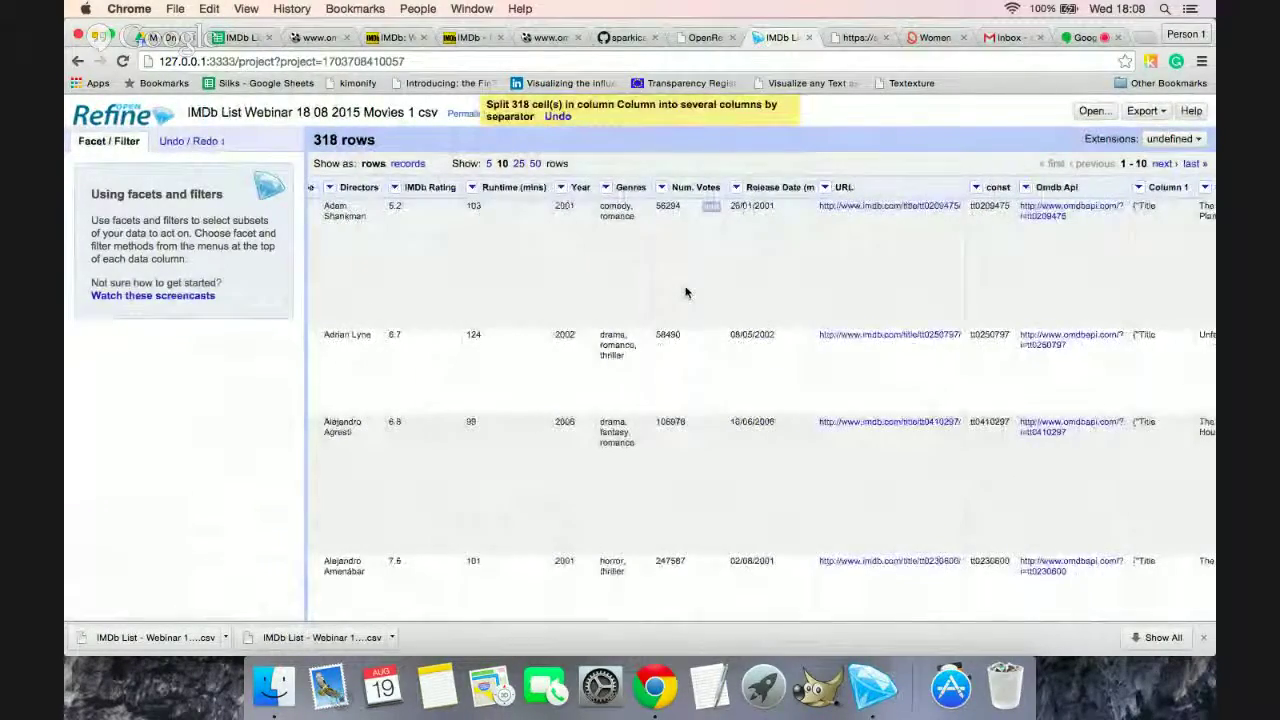
{"action": "scroll", "coordinate": [686, 292], "scroll_direction": "right", "scroll_amount": 8}
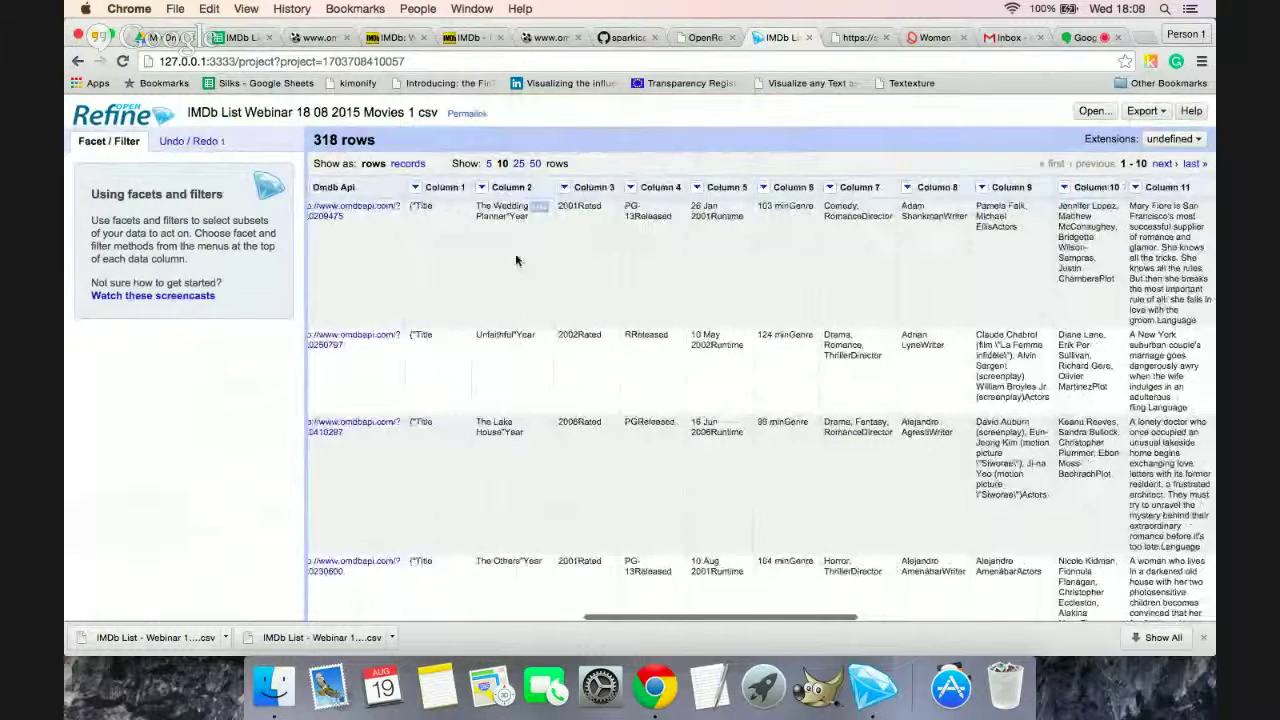
Step: Remove Columns 1, 2, 3 and 4 from the table
{"action": "left_click", "coordinate": [415, 188]}
{"action": "mouse_move", "coordinate": [470, 266]}
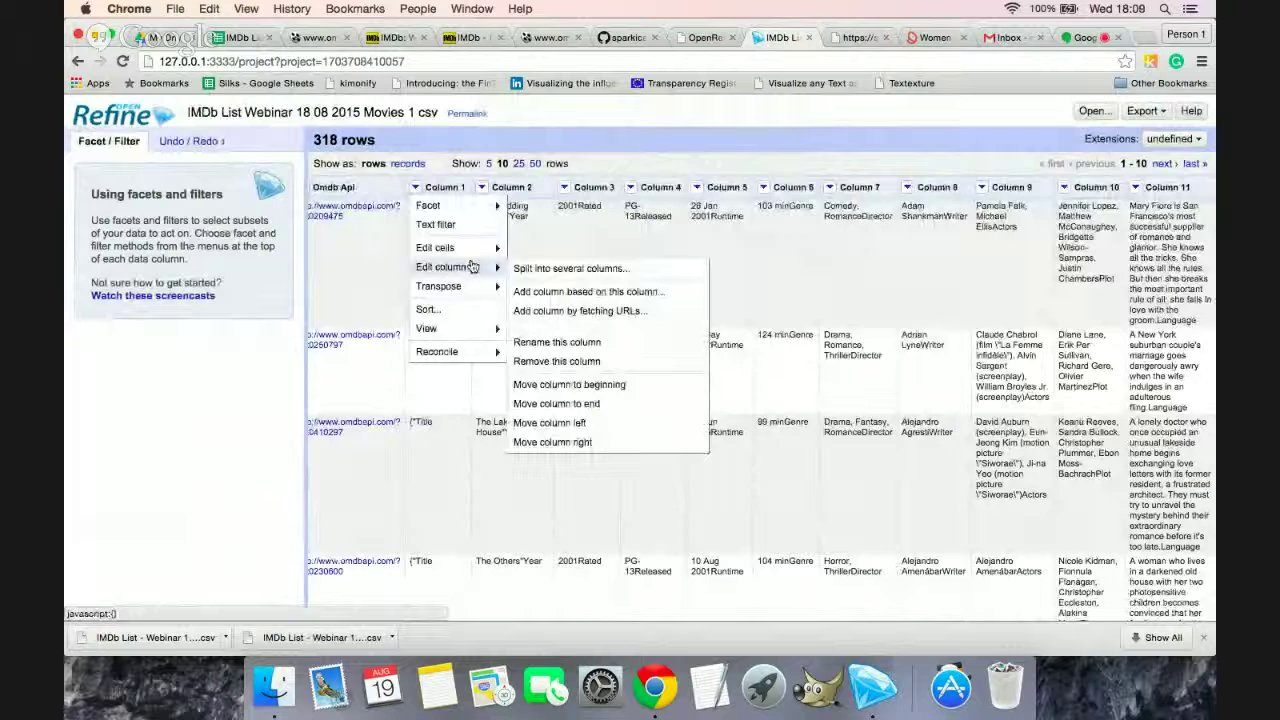
{"action": "left_click", "coordinate": [583, 361]}
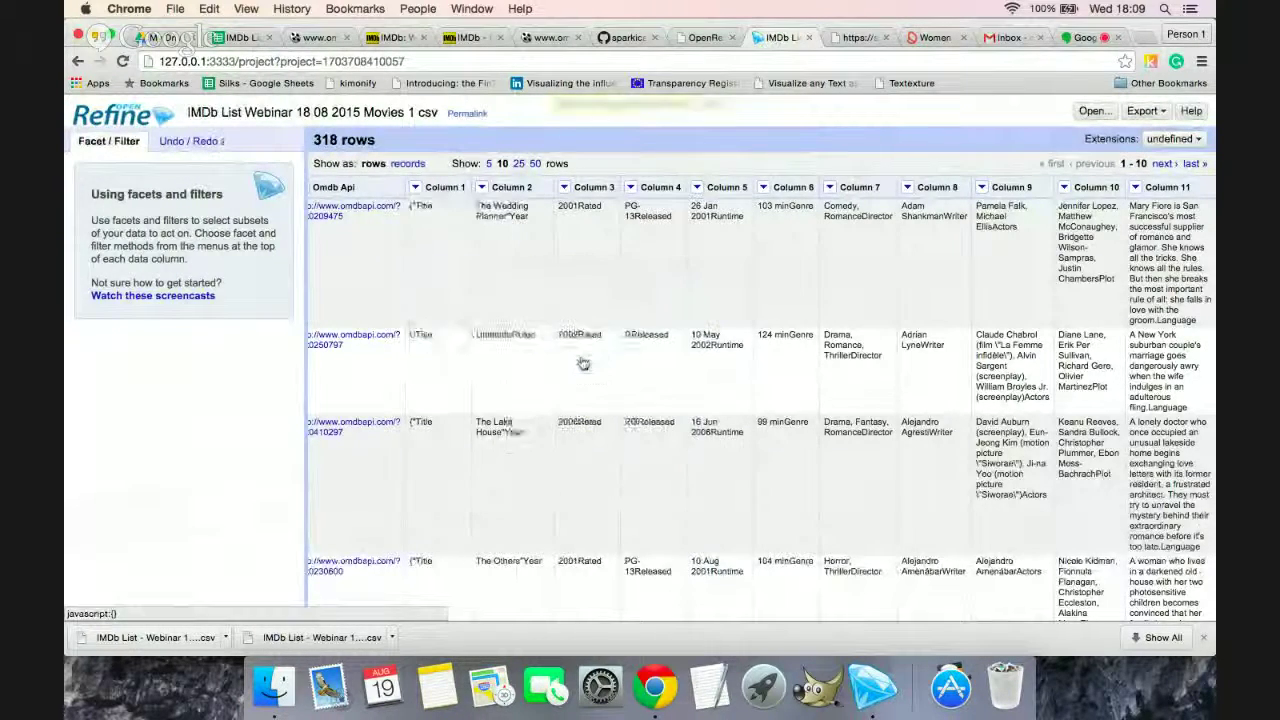
{"action": "left_click", "coordinate": [415, 187]}
{"action": "mouse_move", "coordinate": [485, 270]}
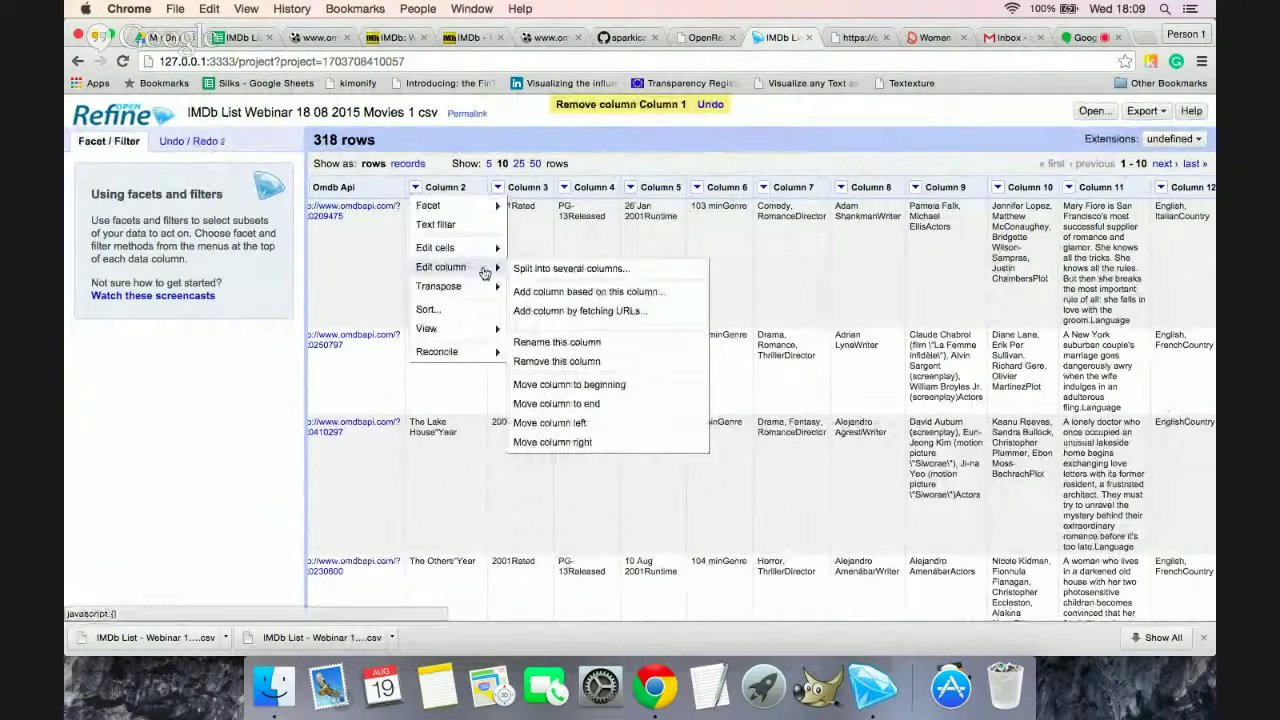
{"action": "left_click", "coordinate": [562, 361]}
{"action": "left_click", "coordinate": [415, 187]}
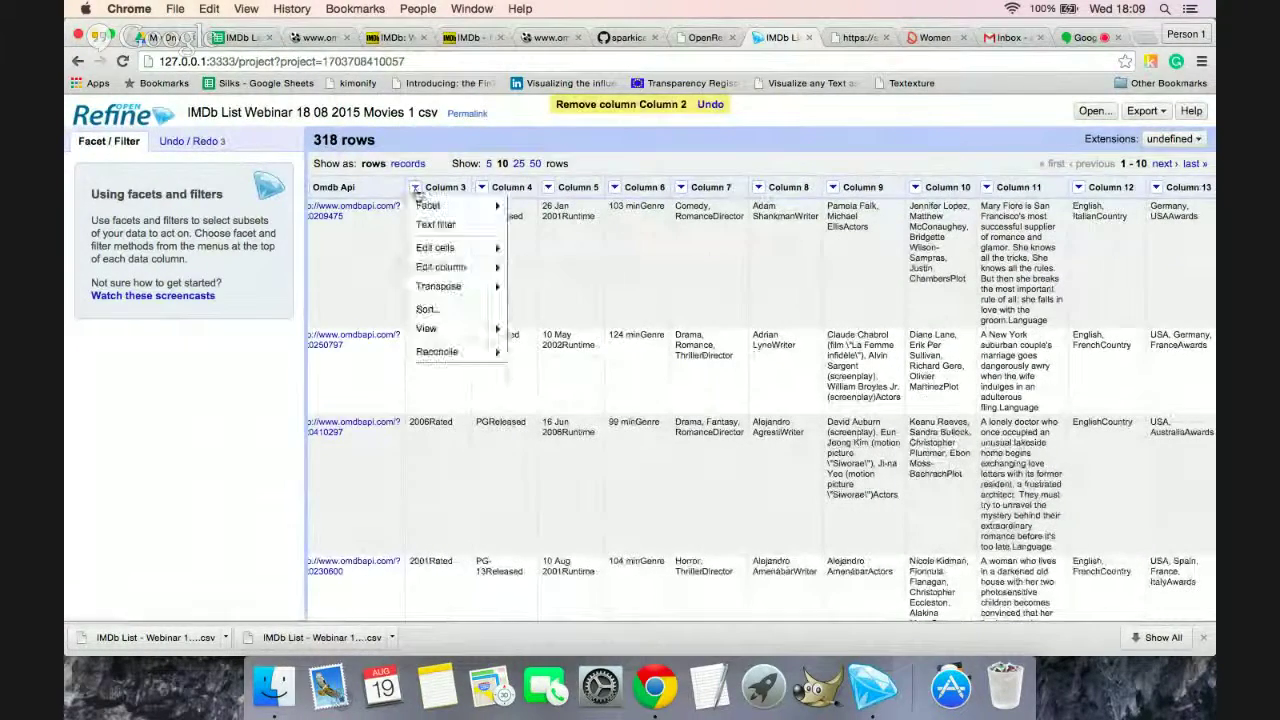
{"action": "mouse_move", "coordinate": [476, 270]}
{"action": "left_click", "coordinate": [540, 361]}
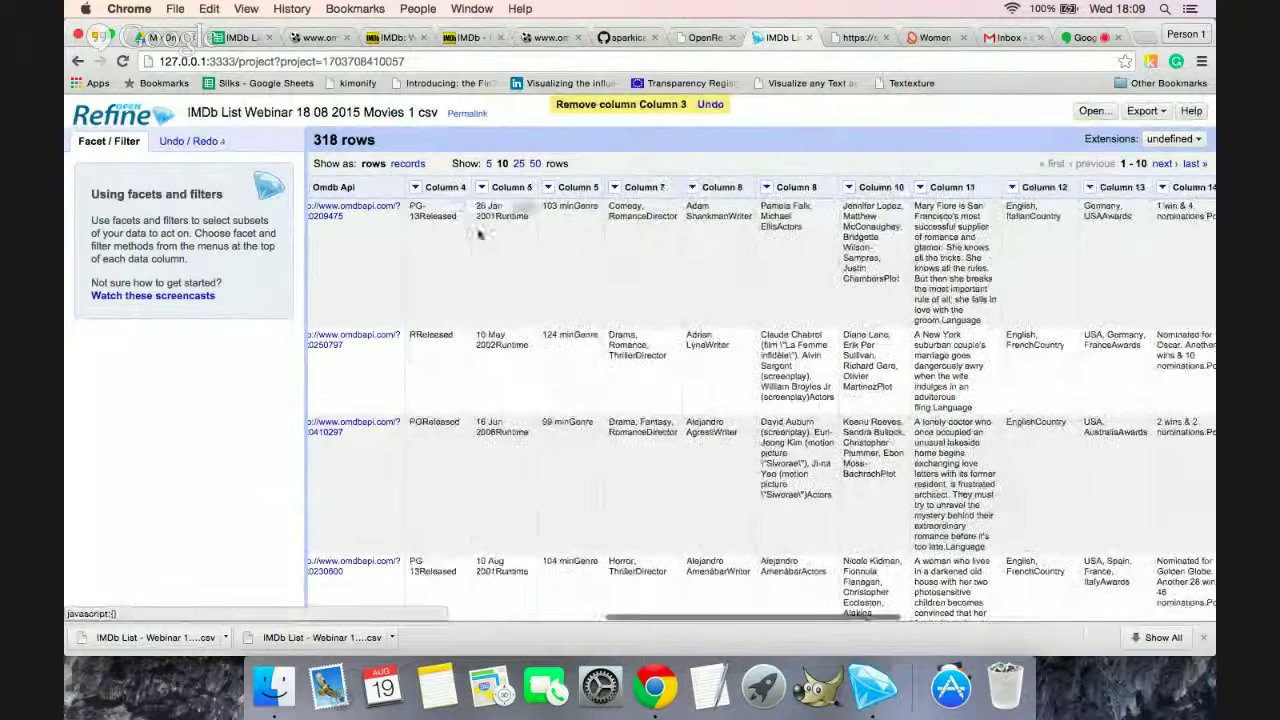
{"action": "left_click", "coordinate": [415, 187]}
{"action": "mouse_move", "coordinate": [470, 267]}
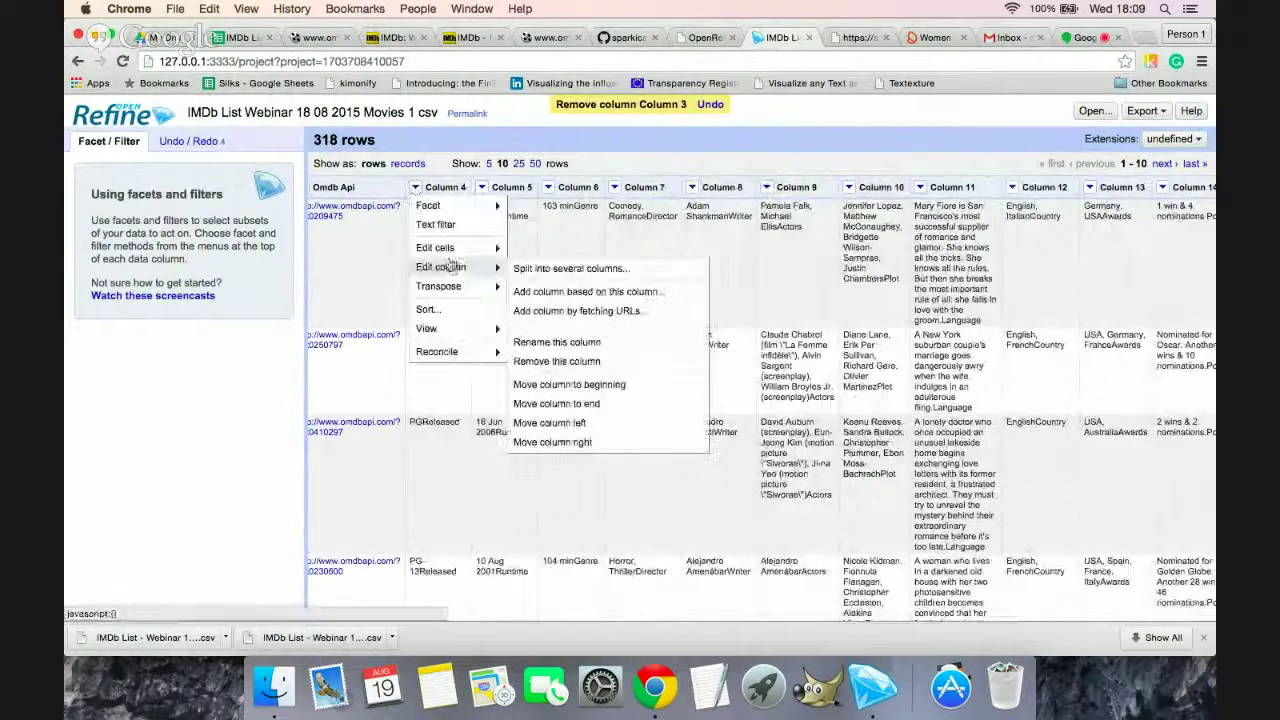
{"action": "left_click", "coordinate": [557, 364]}
Step: Remove Columns 5, 6, 7 and 8 from the table
{"action": "left_click", "coordinate": [415, 187]}
{"action": "mouse_move", "coordinate": [458, 272]}
{"action": "left_click", "coordinate": [540, 362]}
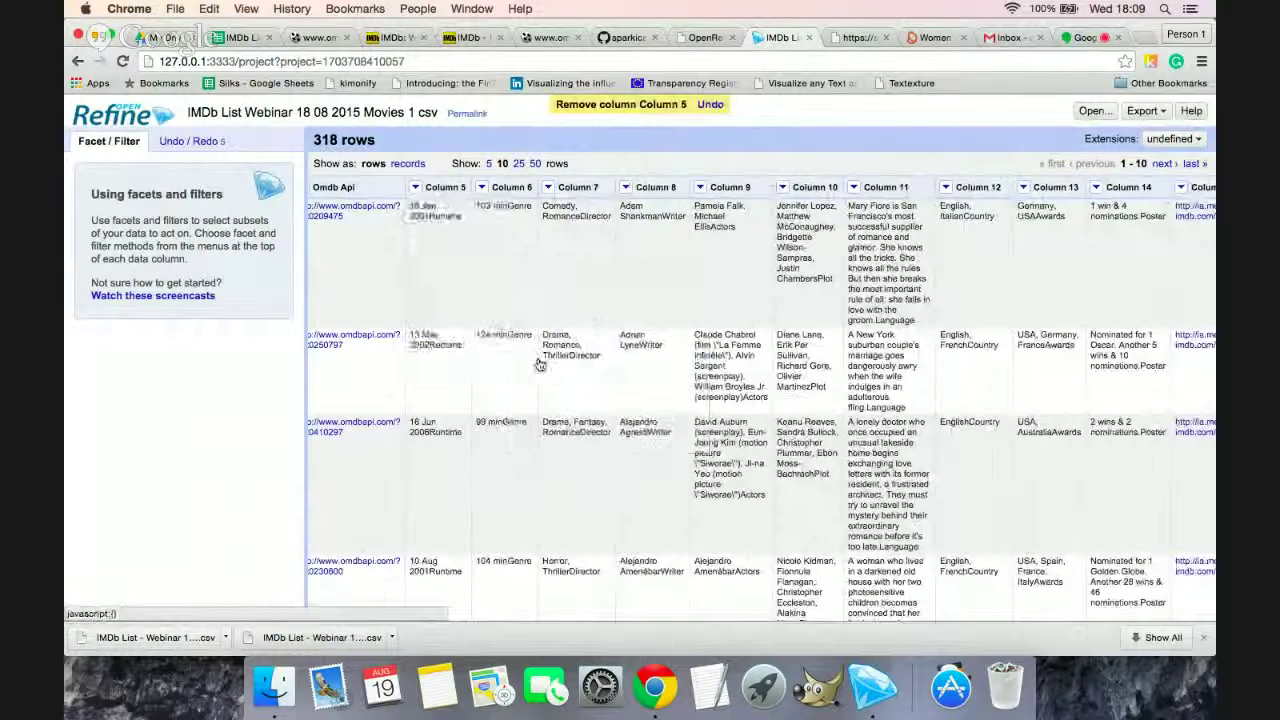
{"action": "left_click", "coordinate": [415, 187]}
{"action": "mouse_move", "coordinate": [458, 270]}
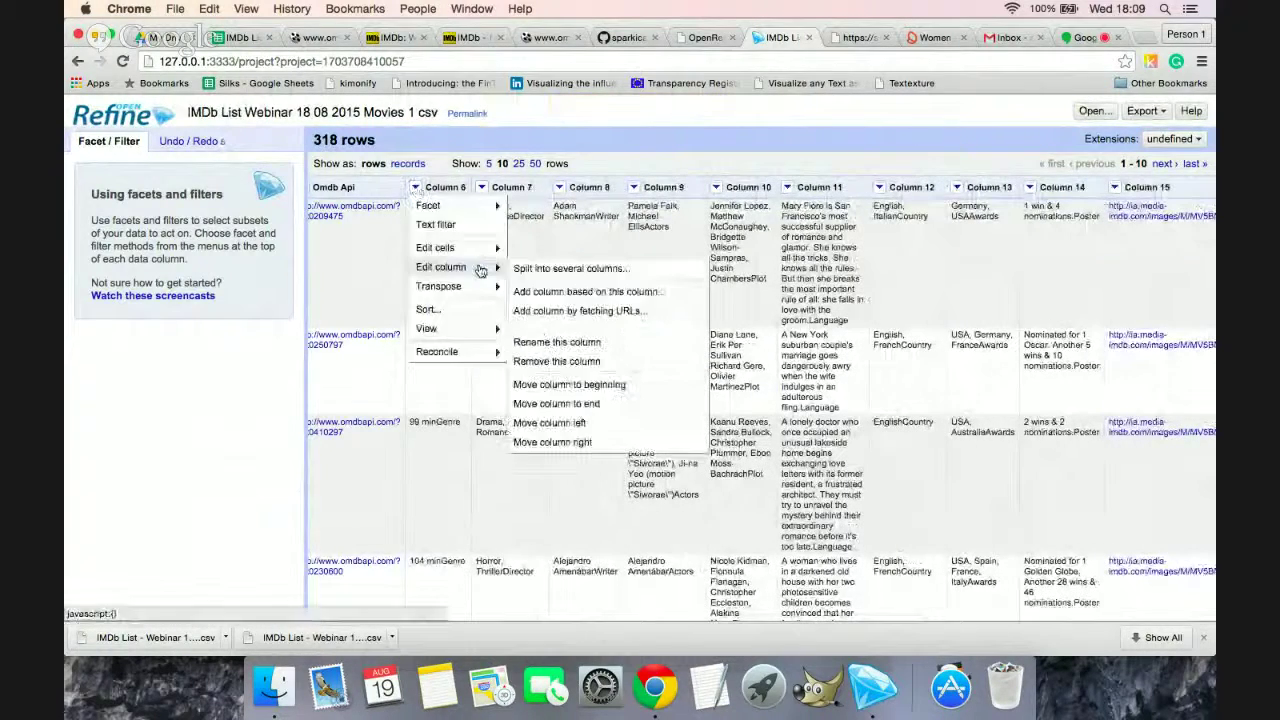
{"action": "left_click", "coordinate": [548, 364]}
{"action": "left_click", "coordinate": [415, 187]}
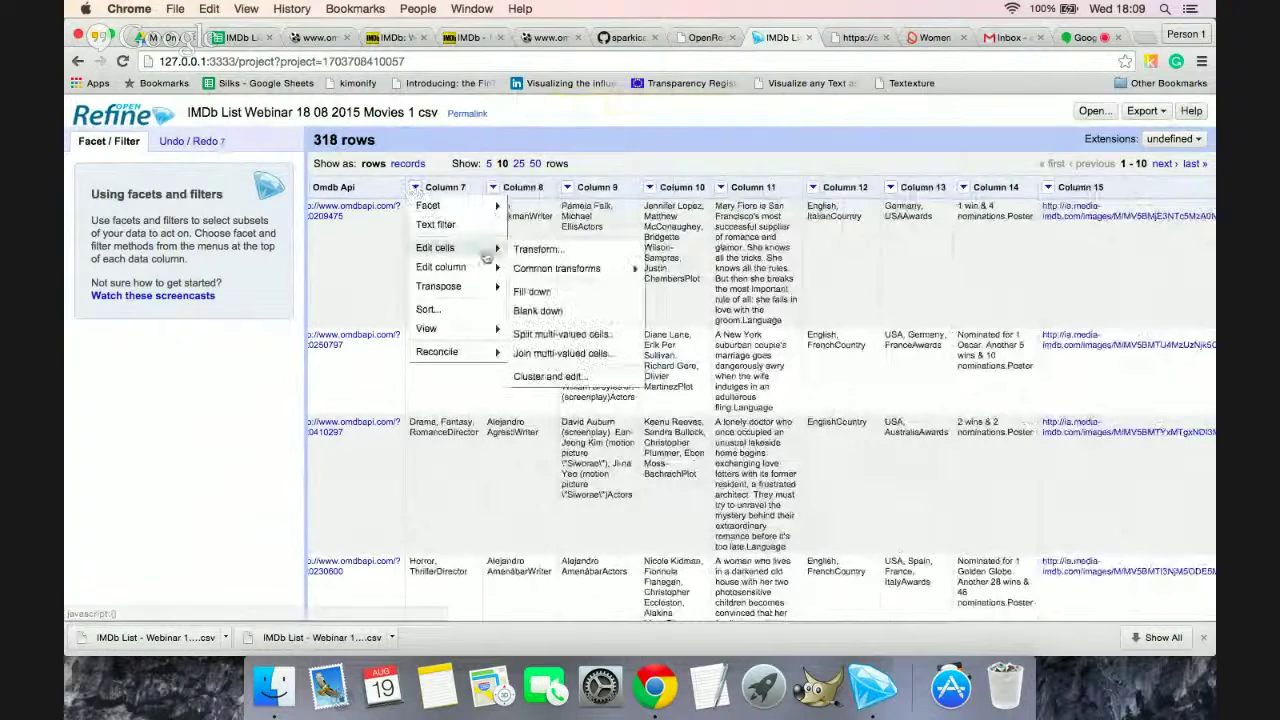
{"action": "mouse_move", "coordinate": [458, 267]}
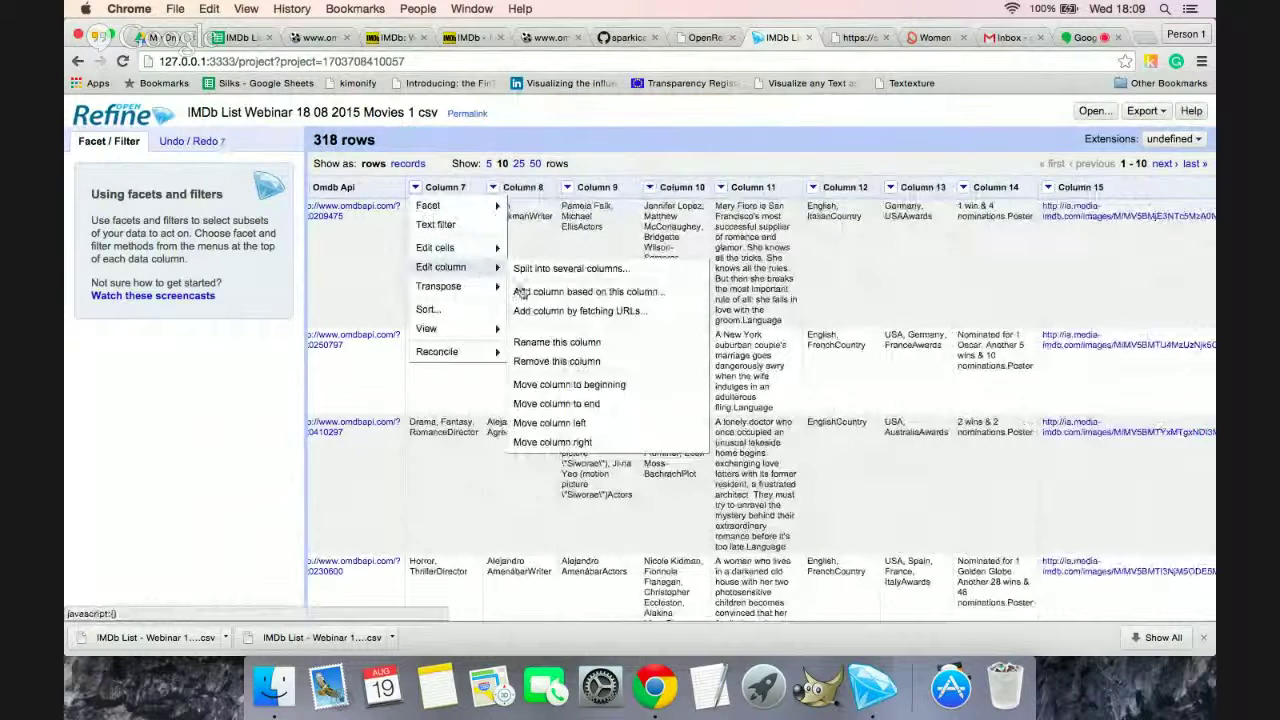
{"action": "left_click", "coordinate": [547, 365]}
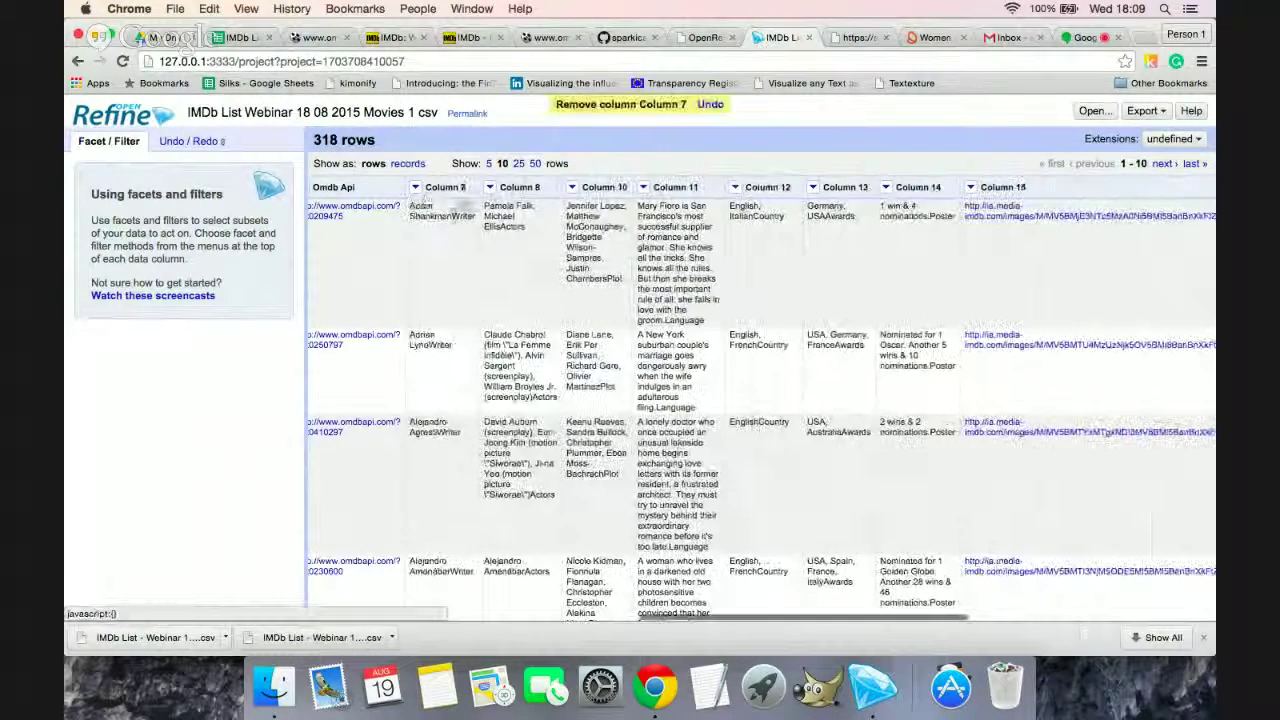
{"action": "left_click", "coordinate": [415, 187]}
{"action": "mouse_move", "coordinate": [472, 266]}
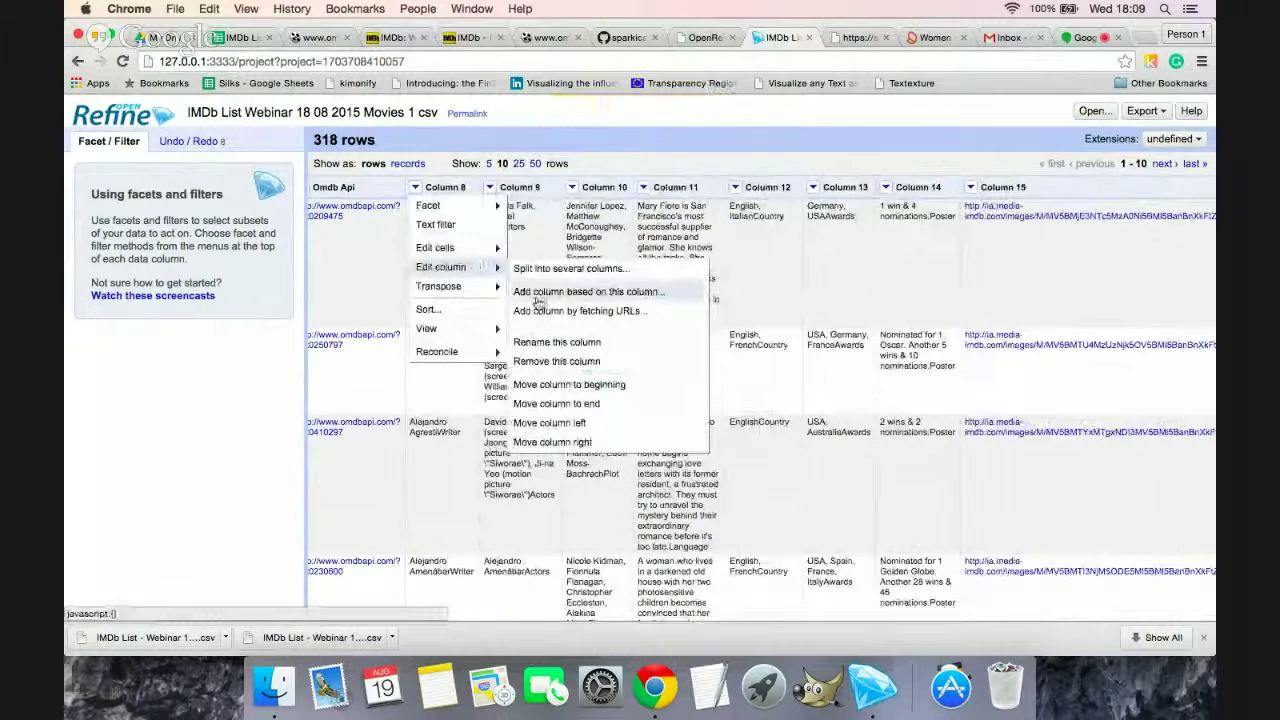
{"action": "left_click", "coordinate": [555, 362]}
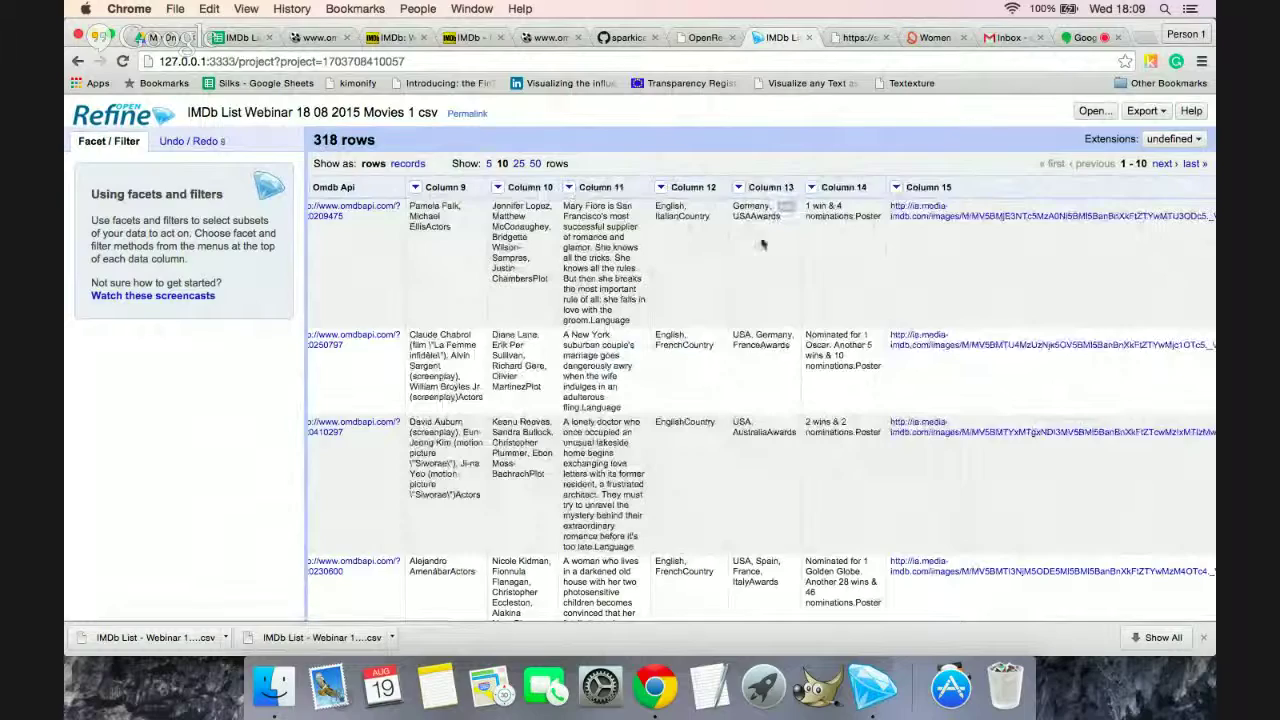
Step: Remove Columns 14, 16 and 17 from the table
{"action": "scroll", "coordinate": [765, 240], "scroll_direction": "right", "scroll_amount": 2}
{"action": "left_click", "coordinate": [781, 187]}
{"action": "mouse_move", "coordinate": [805, 267]}
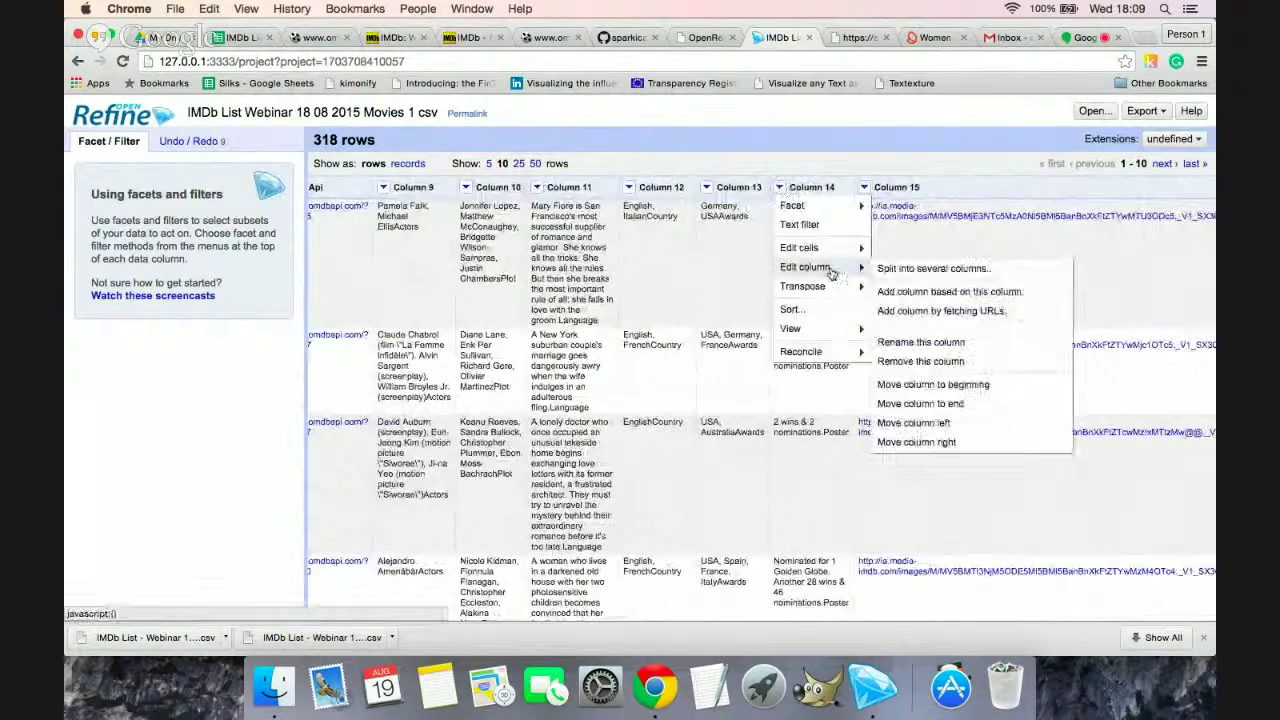
{"action": "left_click", "coordinate": [895, 362]}
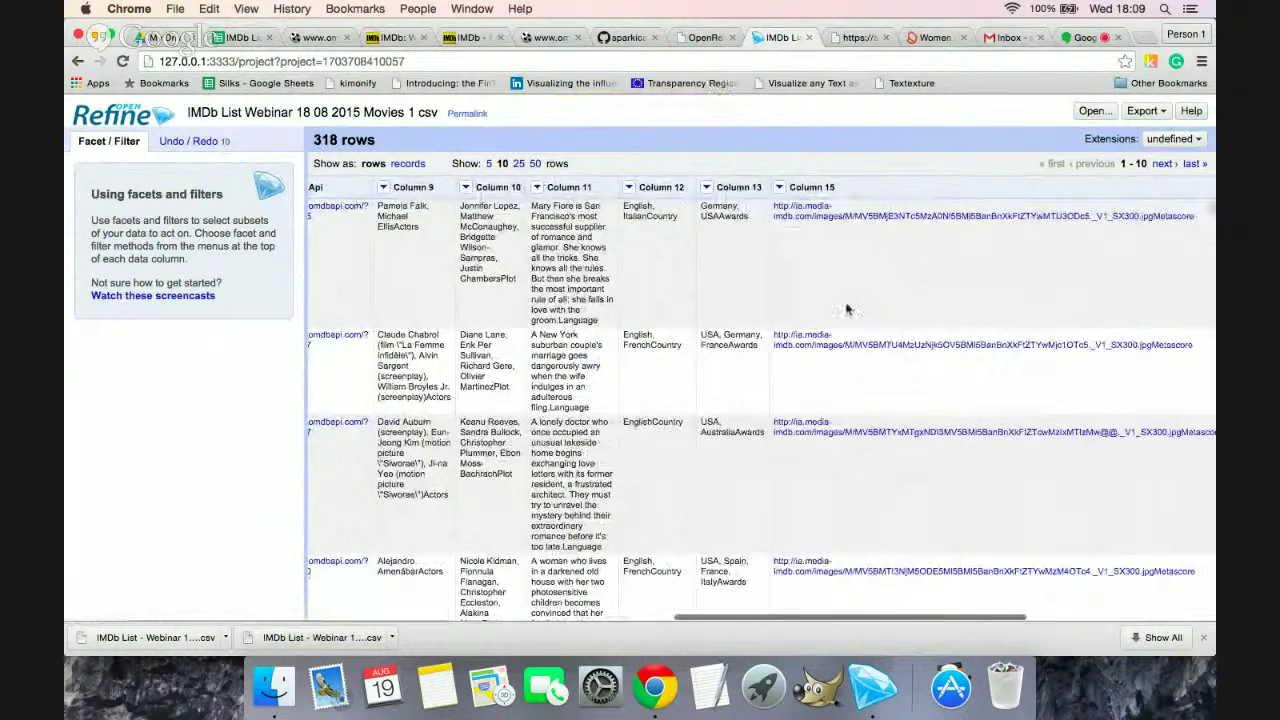
{"action": "scroll", "coordinate": [900, 330], "scroll_direction": "right", "scroll_amount": 6}
{"action": "scroll", "coordinate": [923, 320], "scroll_direction": "right", "scroll_amount": 2}
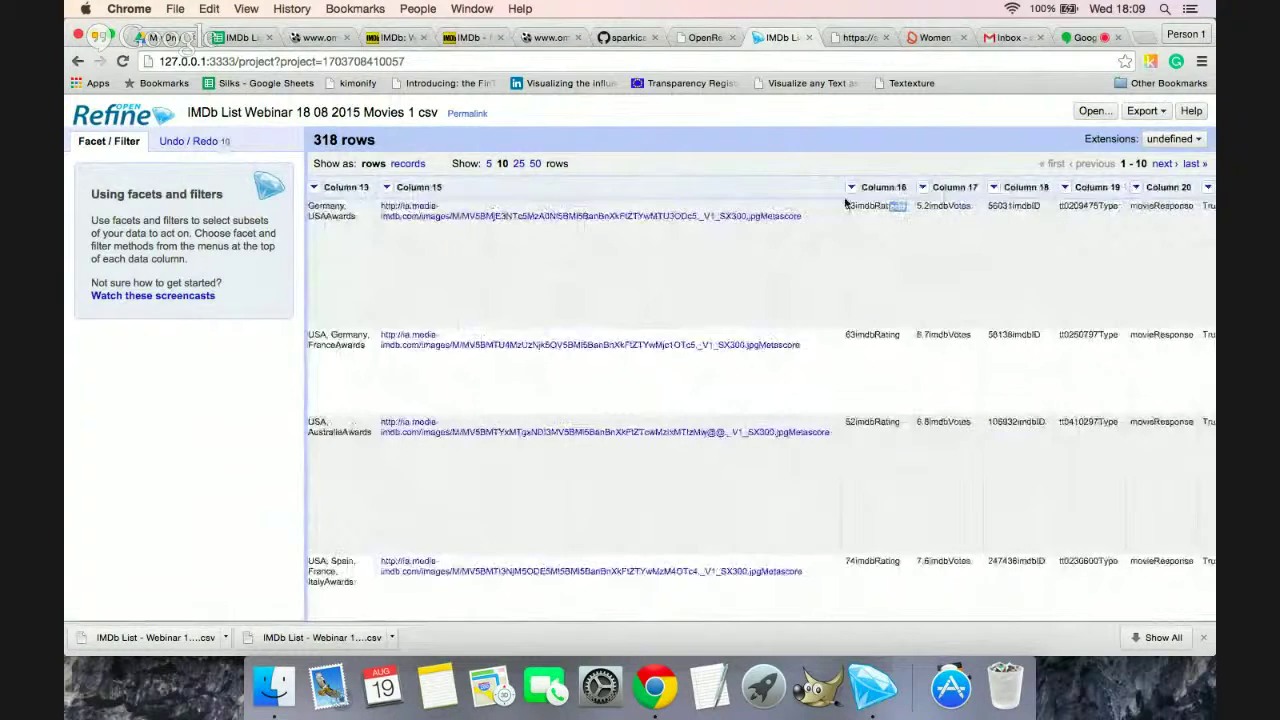
{"action": "left_click", "coordinate": [851, 187]}
{"action": "mouse_move", "coordinate": [935, 270]}
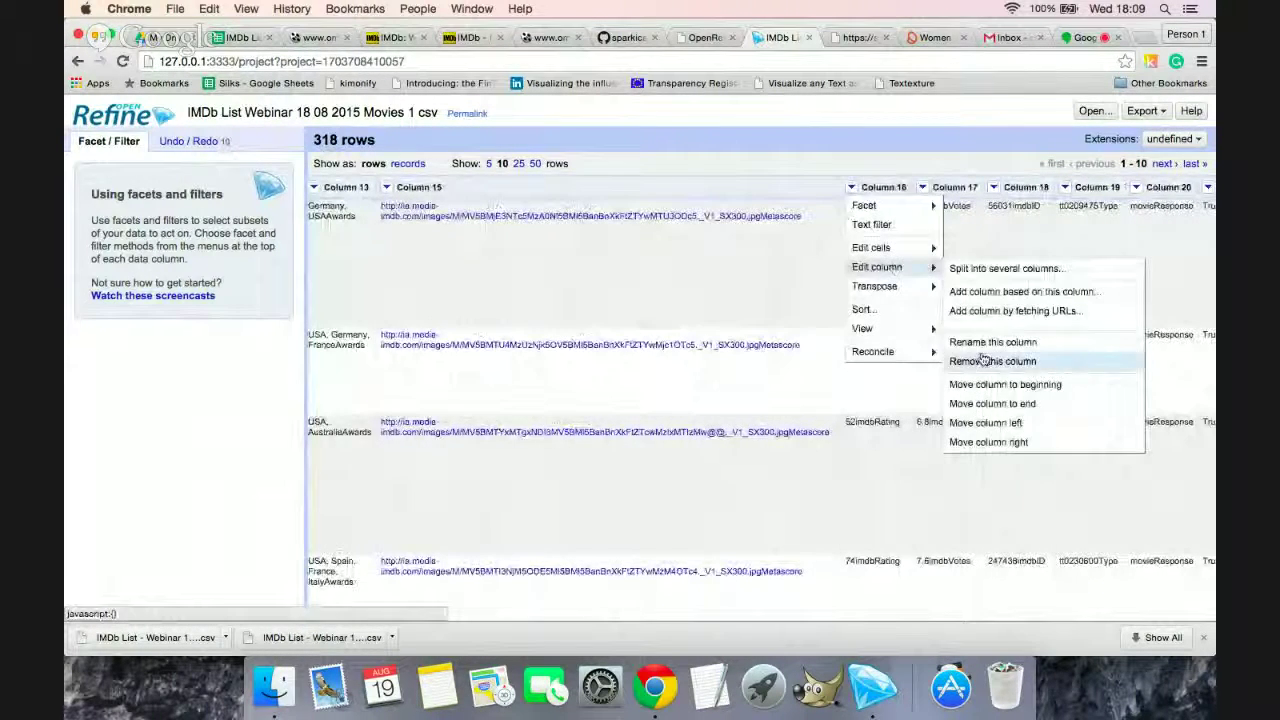
{"action": "left_click", "coordinate": [980, 361]}
{"action": "left_click", "coordinate": [870, 190]}
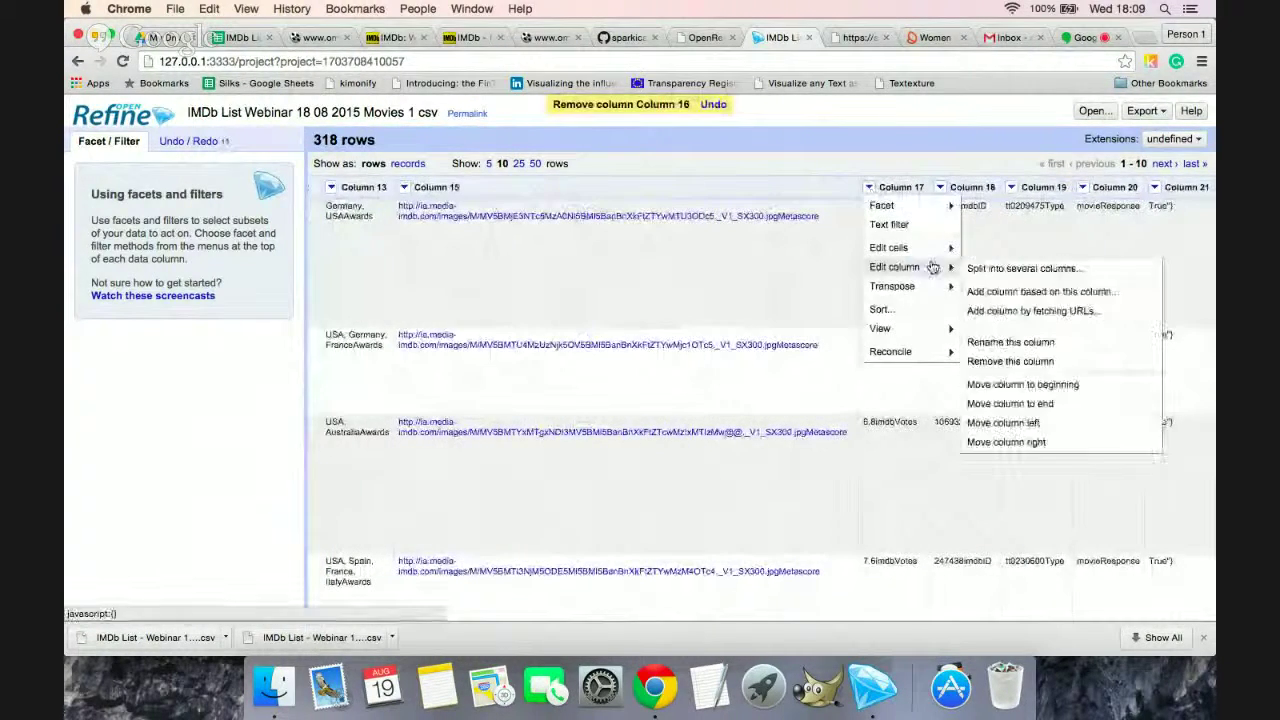
{"action": "left_click", "coordinate": [995, 361]}
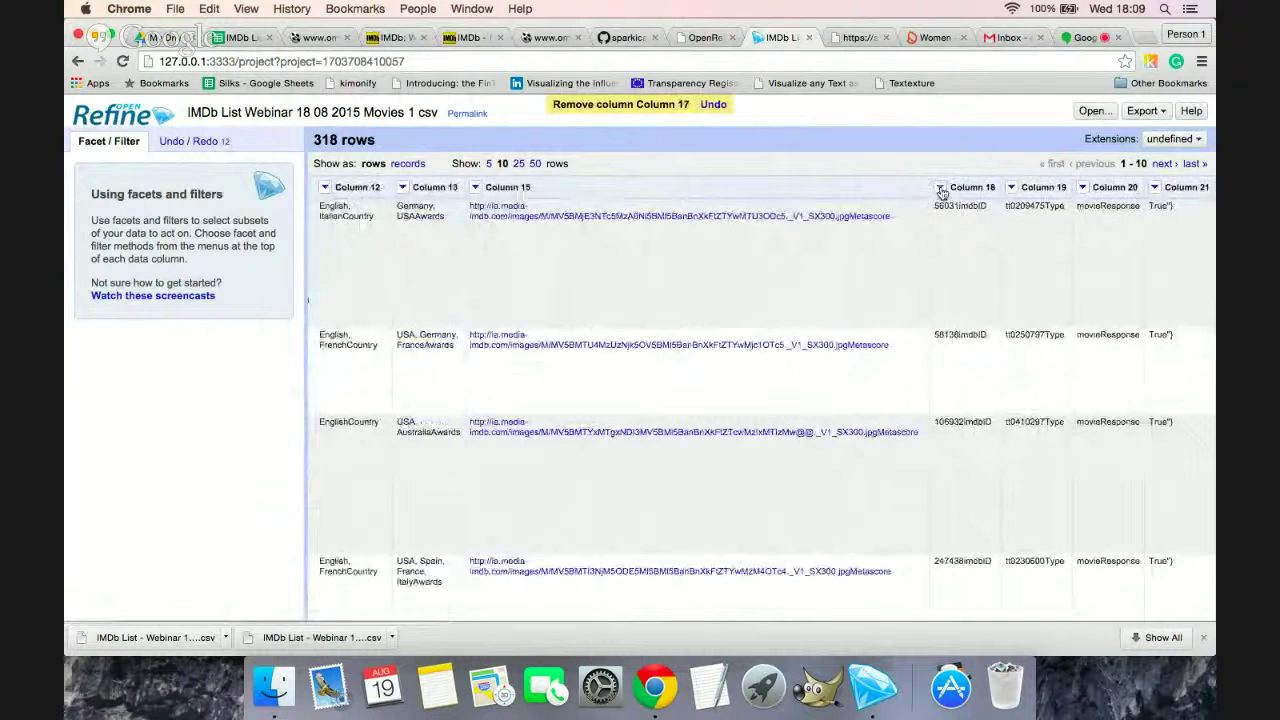
Step: Remove Columns 18, 19, 20 and 21, leaving Column 15 last
{"action": "left_click", "coordinate": [940, 187]}
{"action": "mouse_move", "coordinate": [1008, 267]}
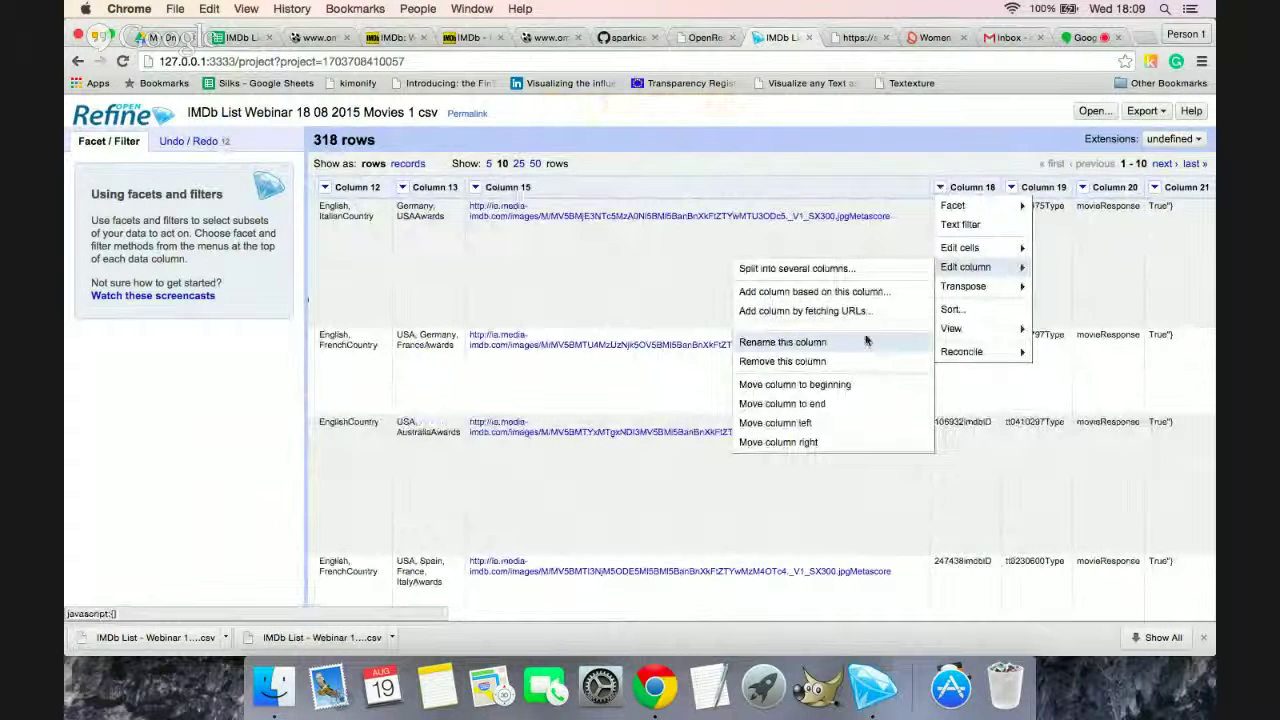
{"action": "left_click", "coordinate": [795, 362]}
{"action": "left_click", "coordinate": [1011, 187]}
{"action": "mouse_move", "coordinate": [1040, 265]}
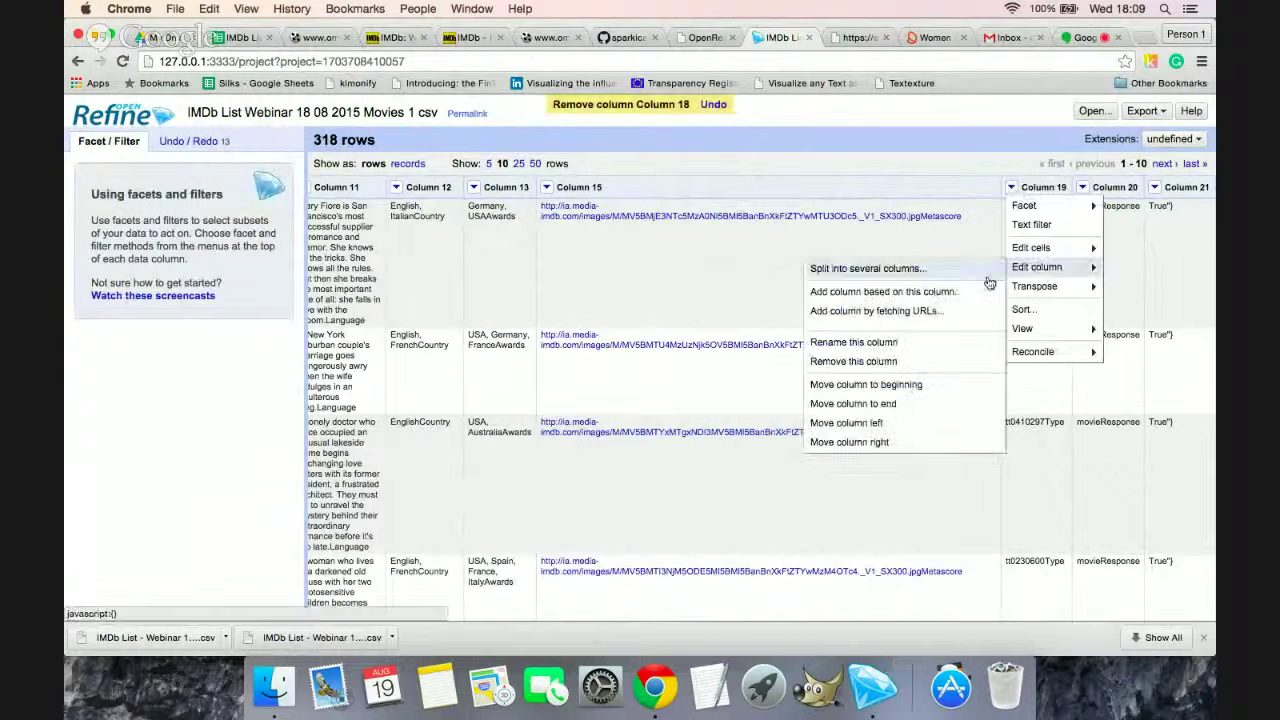
{"action": "left_click", "coordinate": [940, 362]}
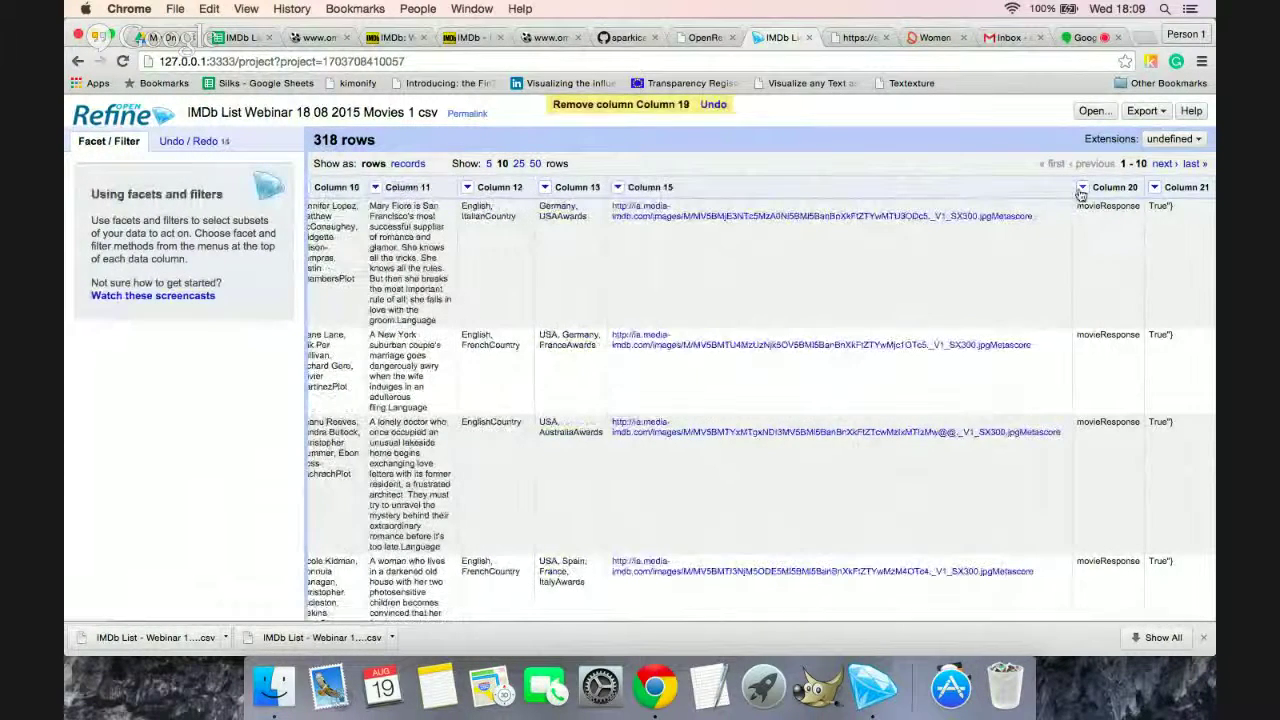
{"action": "left_click", "coordinate": [1082, 187]}
{"action": "mouse_move", "coordinate": [1108, 267]}
{"action": "left_click", "coordinate": [925, 361]}
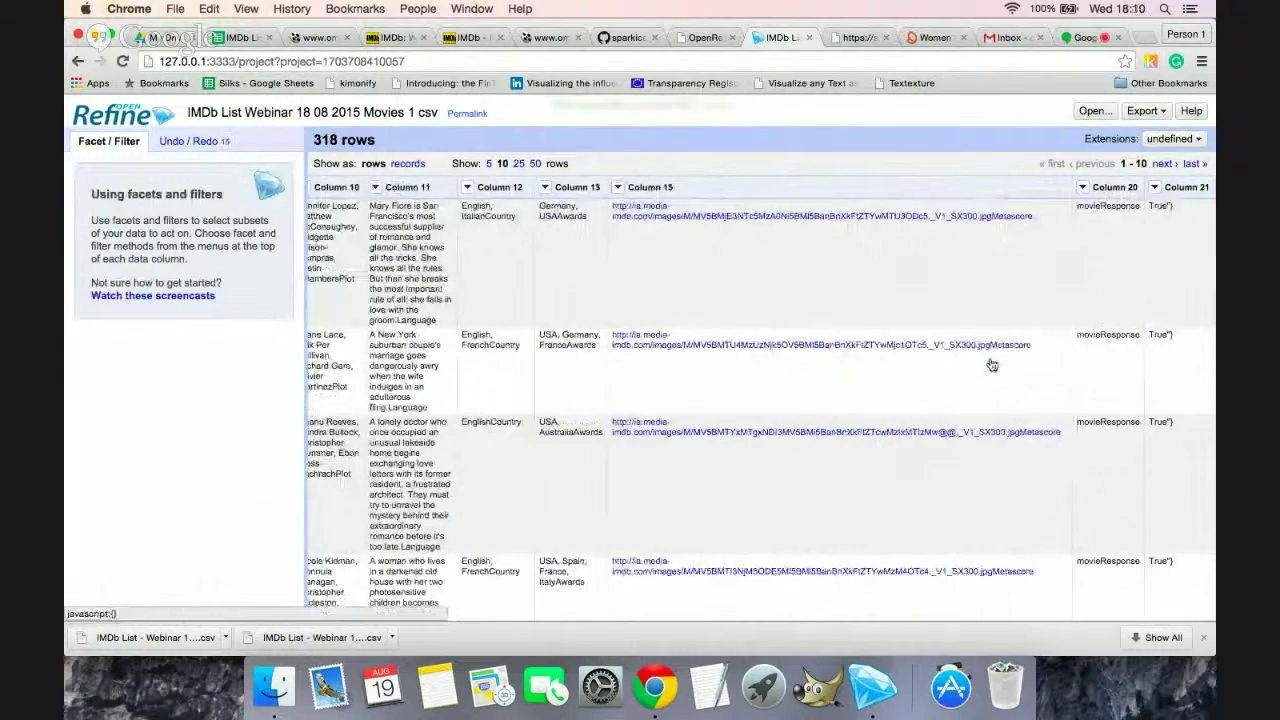
{"action": "left_click", "coordinate": [1155, 187]}
{"action": "mouse_move", "coordinate": [1090, 267]}
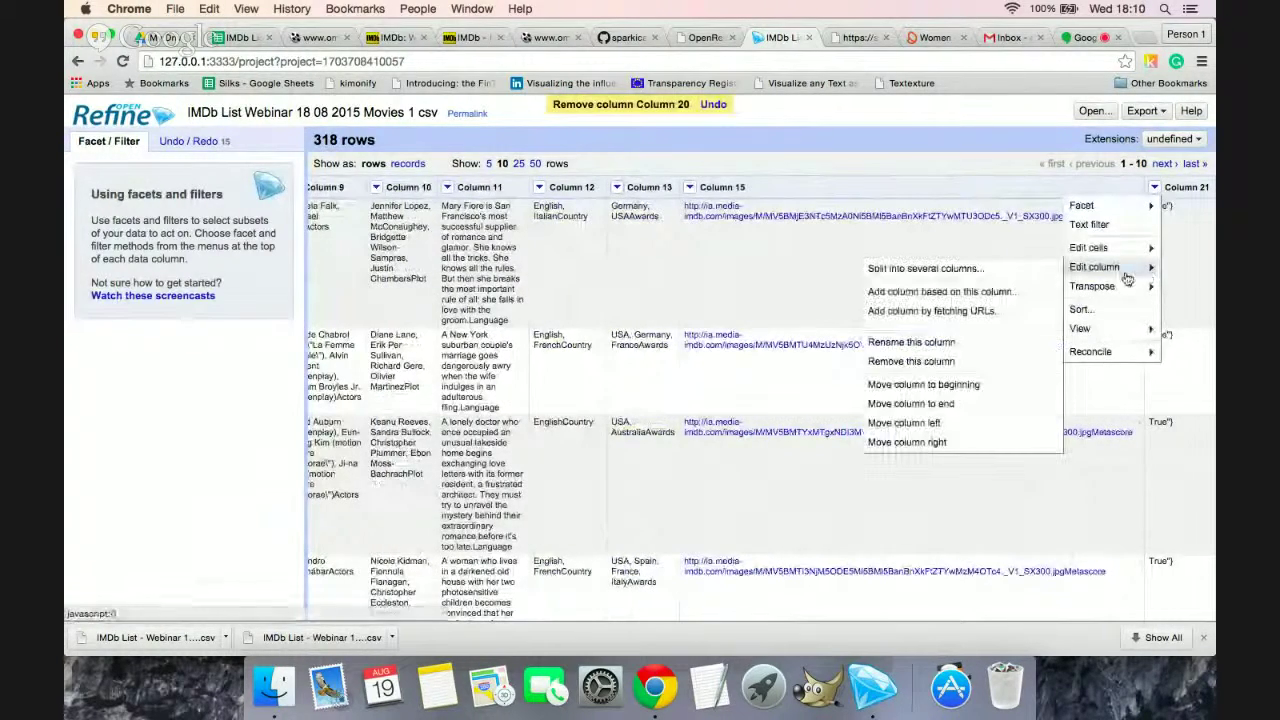
{"action": "left_click", "coordinate": [970, 361]}
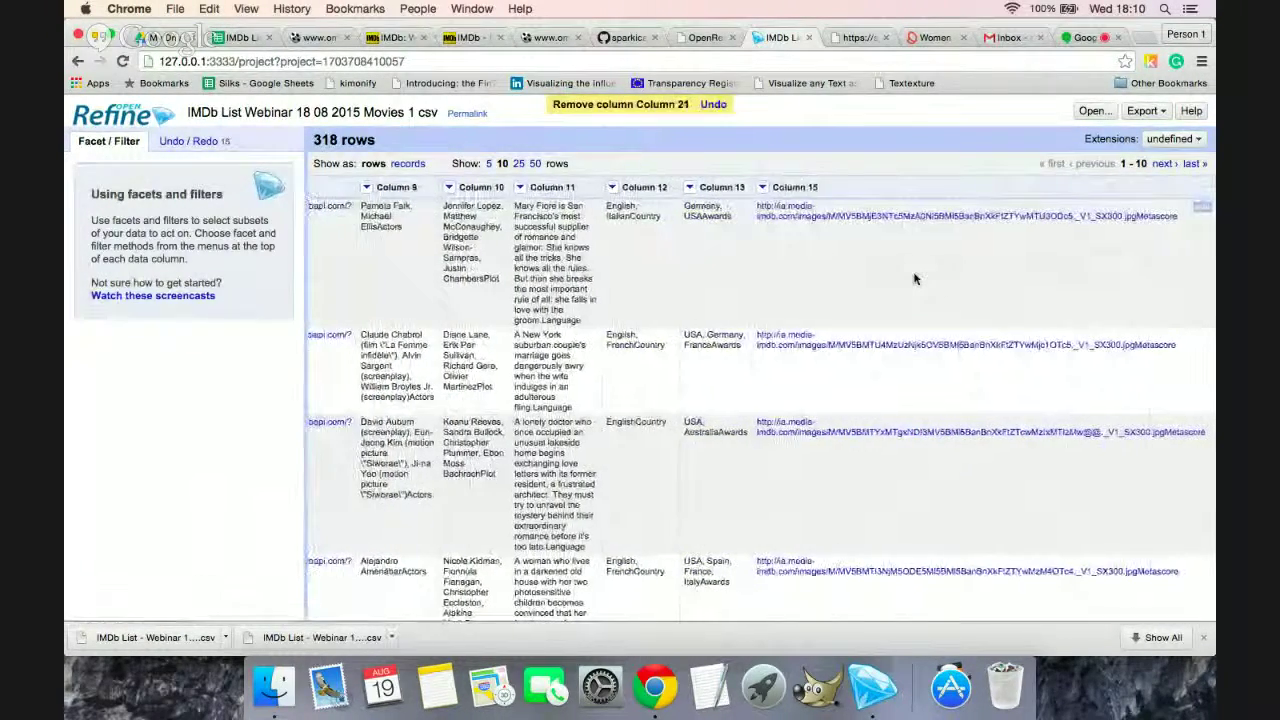
{"action": "scroll", "coordinate": [913, 279], "scroll_direction": "left", "scroll_amount": 6}
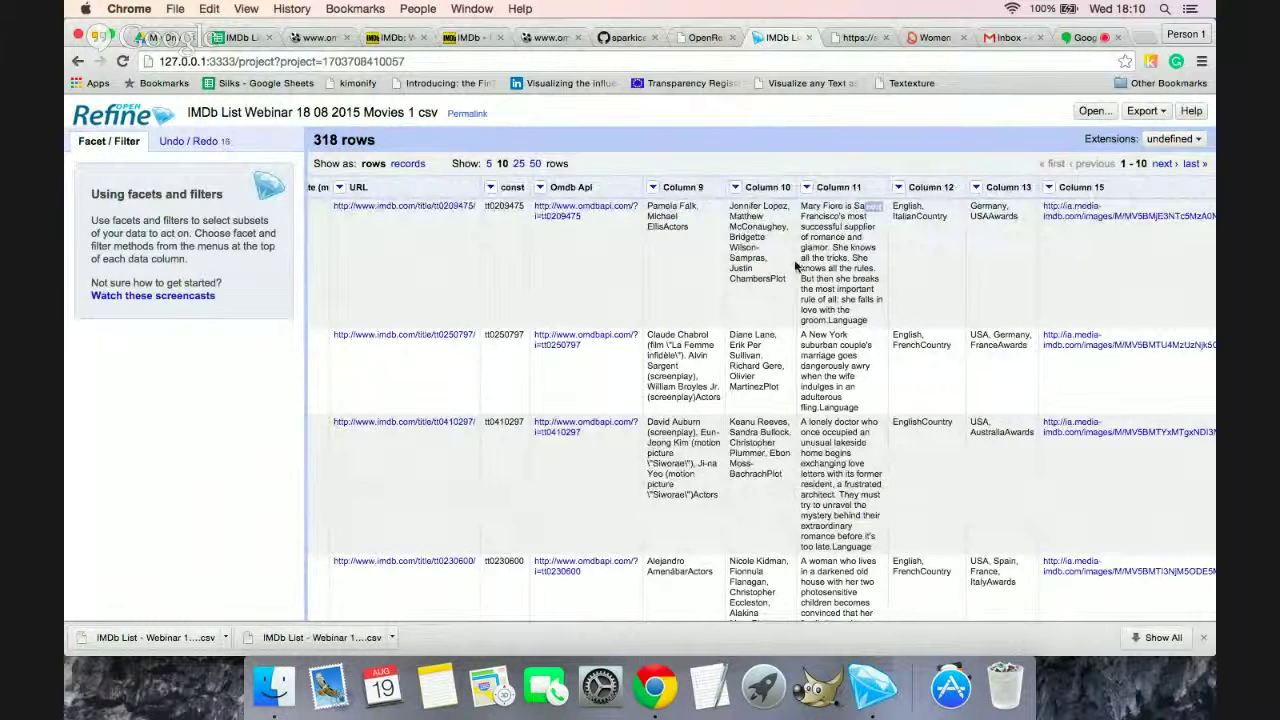
Step: Enter replace(value,/Actors$/,"") as a custom text transform for Column 9
{"action": "left_click", "coordinate": [654, 190]}
{"action": "mouse_move", "coordinate": [677, 256]}
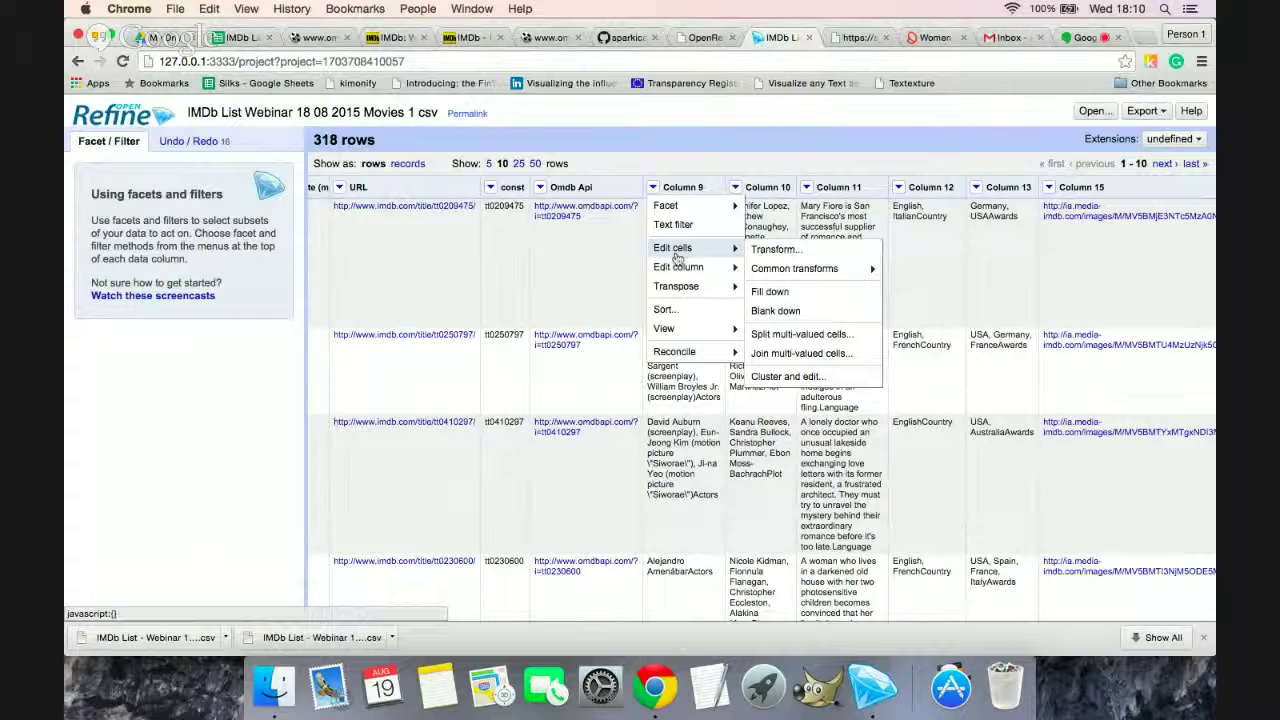
{"action": "left_click", "coordinate": [756, 252]}
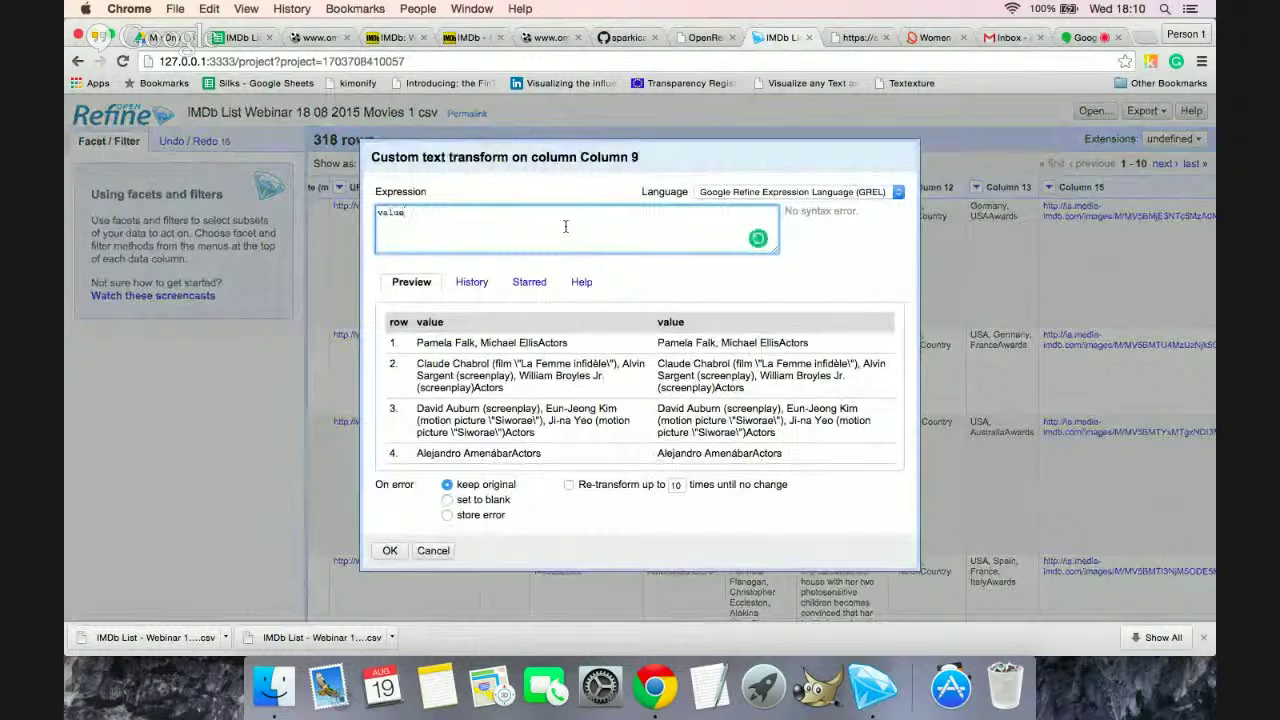
{"action": "key", "text": "BackSpace"}
{"action": "key", "text": "BackSpace"}
{"action": "type", "text": "replace"}
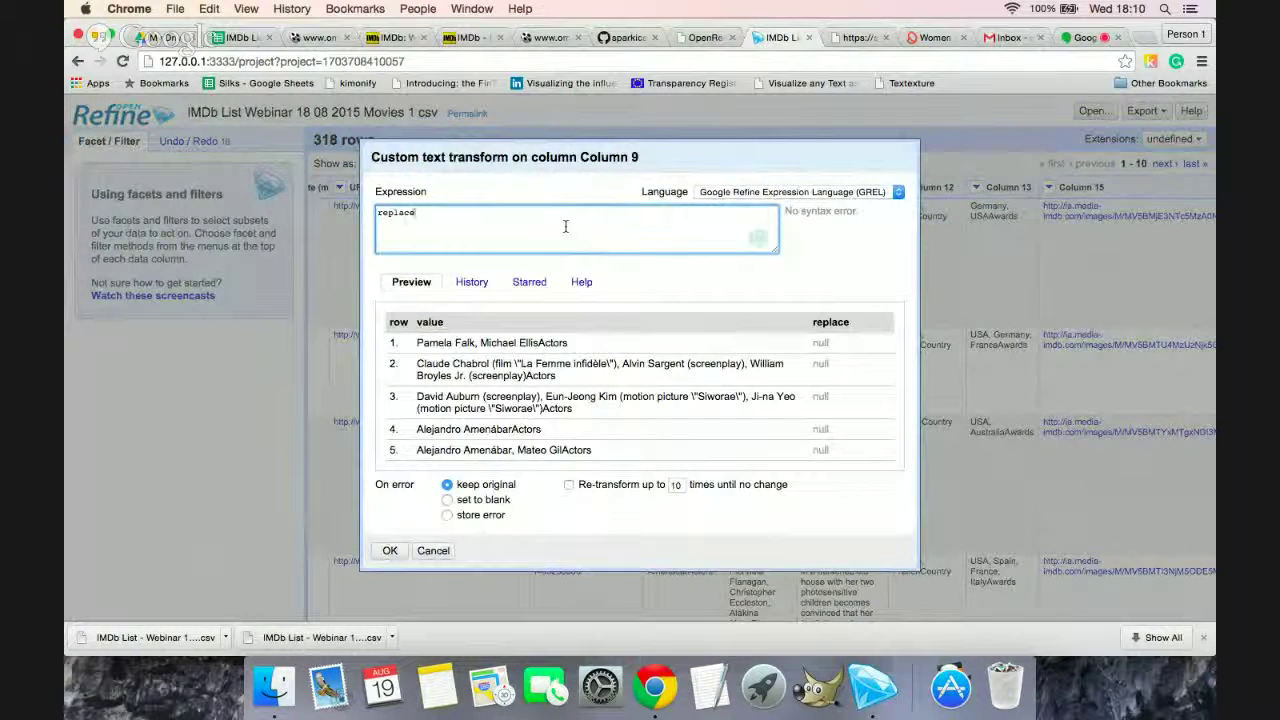
{"action": "type", "text": "(value"}
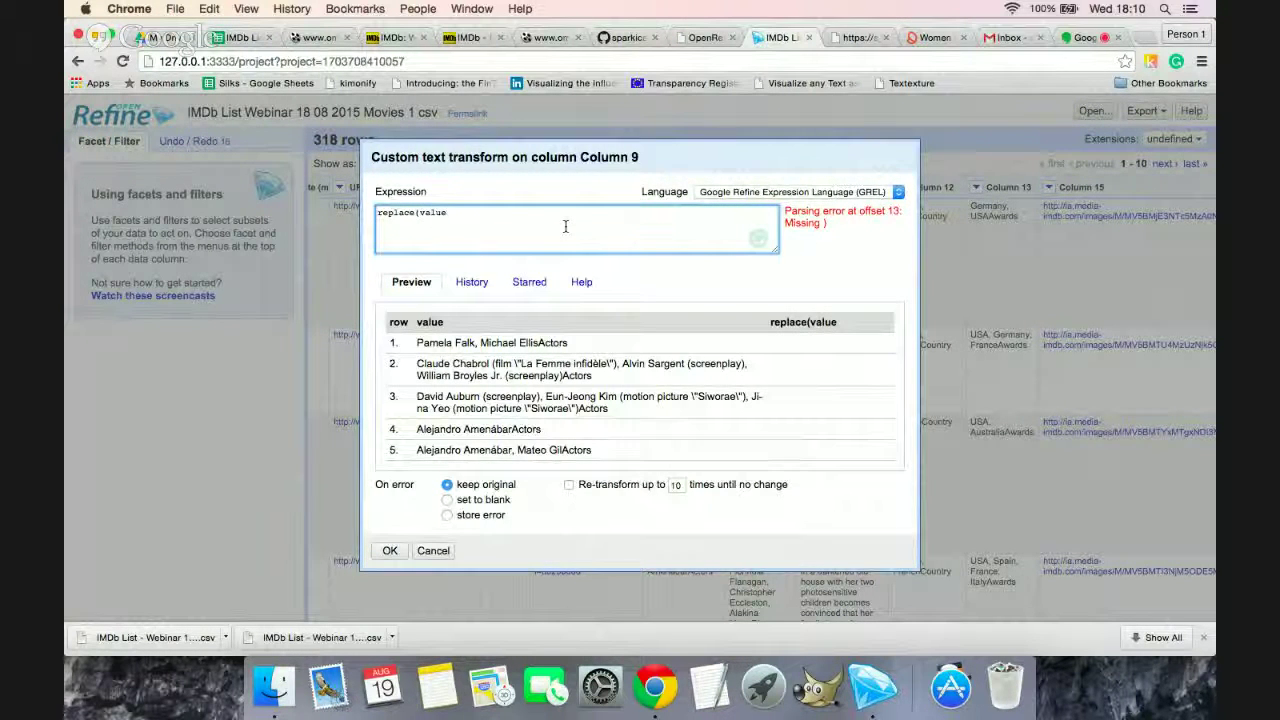
{"action": "type", "text": ","}
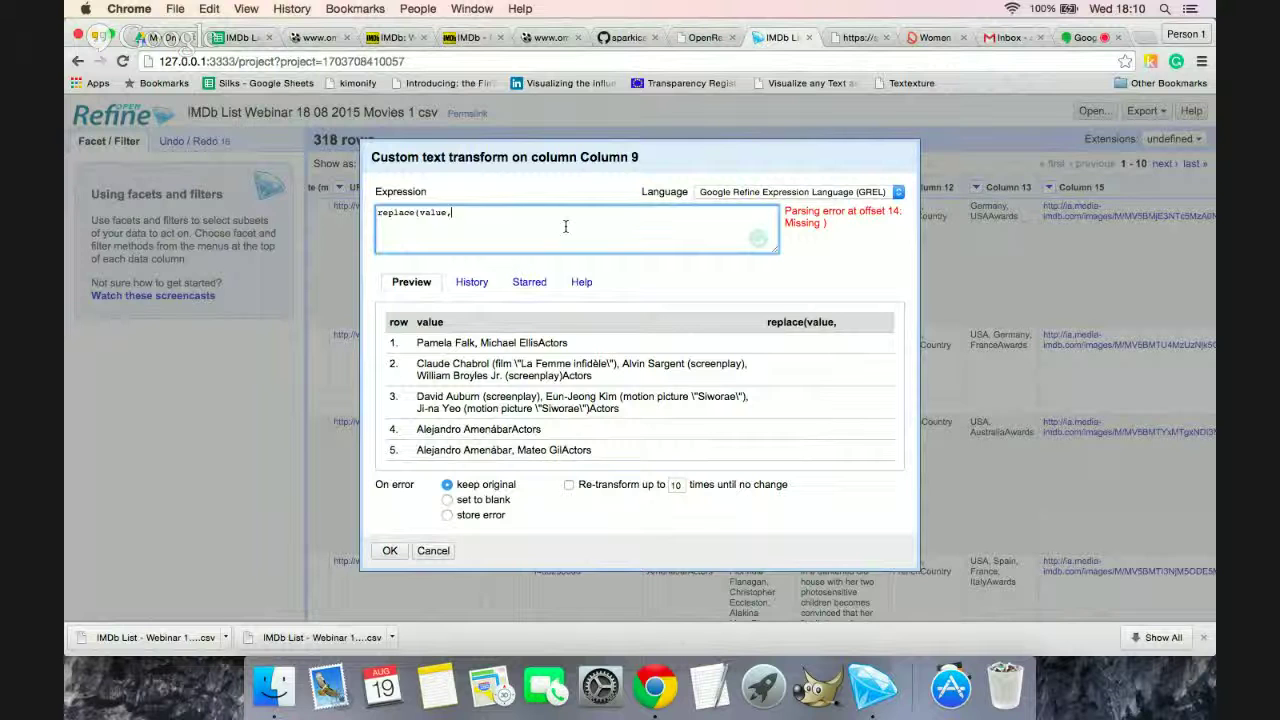
{"action": "type", "text": "Actor"}
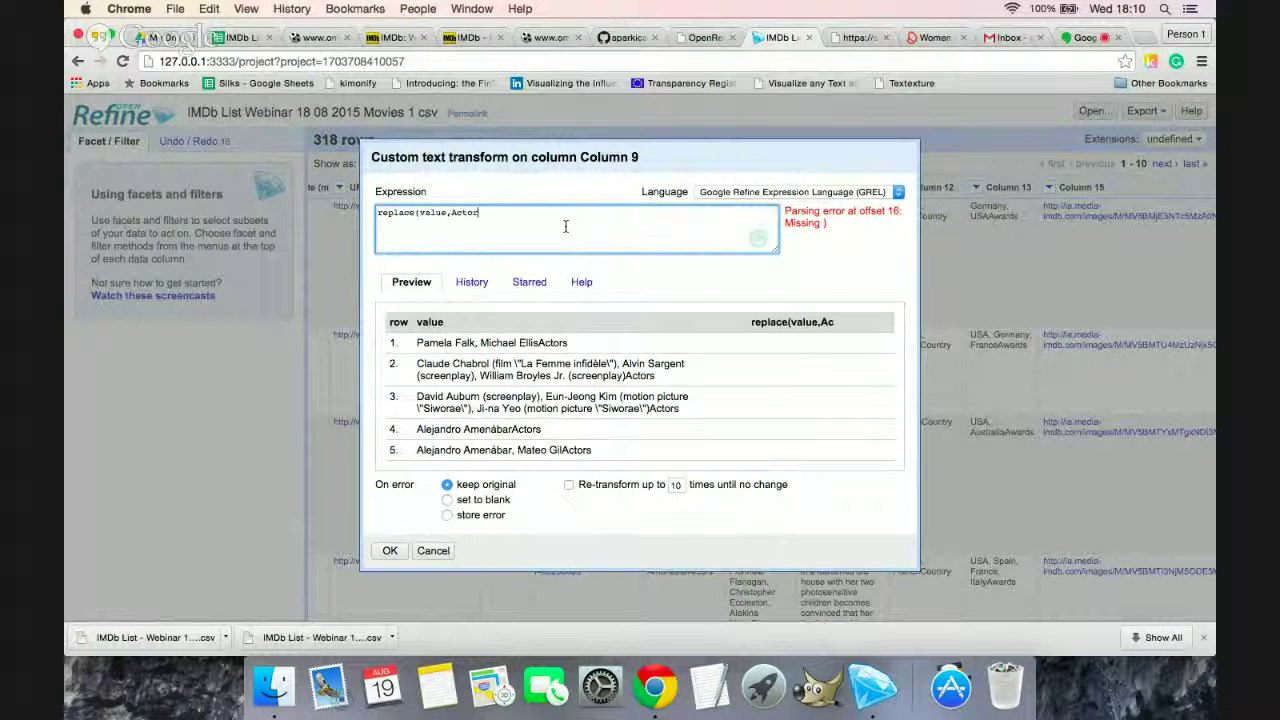
{"action": "key", "text": "Left"}
{"action": "key", "text": "Left"}
{"action": "key", "text": "Left"}
{"action": "key", "text": "Left"}
{"action": "key", "text": "Left"}
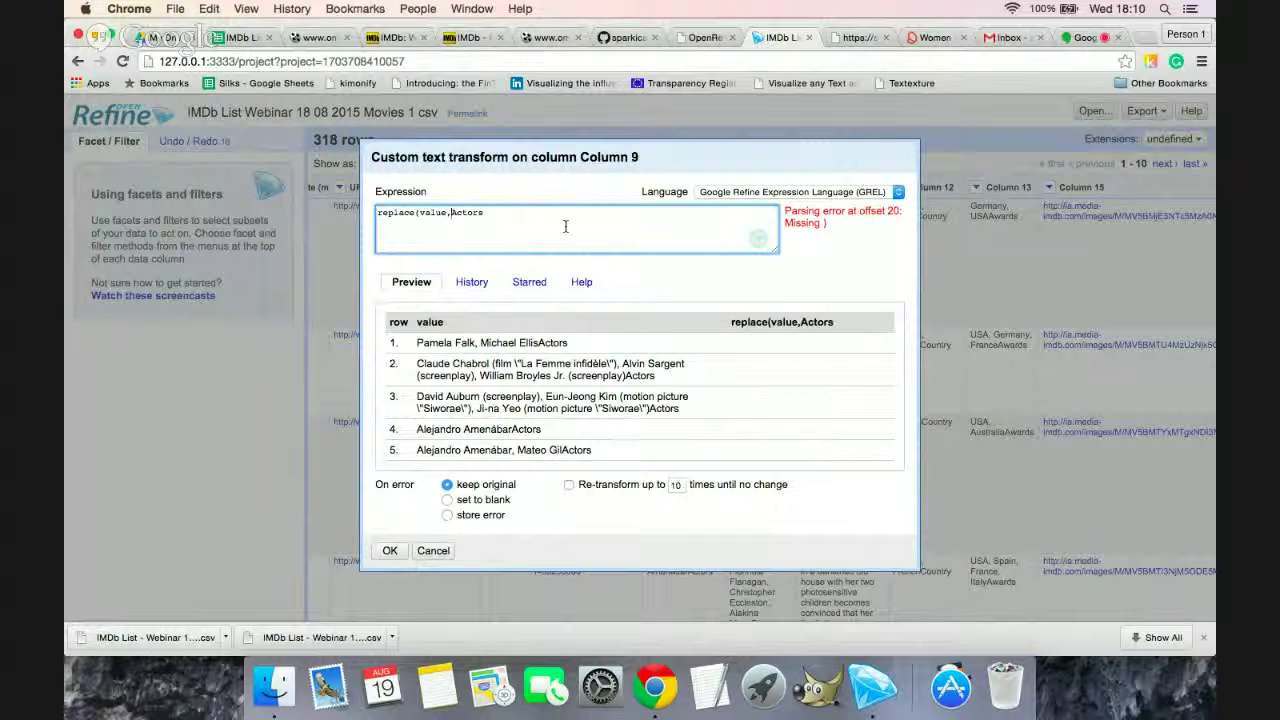
{"action": "type", "text": "/"}
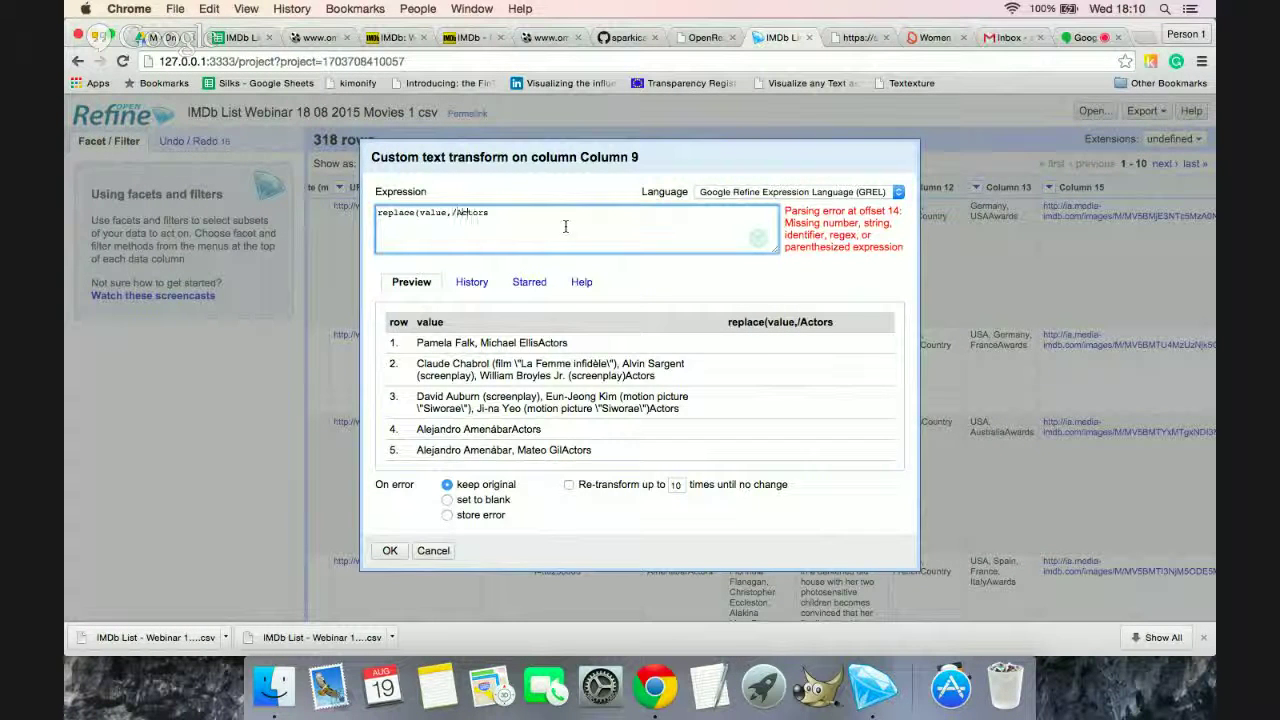
{"action": "left_click", "coordinate": [565, 227]}
{"action": "type", "text": "/"}
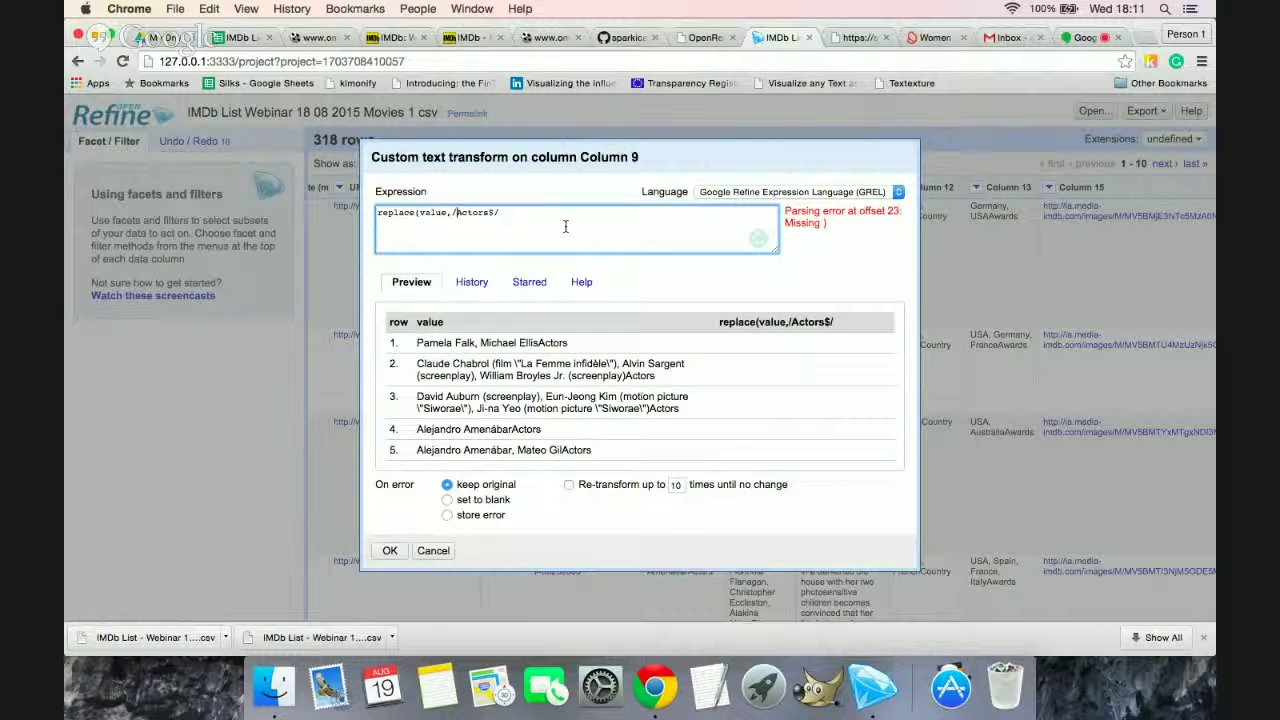
{"action": "key", "text": "Right"}
{"action": "key", "text": "shift+End"}
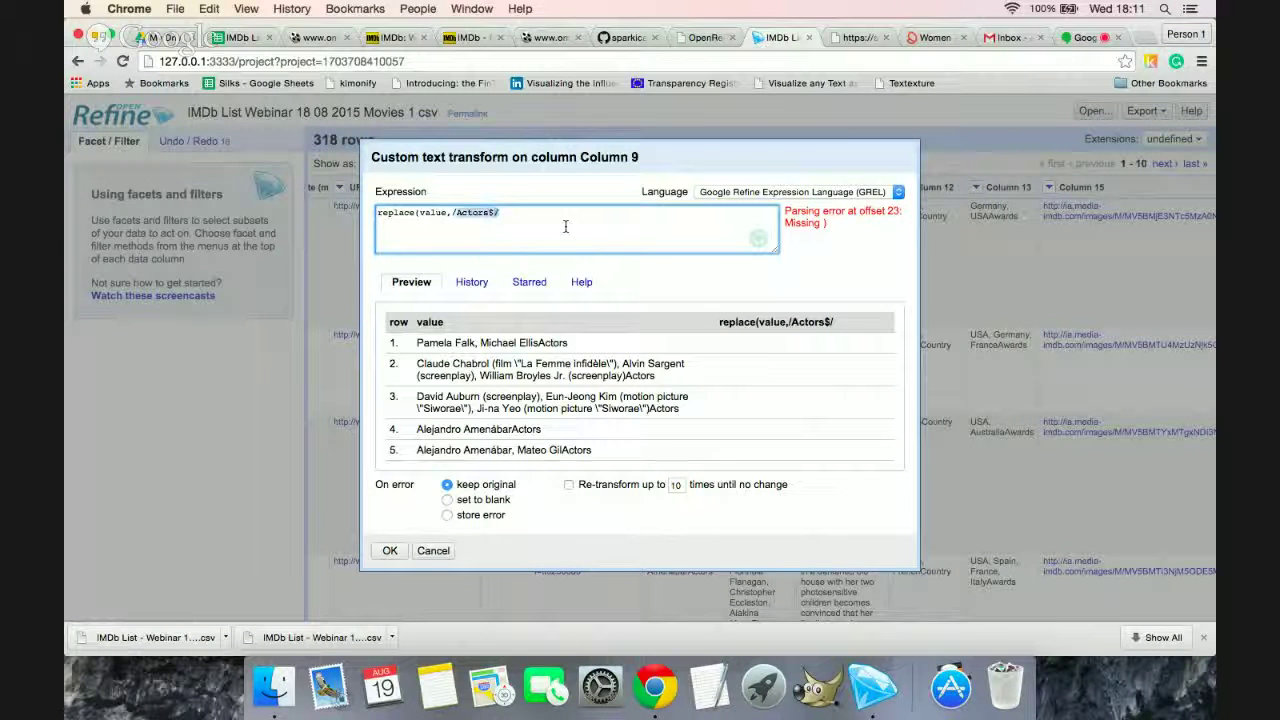
{"action": "key", "text": "shift+Left"}
{"action": "key", "text": "Right"}
{"action": "type", "text": ","}
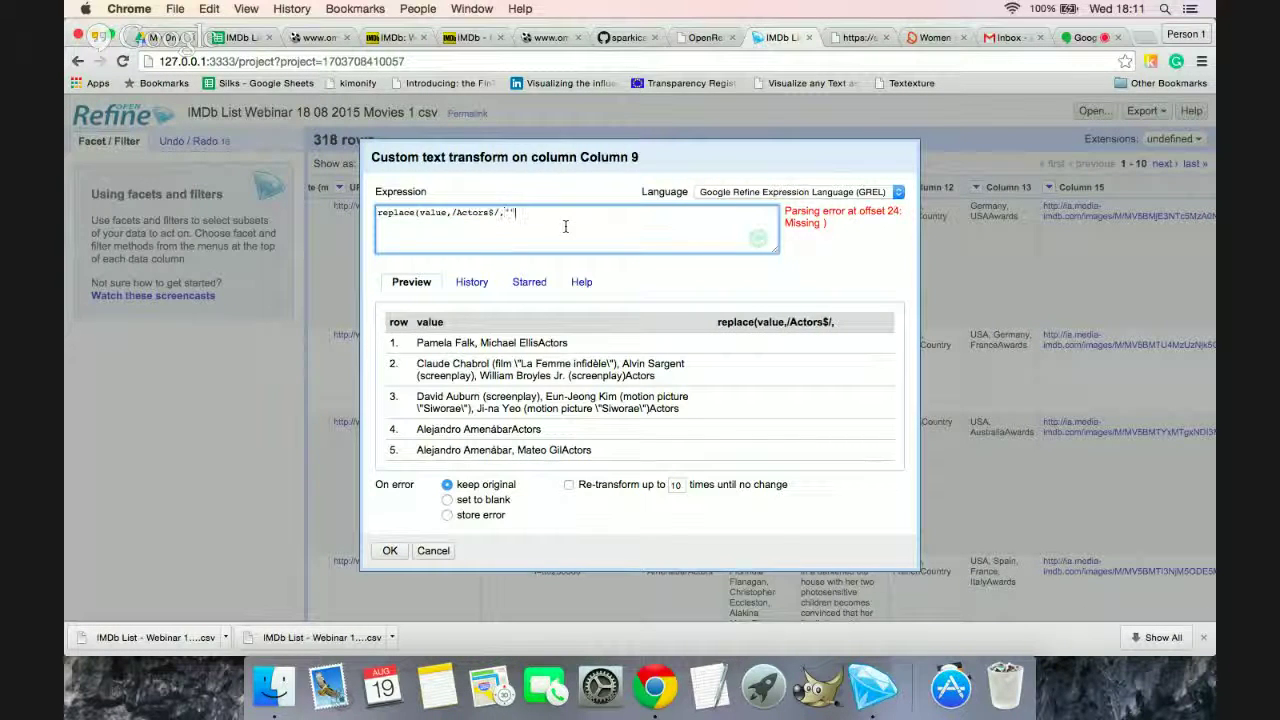
{"action": "type", "text": "\"\""}
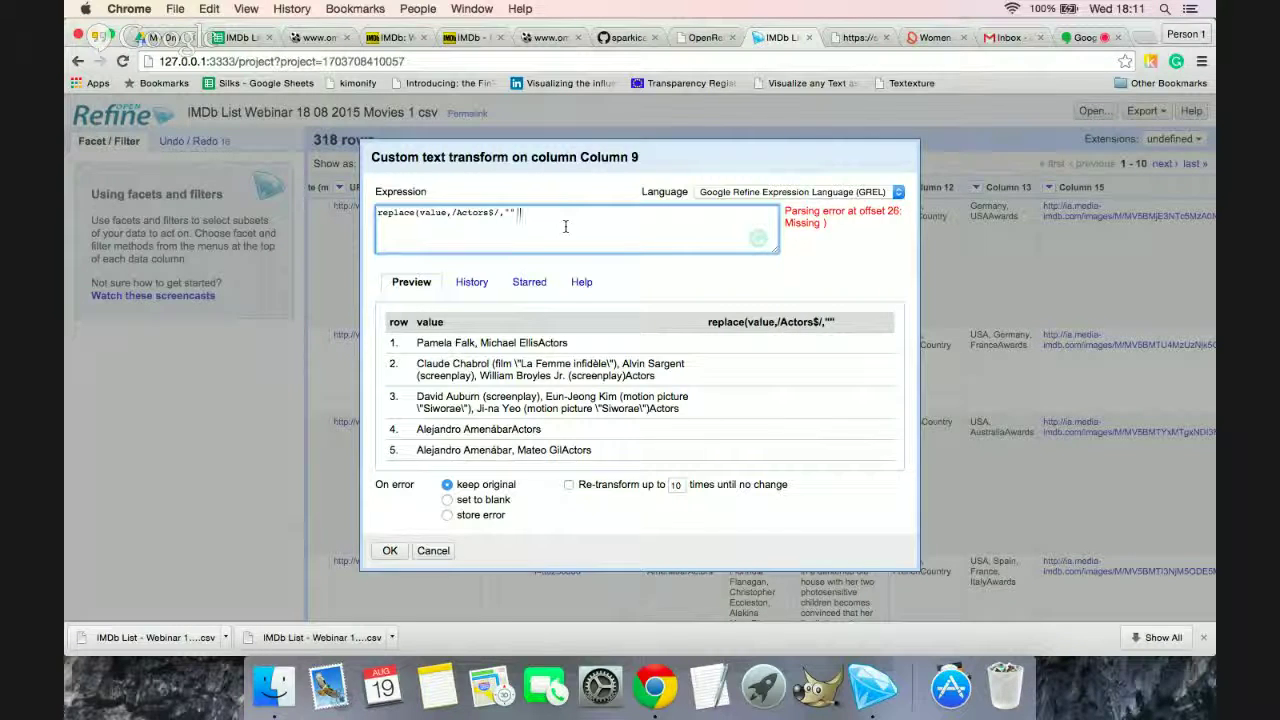
{"action": "type", "text": ")"}
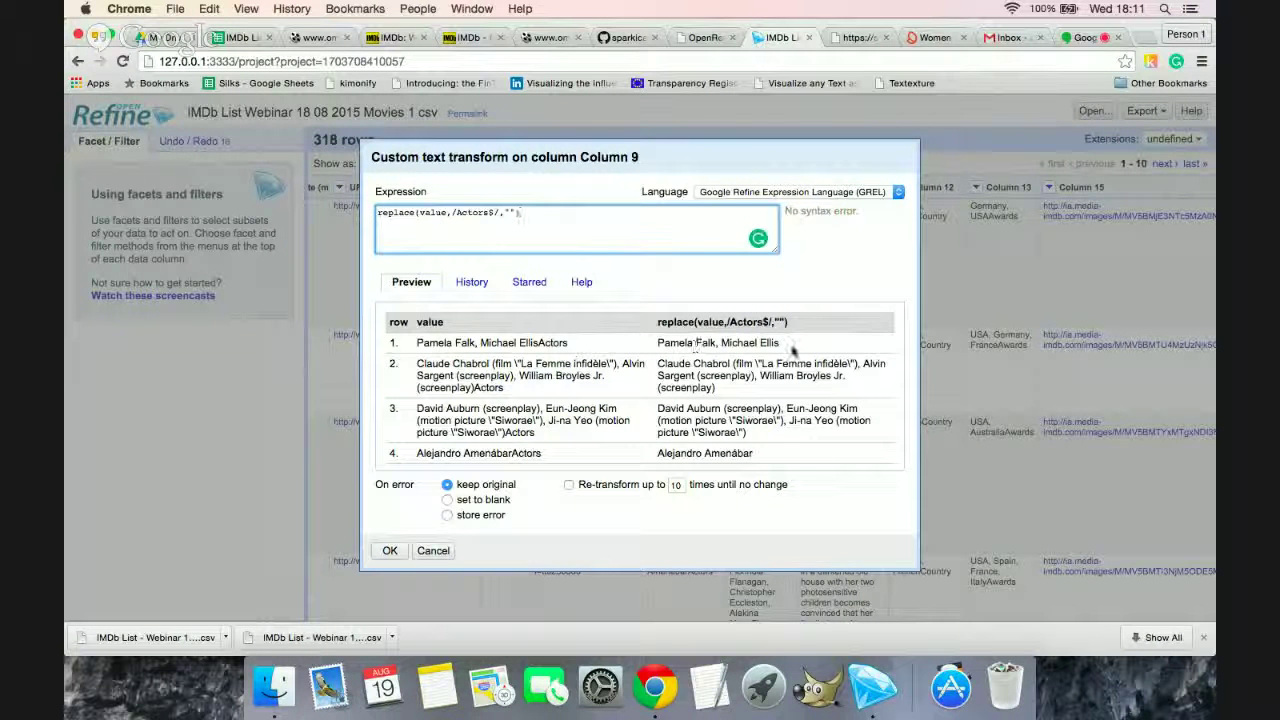
Step: Compare row 1's original and cleaned values in the preview, then apply the transform
{"action": "left_click_drag", "start_coordinate": [436, 346], "coordinate": [567, 343]}
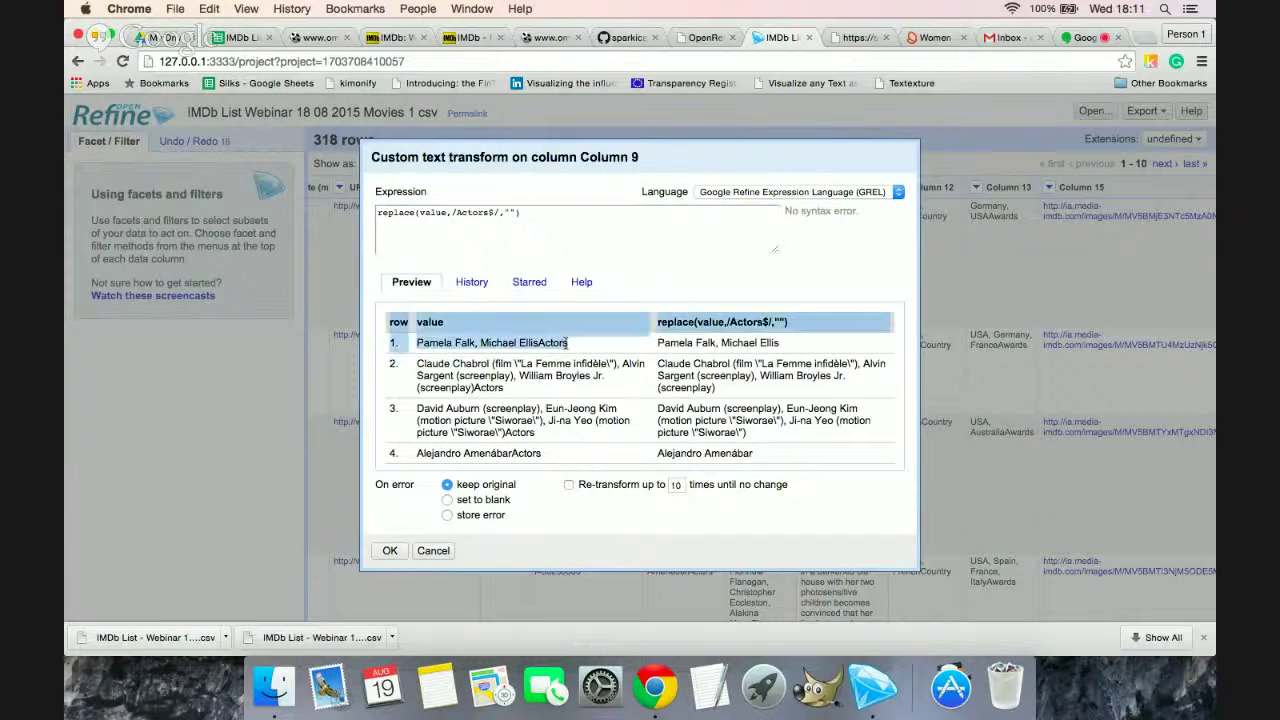
{"action": "left_click_drag", "start_coordinate": [659, 343], "coordinate": [790, 345]}
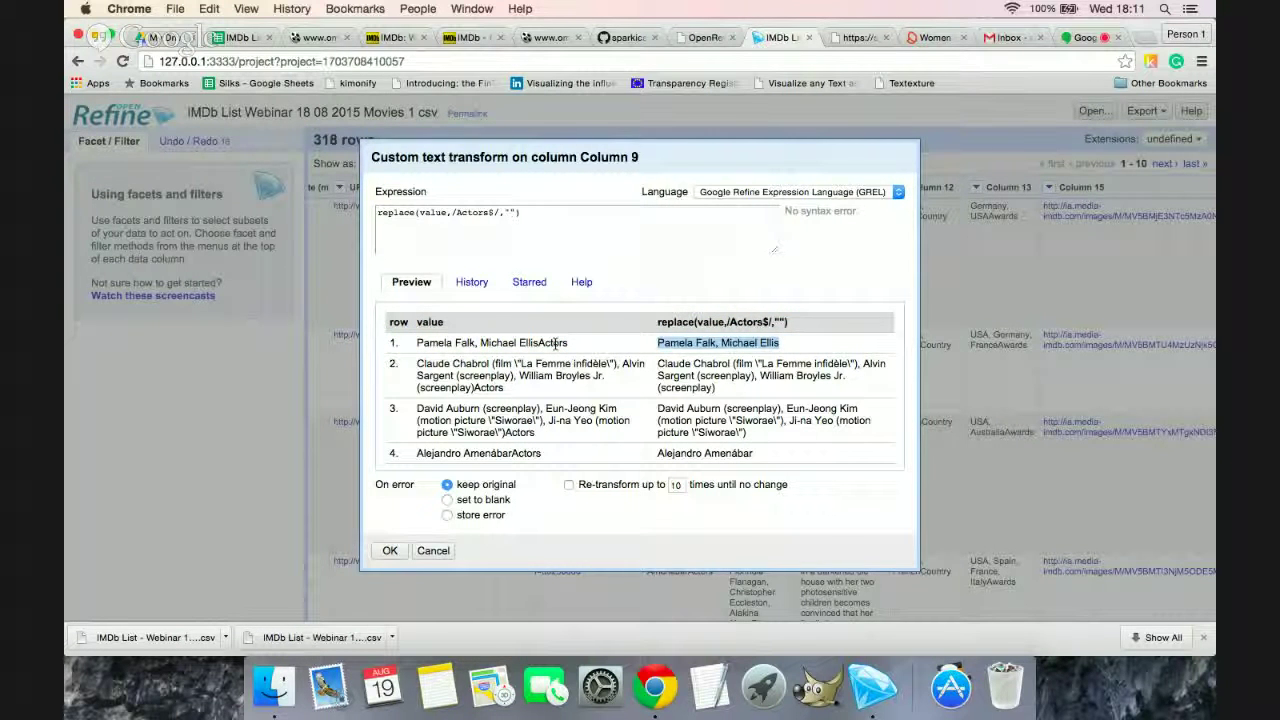
{"action": "left_click", "coordinate": [392, 559]}
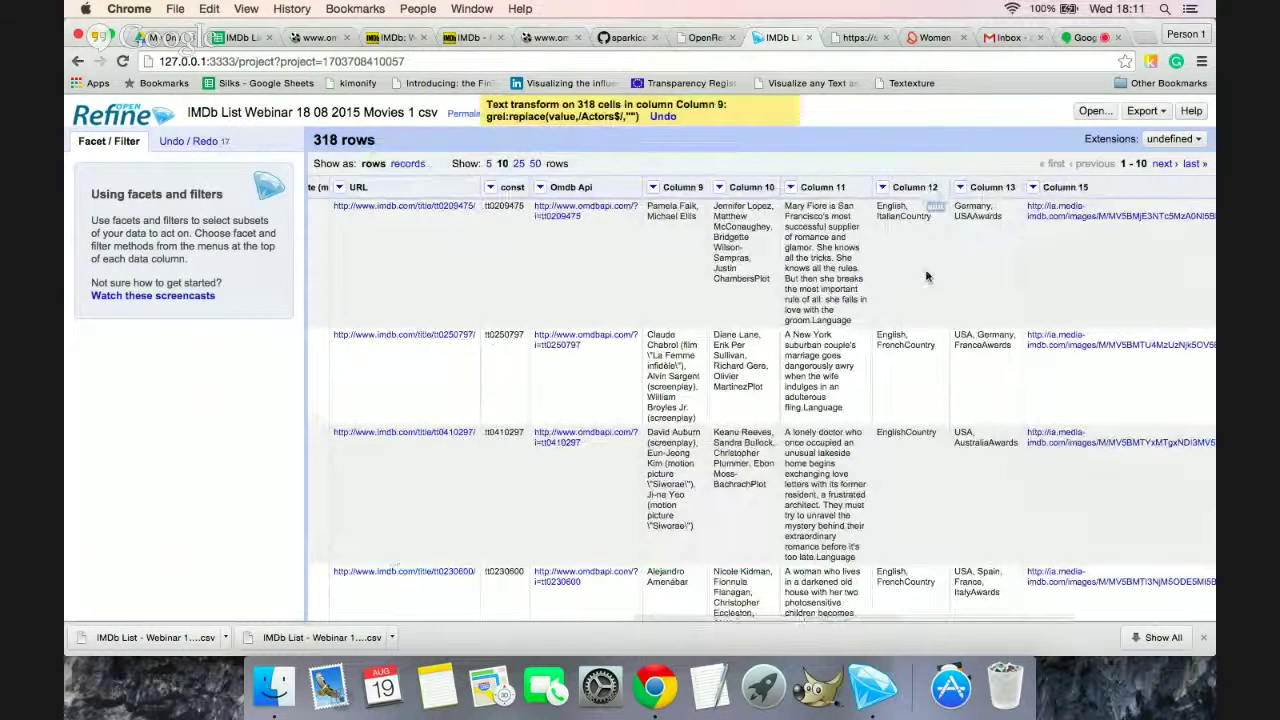
{"action": "scroll", "coordinate": [926, 276], "scroll_direction": "right", "scroll_amount": 1}
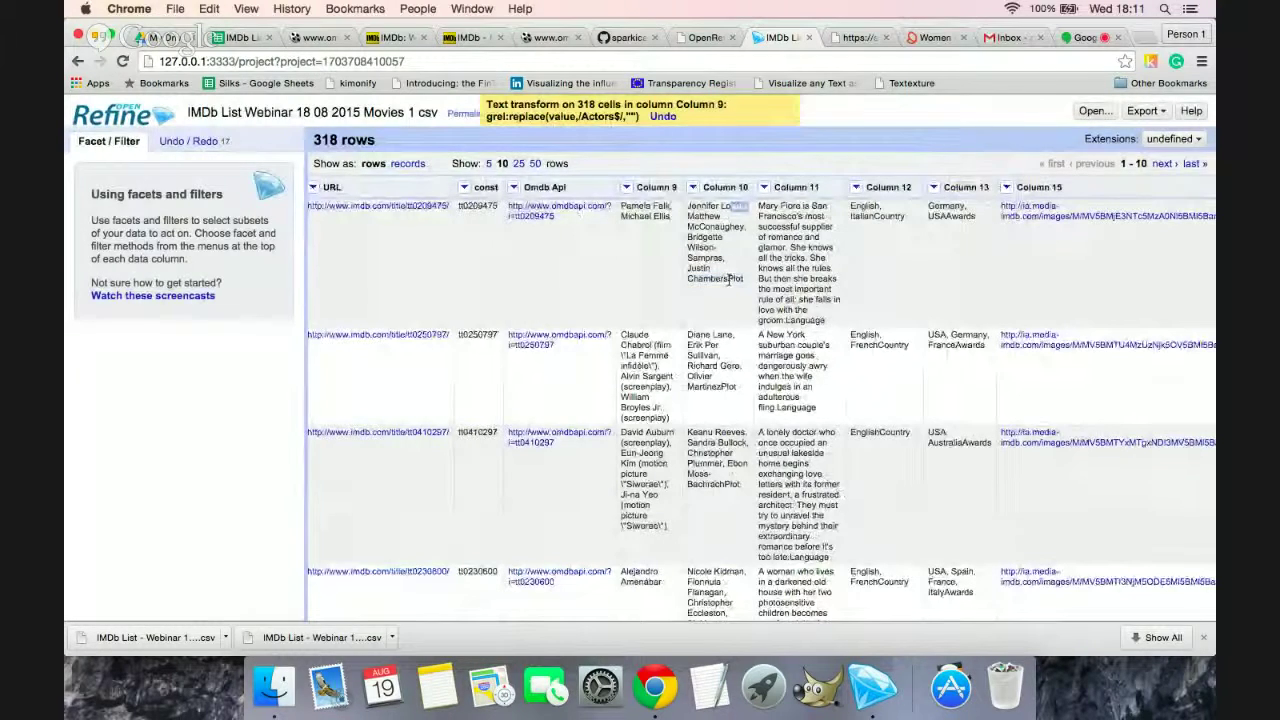
Step: Apply replace(value,/Plot$/,"") to Column 10 by reusing and editing the previous expression
{"action": "left_click", "coordinate": [693, 188]}
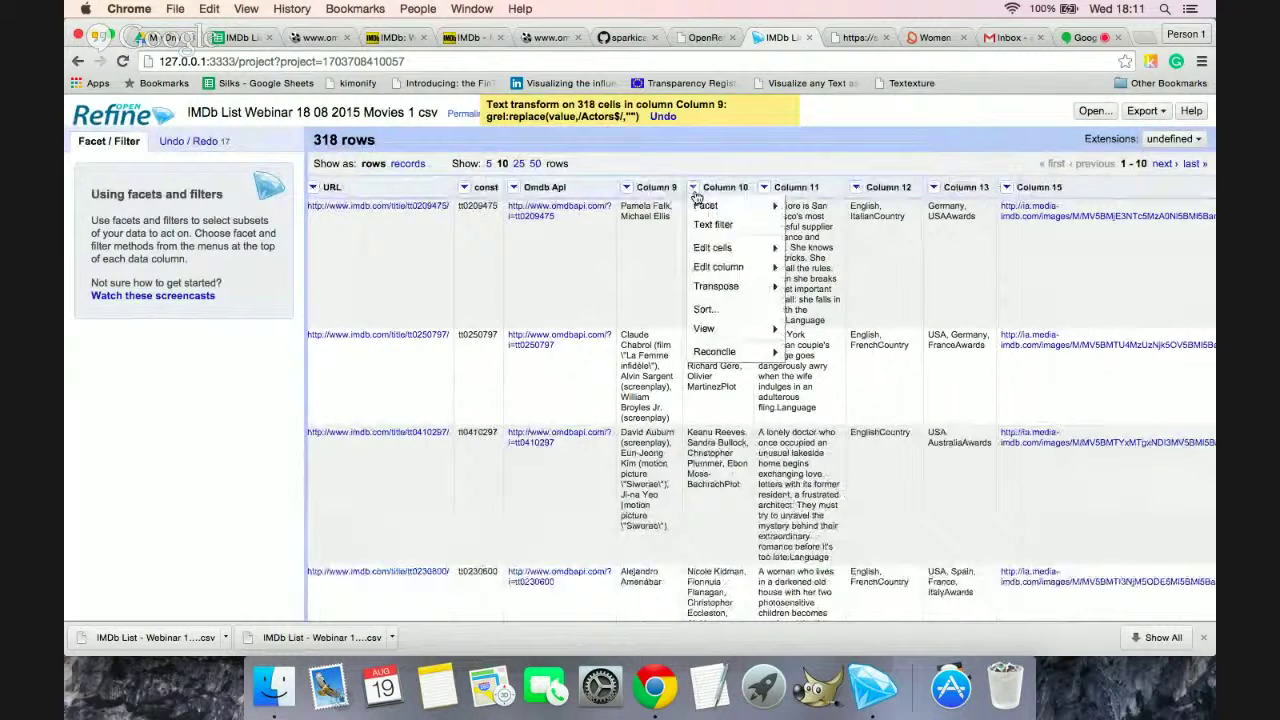
{"action": "mouse_move", "coordinate": [760, 248]}
{"action": "left_click", "coordinate": [805, 250]}
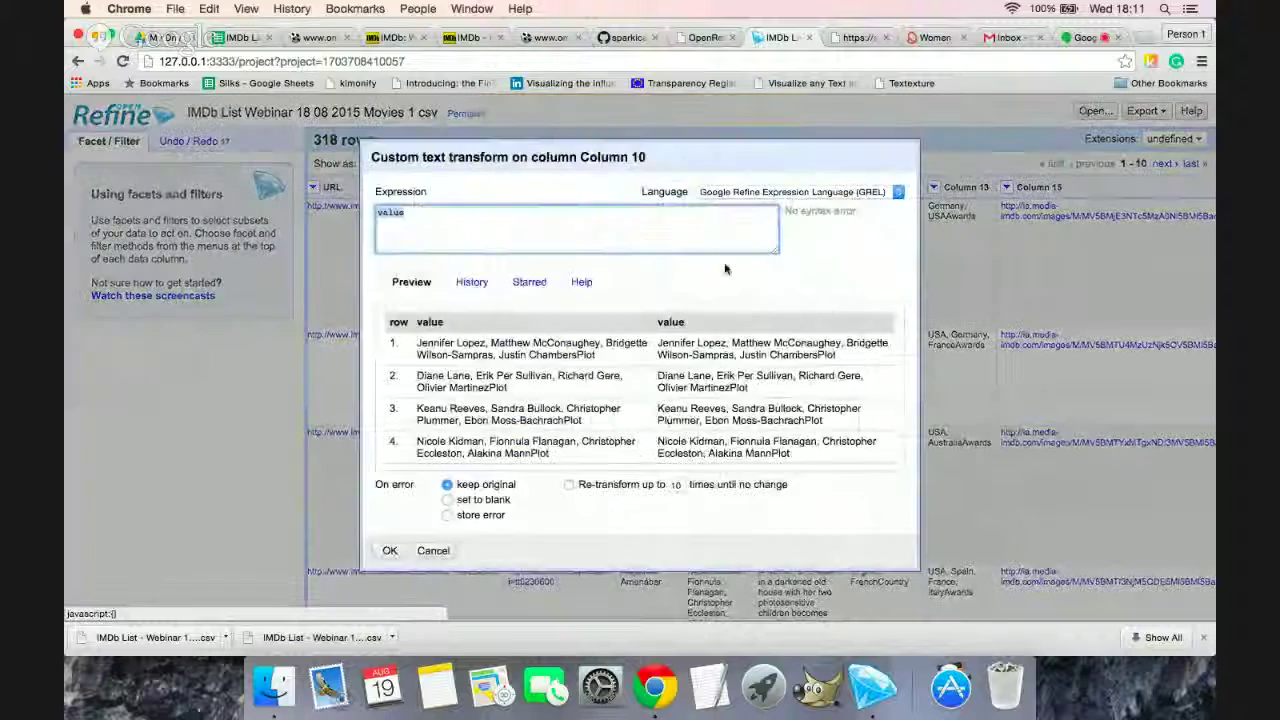
{"action": "left_click", "coordinate": [472, 282]}
{"action": "left_click", "coordinate": [425, 345]}
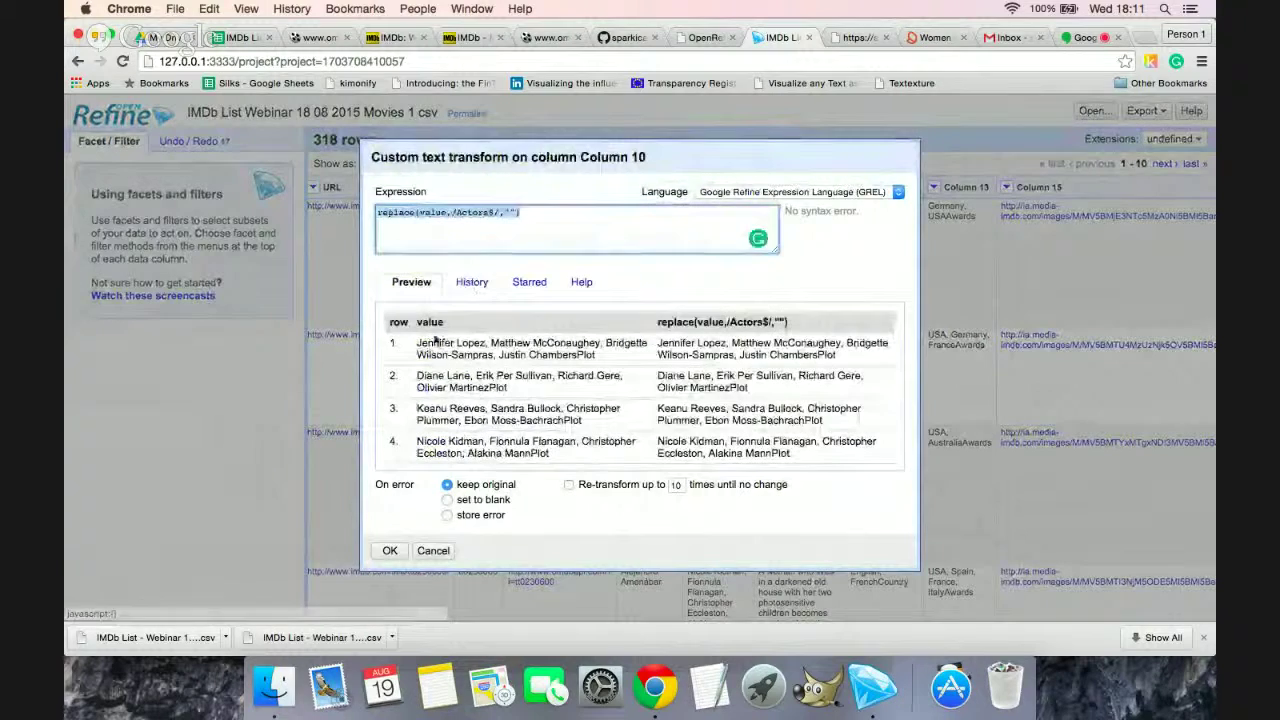
{"action": "left_click", "coordinate": [488, 212]}
{"action": "key", "text": "BackSpace"}
{"action": "key", "text": "BackSpace"}
{"action": "key", "text": "BackSpace"}
{"action": "key", "text": "BackSpace"}
{"action": "key", "text": "BackSpace"}
{"action": "key", "text": "BackSpace"}
{"action": "type", "text": "Plot"}
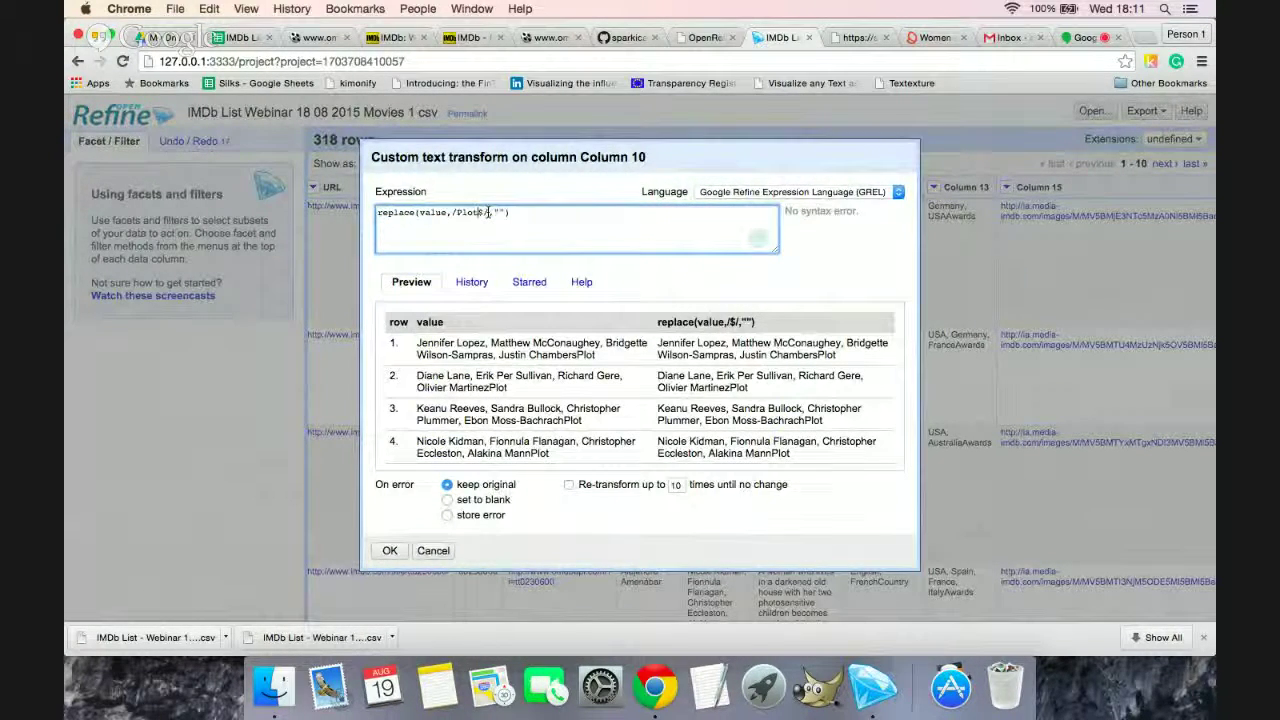
{"action": "left_click", "coordinate": [390, 552]}
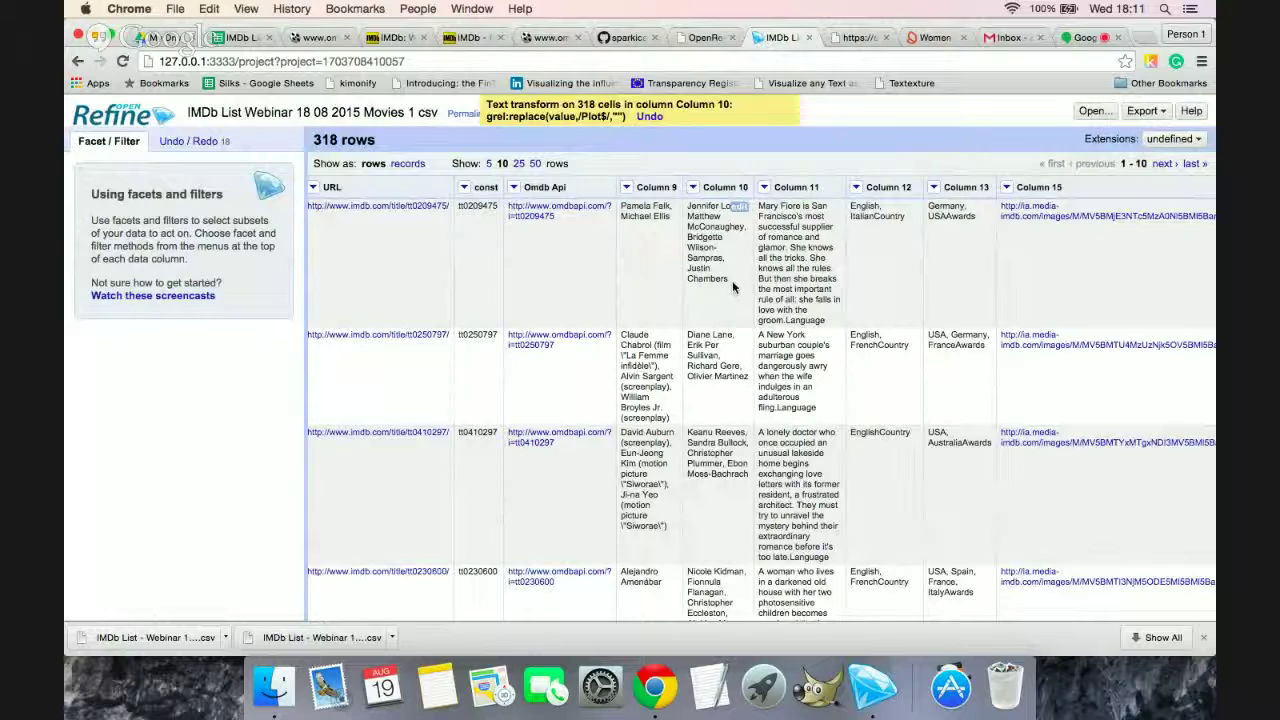
Step: Apply replace(value,/Language$/,"") to Column 11 by editing the reused Plot expression
{"action": "left_click", "coordinate": [764, 187]}
{"action": "mouse_move", "coordinate": [790, 257]}
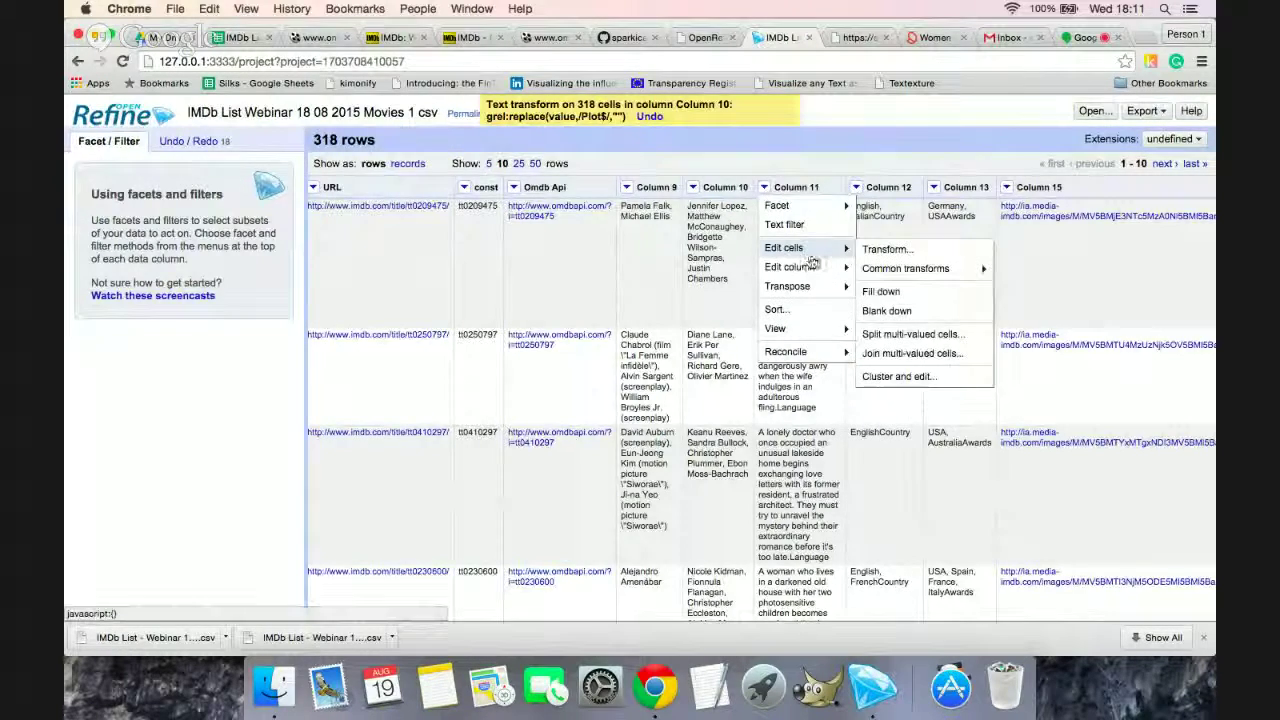
{"action": "left_click", "coordinate": [893, 256]}
{"action": "left_click", "coordinate": [470, 282]}
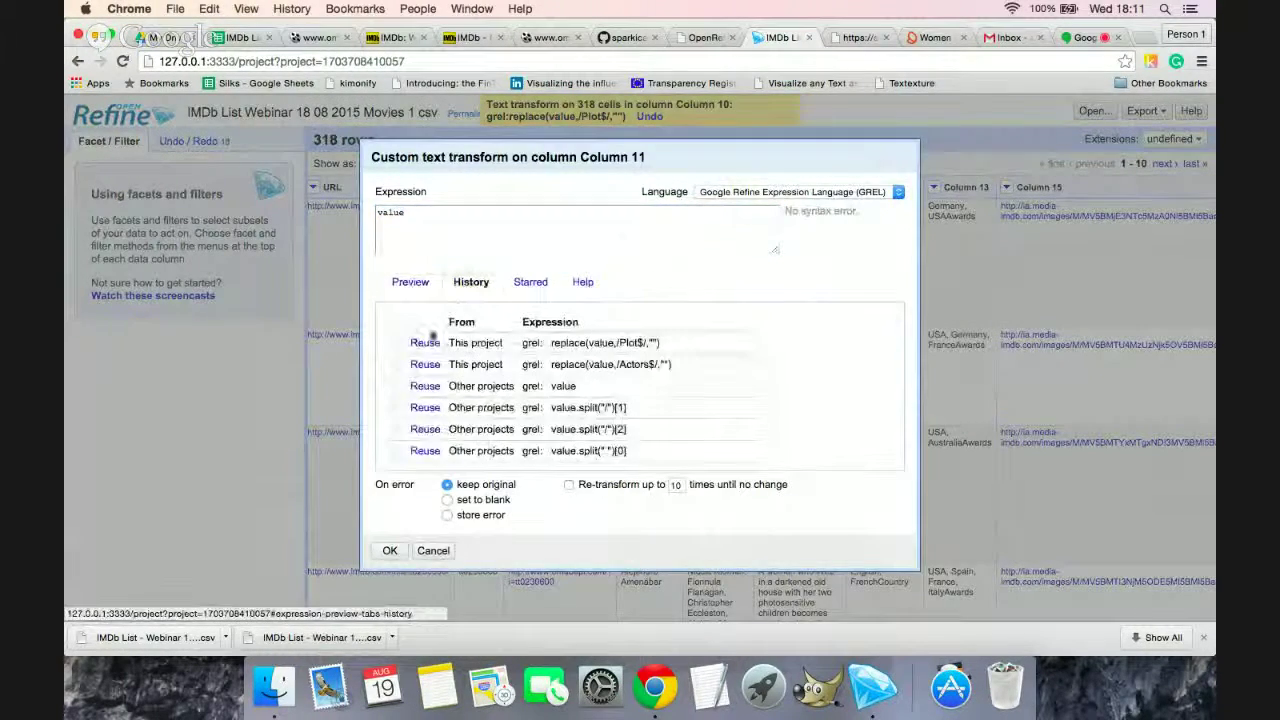
{"action": "left_click", "coordinate": [423, 354]}
{"action": "left_click", "coordinate": [478, 214]}
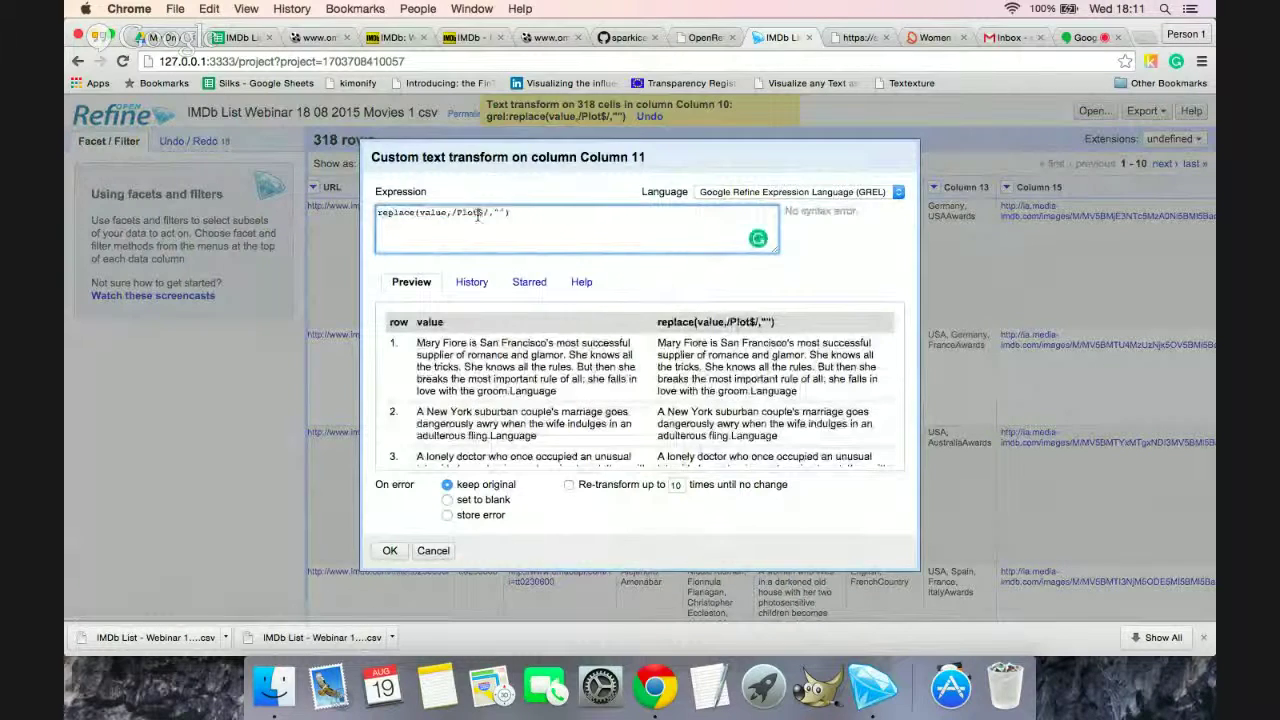
{"action": "type", "text": "Lan"}
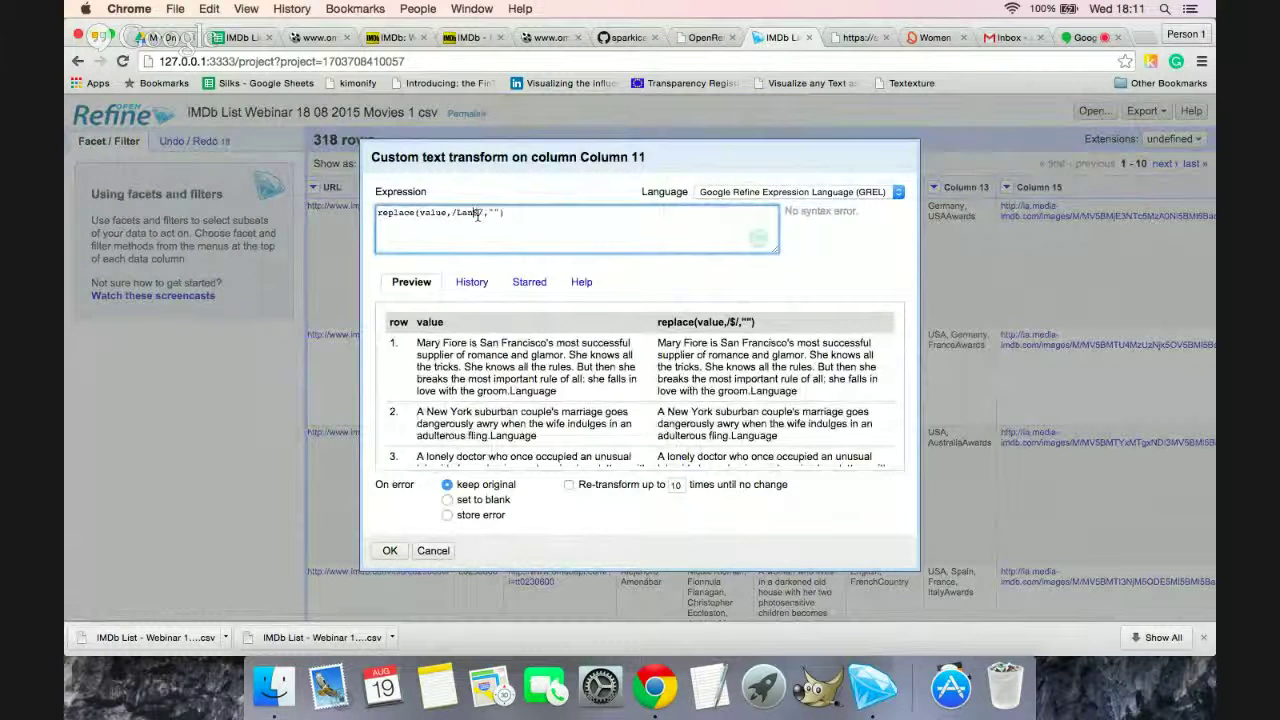
{"action": "type", "text": "guage"}
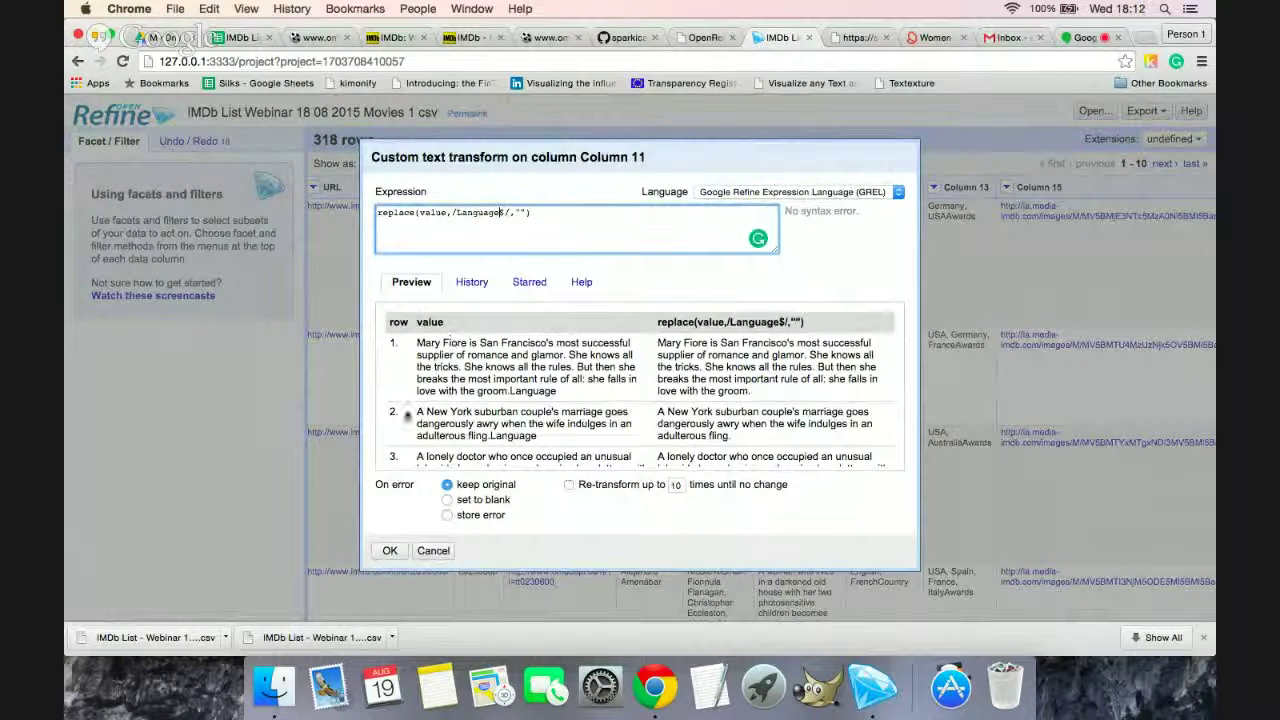
{"action": "left_click", "coordinate": [390, 550]}
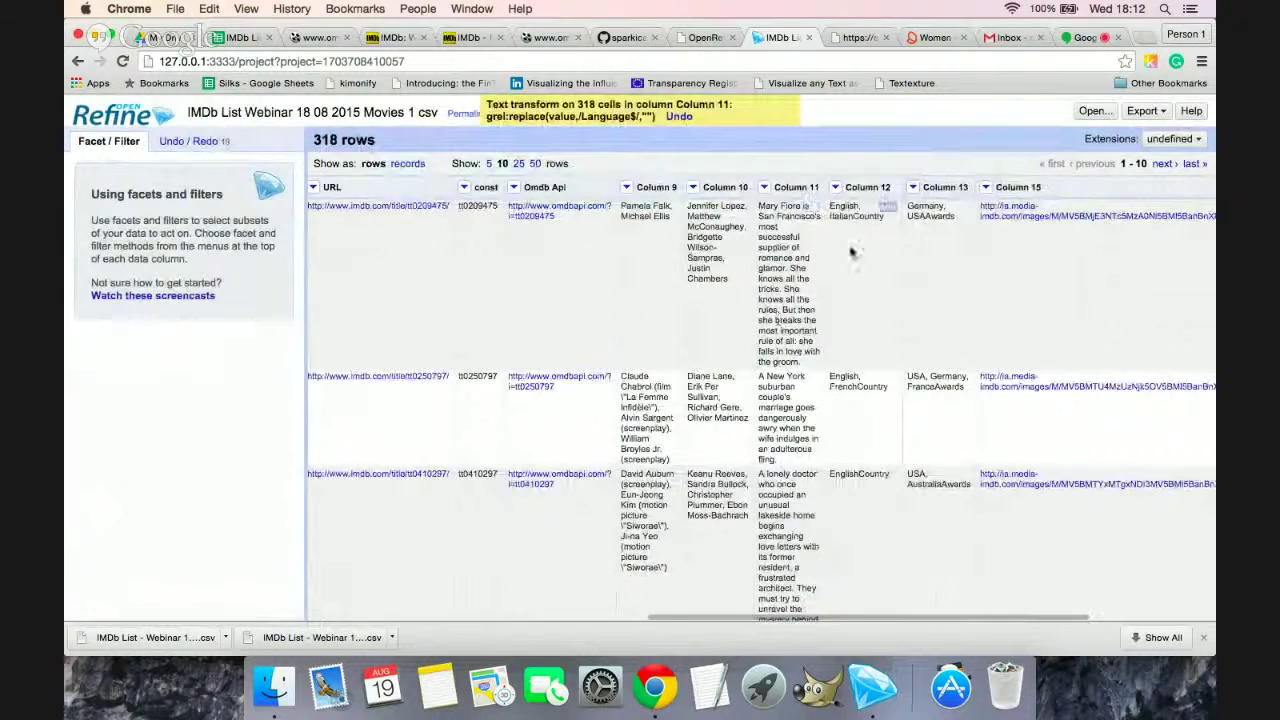
Step: Apply replace(value,/Country$/,"") to Column 12 by editing the reused Language expression
{"action": "left_click", "coordinate": [835, 187]}
{"action": "mouse_move", "coordinate": [860, 248]}
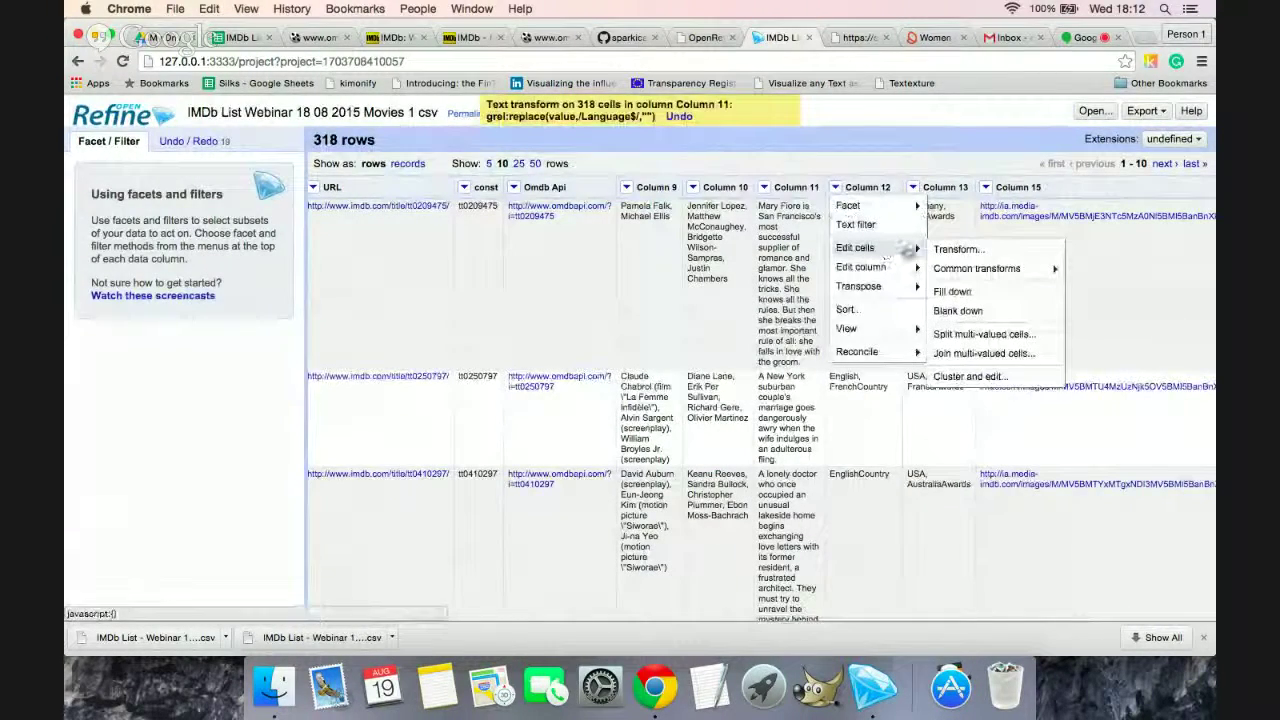
{"action": "left_click", "coordinate": [945, 249]}
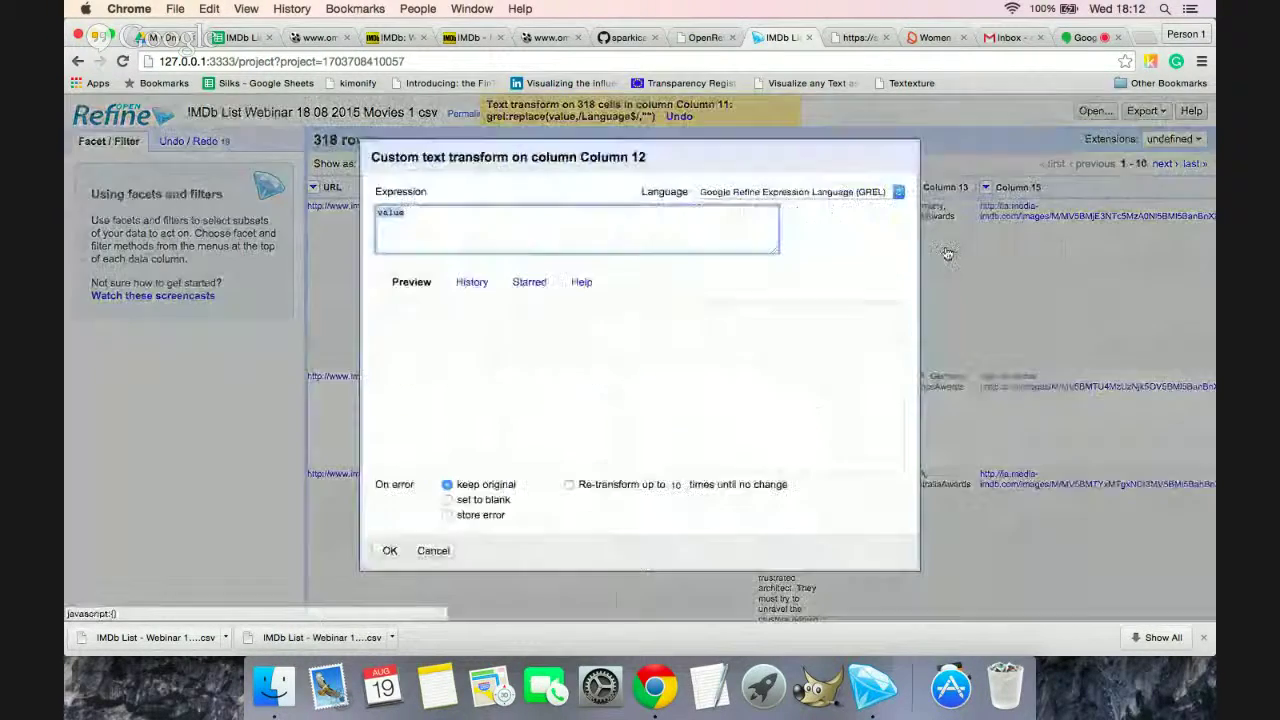
{"action": "left_click", "coordinate": [473, 283]}
{"action": "left_click", "coordinate": [425, 342]}
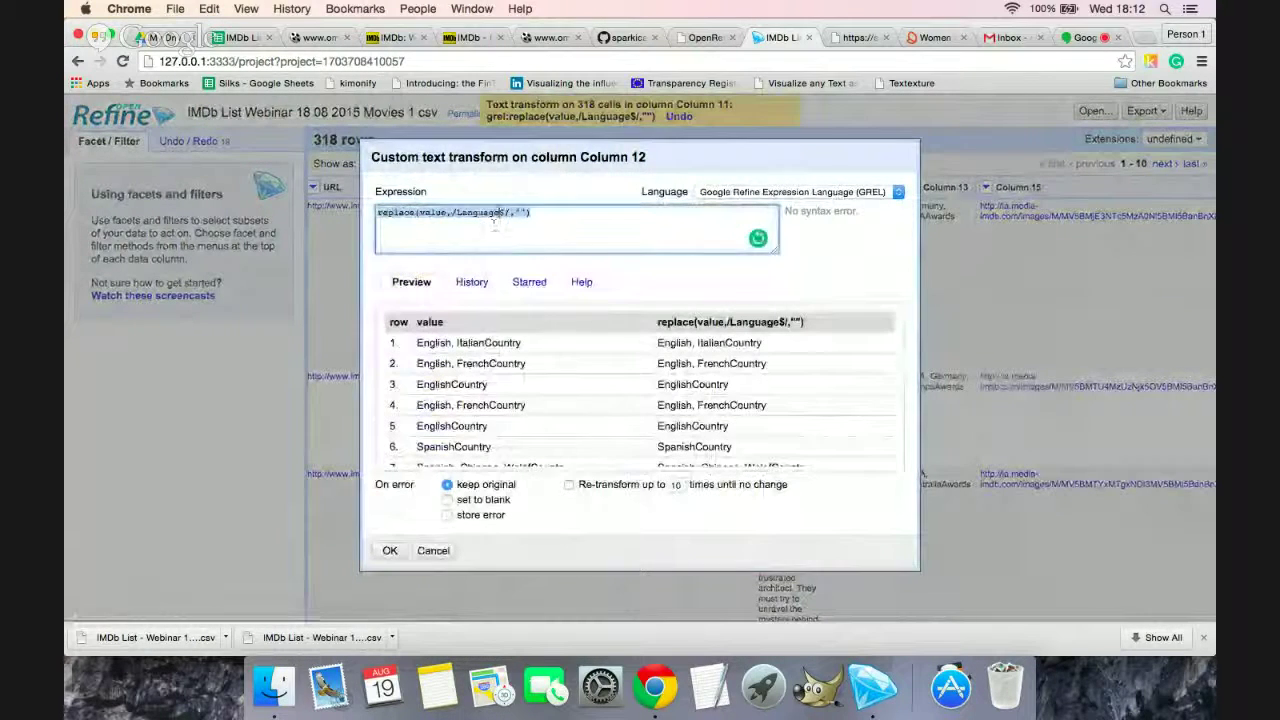
{"action": "left_click", "coordinate": [499, 212]}
{"action": "key", "text": "BackSpace"}
{"action": "key", "text": "BackSpace"}
{"action": "key", "text": "BackSpace"}
{"action": "key", "text": "BackSpace"}
{"action": "key", "text": "BackSpace"}
{"action": "key", "text": "BackSpace"}
{"action": "key", "text": "BackSpace"}
{"action": "key", "text": "BackSpace"}
{"action": "type", "text": "Country"}
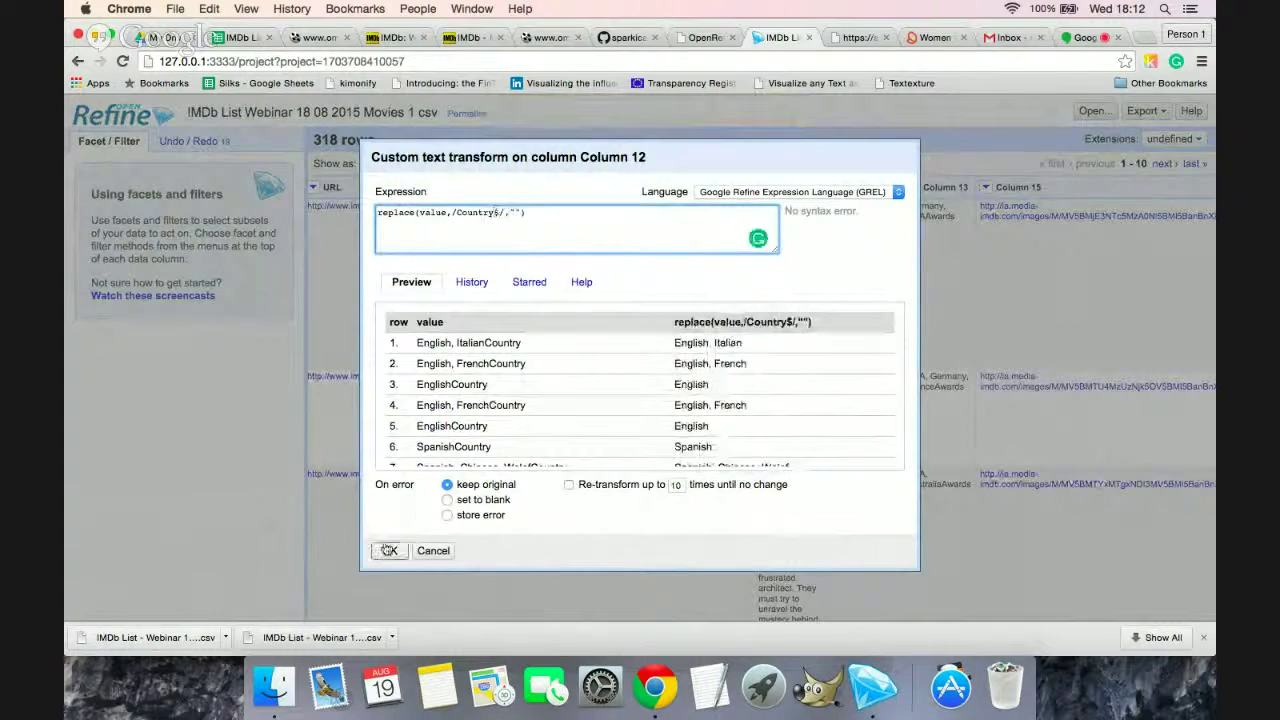
{"action": "left_click", "coordinate": [390, 551]}
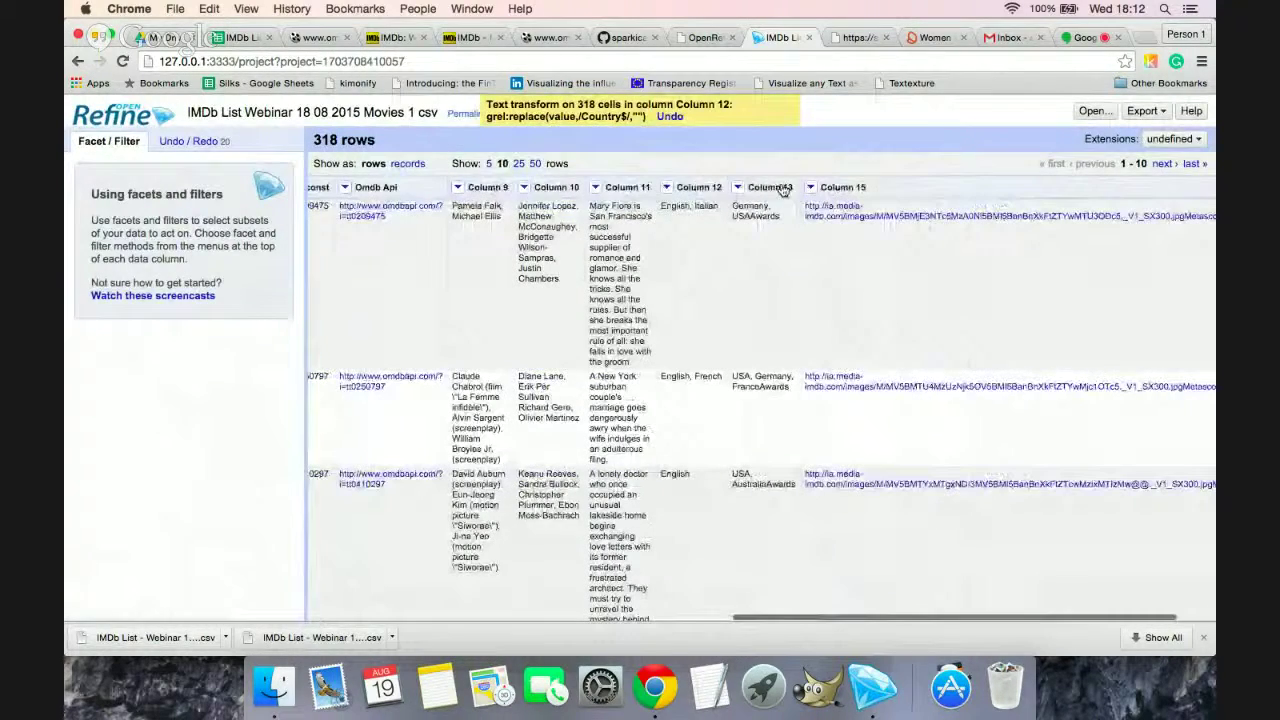
{"action": "left_click", "coordinate": [740, 187]}
Step: Apply replace(value,/Awards$/,"") to Column 13, leaving country lists like 'Germany, USA'
{"action": "mouse_move", "coordinate": [775, 250]}
{"action": "left_click", "coordinate": [845, 250]}
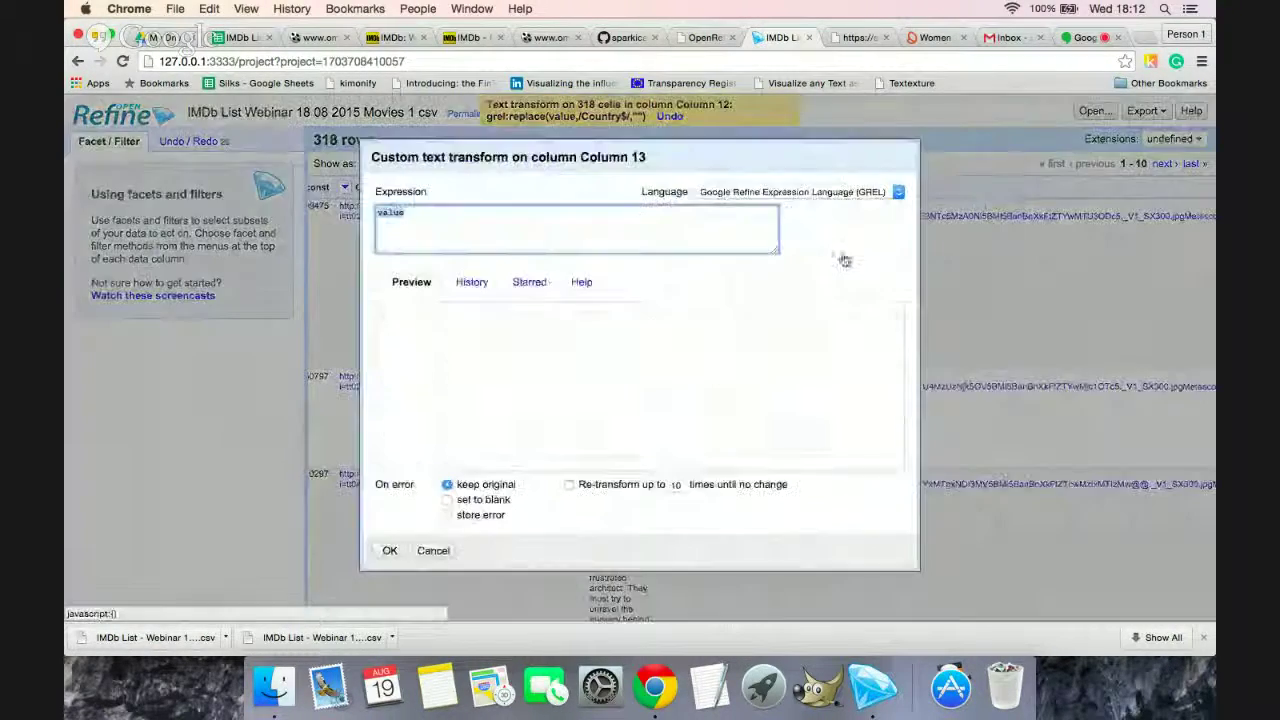
{"action": "left_click", "coordinate": [471, 288]}
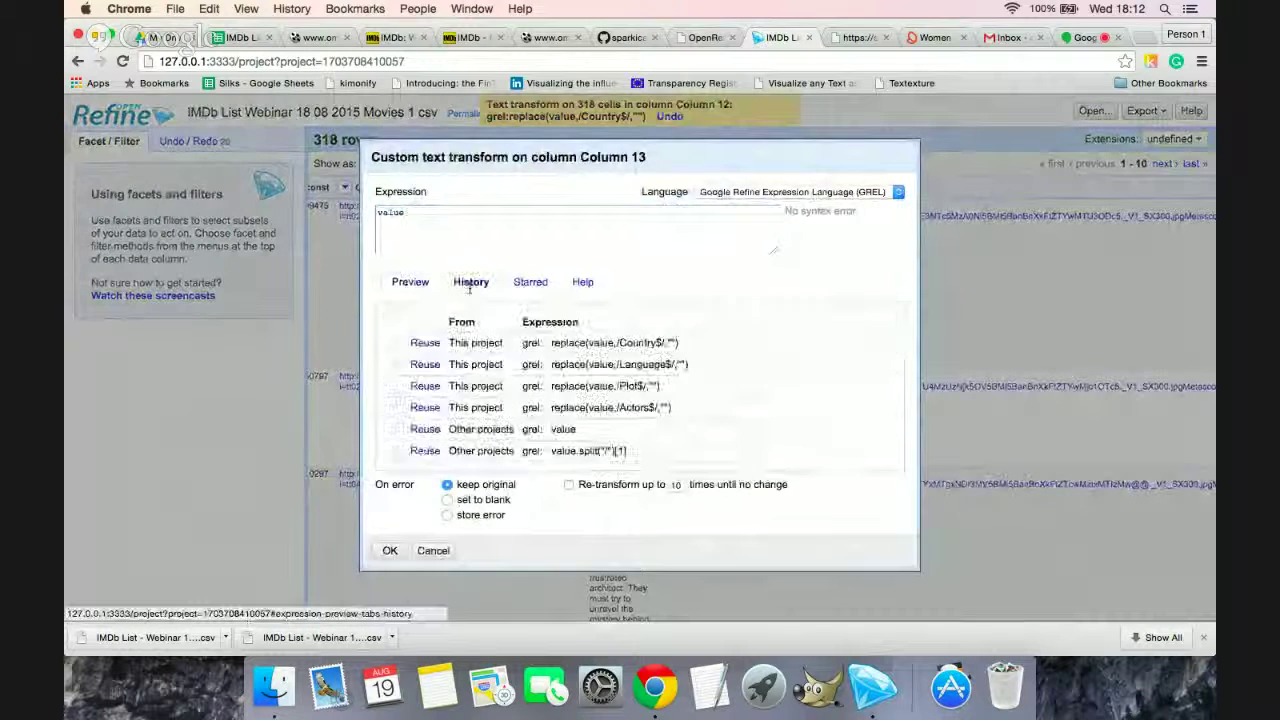
{"action": "left_click", "coordinate": [424, 343]}
{"action": "left_click", "coordinate": [493, 214]}
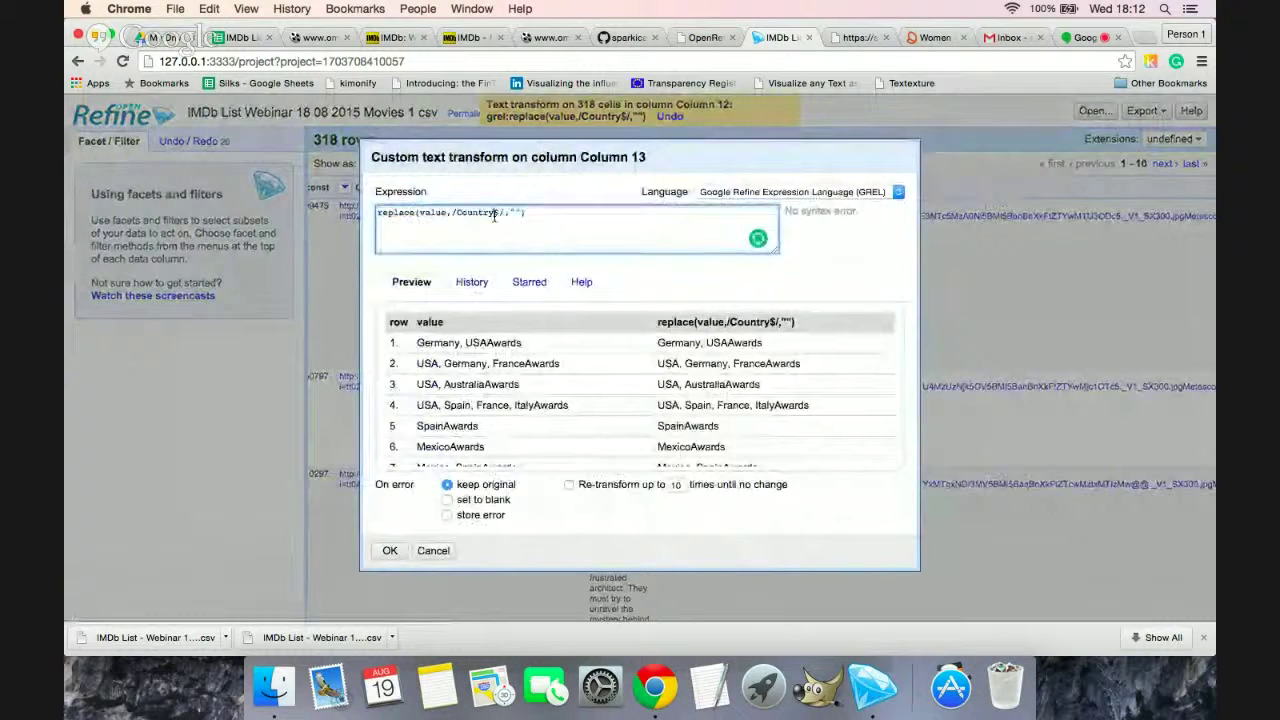
{"action": "key", "text": "BackSpace"}
{"action": "key", "text": "BackSpace"}
{"action": "key", "text": "BackSpace"}
{"action": "key", "text": "BackSpace"}
{"action": "key", "text": "BackSpace"}
{"action": "type", "text": "Awar"}
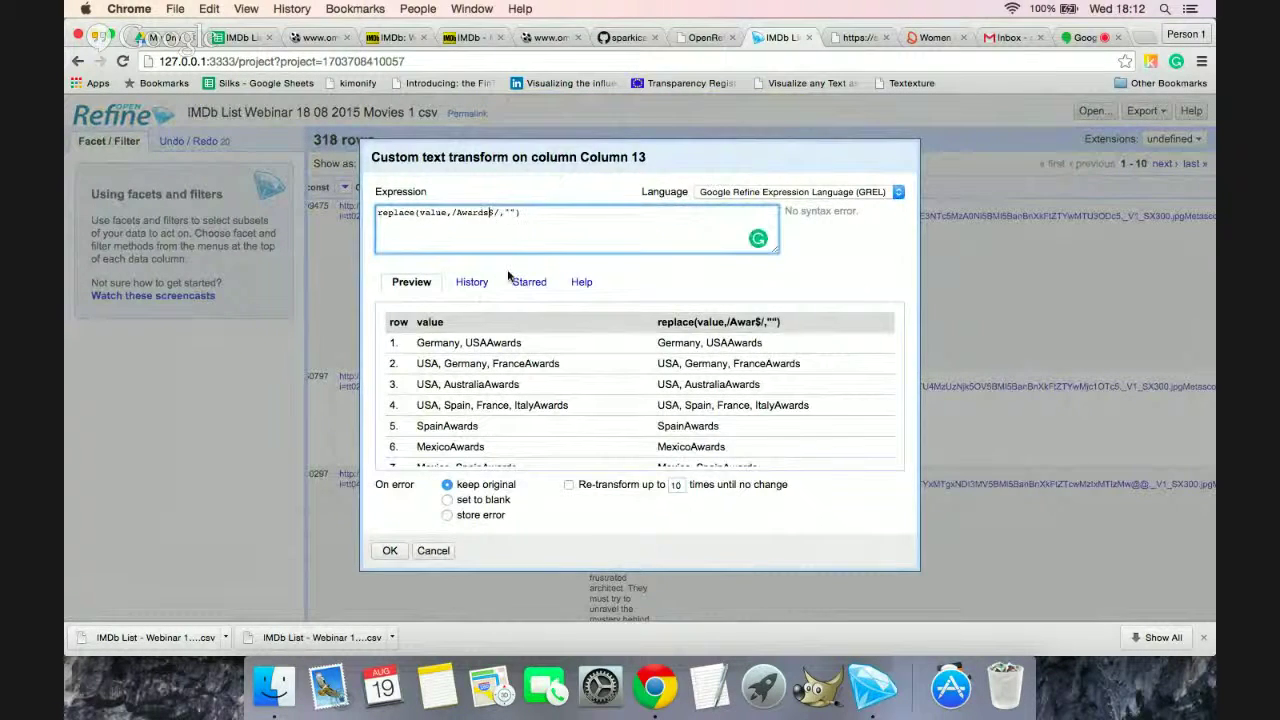
{"action": "type", "text": "ds"}
{"action": "left_click", "coordinate": [390, 550]}
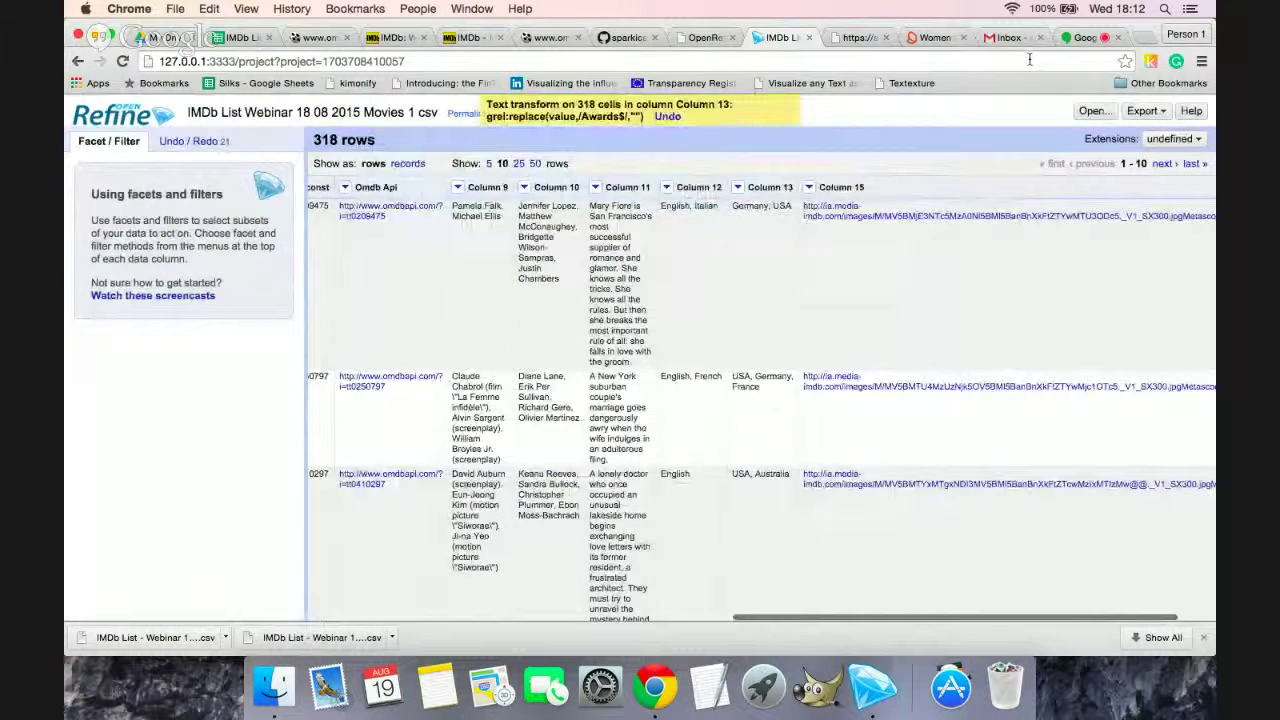
{"action": "scroll", "coordinate": [760, 400], "scroll_direction": "right", "scroll_amount": 2}
{"action": "left_click", "coordinate": [761, 188]}
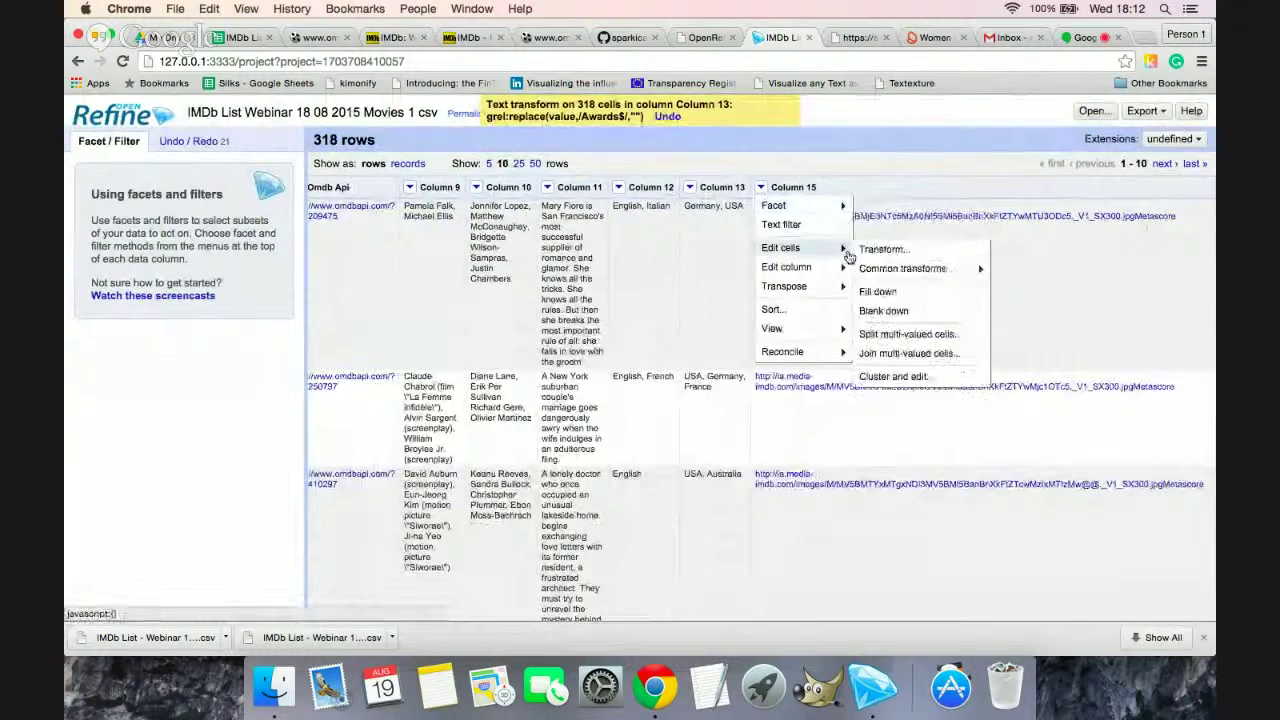
Step: Apply replace(value,/Metascore$/,"") to Column 15 so poster URLs end in .jpg
{"action": "left_click", "coordinate": [880, 249]}
{"action": "left_click", "coordinate": [479, 280]}
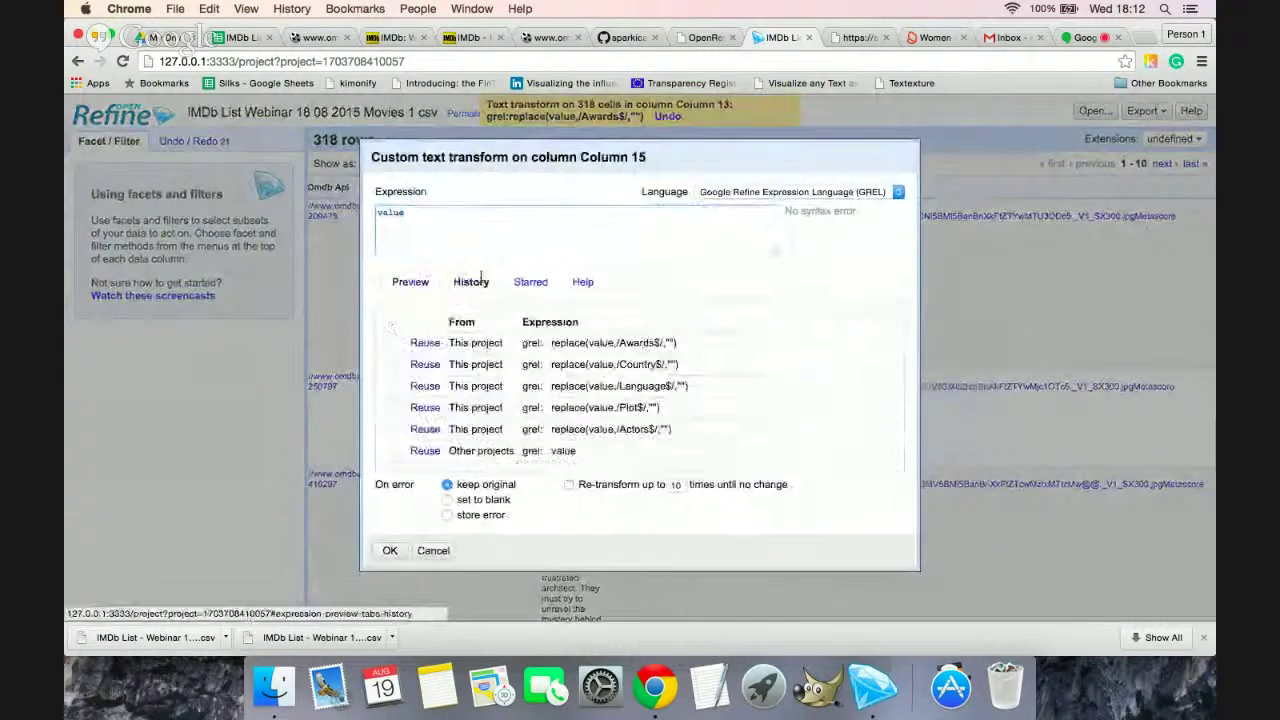
{"action": "left_click", "coordinate": [424, 343]}
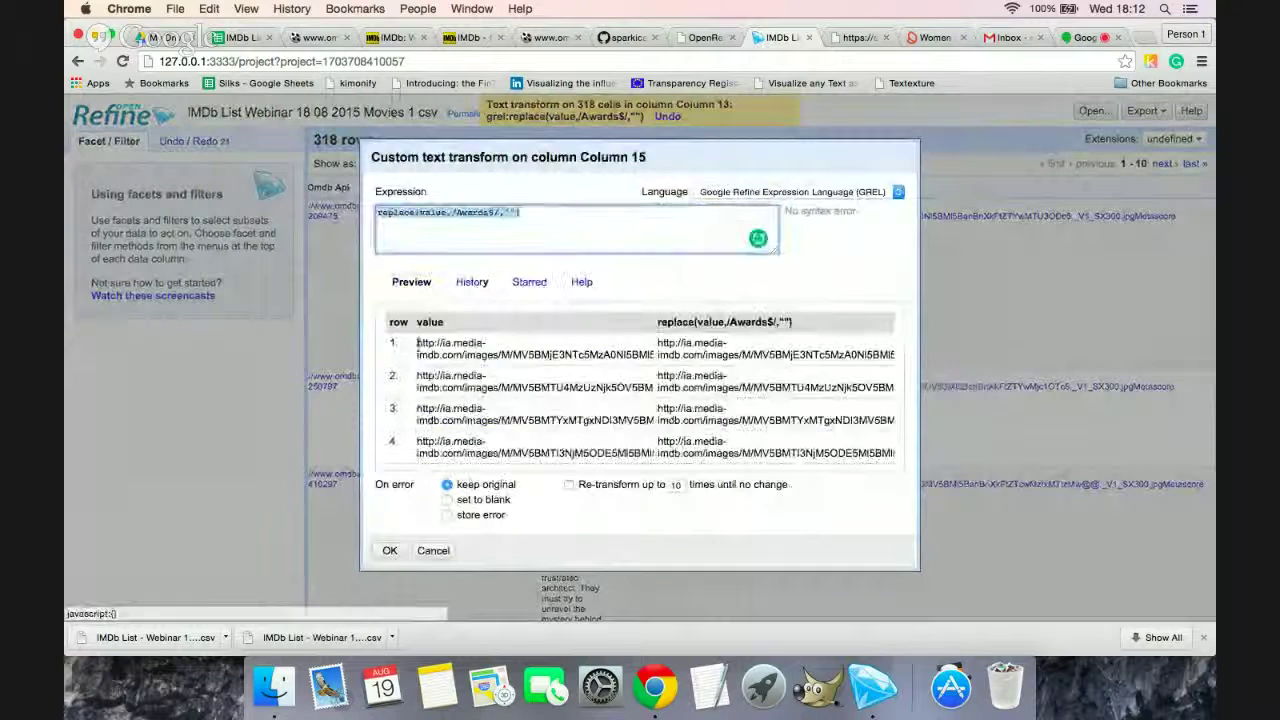
{"action": "left_click", "coordinate": [487, 216]}
{"action": "key", "text": "BackSpace"}
{"action": "key", "text": "BackSpace"}
{"action": "key", "text": "BackSpace"}
{"action": "key", "text": "BackSpace"}
{"action": "key", "text": "BackSpace"}
{"action": "type", "text": "Metascore"}
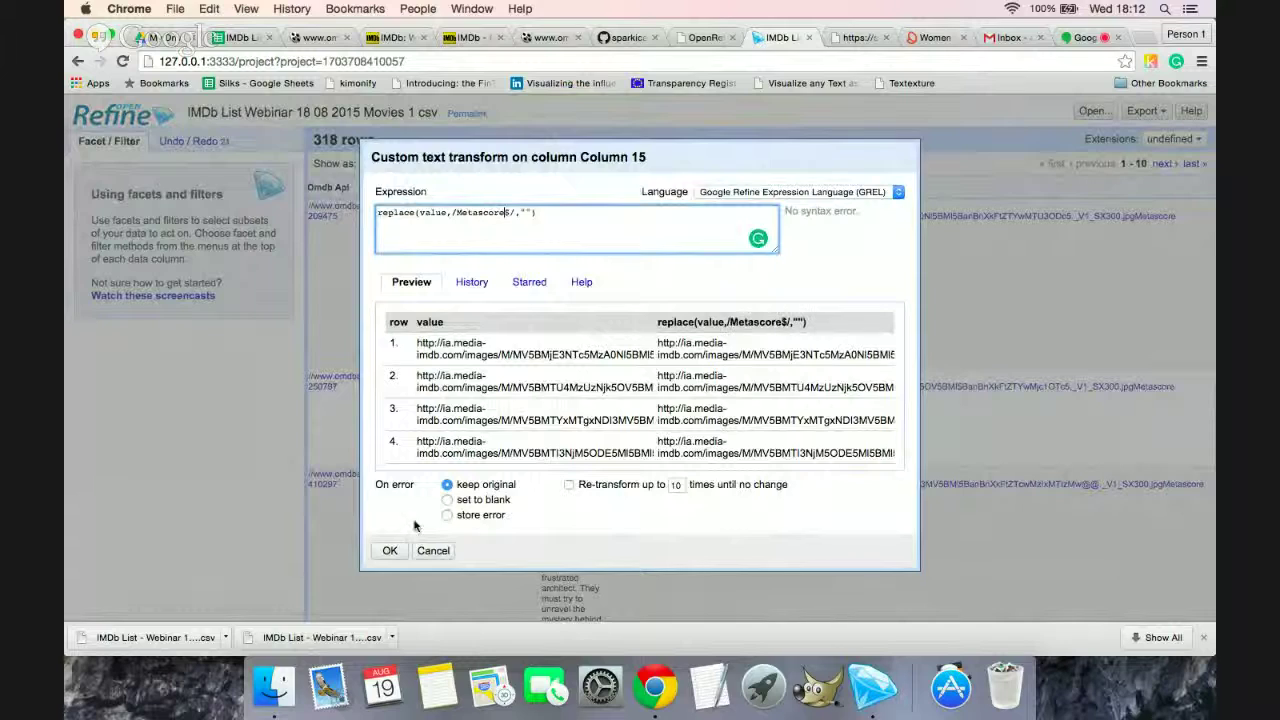
{"action": "left_click", "coordinate": [389, 551]}
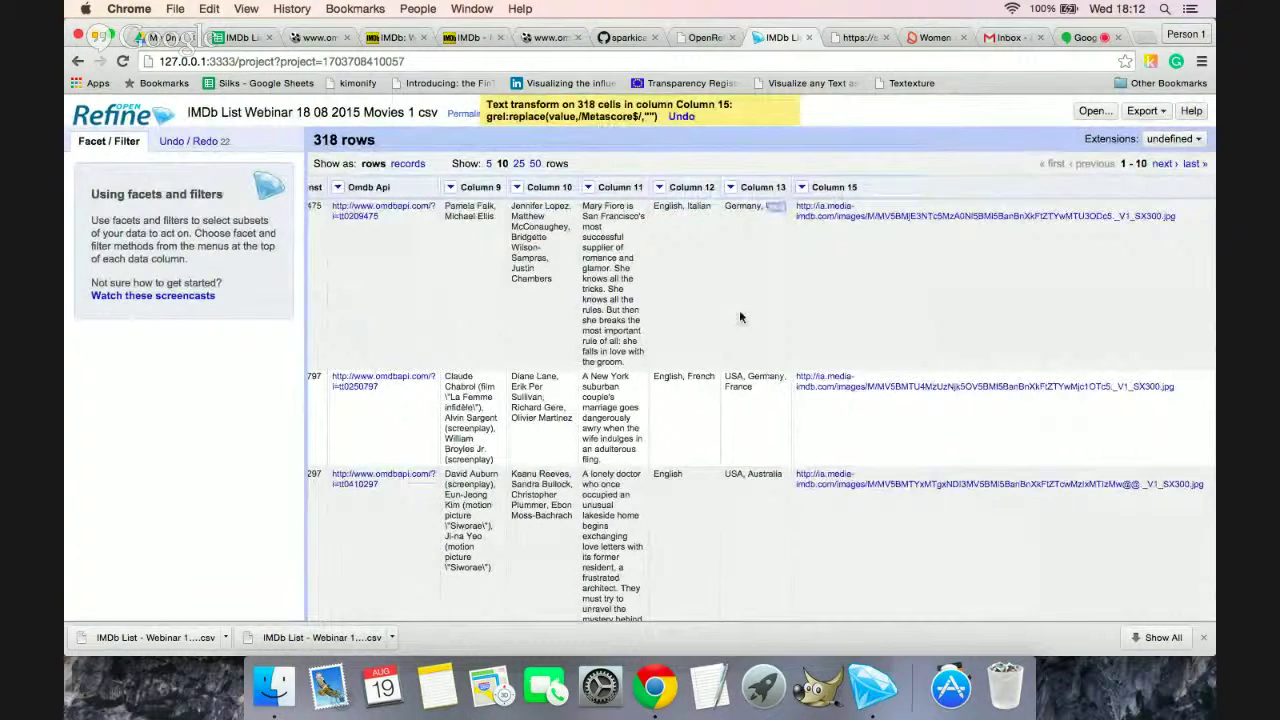
Step: Scroll the data table left until the Directors, Year and Genres columns are visible
{"action": "scroll", "coordinate": [620, 310], "scroll_direction": "left", "scroll_amount": 1}
{"action": "scroll", "coordinate": [518, 304], "scroll_direction": "left", "scroll_amount": 2}
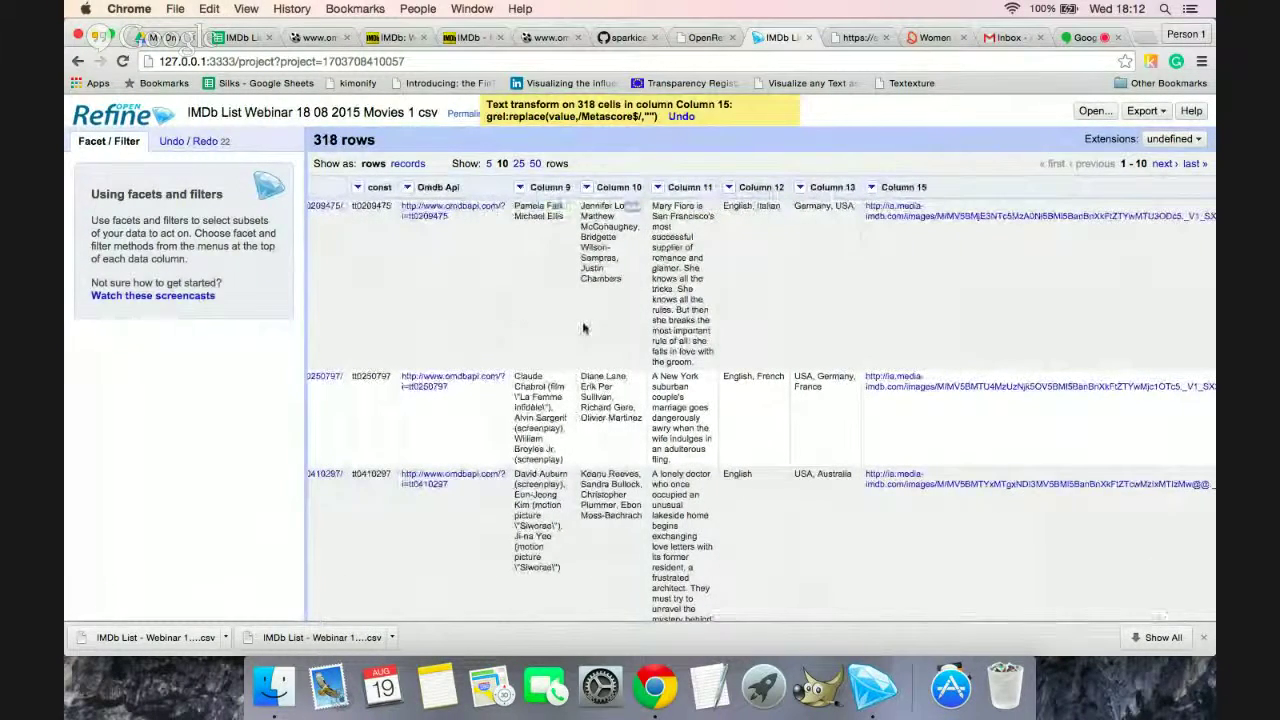
{"action": "scroll", "coordinate": [531, 330], "scroll_direction": "left", "scroll_amount": 12}
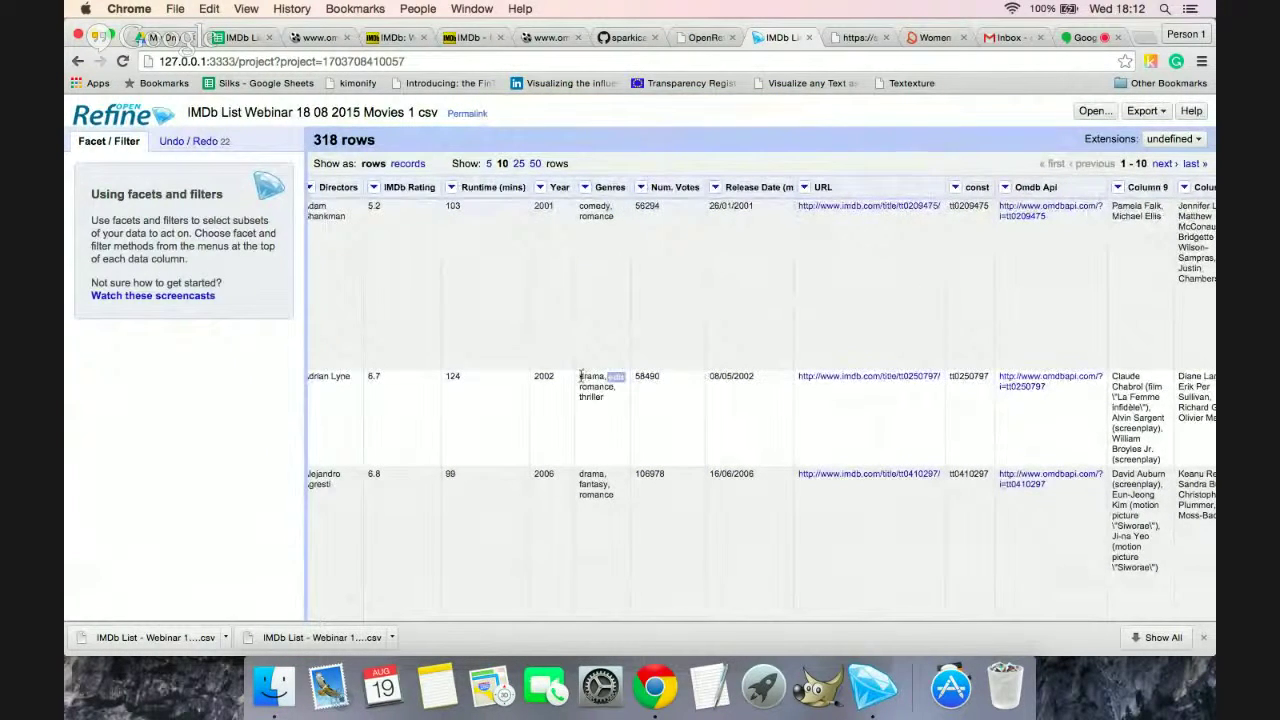
Step: Apply the To titlecase transform to Genres so 317 cells read like 'Comedy, Romance'
{"action": "left_click", "coordinate": [585, 190]}
{"action": "mouse_move", "coordinate": [621, 252]}
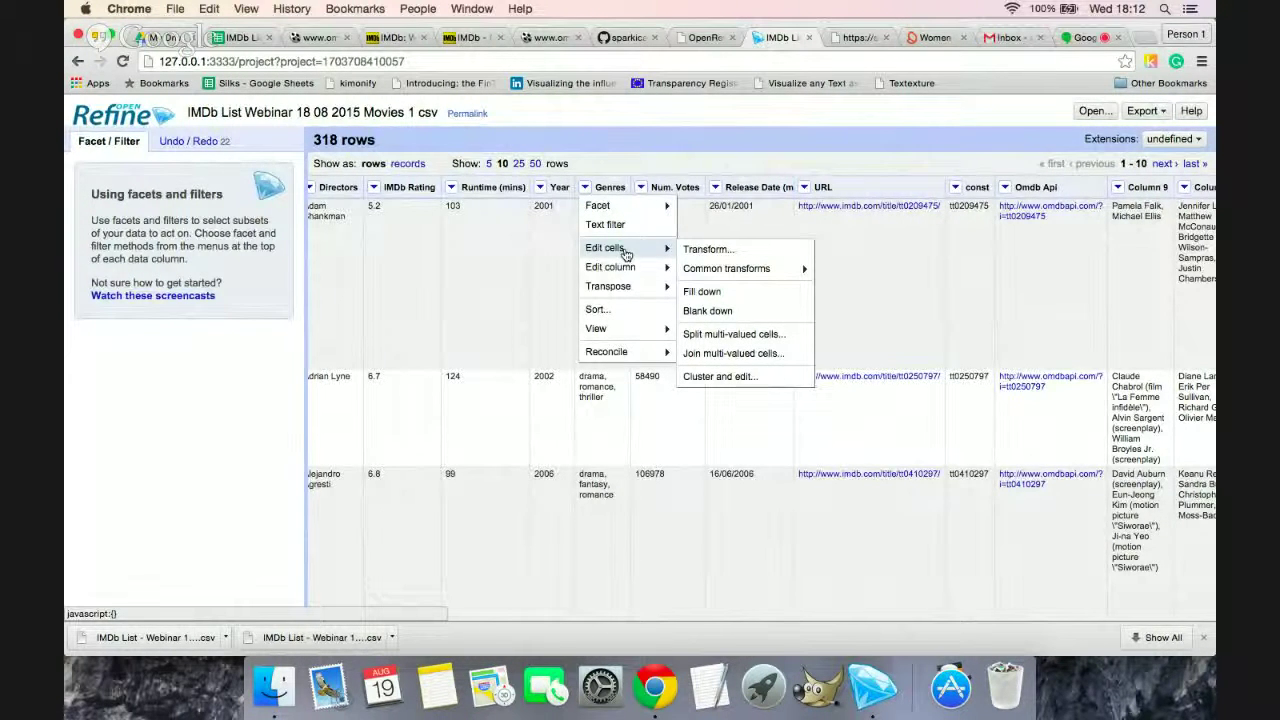
{"action": "mouse_move", "coordinate": [698, 277]}
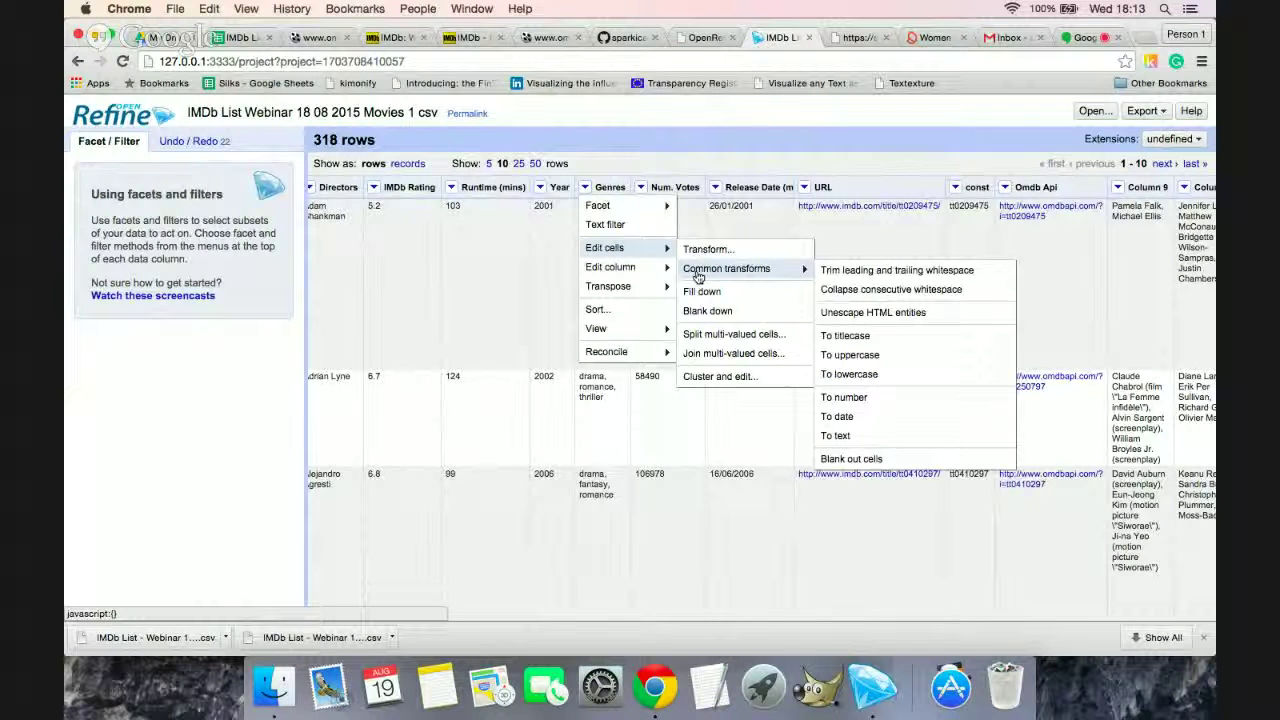
{"action": "left_click", "coordinate": [878, 345]}
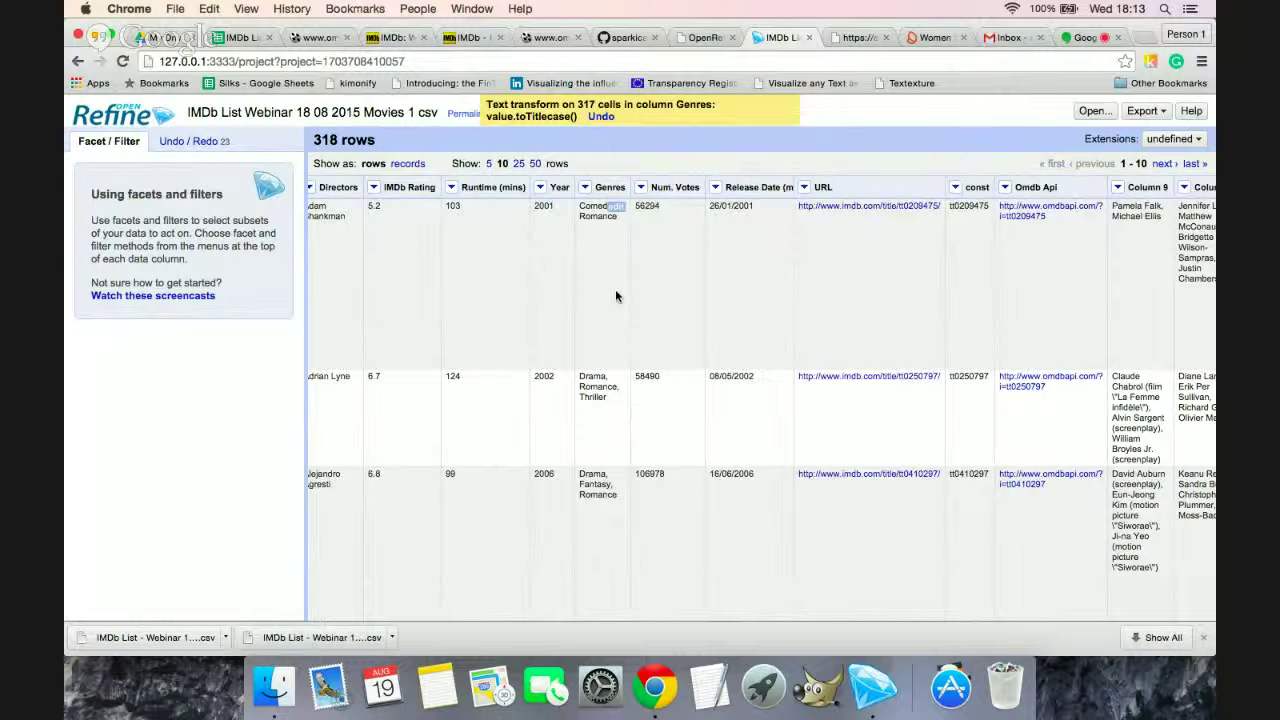
{"action": "scroll", "coordinate": [615, 292], "scroll_direction": "left", "scroll_amount": 5}
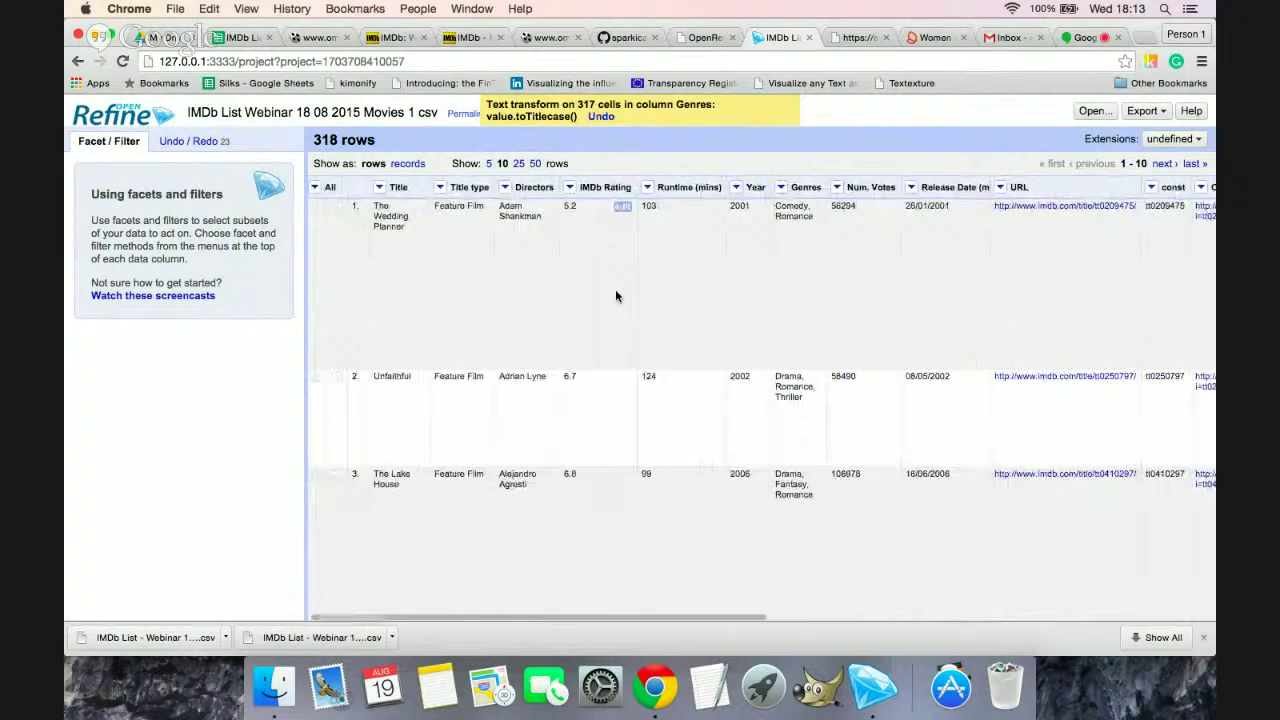
Step: Add a text facet on the Directors column
{"action": "left_click", "coordinate": [506, 190]}
{"action": "mouse_move", "coordinate": [590, 206]}
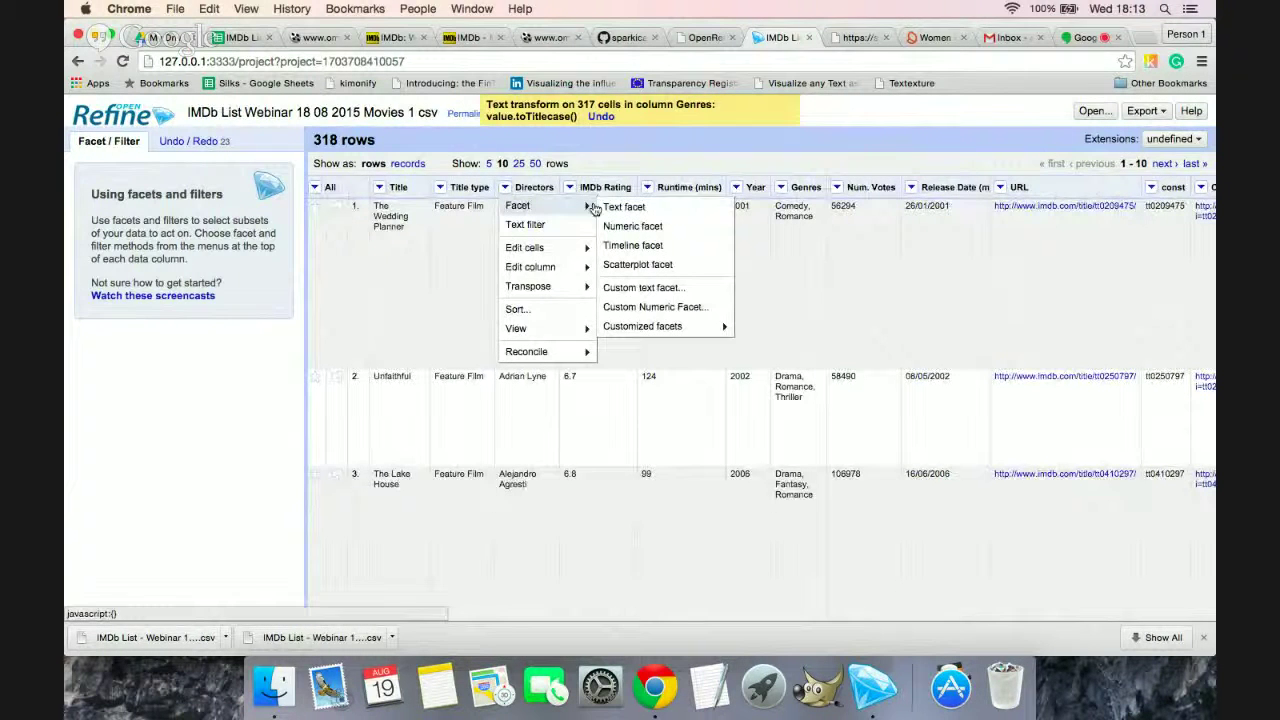
{"action": "left_click", "coordinate": [607, 209]}
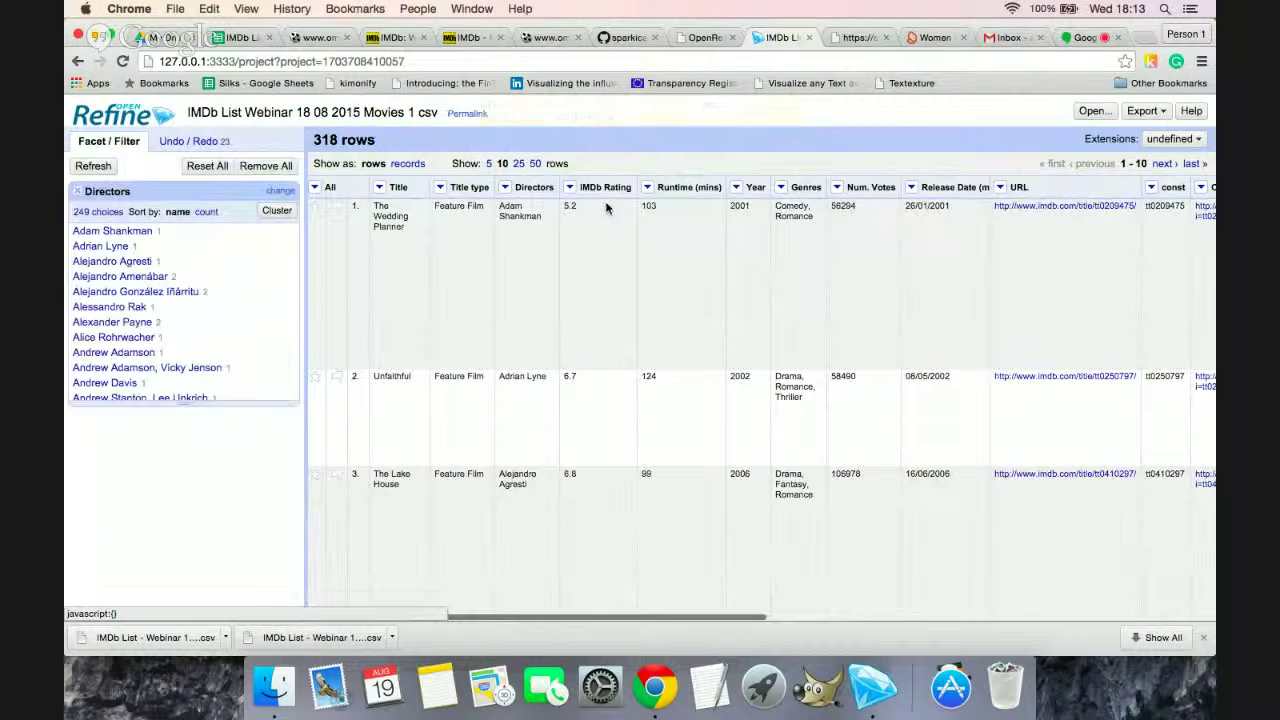
{"action": "left_click", "coordinate": [506, 190]}
{"action": "mouse_move", "coordinate": [520, 207]}
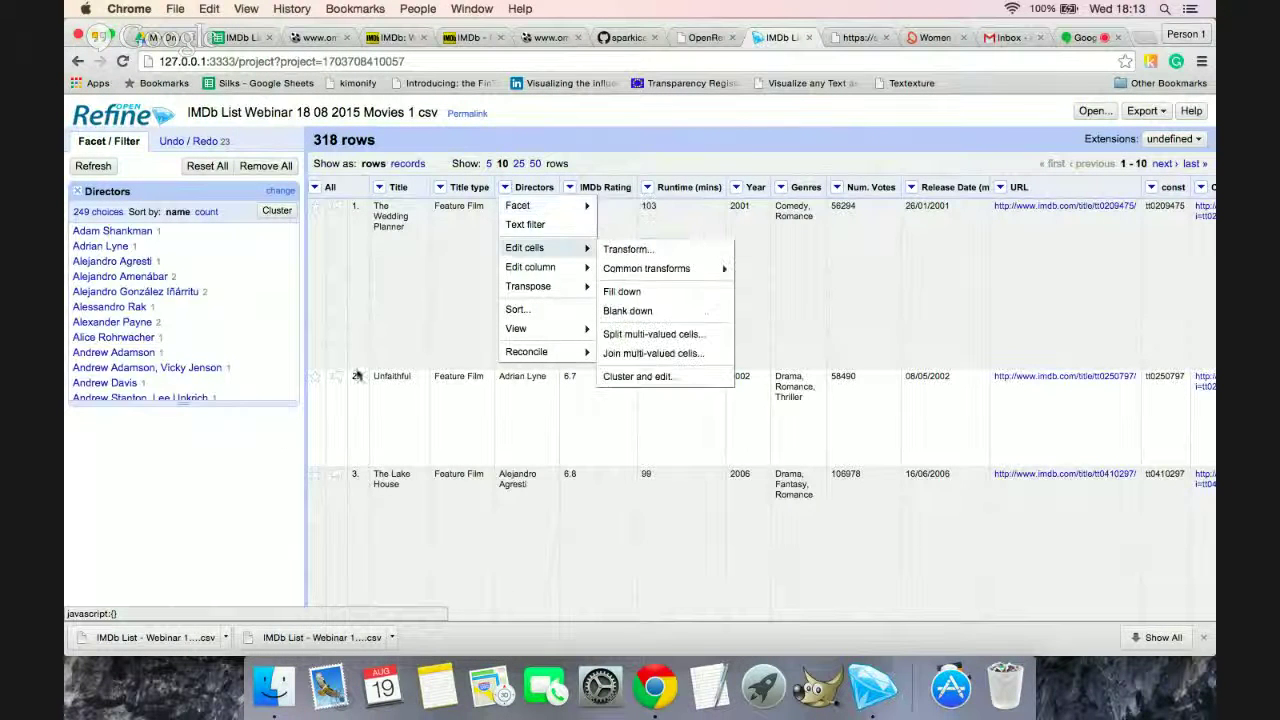
{"action": "left_click", "coordinate": [270, 440]}
Step: Scroll through the 249 director choices and their counts in the Directors facet
{"action": "scroll", "coordinate": [200, 240], "scroll_direction": "down", "scroll_amount": 3}
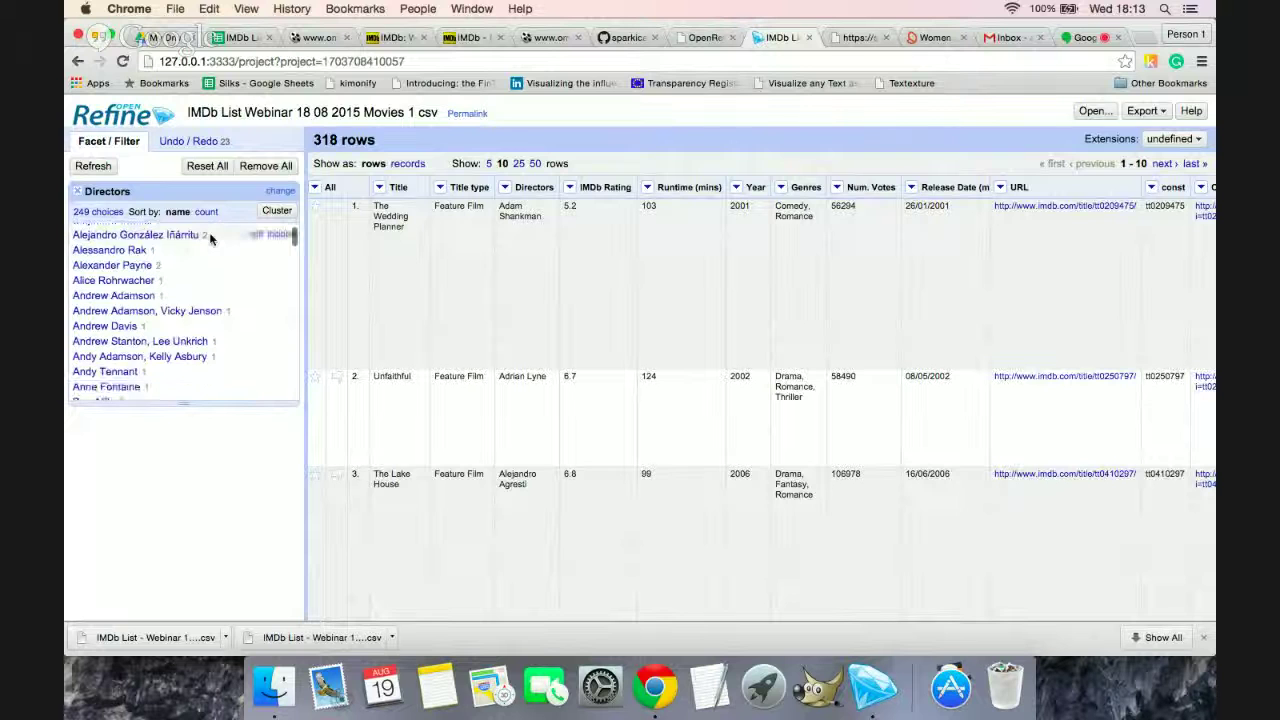
{"action": "scroll", "coordinate": [204, 310], "scroll_direction": "down", "scroll_amount": 2}
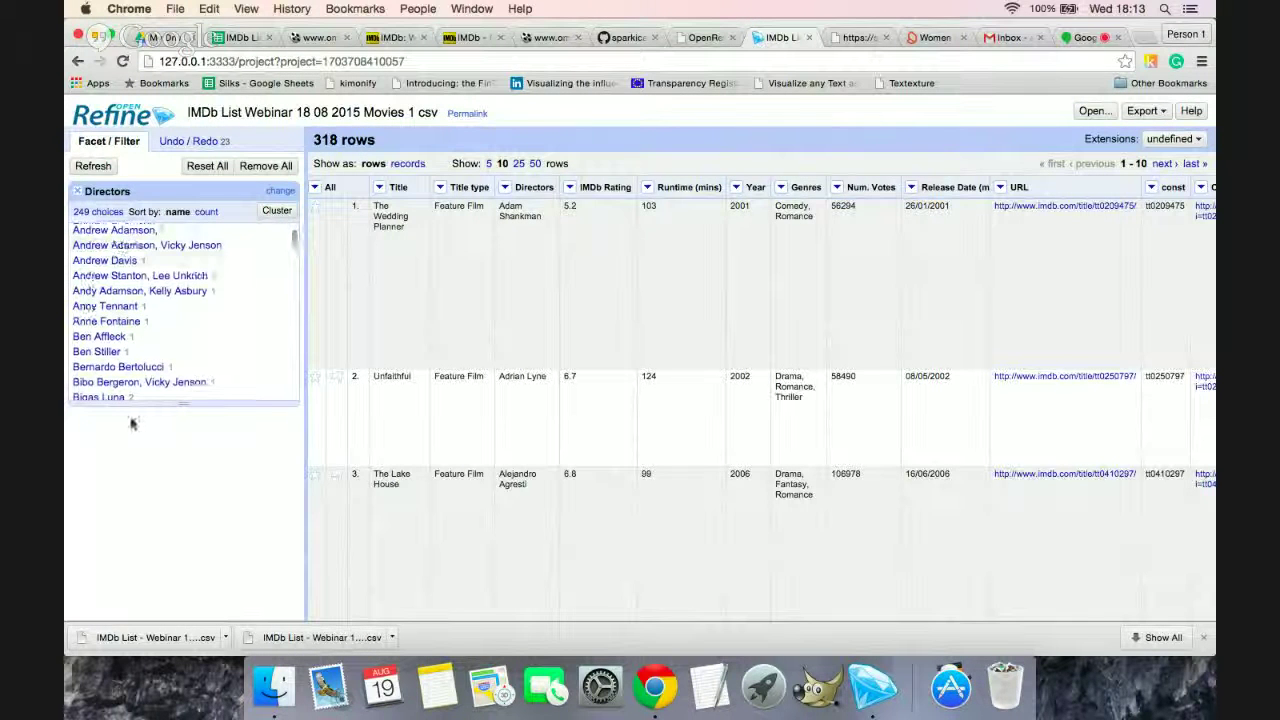
{"action": "scroll", "coordinate": [202, 266], "scroll_direction": "down", "scroll_amount": 3}
{"action": "scroll", "coordinate": [200, 273], "scroll_direction": "down", "scroll_amount": 2}
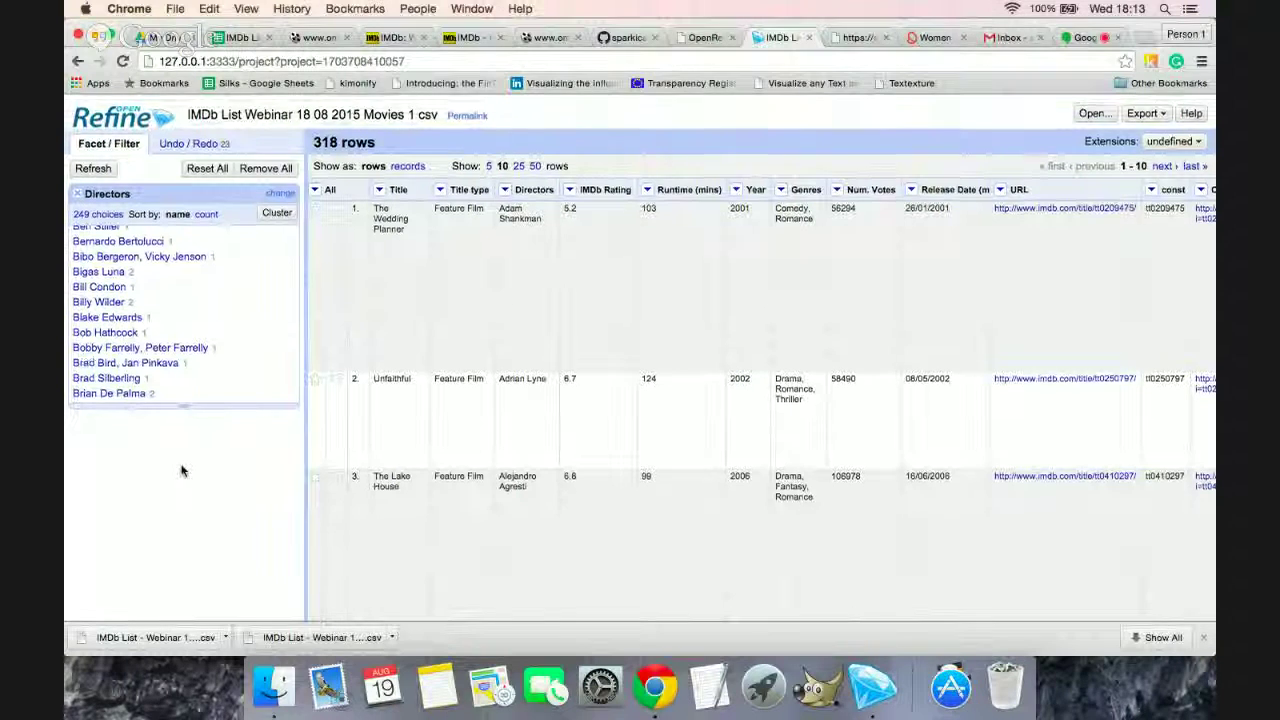
{"action": "right_click", "coordinate": [182, 464]}
{"action": "double_click", "coordinate": [110, 482]}
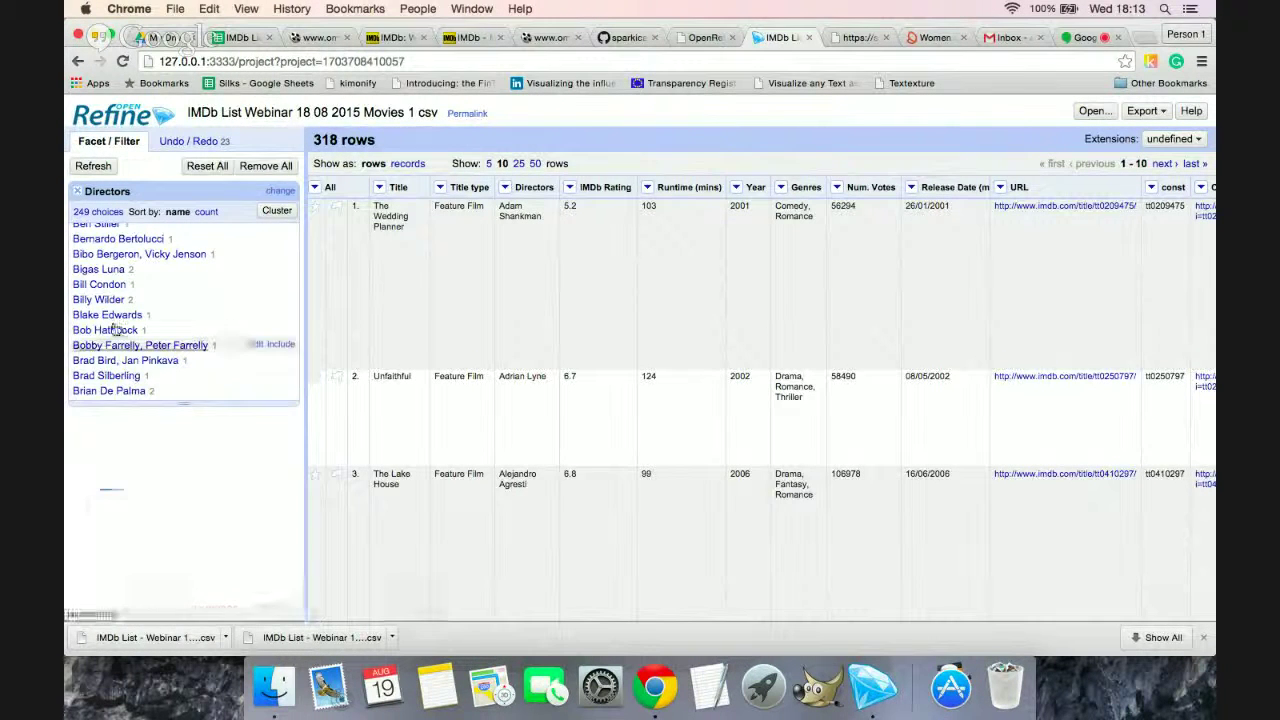
{"action": "left_click", "coordinate": [135, 461]}
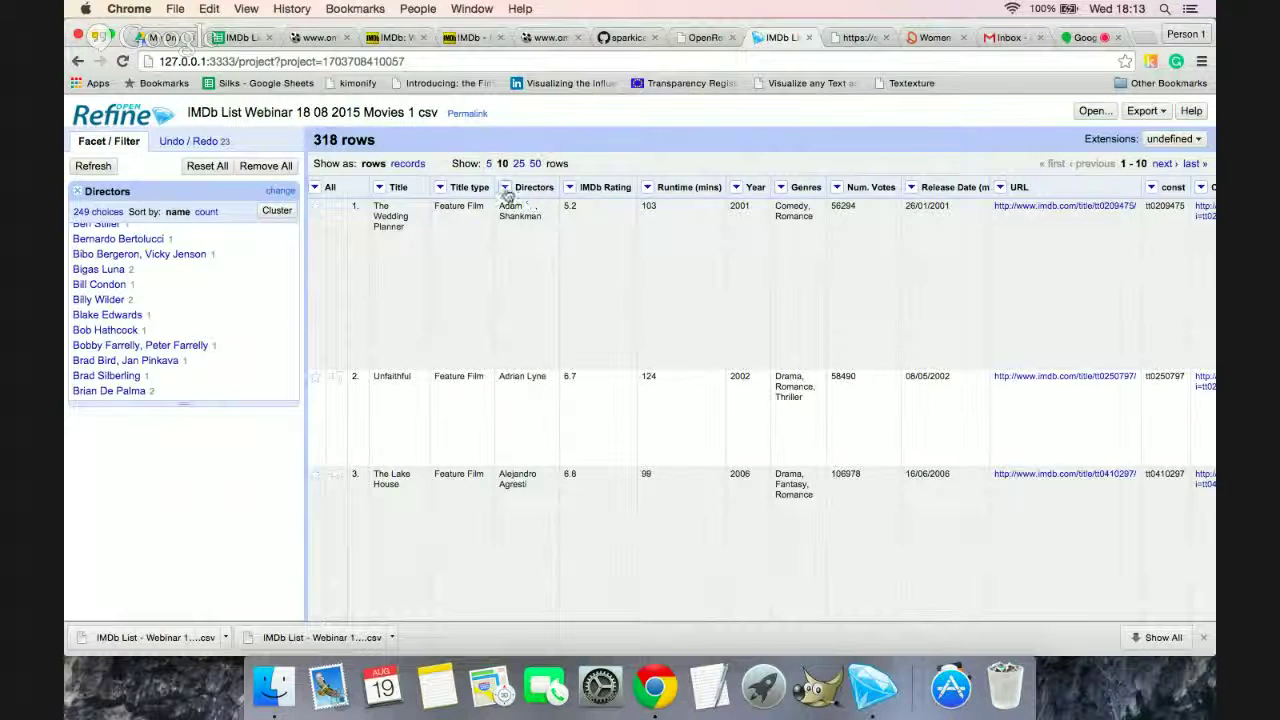
Step: Split multi-valued Directors cells on the separator, giving 366 rows
{"action": "left_click", "coordinate": [506, 189]}
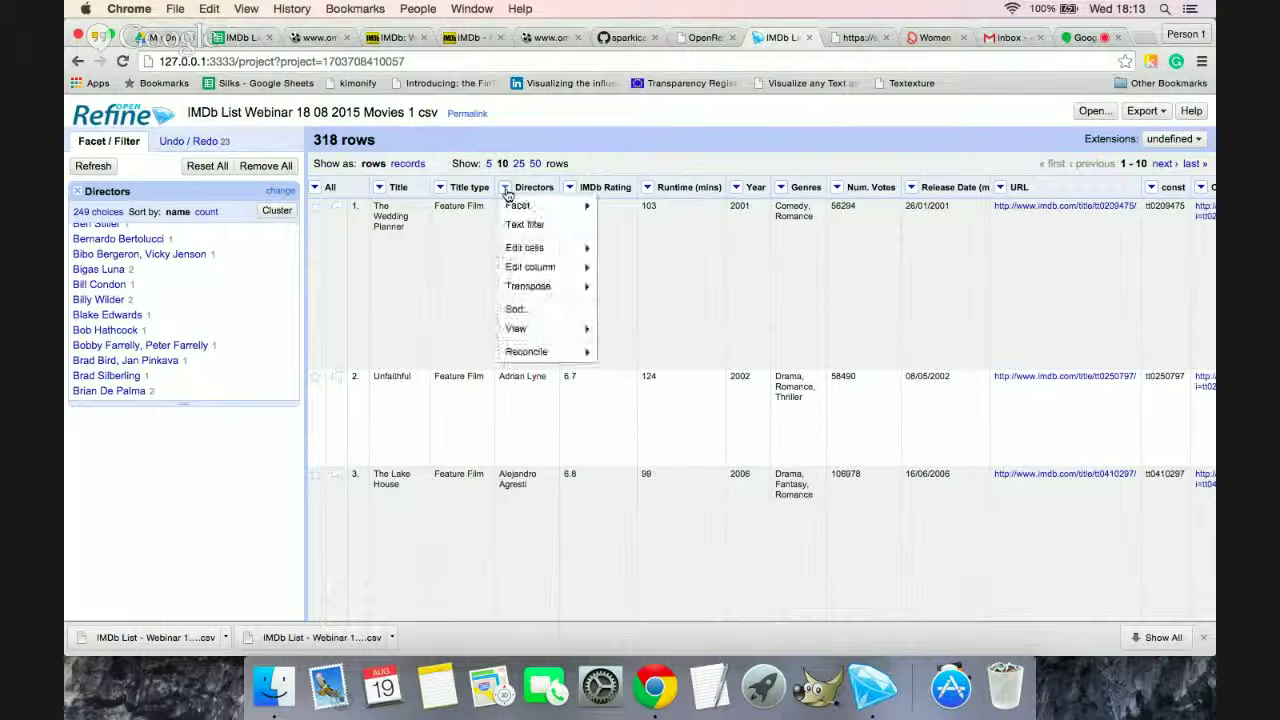
{"action": "mouse_move", "coordinate": [545, 248]}
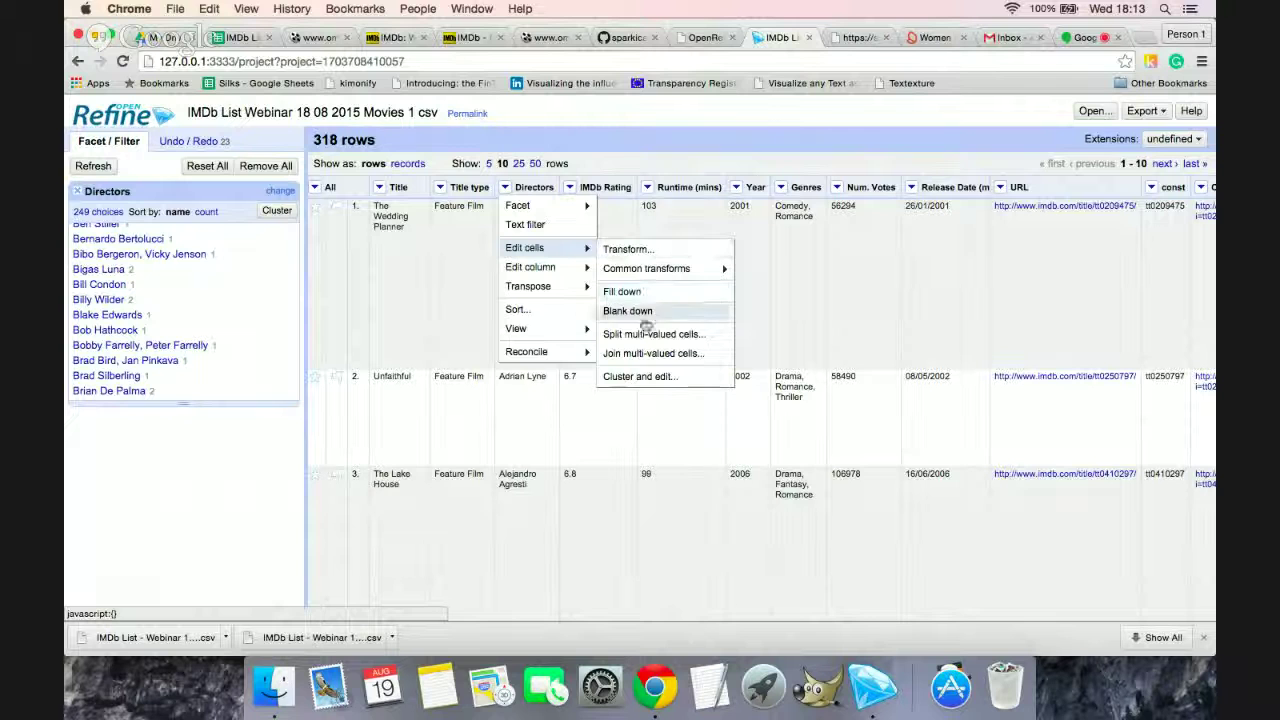
{"action": "left_click", "coordinate": [692, 336]}
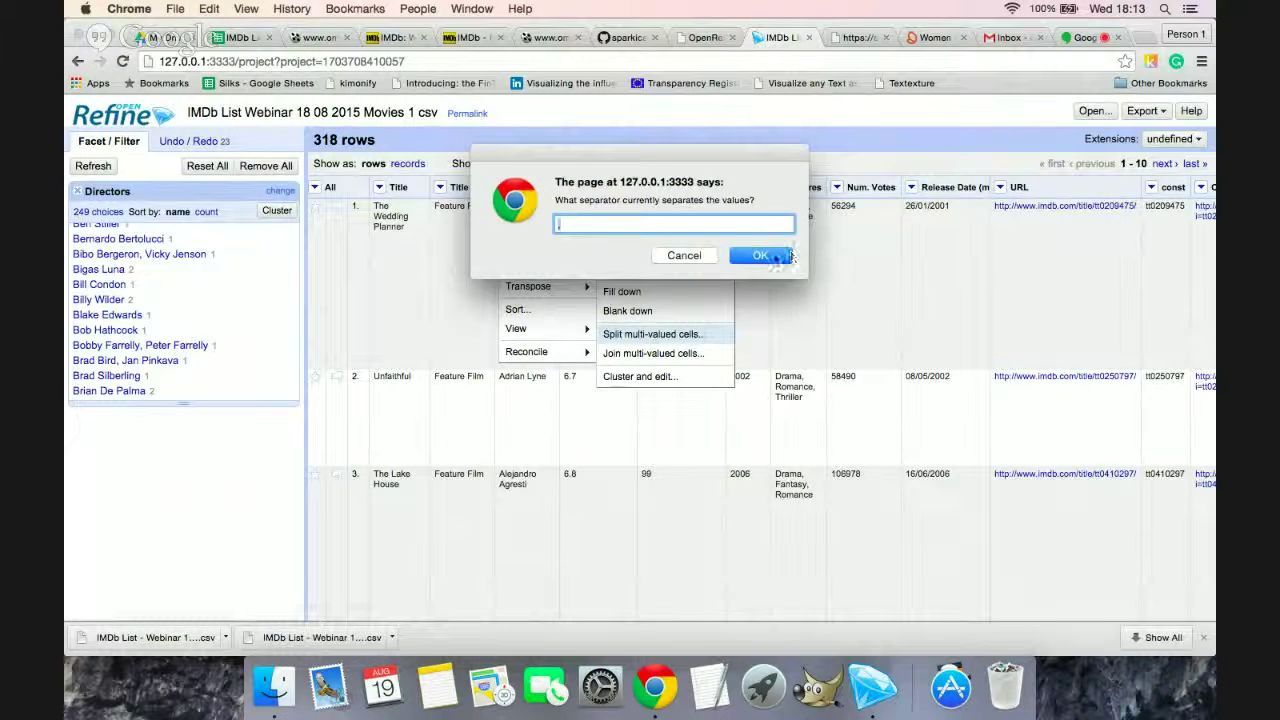
{"action": "left_click", "coordinate": [773, 258]}
Step: Browse the 273 director choices and filter to the misspelled 'Woody Alen' entry
{"action": "scroll", "coordinate": [204, 254], "scroll_direction": "down", "scroll_amount": 3}
{"action": "scroll", "coordinate": [204, 258], "scroll_direction": "up", "scroll_amount": 8}
{"action": "scroll", "coordinate": [210, 262], "scroll_direction": "down", "scroll_amount": 15}
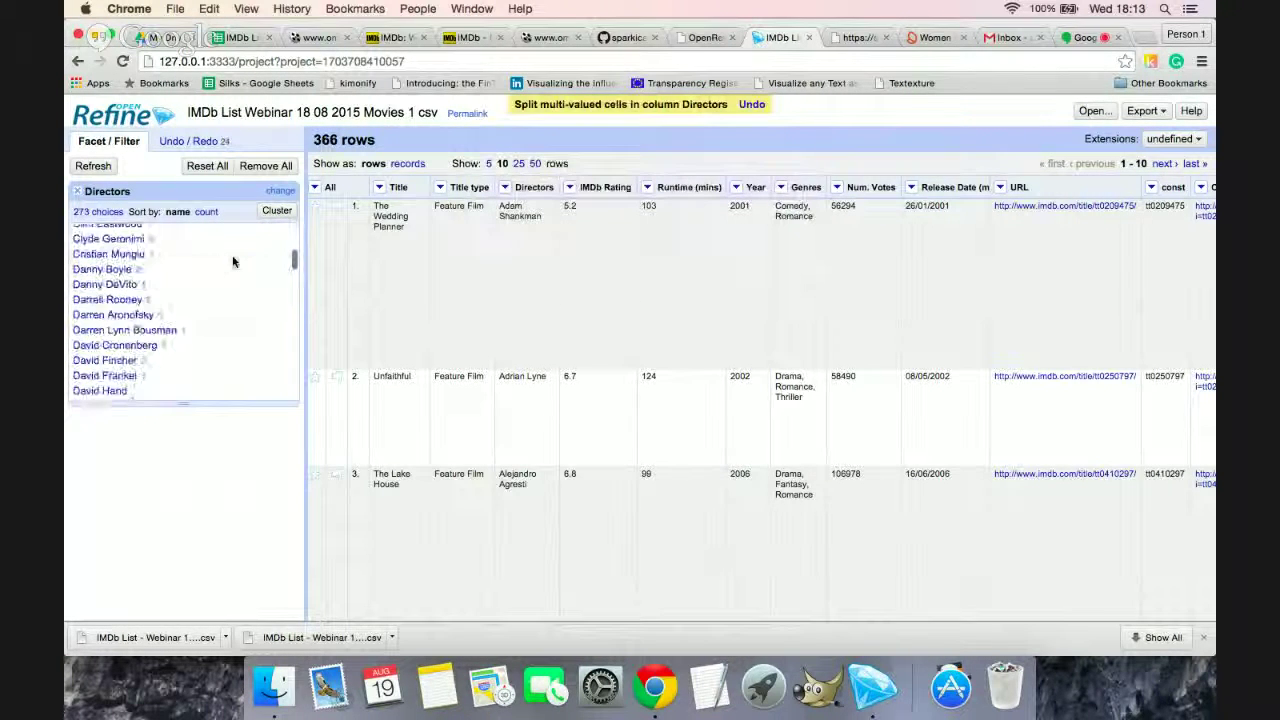
{"action": "scroll", "coordinate": [232, 262], "scroll_direction": "down", "scroll_amount": 15}
{"action": "scroll", "coordinate": [232, 280], "scroll_direction": "up", "scroll_amount": 2}
{"action": "scroll", "coordinate": [232, 289], "scroll_direction": "down", "scroll_amount": 2}
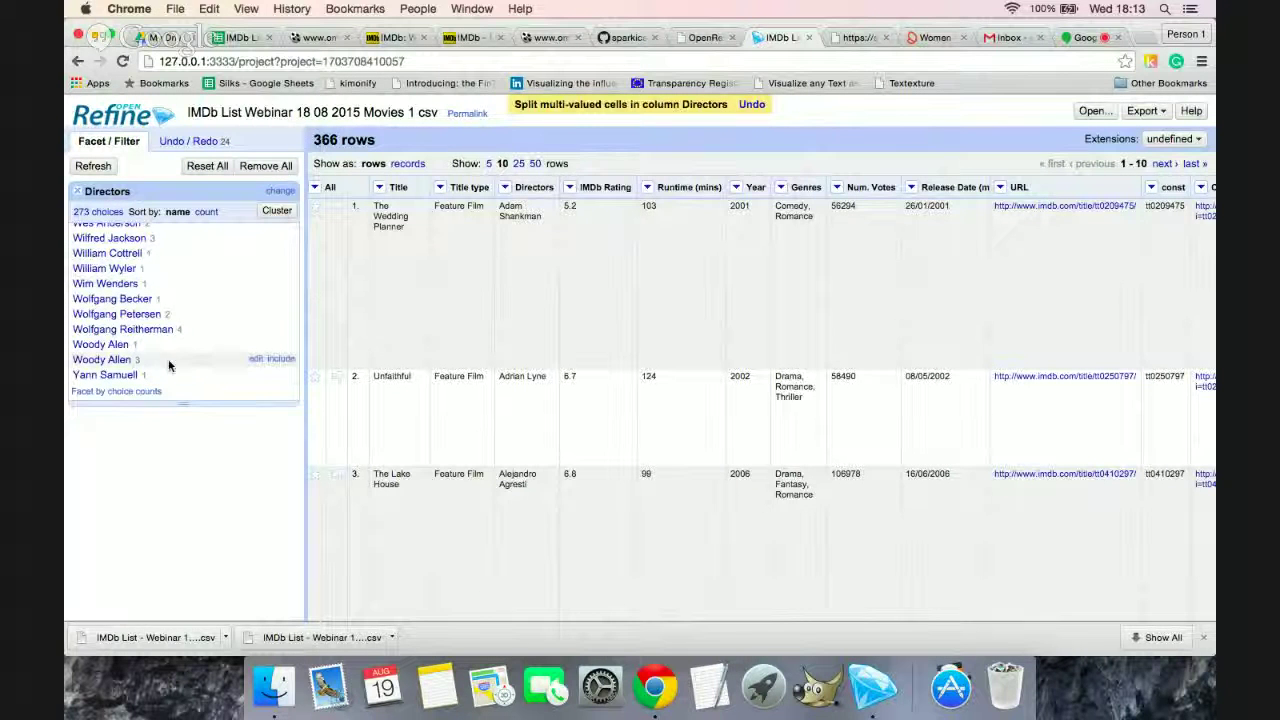
{"action": "mouse_move", "coordinate": [120, 361]}
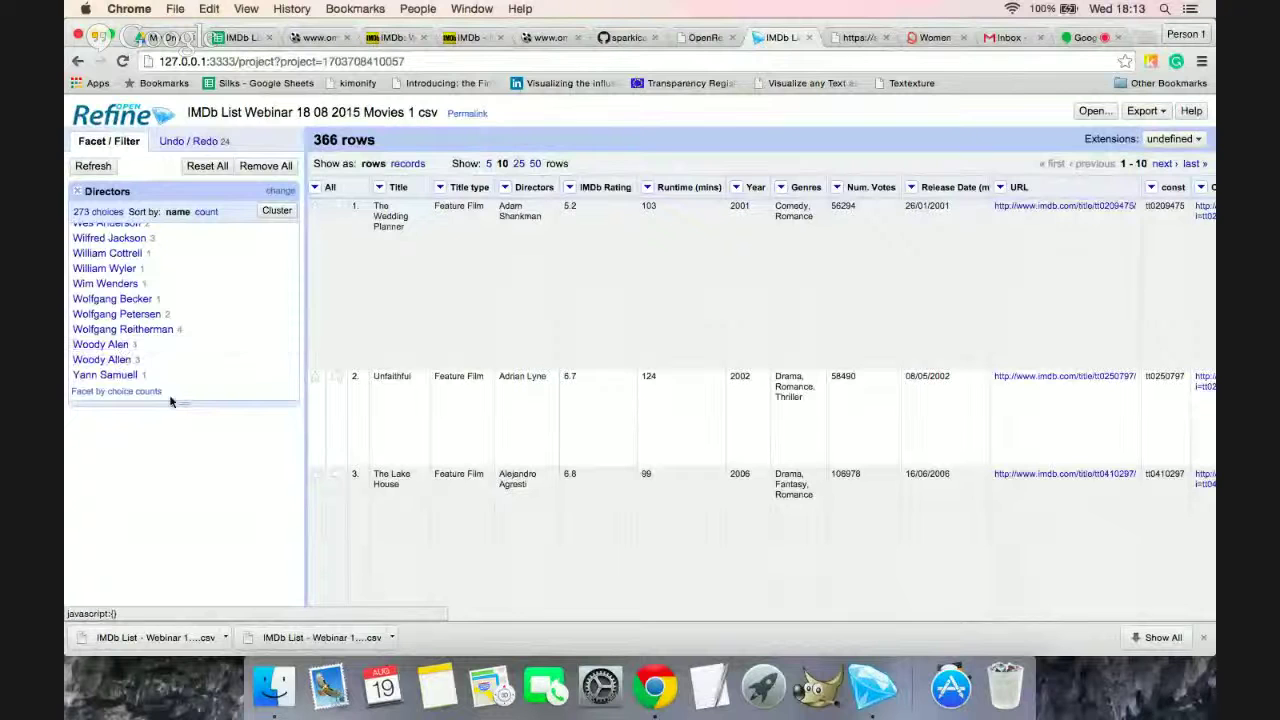
{"action": "mouse_move", "coordinate": [204, 346]}
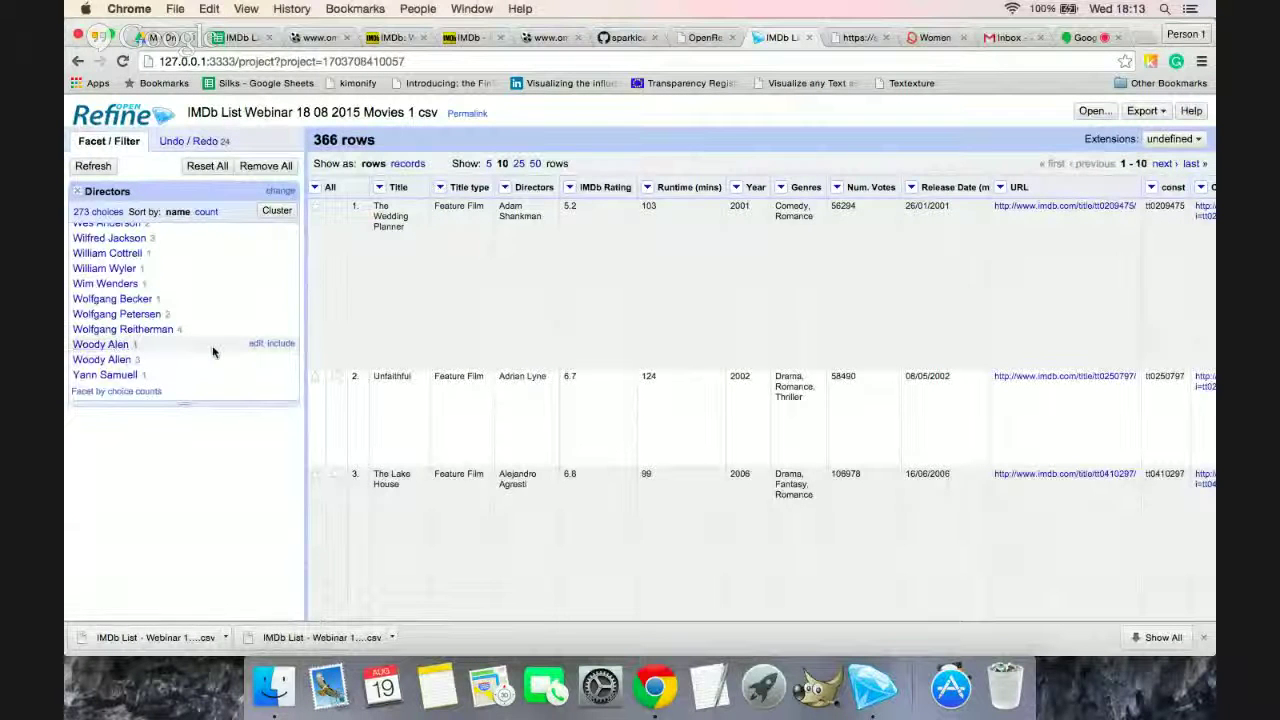
{"action": "left_click", "coordinate": [115, 344]}
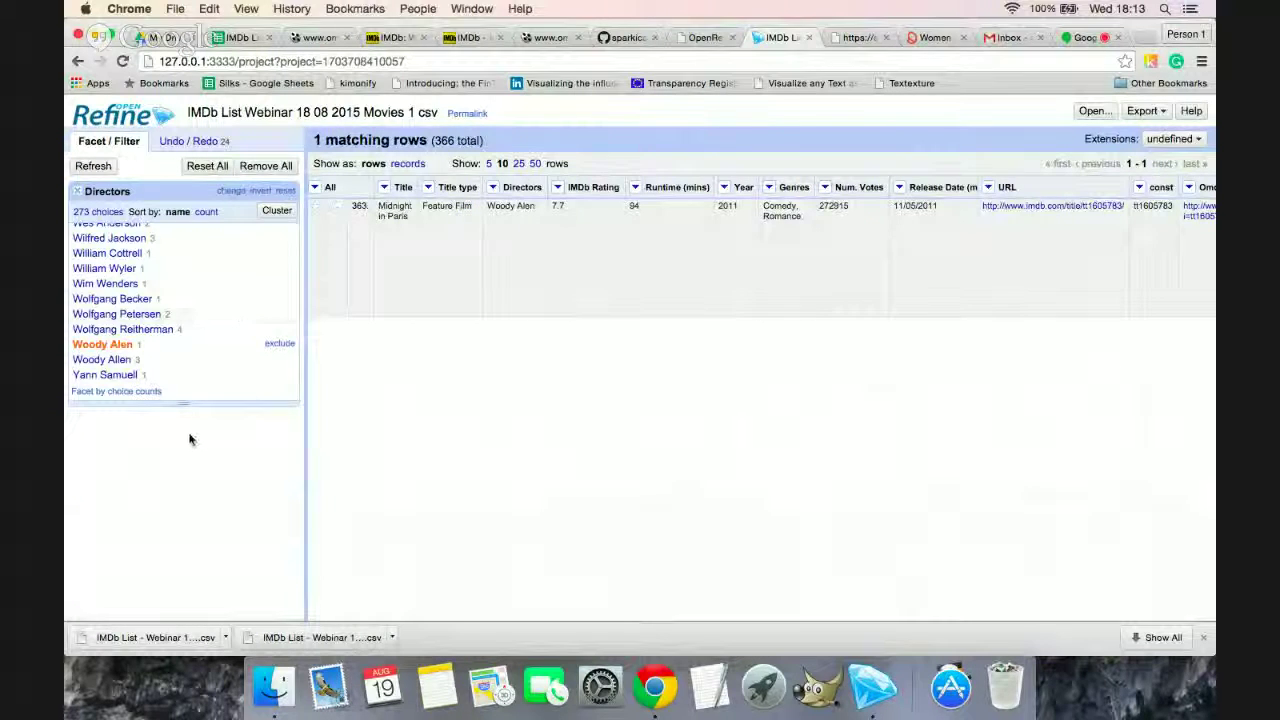
Step: Deselect 'Woody Alen' in the Directors facet so all 366 rows show again
{"action": "scroll", "coordinate": [232, 338], "scroll_direction": "up", "scroll_amount": 3}
{"action": "scroll", "coordinate": [232, 338], "scroll_direction": "down", "scroll_amount": 3}
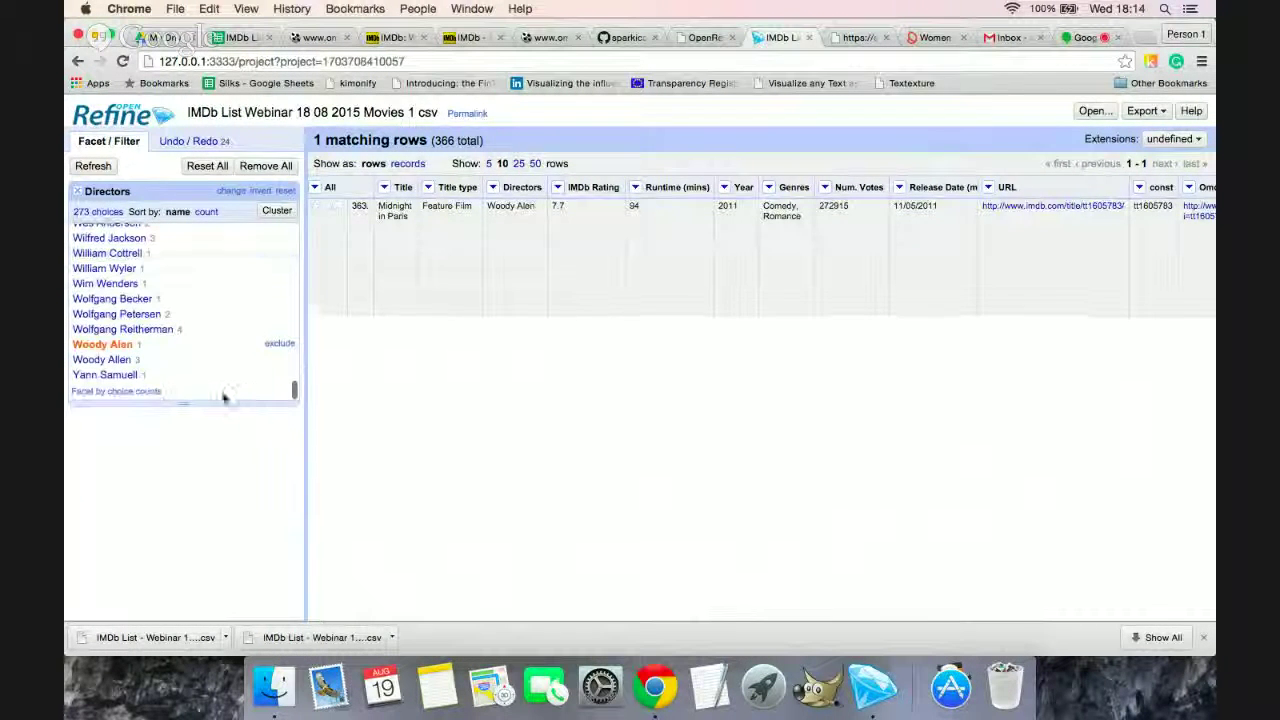
{"action": "left_click", "coordinate": [280, 344]}
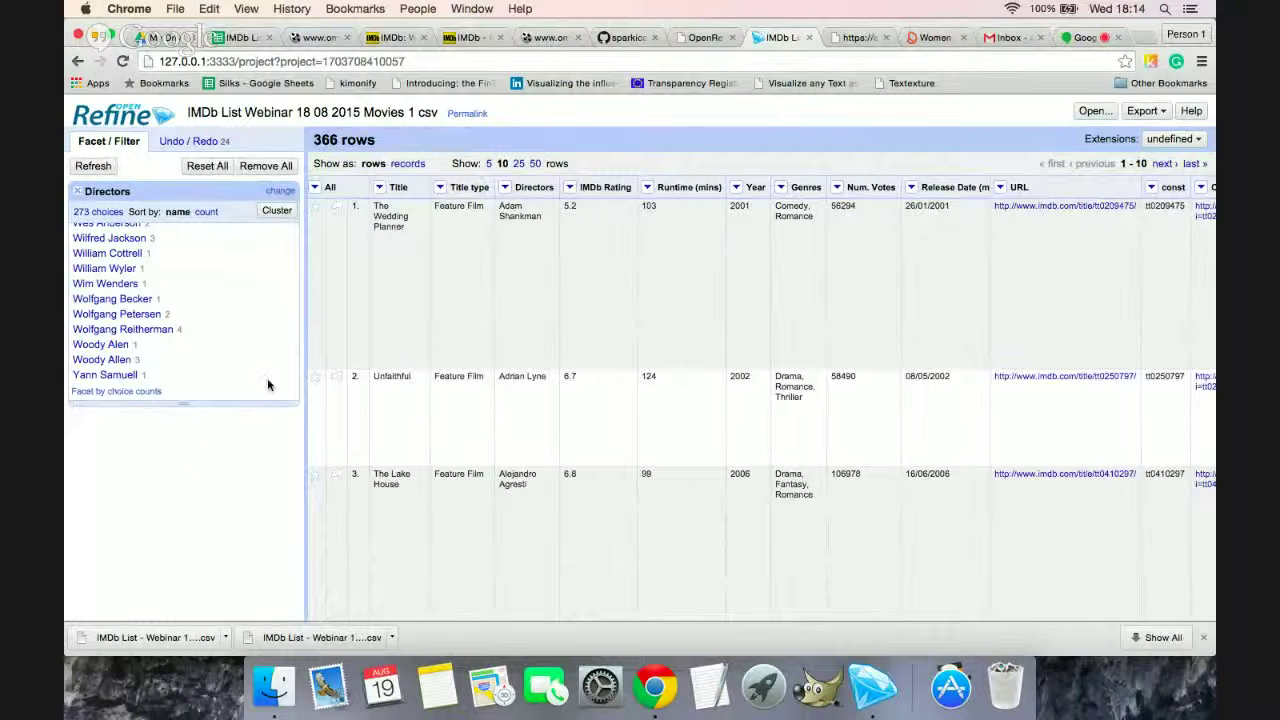
{"action": "scroll", "coordinate": [240, 360], "scroll_direction": "up", "scroll_amount": 5}
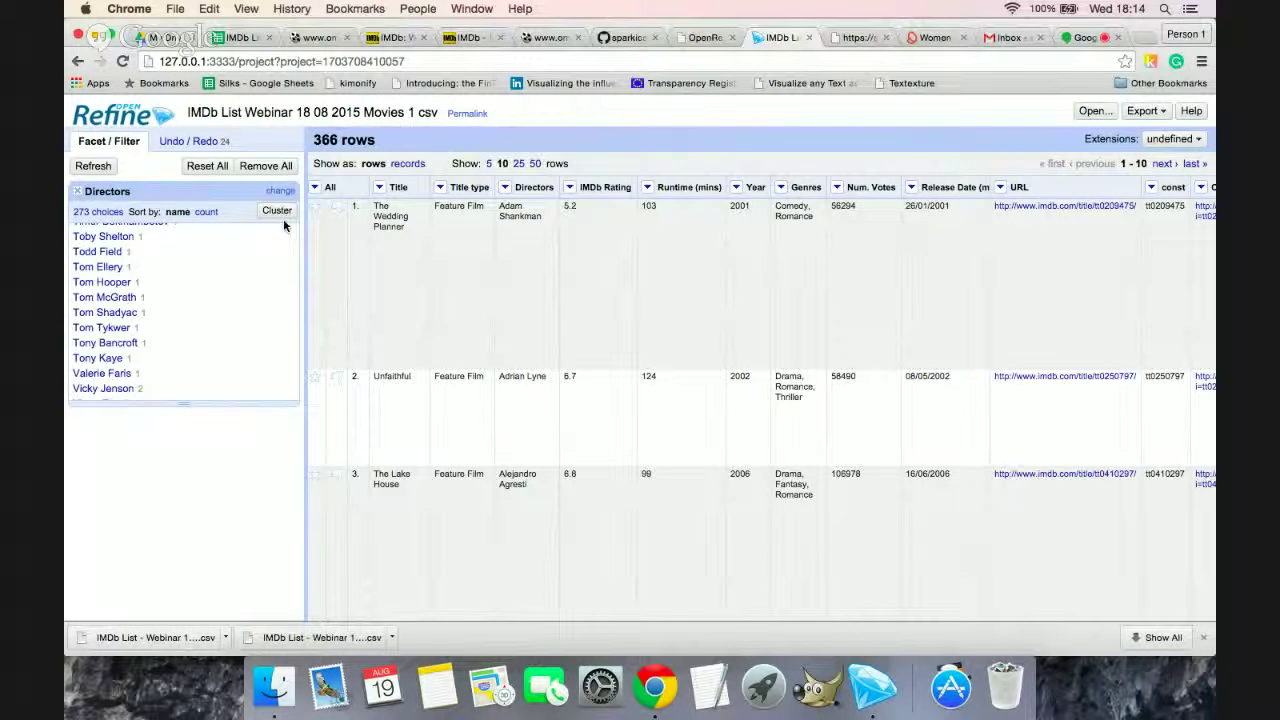
{"action": "scroll", "coordinate": [206, 337], "scroll_direction": "up", "scroll_amount": 10}
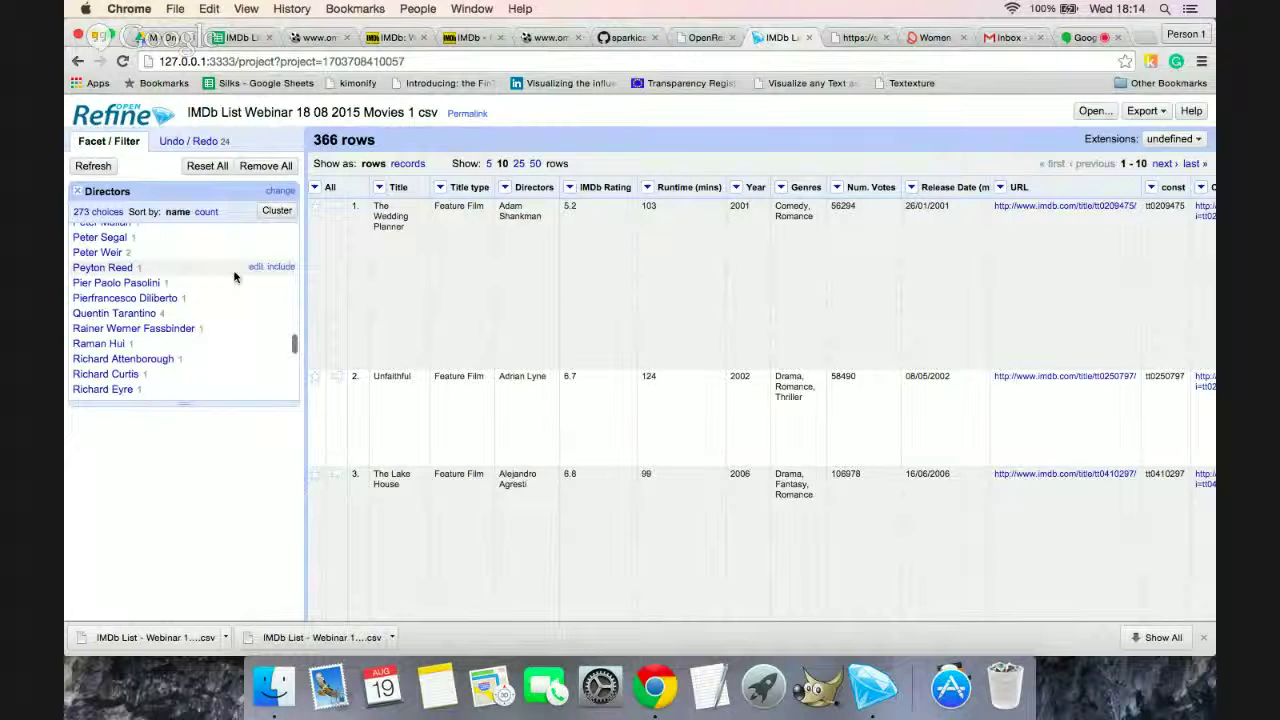
{"action": "left_click", "coordinate": [276, 212]}
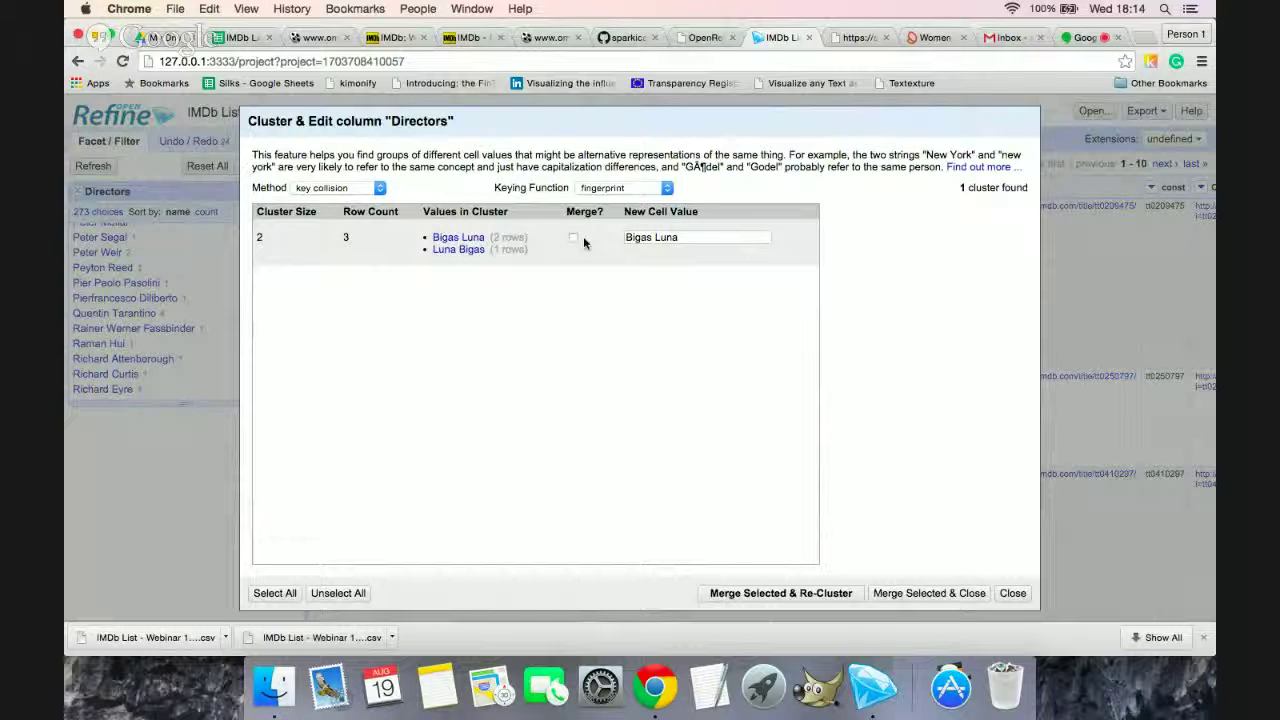
Step: Merge Bigas Luna/Luna Bigas, then merge the Gus Van Sant spellings using ngram-fingerprint
{"action": "left_click", "coordinate": [785, 596]}
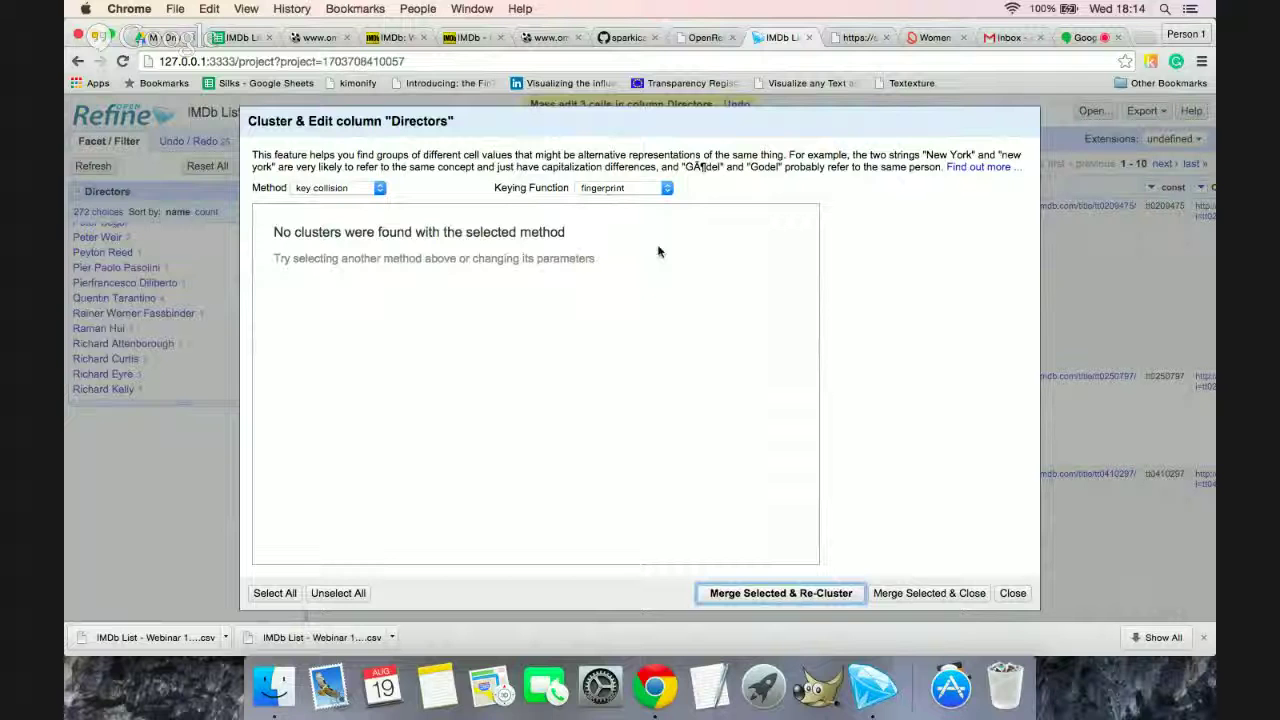
{"action": "left_click", "coordinate": [645, 191]}
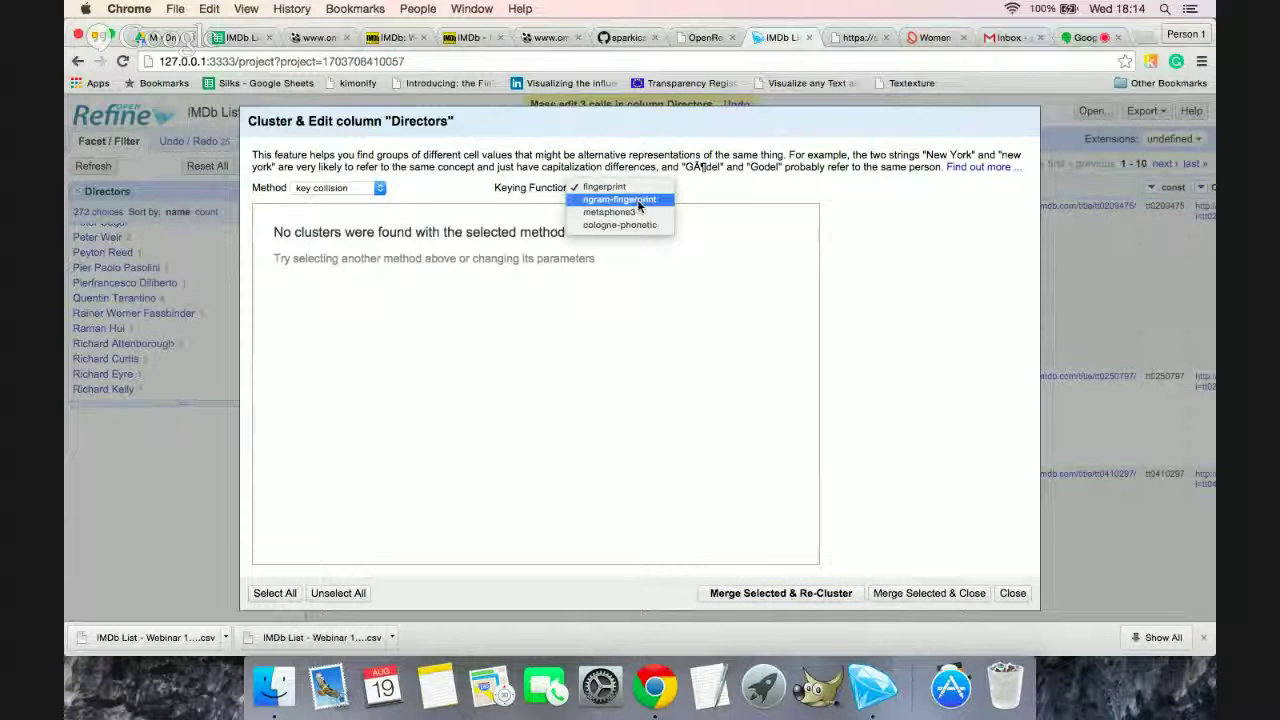
{"action": "left_click", "coordinate": [640, 200]}
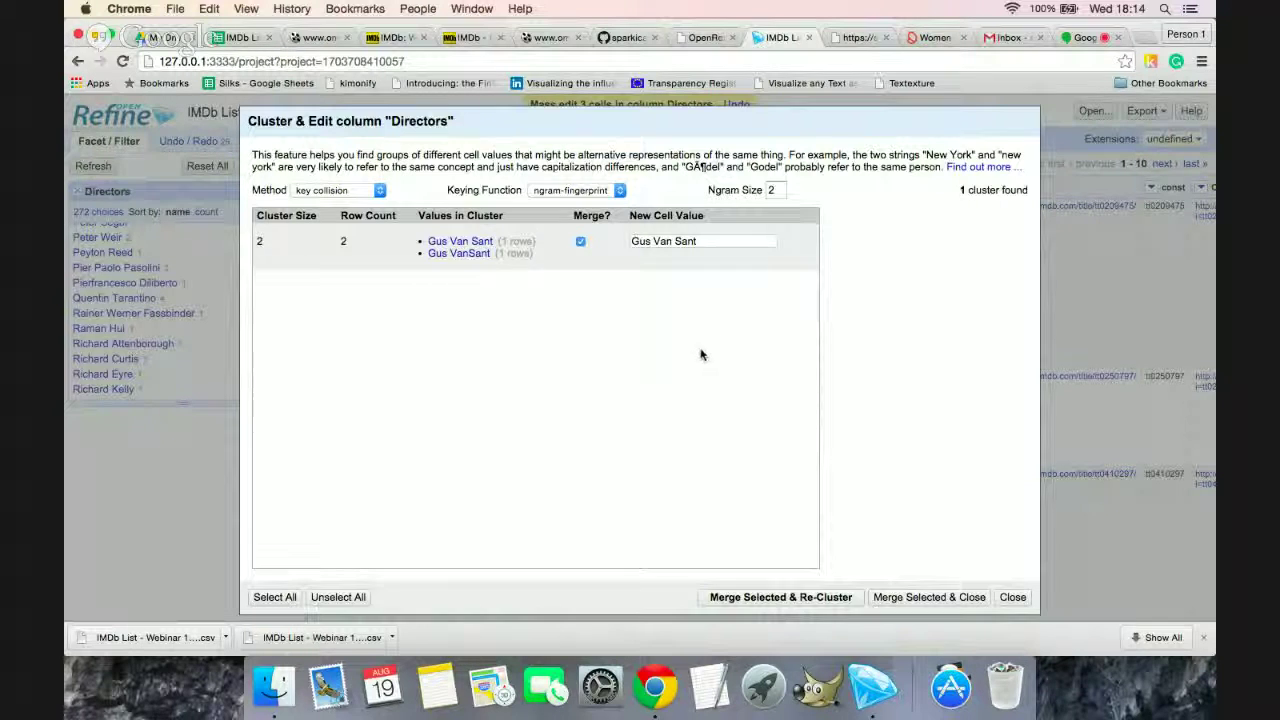
{"action": "left_click", "coordinate": [737, 596]}
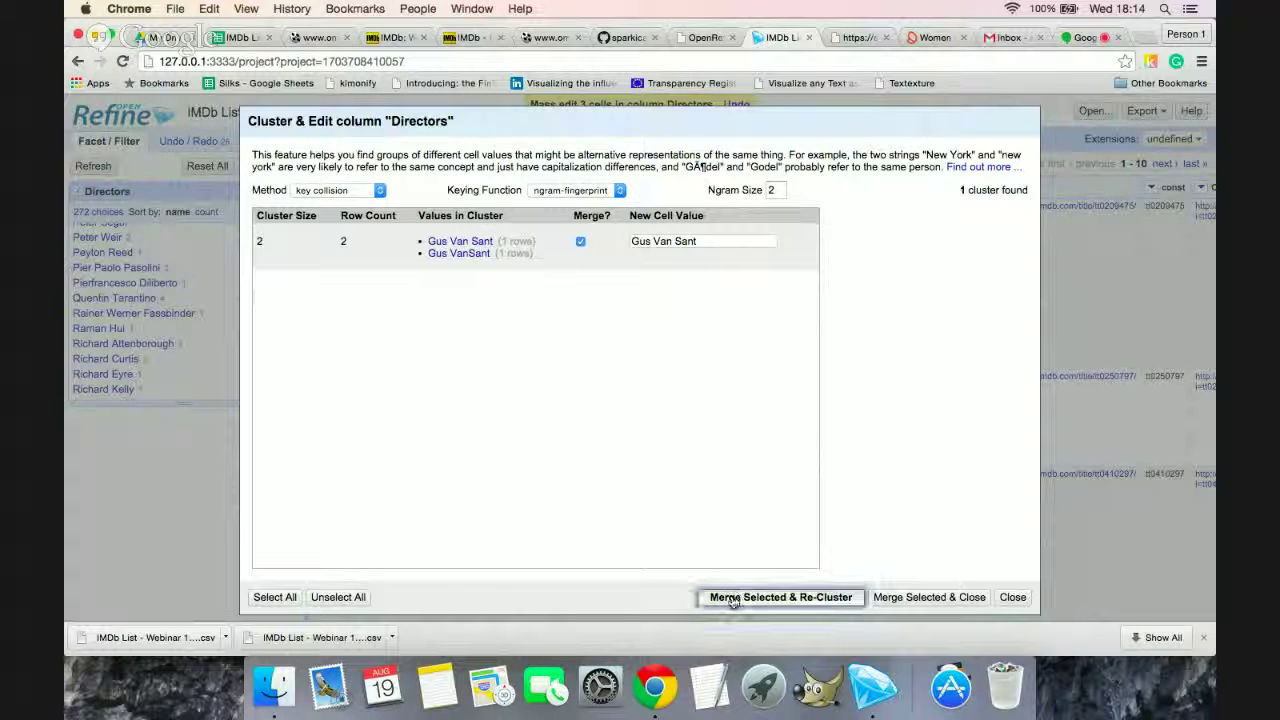
Step: Merge the two Woody Allen spellings with metaphone3, then try cologne-phonetic and nearest neighbor
{"action": "left_click", "coordinate": [610, 191]}
{"action": "left_click", "coordinate": [600, 202]}
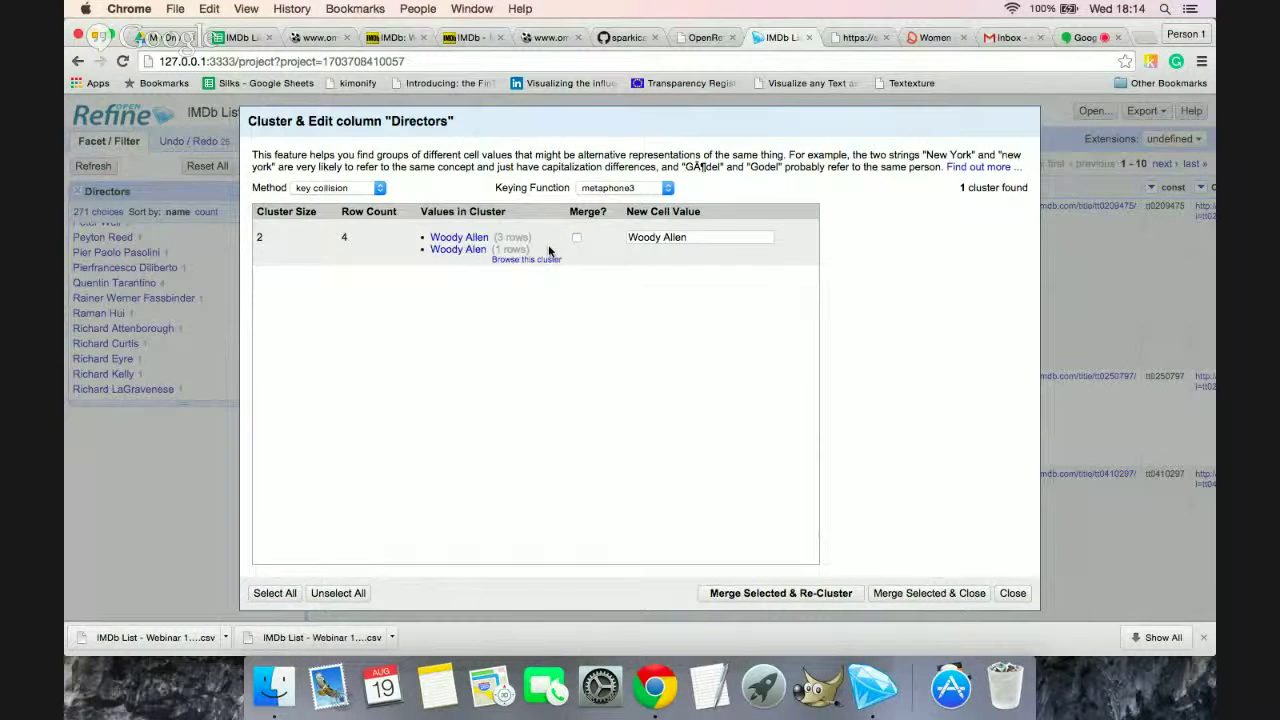
{"action": "left_click", "coordinate": [577, 240]}
{"action": "left_click", "coordinate": [731, 597]}
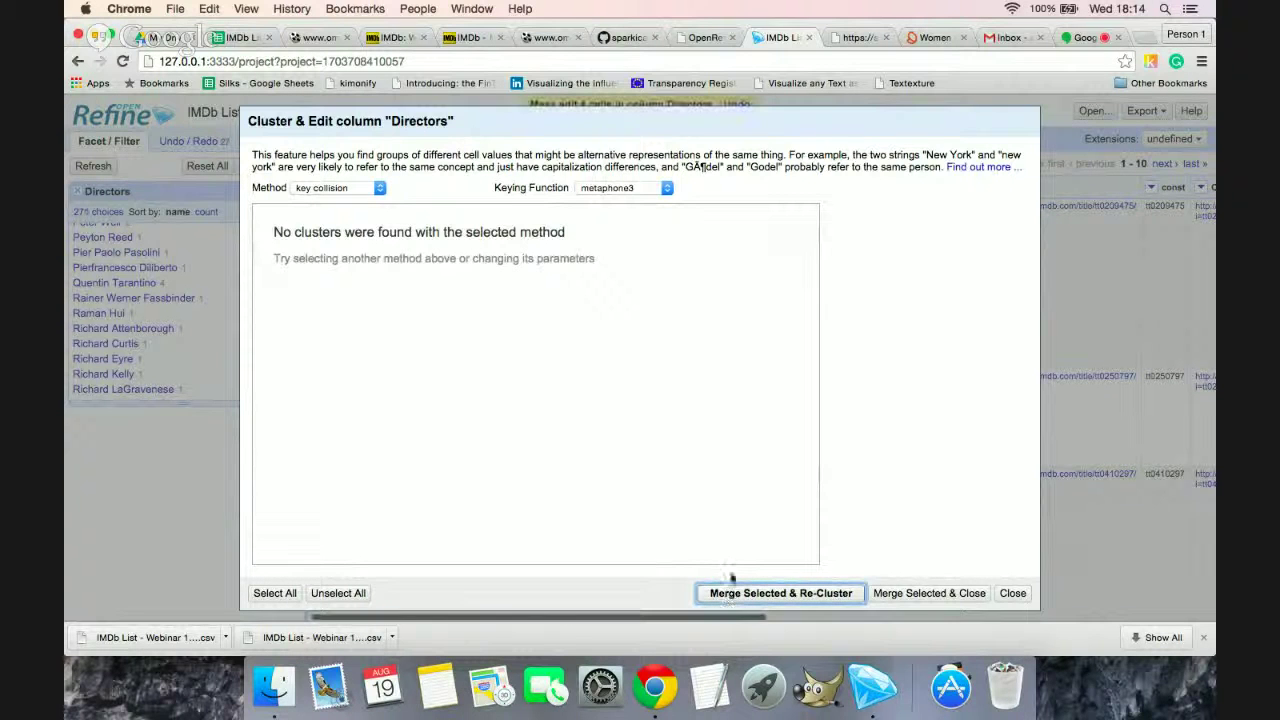
{"action": "left_click", "coordinate": [659, 189]}
{"action": "left_click", "coordinate": [615, 200]}
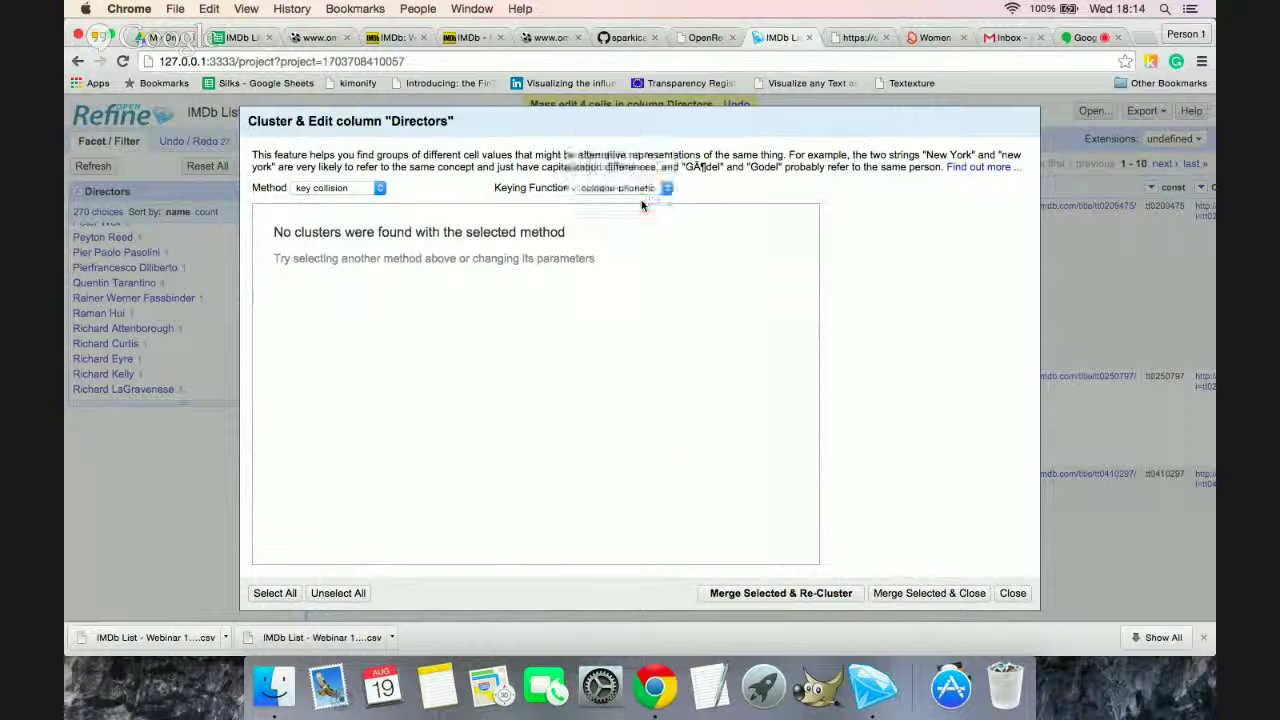
{"action": "left_click", "coordinate": [367, 187]}
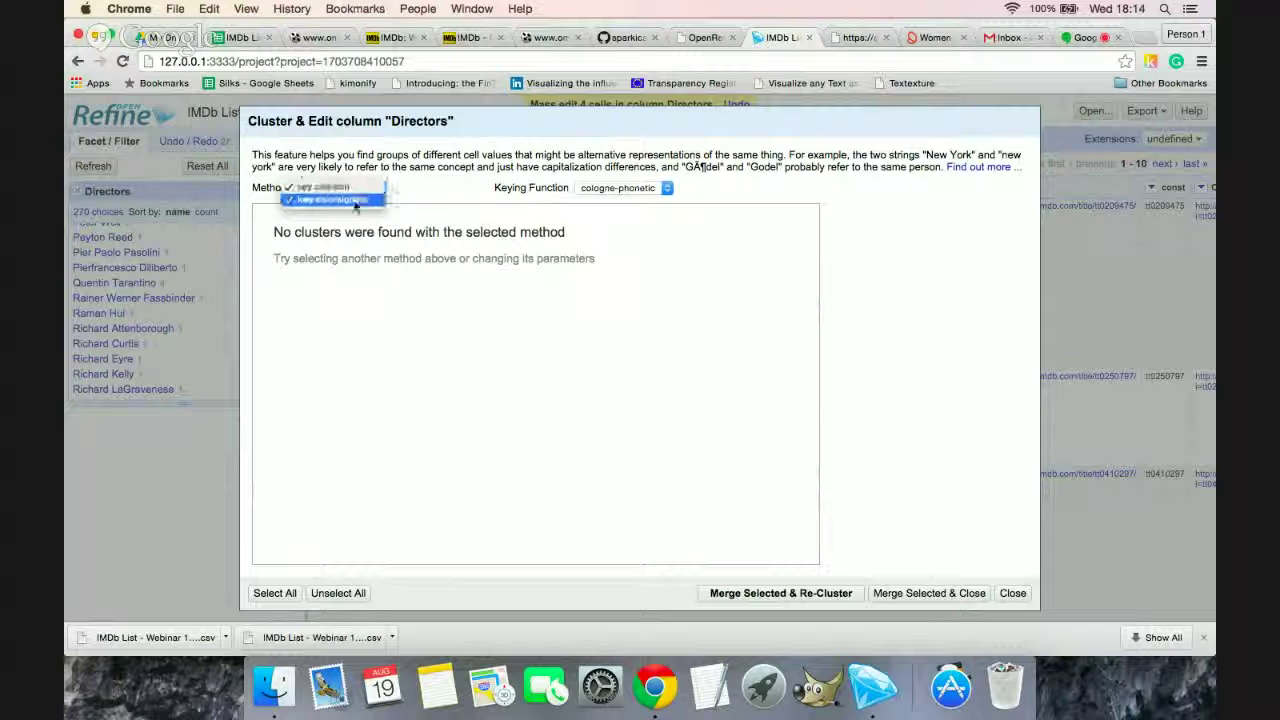
{"action": "left_click", "coordinate": [330, 203]}
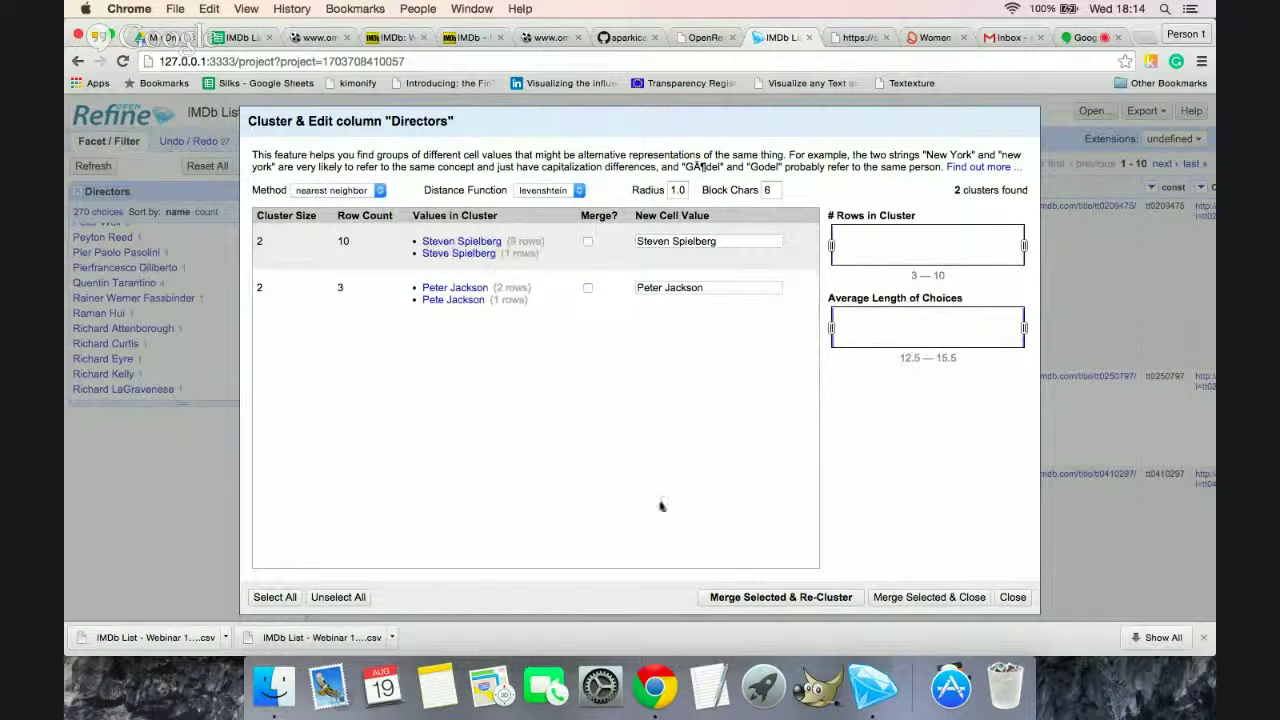
Step: Merge Steve Spielberg and Pete Jackson into their full names, then switch the distance function to PPM
{"action": "left_click", "coordinate": [288, 599]}
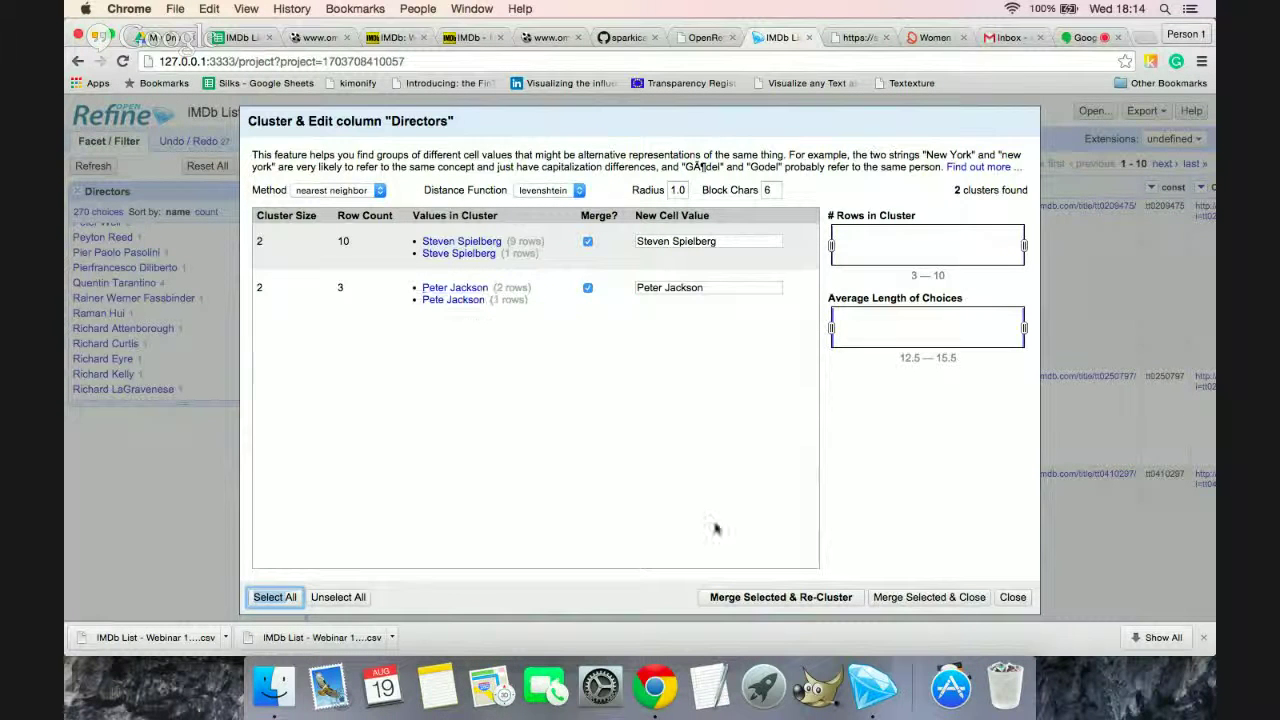
{"action": "left_click", "coordinate": [741, 596]}
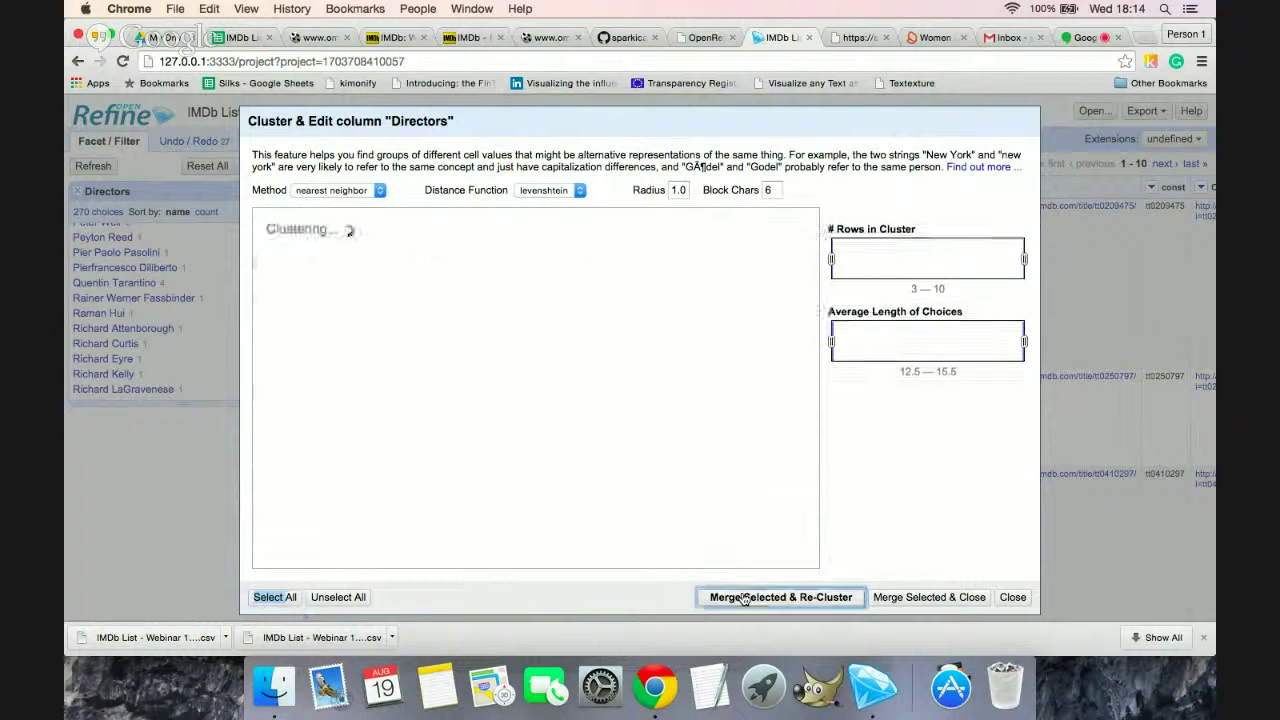
{"action": "left_click", "coordinate": [350, 191]}
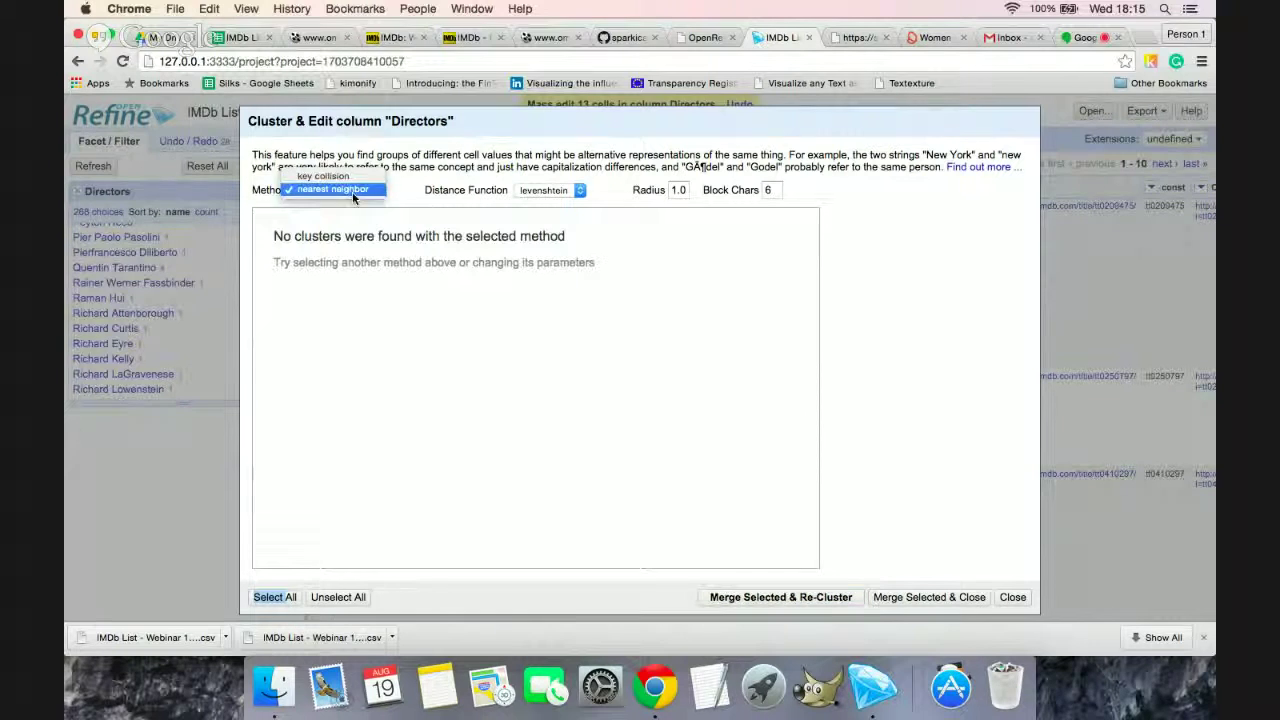
{"action": "left_click", "coordinate": [550, 190]}
{"action": "left_click", "coordinate": [557, 203]}
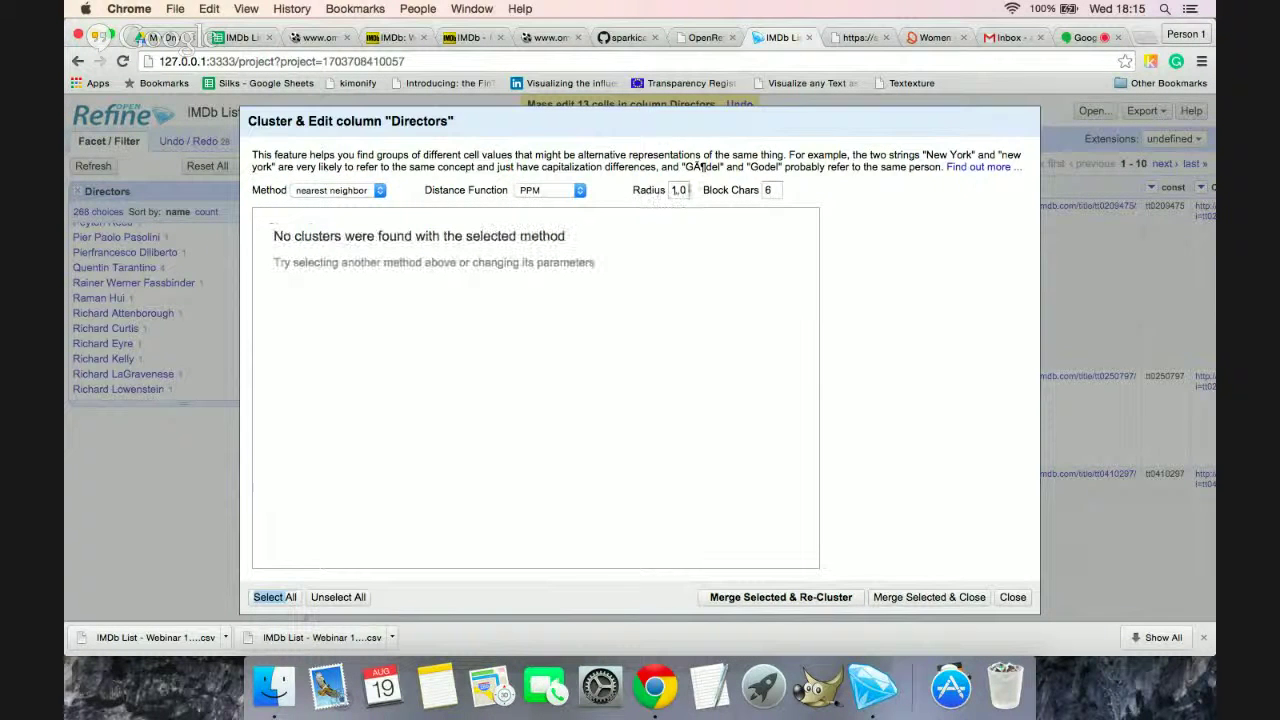
Step: Set the clustering radius to 2.0 and block characters to 7
{"action": "left_click", "coordinate": [676, 190]}
{"action": "key", "text": "BackSpace"}
{"action": "type", "text": "2"}
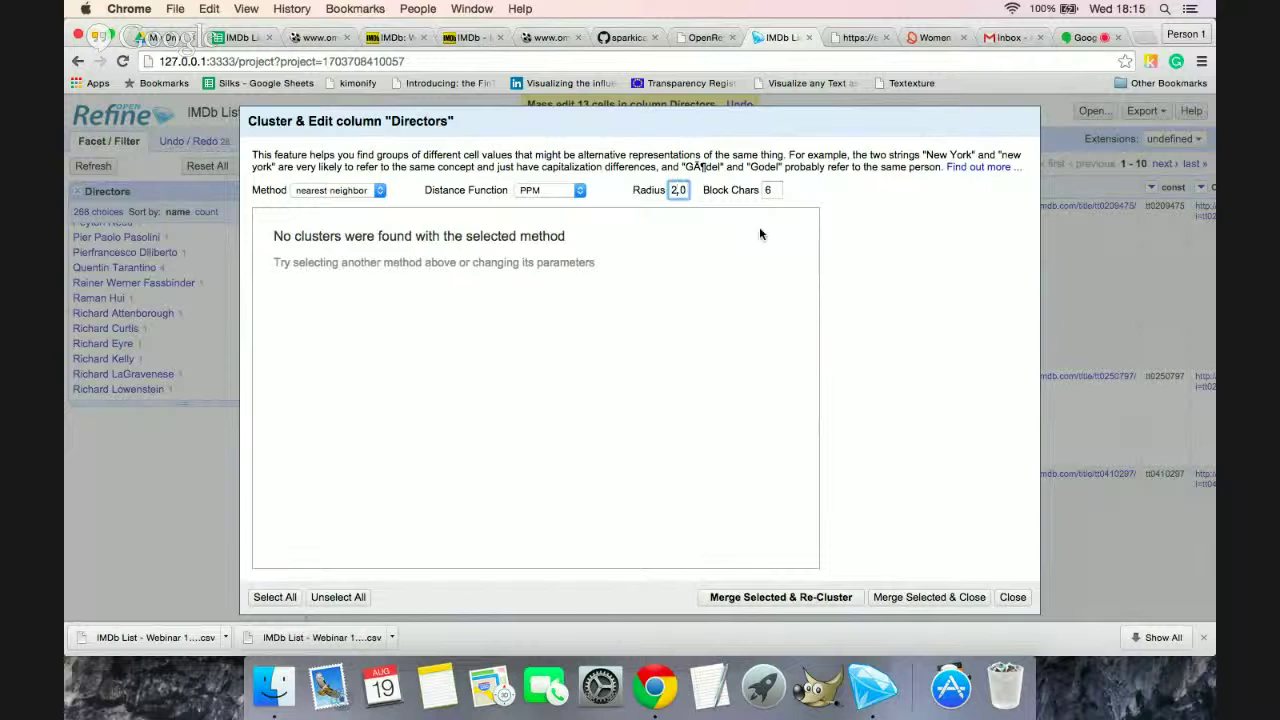
{"action": "left_click", "coordinate": [781, 190]}
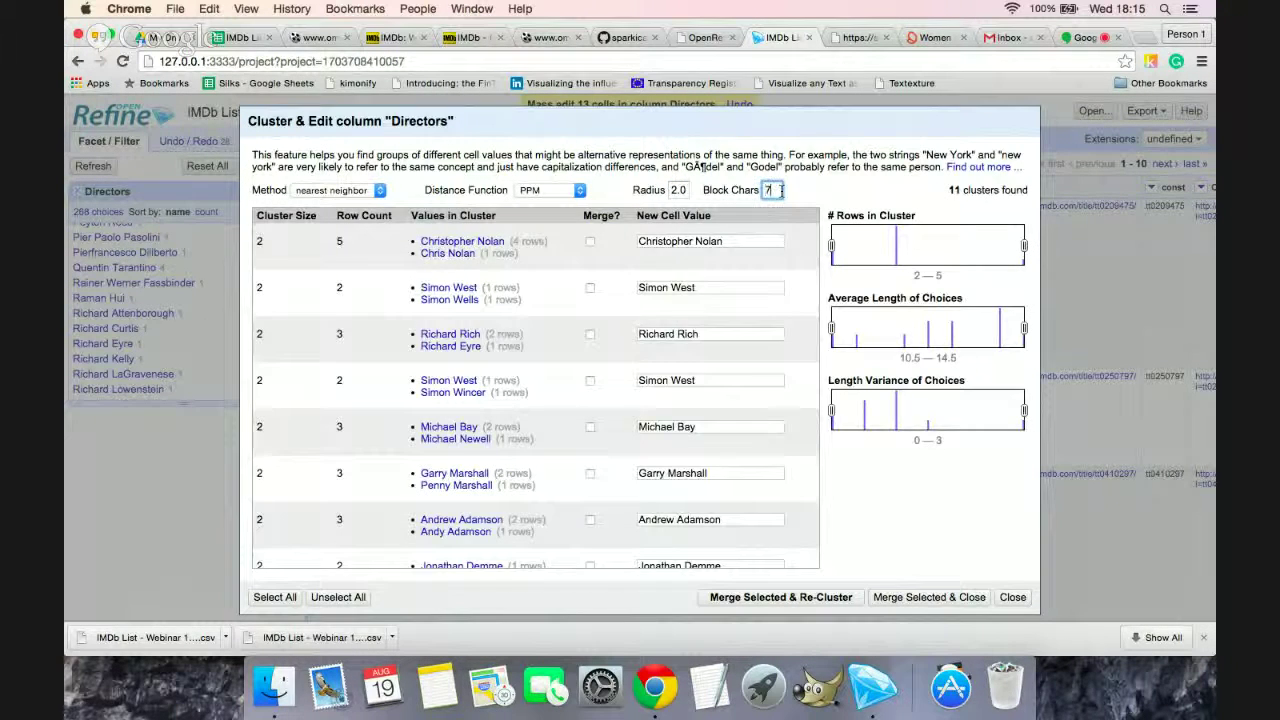
{"action": "type", "text": "7"}
Step: Review the unrelated director pairs suggested and close clustering without merging
{"action": "scroll", "coordinate": [583, 241], "scroll_direction": "down", "scroll_amount": 3}
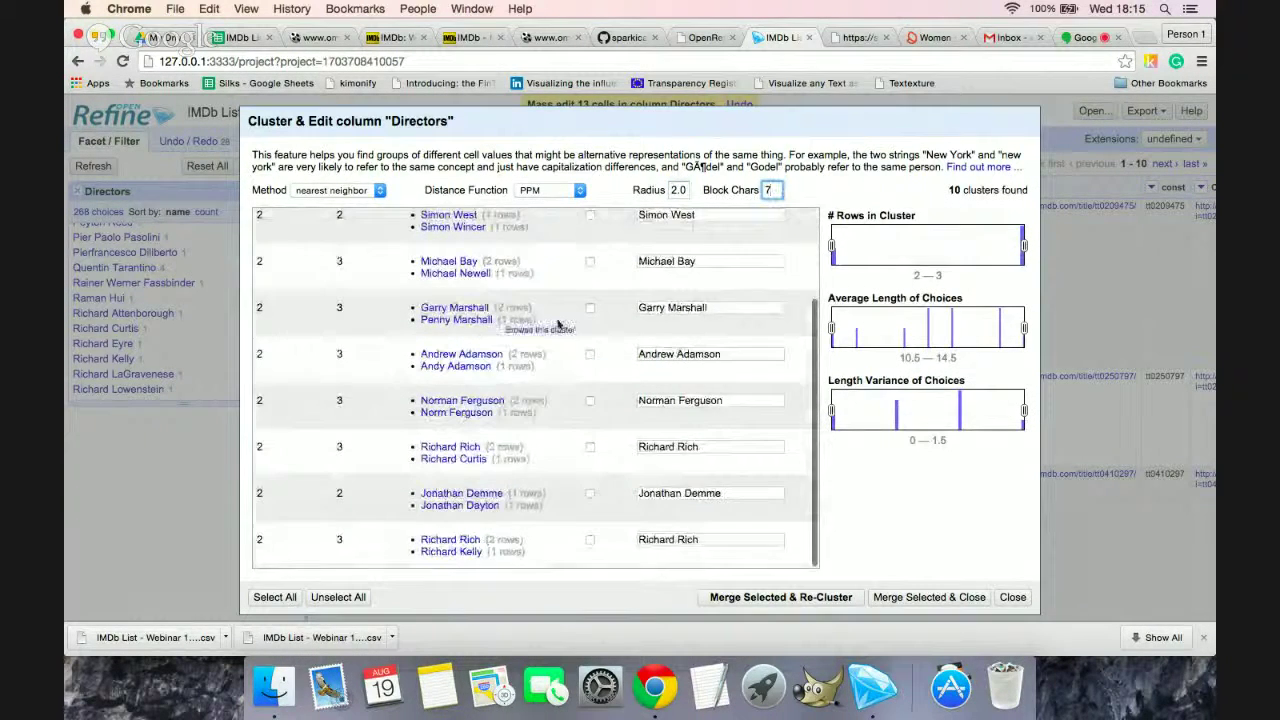
{"action": "scroll", "coordinate": [540, 400], "scroll_direction": "up", "scroll_amount": 1}
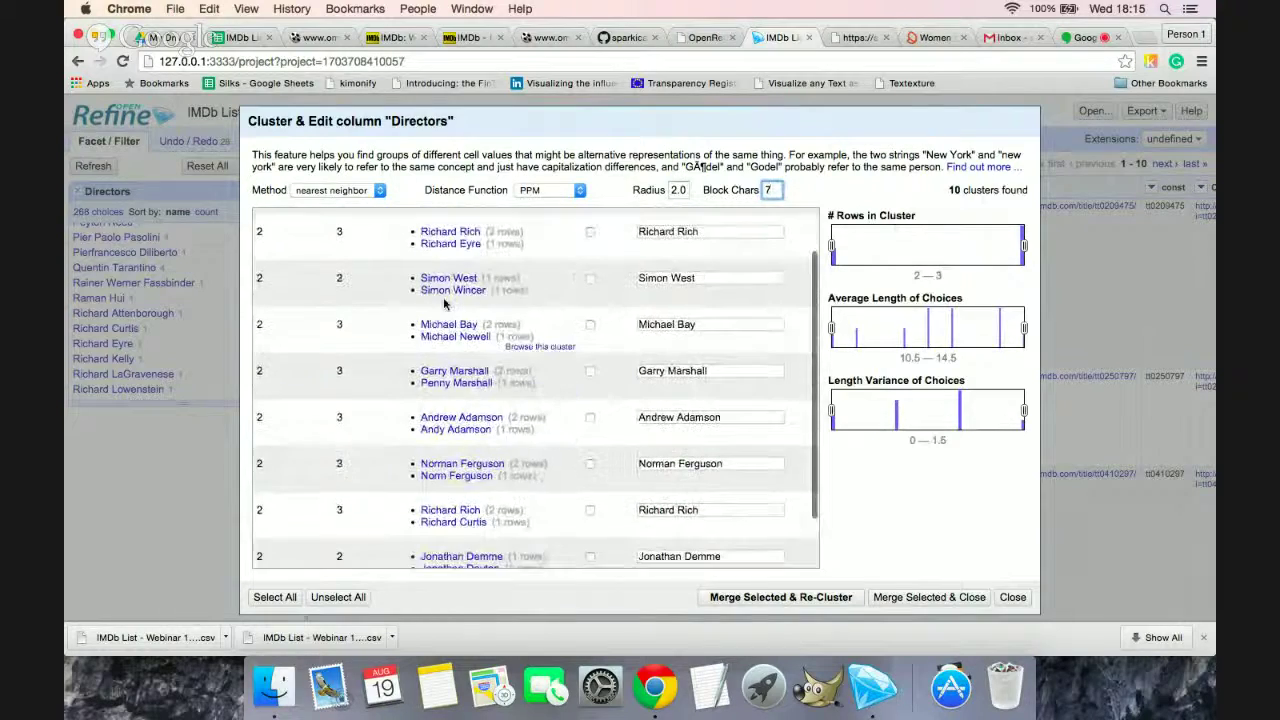
{"action": "scroll", "coordinate": [557, 309], "scroll_direction": "down", "scroll_amount": 2}
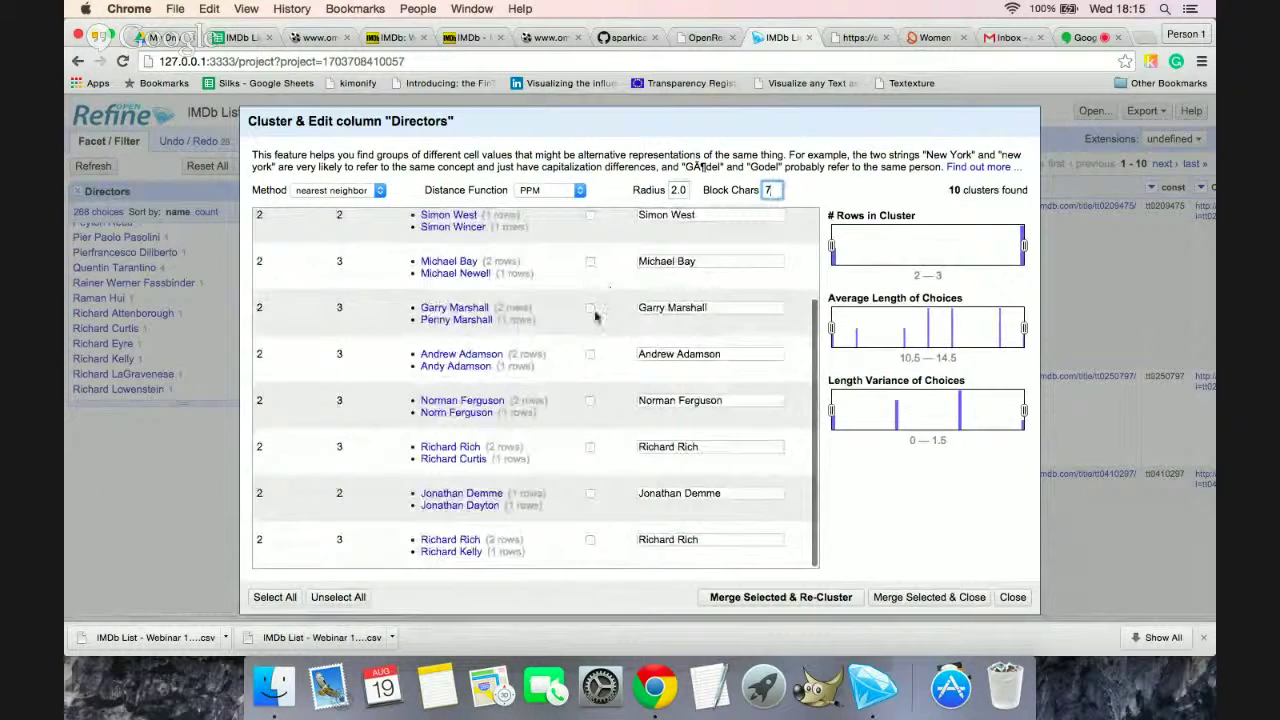
{"action": "left_click", "coordinate": [1013, 598]}
{"action": "scroll", "coordinate": [182, 321], "scroll_direction": "up", "scroll_amount": 3}
{"action": "scroll", "coordinate": [182, 321], "scroll_direction": "up", "scroll_amount": 1}
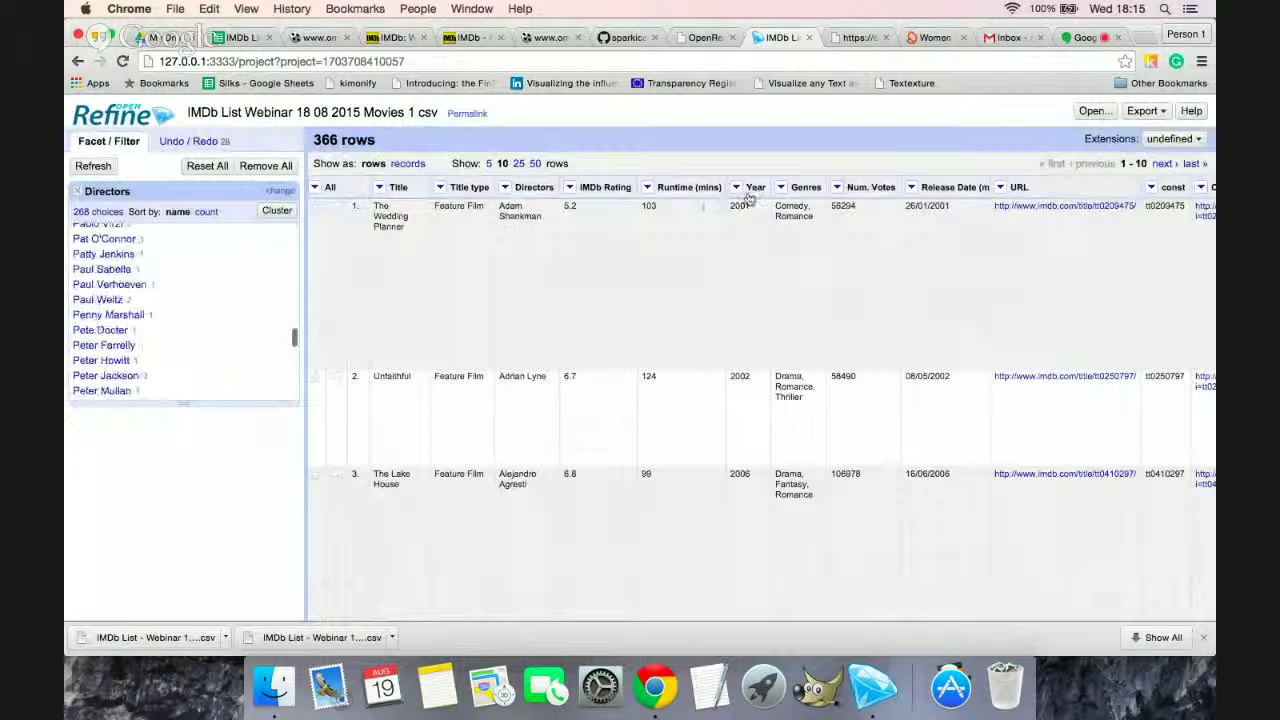
Step: Join the multi-valued Directors cells back together, returning to 318 rows
{"action": "left_click", "coordinate": [506, 190]}
{"action": "mouse_move", "coordinate": [545, 248]}
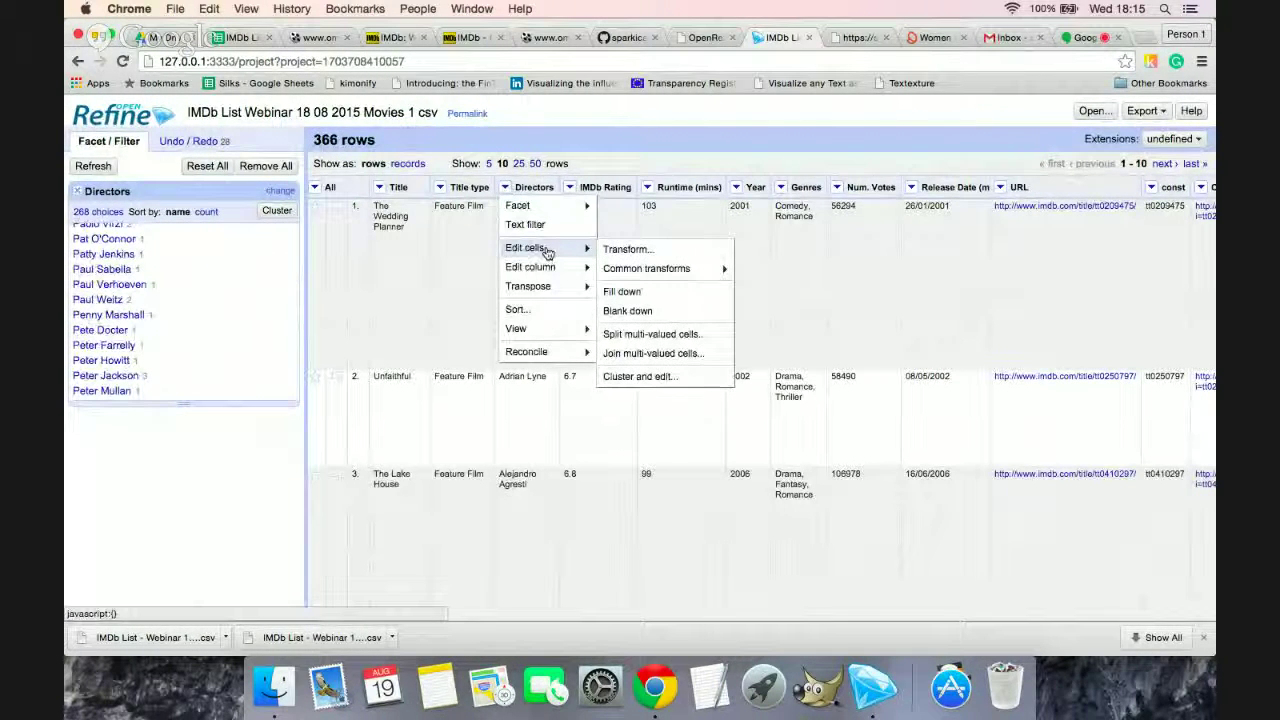
{"action": "left_click", "coordinate": [652, 354]}
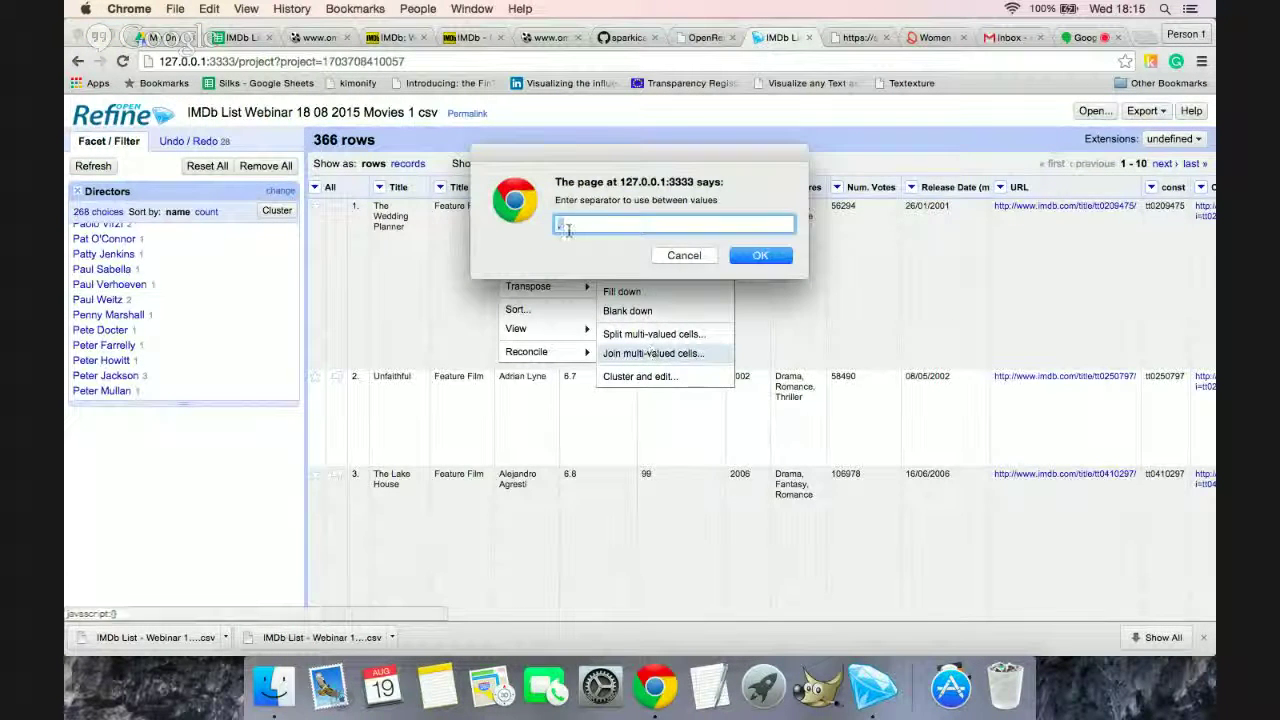
{"action": "left_click", "coordinate": [761, 256]}
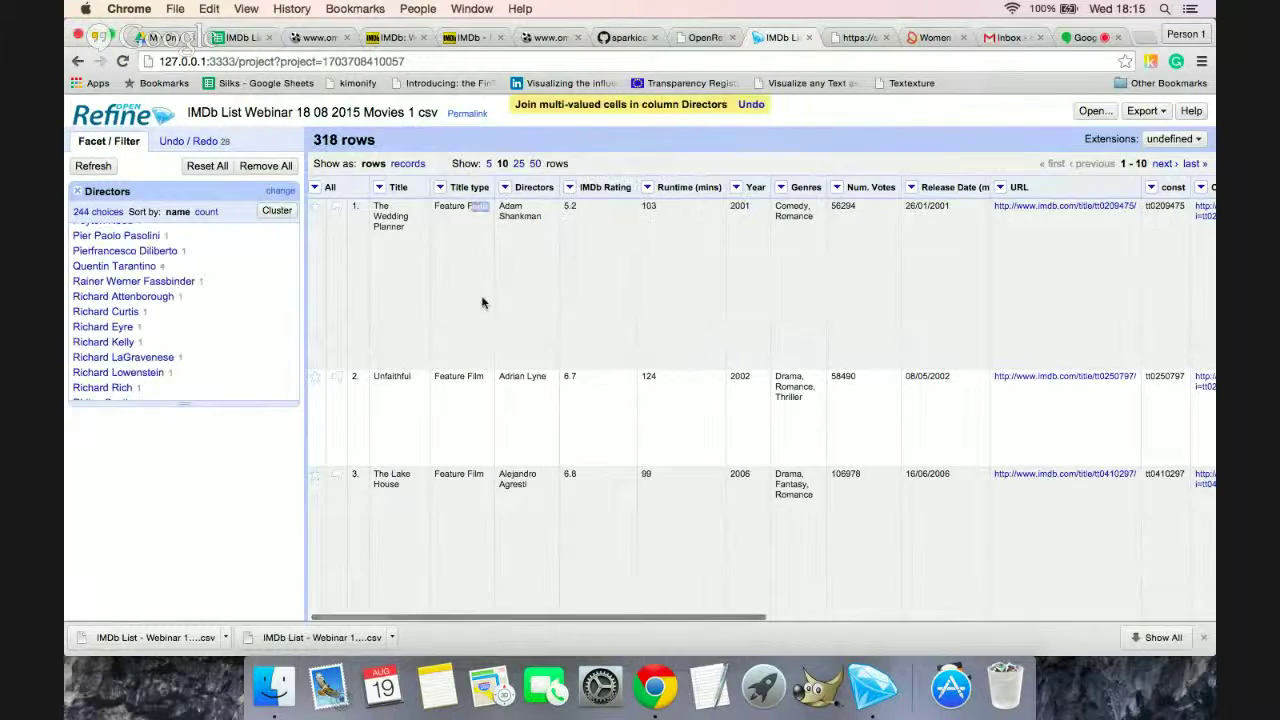
Step: Export the project as a comma-separated CSV and return to the IMDb List spreadsheet
{"action": "scroll", "coordinate": [473, 297], "scroll_direction": "right", "scroll_amount": 10}
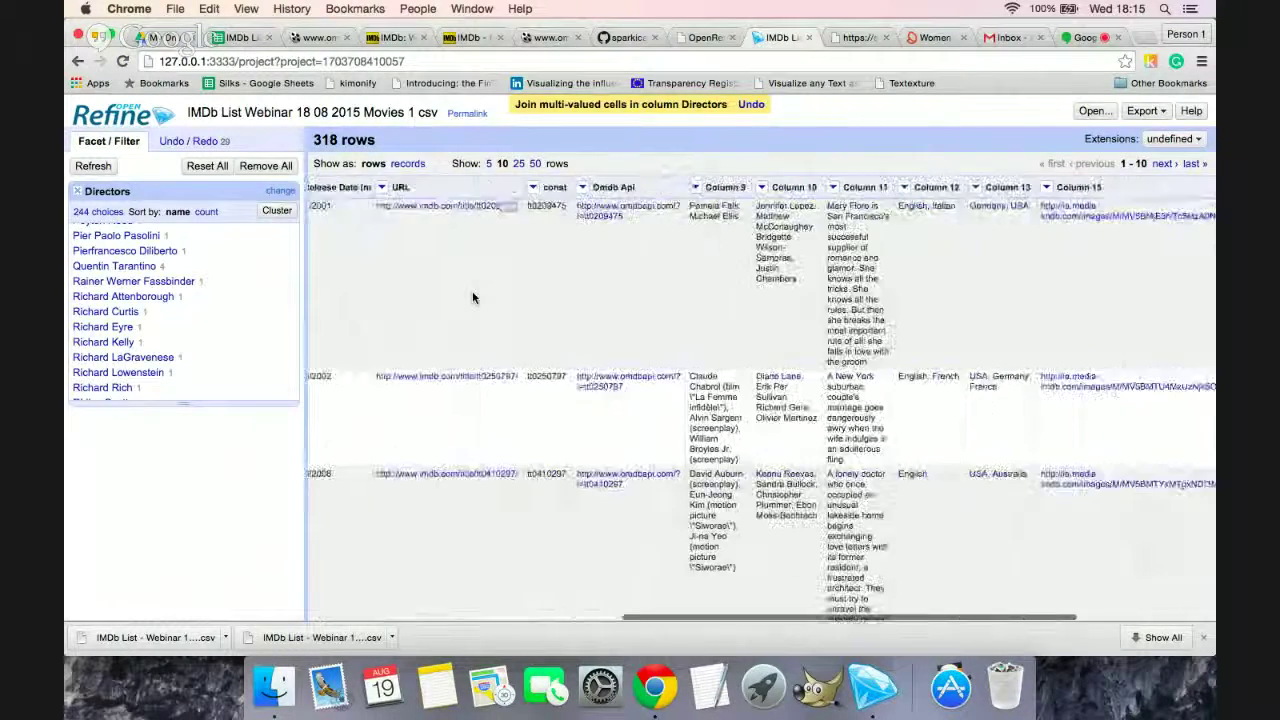
{"action": "scroll", "coordinate": [516, 310], "scroll_direction": "left", "scroll_amount": 10}
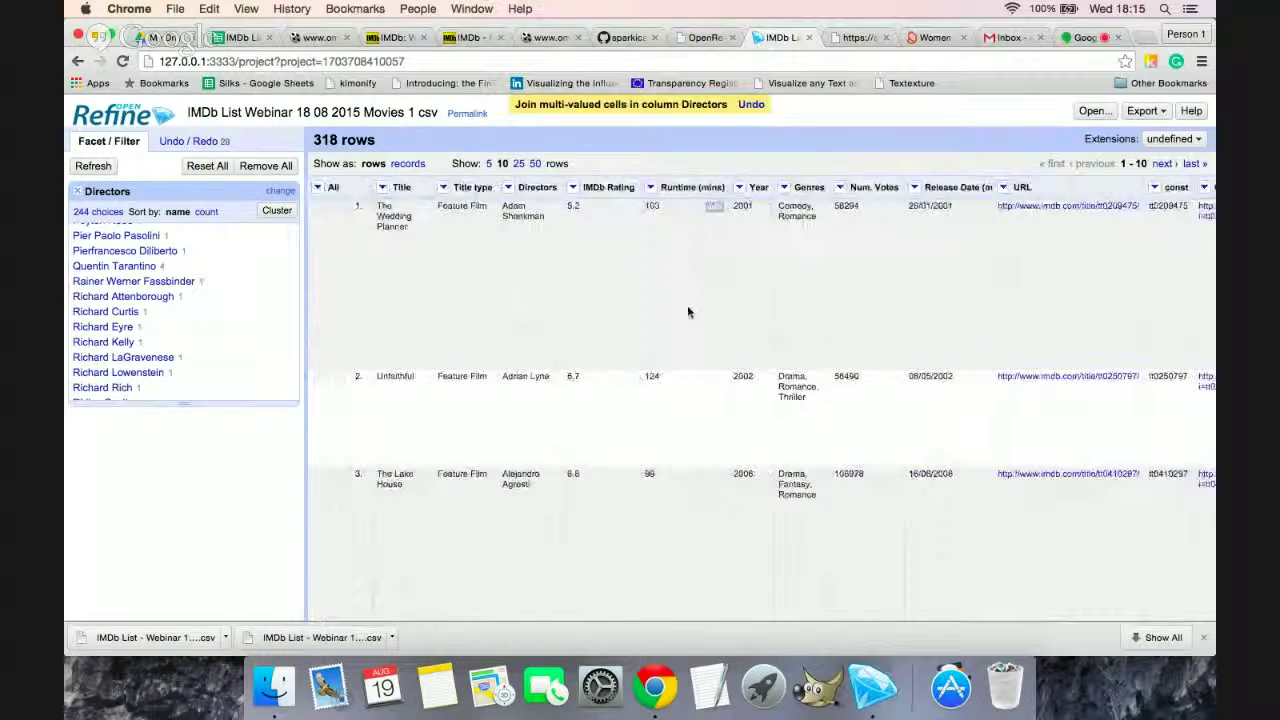
{"action": "scroll", "coordinate": [680, 315], "scroll_direction": "right", "scroll_amount": 4}
{"action": "scroll", "coordinate": [883, 297], "scroll_direction": "right", "scroll_amount": 3}
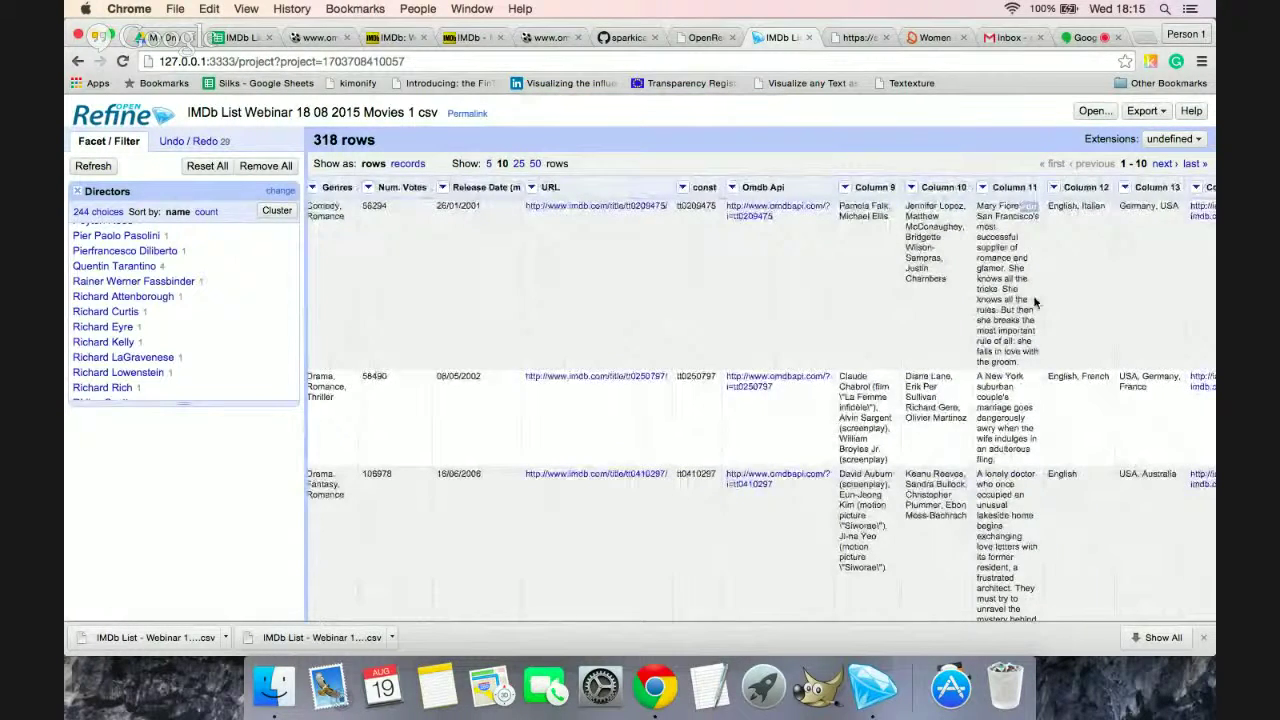
{"action": "scroll", "coordinate": [1035, 302], "scroll_direction": "right", "scroll_amount": 5}
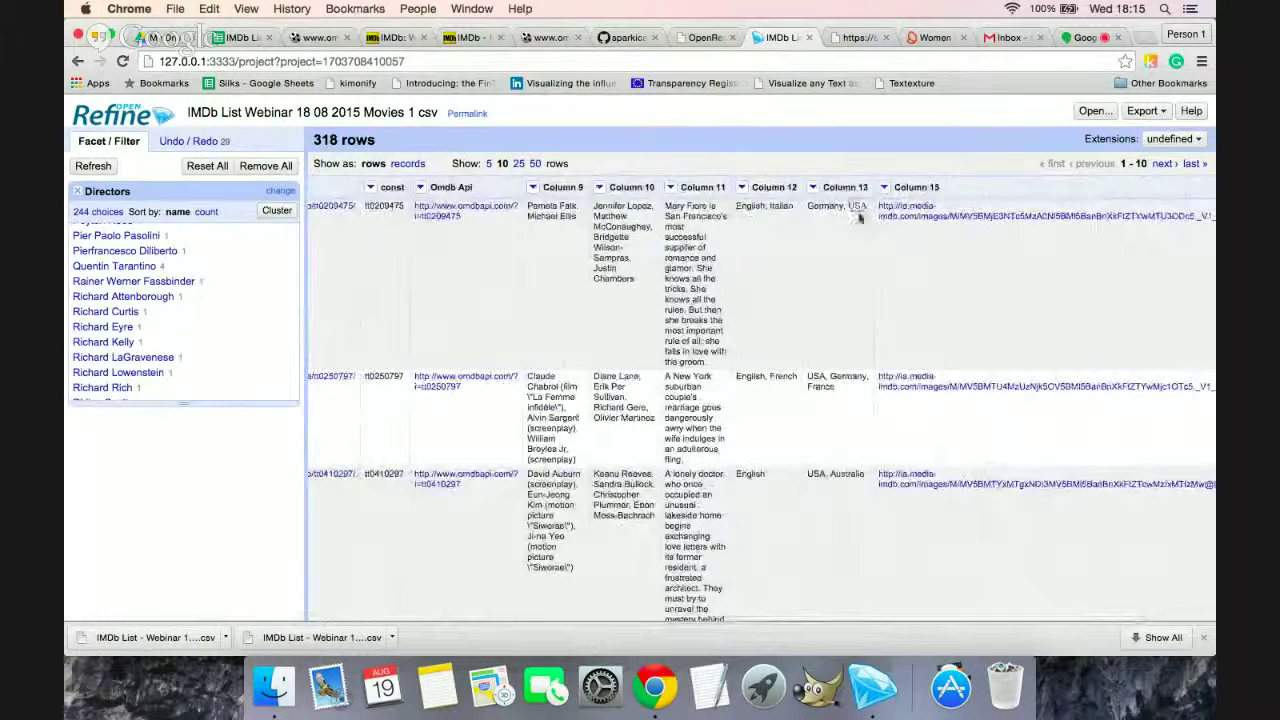
{"action": "scroll", "coordinate": [822, 321], "scroll_direction": "left", "scroll_amount": 1}
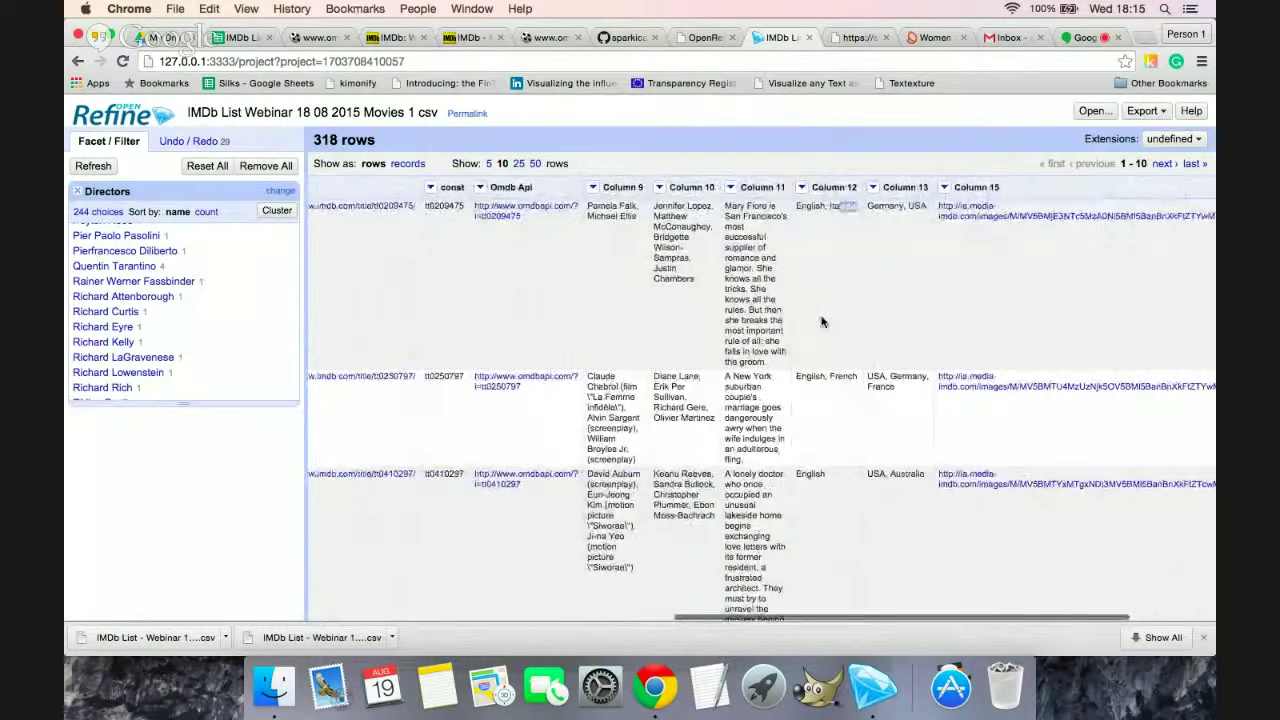
{"action": "scroll", "coordinate": [822, 321], "scroll_direction": "left", "scroll_amount": 10}
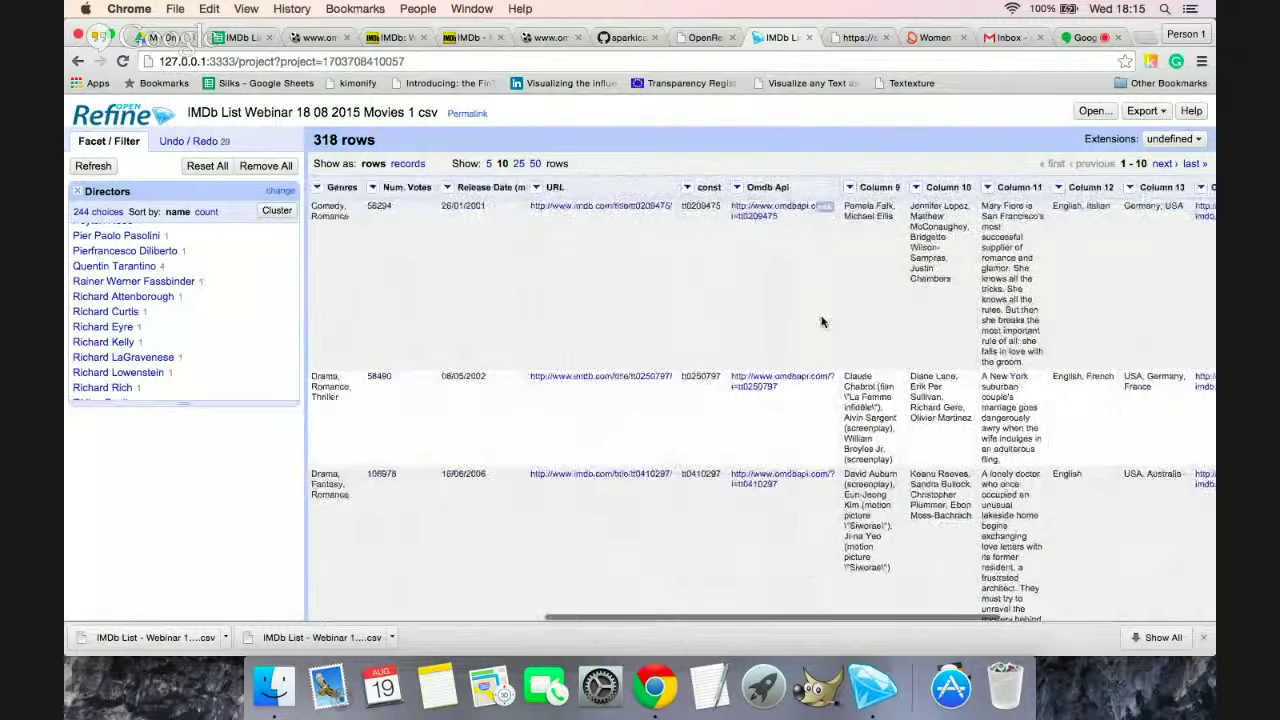
{"action": "left_click", "coordinate": [1160, 112]}
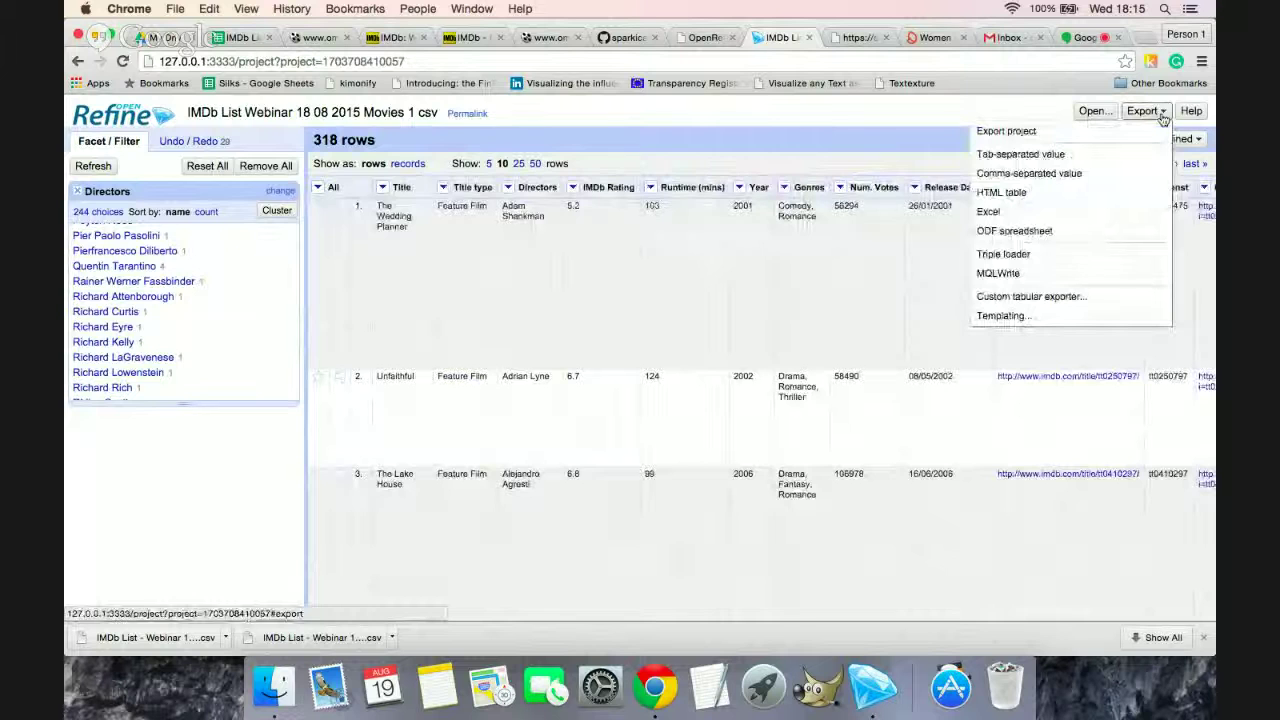
{"action": "left_click", "coordinate": [1053, 183]}
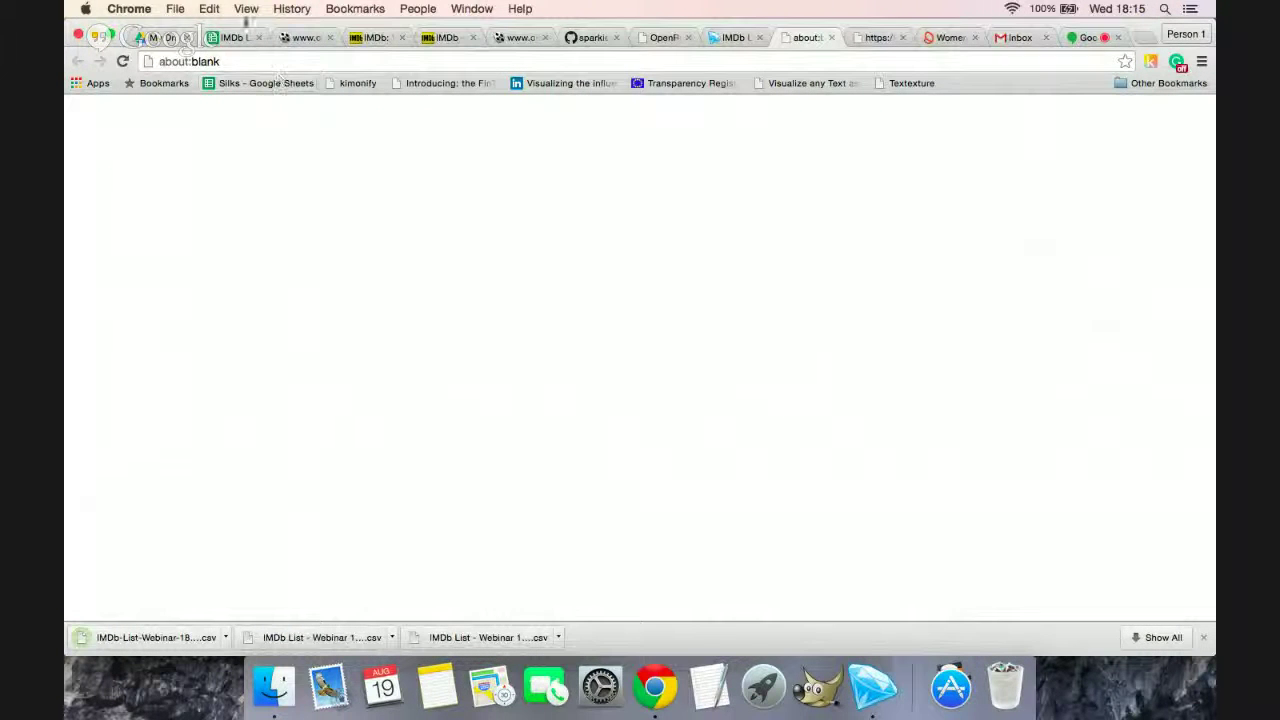
{"action": "left_click", "coordinate": [229, 38]}
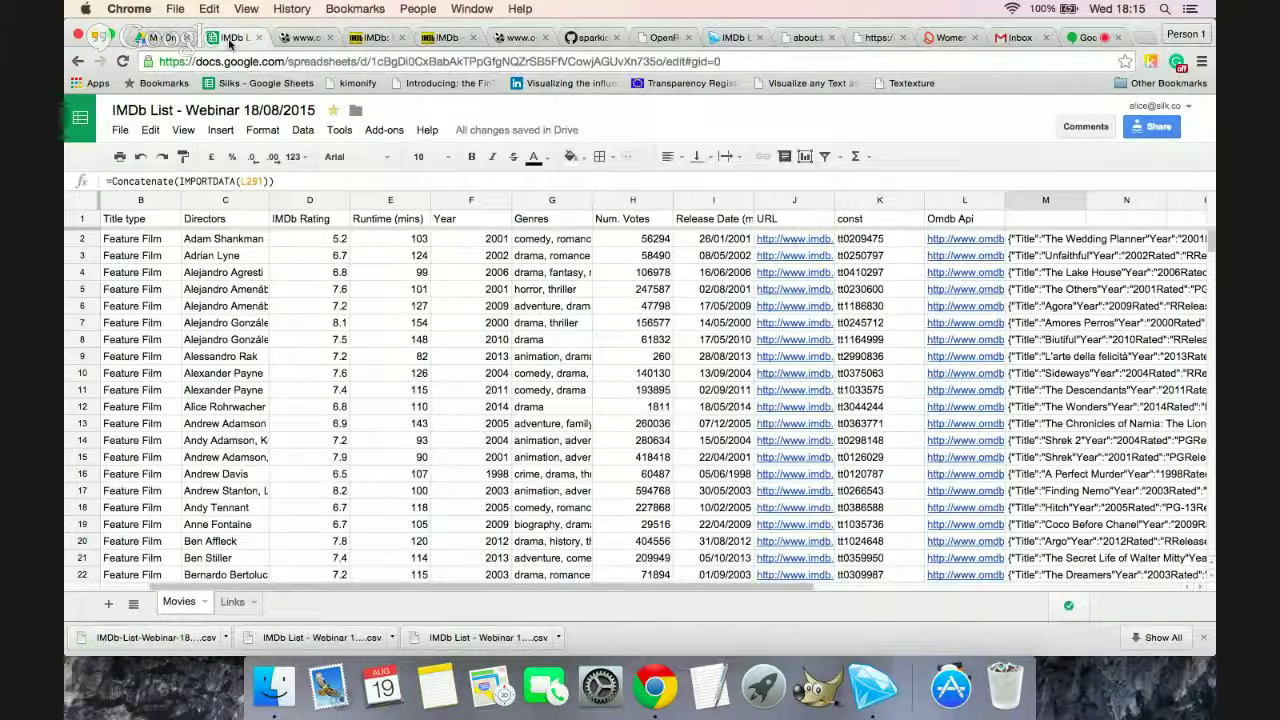
Step: Upload 'IMDb-List-Webinar-18-08-2015-Movies-1-csv.csv' via File > Import, replacing the current sheet
{"action": "left_click", "coordinate": [122, 131]}
{"action": "left_click", "coordinate": [152, 325]}
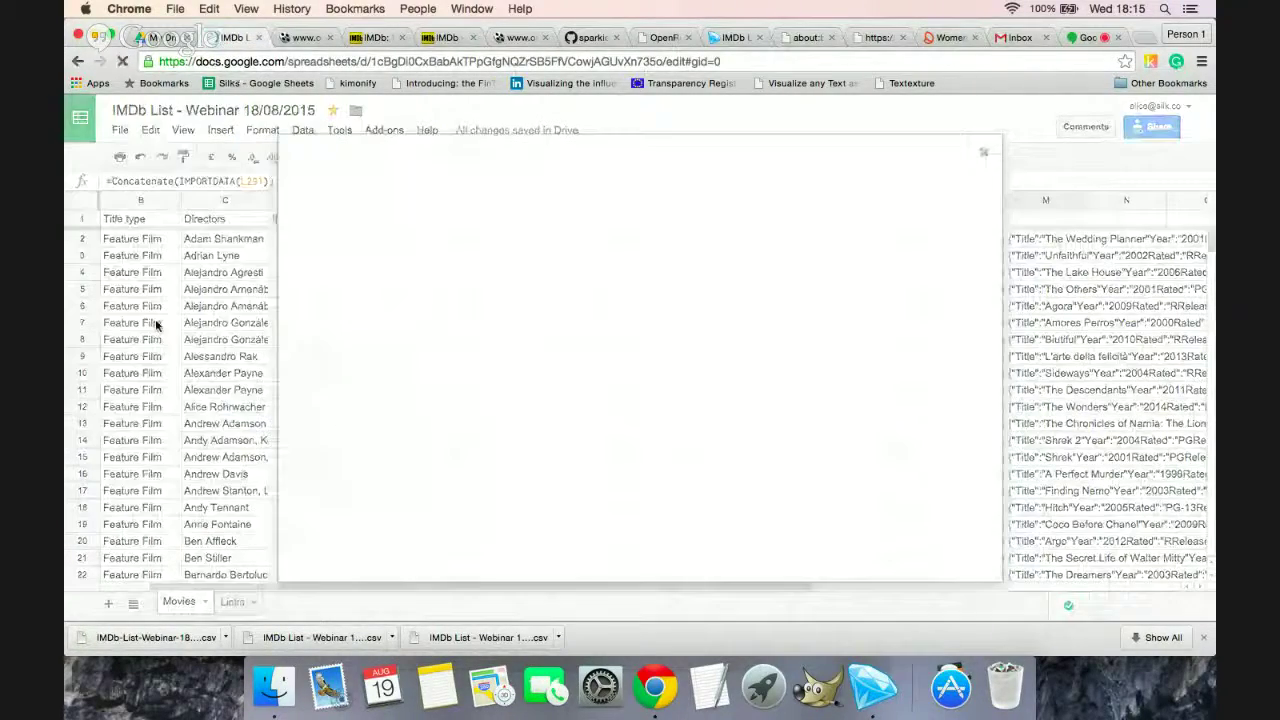
{"action": "left_click", "coordinate": [575, 198]}
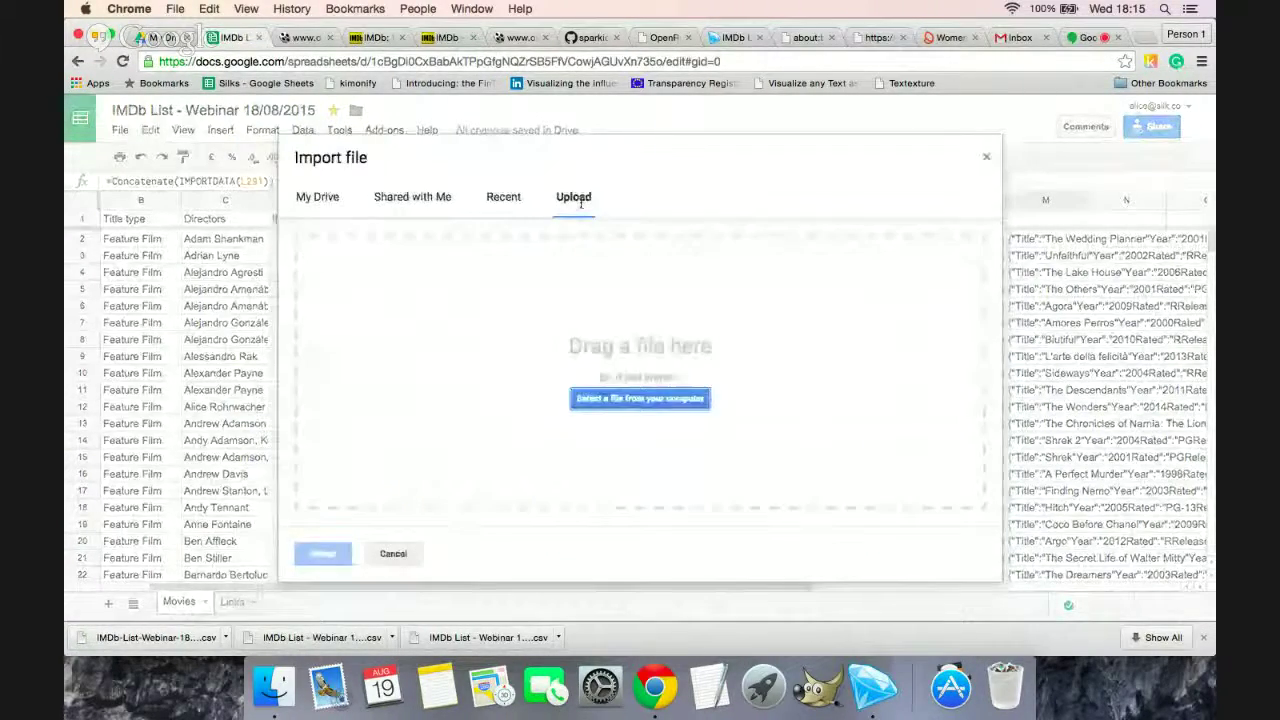
{"action": "left_click_drag", "start_coordinate": [148, 623], "coordinate": [498, 414]}
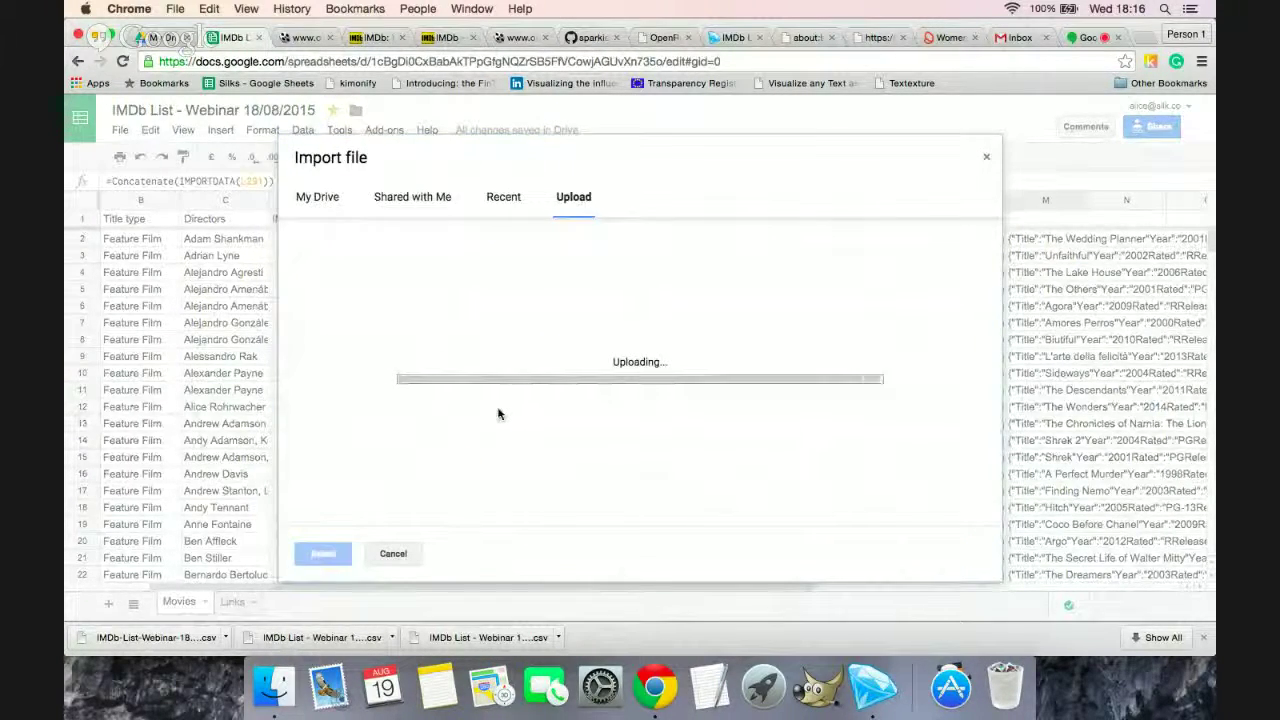
{"action": "left_click", "coordinate": [545, 331]}
{"action": "left_click", "coordinate": [546, 522]}
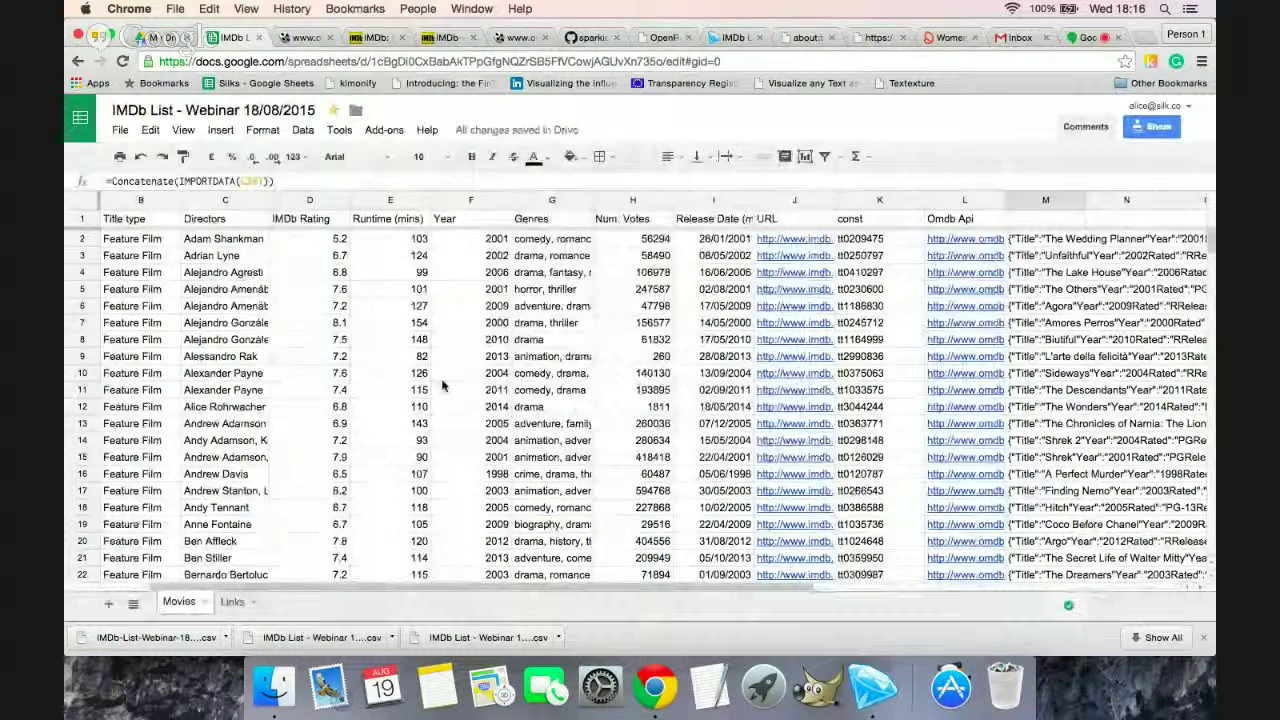
{"action": "scroll", "coordinate": [443, 385], "scroll_direction": "right", "scroll_amount": 8}
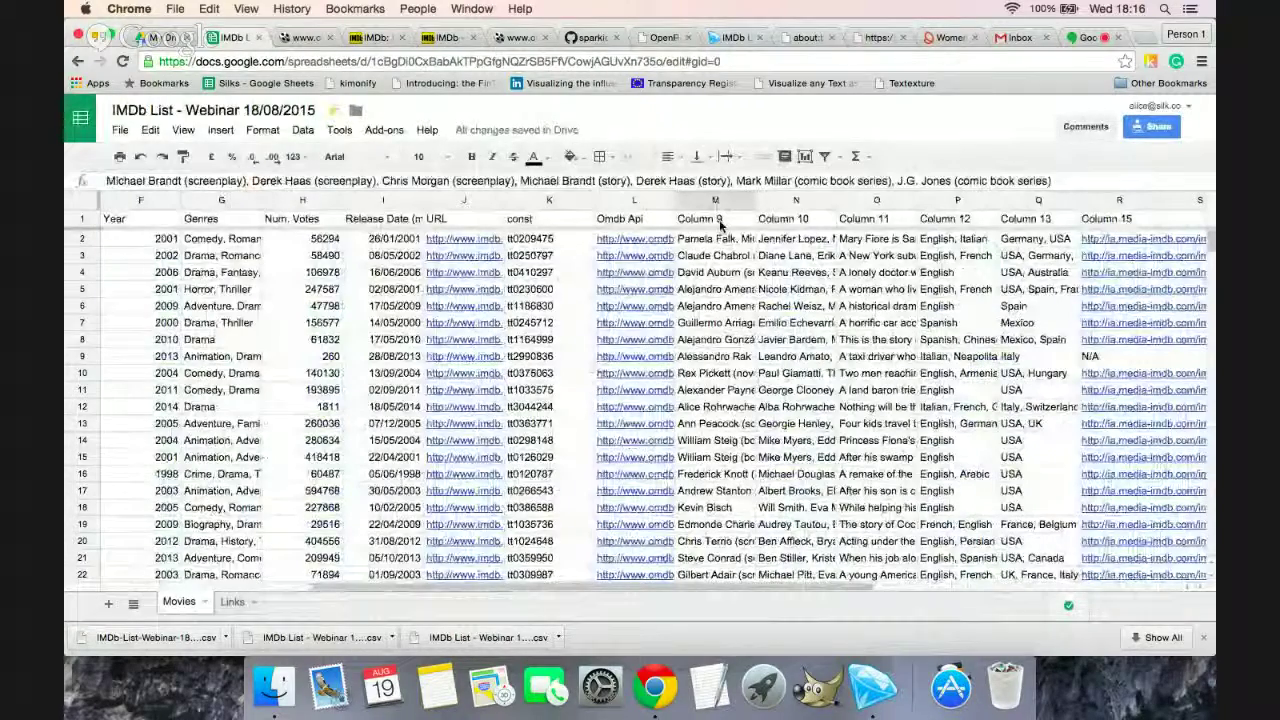
{"action": "left_click", "coordinate": [686, 228]}
{"action": "scroll", "coordinate": [650, 235], "scroll_direction": "right", "scroll_amount": 5}
{"action": "left_click", "coordinate": [618, 239]}
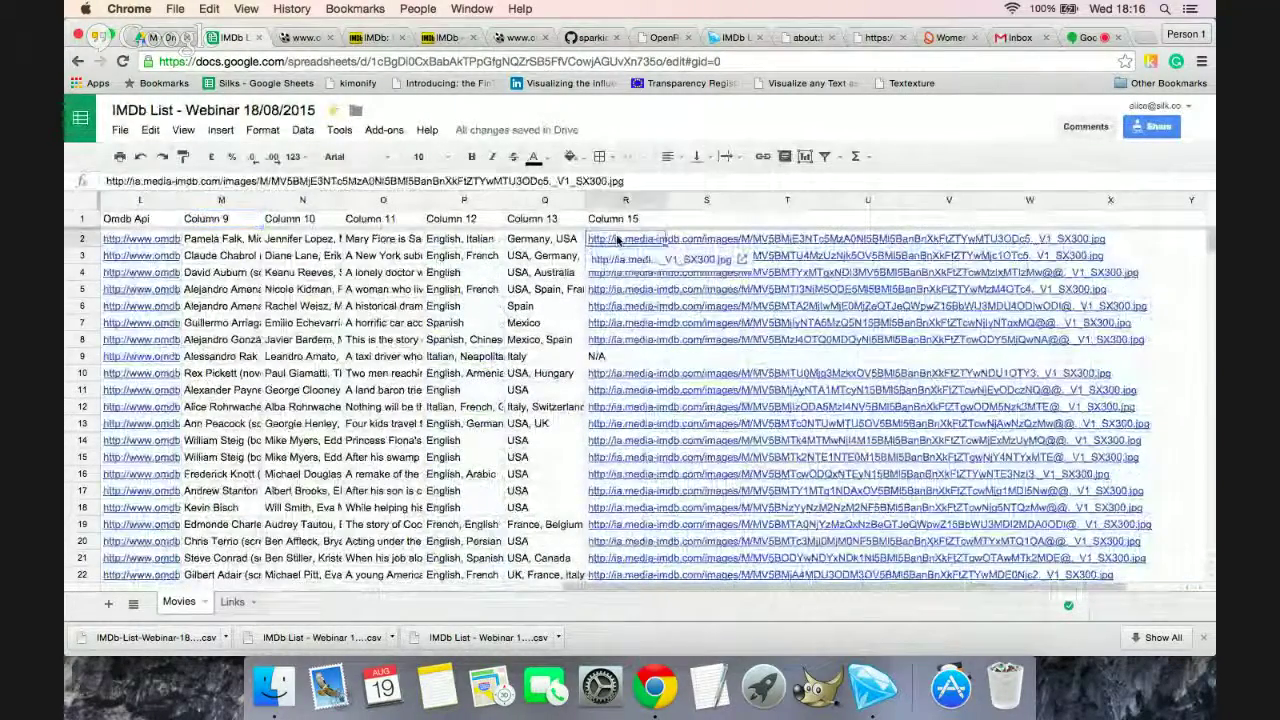
{"action": "left_click", "coordinate": [640, 257]}
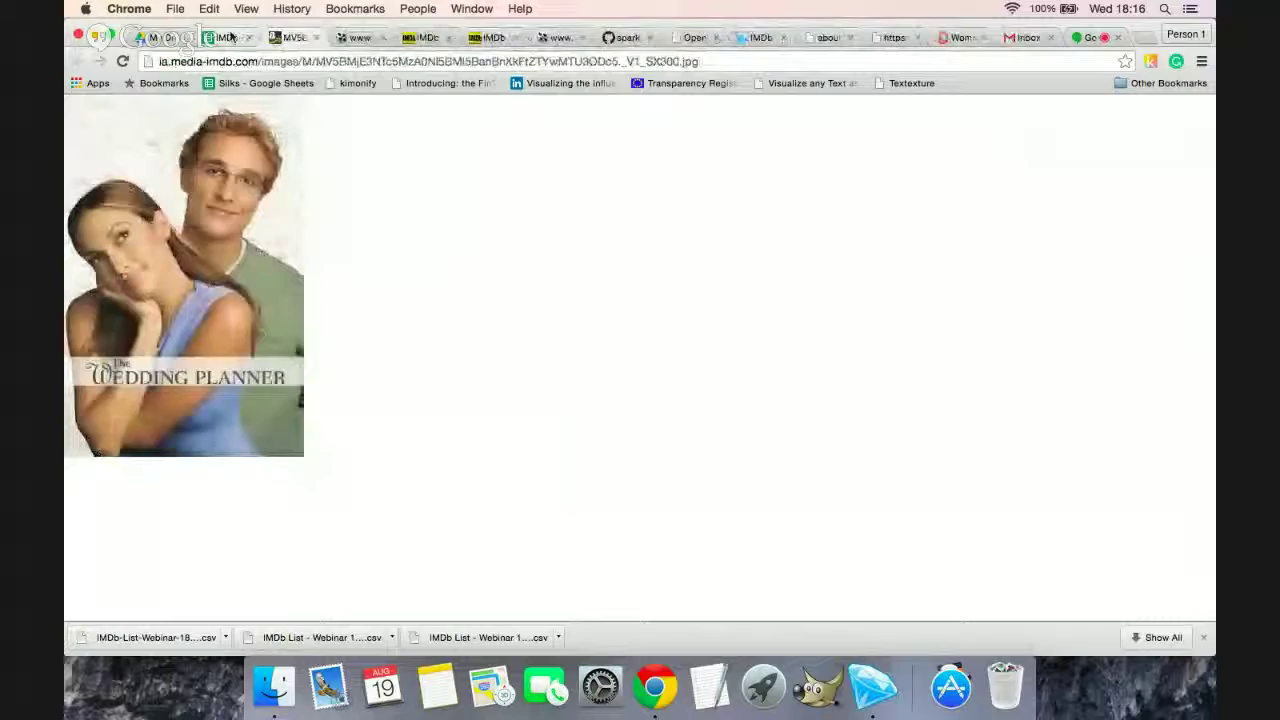
{"action": "left_click", "coordinate": [228, 37]}
{"action": "left_click", "coordinate": [448, 306]}
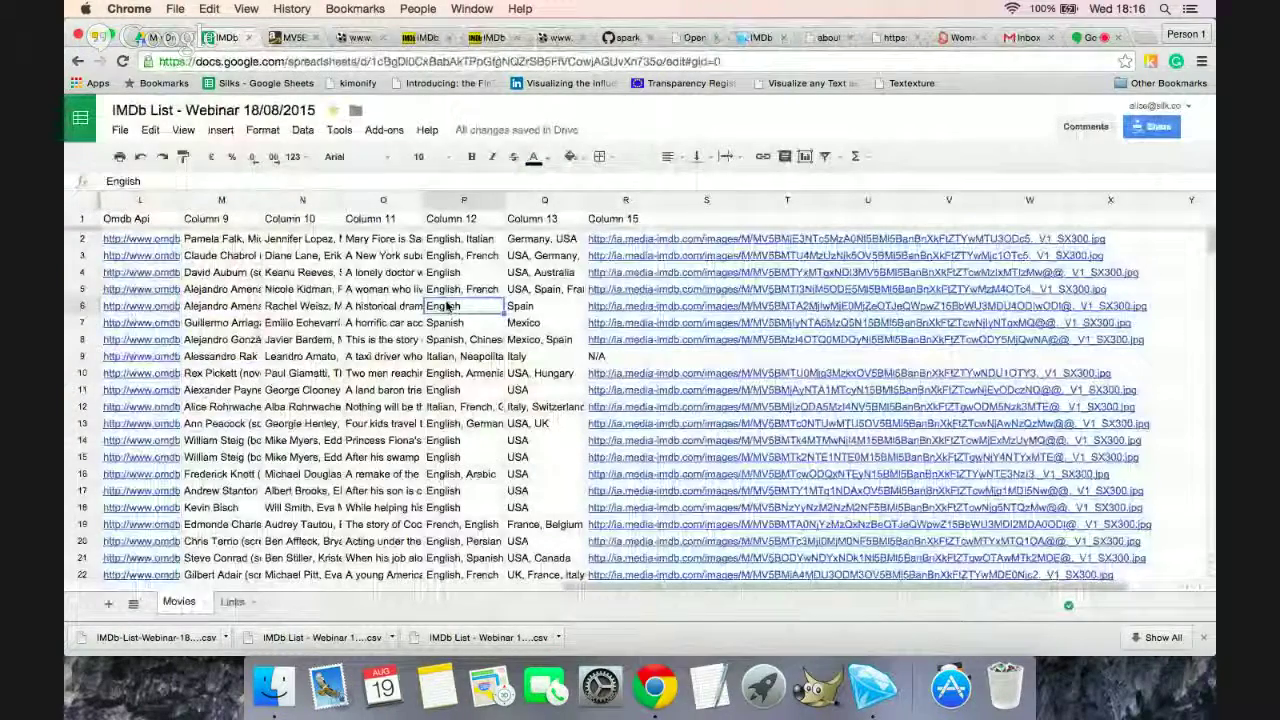
{"action": "scroll", "coordinate": [448, 306], "scroll_direction": "left", "scroll_amount": 4}
{"action": "left_click", "coordinate": [634, 322]}
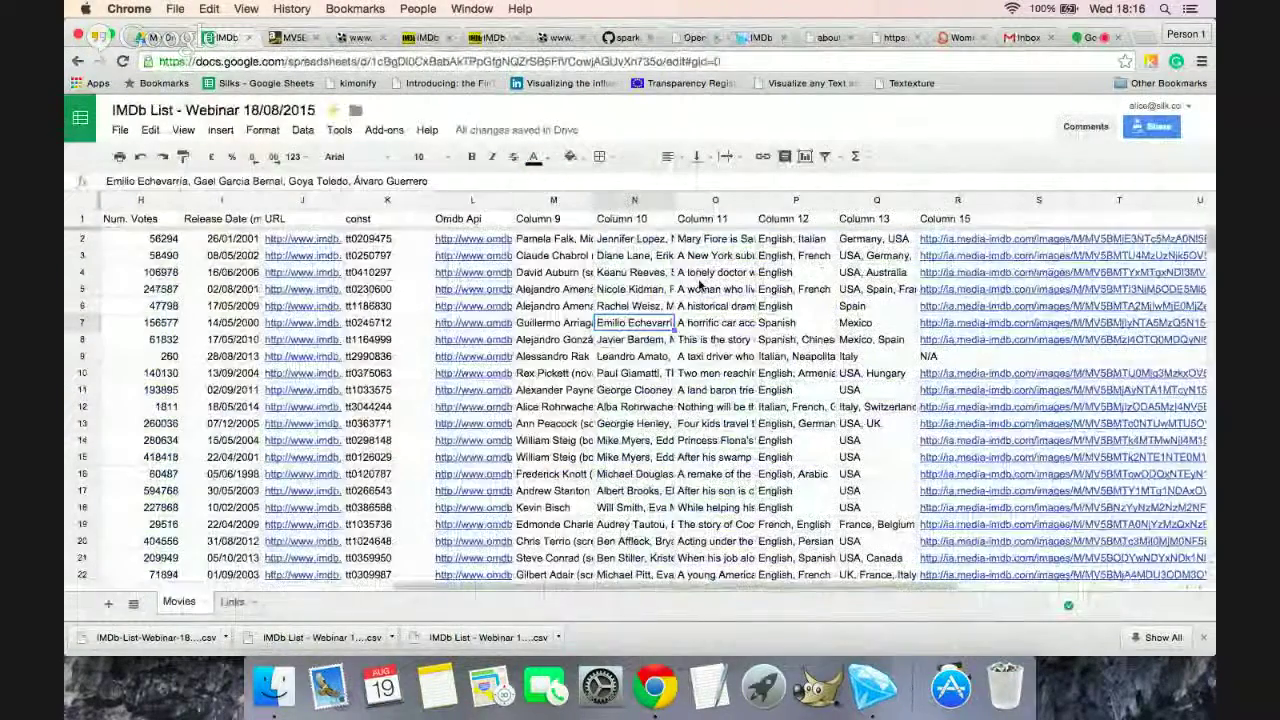
{"action": "left_click", "coordinate": [700, 288]}
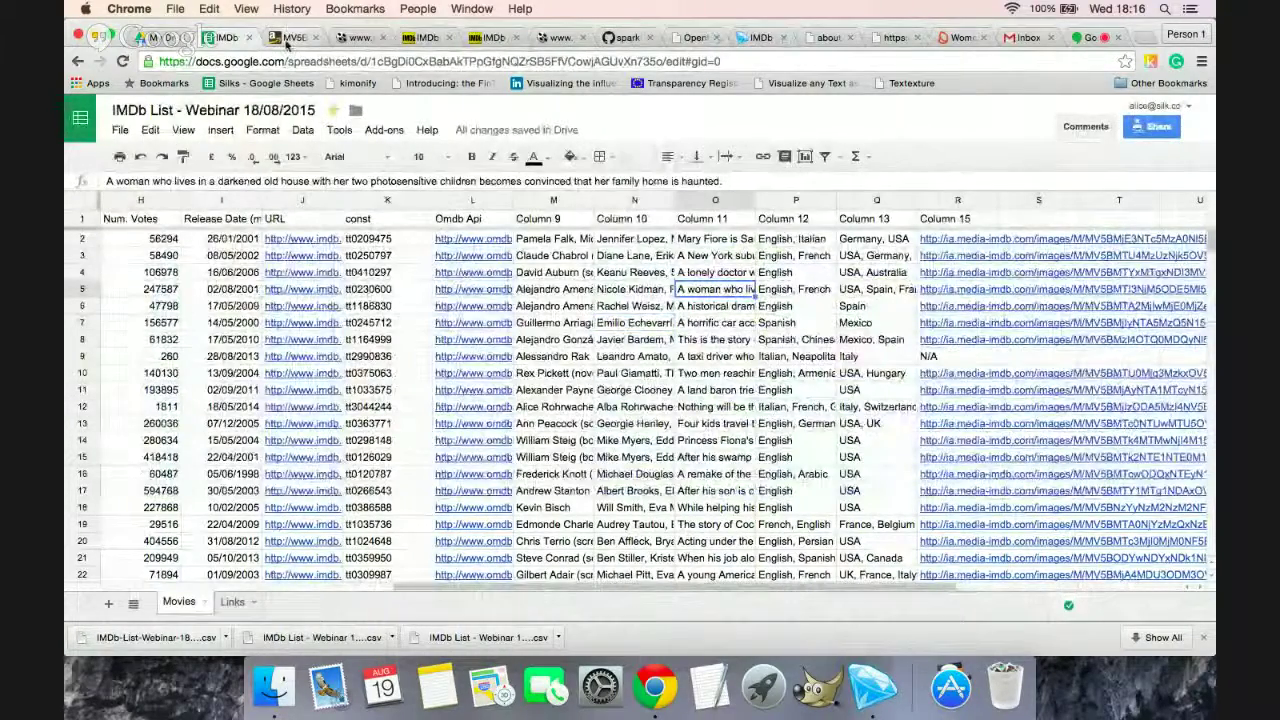
{"action": "scroll", "coordinate": [497, 375], "scroll_direction": "left", "scroll_amount": 10}
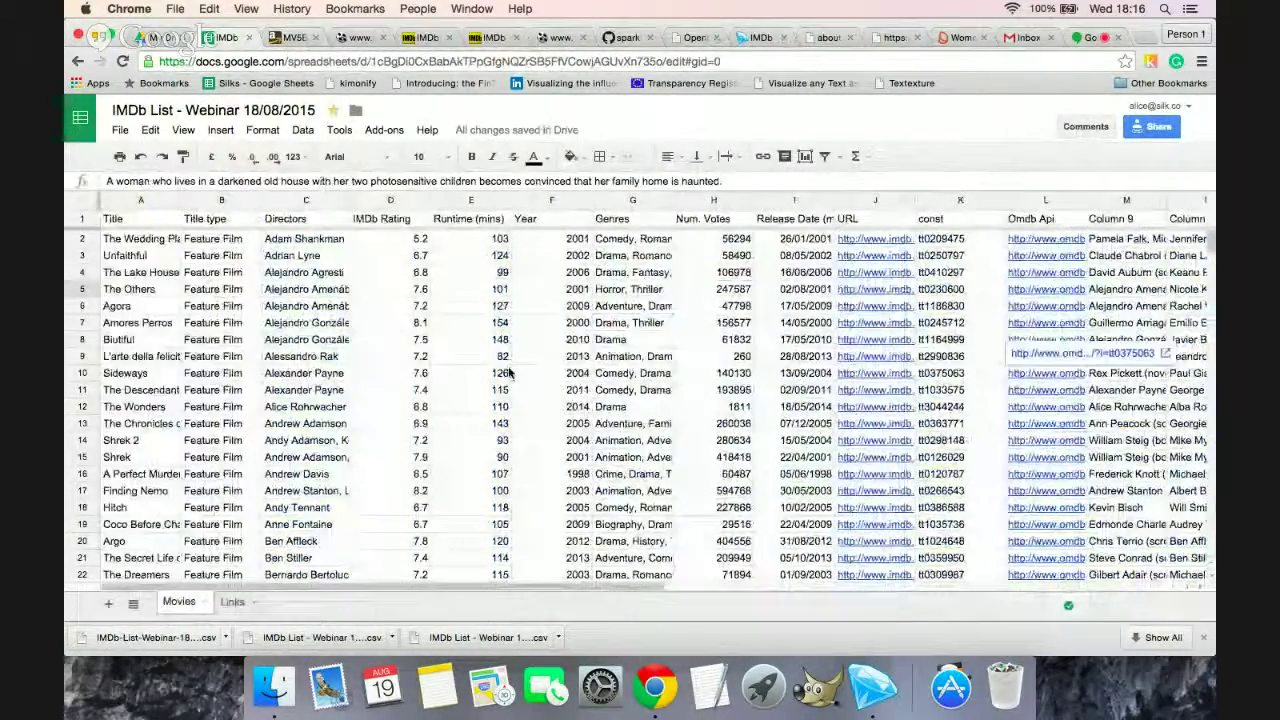
{"action": "scroll", "coordinate": [352, 407], "scroll_direction": "down", "scroll_amount": 3}
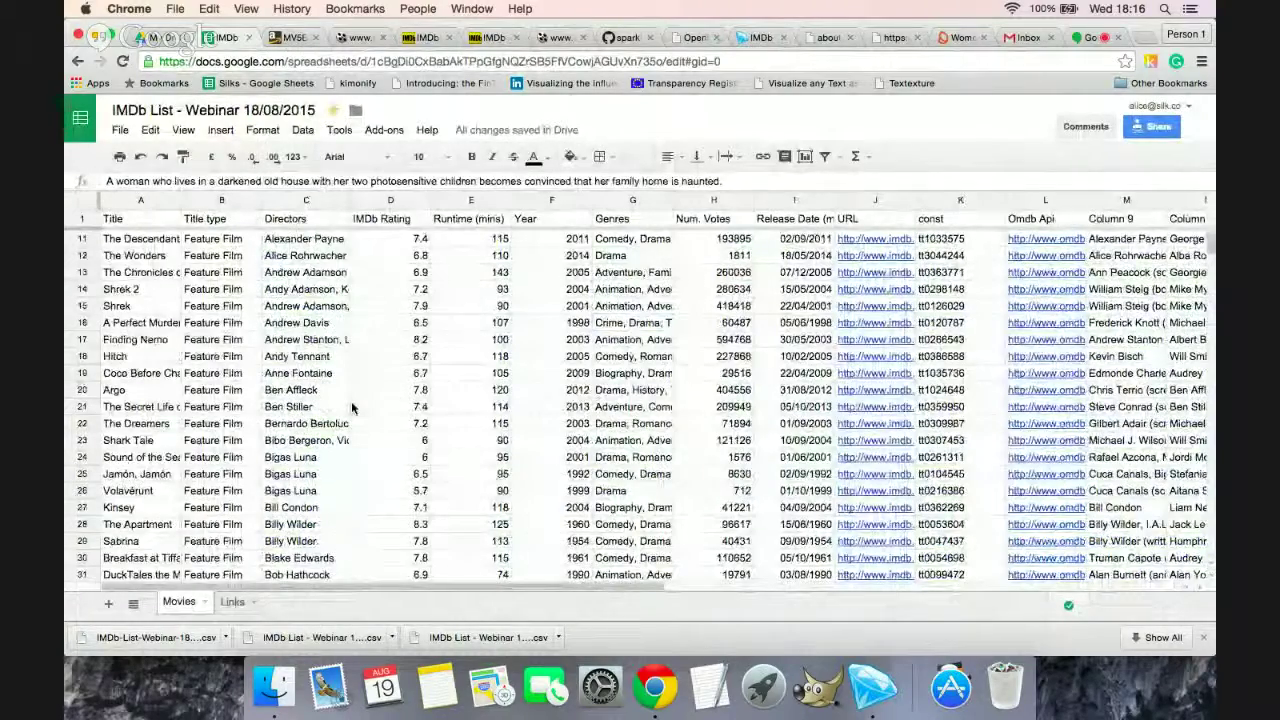
{"action": "scroll", "coordinate": [351, 407], "scroll_direction": "right", "scroll_amount": 5}
{"action": "left_click", "coordinate": [303, 323]}
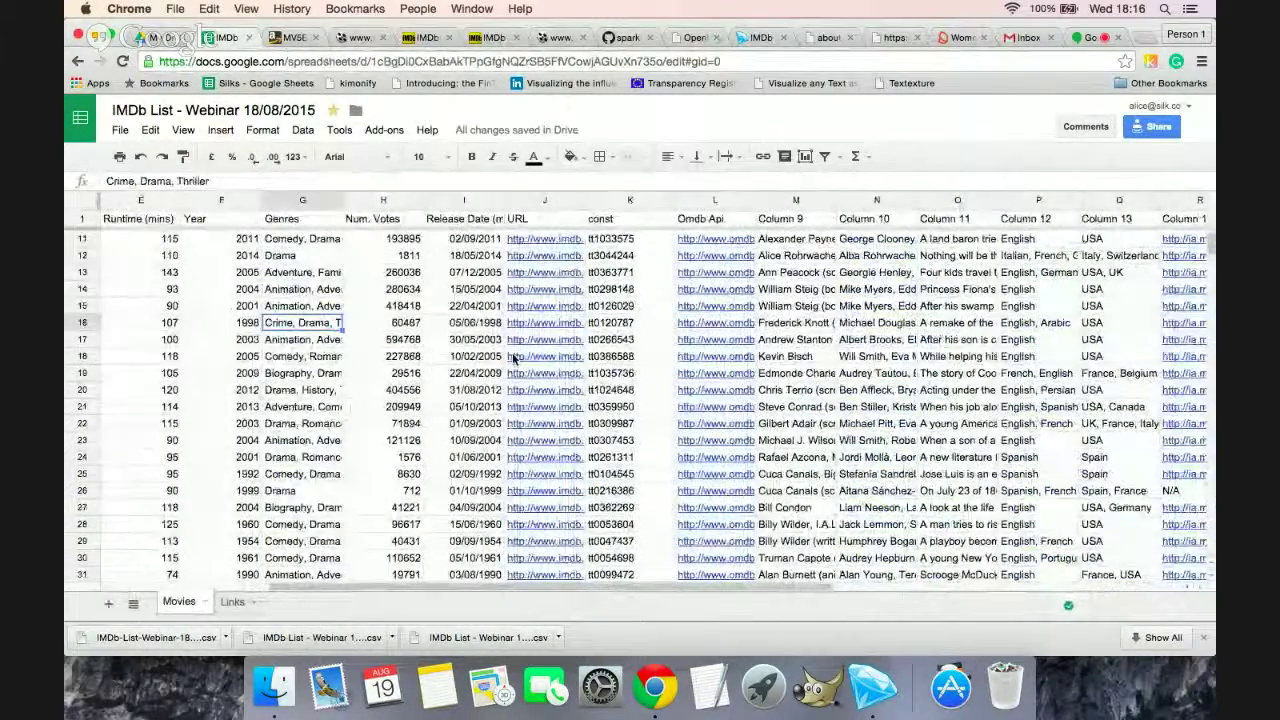
{"action": "scroll", "coordinate": [309, 380], "scroll_direction": "left", "scroll_amount": 1}
{"action": "scroll", "coordinate": [309, 380], "scroll_direction": "left", "scroll_amount": 3}
{"action": "scroll", "coordinate": [315, 340], "scroll_direction": "up", "scroll_amount": 3}
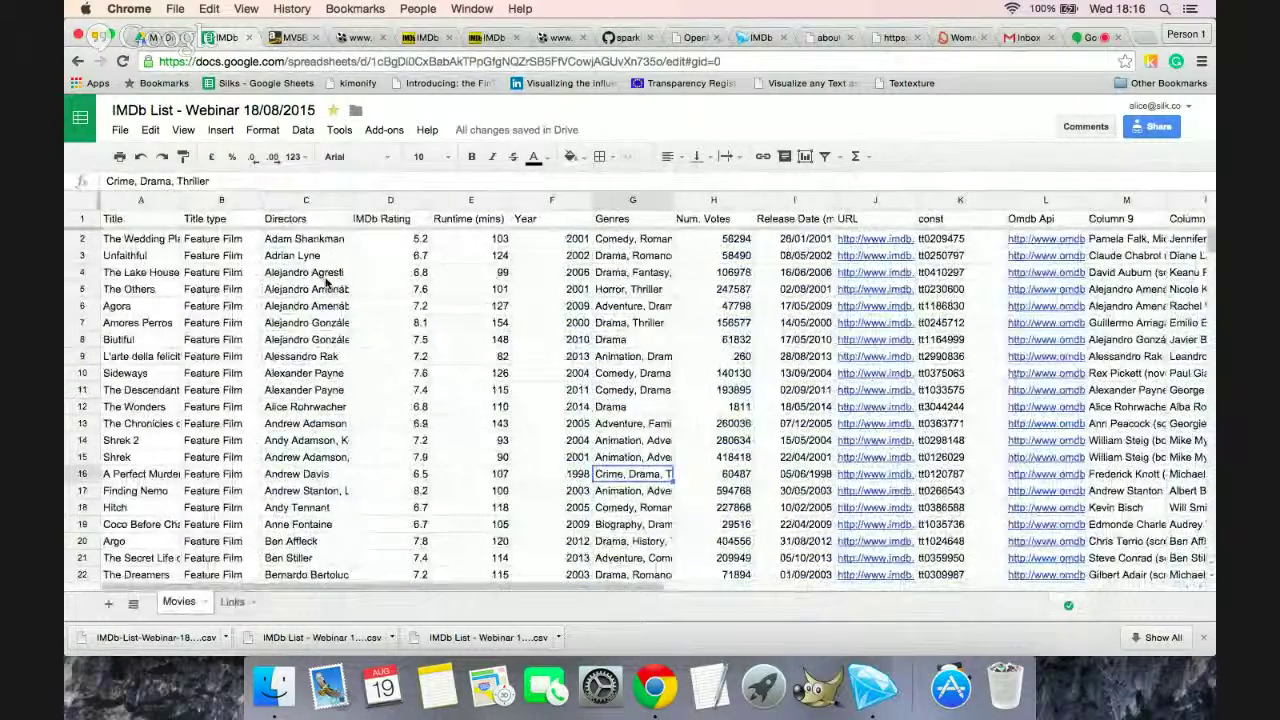
{"action": "scroll", "coordinate": [333, 360], "scroll_direction": "down", "scroll_amount": 20}
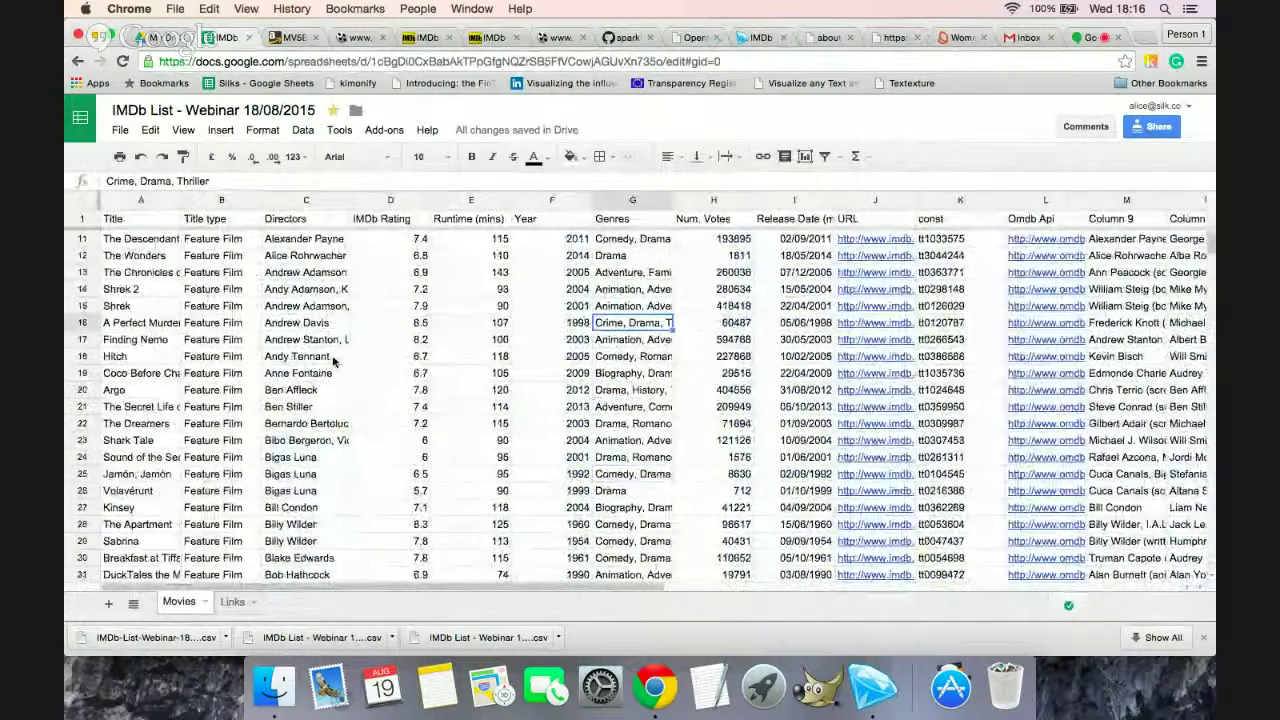
{"action": "scroll", "coordinate": [333, 360], "scroll_direction": "down", "scroll_amount": 1}
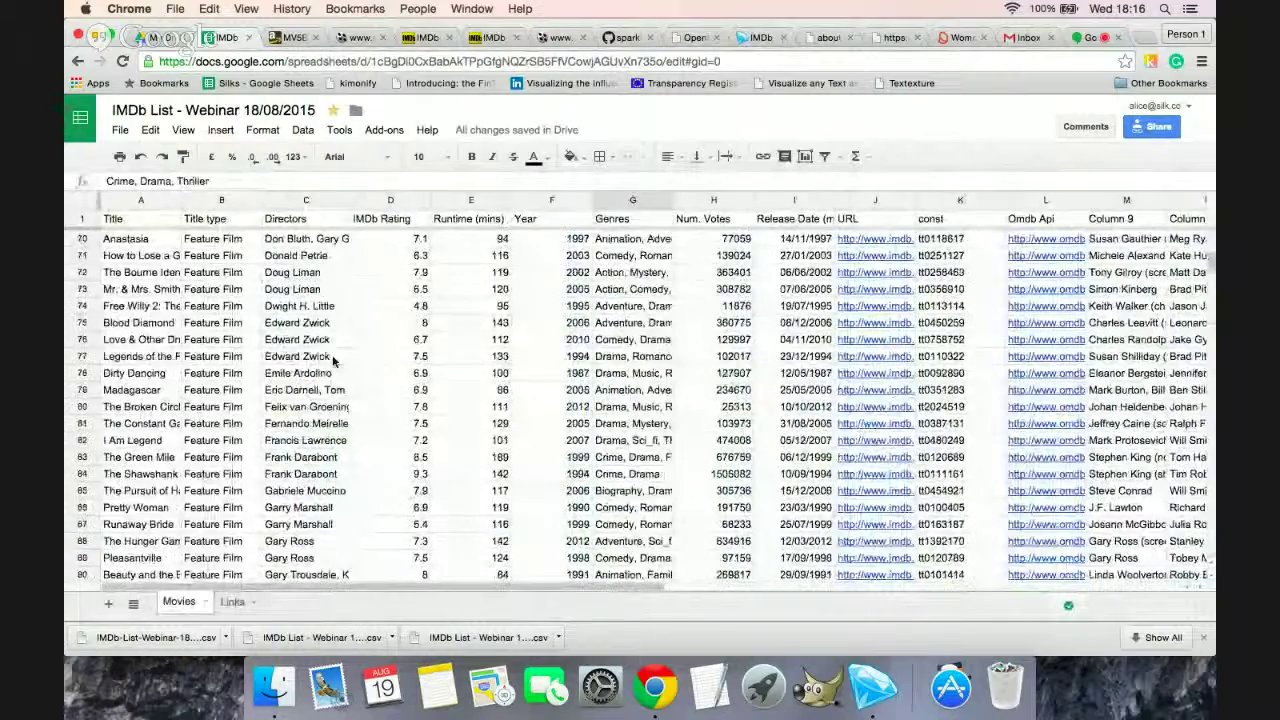
{"action": "scroll", "coordinate": [333, 360], "scroll_direction": "up", "scroll_amount": 20}
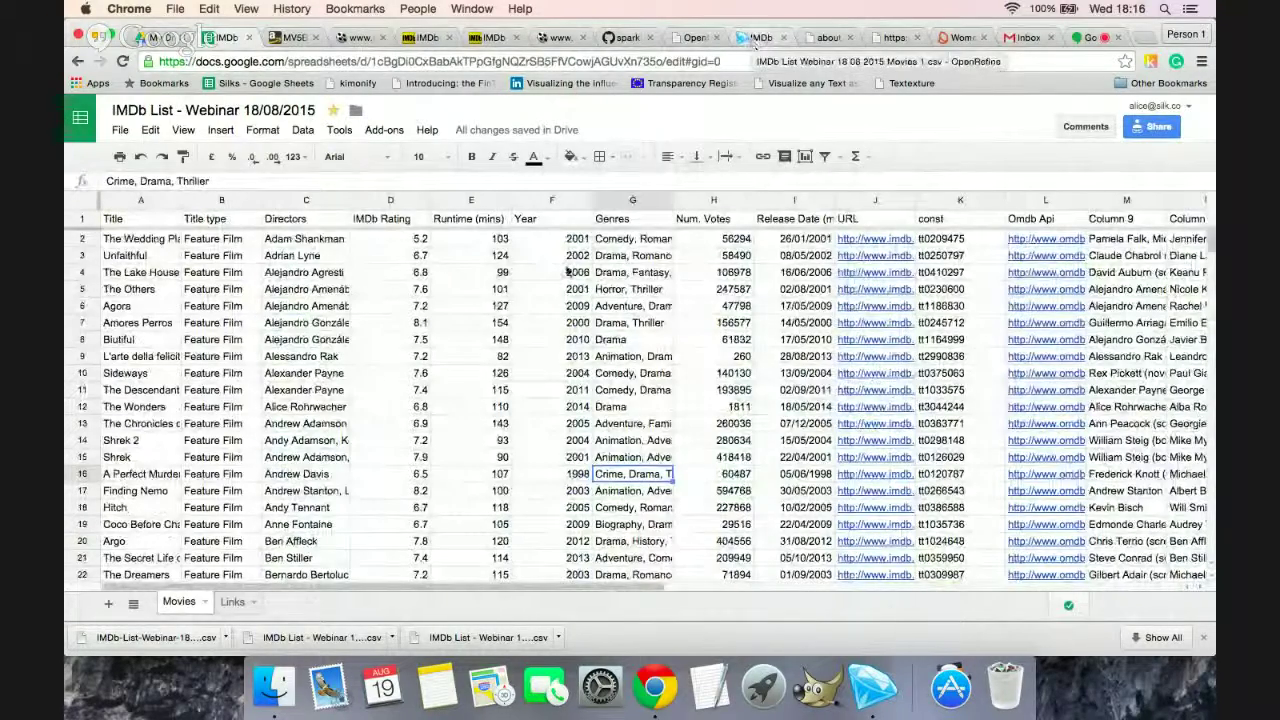
{"action": "scroll", "coordinate": [295, 310], "scroll_direction": "down", "scroll_amount": 3}
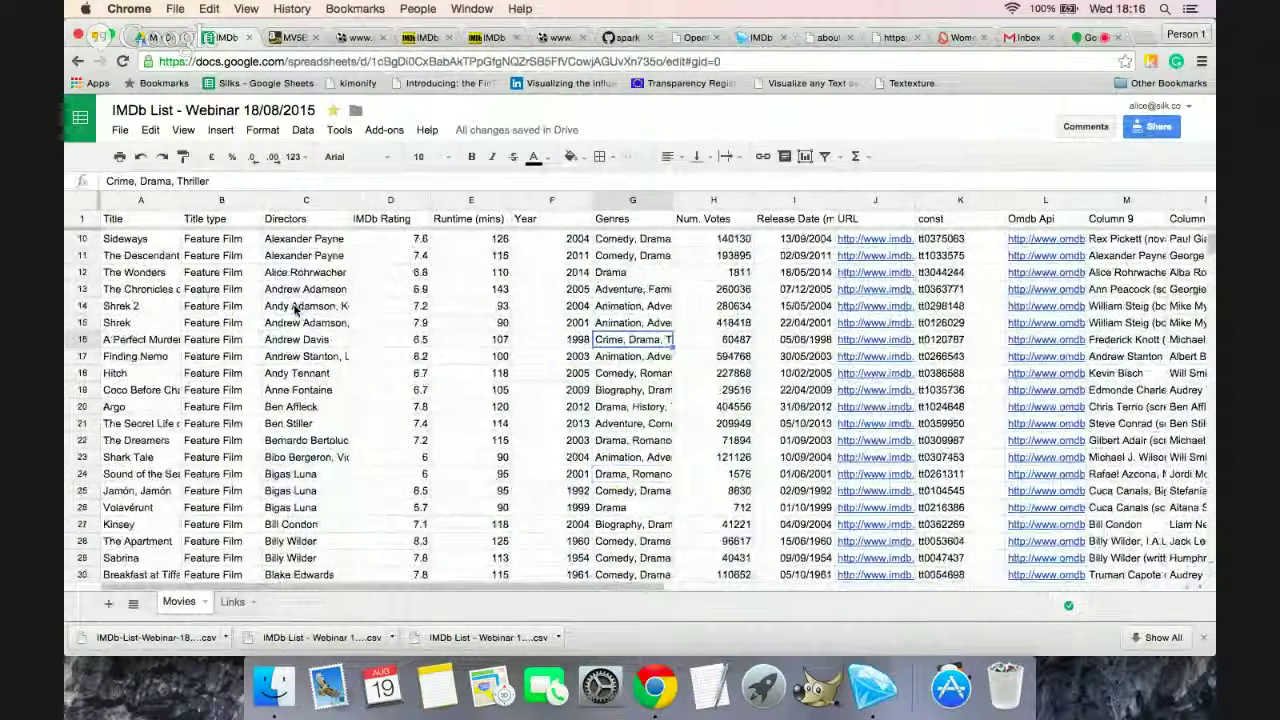
{"action": "scroll", "coordinate": [295, 310], "scroll_direction": "up", "scroll_amount": 3}
{"action": "left_click", "coordinate": [295, 306]}
{"action": "left_click", "coordinate": [312, 340]}
{"action": "key", "text": "Up"}
{"action": "key", "text": "Up"}
{"action": "key", "text": "Down"}
{"action": "key", "text": "Right"}
{"action": "key", "text": "Left"}
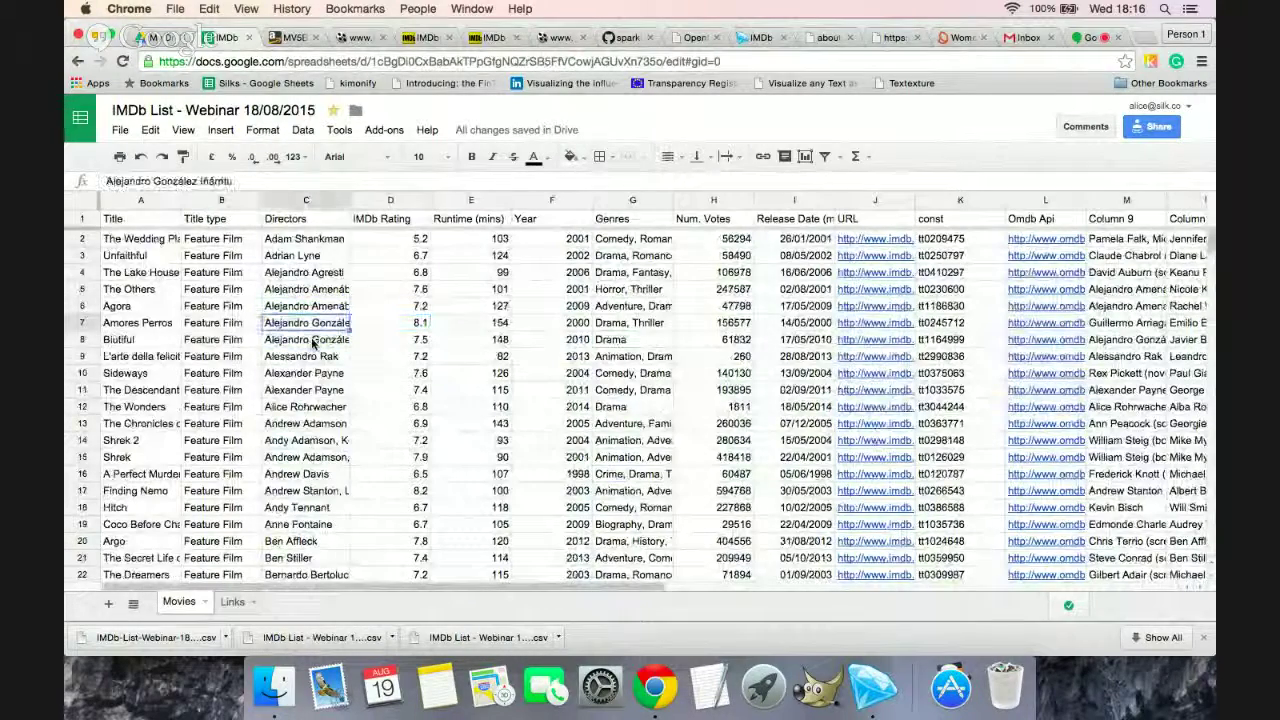
{"action": "left_click", "coordinate": [314, 374]}
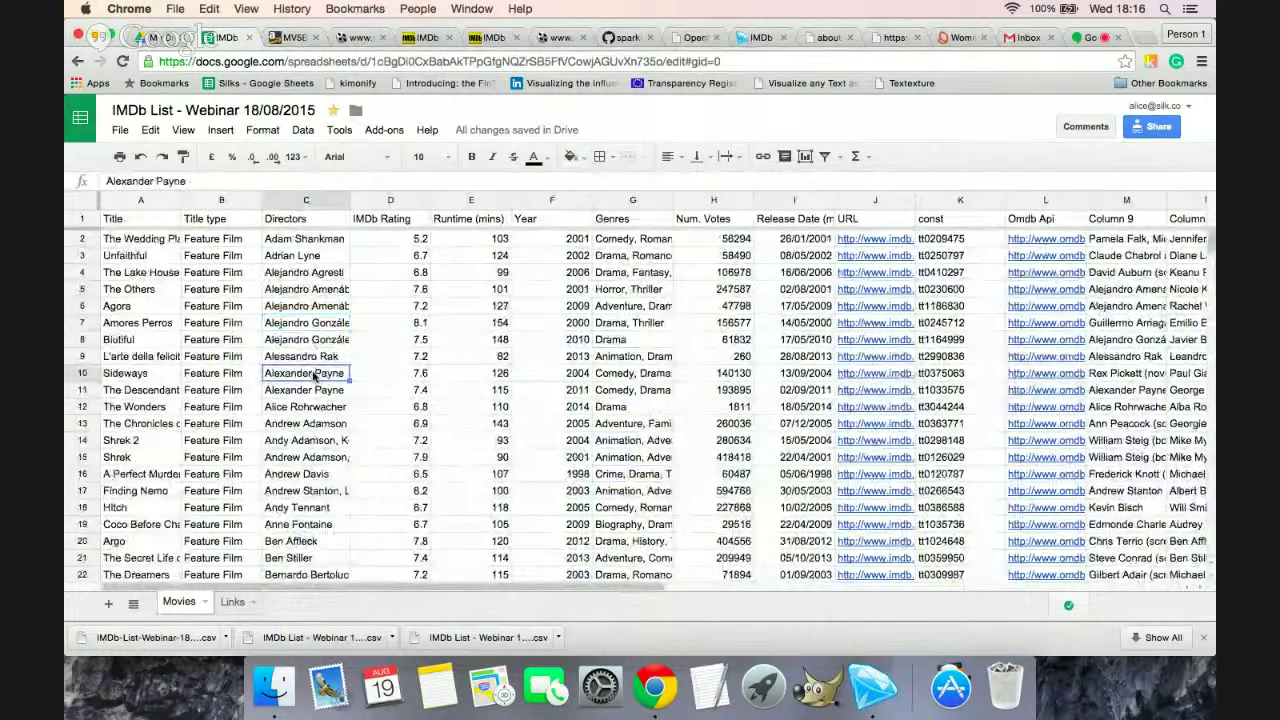
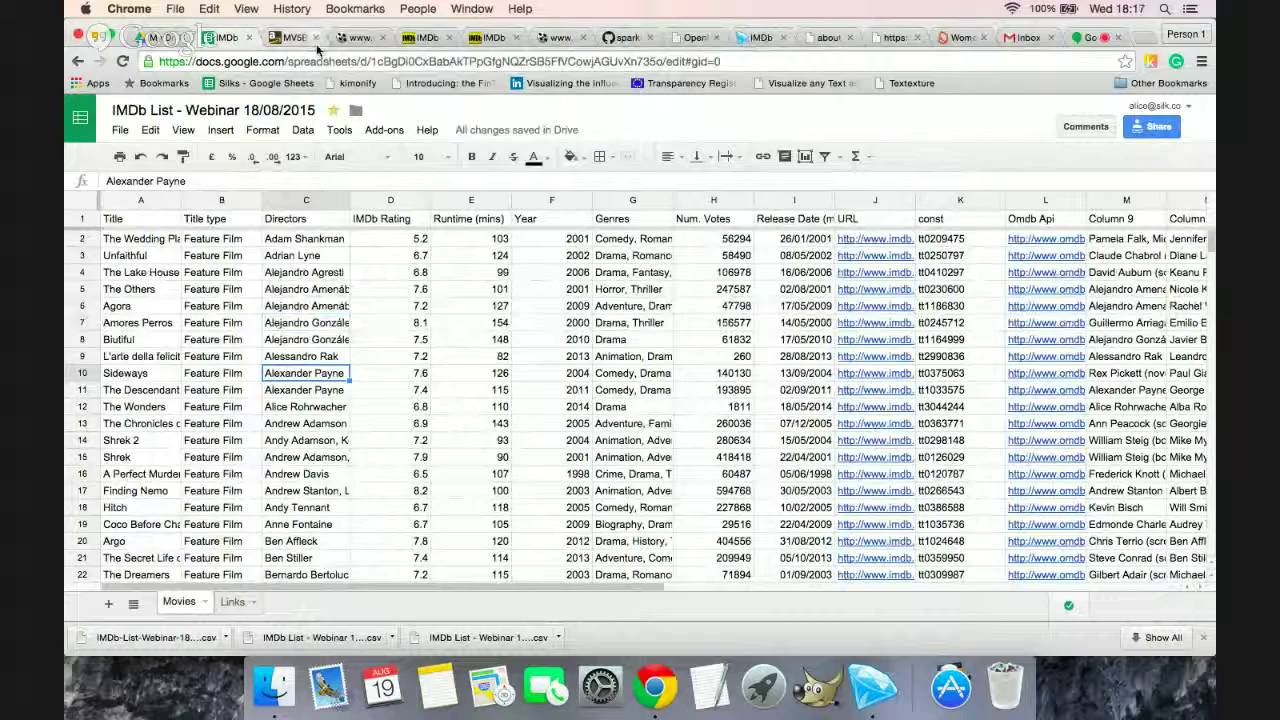
Step: Close the extra Chrome tab and switch to the OpenRefine Movies project
{"action": "left_click", "coordinate": [315, 38]}
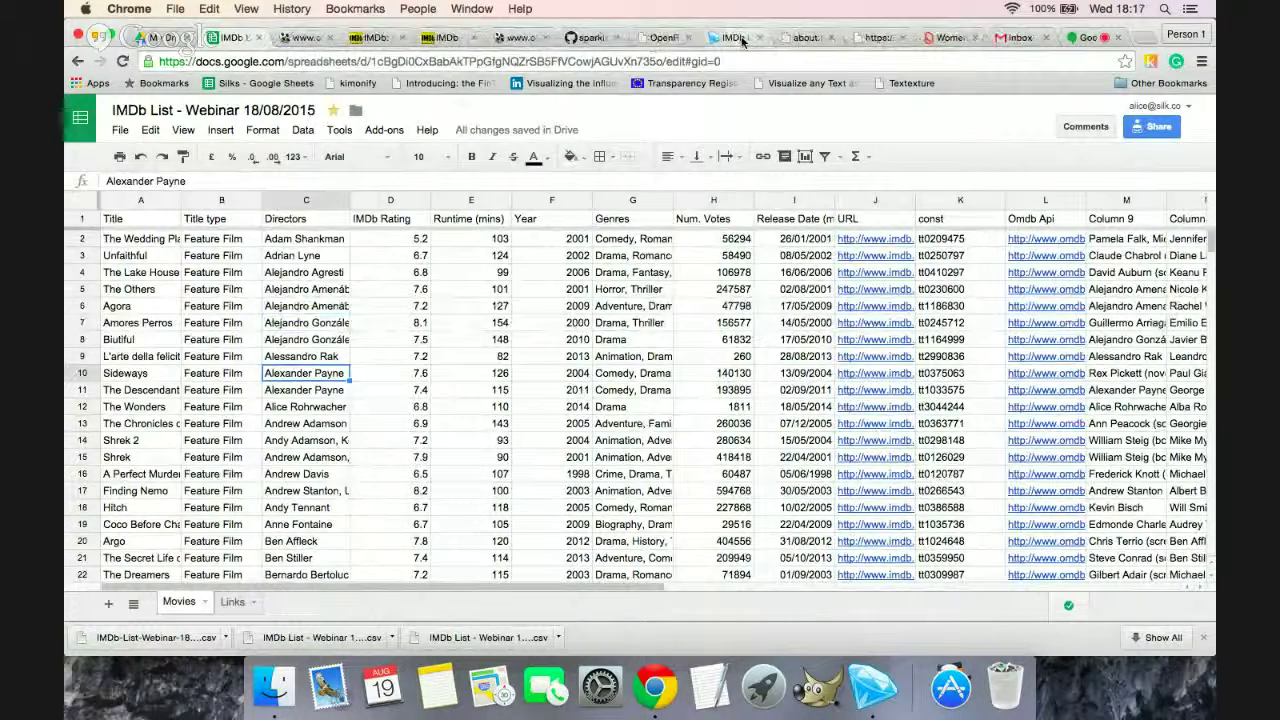
{"action": "left_click", "coordinate": [741, 40]}
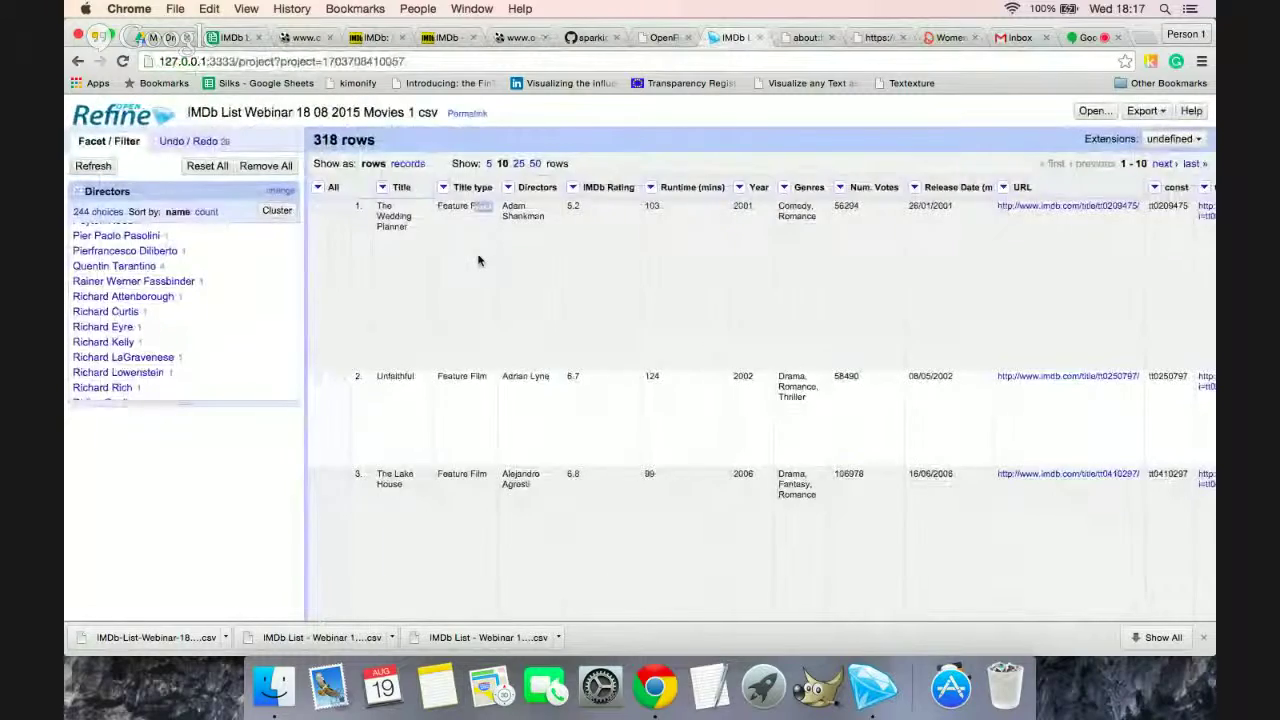
Step: Remove the Title, Title type and IMDb Rating columns
{"action": "scroll", "coordinate": [478, 260], "scroll_direction": "right", "scroll_amount": 5}
{"action": "scroll", "coordinate": [478, 260], "scroll_direction": "right", "scroll_amount": 5}
{"action": "scroll", "coordinate": [530, 300], "scroll_direction": "left", "scroll_amount": 2}
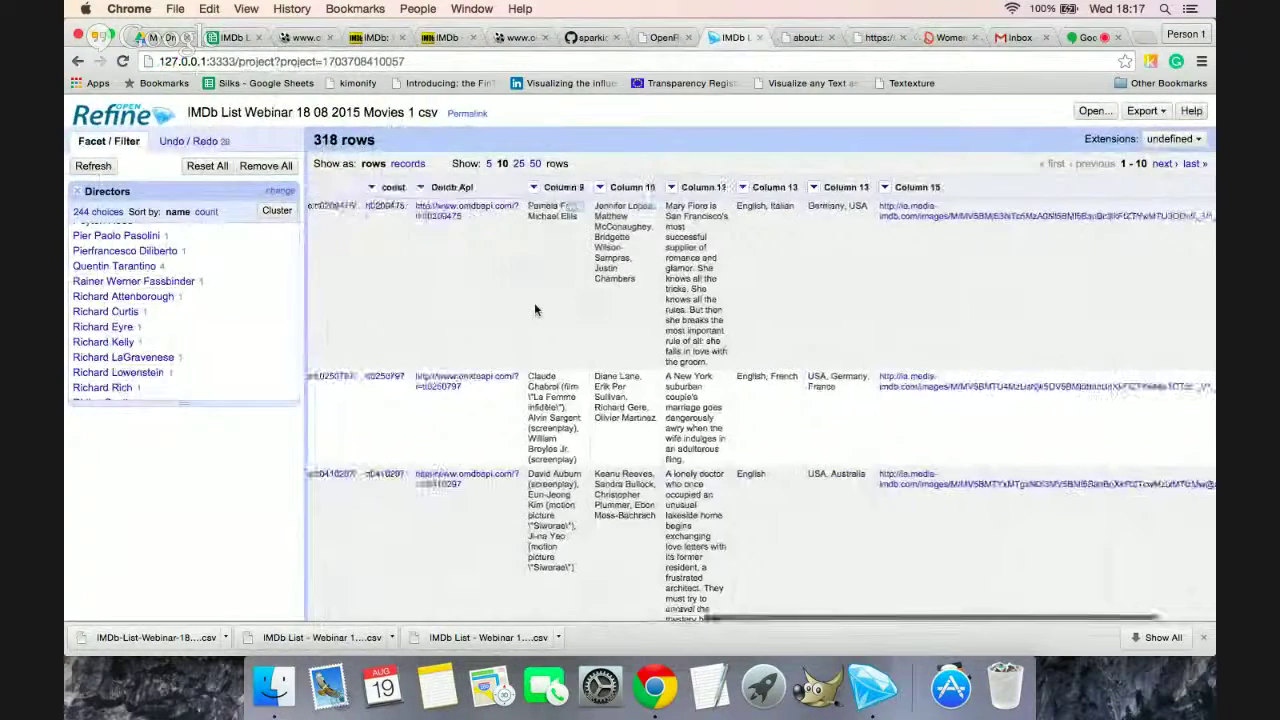
{"action": "scroll", "coordinate": [535, 310], "scroll_direction": "left", "scroll_amount": 10}
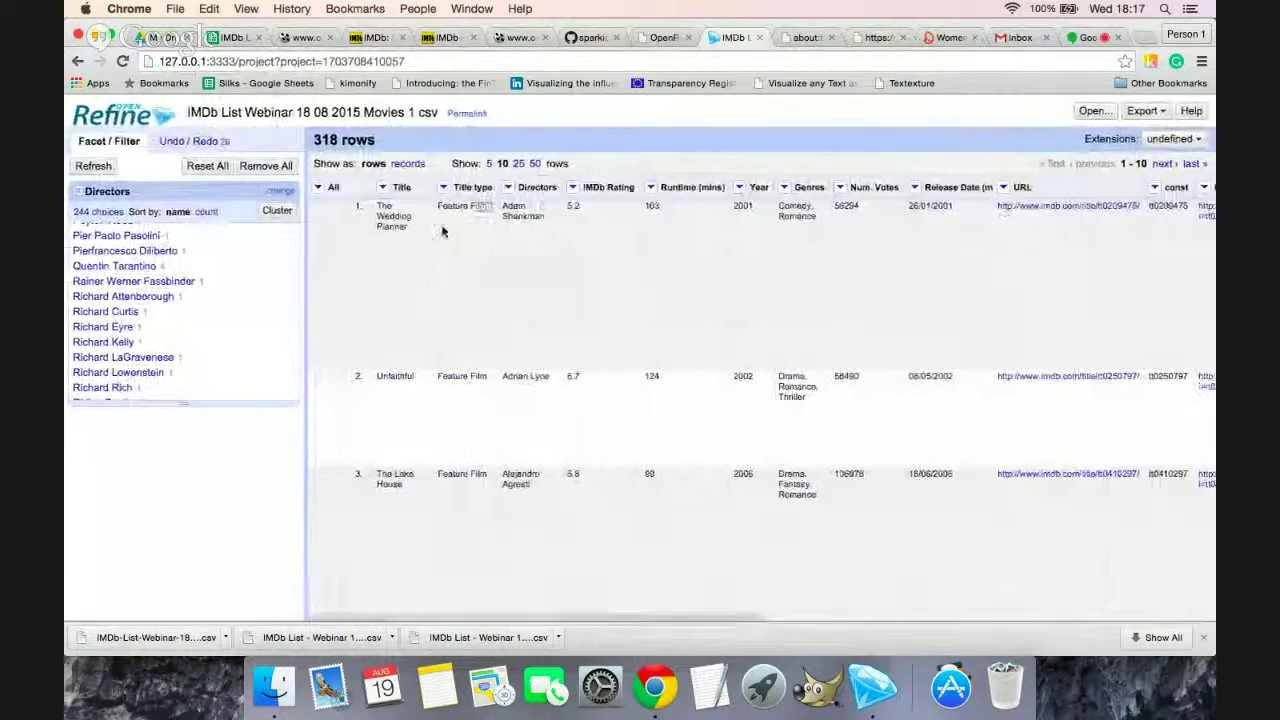
{"action": "left_click", "coordinate": [384, 189]}
{"action": "mouse_move", "coordinate": [457, 278]}
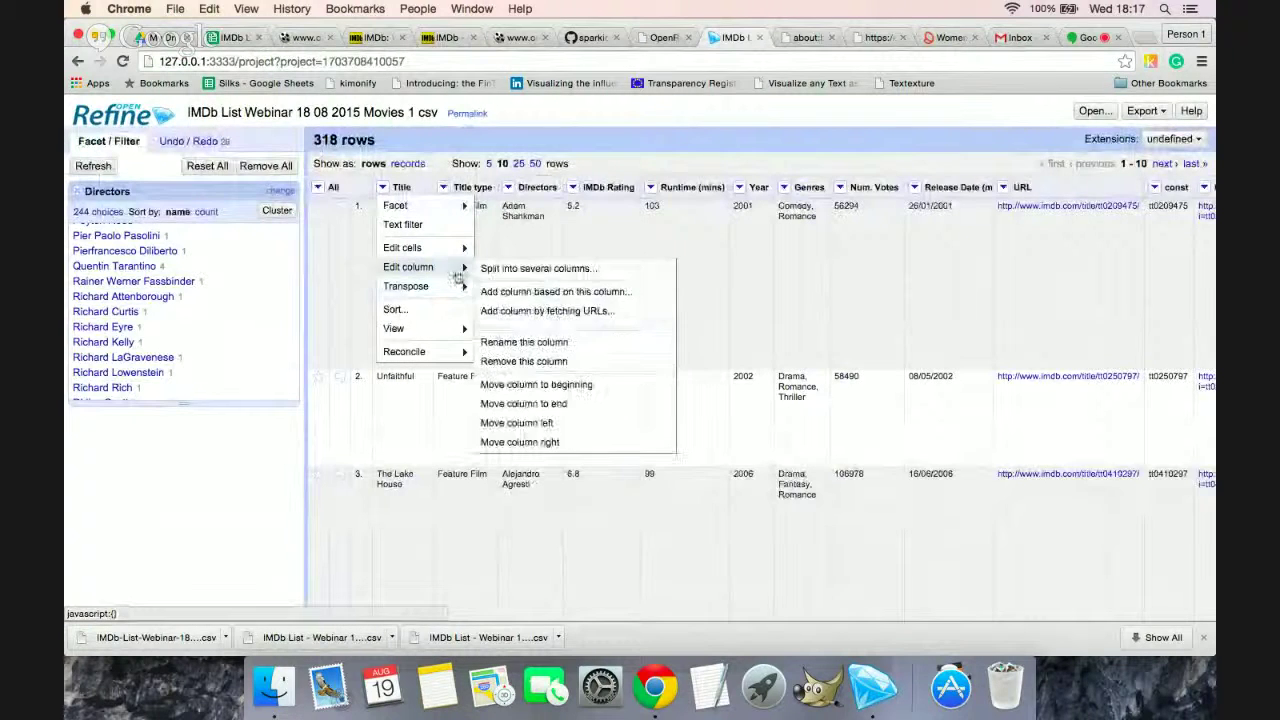
{"action": "left_click", "coordinate": [522, 361]}
{"action": "left_click", "coordinate": [382, 189]}
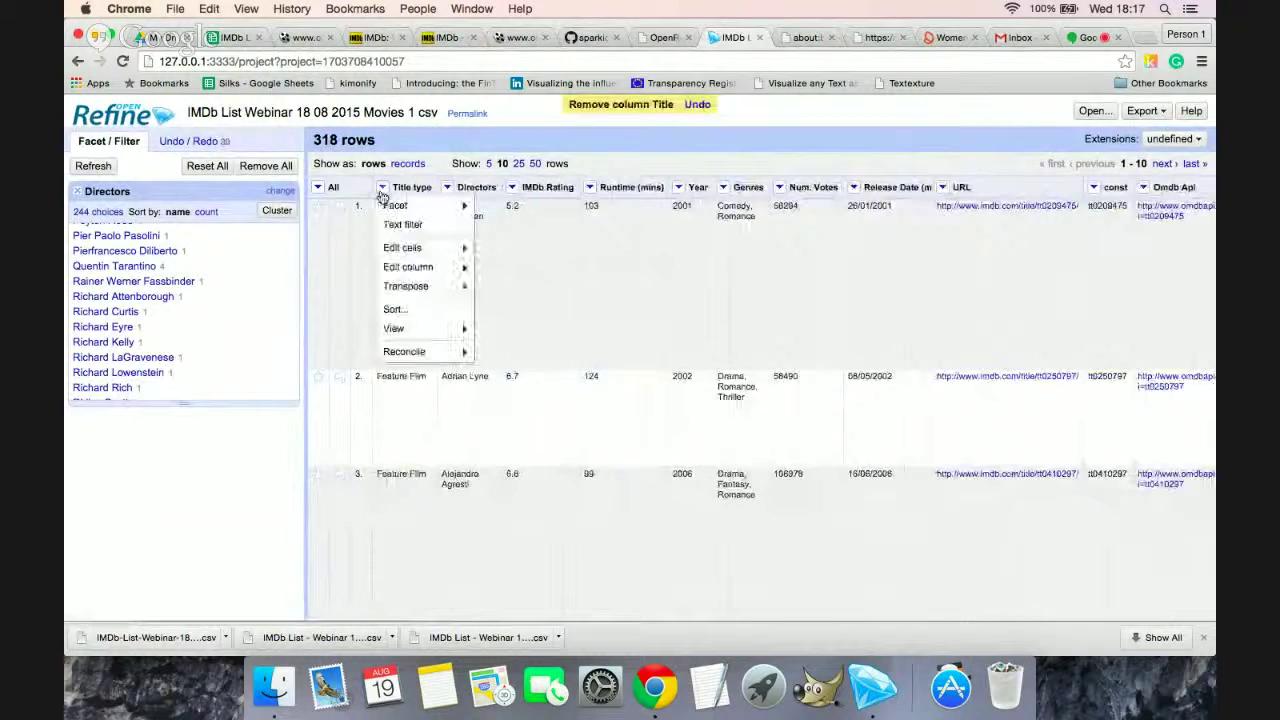
{"action": "left_click", "coordinate": [520, 361]}
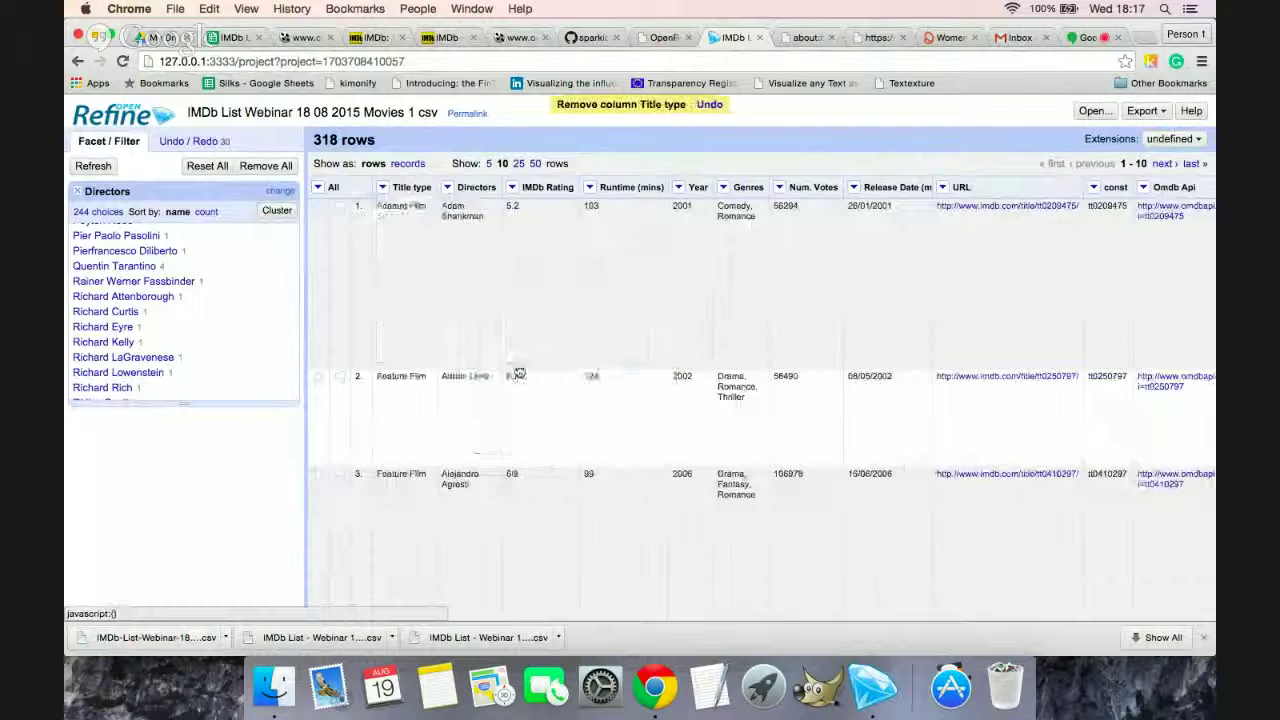
{"action": "left_click", "coordinate": [447, 187]}
{"action": "mouse_move", "coordinate": [492, 270]}
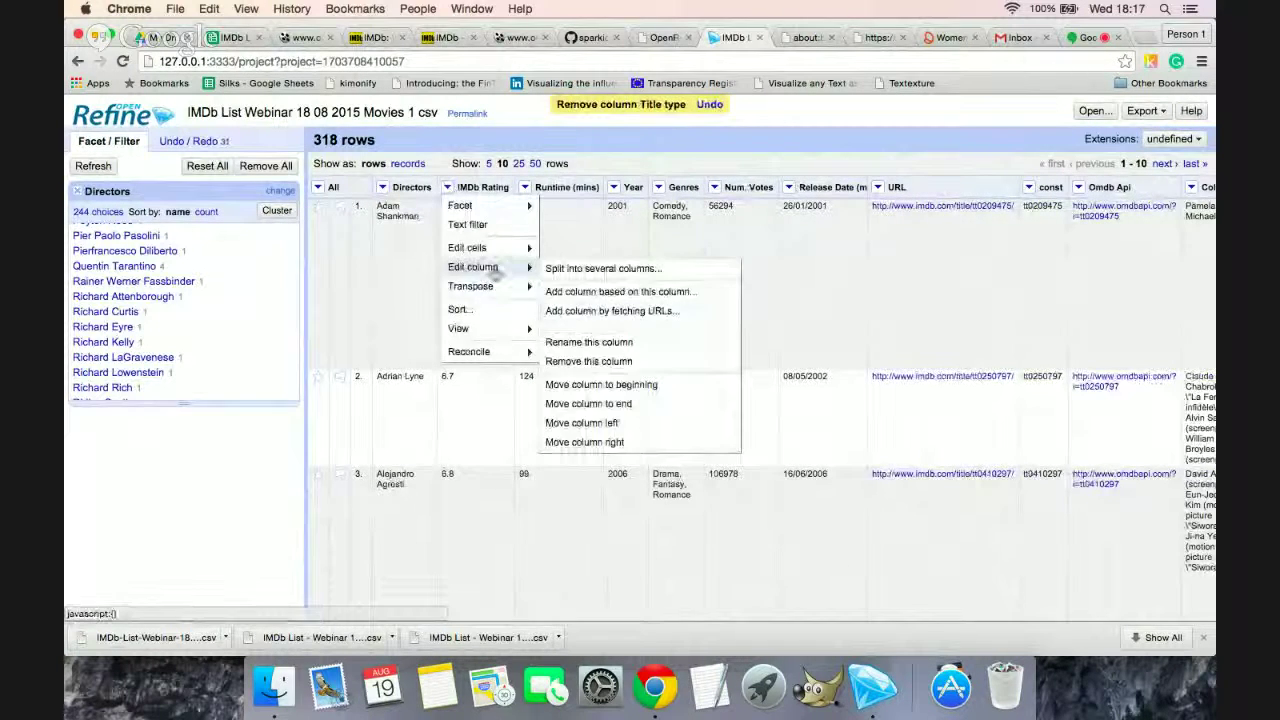
{"action": "left_click", "coordinate": [588, 361]}
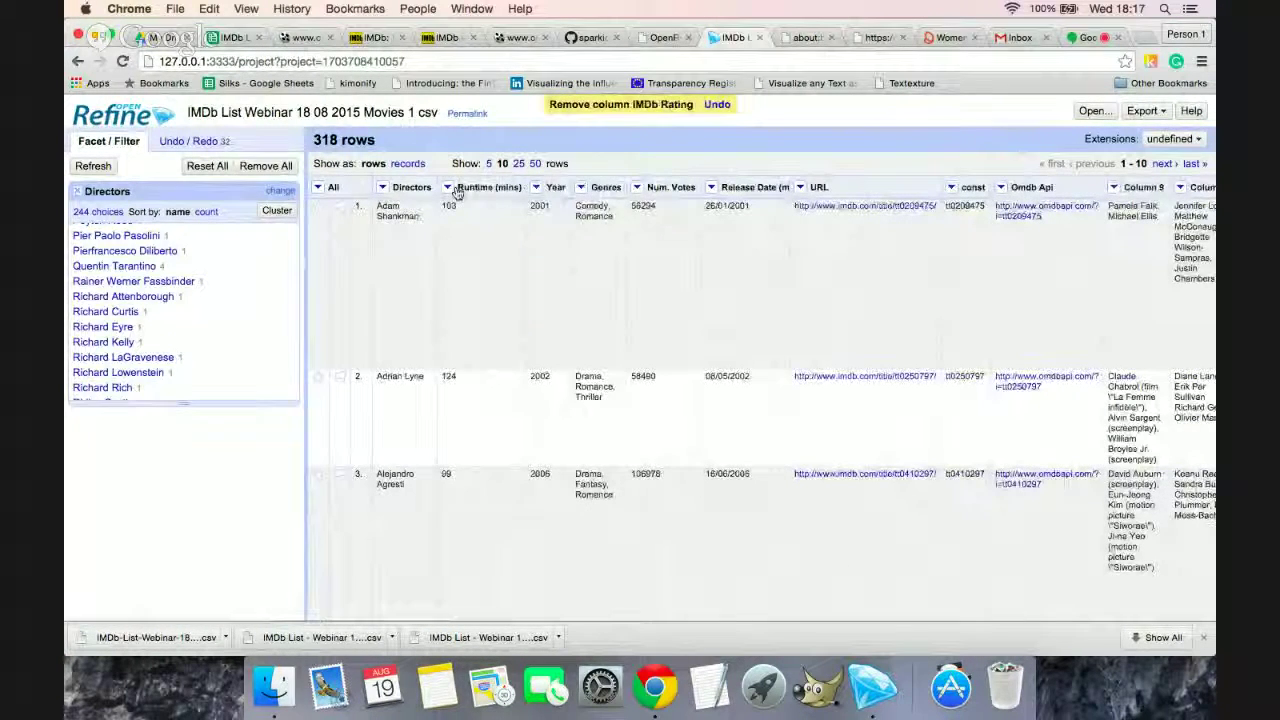
Step: Remove the Runtime (mins), Year, Genres and Num. Votes columns
{"action": "left_click", "coordinate": [448, 187]}
{"action": "mouse_move", "coordinate": [480, 267]}
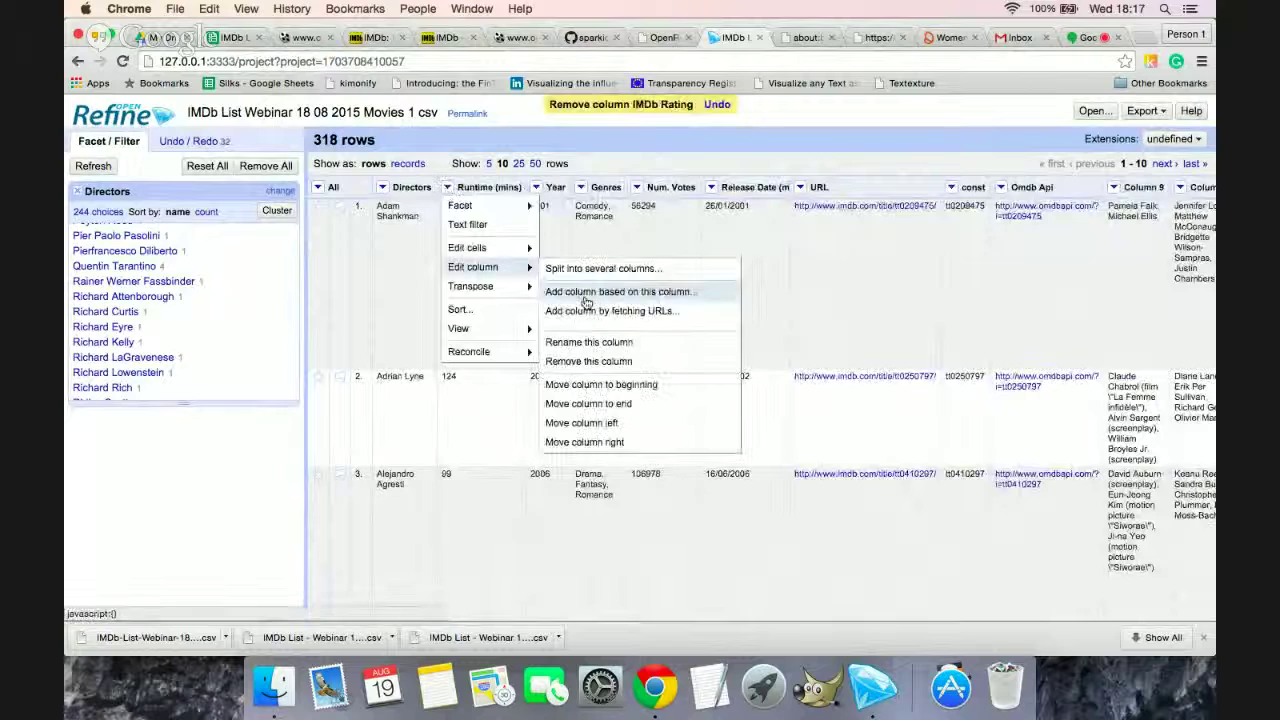
{"action": "left_click", "coordinate": [590, 360]}
{"action": "left_click", "coordinate": [447, 187]}
{"action": "mouse_move", "coordinate": [523, 265]}
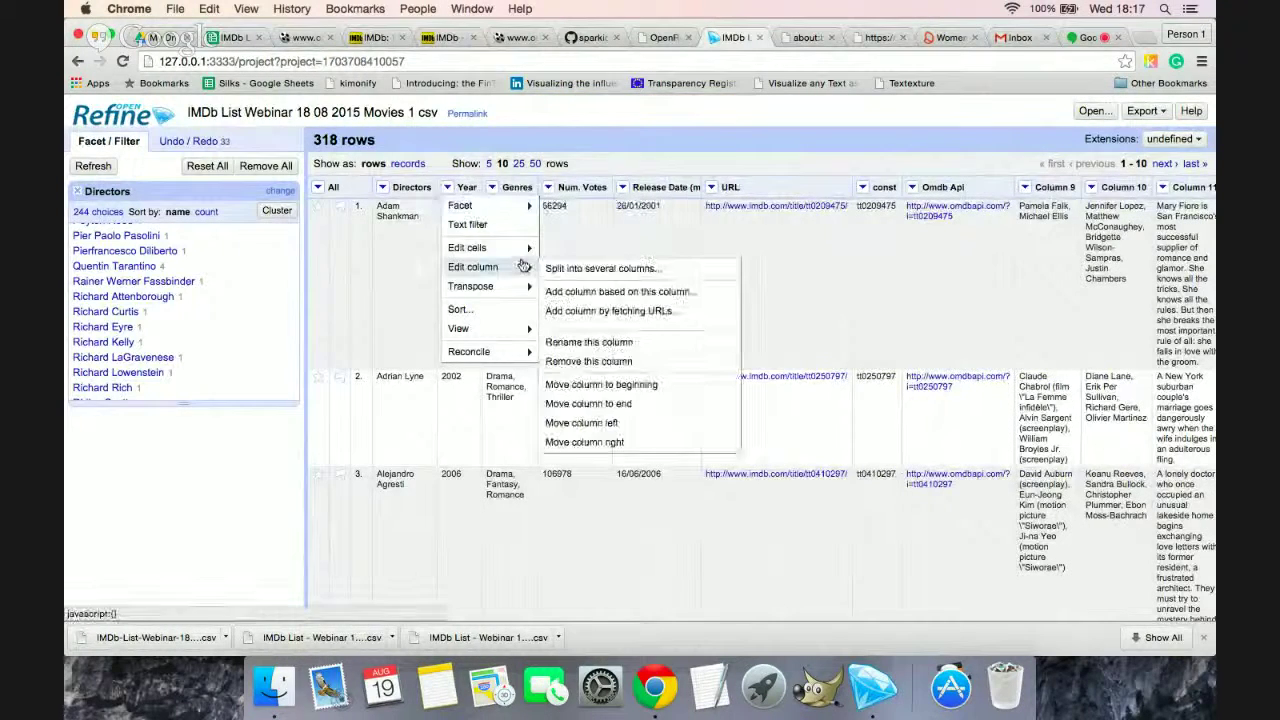
{"action": "left_click", "coordinate": [575, 361]}
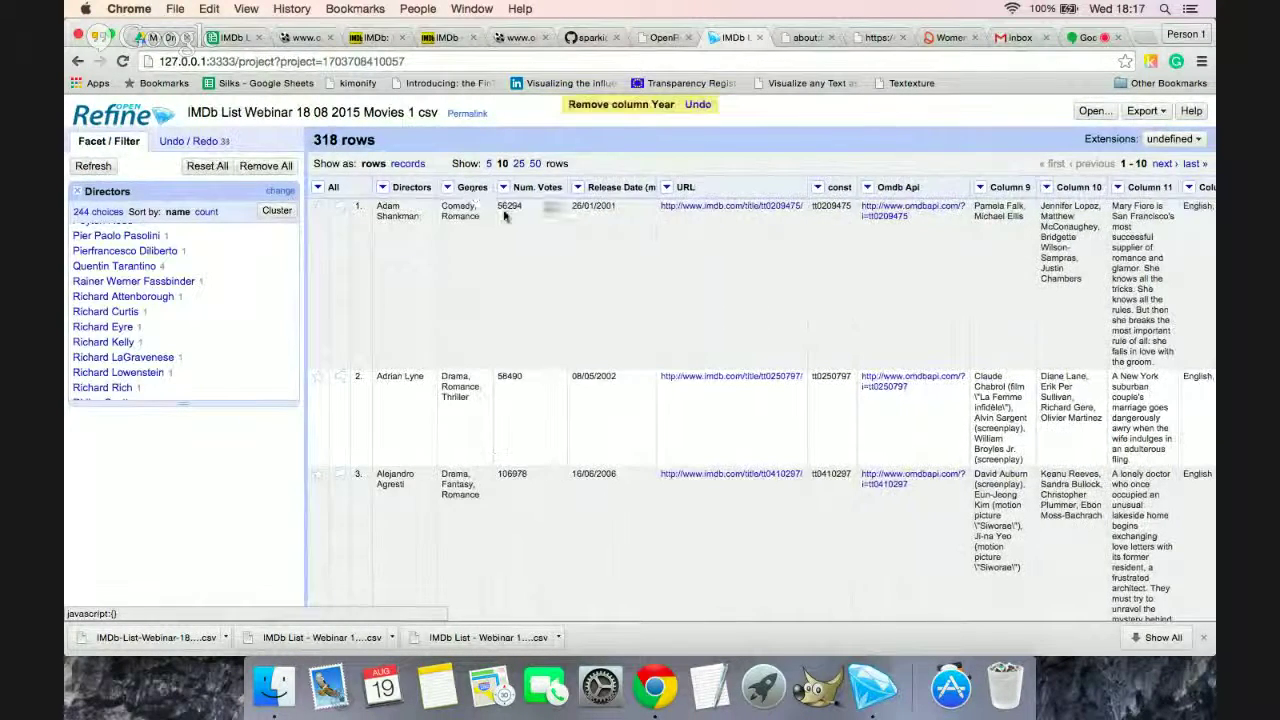
{"action": "left_click", "coordinate": [448, 188]}
{"action": "mouse_move", "coordinate": [480, 267]}
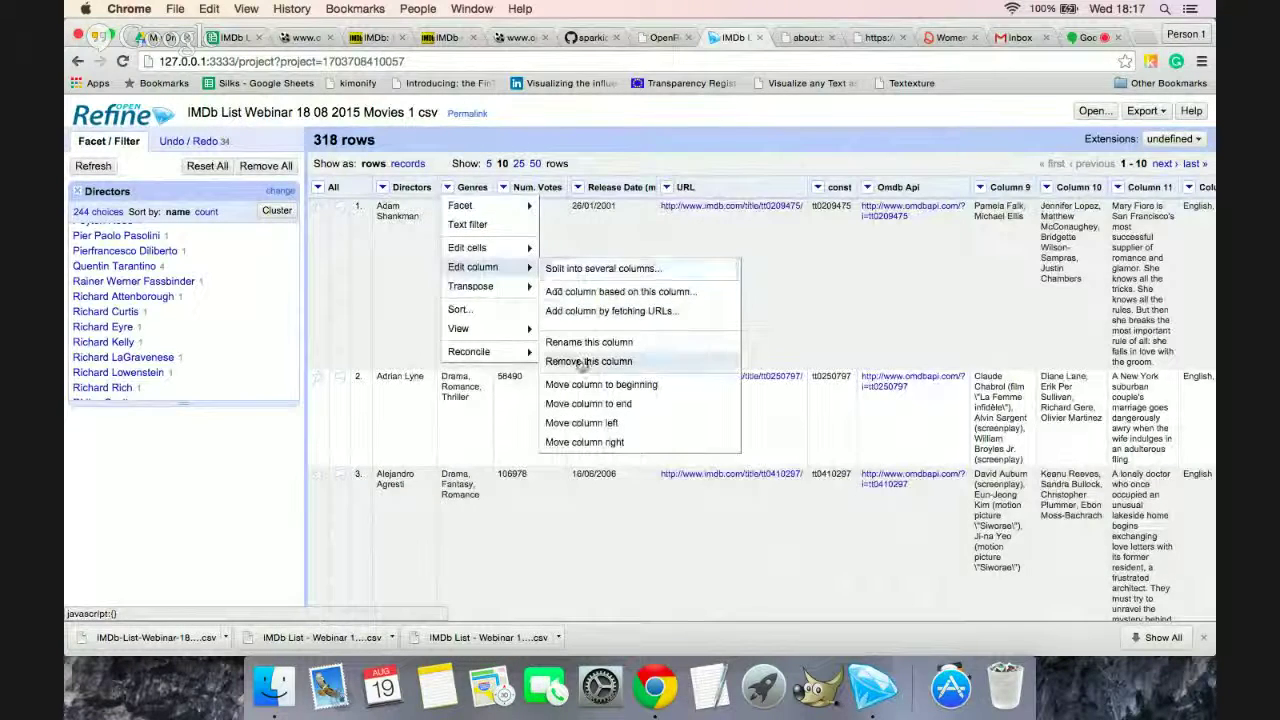
{"action": "left_click", "coordinate": [578, 363]}
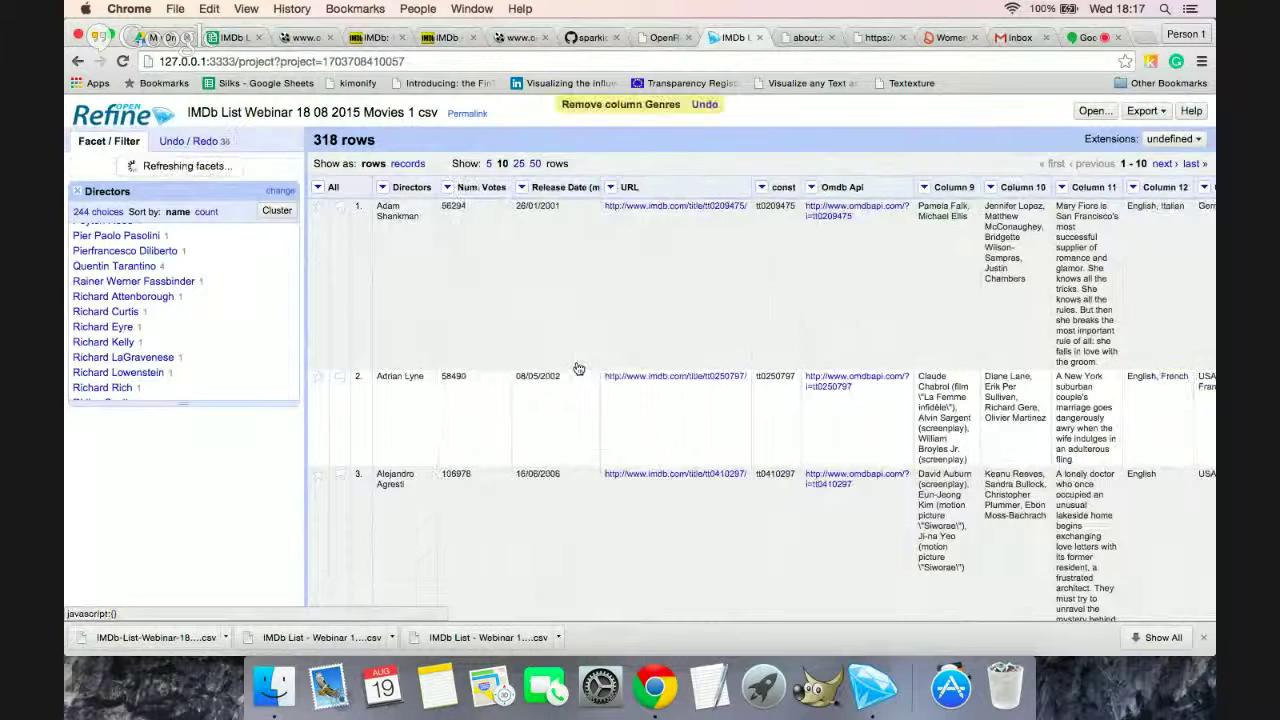
{"action": "left_click", "coordinate": [449, 191]}
{"action": "mouse_move", "coordinate": [514, 277]}
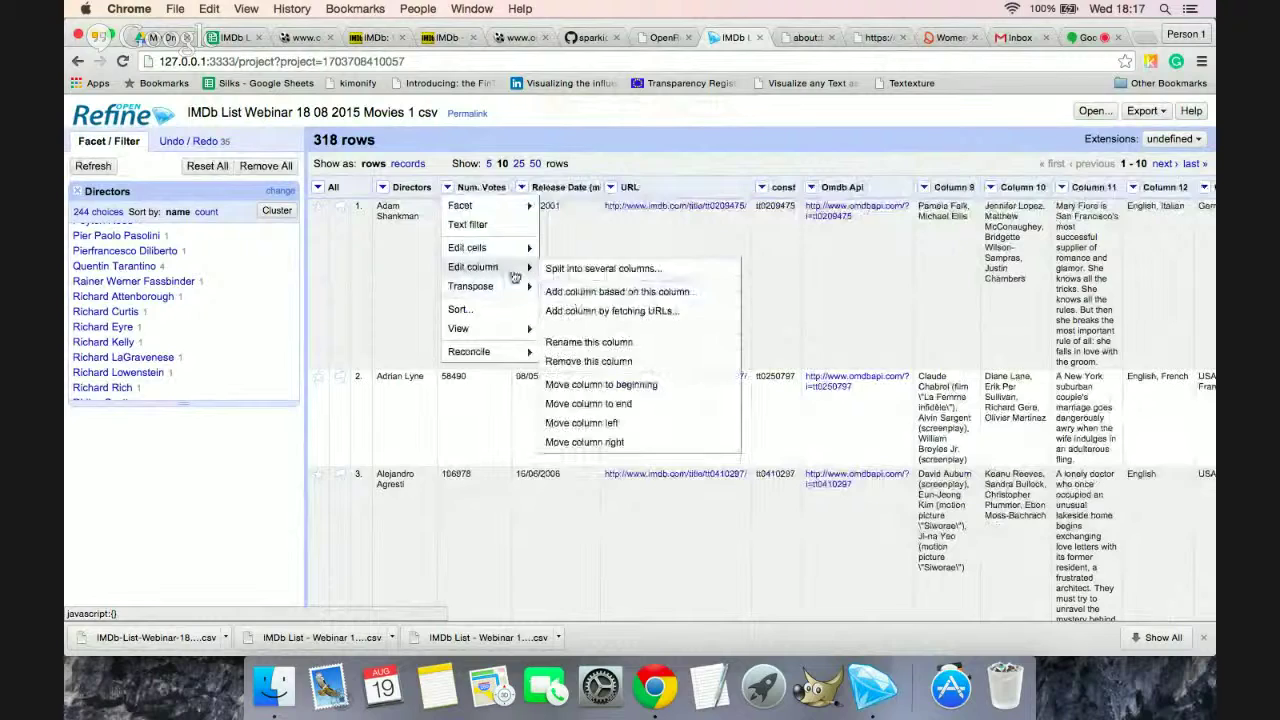
{"action": "left_click", "coordinate": [586, 361]}
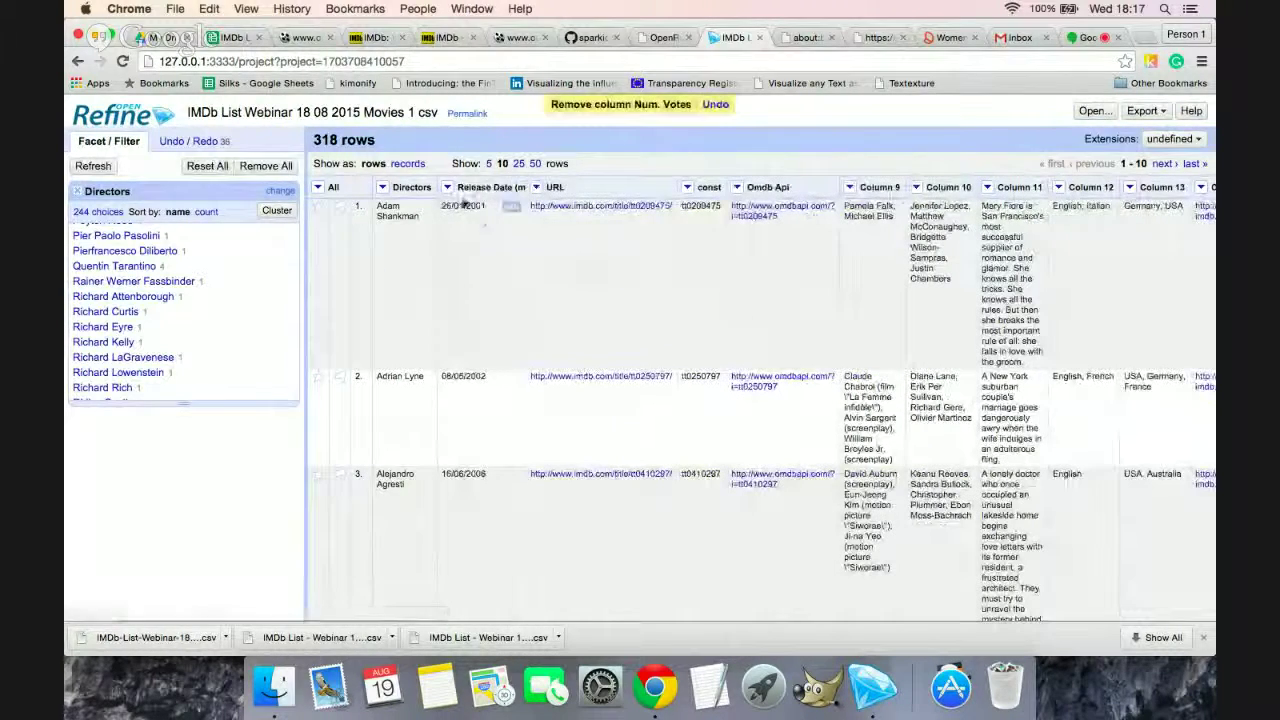
{"action": "left_click", "coordinate": [447, 187]}
Step: Remove the Release Date, URL and Omdb Api columns
{"action": "mouse_move", "coordinate": [530, 270]}
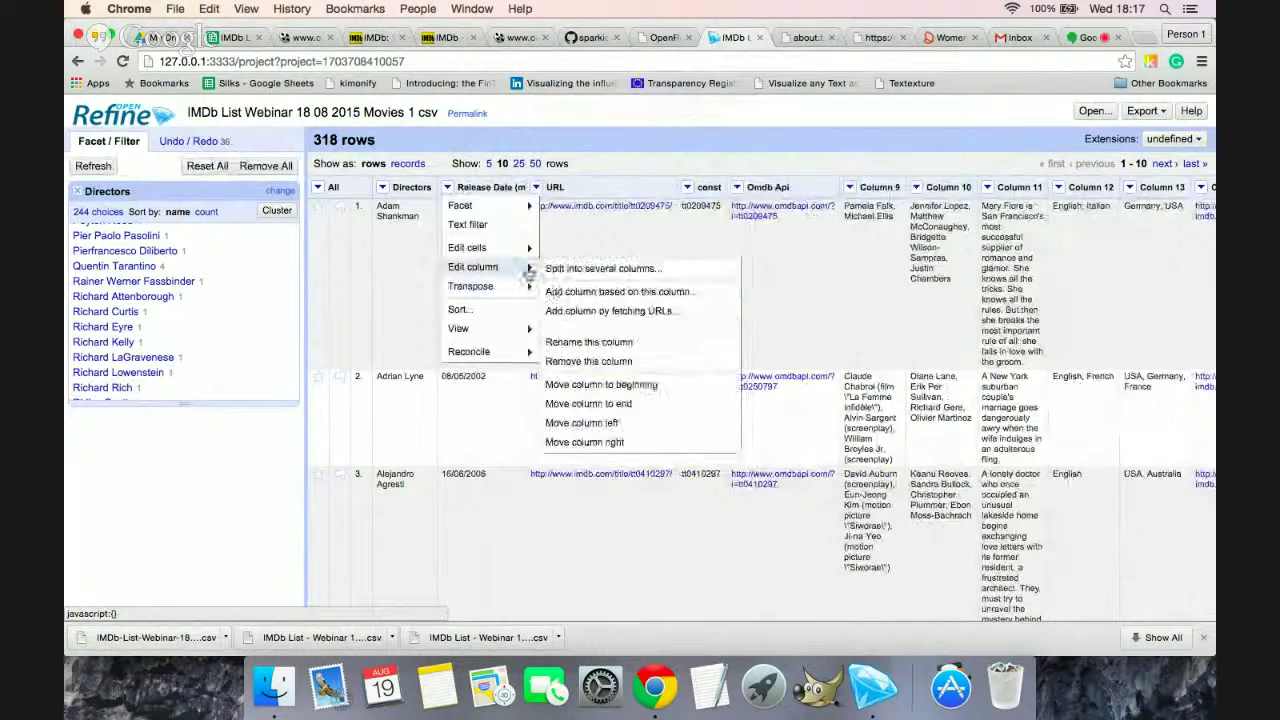
{"action": "left_click", "coordinate": [588, 361]}
{"action": "left_click", "coordinate": [447, 188]}
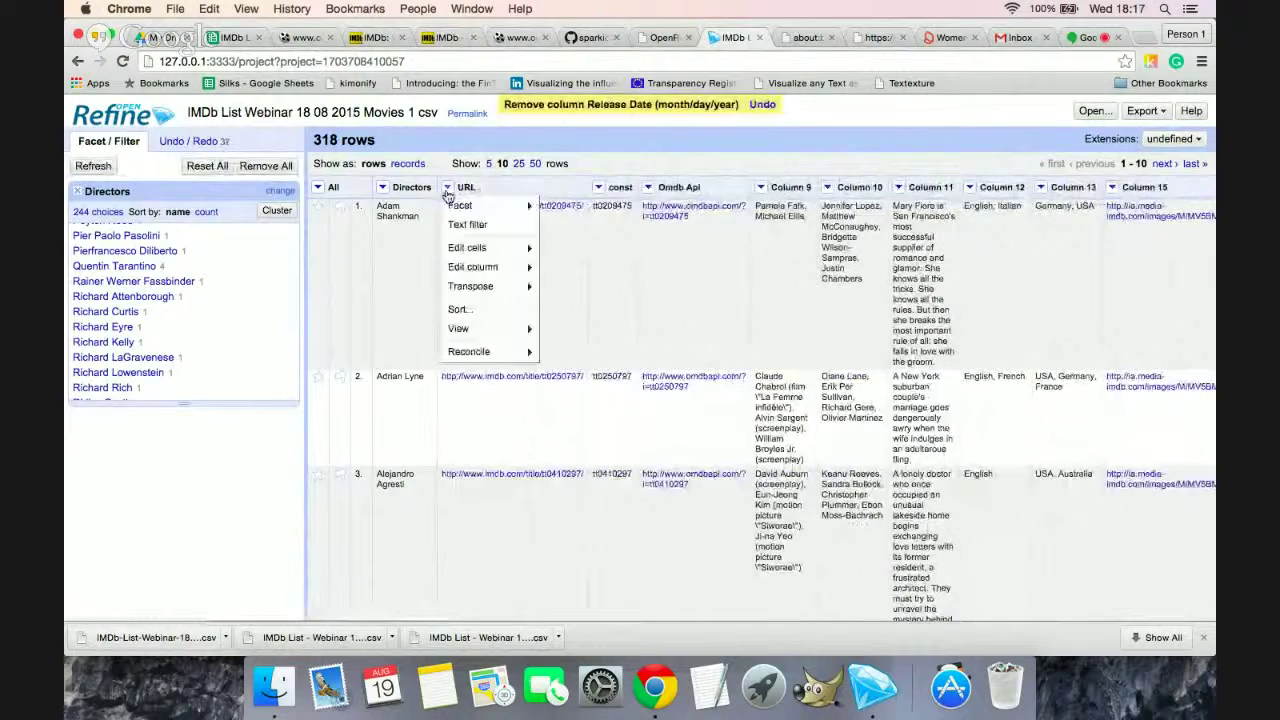
{"action": "mouse_move", "coordinate": [473, 267]}
{"action": "left_click", "coordinate": [586, 361]}
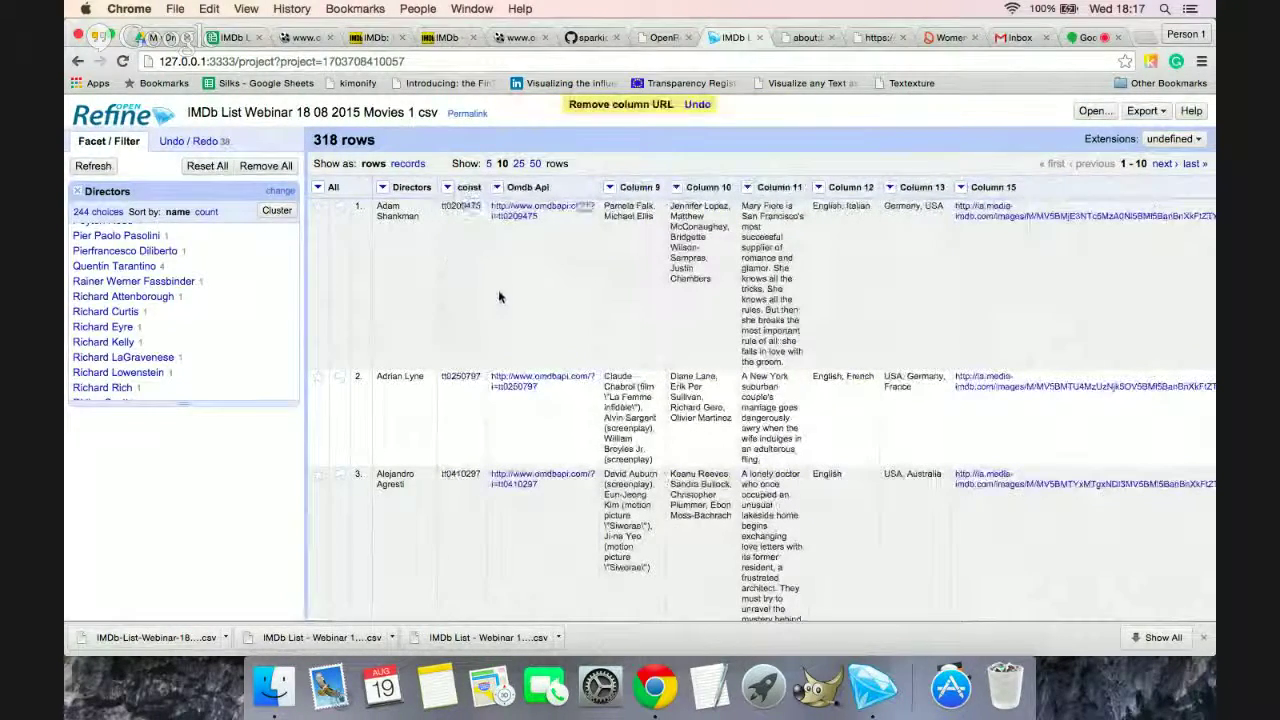
{"action": "left_click", "coordinate": [497, 187]}
{"action": "mouse_move", "coordinate": [555, 276]}
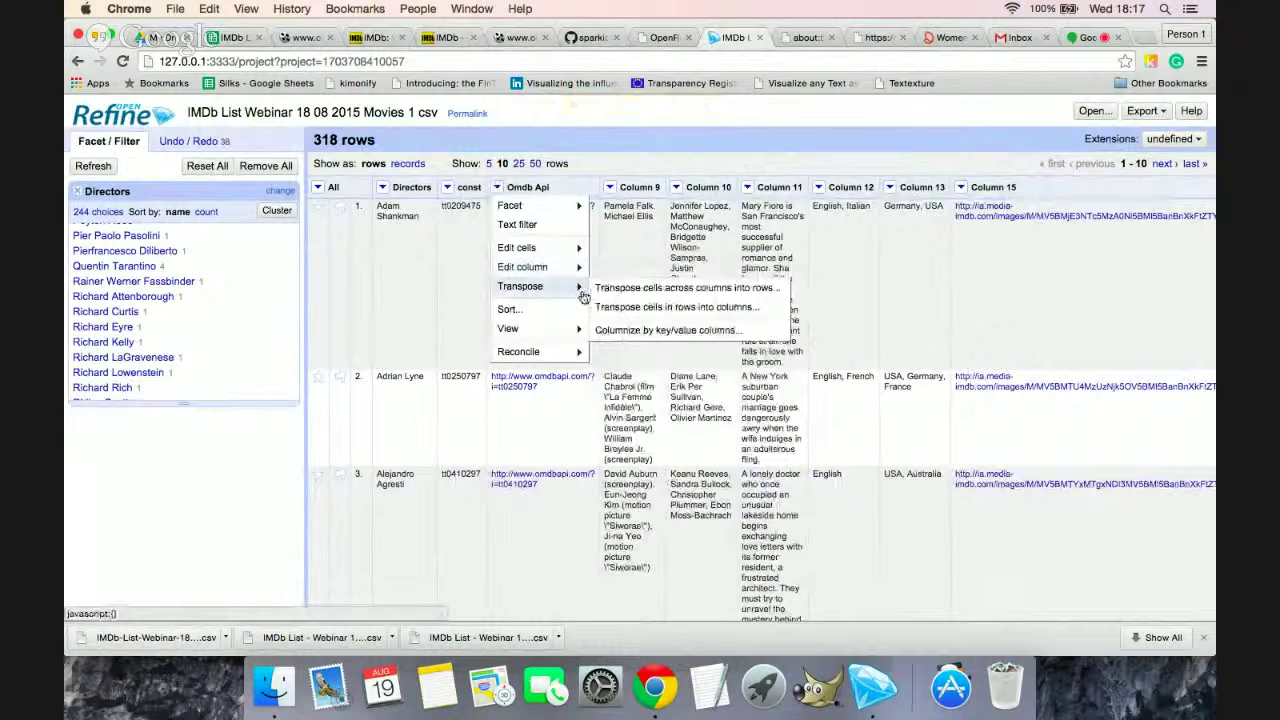
{"action": "left_click", "coordinate": [645, 281]}
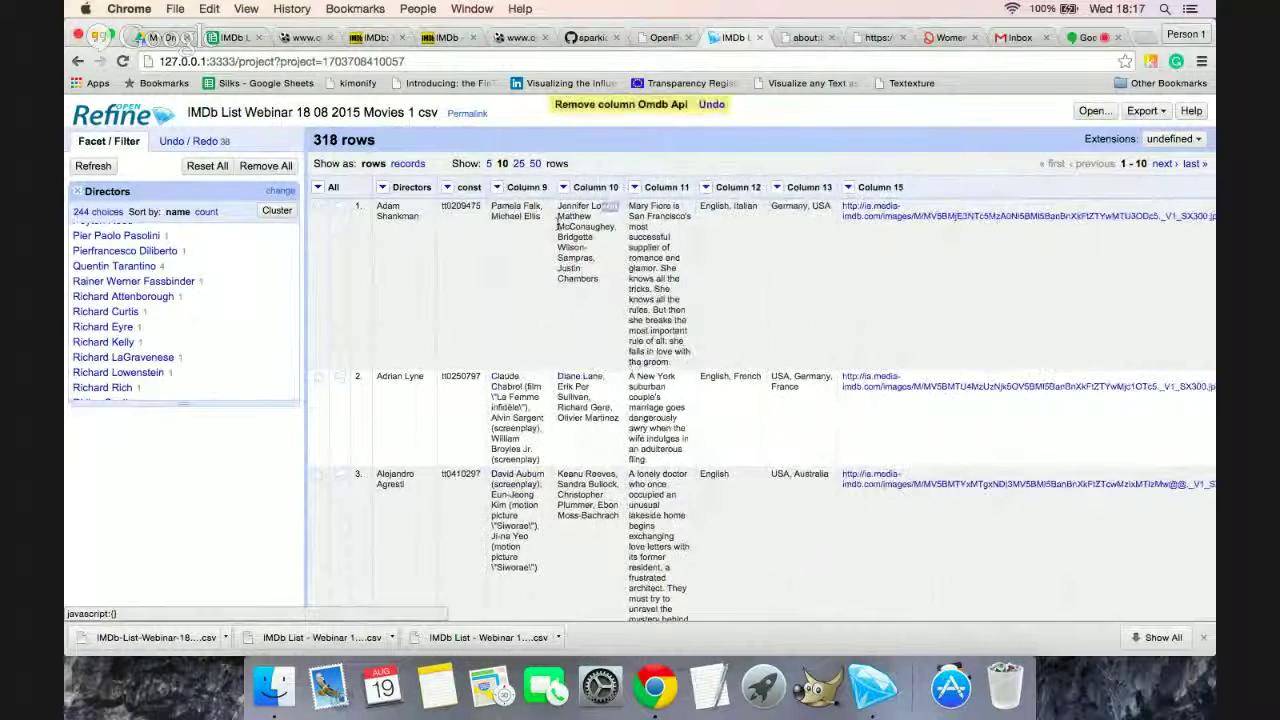
Step: Remove the unnamed Column 9, Column 10, Column 11 and Column 12
{"action": "left_click", "coordinate": [497, 187]}
{"action": "mouse_move", "coordinate": [540, 267]}
{"action": "left_click", "coordinate": [638, 361]}
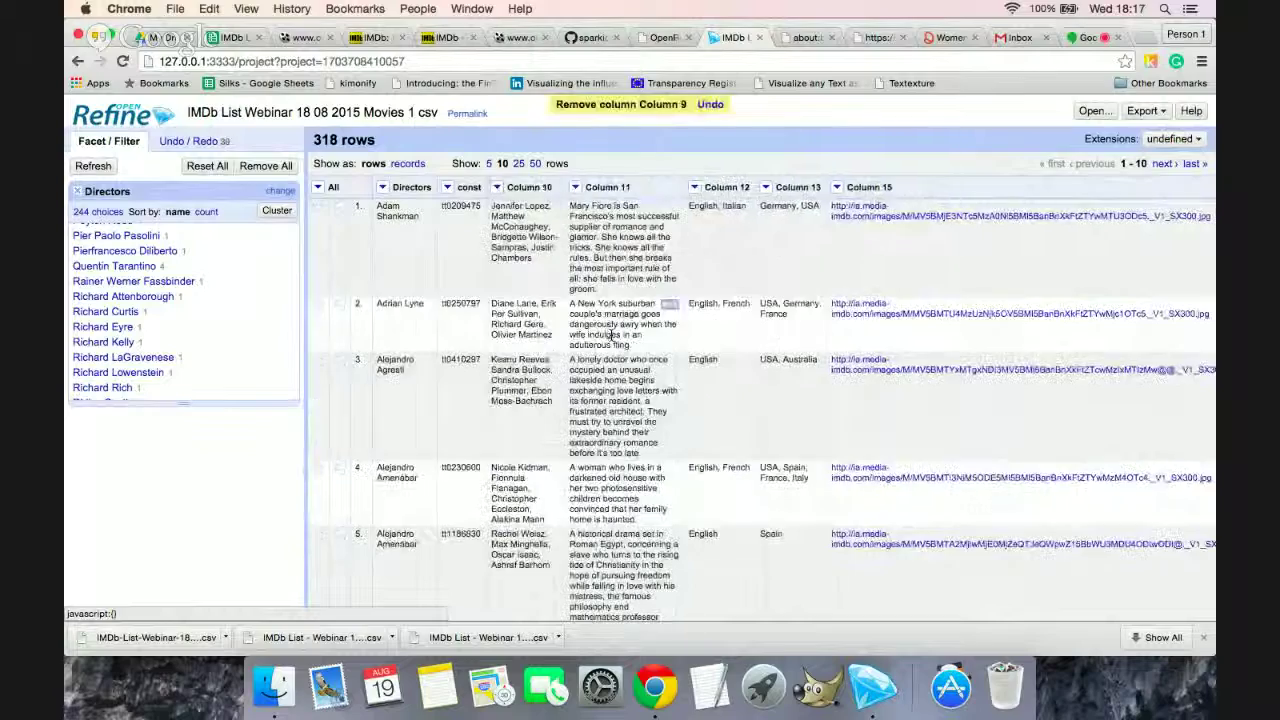
{"action": "left_click", "coordinate": [497, 187]}
{"action": "mouse_move", "coordinate": [540, 267]}
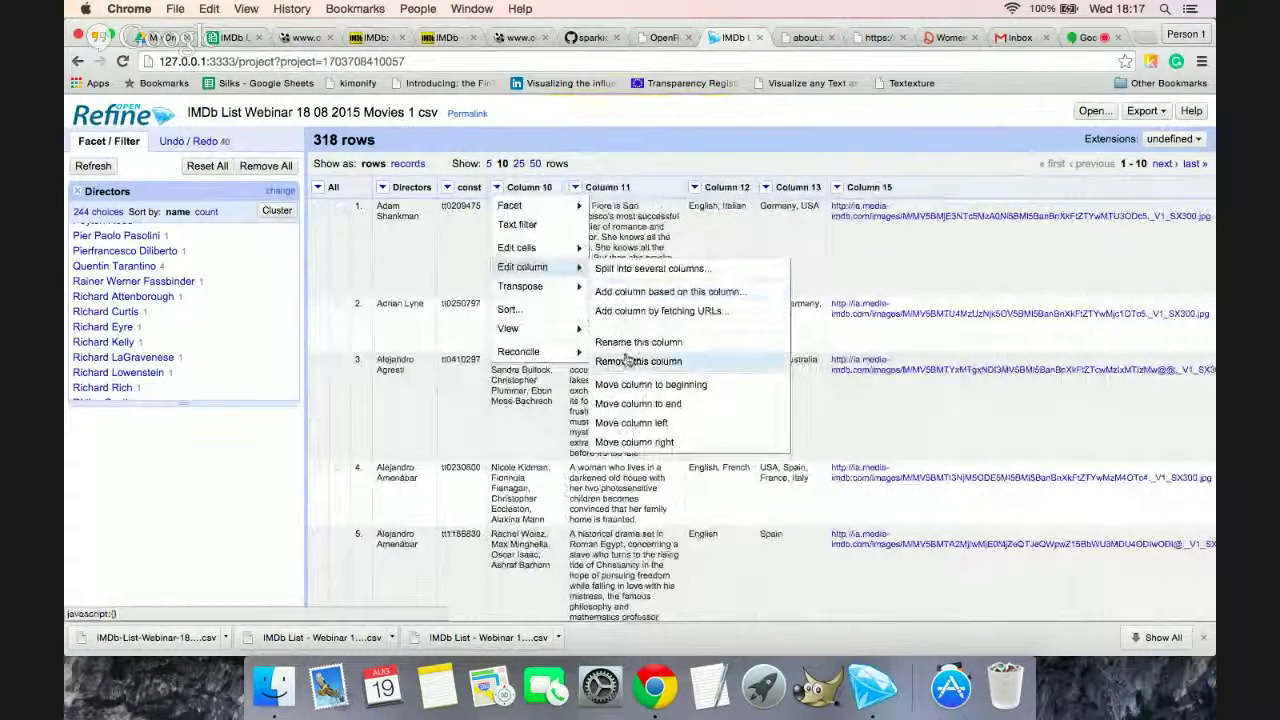
{"action": "left_click", "coordinate": [640, 361]}
{"action": "left_click", "coordinate": [498, 187]}
{"action": "mouse_move", "coordinate": [540, 267]}
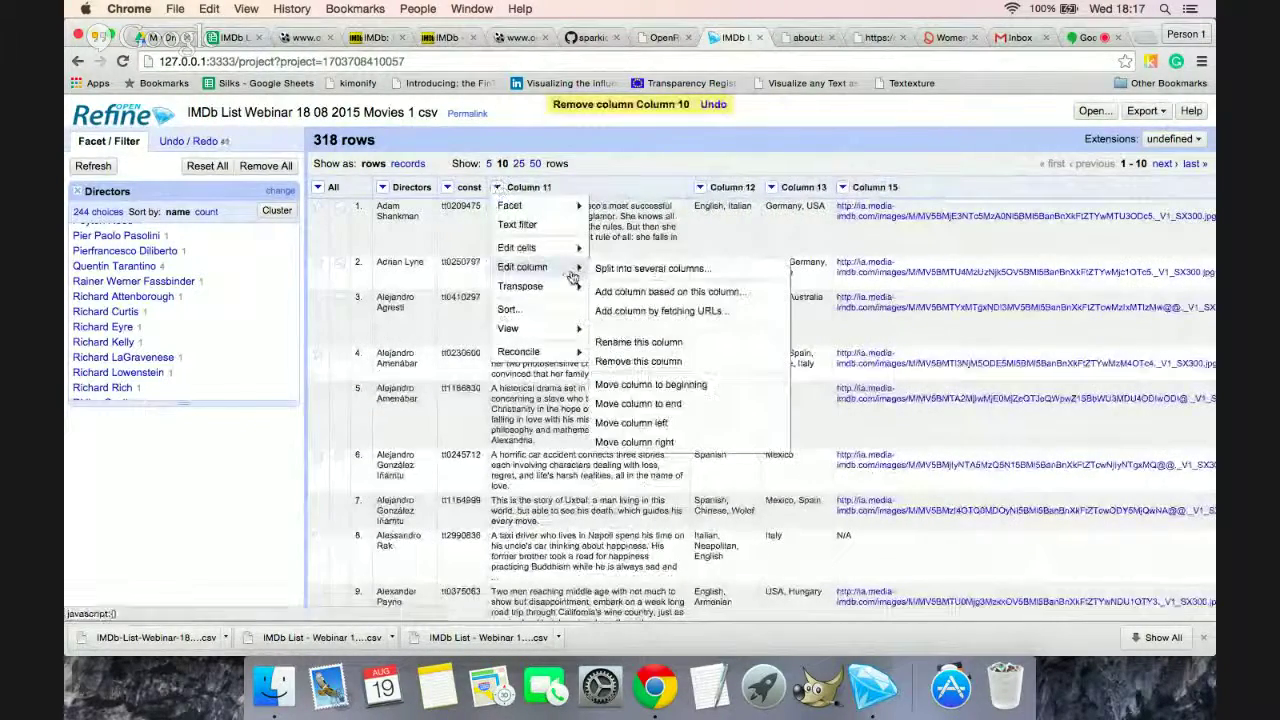
{"action": "left_click", "coordinate": [640, 361]}
{"action": "left_click", "coordinate": [544, 187]}
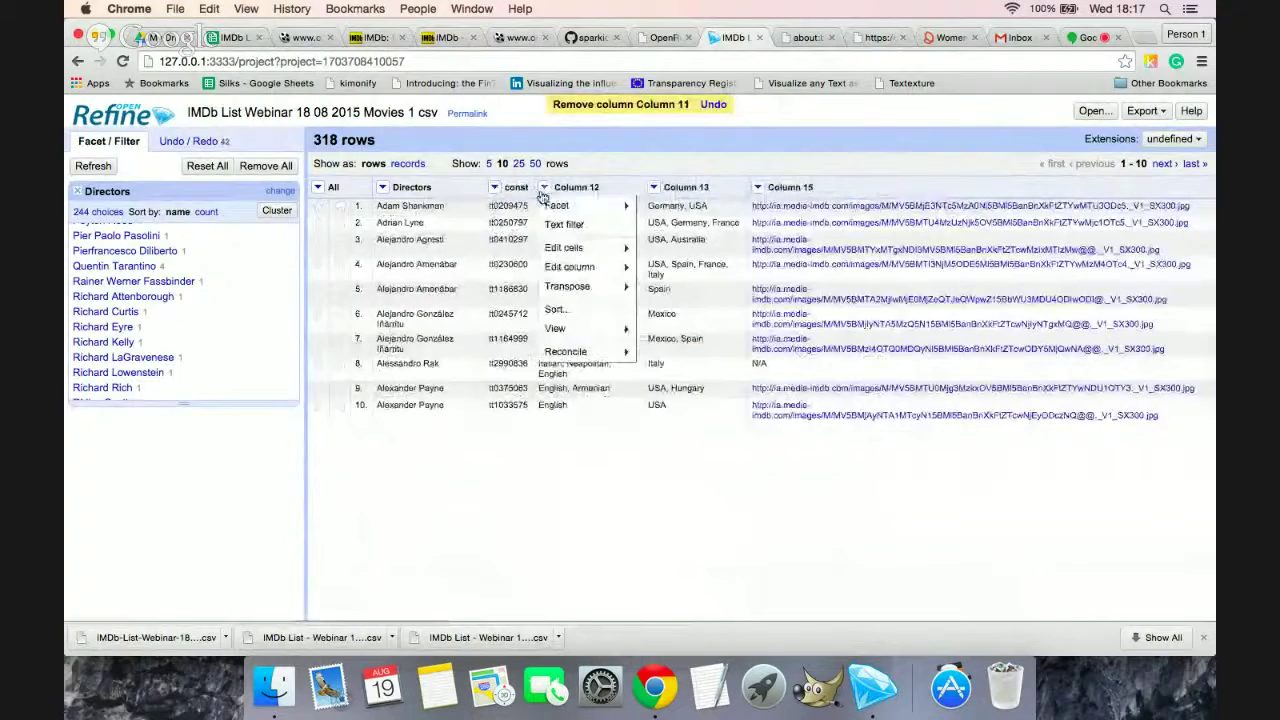
{"action": "mouse_move", "coordinate": [570, 267]}
{"action": "left_click", "coordinate": [675, 361]}
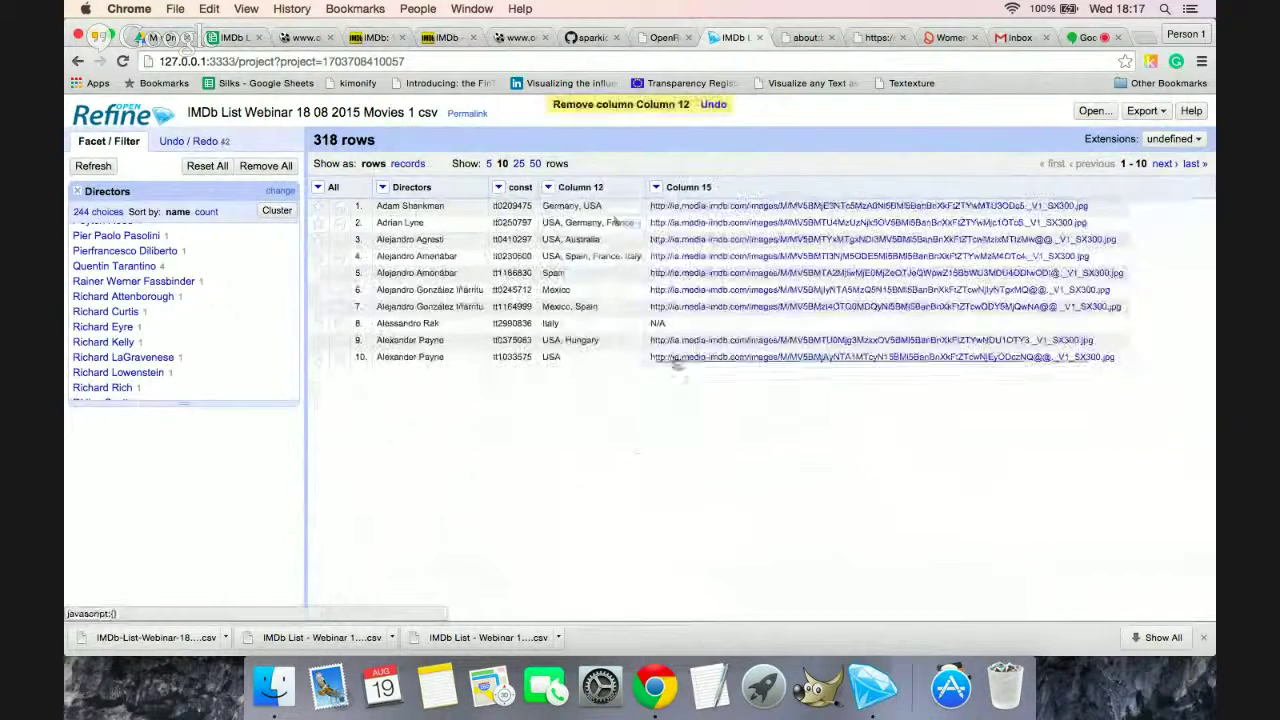
Step: Remove Column 13 and Column 15, leaving only Directors and const
{"action": "left_click", "coordinate": [547, 187]}
{"action": "mouse_move", "coordinate": [600, 267]}
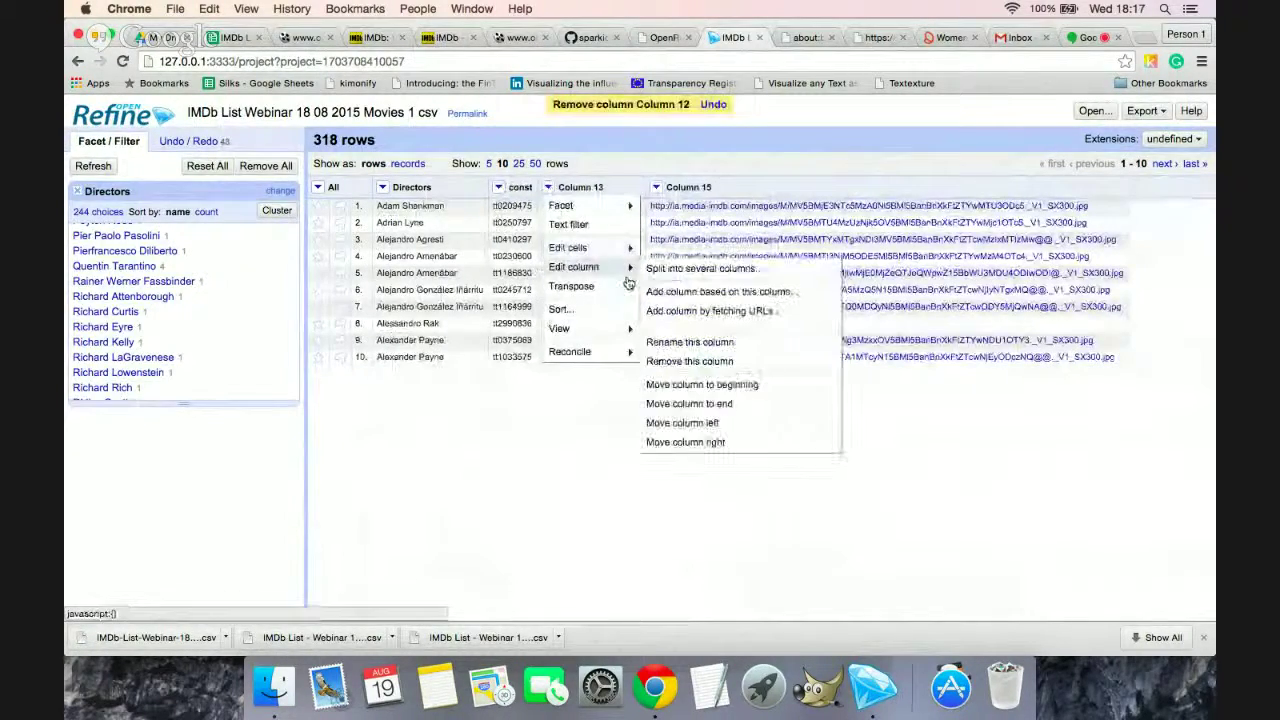
{"action": "left_click", "coordinate": [688, 361]}
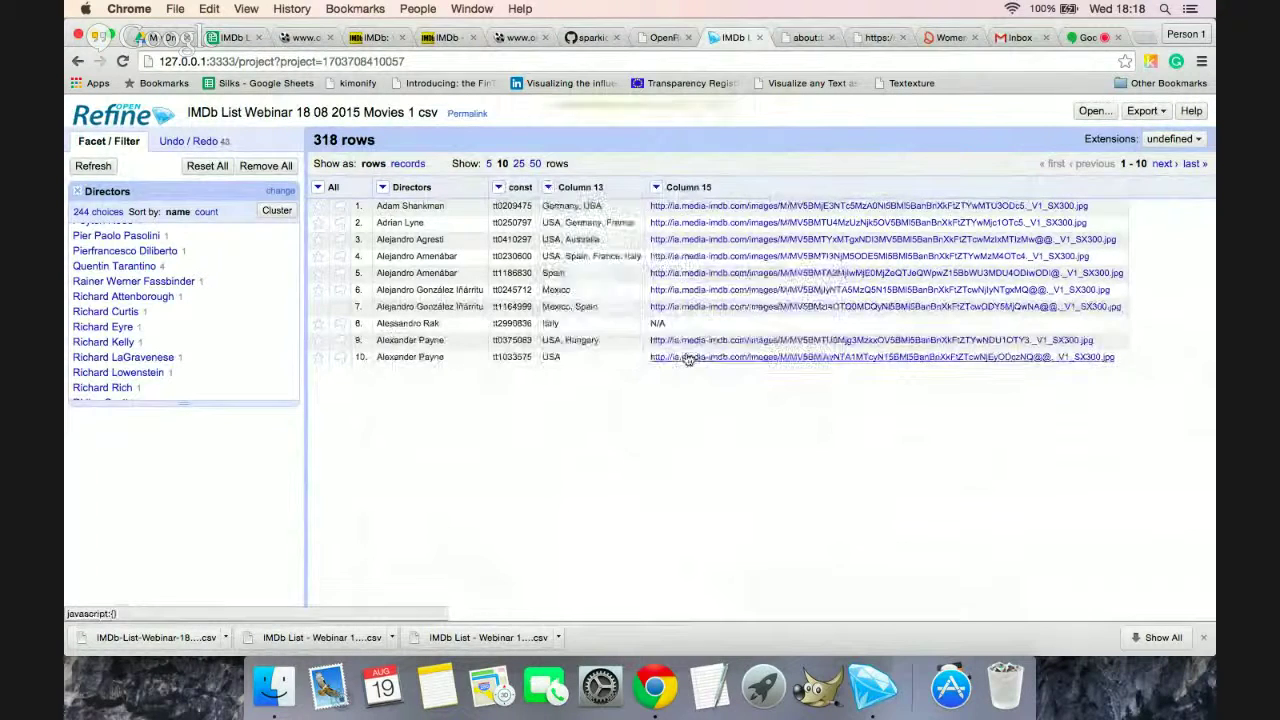
{"action": "left_click", "coordinate": [548, 187]}
{"action": "mouse_move", "coordinate": [588, 265]}
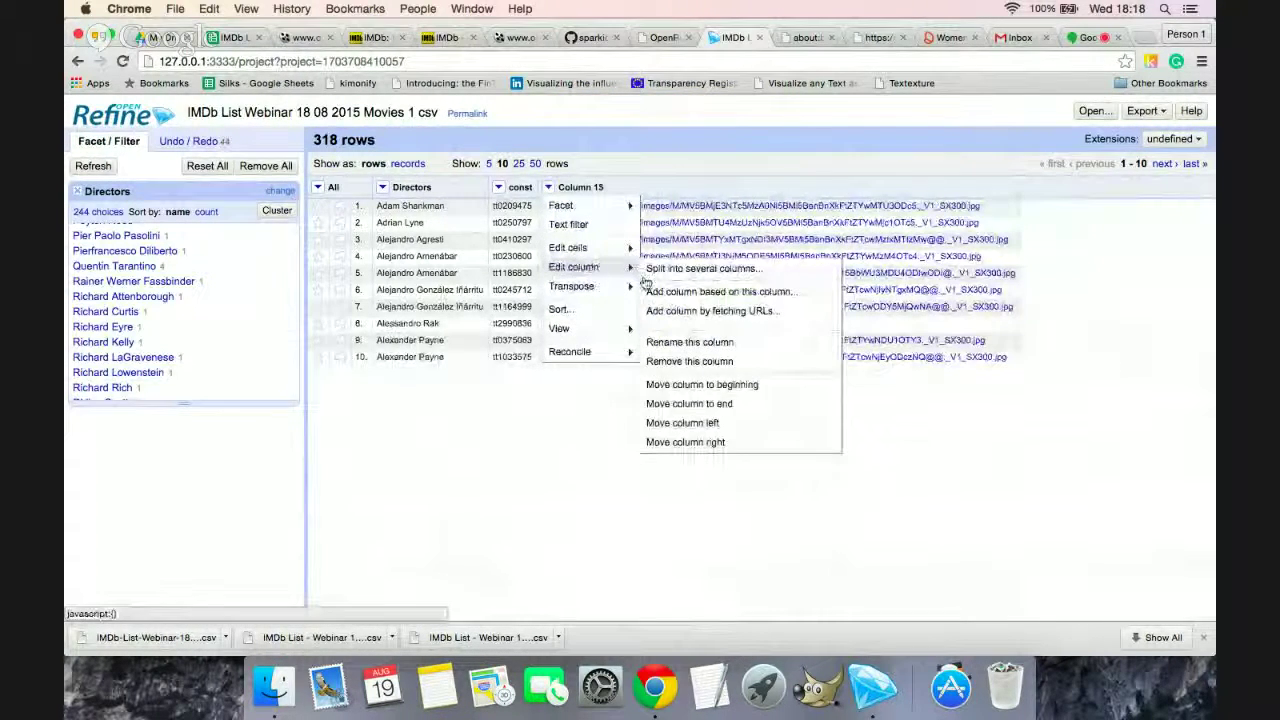
{"action": "left_click", "coordinate": [690, 361]}
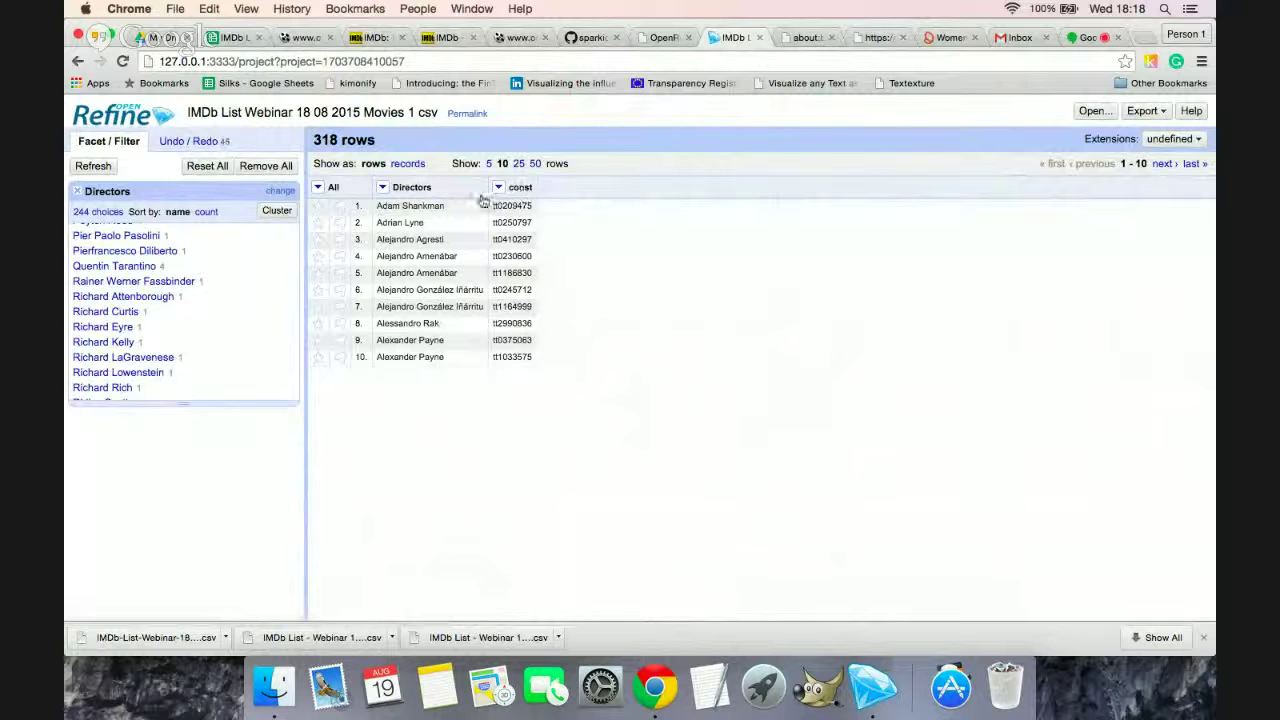
{"action": "left_click", "coordinate": [498, 187]}
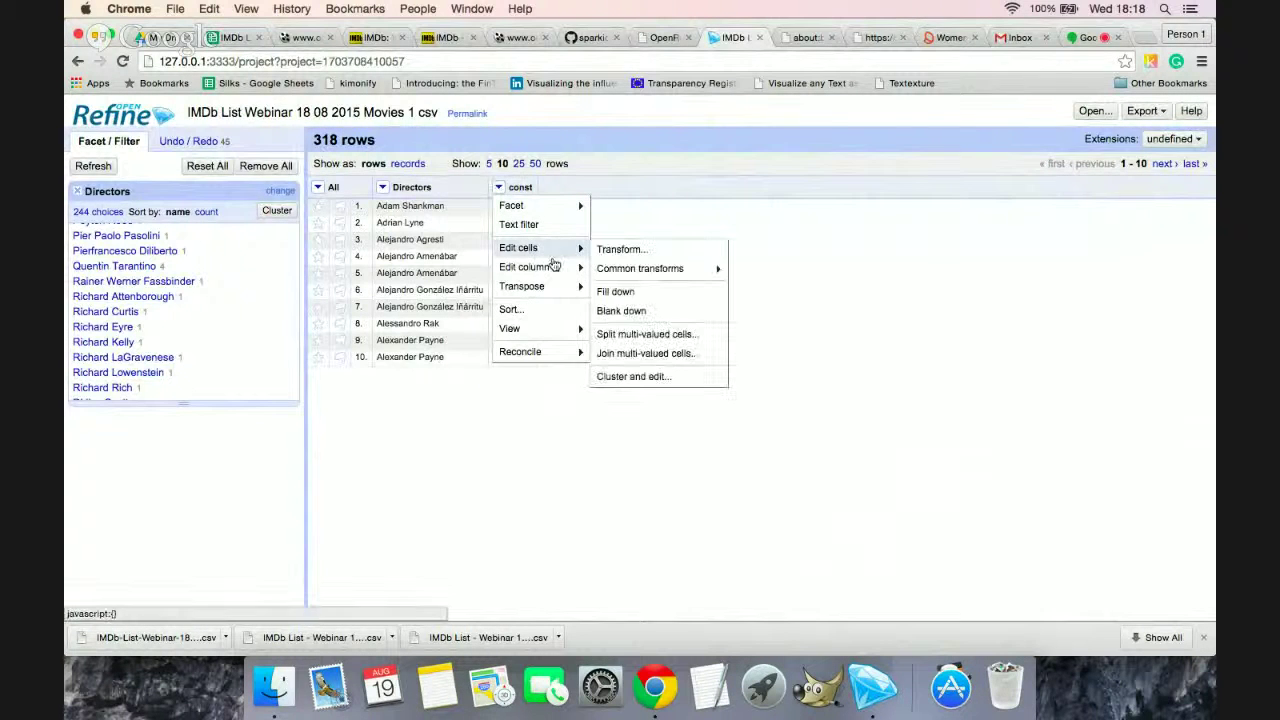
Step: Move const to the first column and close the Directors facet
{"action": "mouse_move", "coordinate": [553, 266]}
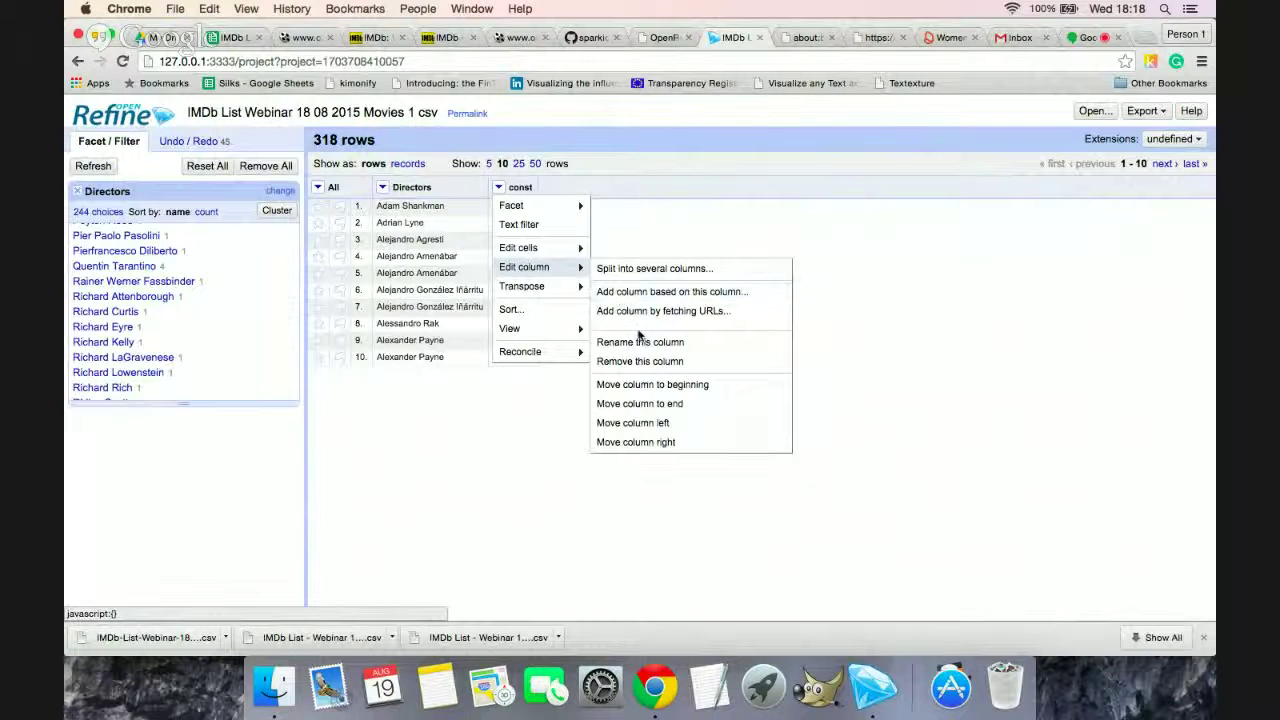
{"action": "left_click", "coordinate": [655, 384]}
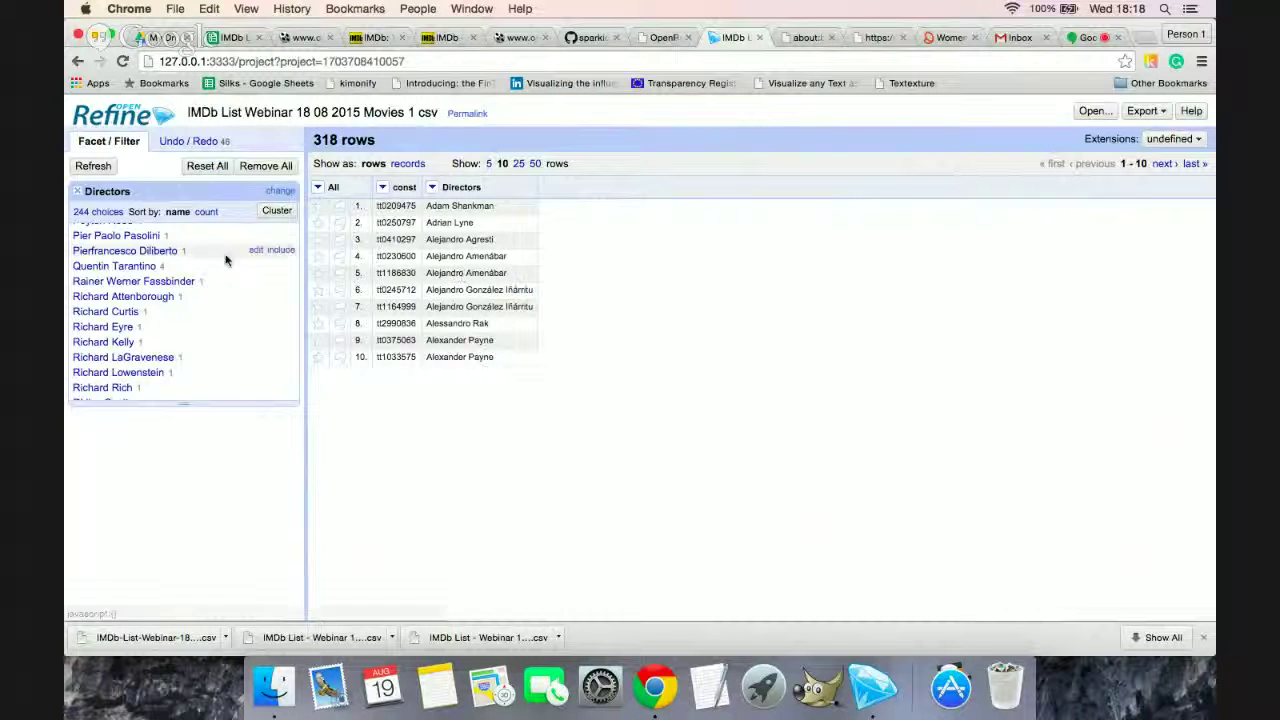
{"action": "left_click", "coordinate": [77, 192]}
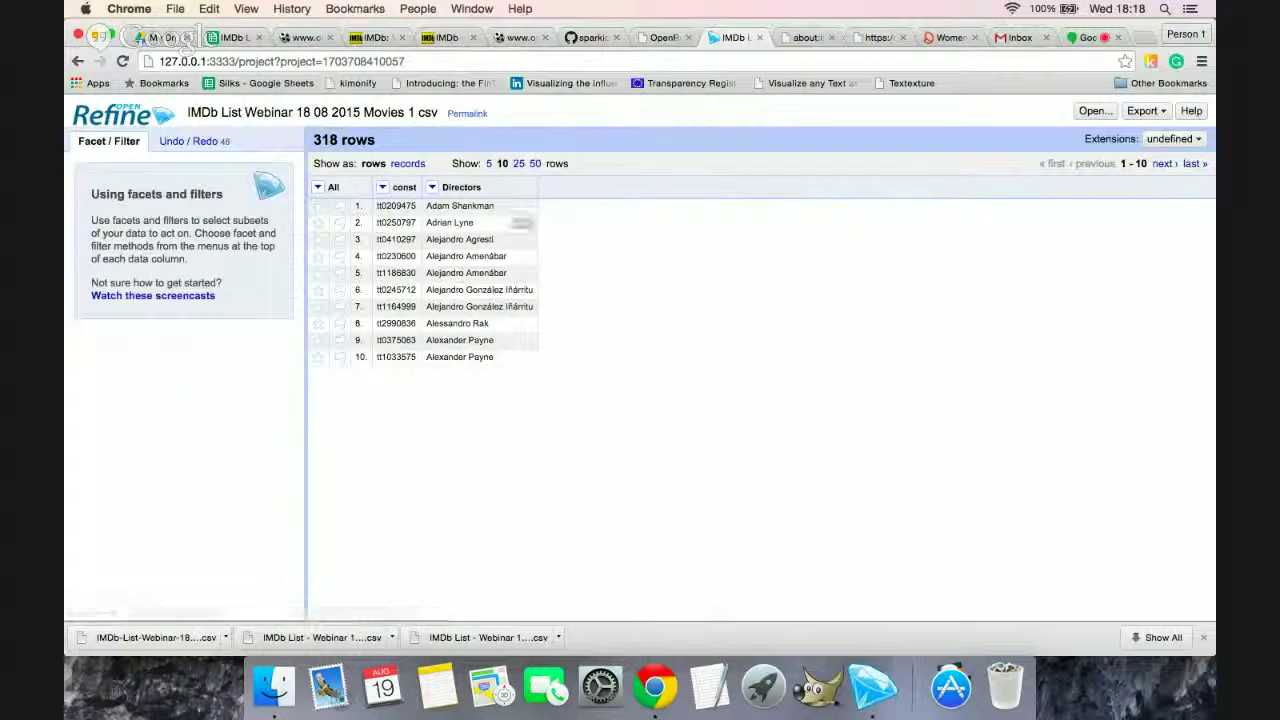
Step: Split multi-valued Directors cells into one director per row and show 50 rows per page
{"action": "left_click", "coordinate": [433, 188]}
{"action": "mouse_move", "coordinate": [486, 251]}
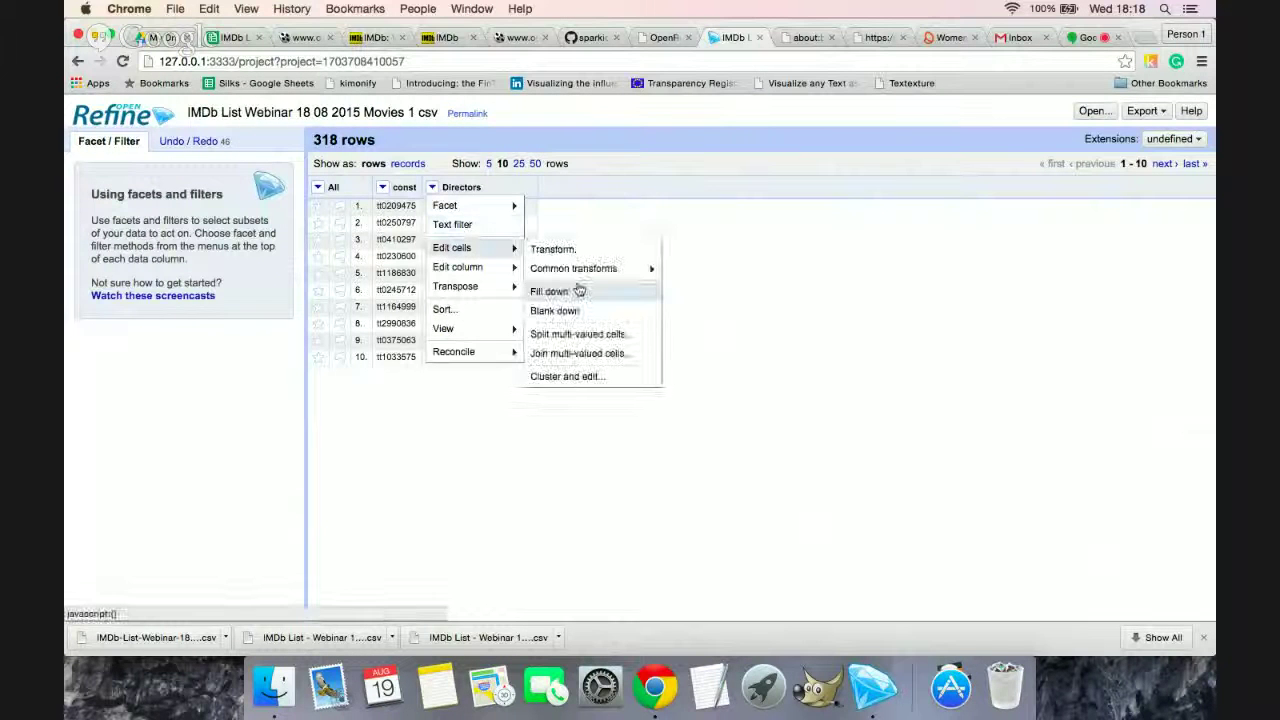
{"action": "left_click", "coordinate": [580, 334]}
{"action": "left_click", "coordinate": [760, 256]}
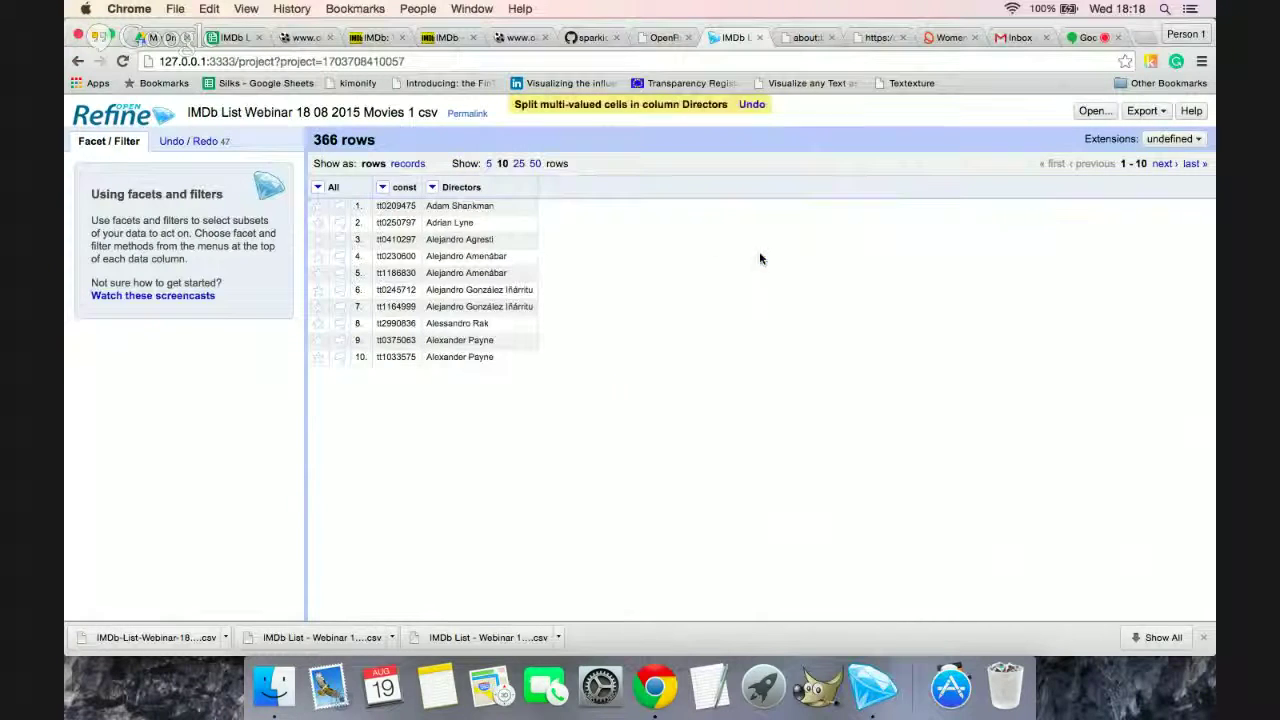
{"action": "left_click", "coordinate": [535, 163]}
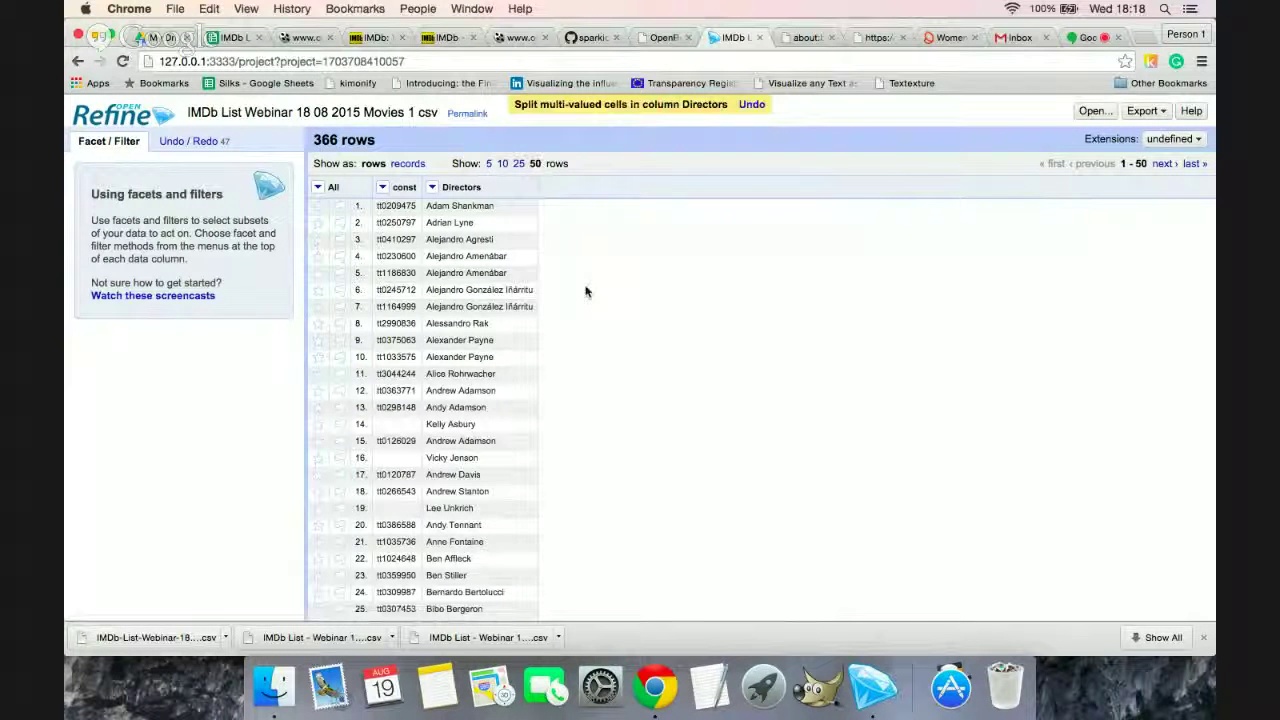
{"action": "scroll", "coordinate": [470, 350], "scroll_direction": "down", "scroll_amount": 2}
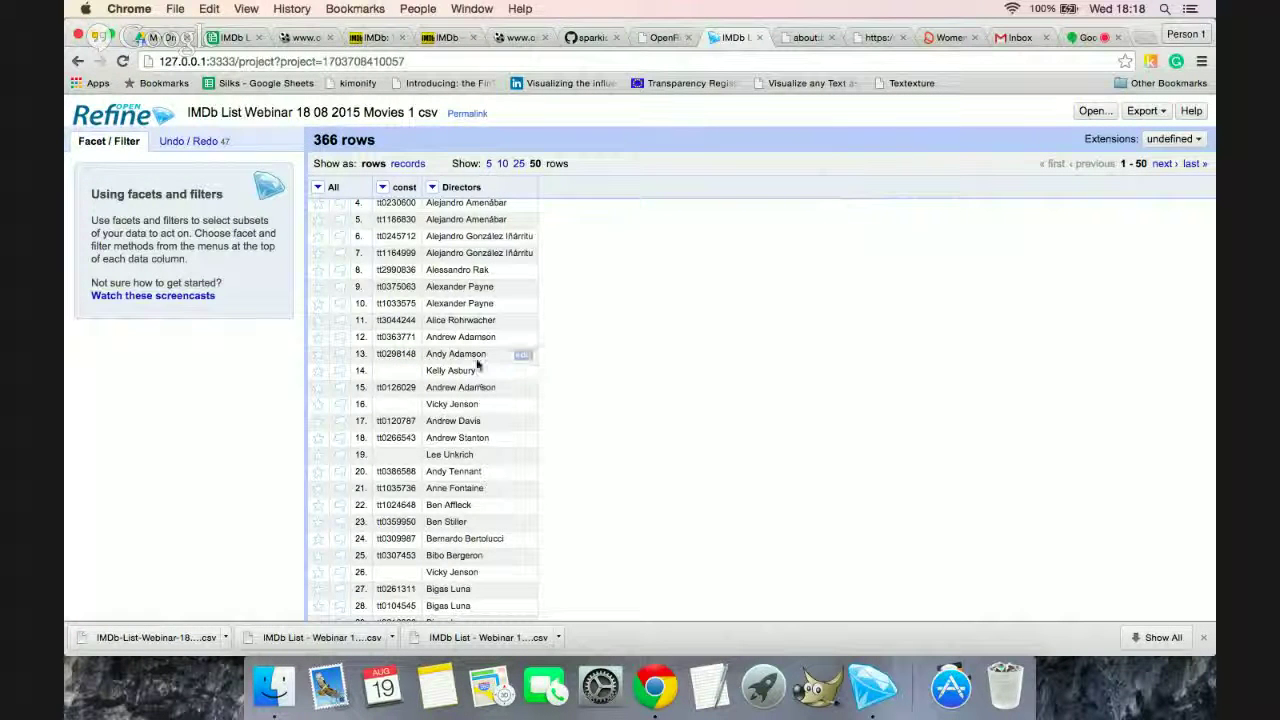
Step: Fill down the const column so the 48 blank director rows get their movie ID
{"action": "left_click", "coordinate": [382, 188]}
{"action": "mouse_move", "coordinate": [397, 252]}
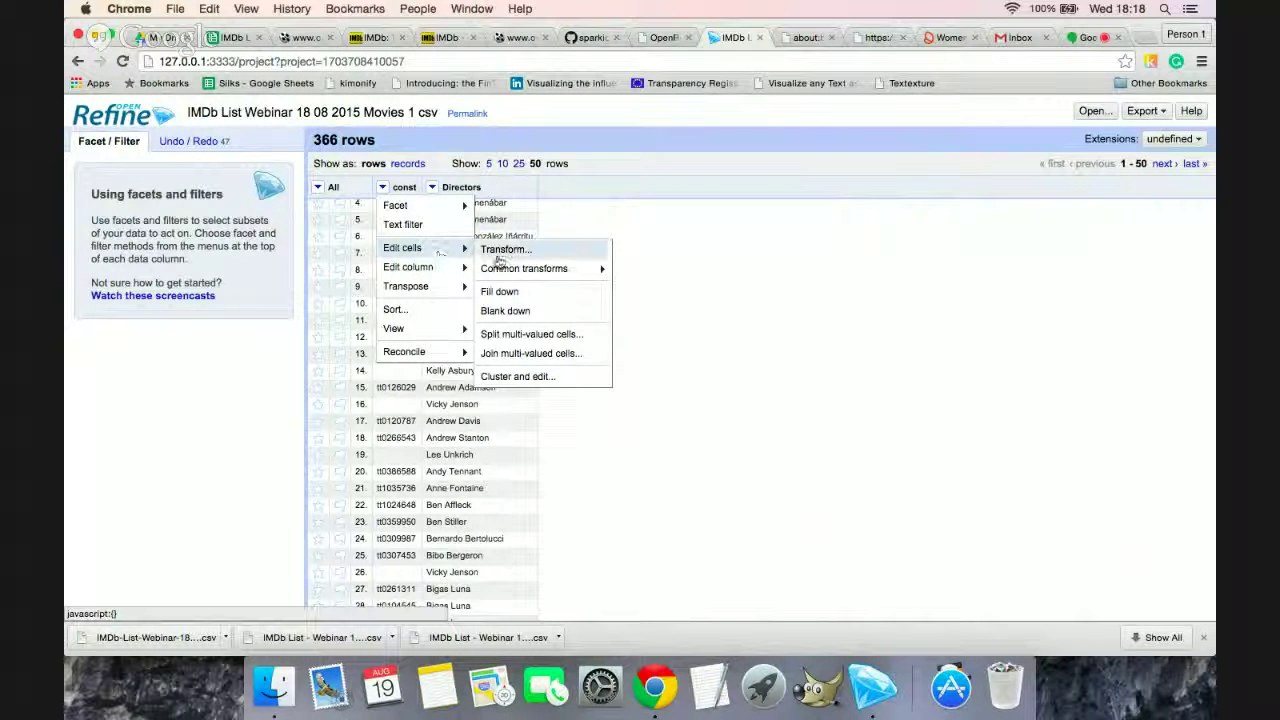
{"action": "left_click", "coordinate": [500, 292]}
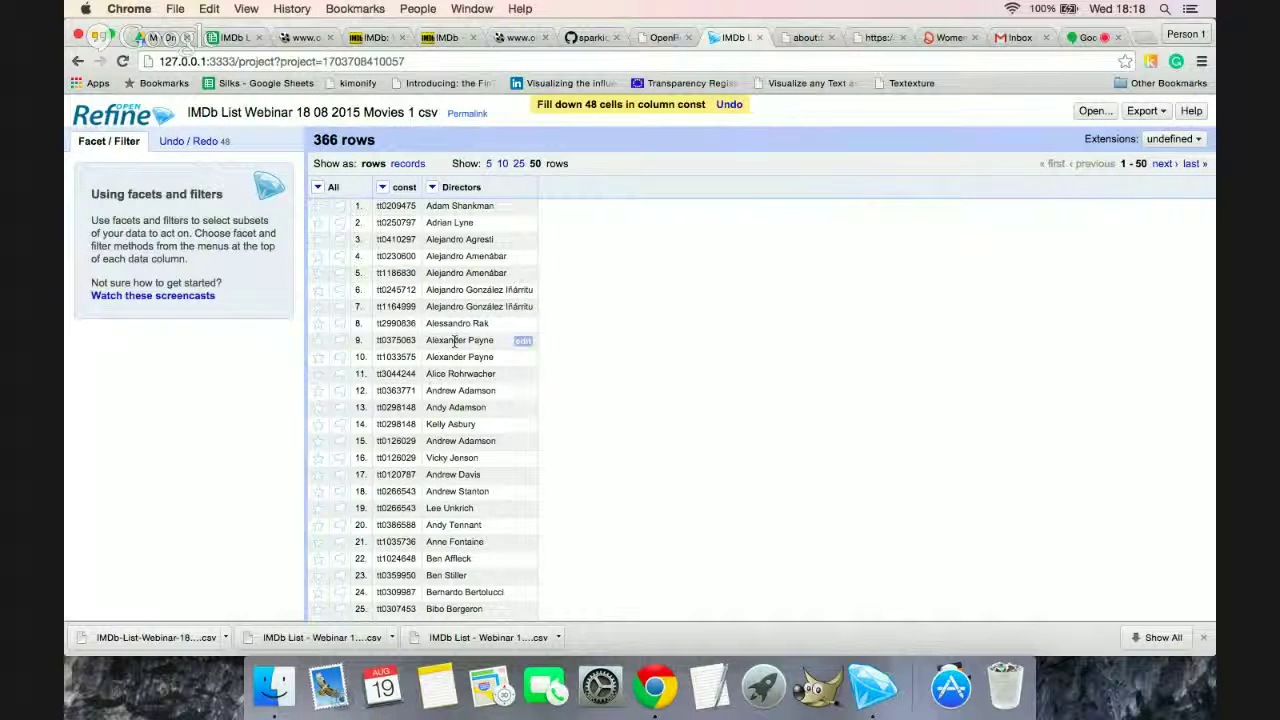
{"action": "scroll", "coordinate": [455, 341], "scroll_direction": "down", "scroll_amount": 3}
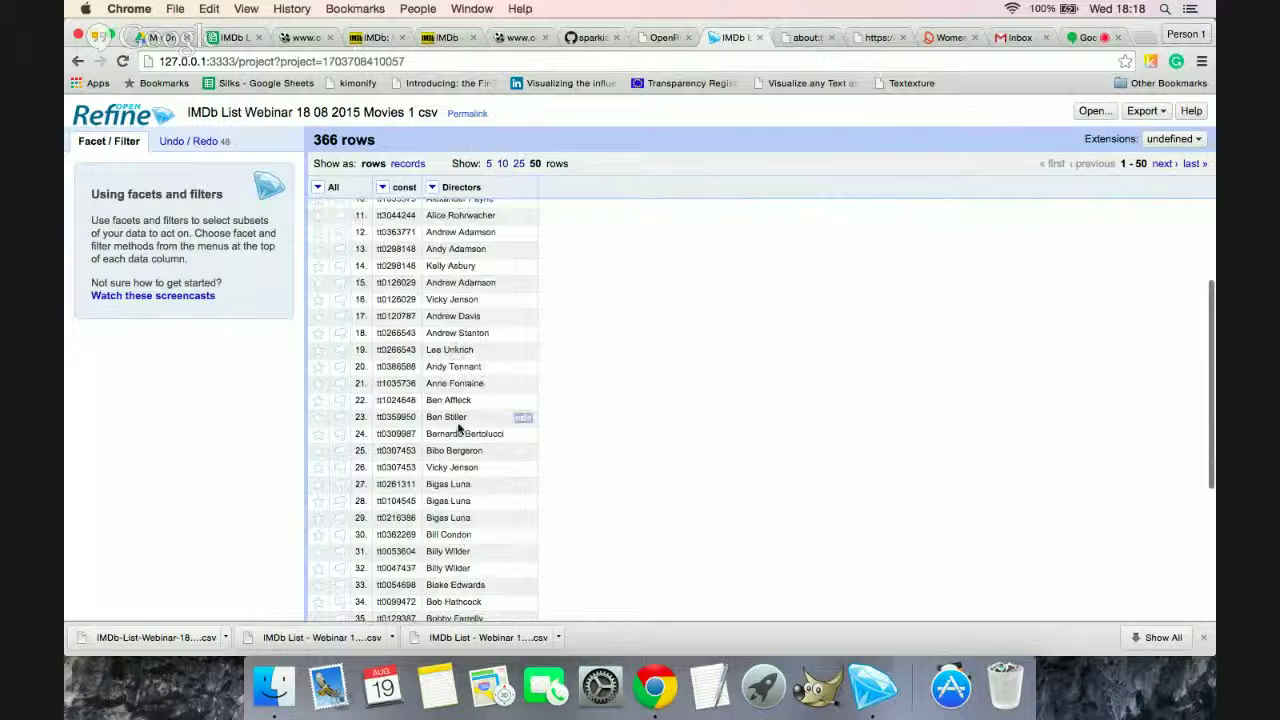
{"action": "scroll", "coordinate": [415, 445], "scroll_direction": "down", "scroll_amount": 3}
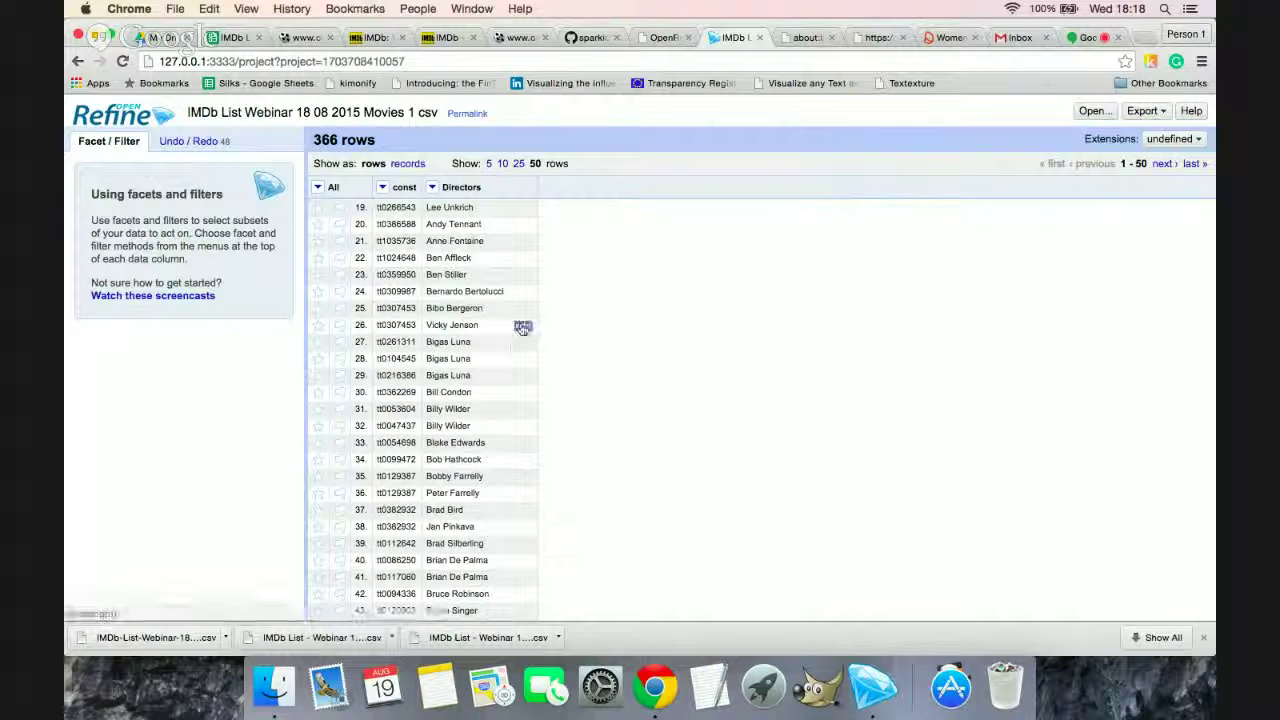
{"action": "scroll", "coordinate": [476, 377], "scroll_direction": "down", "scroll_amount": 1}
{"action": "scroll", "coordinate": [449, 408], "scroll_direction": "down", "scroll_amount": 2}
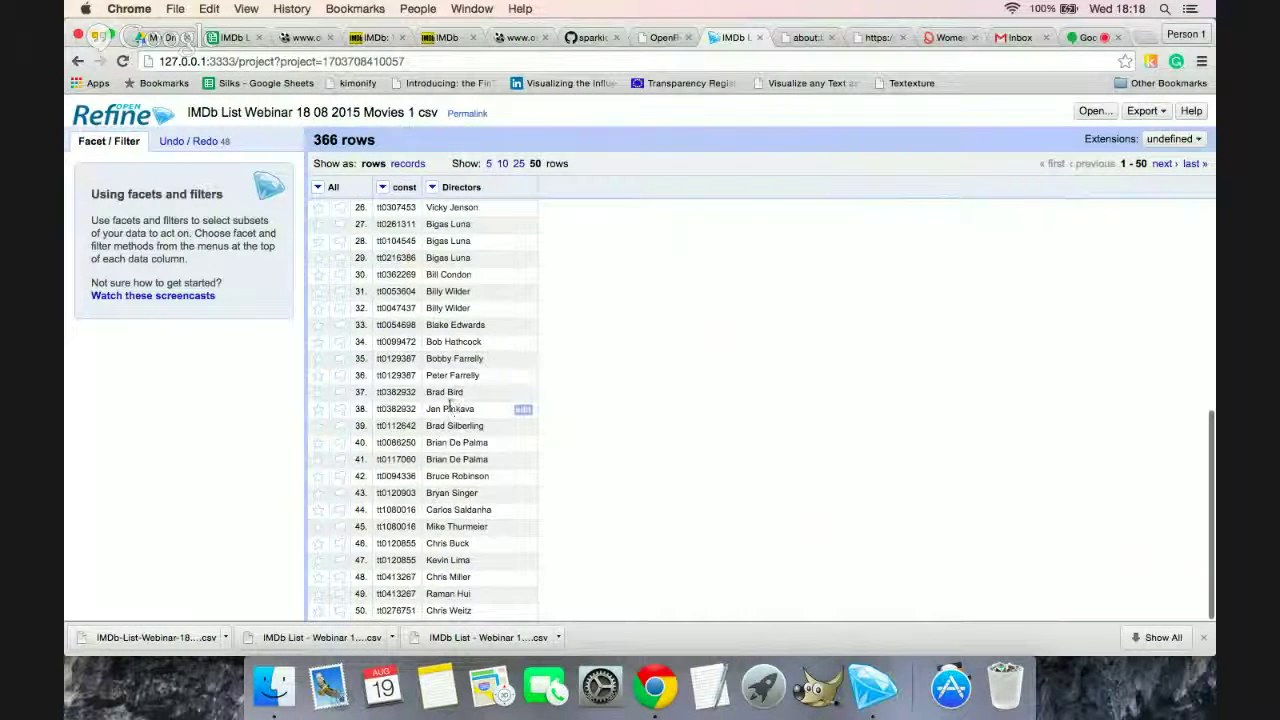
{"action": "scroll", "coordinate": [449, 408], "scroll_direction": "up", "scroll_amount": 8}
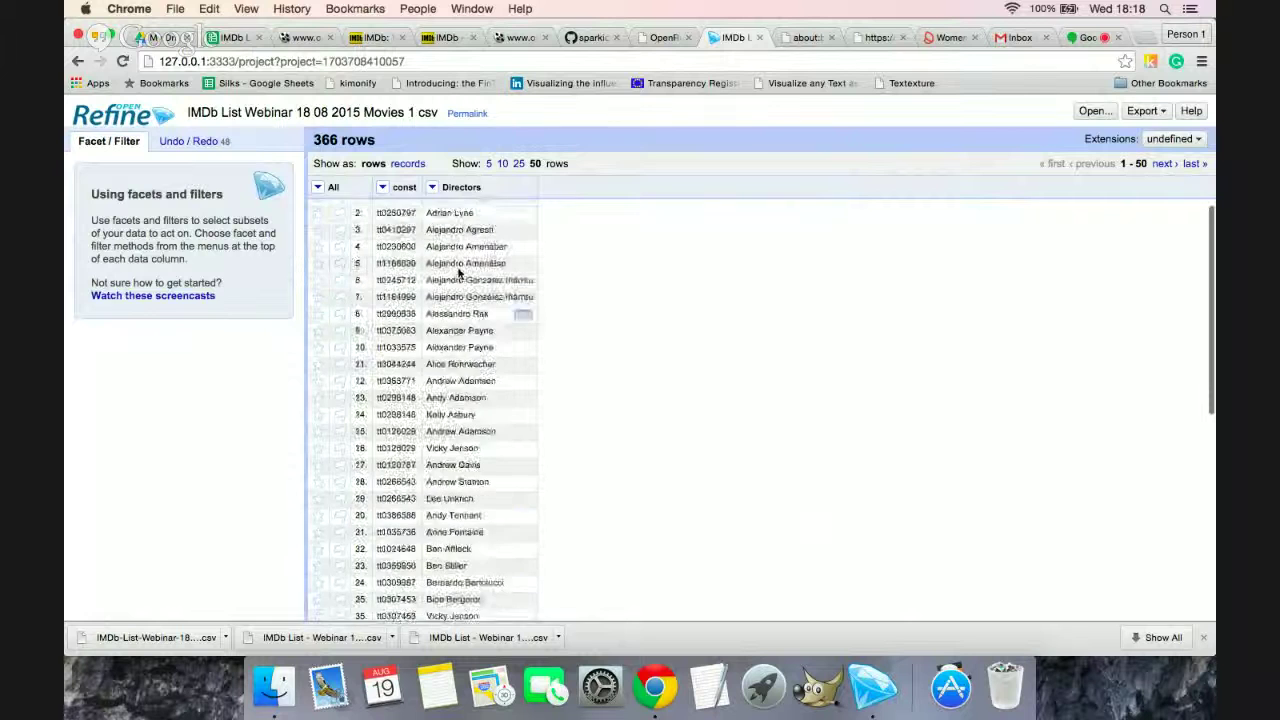
{"action": "left_click", "coordinate": [432, 187]}
{"action": "mouse_move", "coordinate": [492, 268]}
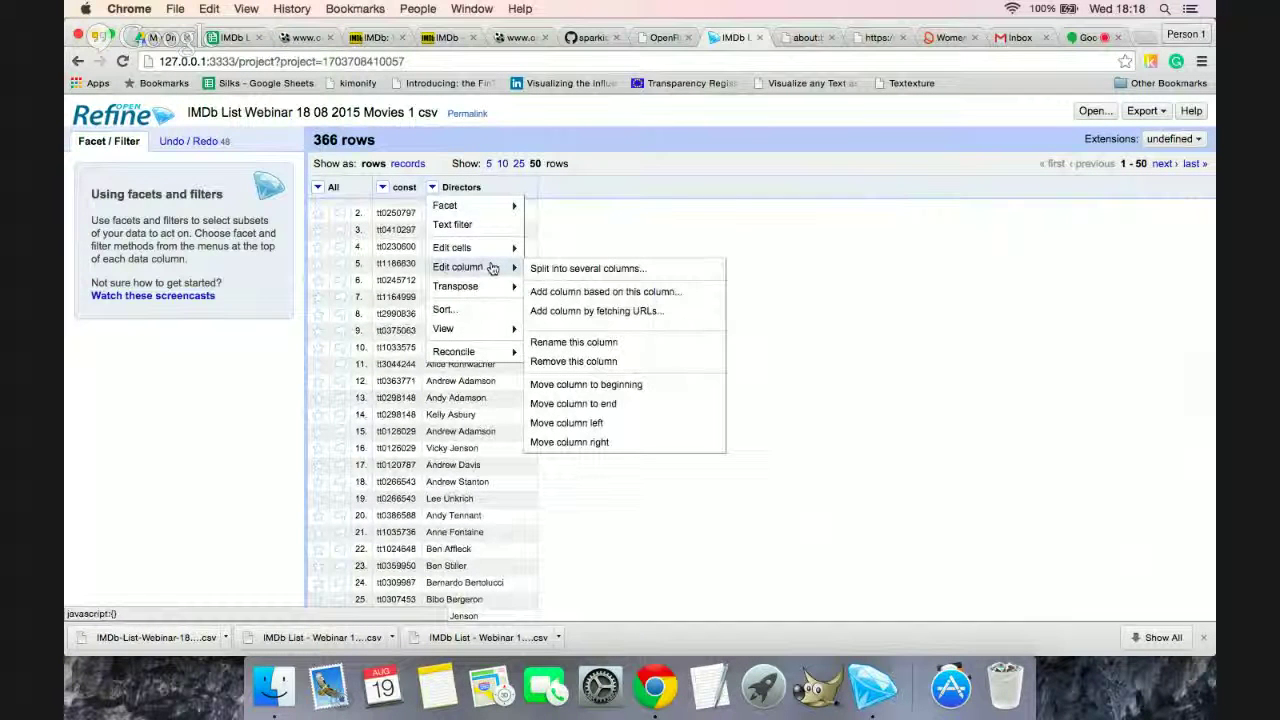
Step: Add a 'First Name' column from Directors with expression value.split(" ")[0]
{"action": "left_click", "coordinate": [562, 294]}
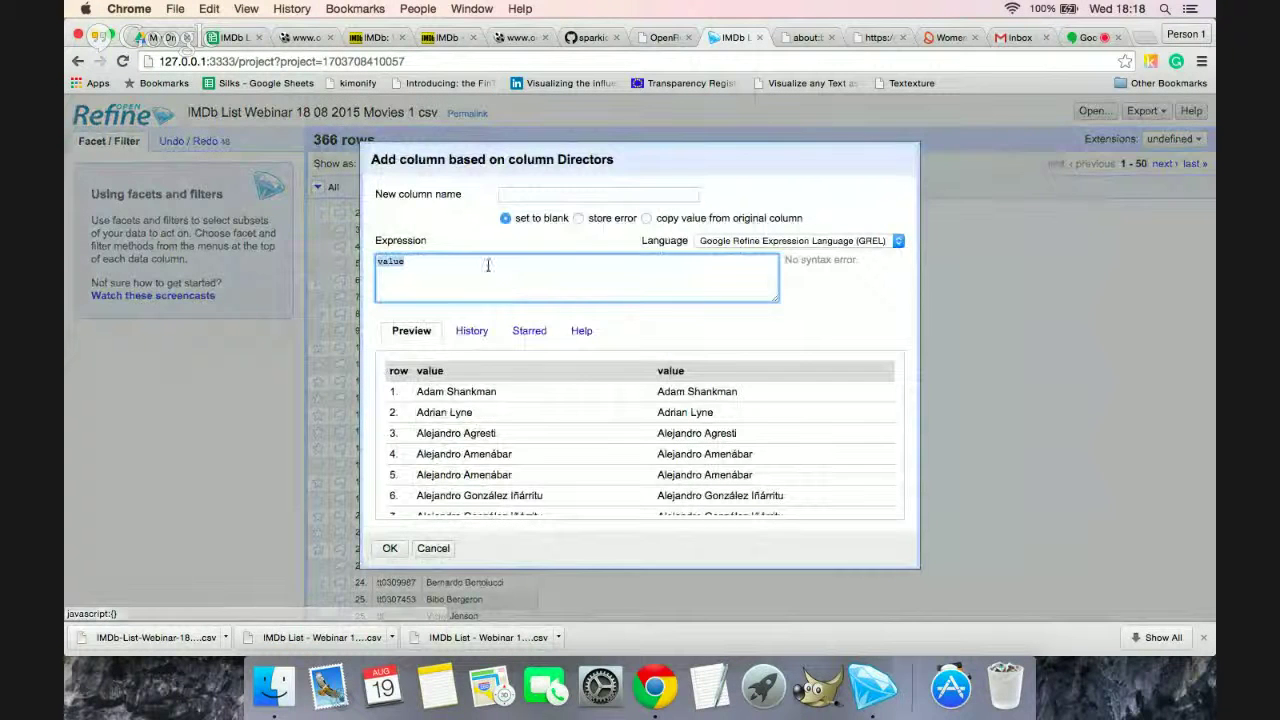
{"action": "type", "text": "First Name"}
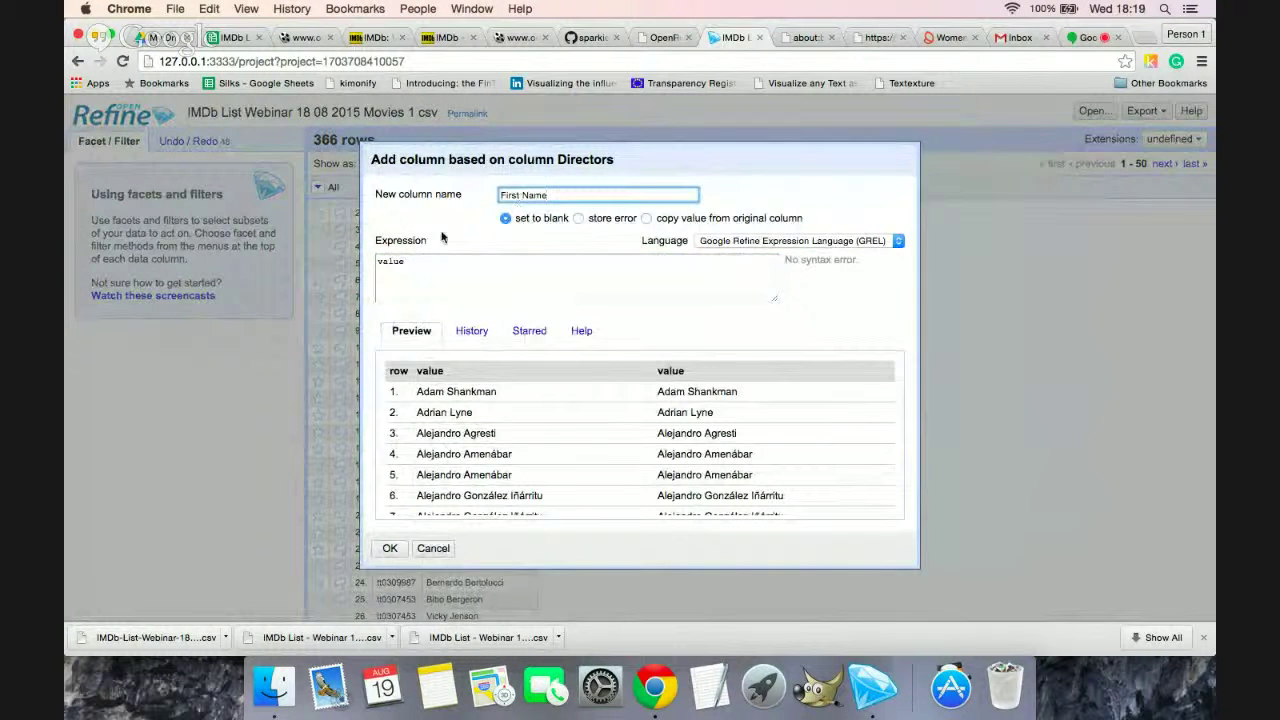
{"action": "left_click", "coordinate": [428, 261]}
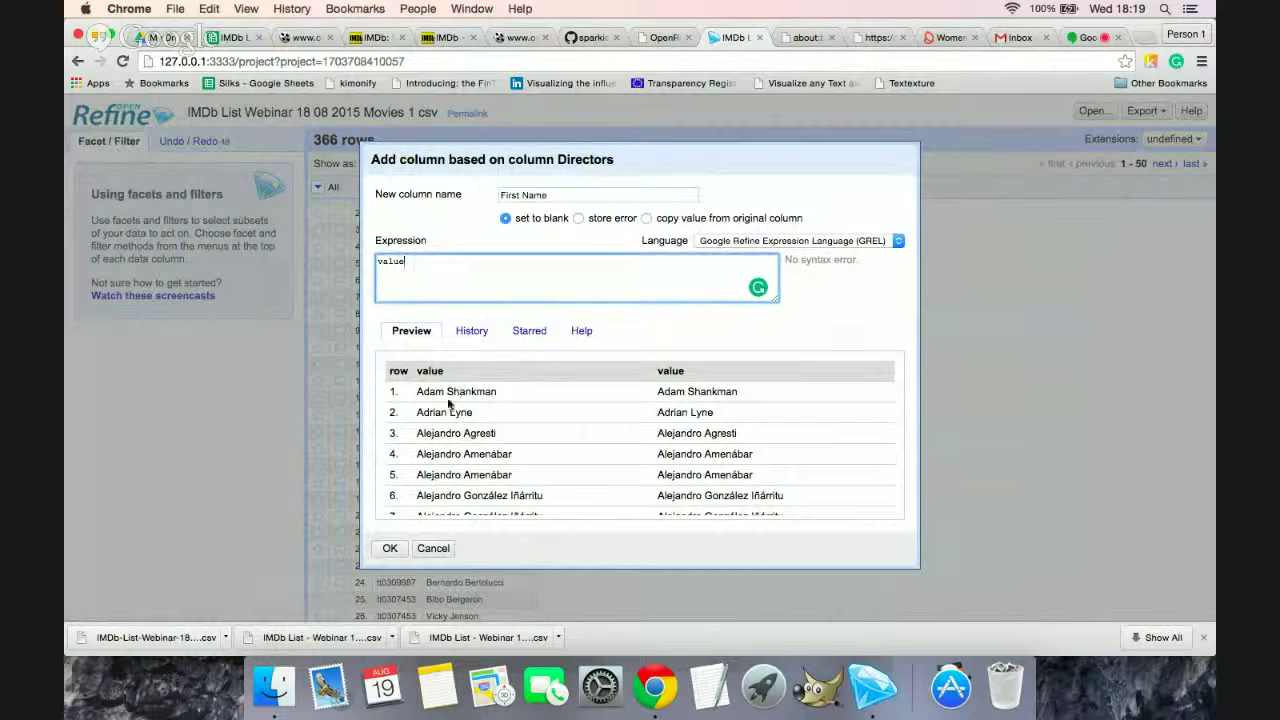
{"action": "type", "text": ".spl"}
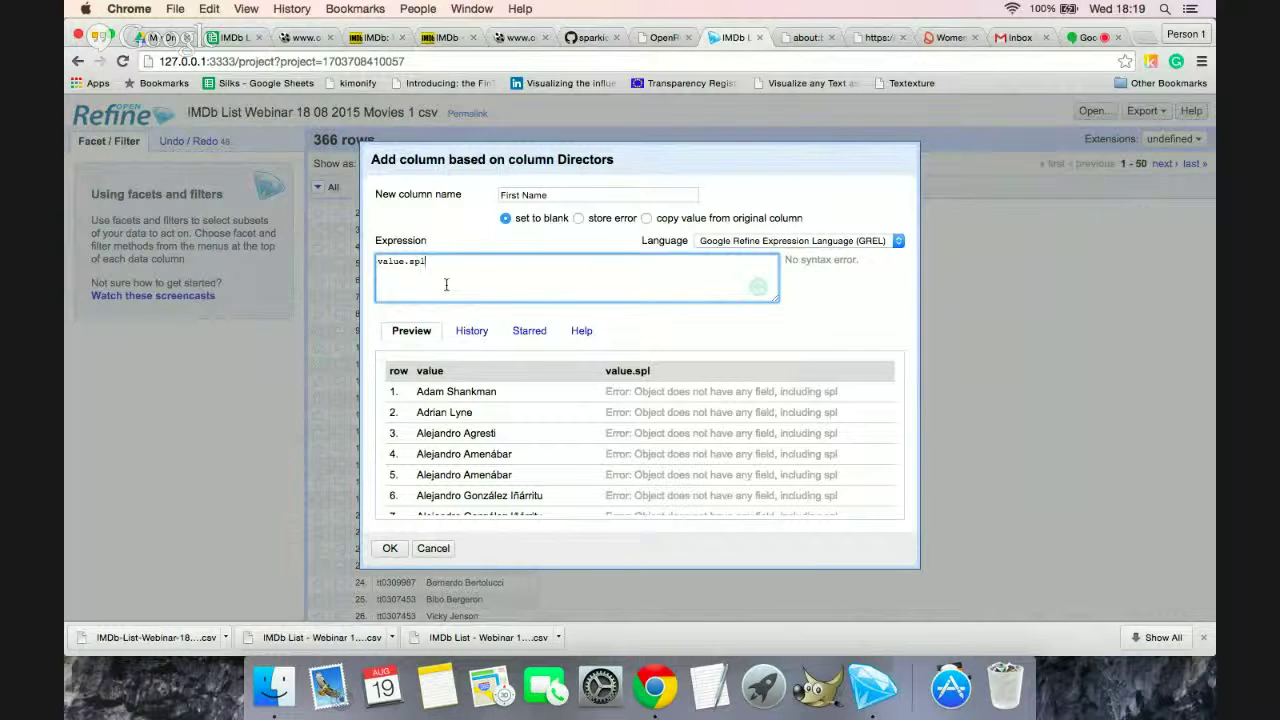
{"action": "type", "text": "it(\""}
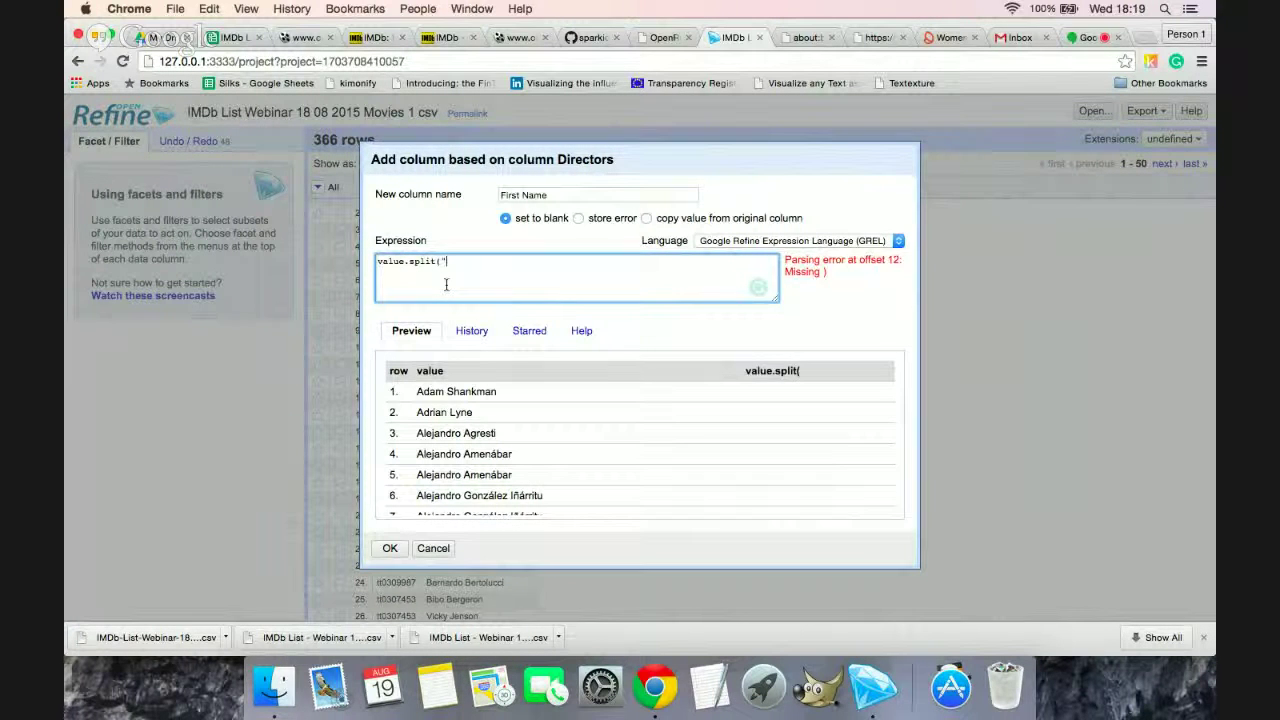
{"action": "type", "text": " \")"}
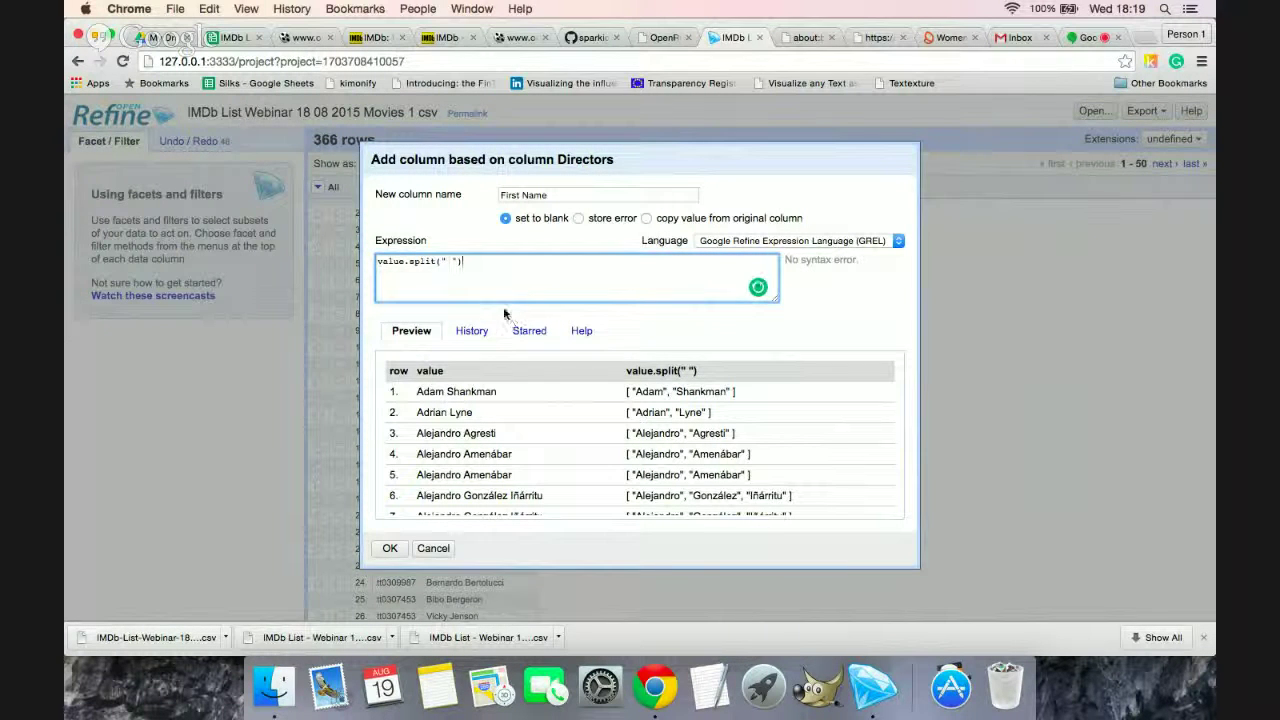
{"action": "type", "text": "[0"}
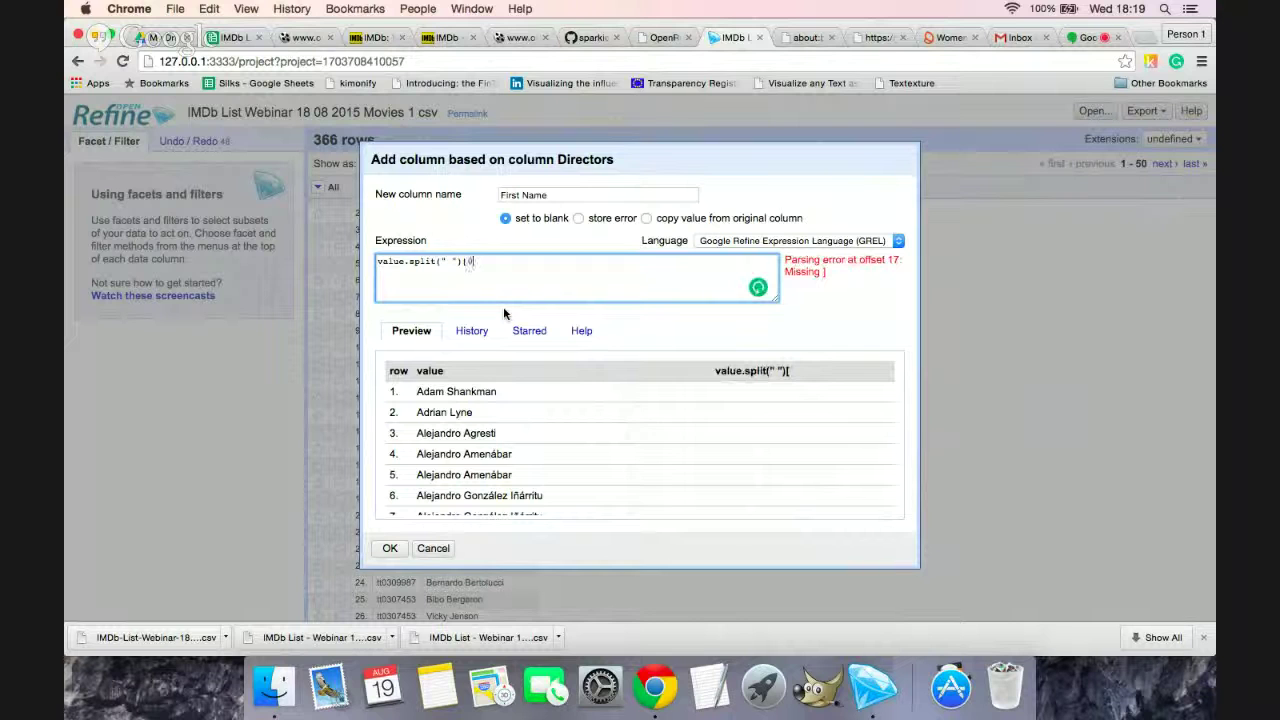
{"action": "type", "text": "]"}
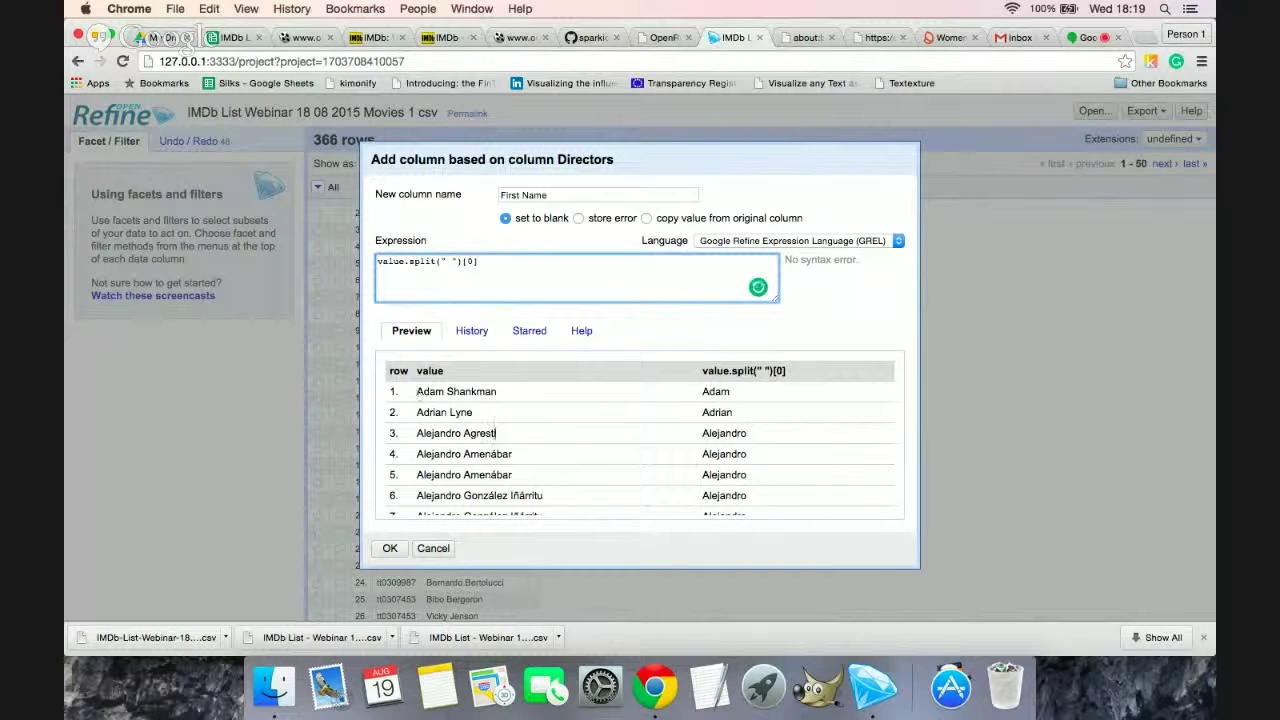
{"action": "left_click", "coordinate": [391, 549]}
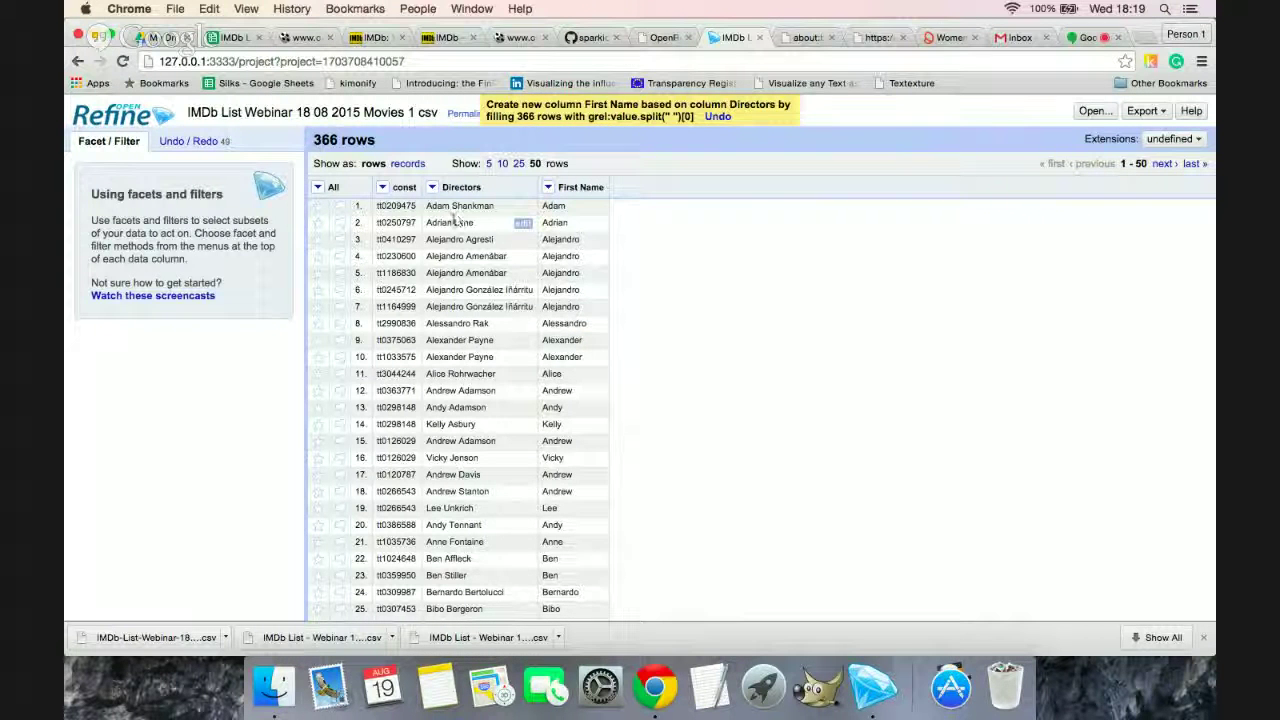
Step: Export the OpenRefine project as CSV and add a new Google Sheets tab named 'Directors'
{"action": "left_click", "coordinate": [1145, 110]}
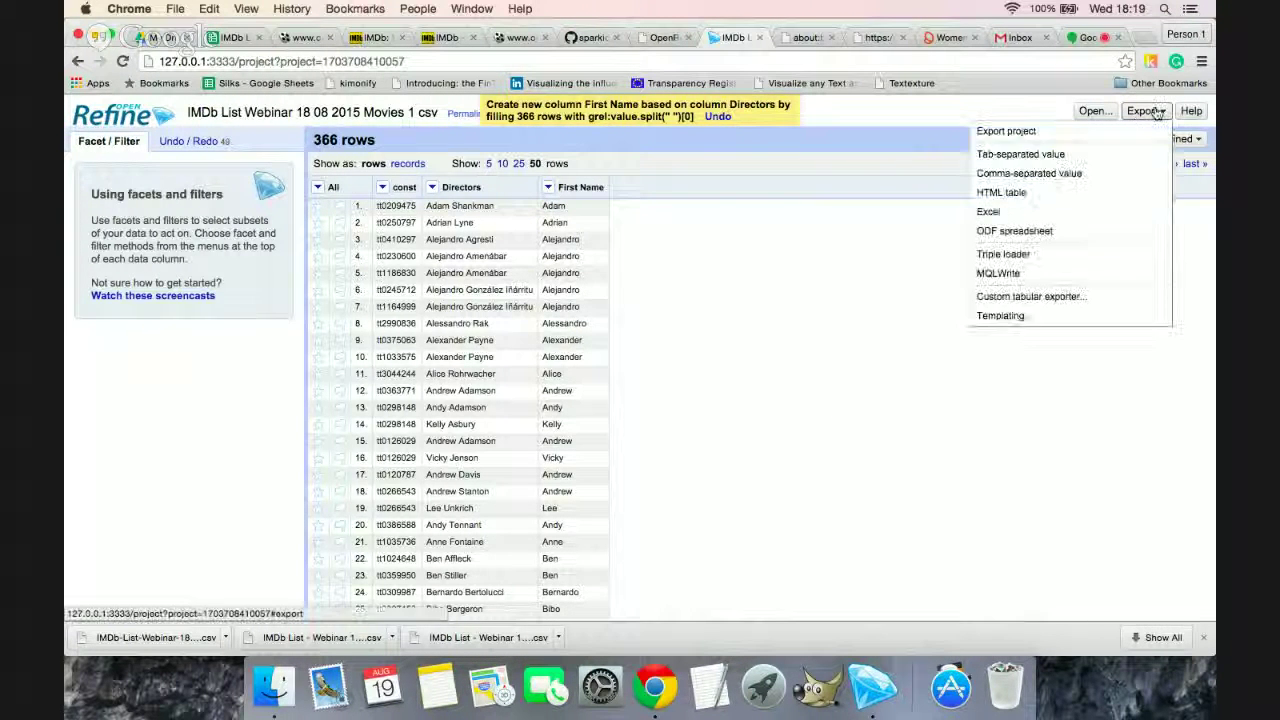
{"action": "left_click", "coordinate": [1100, 176]}
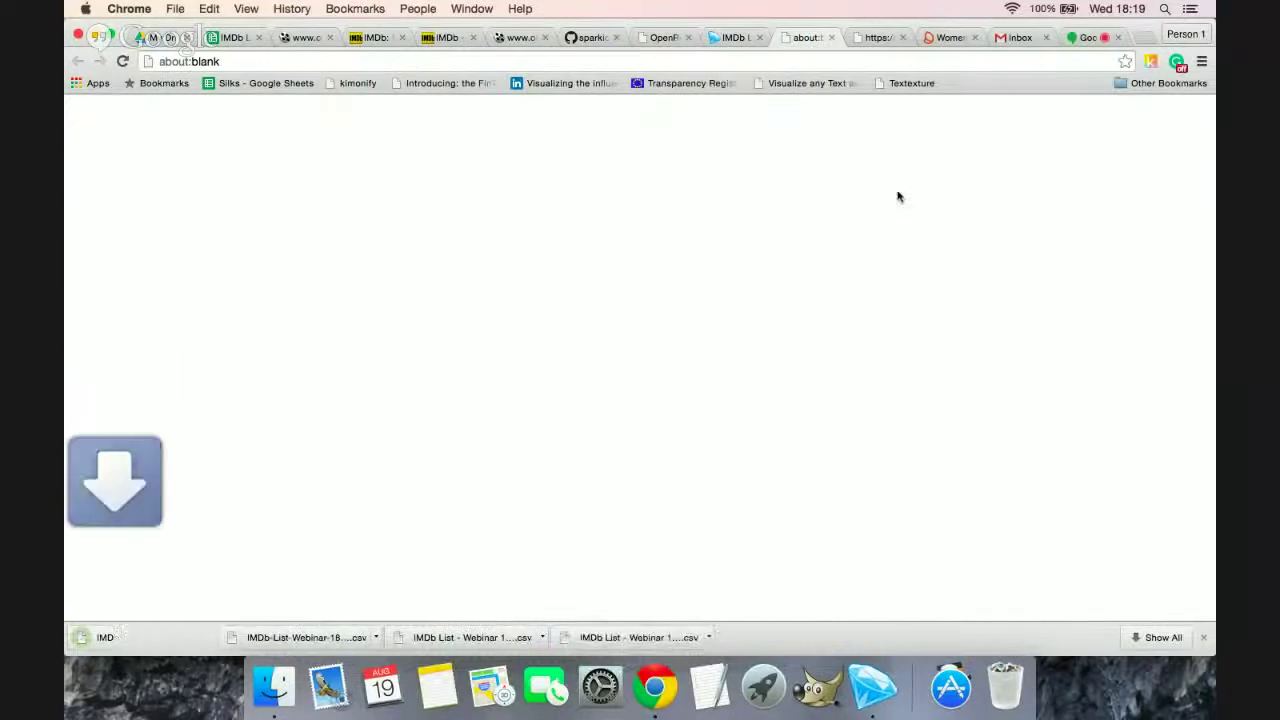
{"action": "left_click", "coordinate": [228, 37]}
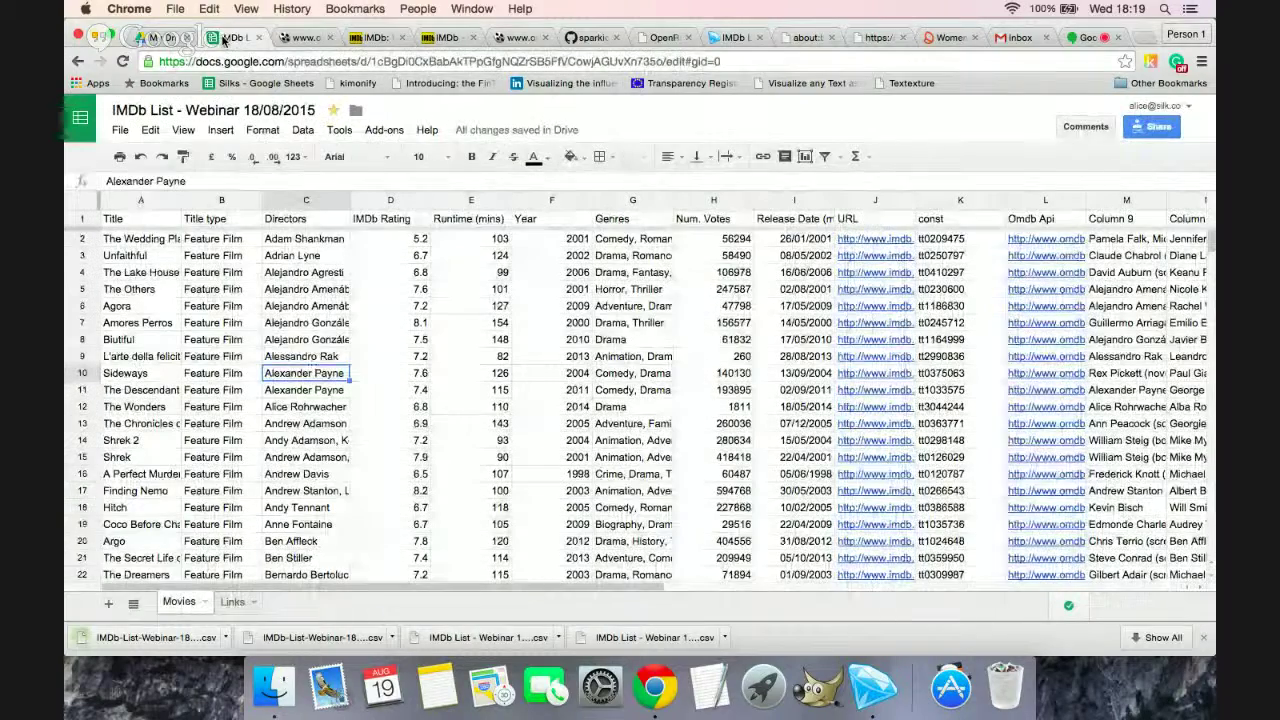
{"action": "left_click", "coordinate": [108, 601]}
{"action": "double_click", "coordinate": [242, 602]}
{"action": "type", "text": "Directors"}
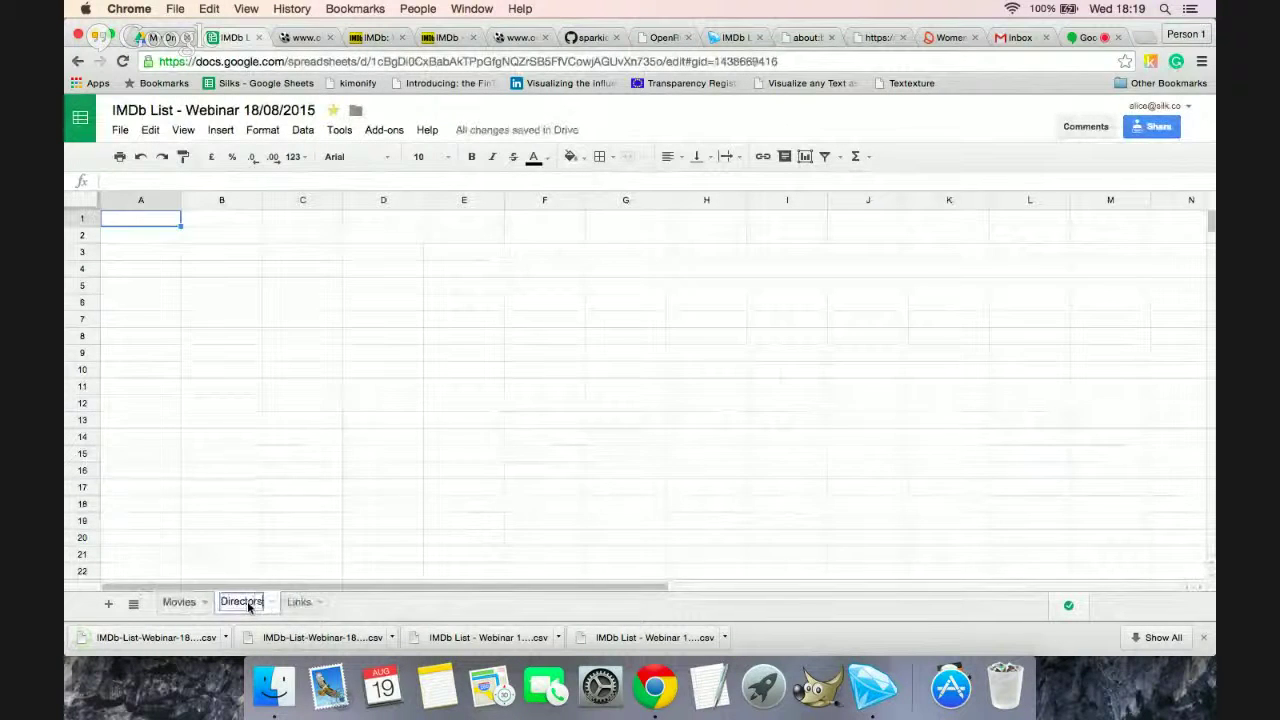
{"action": "key", "text": "Return"}
Step: Import the exported directors CSV, replacing the Directors sheet's contents
{"action": "left_click", "coordinate": [120, 130]}
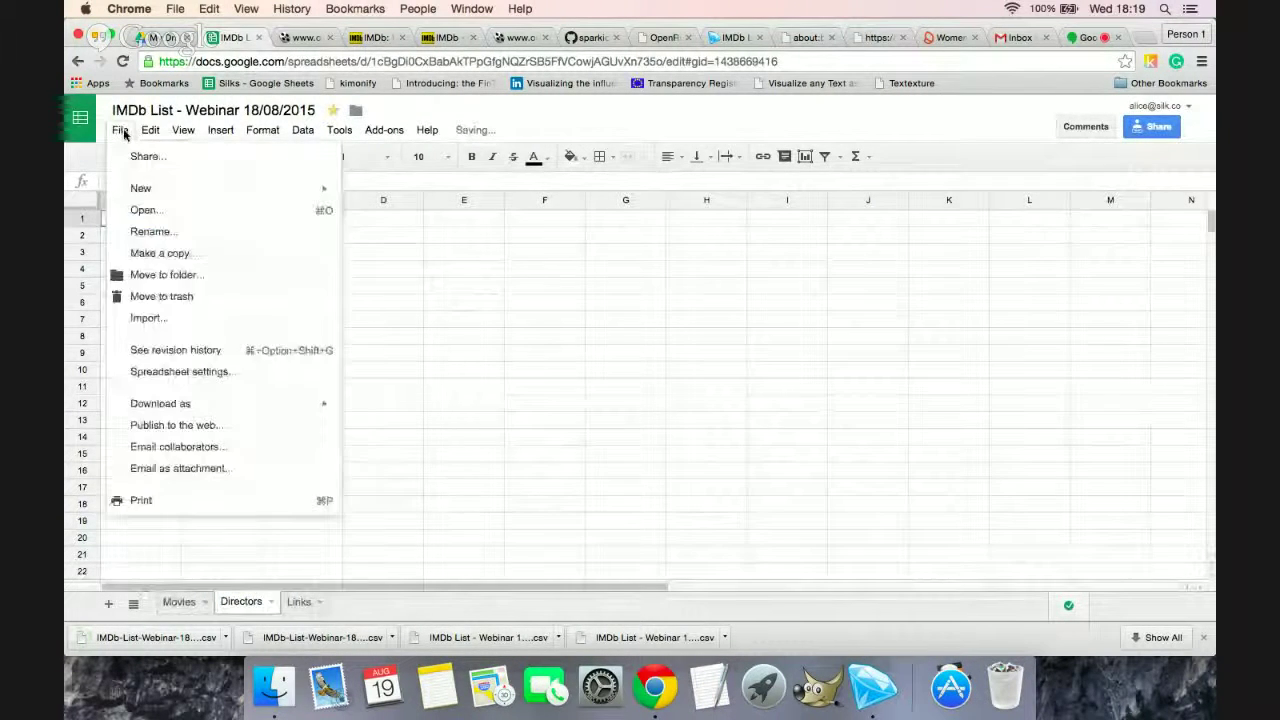
{"action": "left_click", "coordinate": [187, 318]}
{"action": "left_click", "coordinate": [586, 201]}
{"action": "left_click_drag", "start_coordinate": [182, 637], "coordinate": [420, 434]}
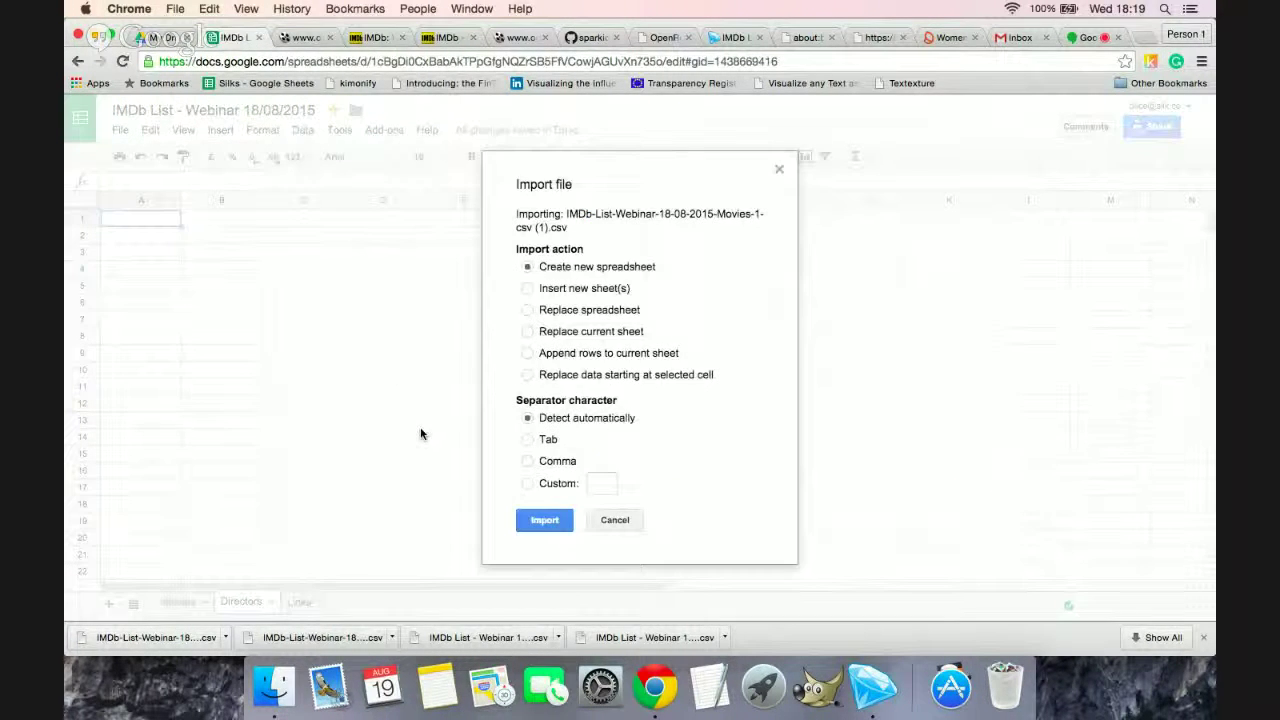
{"action": "left_click", "coordinate": [528, 332]}
{"action": "left_click", "coordinate": [540, 522]}
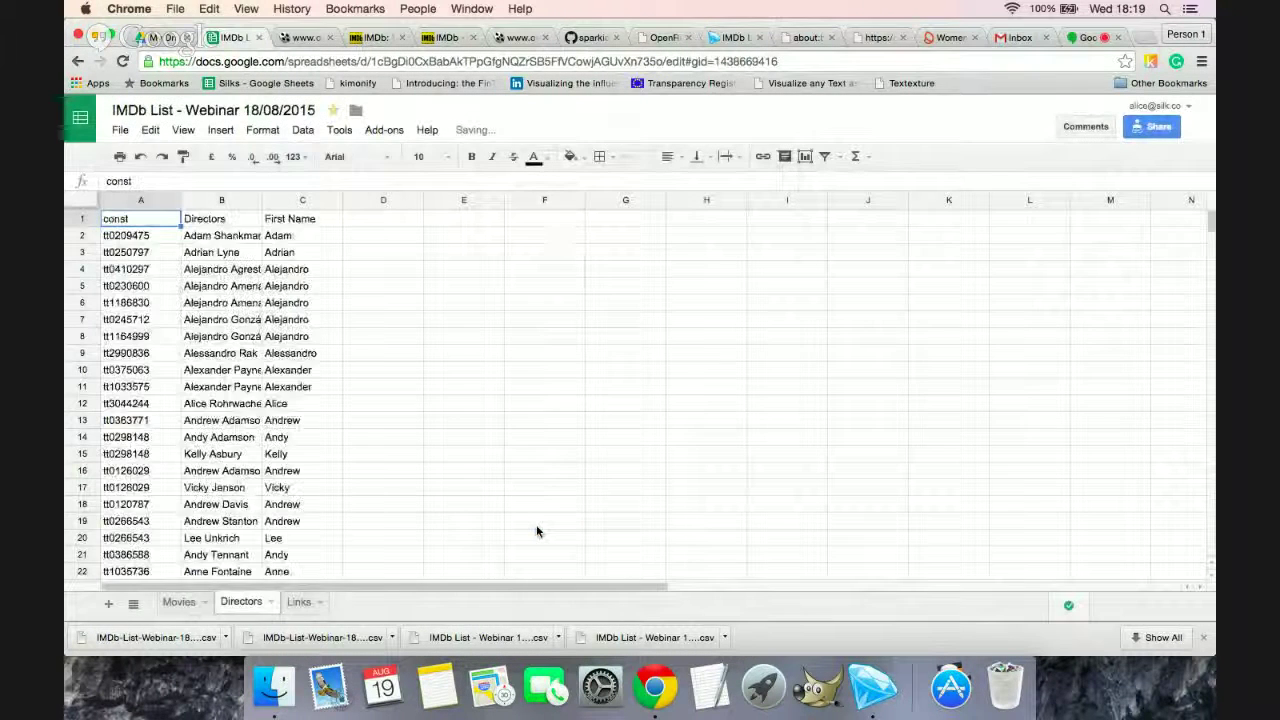
Step: Freeze the header row and close the unneeded browser tabs, including OpenRefine
{"action": "left_click", "coordinate": [183, 130]}
{"action": "mouse_move", "coordinate": [320, 156]}
{"action": "left_click", "coordinate": [395, 186]}
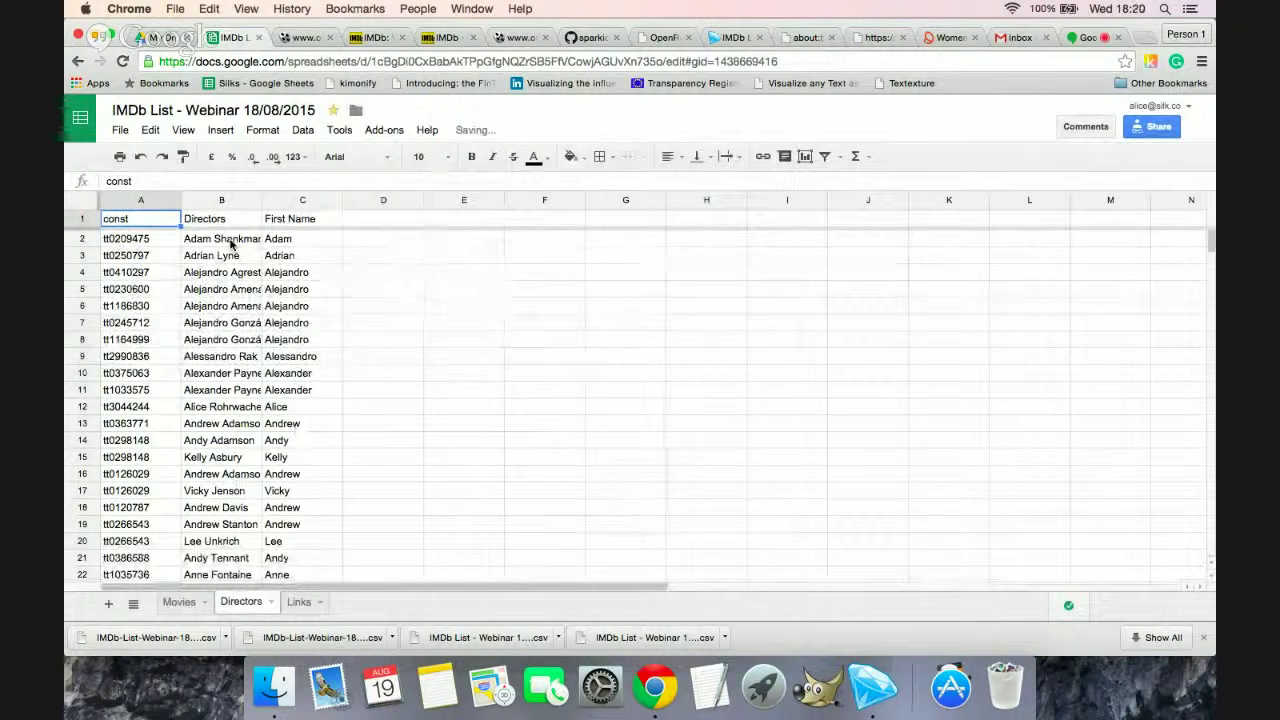
{"action": "left_click", "coordinate": [333, 38]}
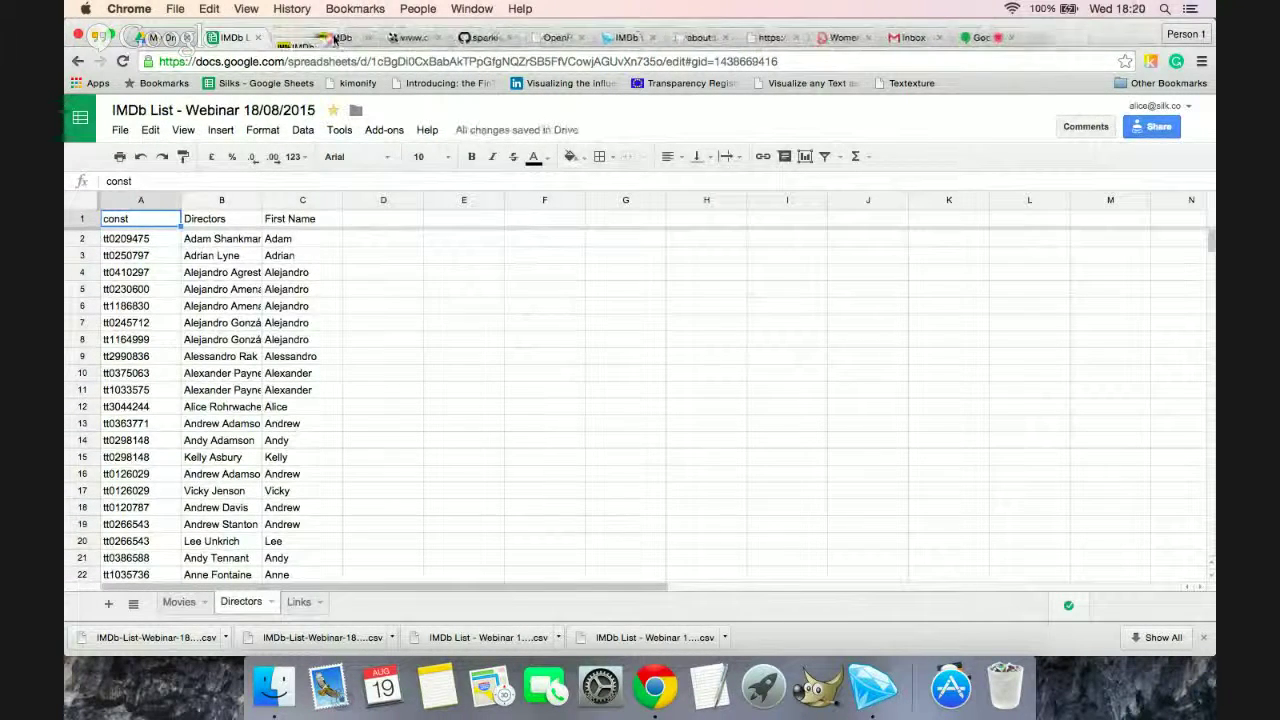
{"action": "left_click", "coordinate": [333, 38]}
{"action": "left_click", "coordinate": [333, 38]}
{"action": "left_click", "coordinate": [333, 38]}
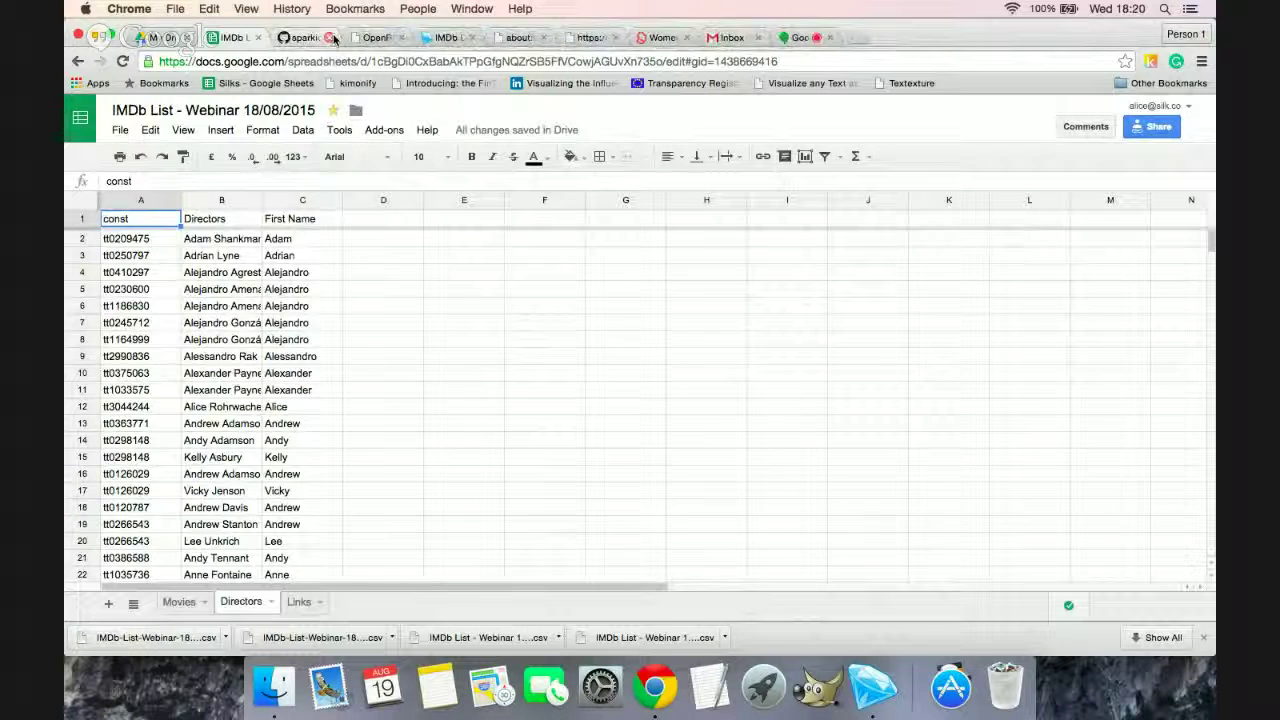
{"action": "left_click", "coordinate": [333, 38]}
{"action": "left_click", "coordinate": [378, 38]}
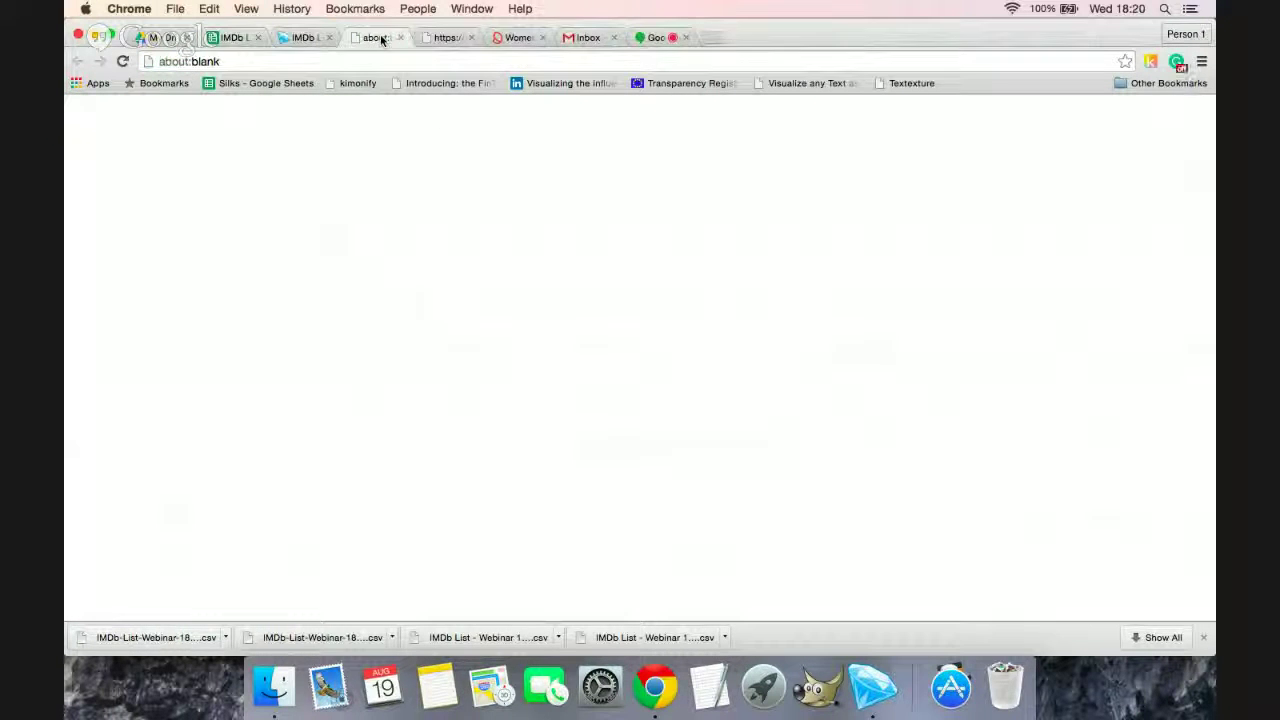
Step: Copy the single-name lookup URL from the genderize.io Single usage example
{"action": "left_click", "coordinate": [676, 38]}
{"action": "left_click", "coordinate": [616, 38]}
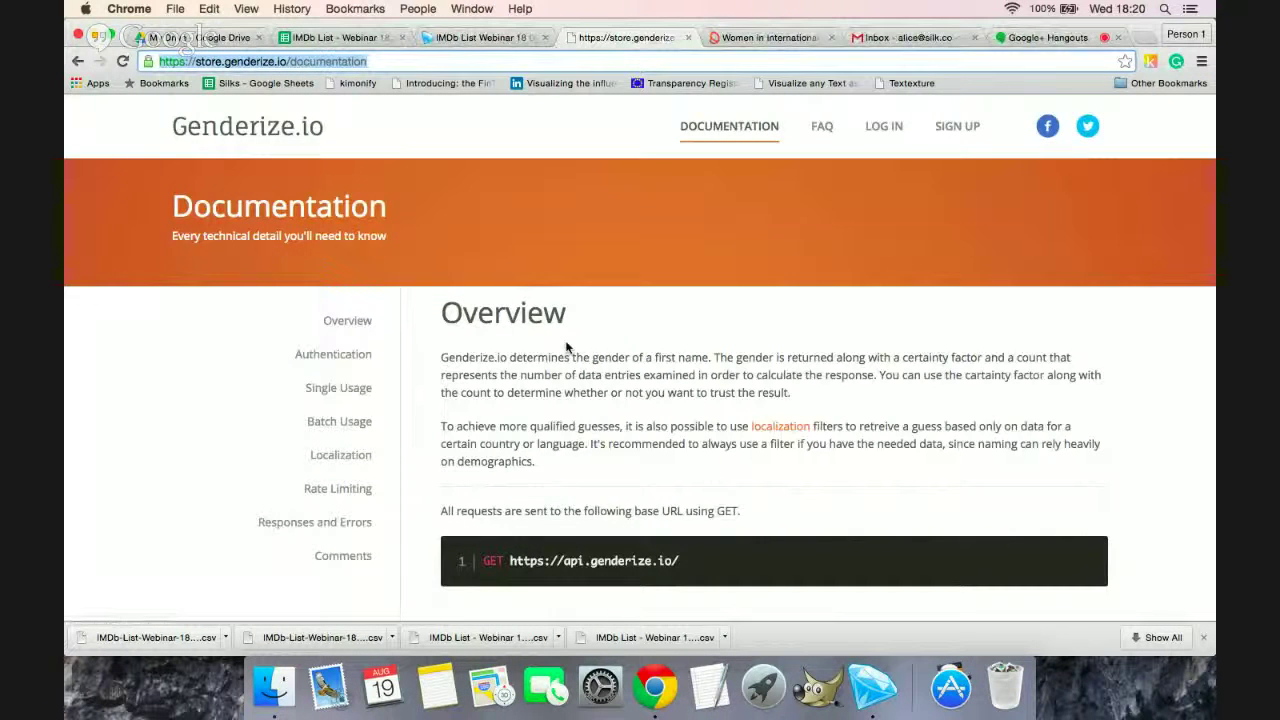
{"action": "scroll", "coordinate": [572, 344], "scroll_direction": "down", "scroll_amount": 2}
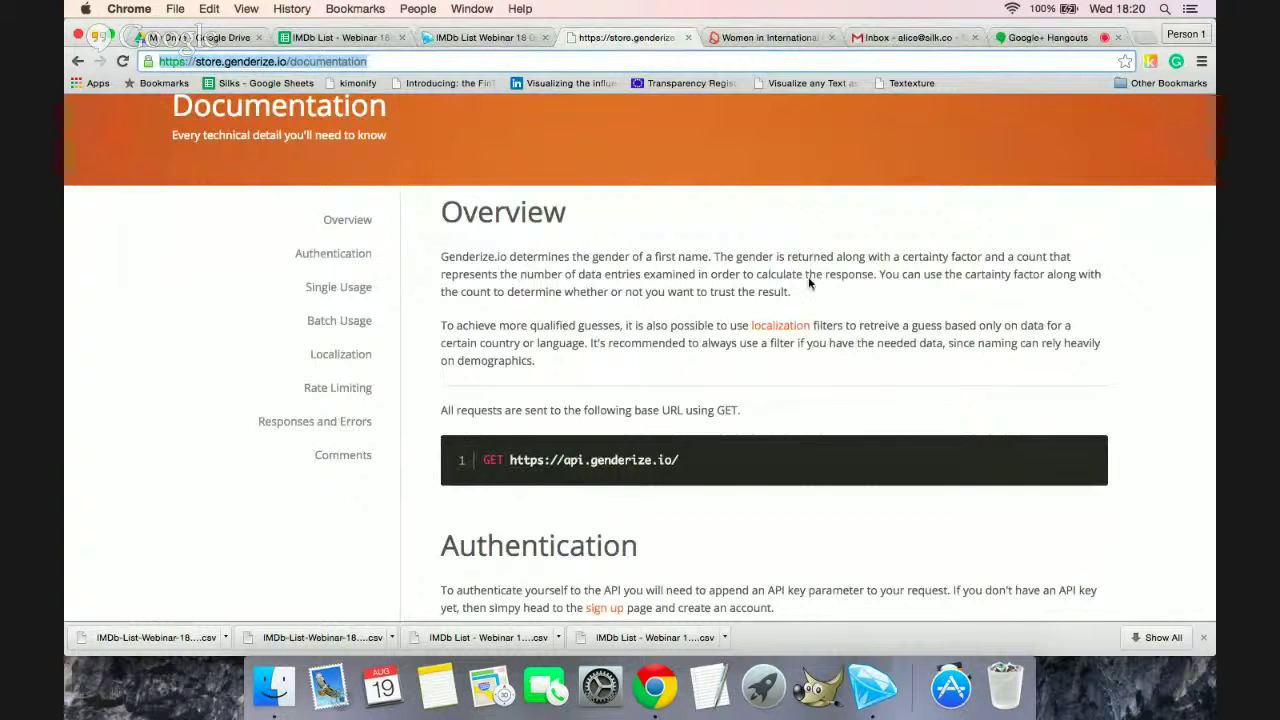
{"action": "scroll", "coordinate": [807, 276], "scroll_direction": "down", "scroll_amount": 1}
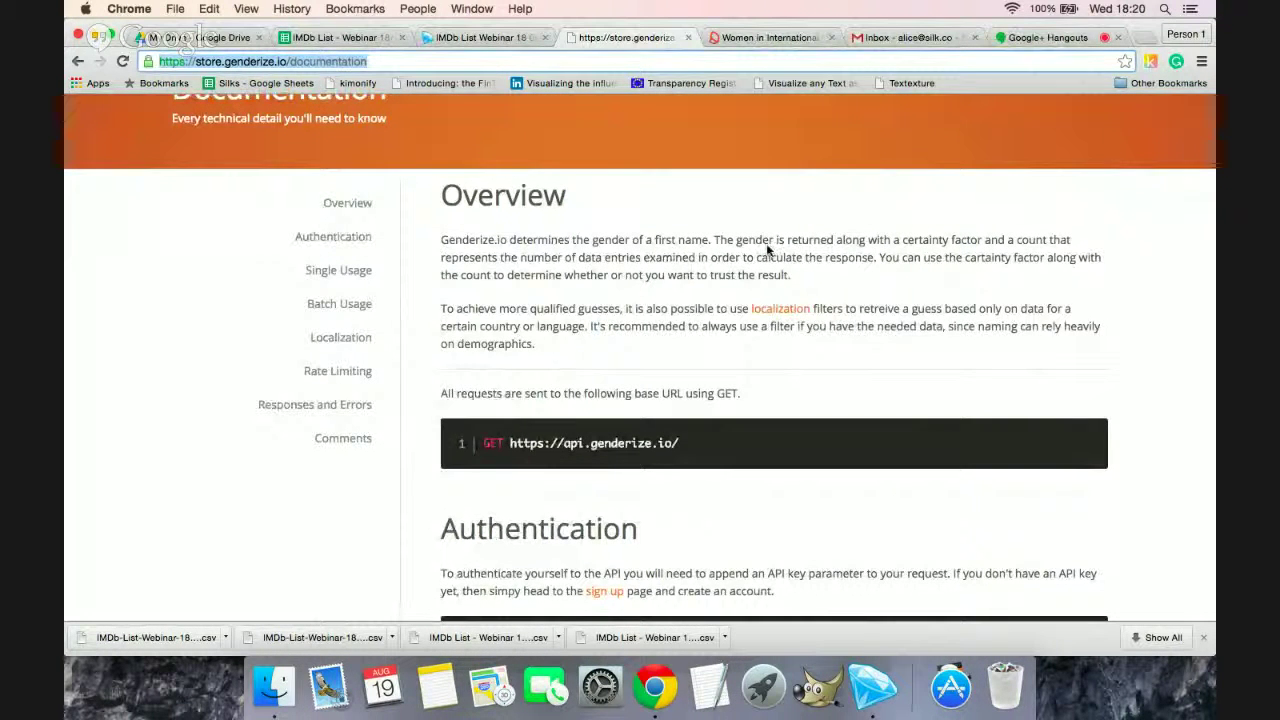
{"action": "scroll", "coordinate": [775, 220], "scroll_direction": "down", "scroll_amount": 5}
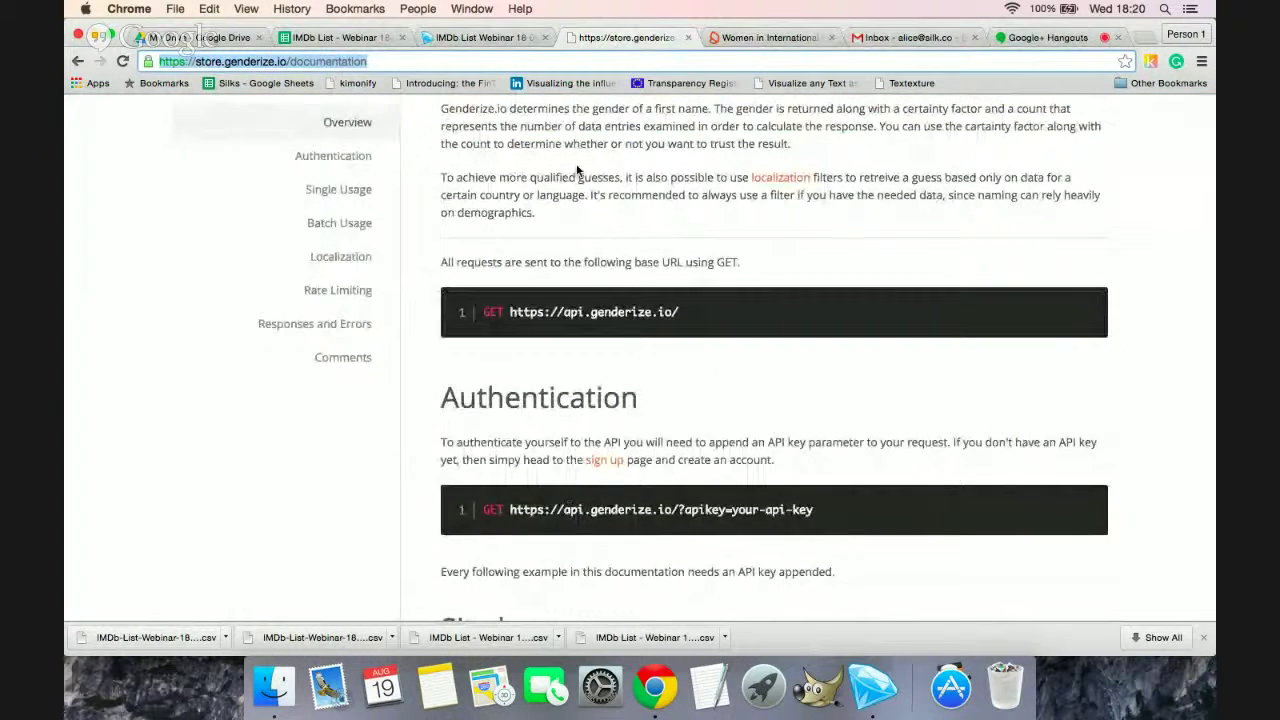
{"action": "scroll", "coordinate": [577, 170], "scroll_direction": "down", "scroll_amount": 10}
{"action": "scroll", "coordinate": [577, 170], "scroll_direction": "down", "scroll_amount": 3}
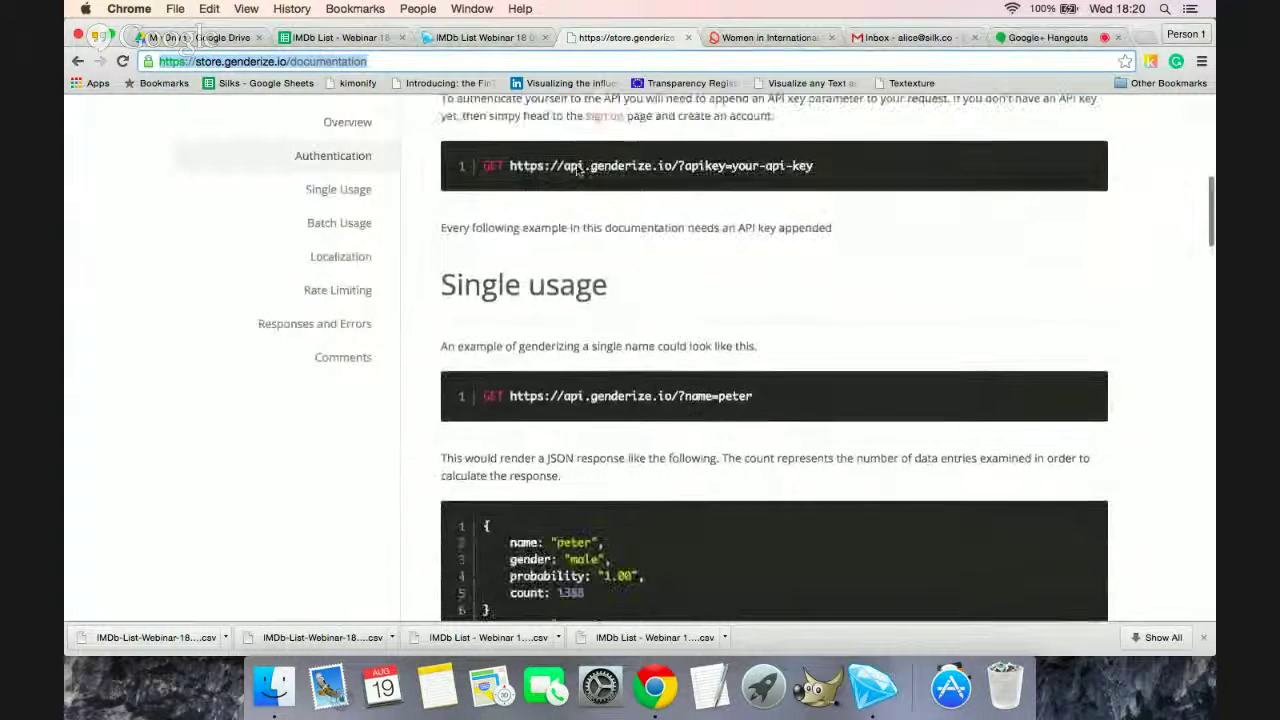
{"action": "left_click_drag", "start_coordinate": [510, 397], "coordinate": [712, 402]}
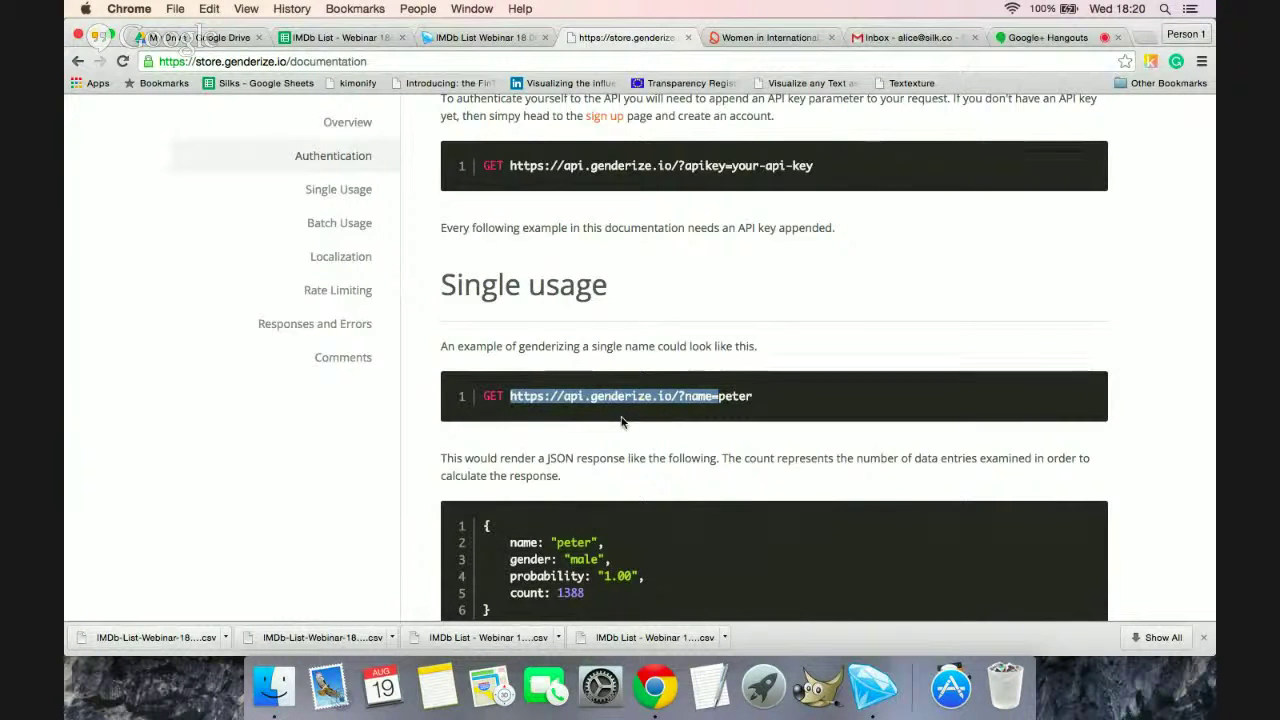
{"action": "left_click", "coordinate": [375, 37]}
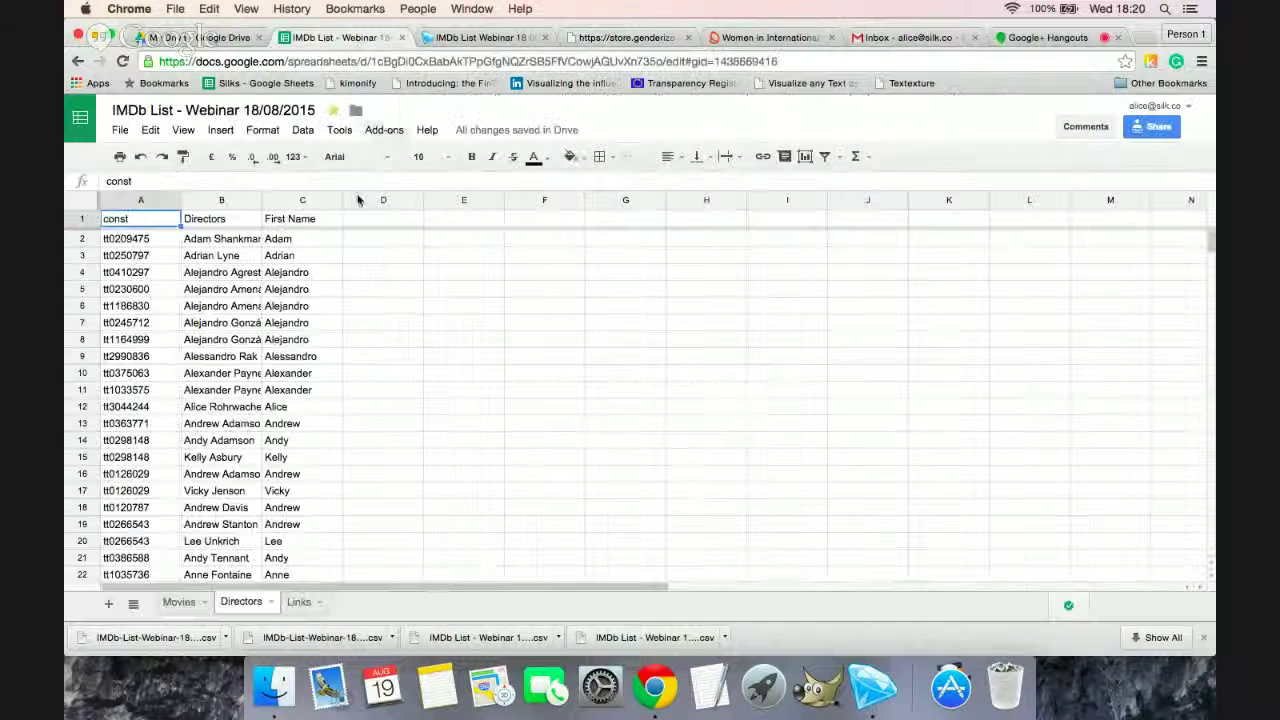
{"action": "double_click", "coordinate": [363, 243]}
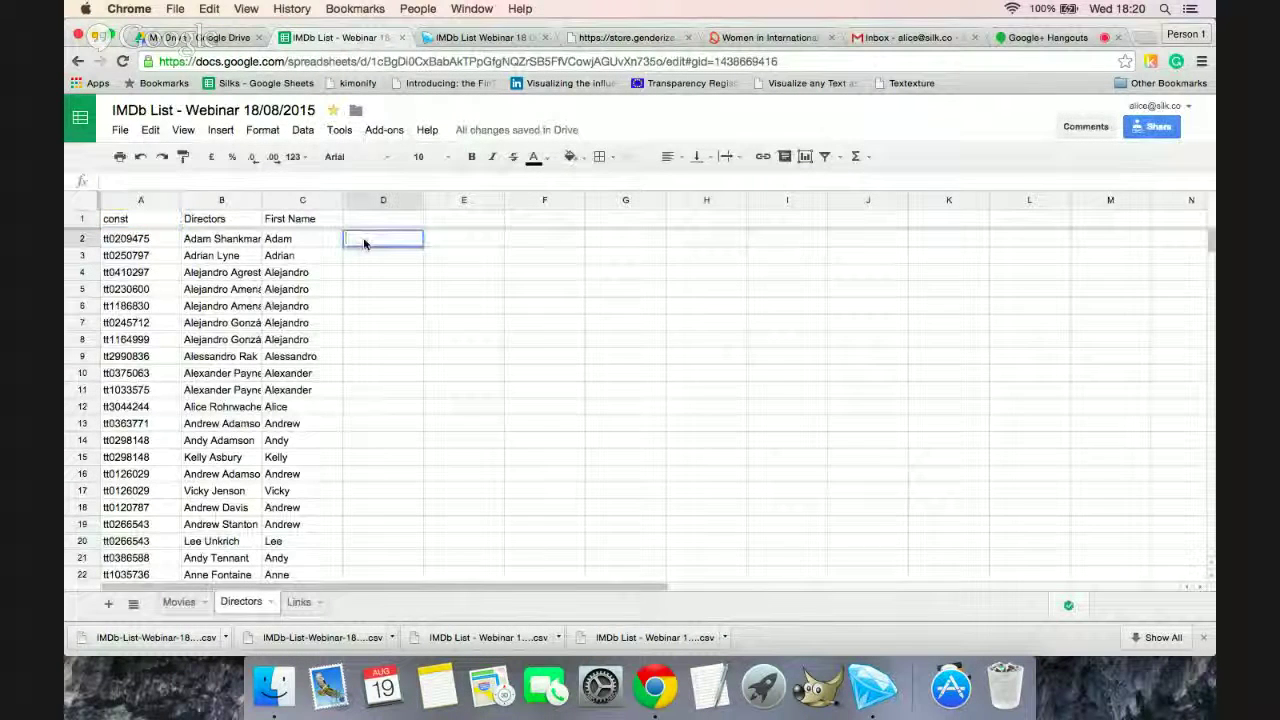
{"action": "type", "text": "=\""}
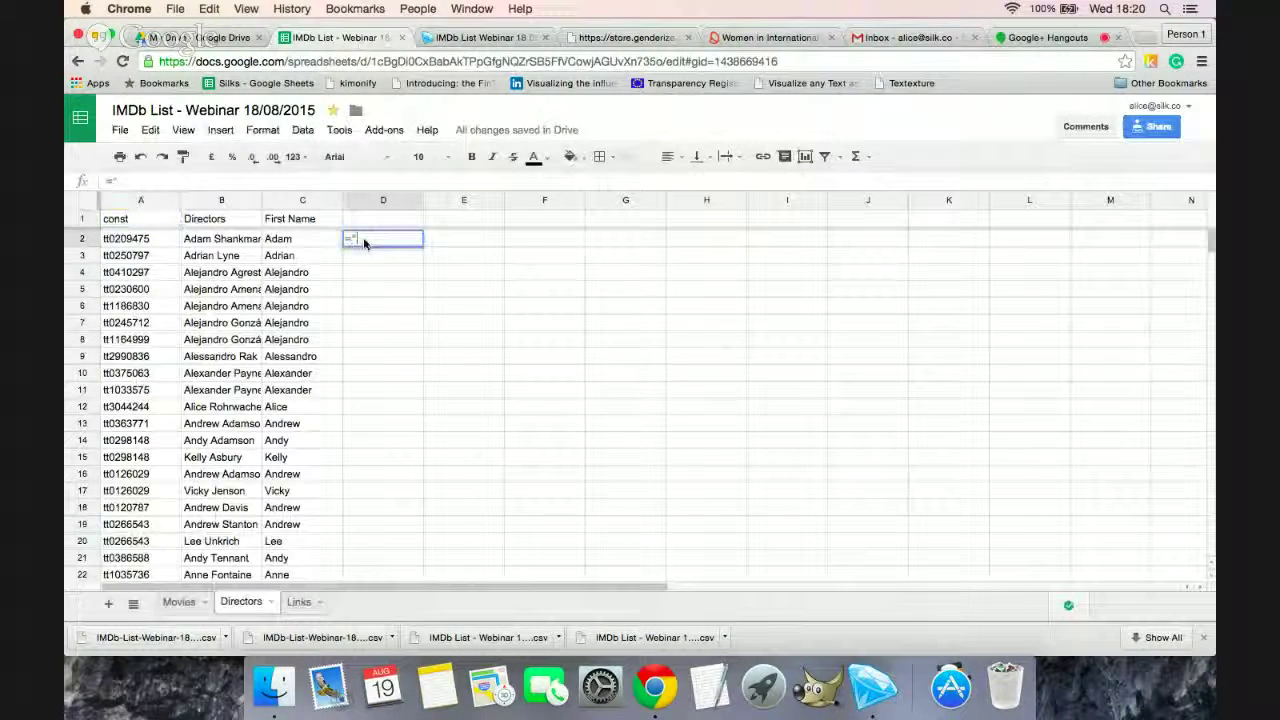
{"action": "type", "text": "https://api.genderize.io/?name="}
{"action": "type", "text": "\""}
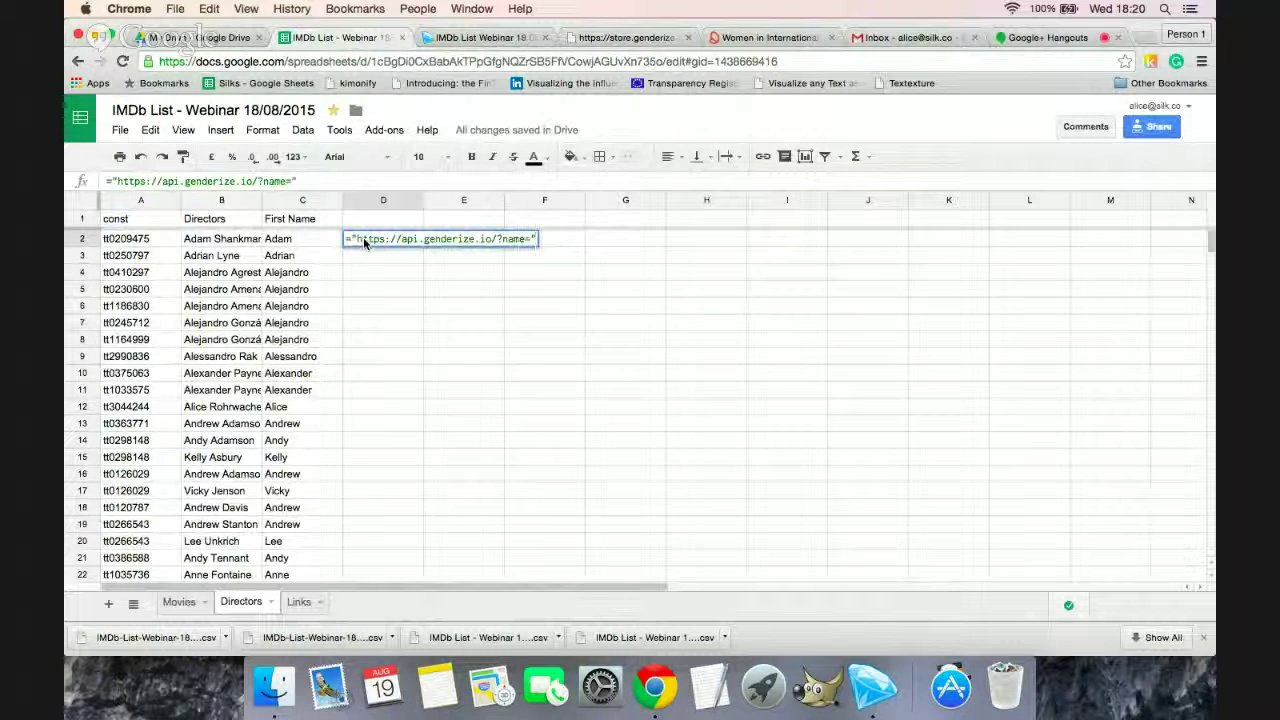
{"action": "type", "text": "&"}
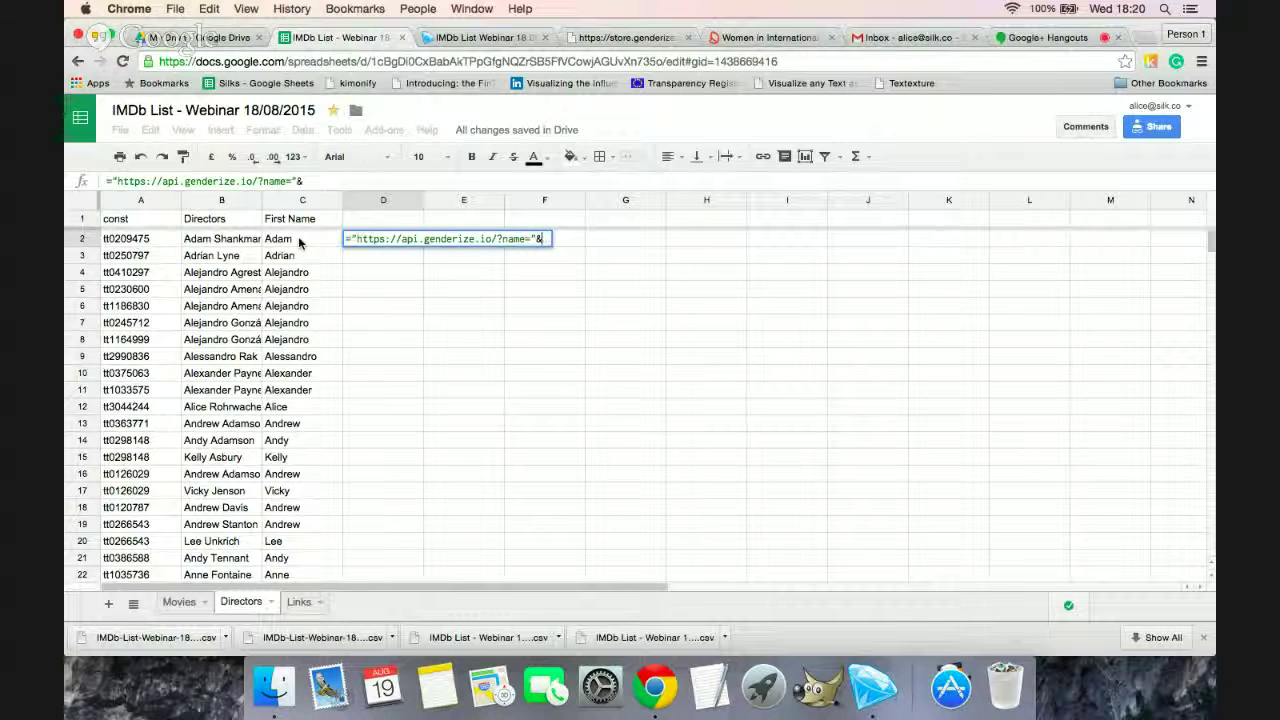
{"action": "type", "text": "lowe"}
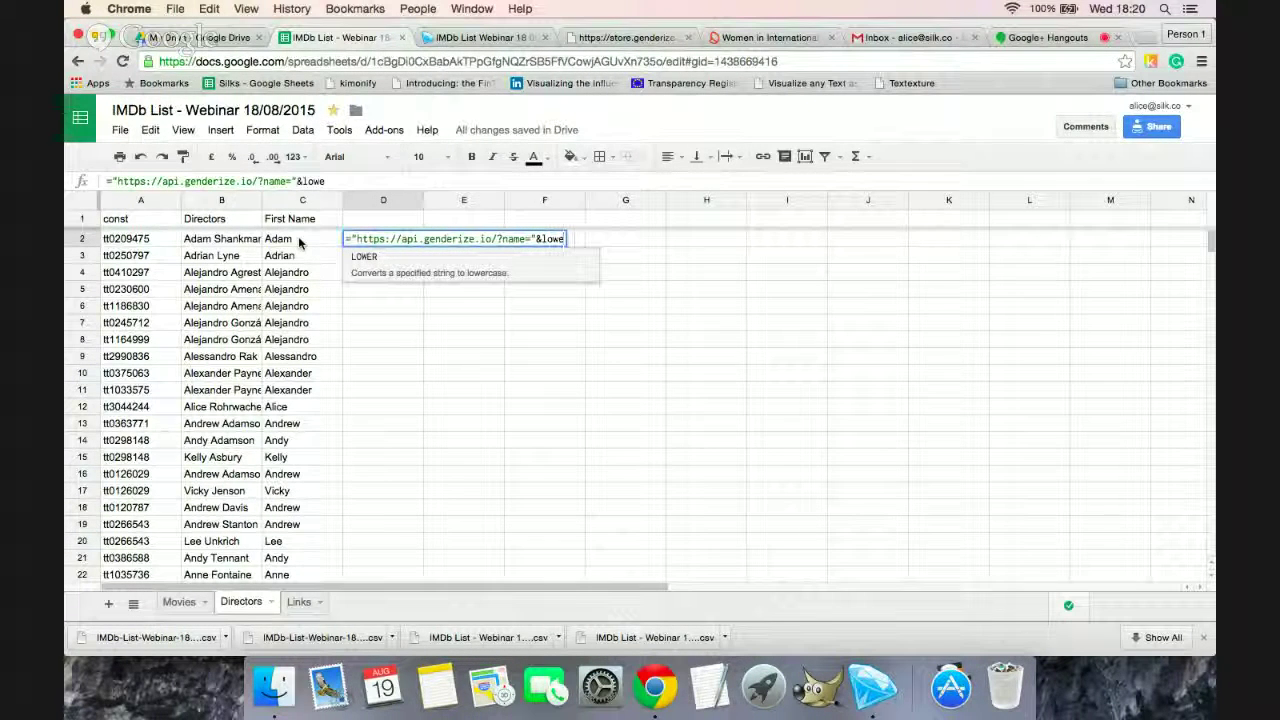
{"action": "type", "text": "r("}
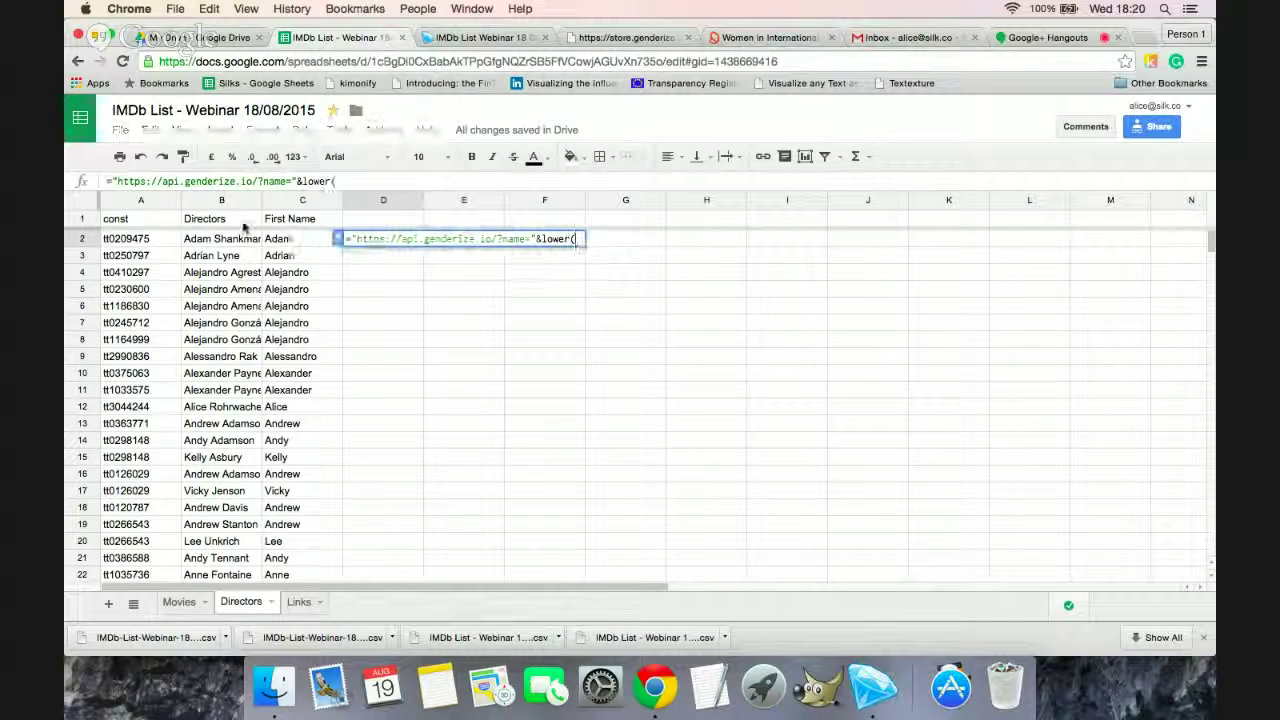
{"action": "left_click", "coordinate": [290, 241]}
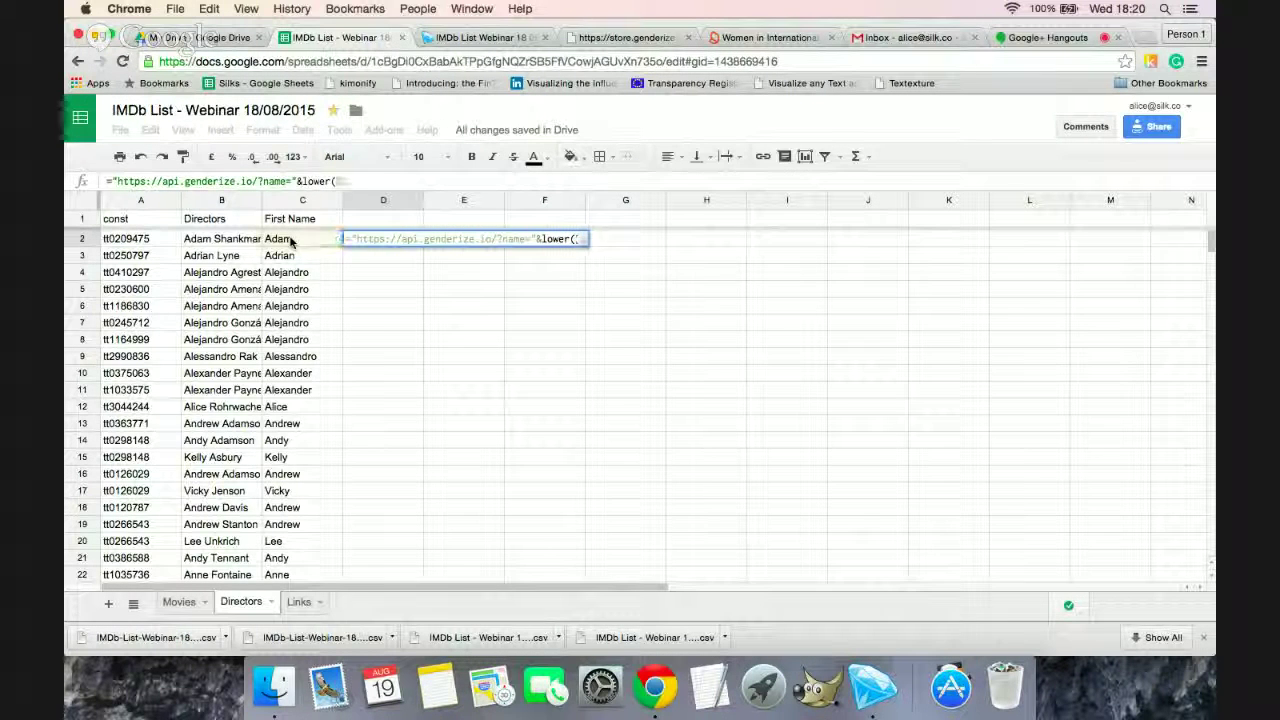
{"action": "type", "text": ")"}
{"action": "key", "text": "Return"}
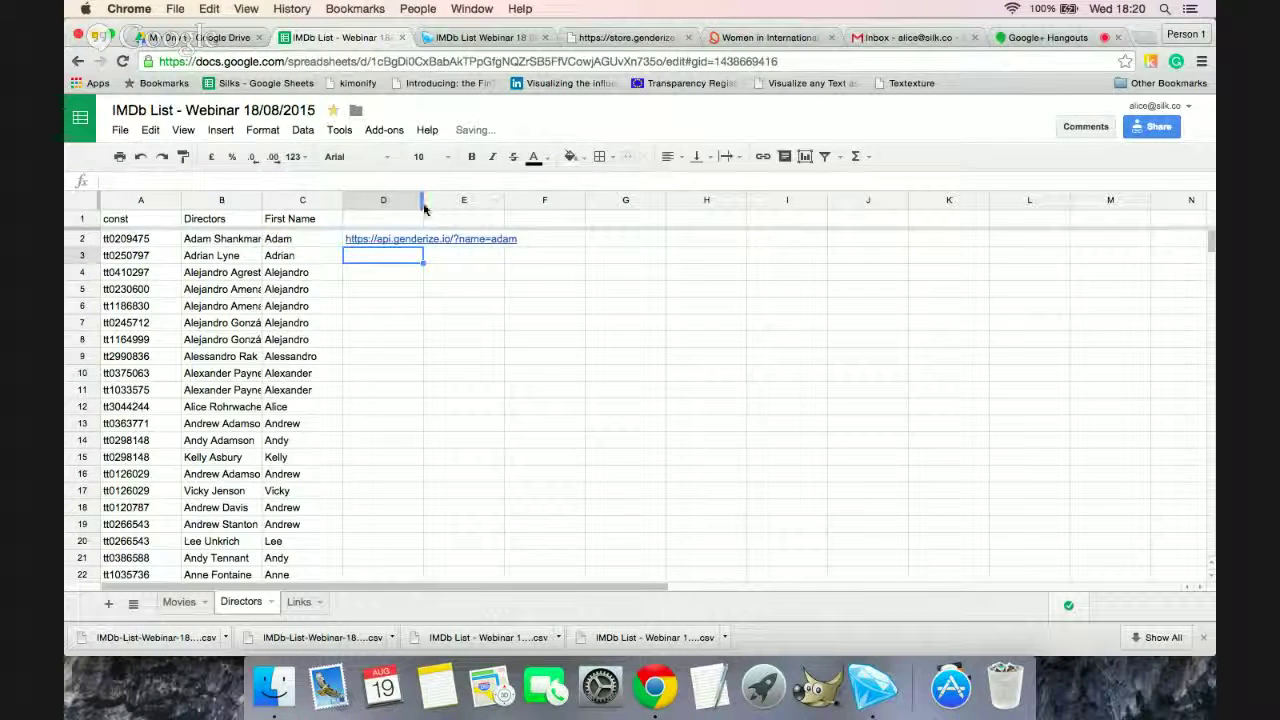
{"action": "left_click_drag", "start_coordinate": [423, 207], "coordinate": [538, 205]}
{"action": "left_click", "coordinate": [396, 244]}
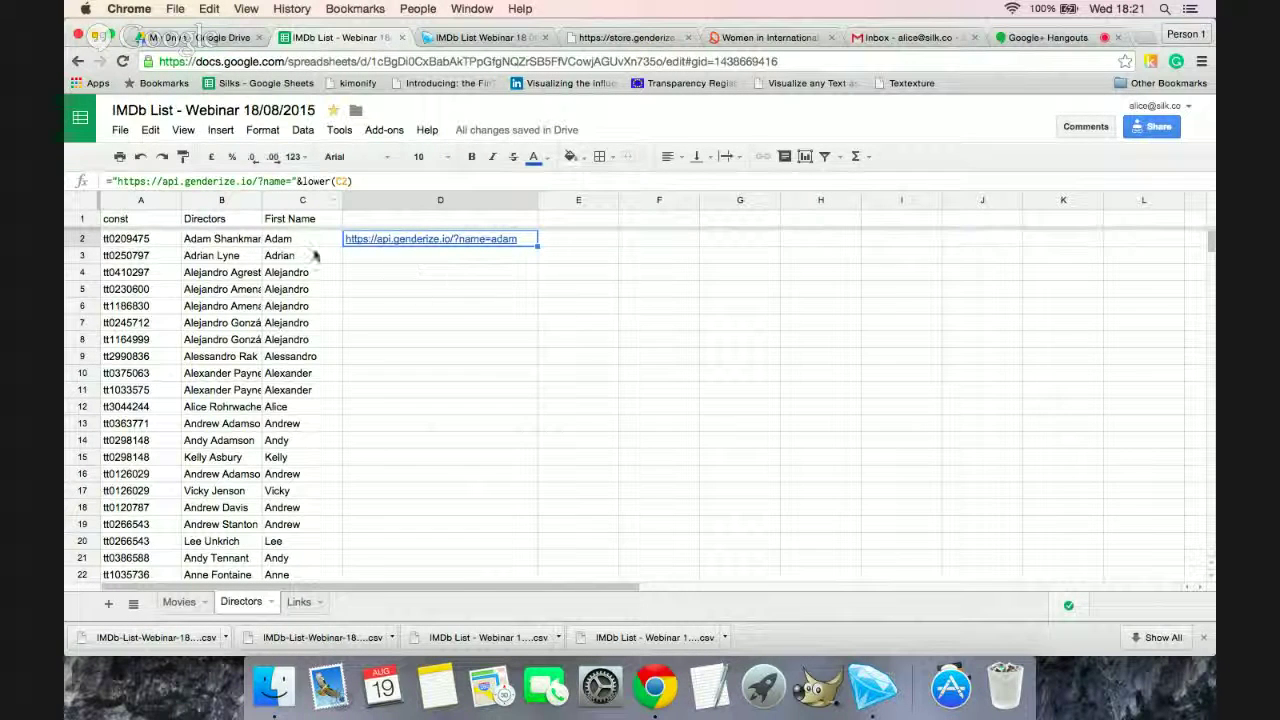
Step: Confirm the adam lookup returns male, then fill the D2 URL formula down column D
{"action": "mouse_move", "coordinate": [445, 240]}
{"action": "left_click", "coordinate": [415, 258]}
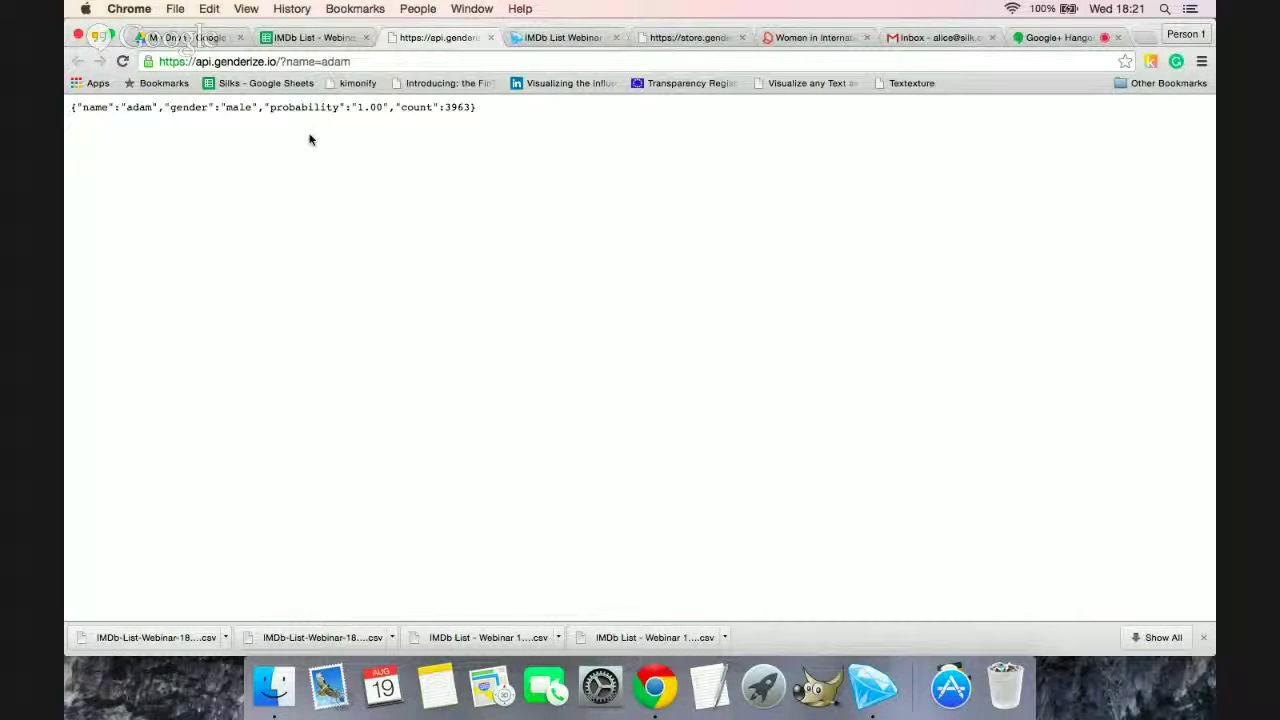
{"action": "left_click", "coordinate": [326, 40]}
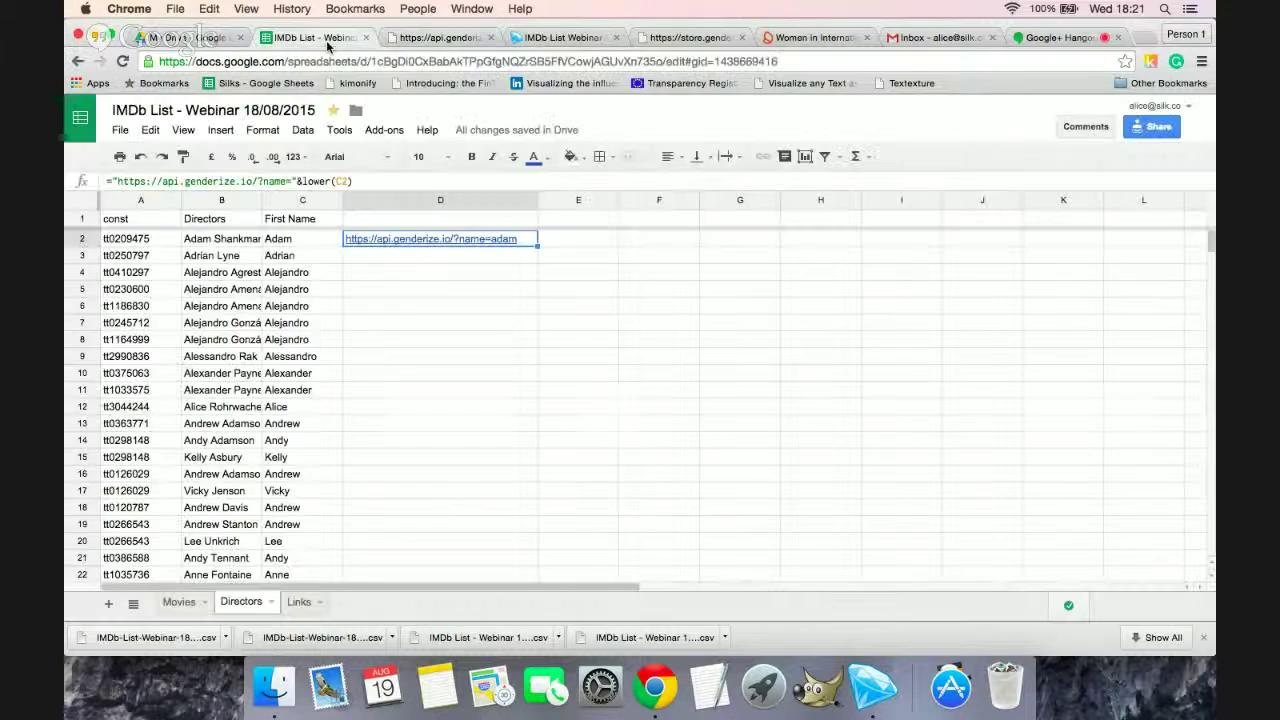
{"action": "double_click", "coordinate": [538, 245]}
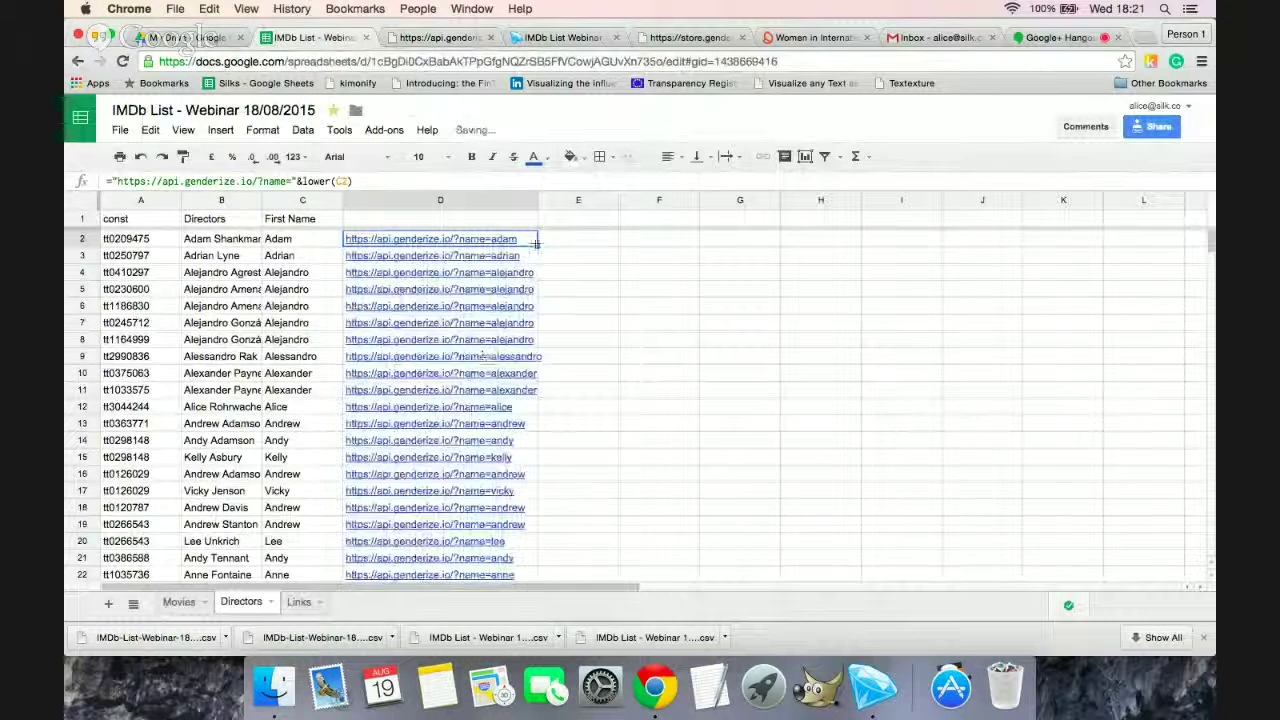
{"action": "scroll", "coordinate": [440, 300], "scroll_direction": "down", "scroll_amount": 5}
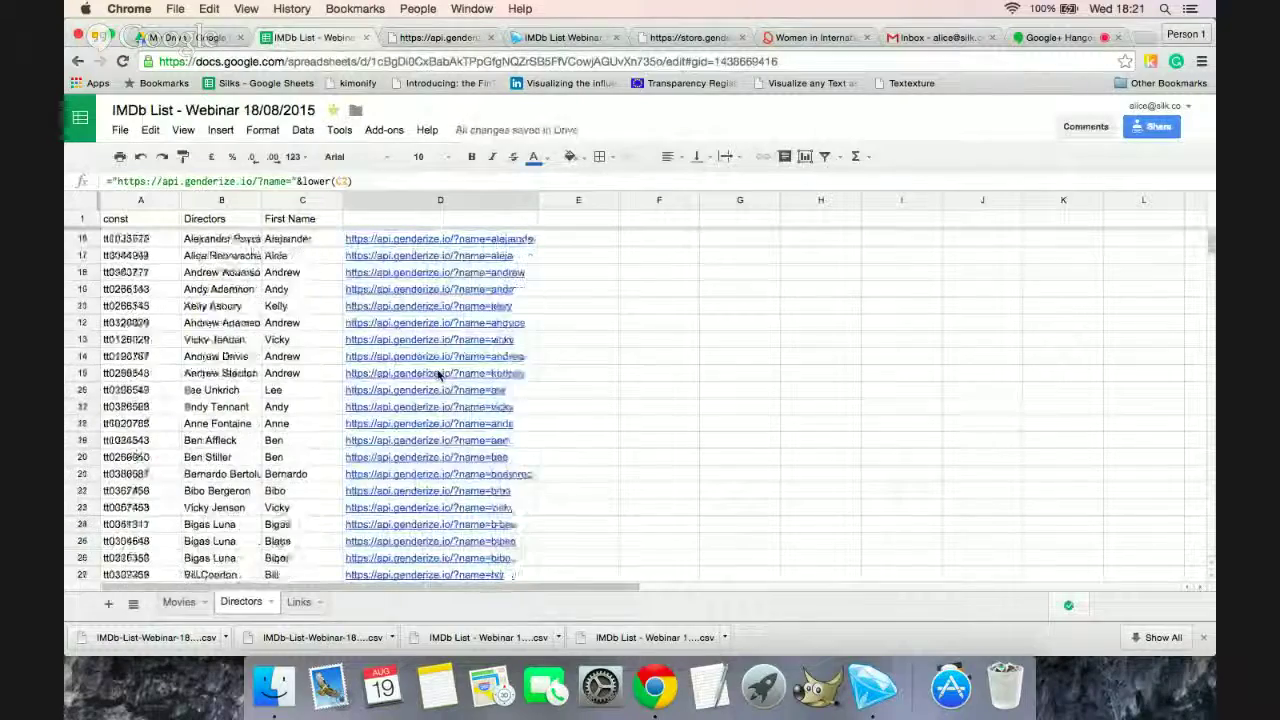
{"action": "scroll", "coordinate": [422, 330], "scroll_direction": "down", "scroll_amount": 20}
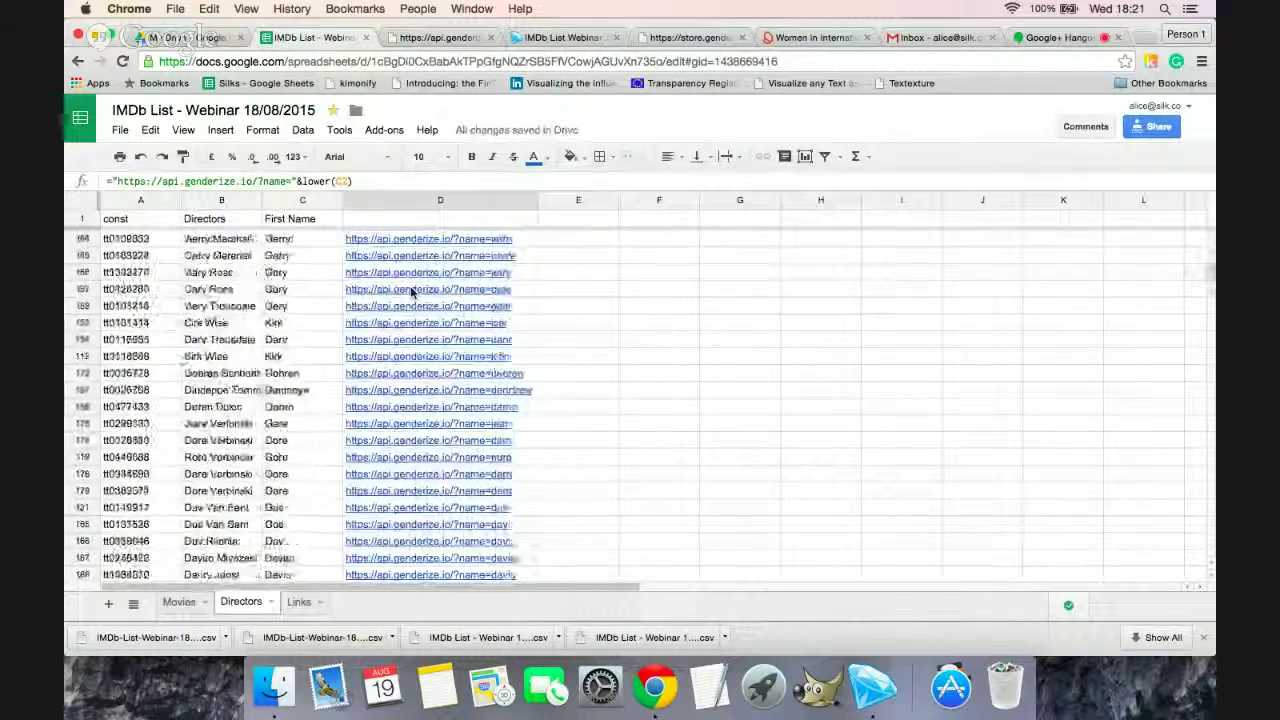
{"action": "scroll", "coordinate": [412, 441], "scroll_direction": "down", "scroll_amount": 20}
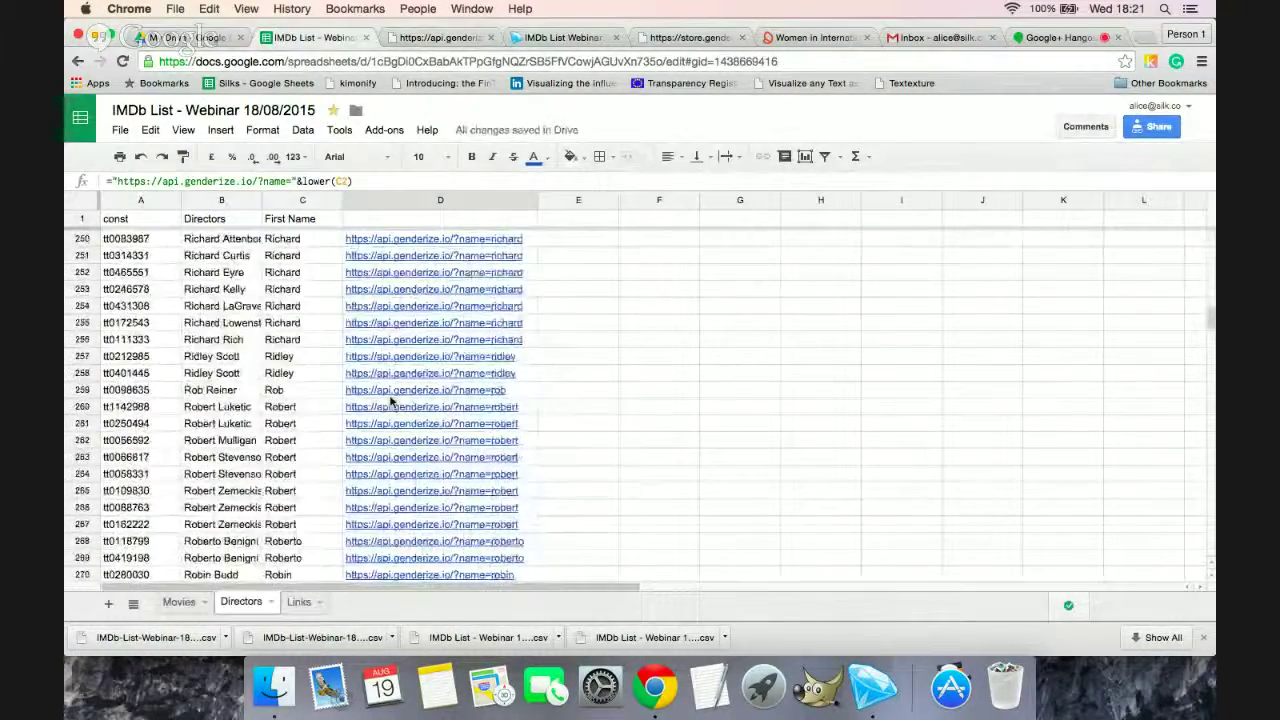
{"action": "scroll", "coordinate": [390, 402], "scroll_direction": "up", "scroll_amount": 20}
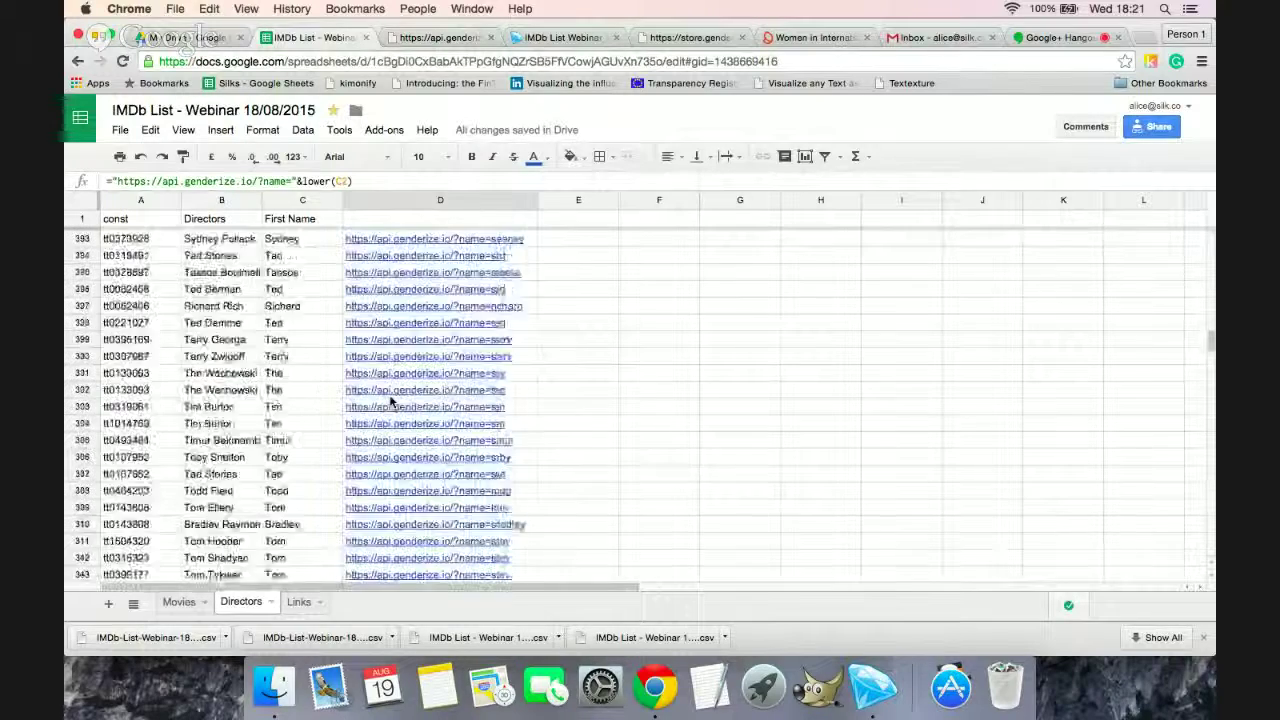
{"action": "scroll", "coordinate": [390, 402], "scroll_direction": "down", "scroll_amount": 5}
{"action": "right_click", "coordinate": [390, 402]}
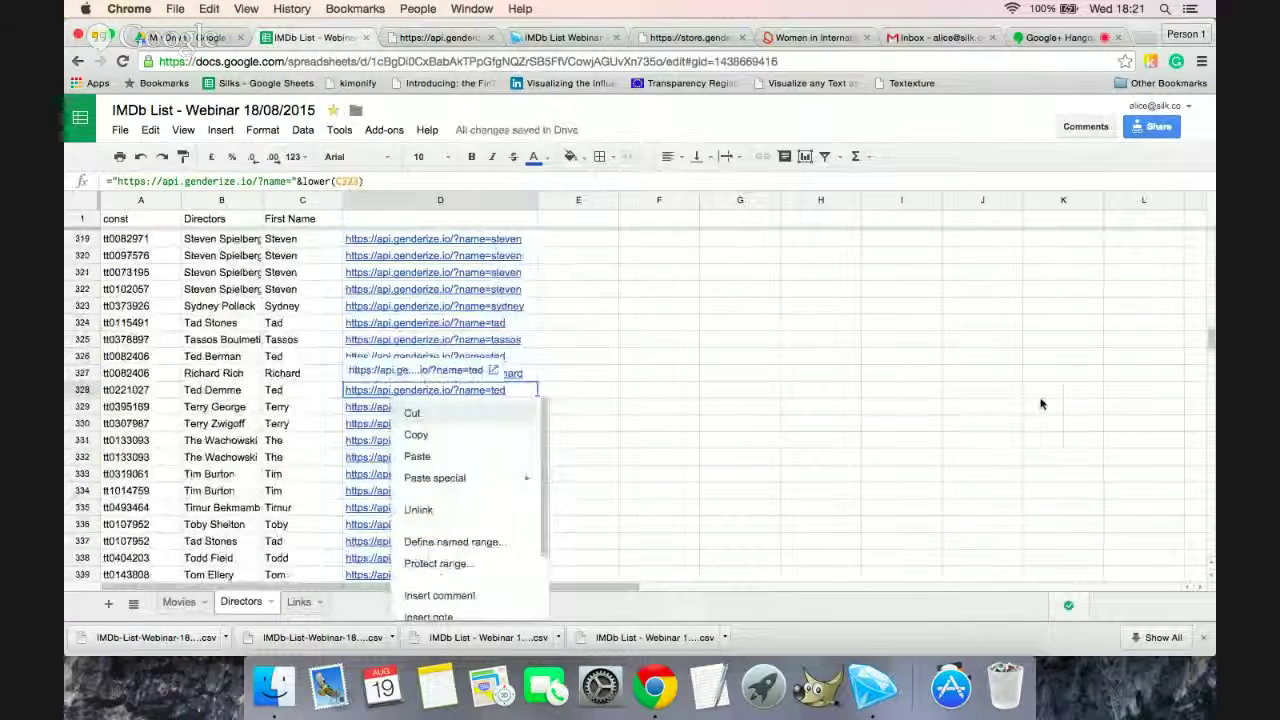
{"action": "left_click", "coordinate": [1090, 406]}
{"action": "scroll", "coordinate": [1167, 354], "scroll_direction": "up", "scroll_amount": 20}
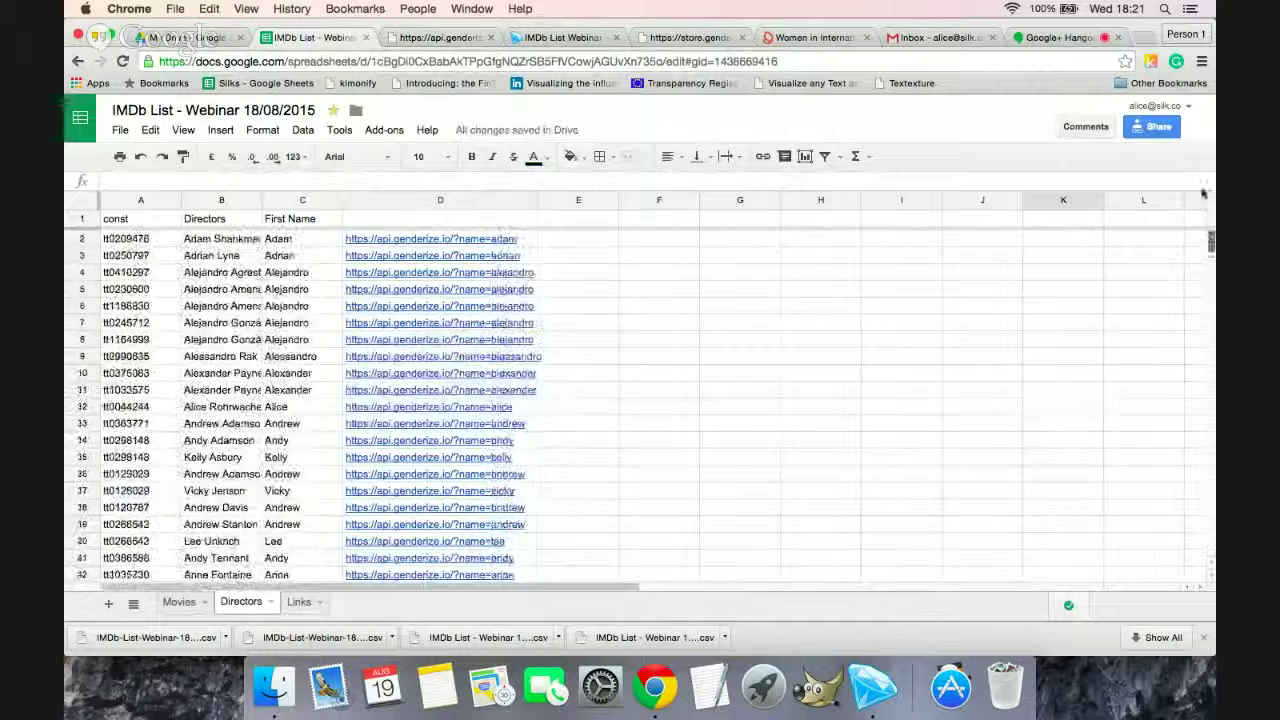
Step: Enter =IMPORTDATA(D2) in E2 to fetch the first director's Genderize result
{"action": "left_click", "coordinate": [375, 249]}
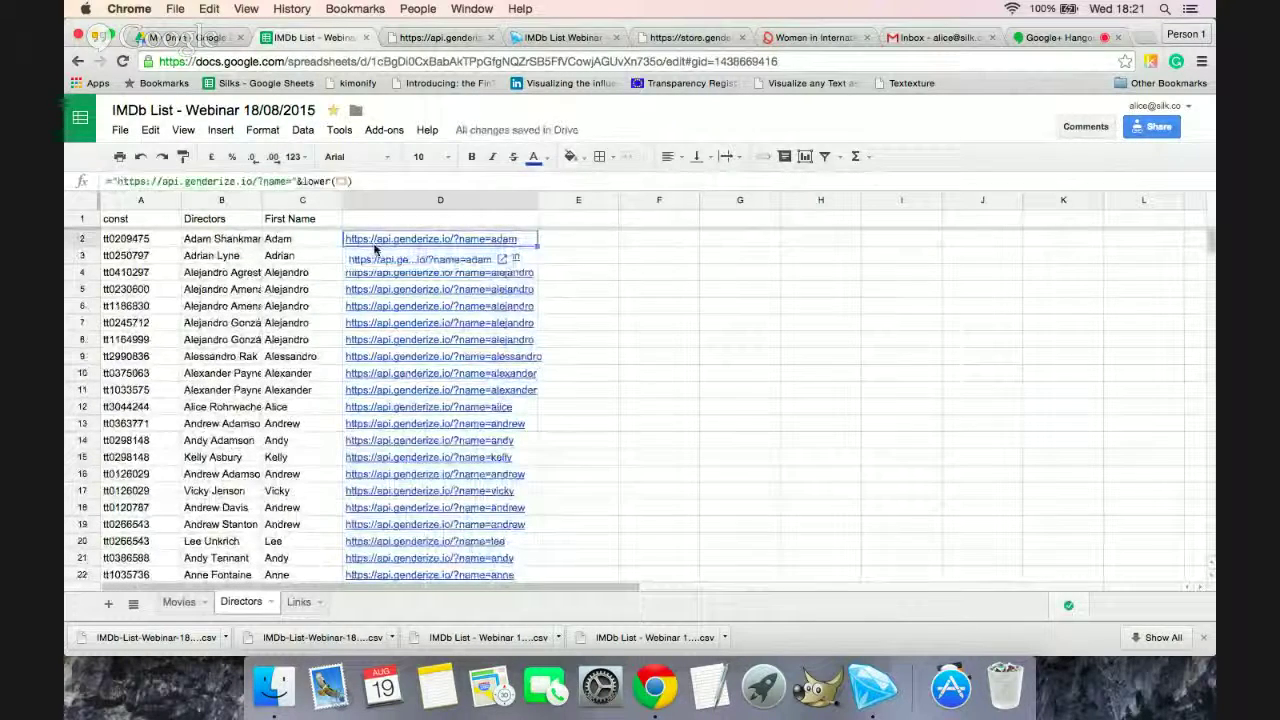
{"action": "key", "text": "Right"}
{"action": "type", "text": "="}
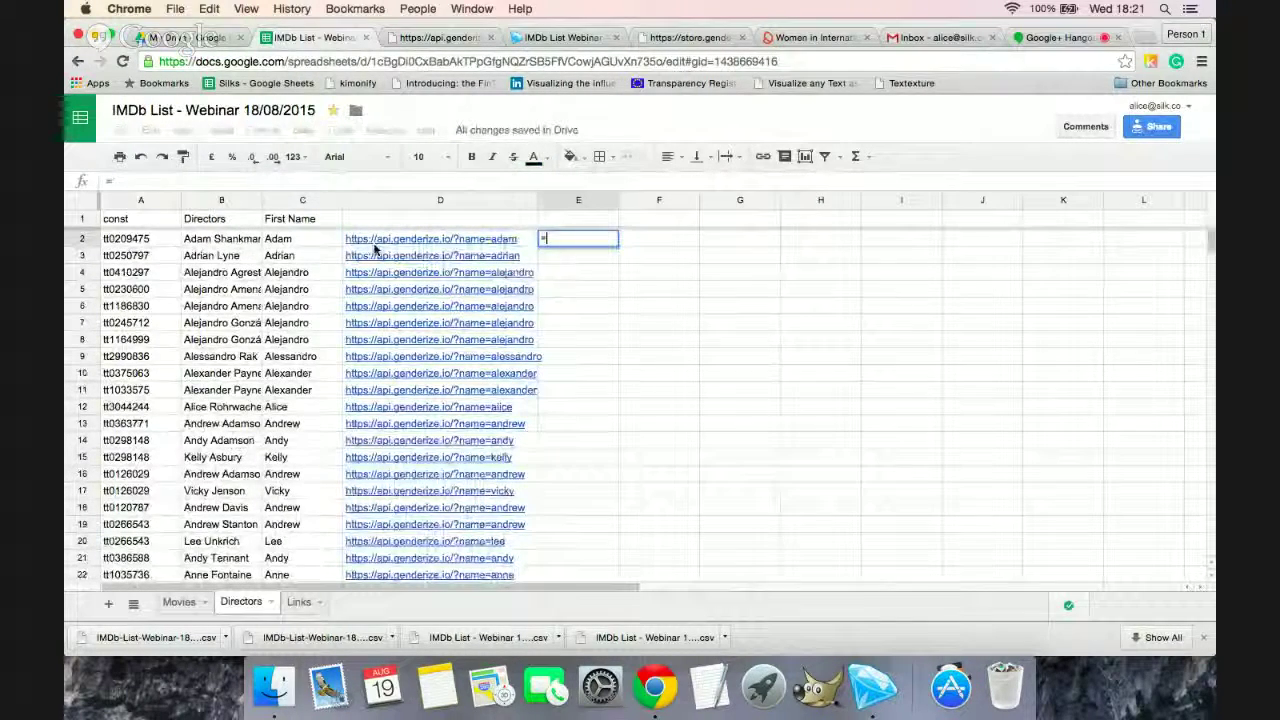
{"action": "type", "text": "IMPORTDATA("}
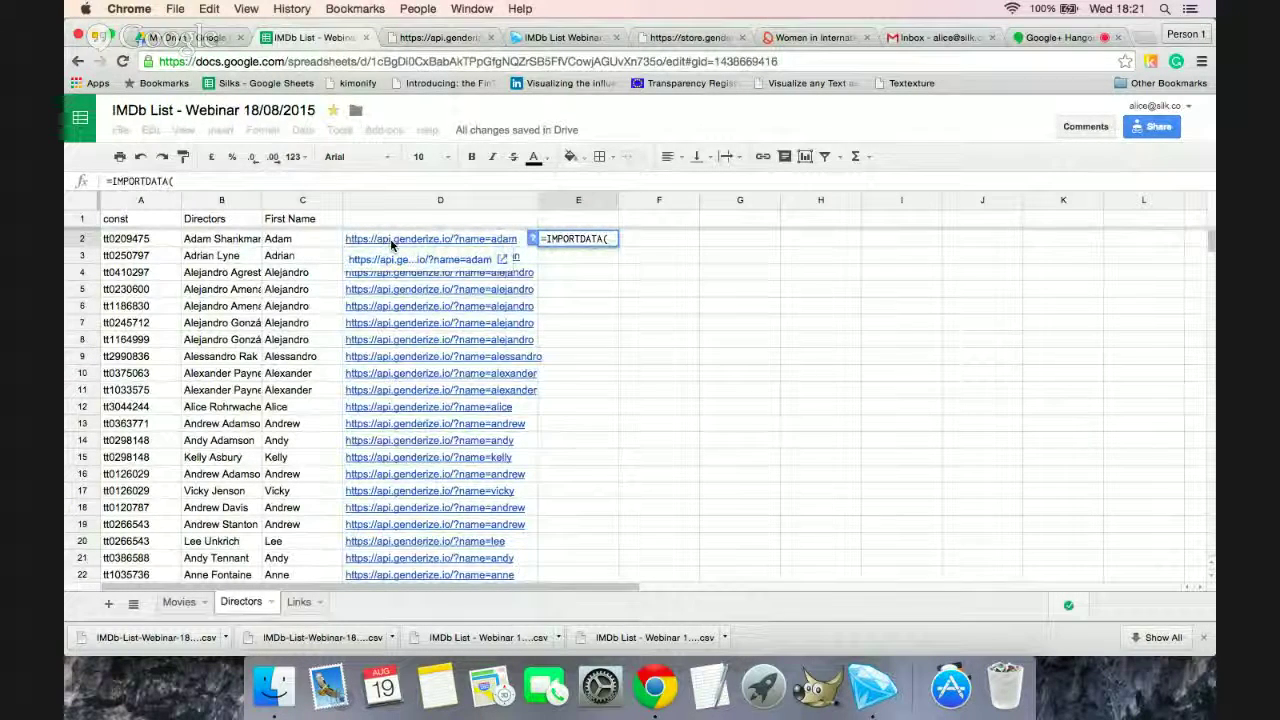
{"action": "left_click", "coordinate": [465, 244]}
{"action": "key", "text": "Return"}
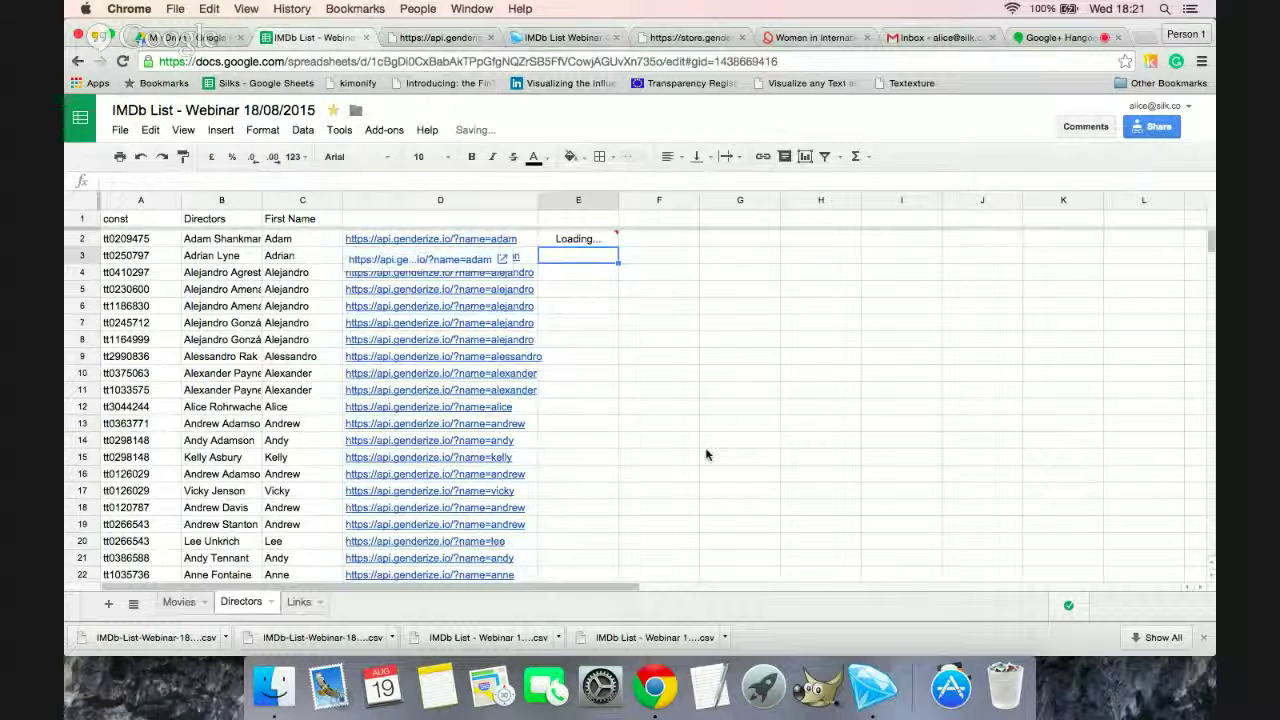
Step: Fill the IMPORTDATA formula down column E for every director
{"action": "left_click", "coordinate": [612, 244]}
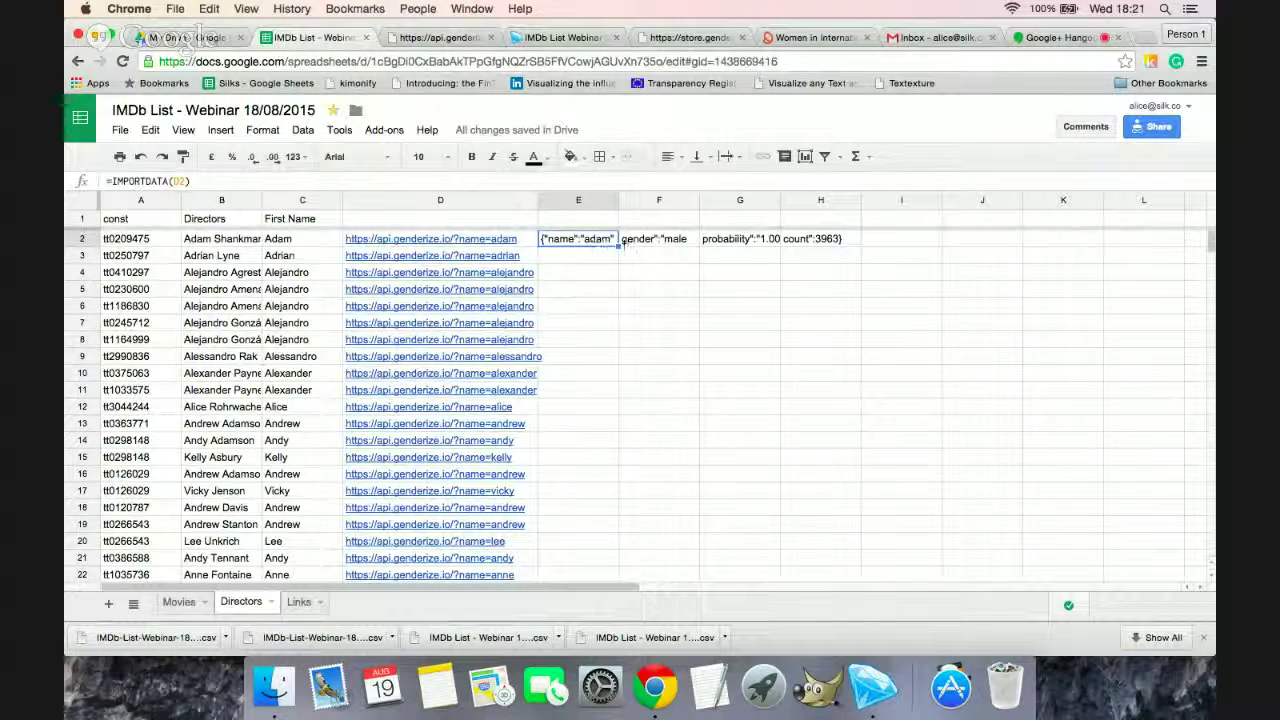
{"action": "double_click", "coordinate": [619, 245]}
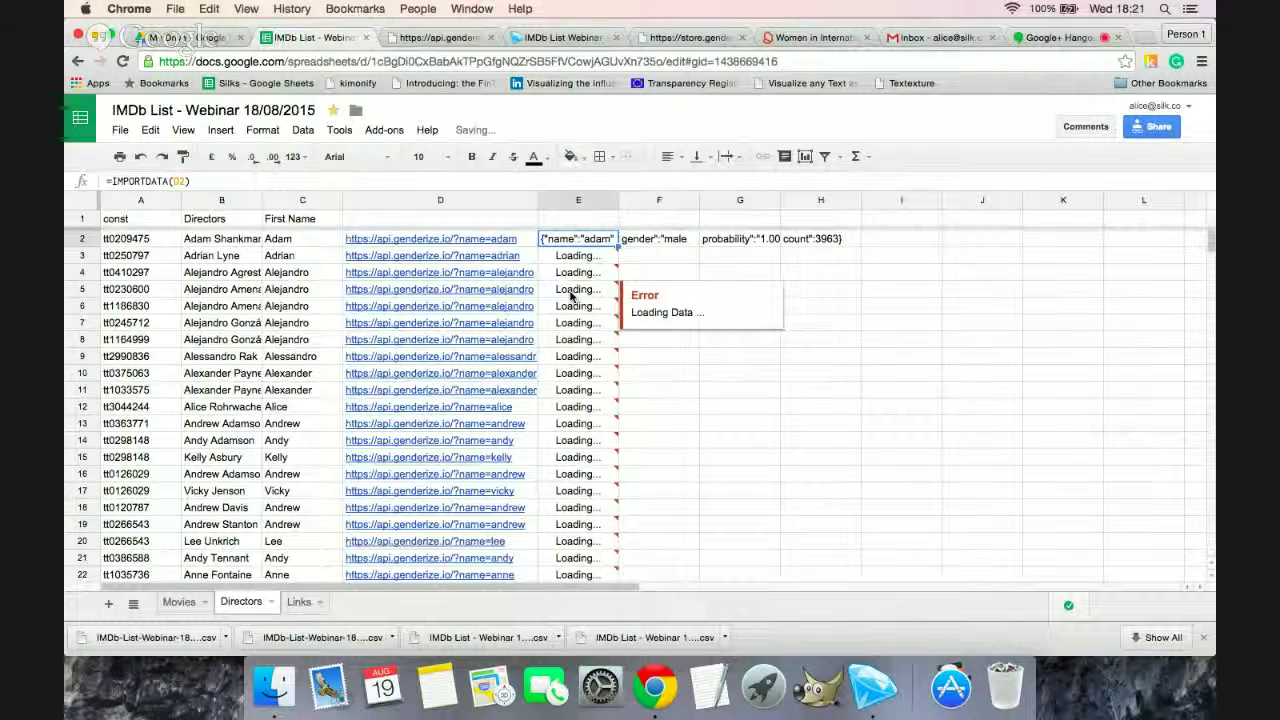
{"action": "scroll", "coordinate": [566, 377], "scroll_direction": "down", "scroll_amount": 8}
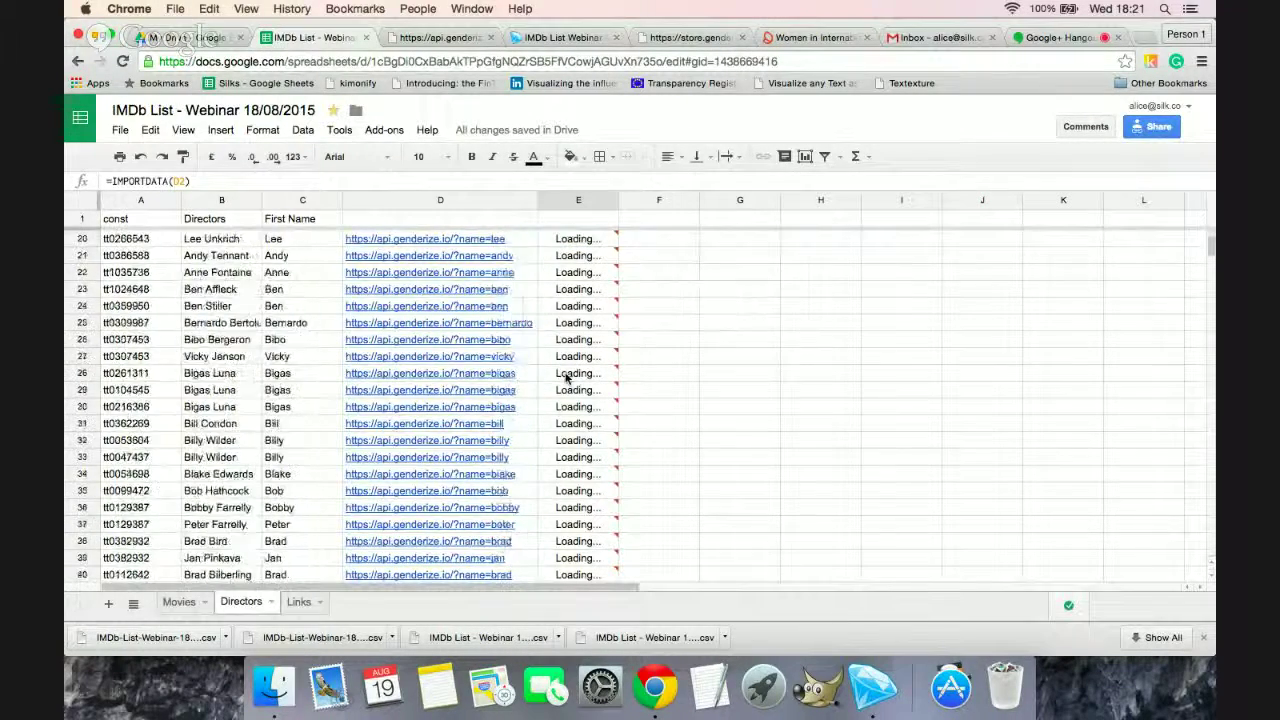
{"action": "right_click", "coordinate": [566, 376]}
{"action": "left_click", "coordinate": [645, 272]}
{"action": "scroll", "coordinate": [700, 320], "scroll_direction": "up", "scroll_amount": 8}
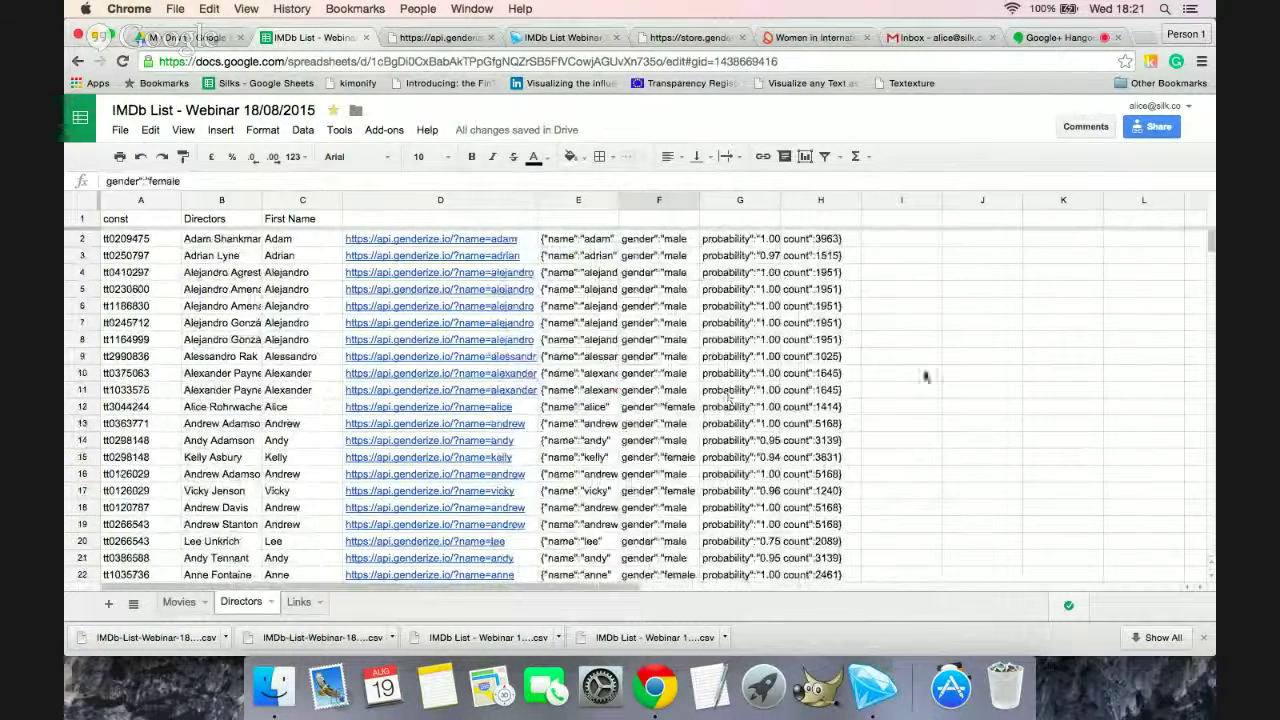
Step: Move the gender results column F into column D and clear the leftover JSON columns
{"action": "left_click", "coordinate": [728, 242]}
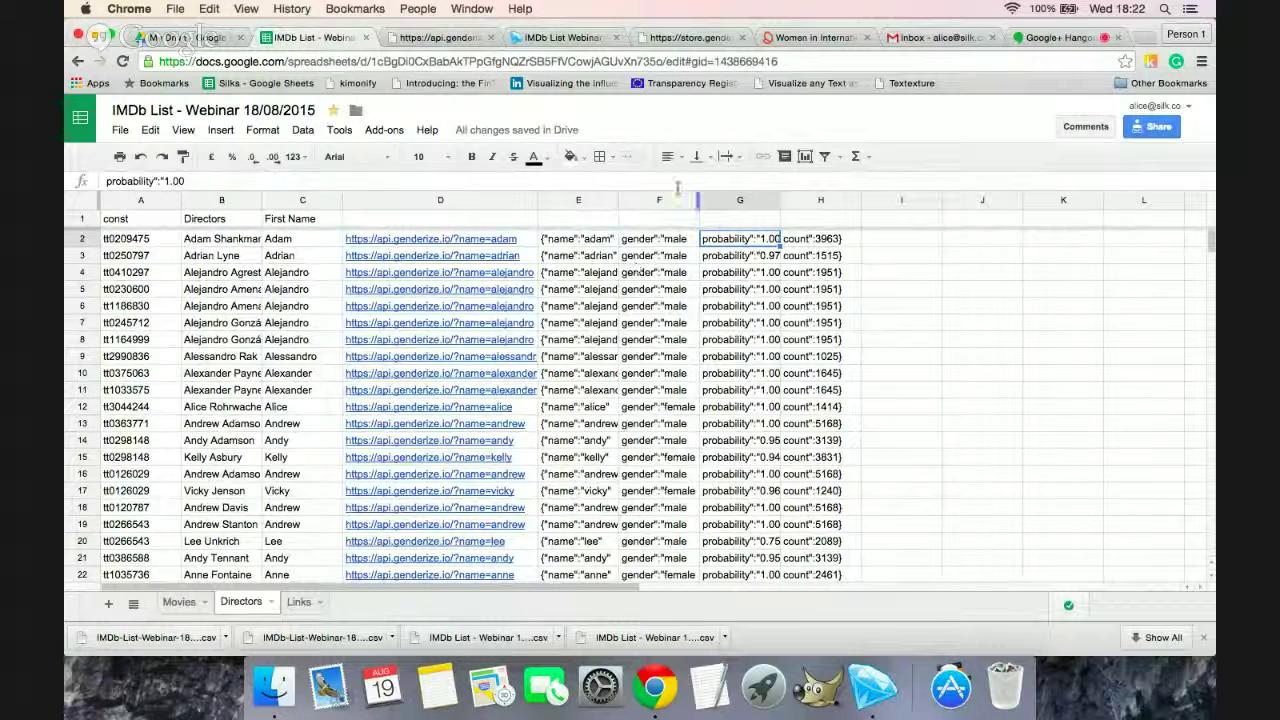
{"action": "left_click", "coordinate": [660, 200]}
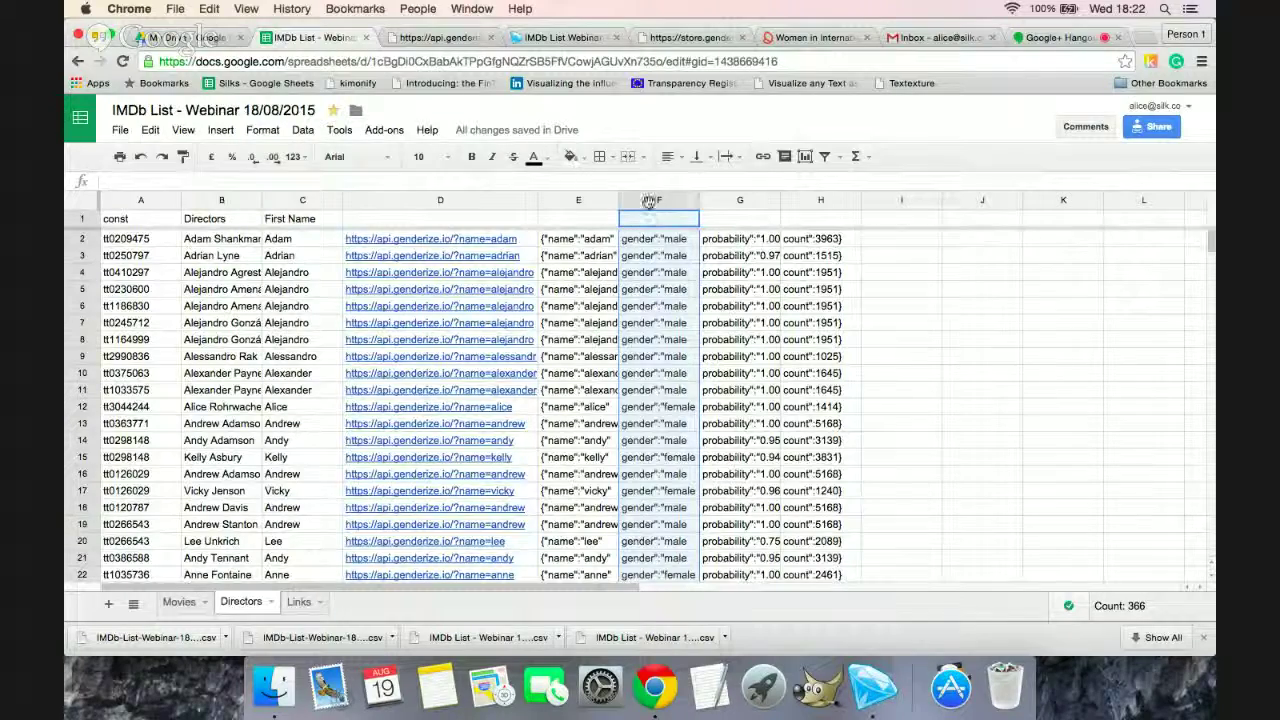
{"action": "key", "text": "super+c"}
{"action": "left_click", "coordinate": [657, 306]}
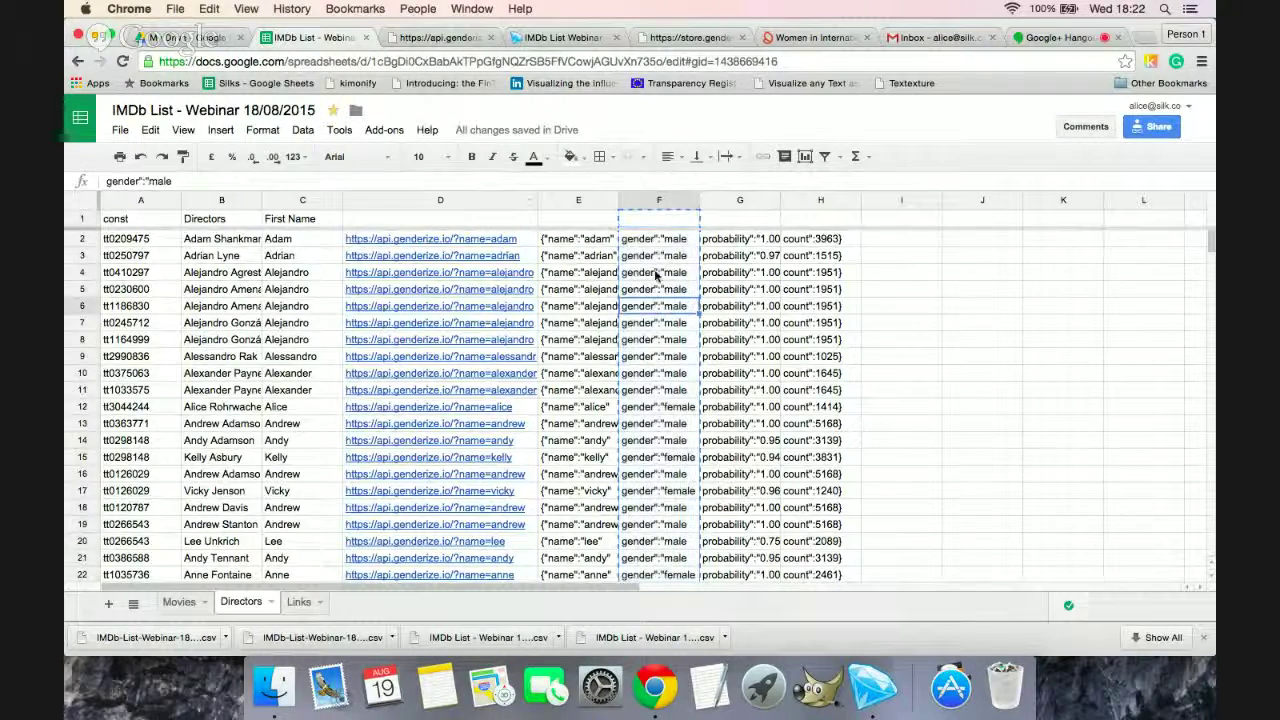
{"action": "left_click", "coordinate": [650, 200]}
{"action": "left_click_drag", "start_coordinate": [650, 200], "coordinate": [429, 217]}
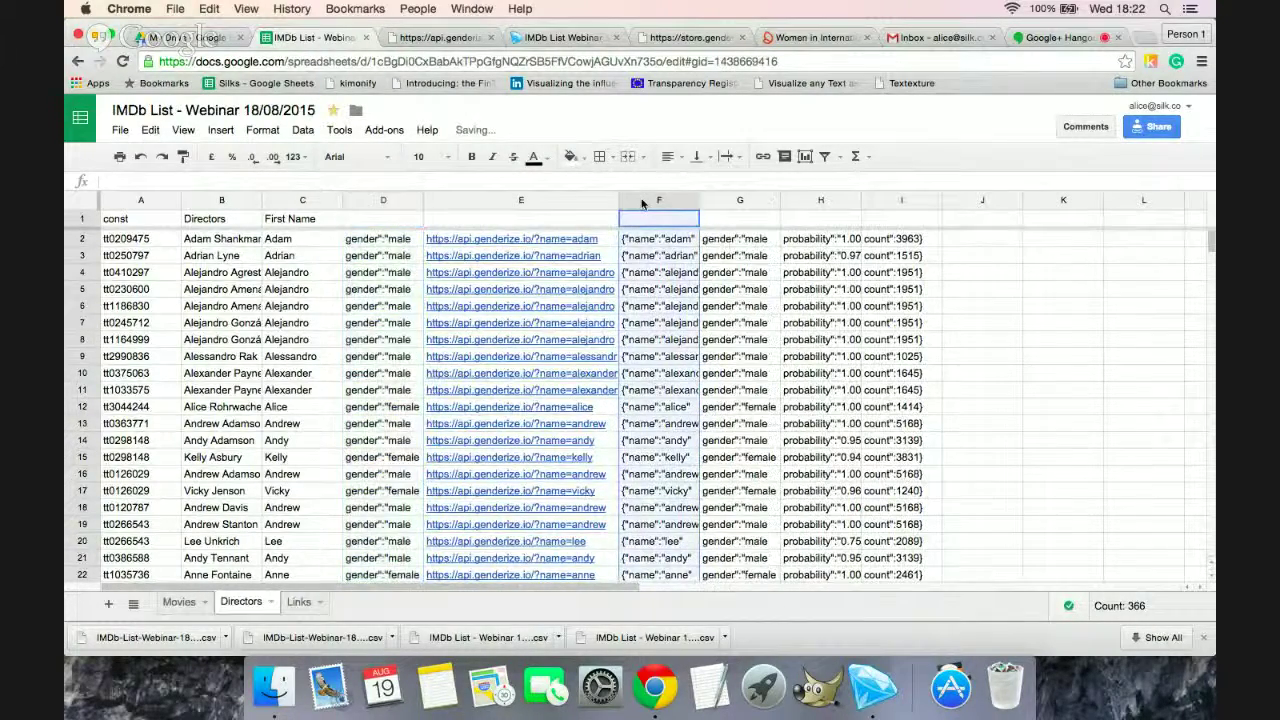
{"action": "key", "text": "Delete"}
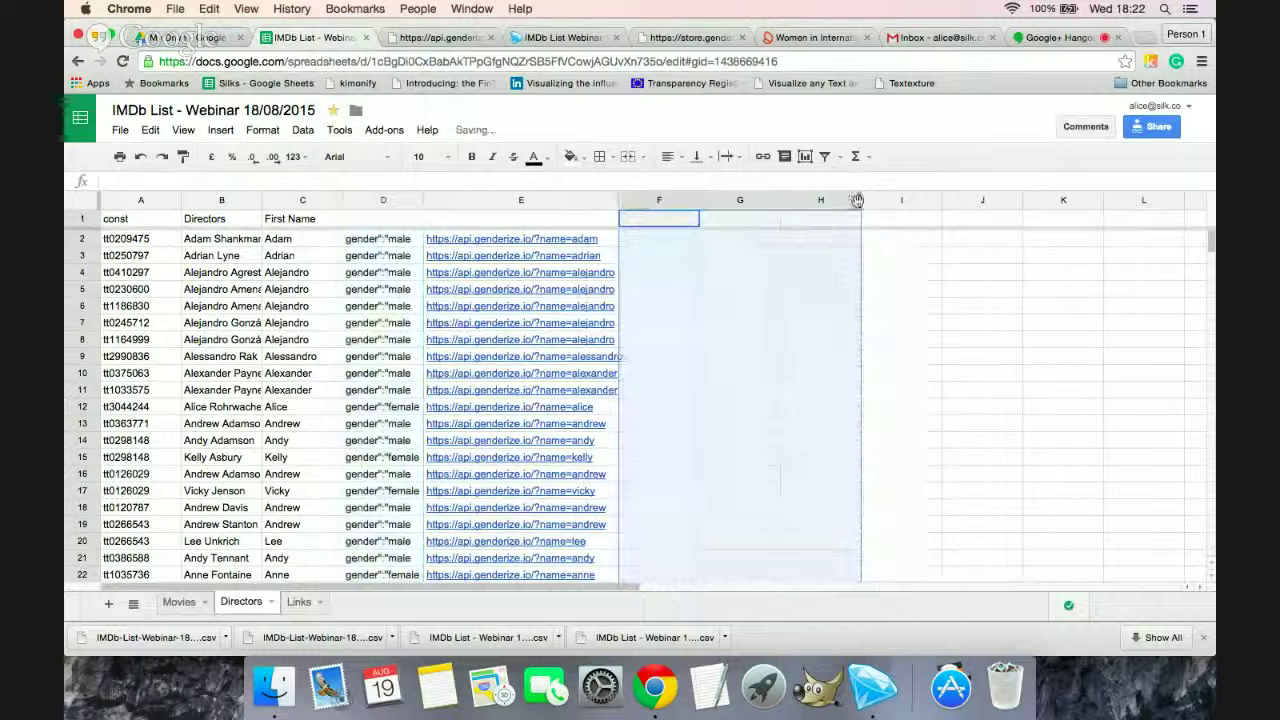
Step: Mark the gender label prefix text in D2, then select the whole column D
{"action": "left_click", "coordinate": [393, 240]}
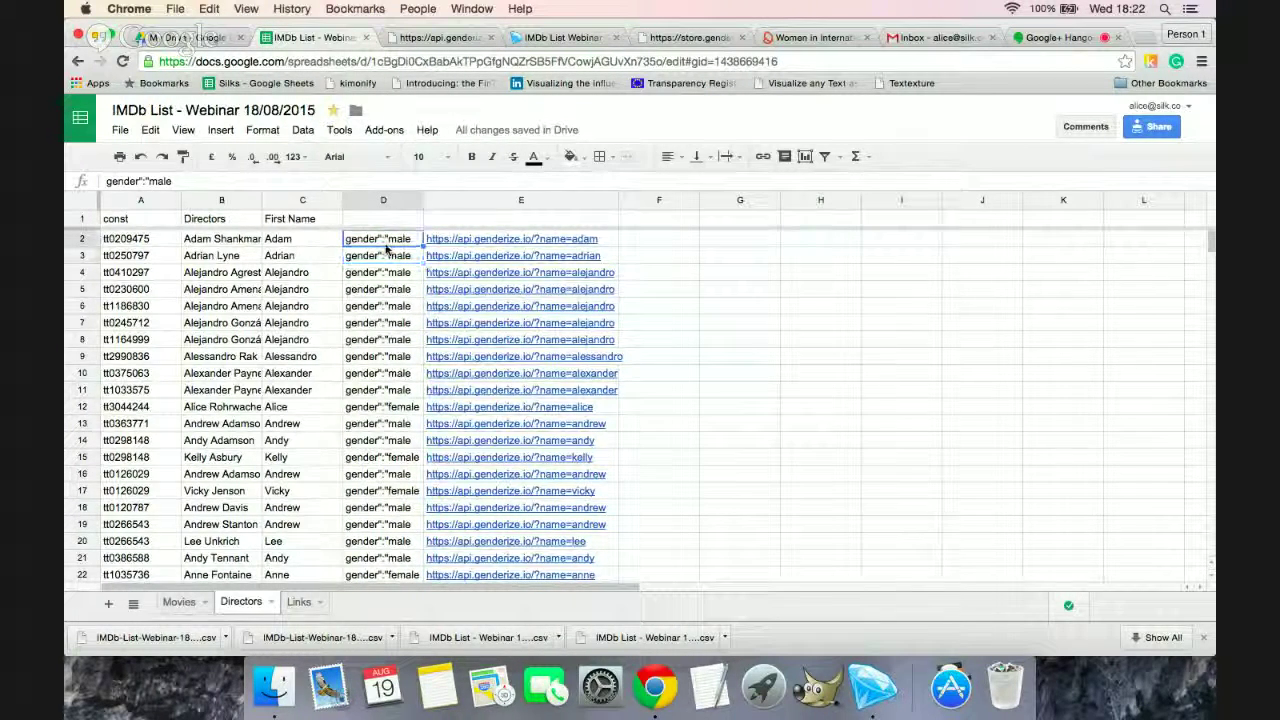
{"action": "double_click", "coordinate": [397, 242]}
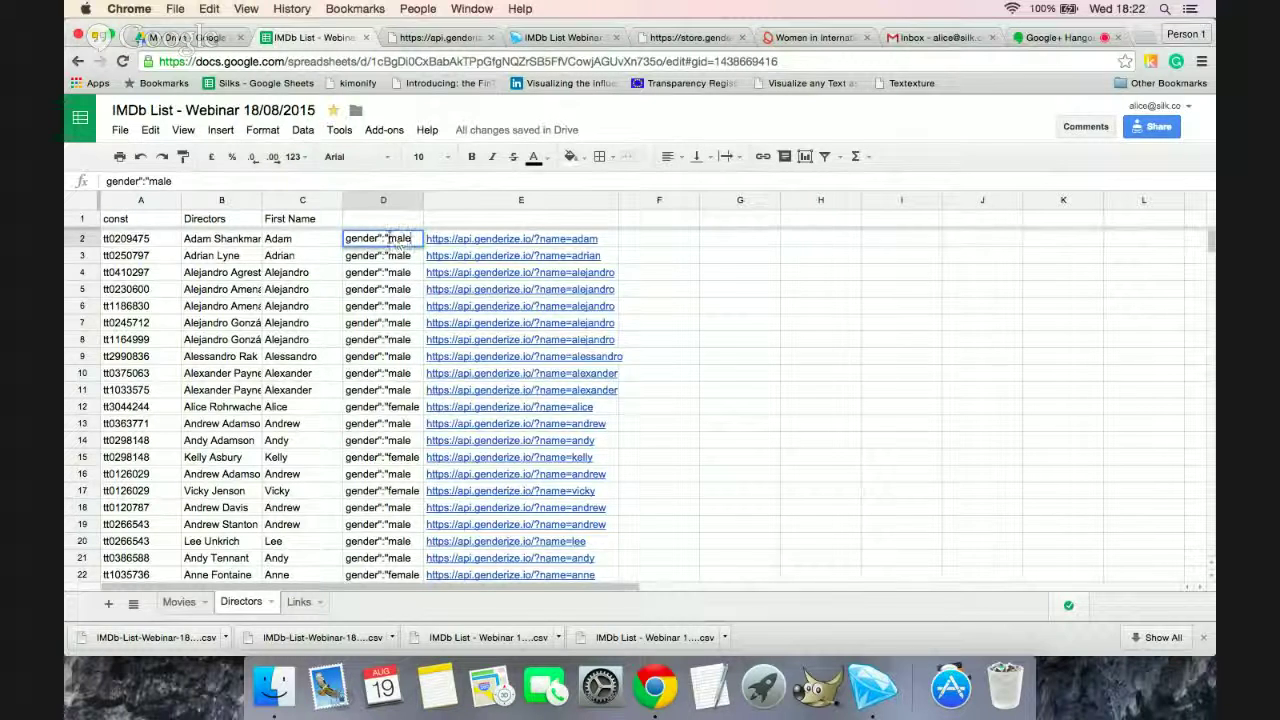
{"action": "left_click_drag", "start_coordinate": [388, 238], "coordinate": [343, 238]}
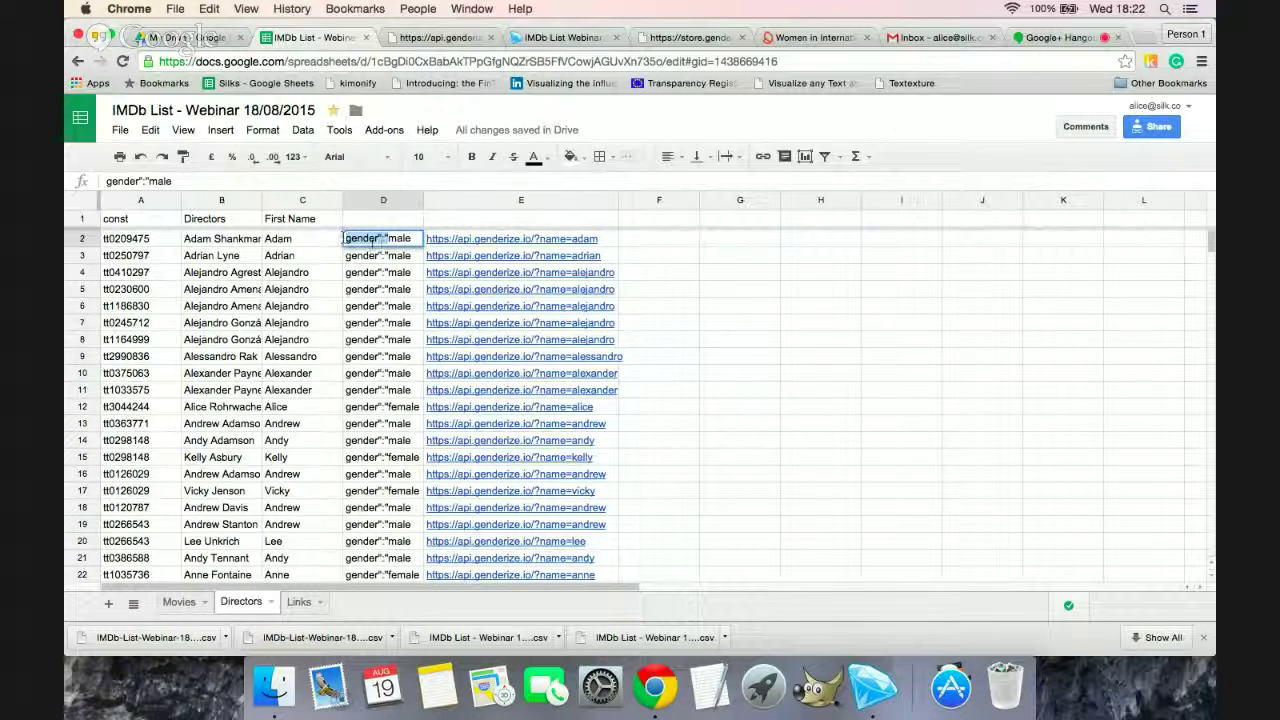
{"action": "left_click", "coordinate": [407, 310]}
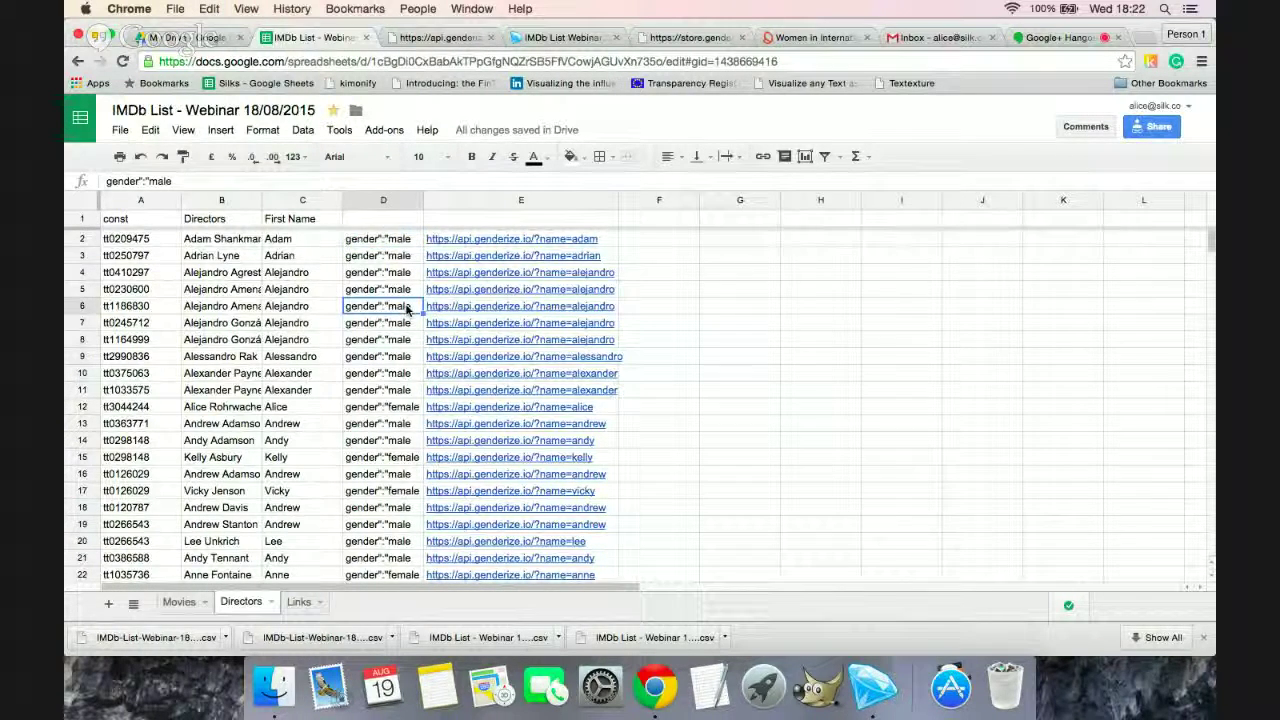
{"action": "left_click", "coordinate": [384, 201]}
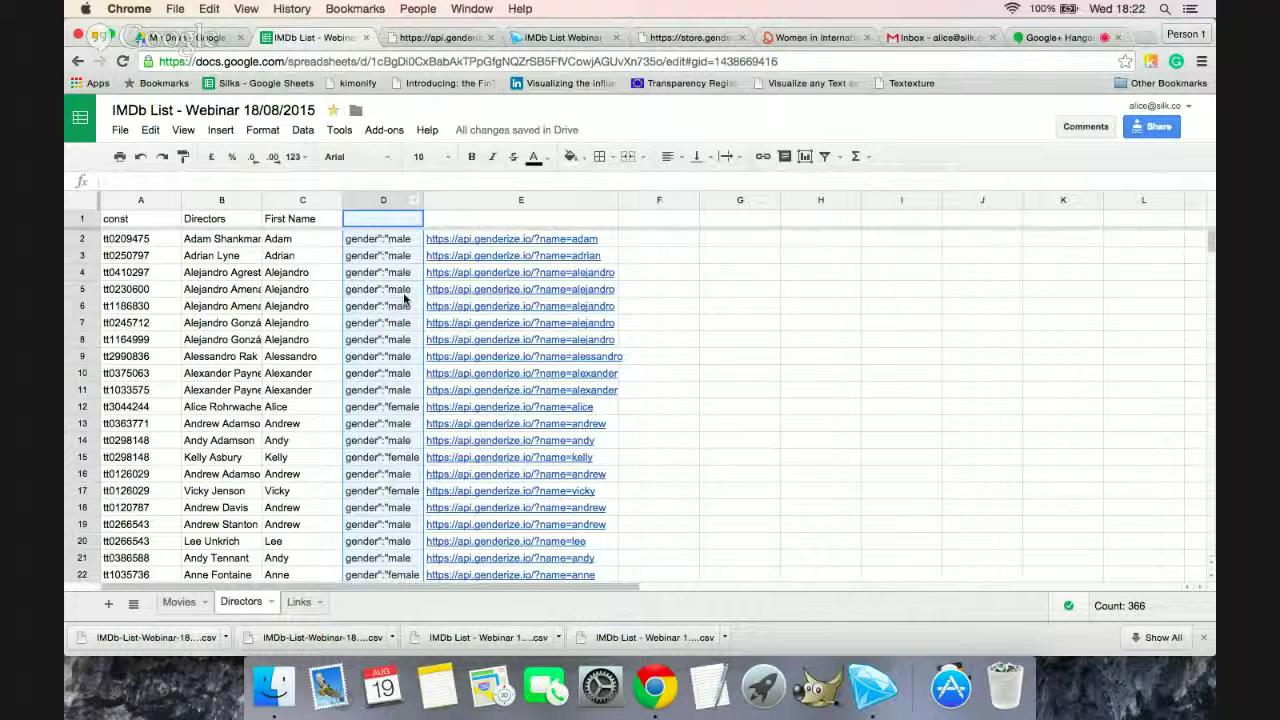
Step: Find and replace 'gender":"' with nothing across the column
{"action": "left_click", "coordinate": [150, 130]}
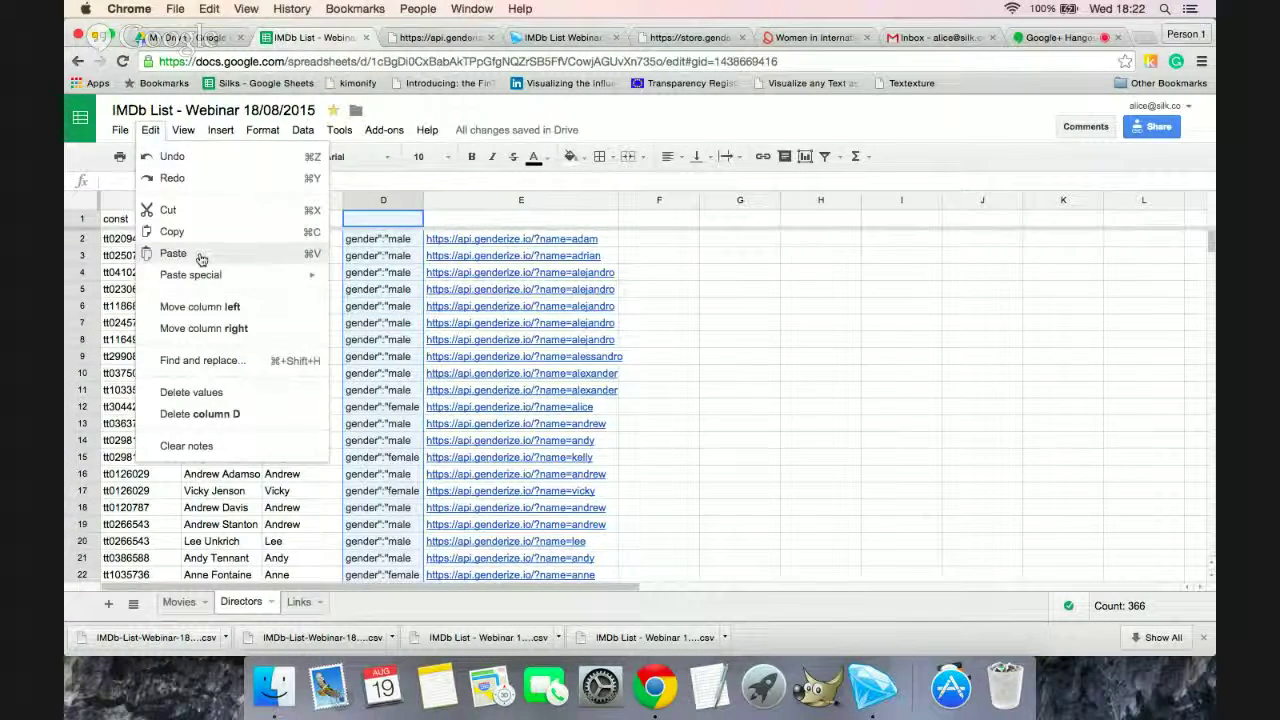
{"action": "left_click", "coordinate": [213, 361]}
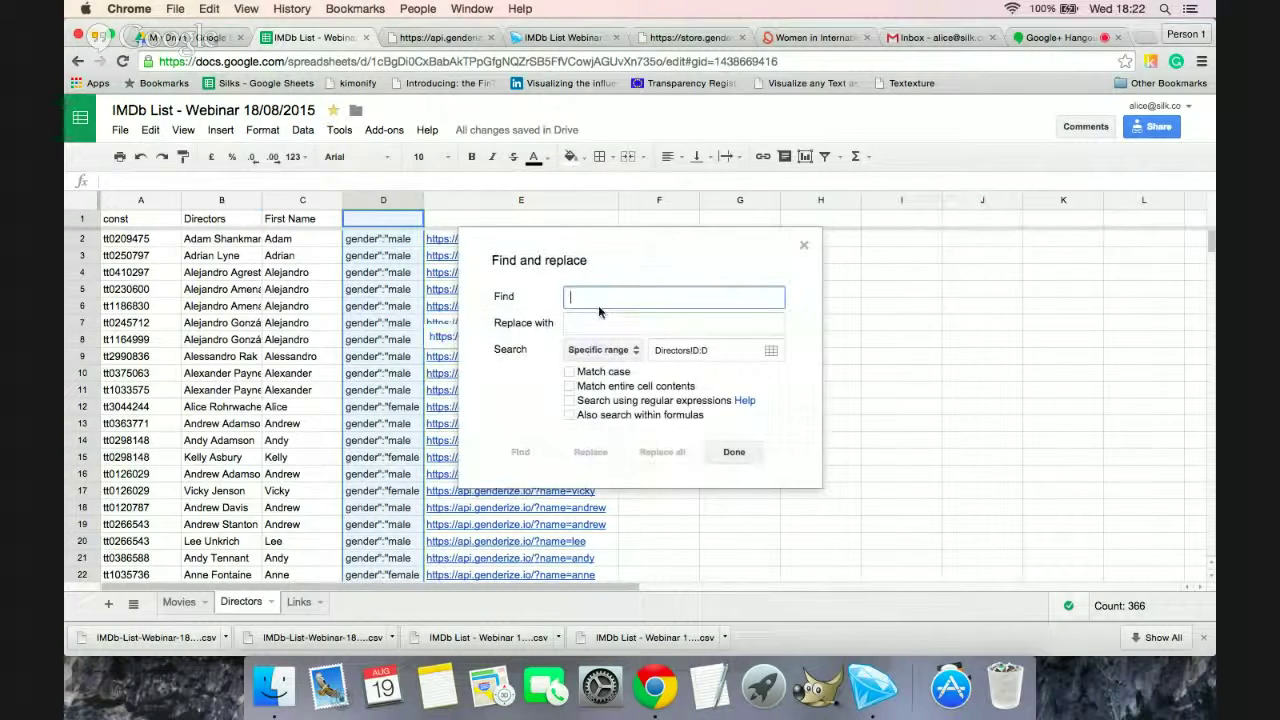
{"action": "type", "text": "gender\":\""}
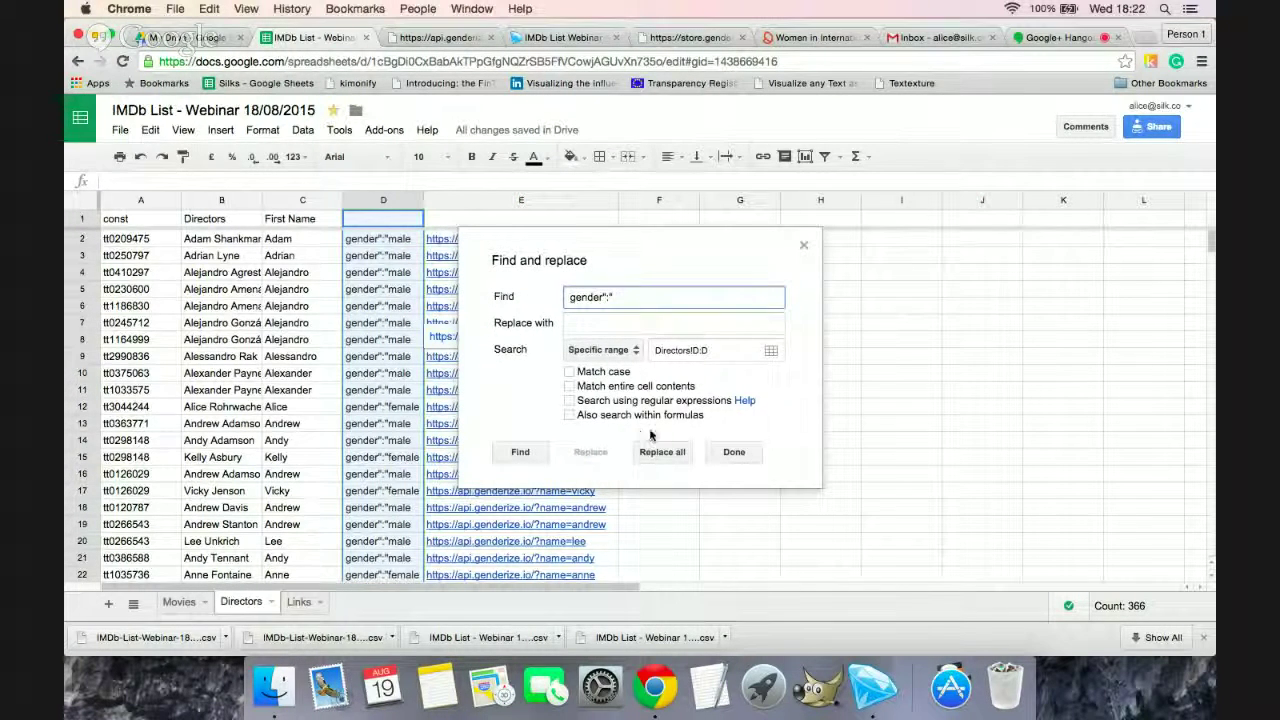
{"action": "left_click", "coordinate": [665, 455]}
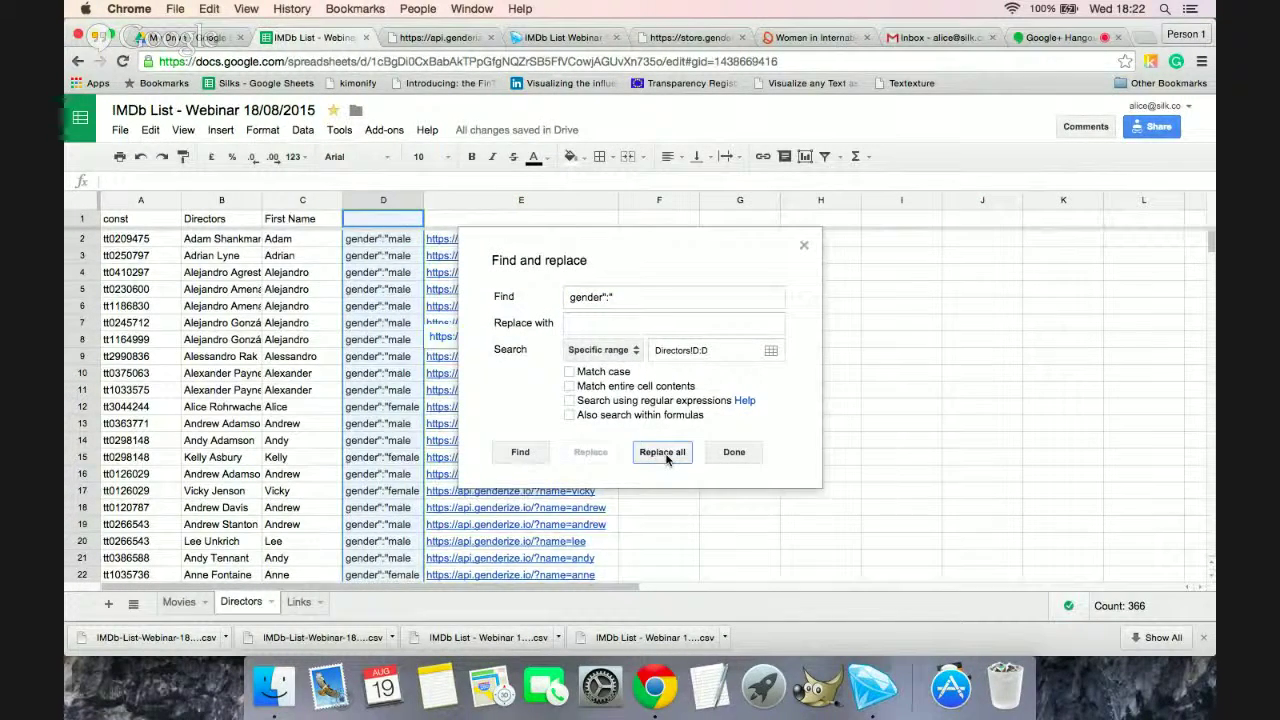
{"action": "left_click", "coordinate": [734, 467]}
Step: Set D1's header to 'Gender'
{"action": "left_click", "coordinate": [364, 222]}
{"action": "type", "text": "Gender"}
{"action": "key", "text": "Return"}
{"action": "scroll", "coordinate": [343, 323], "scroll_direction": "down", "scroll_amount": 2}
{"action": "scroll", "coordinate": [343, 323], "scroll_direction": "up", "scroll_amount": 2}
{"action": "scroll", "coordinate": [275, 258], "scroll_direction": "down", "scroll_amount": 5}
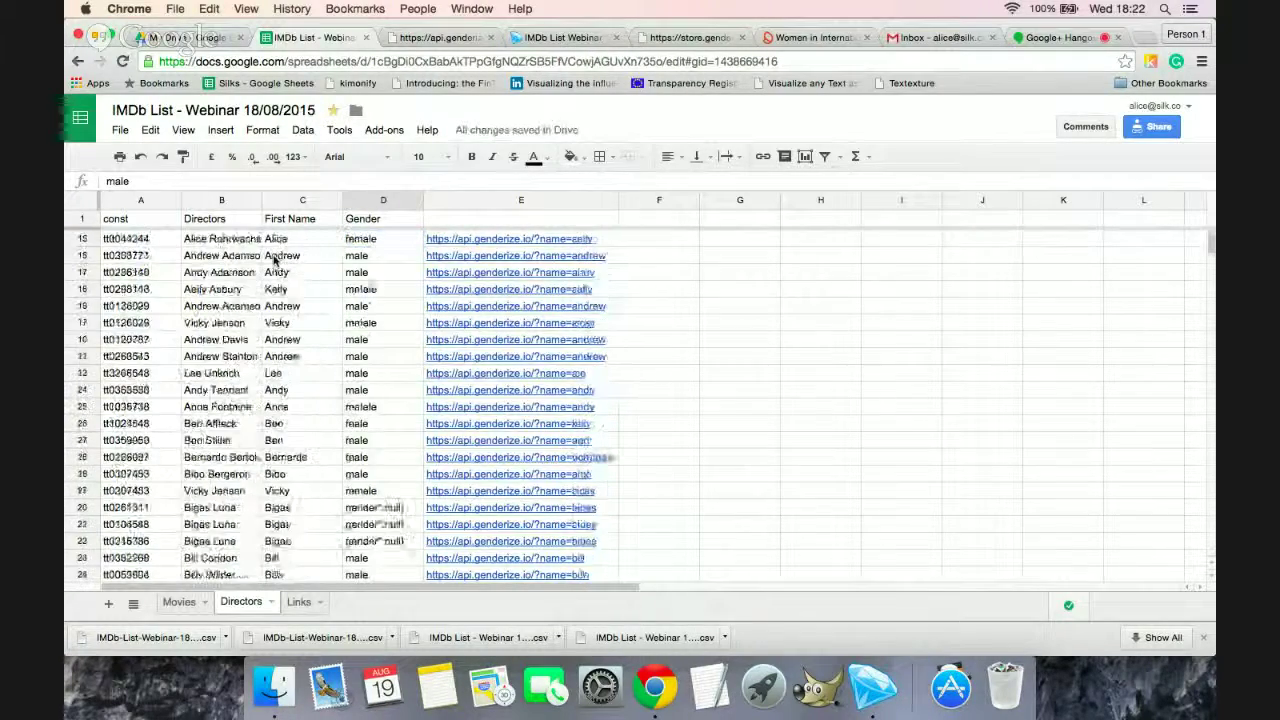
{"action": "scroll", "coordinate": [275, 258], "scroll_direction": "up", "scroll_amount": 5}
{"action": "scroll", "coordinate": [275, 258], "scroll_direction": "down", "scroll_amount": 4}
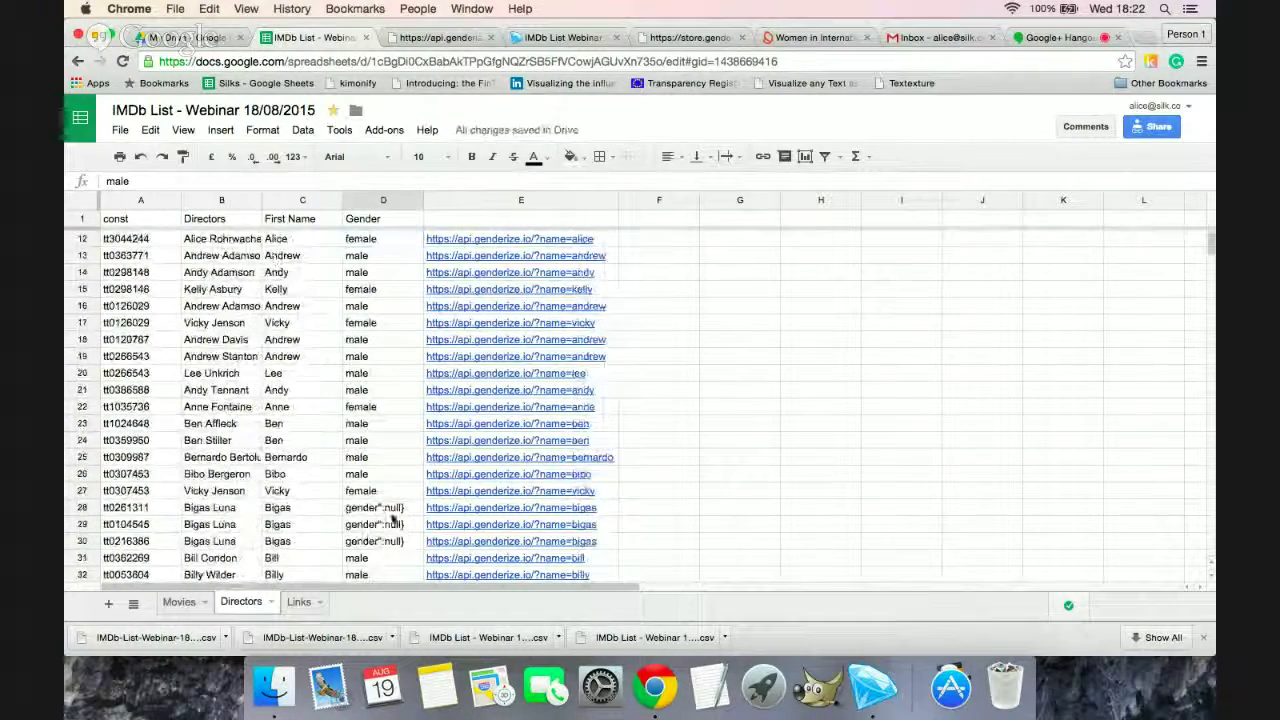
Step: Replace the copied null result text with nothing throughout the Gender column
{"action": "left_click", "coordinate": [390, 510]}
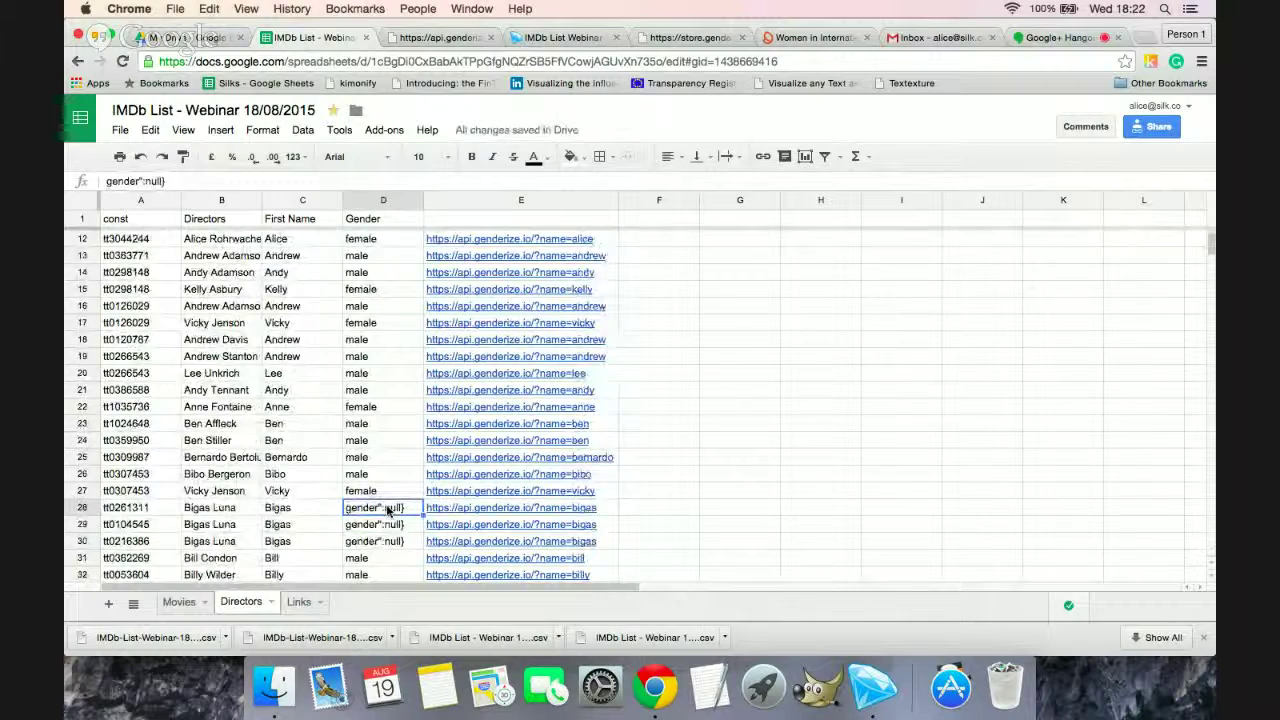
{"action": "key", "text": "ctrl+c"}
{"action": "left_click", "coordinate": [376, 200]}
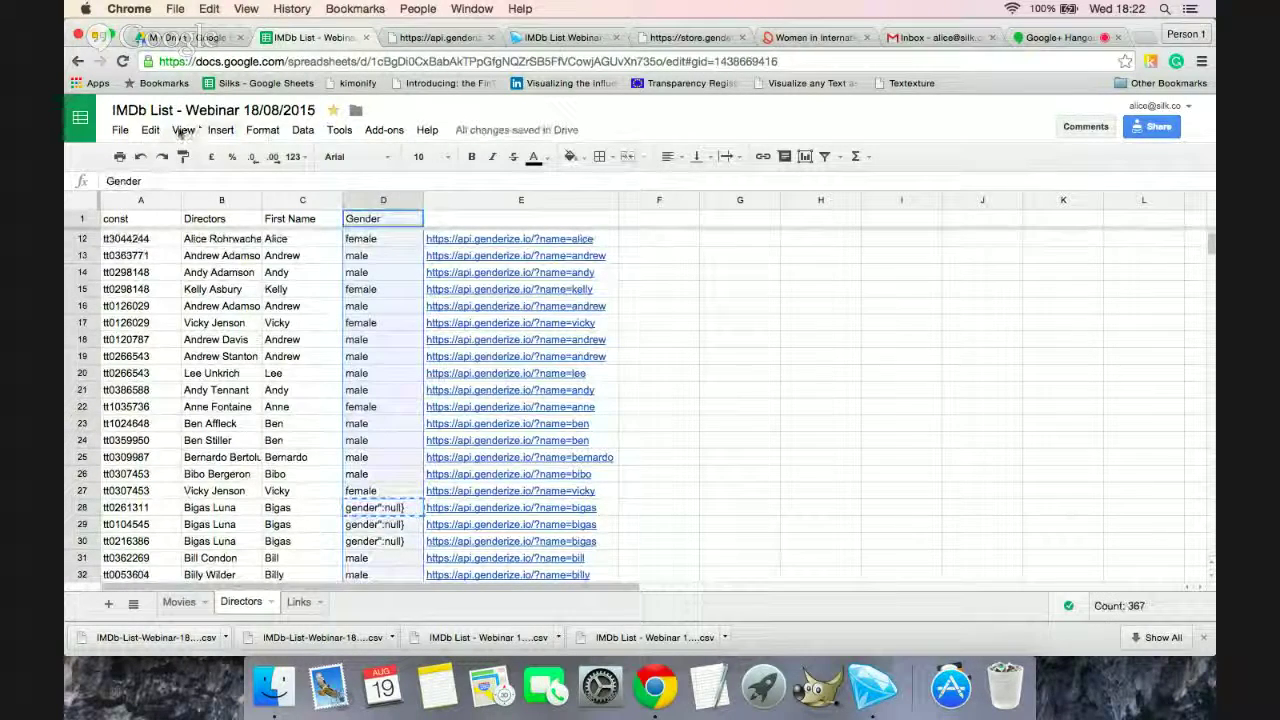
{"action": "left_click", "coordinate": [168, 131]}
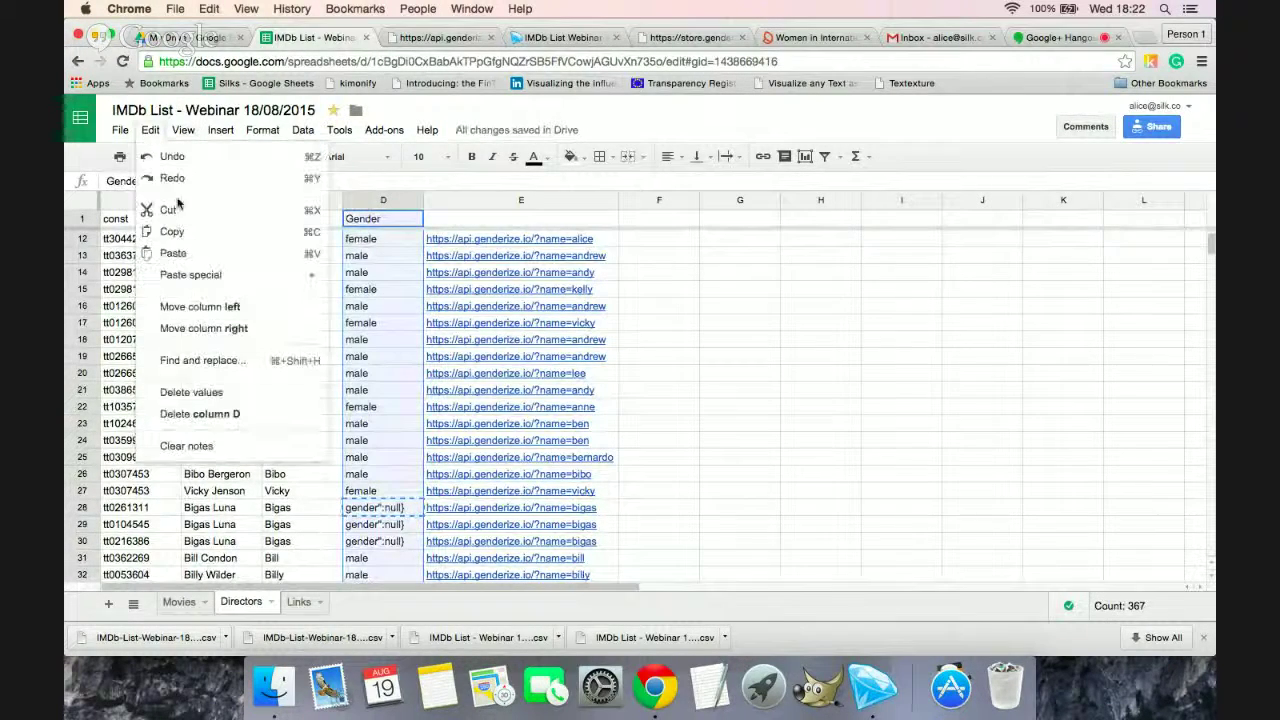
{"action": "left_click", "coordinate": [211, 372]}
{"action": "key", "text": "super+v"}
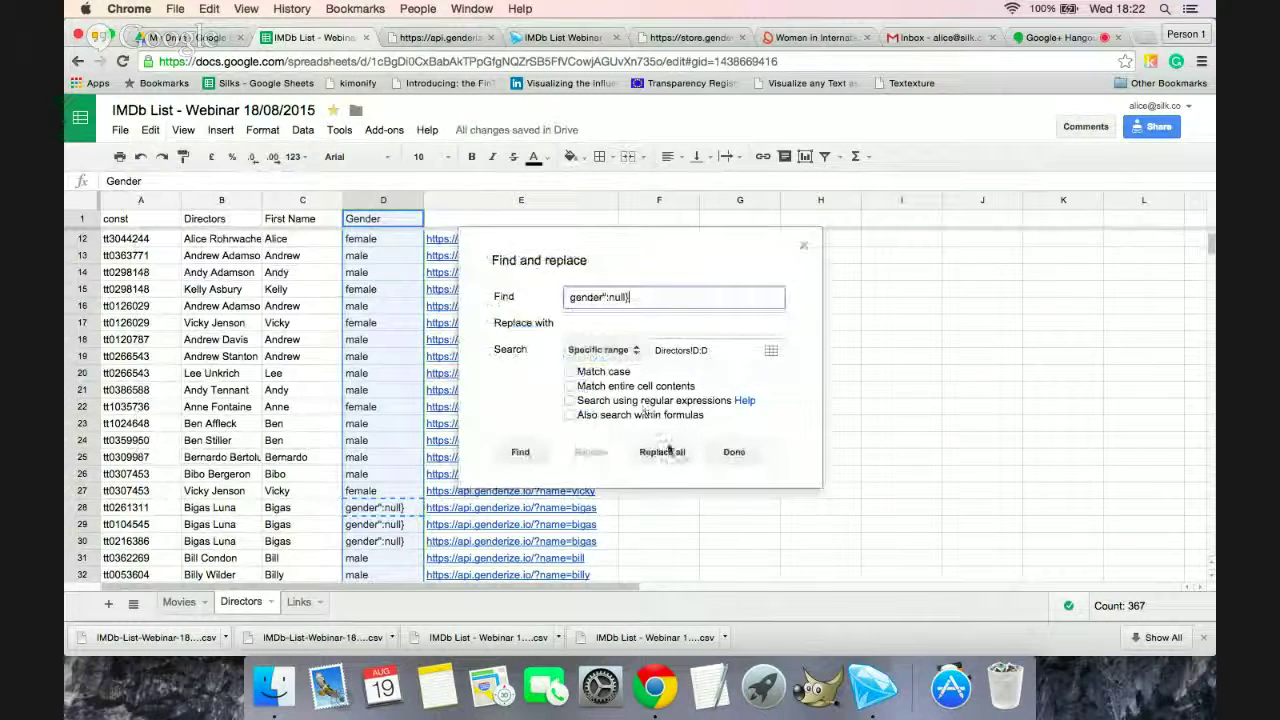
{"action": "left_click", "coordinate": [664, 451]}
{"action": "left_click", "coordinate": [734, 467]}
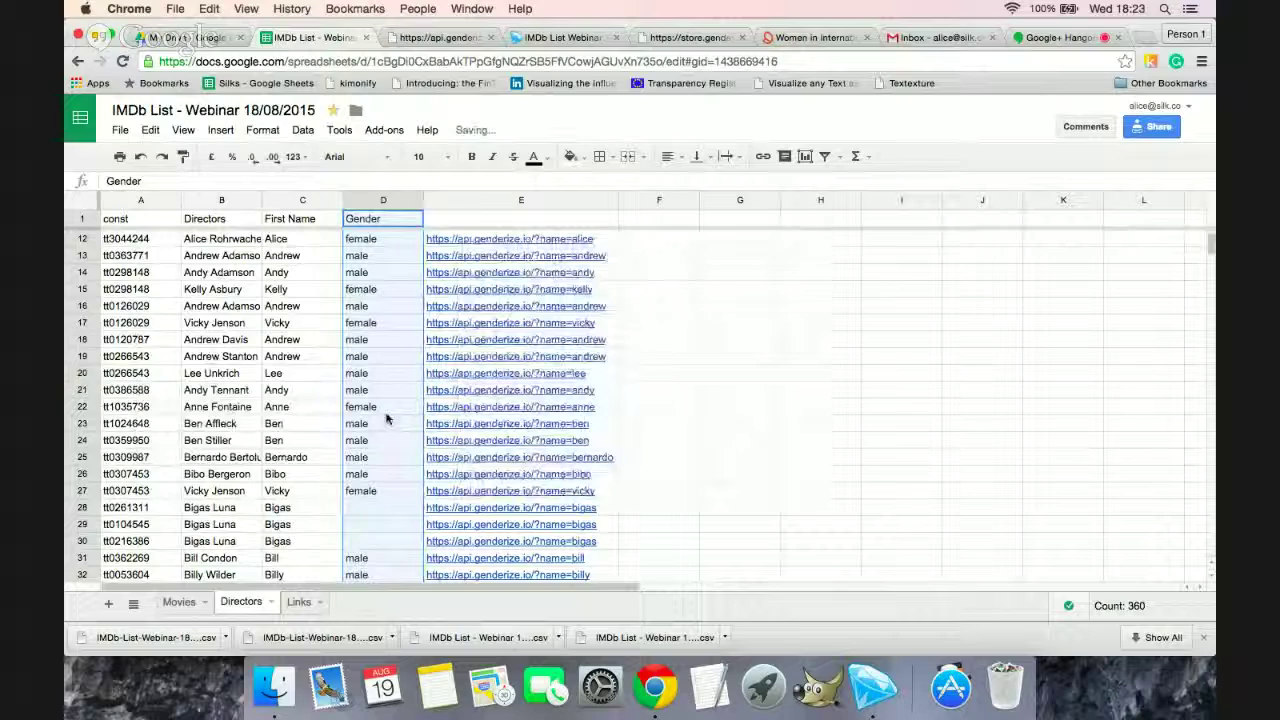
Step: Scroll the Directors sheet's Gender column, briefly switching to Movies and back
{"action": "scroll", "coordinate": [387, 419], "scroll_direction": "down", "scroll_amount": 15}
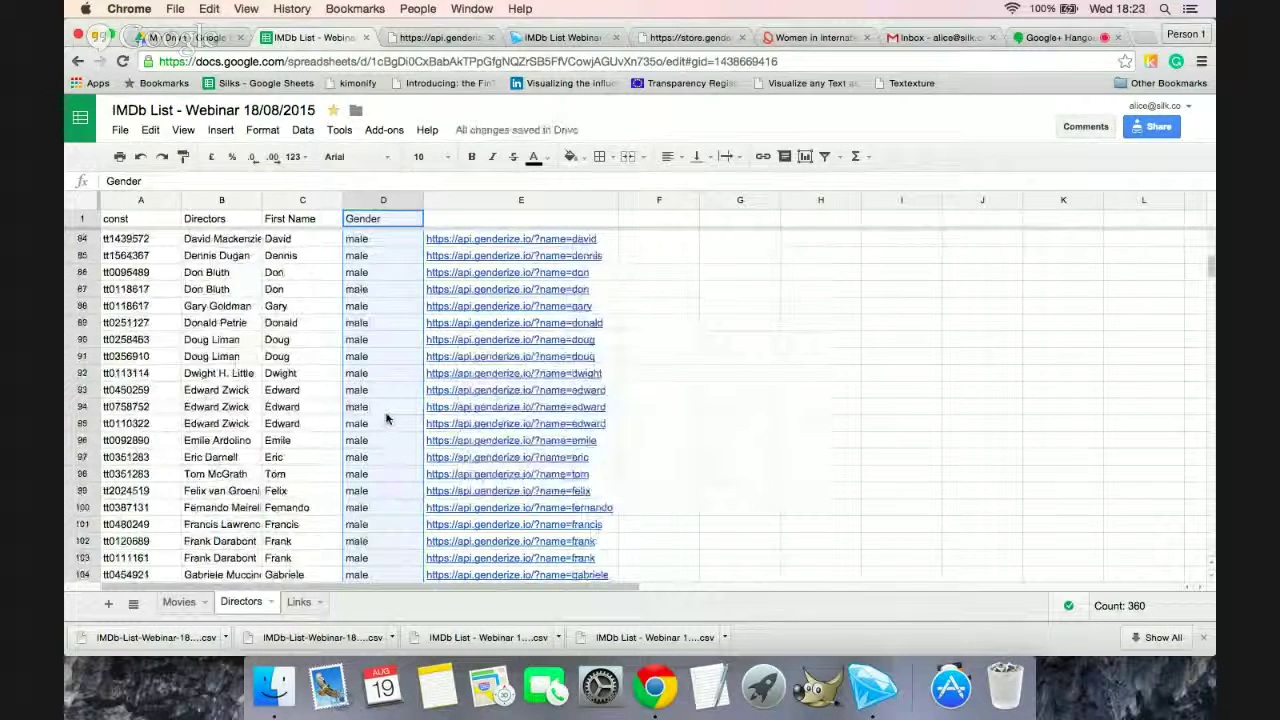
{"action": "scroll", "coordinate": [387, 419], "scroll_direction": "down", "scroll_amount": 1}
{"action": "scroll", "coordinate": [343, 332], "scroll_direction": "up", "scroll_amount": 7}
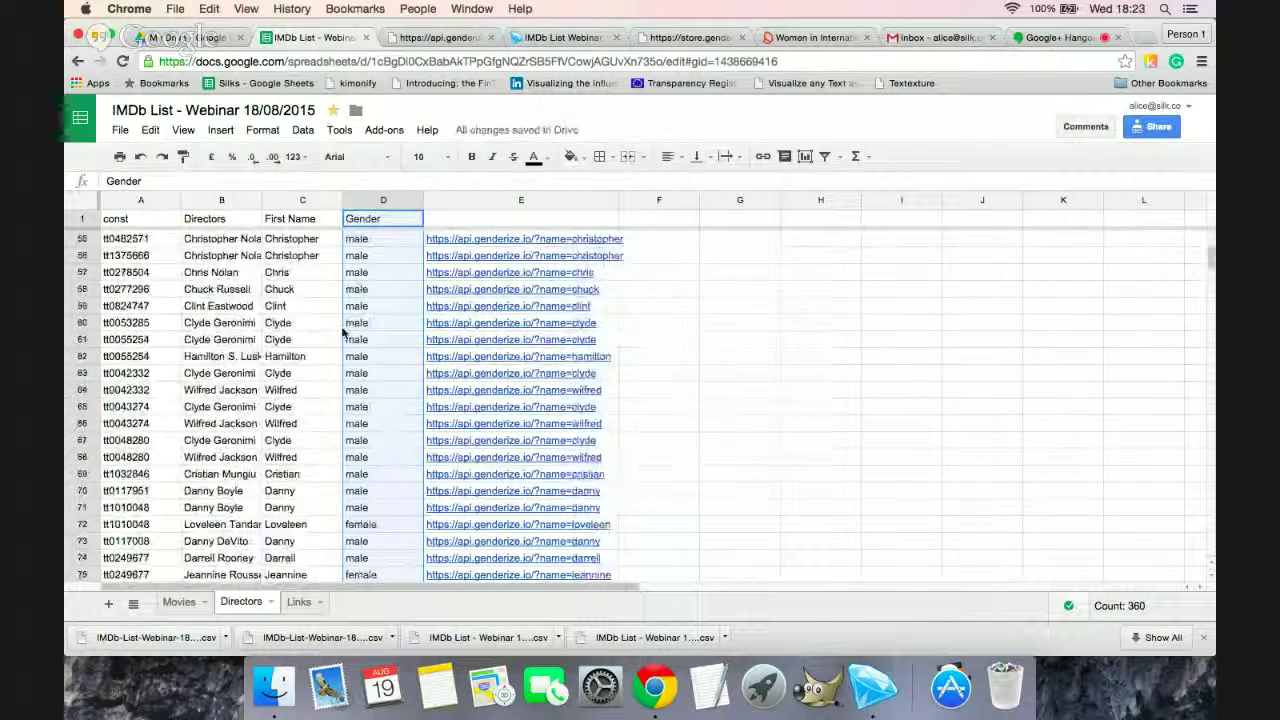
{"action": "scroll", "coordinate": [343, 332], "scroll_direction": "up", "scroll_amount": 1}
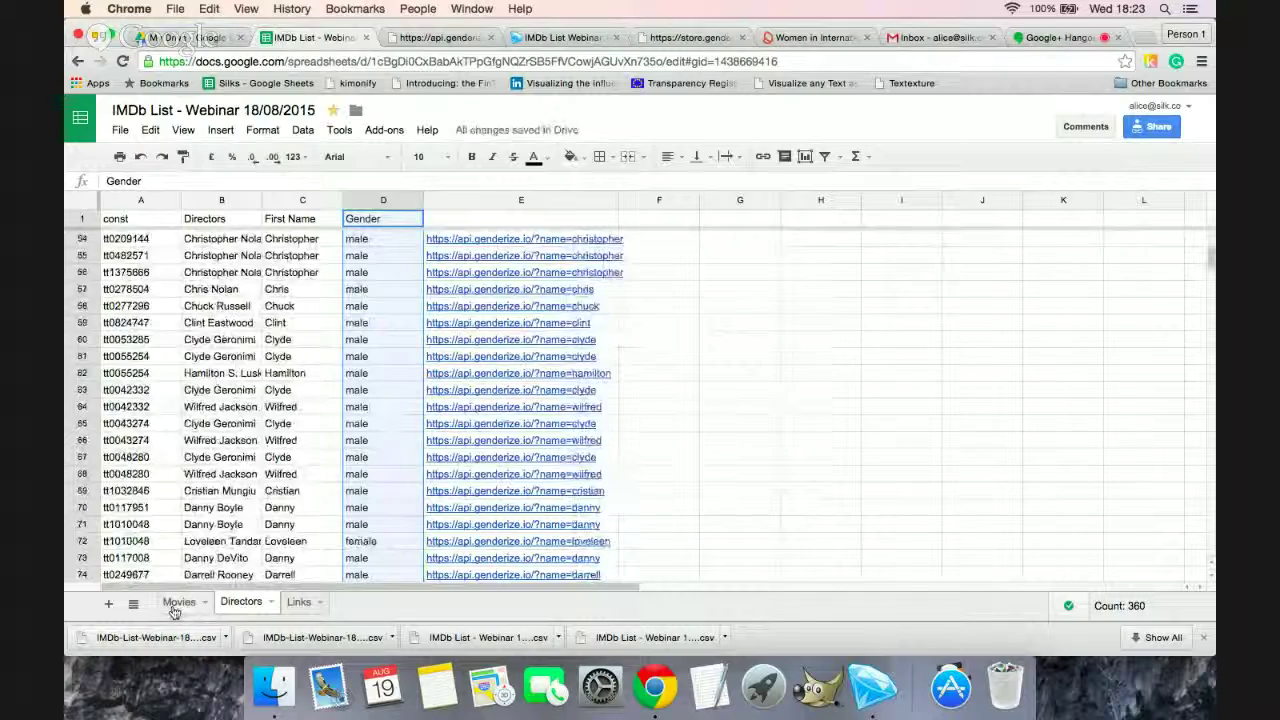
{"action": "left_click", "coordinate": [178, 602]}
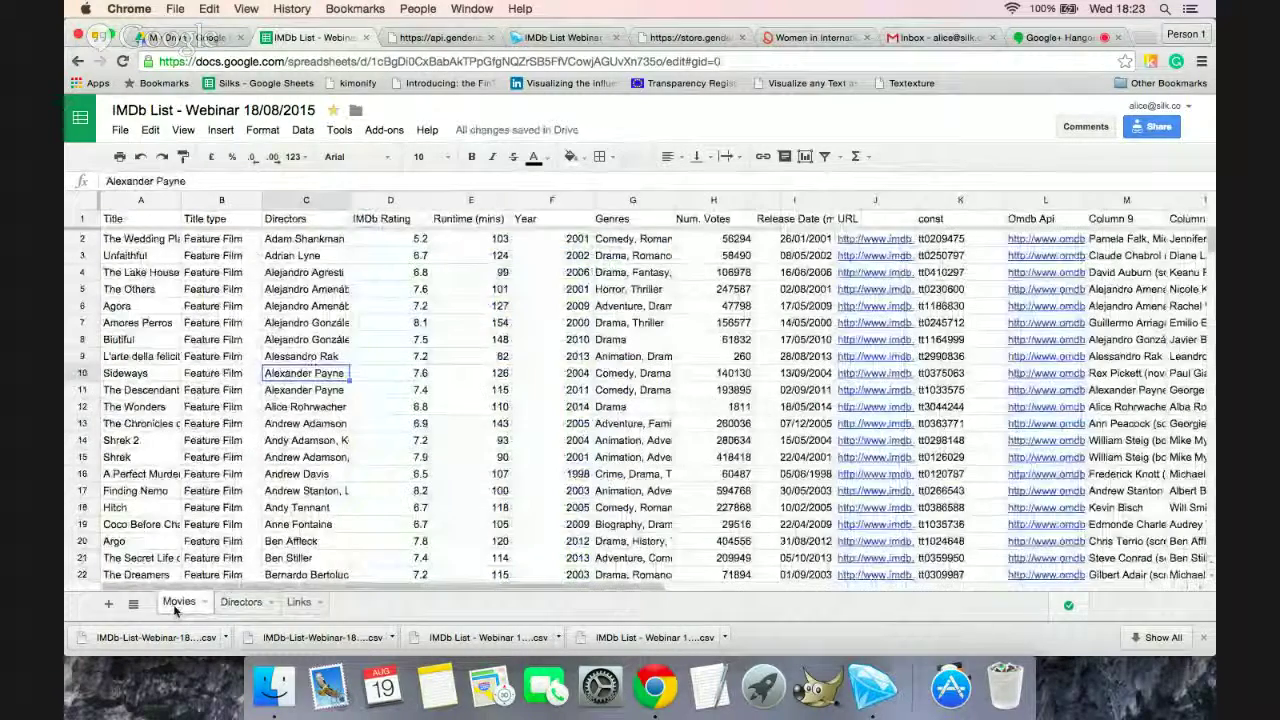
{"action": "left_click", "coordinate": [241, 602]}
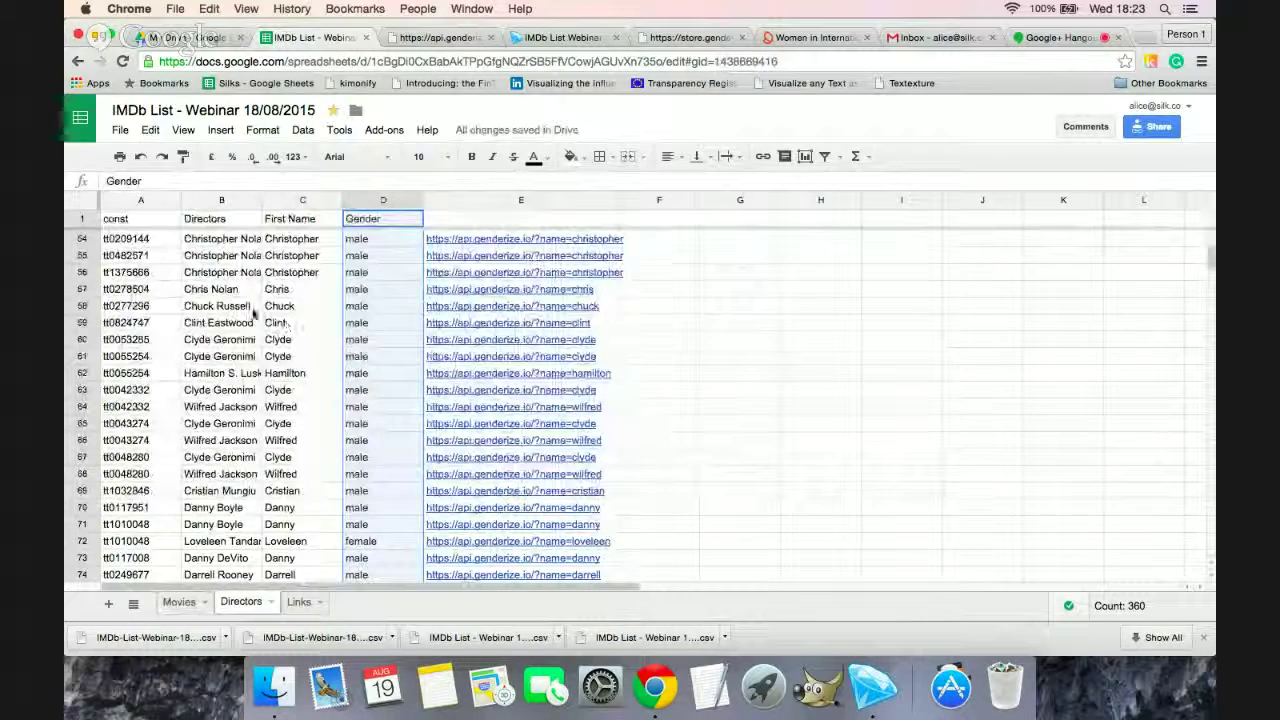
Step: Inspect several directors' gender values, then return to the Movies sheet
{"action": "scroll", "coordinate": [280, 336], "scroll_direction": "down", "scroll_amount": 5}
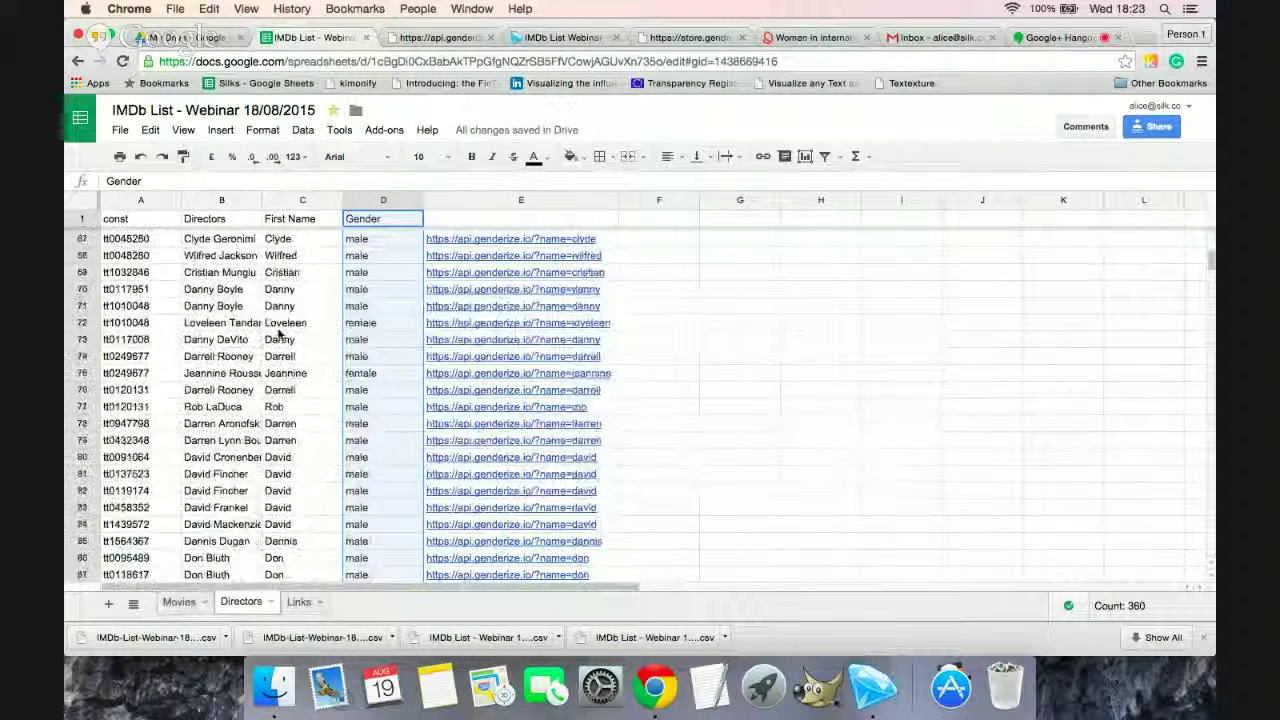
{"action": "scroll", "coordinate": [280, 336], "scroll_direction": "down", "scroll_amount": 4}
{"action": "left_click", "coordinate": [290, 323]}
{"action": "left_click", "coordinate": [370, 373]}
{"action": "left_click", "coordinate": [381, 323]}
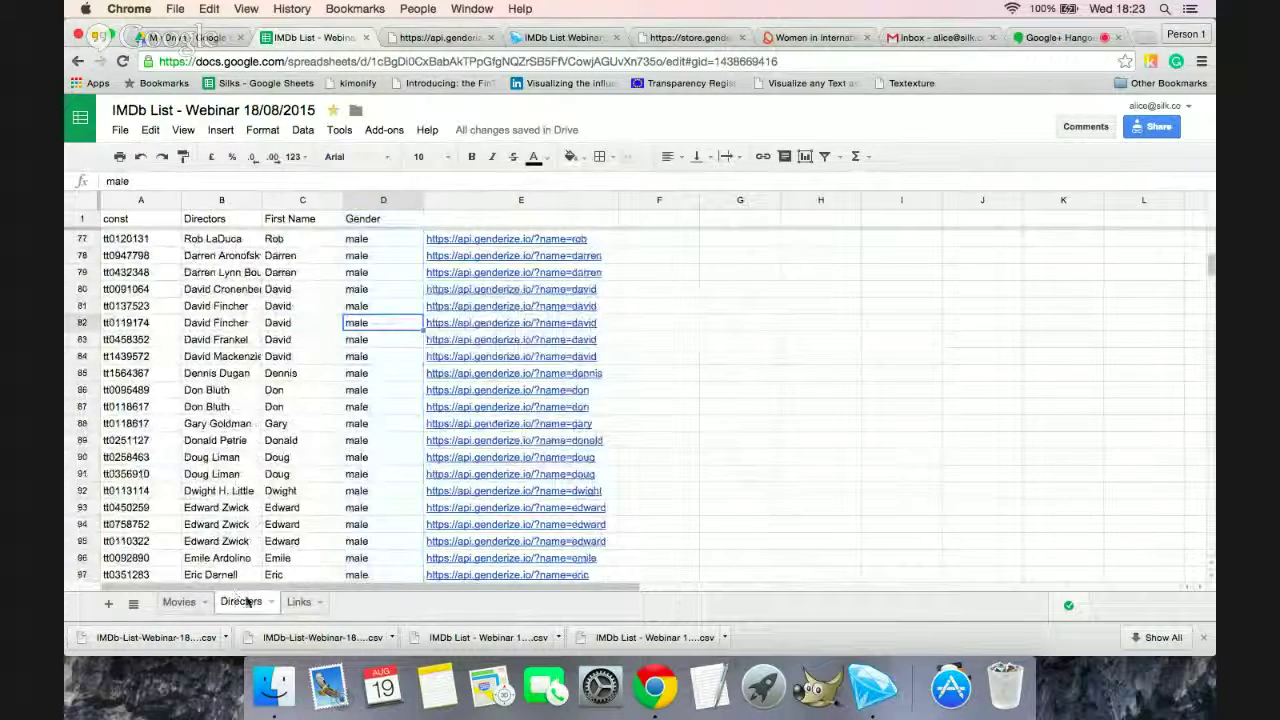
{"action": "left_click", "coordinate": [181, 605]}
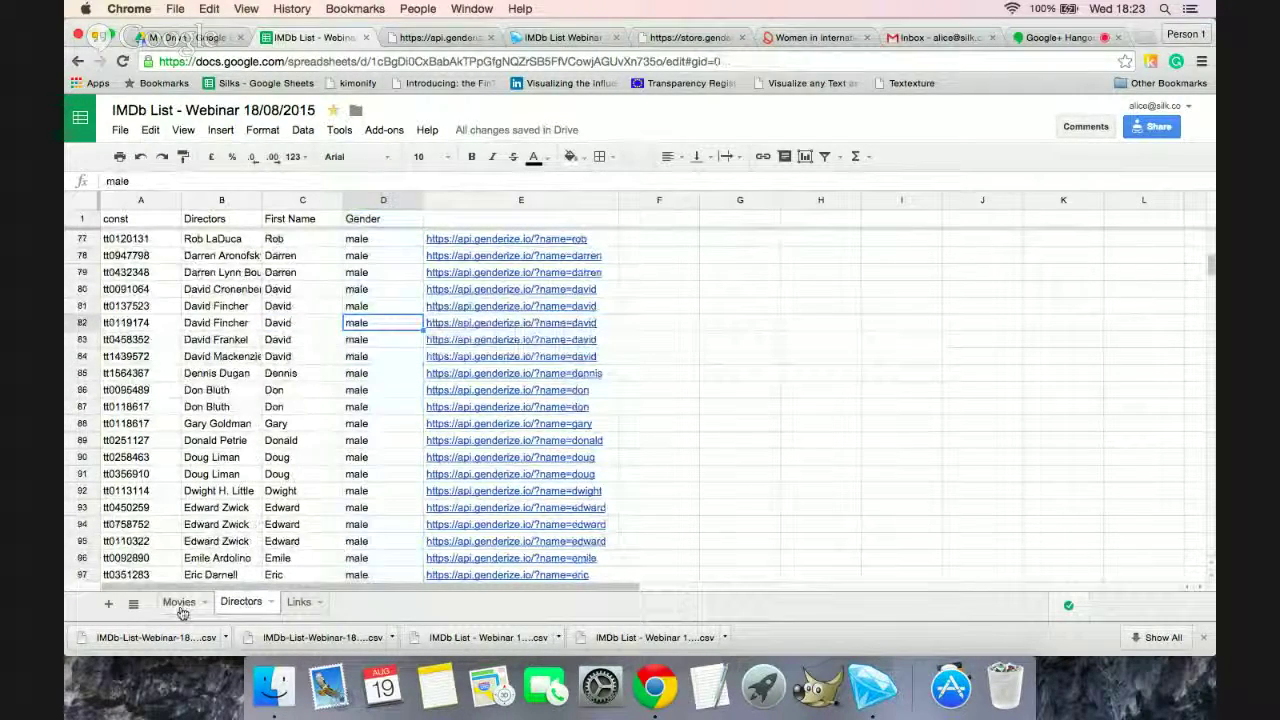
{"action": "left_click", "coordinate": [322, 272]}
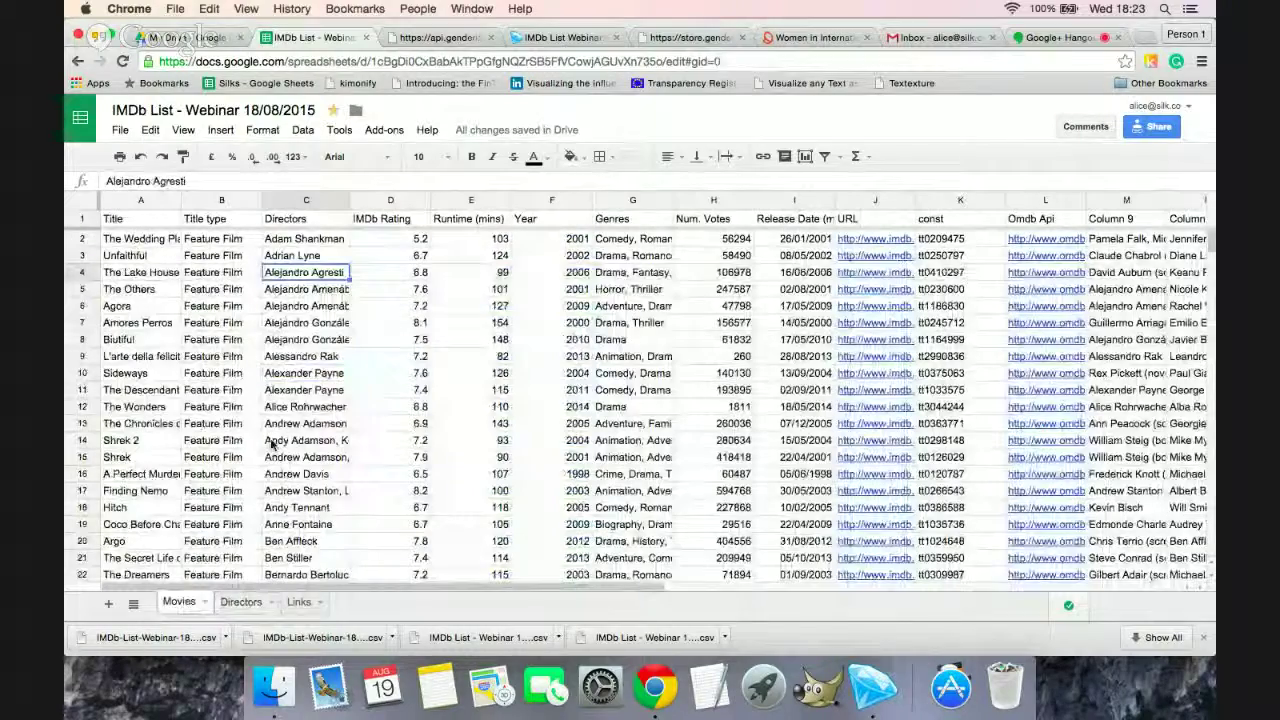
Step: Insert a column right of Directors headed 'Gender of Firector(s)'
{"action": "left_click", "coordinate": [306, 200]}
{"action": "left_click", "coordinate": [342, 200]}
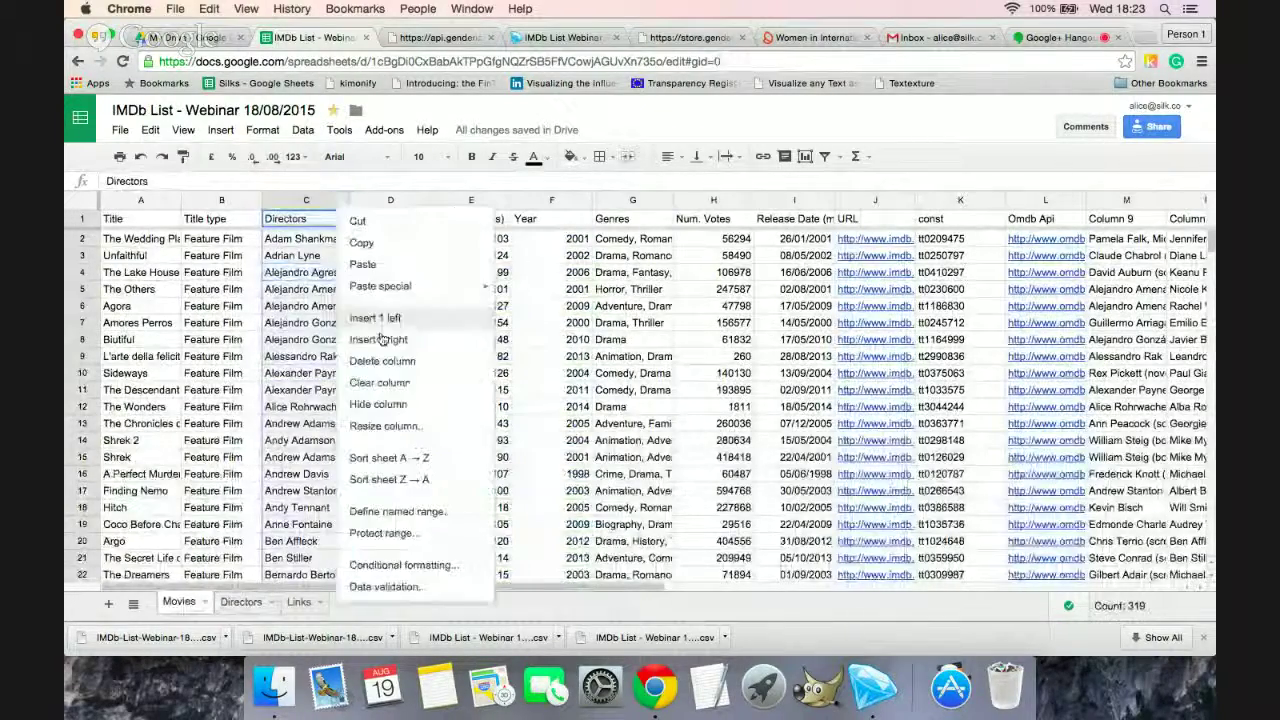
{"action": "left_click", "coordinate": [378, 339]}
{"action": "type", "text": "Gender of F"}
{"action": "type", "text": "irector(s"}
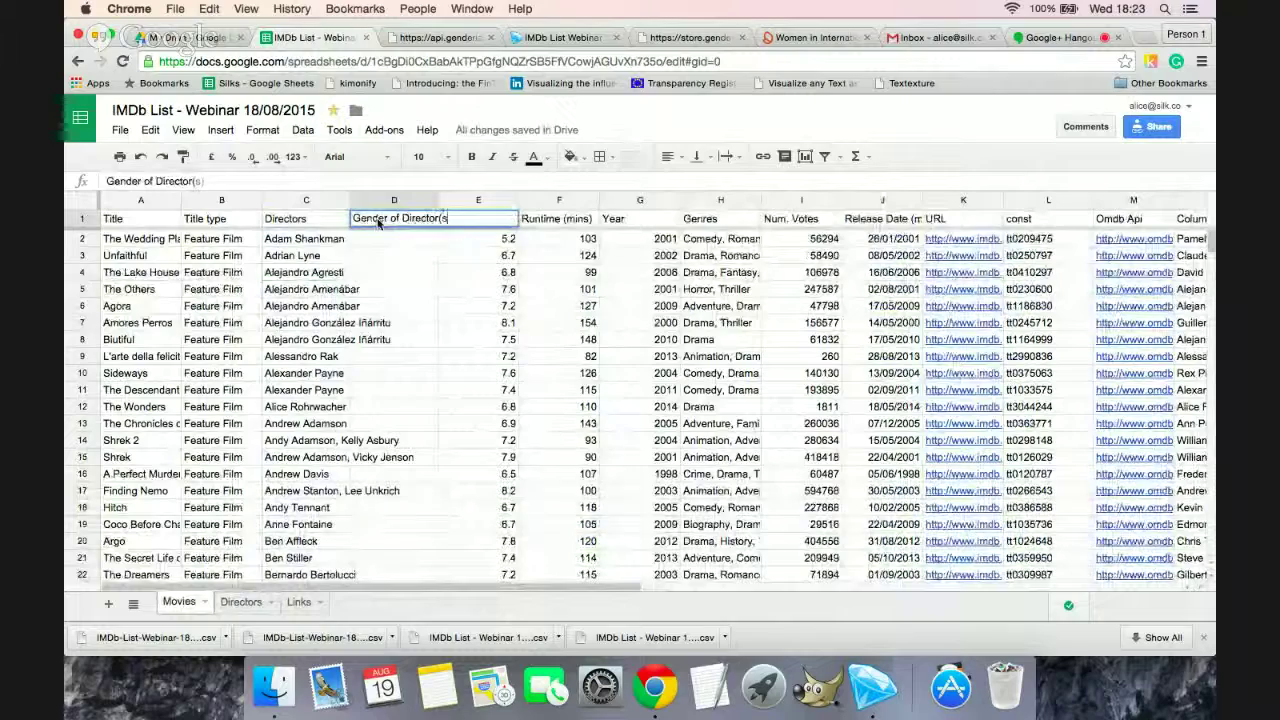
{"action": "type", "text": ")"}
{"action": "key", "text": "Return"}
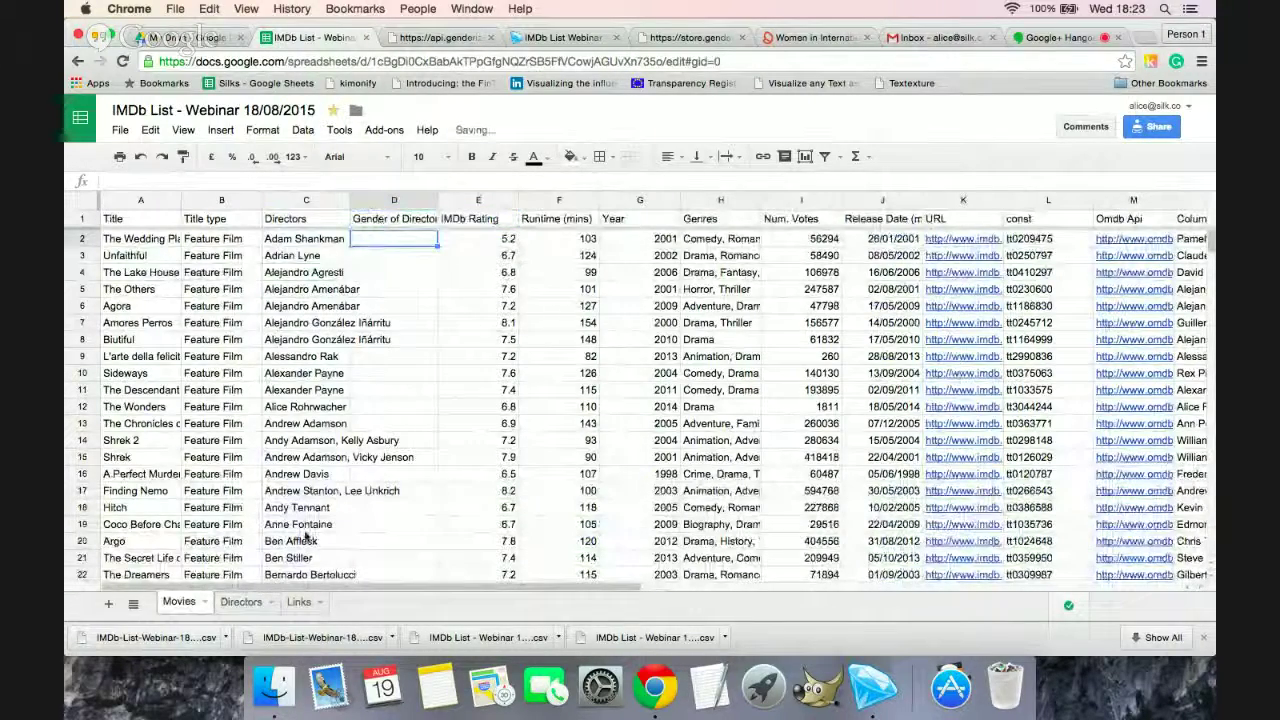
Step: Start a FILTER formula in D2 returning the Directors sheet's Gender column
{"action": "left_click", "coordinate": [241, 601]}
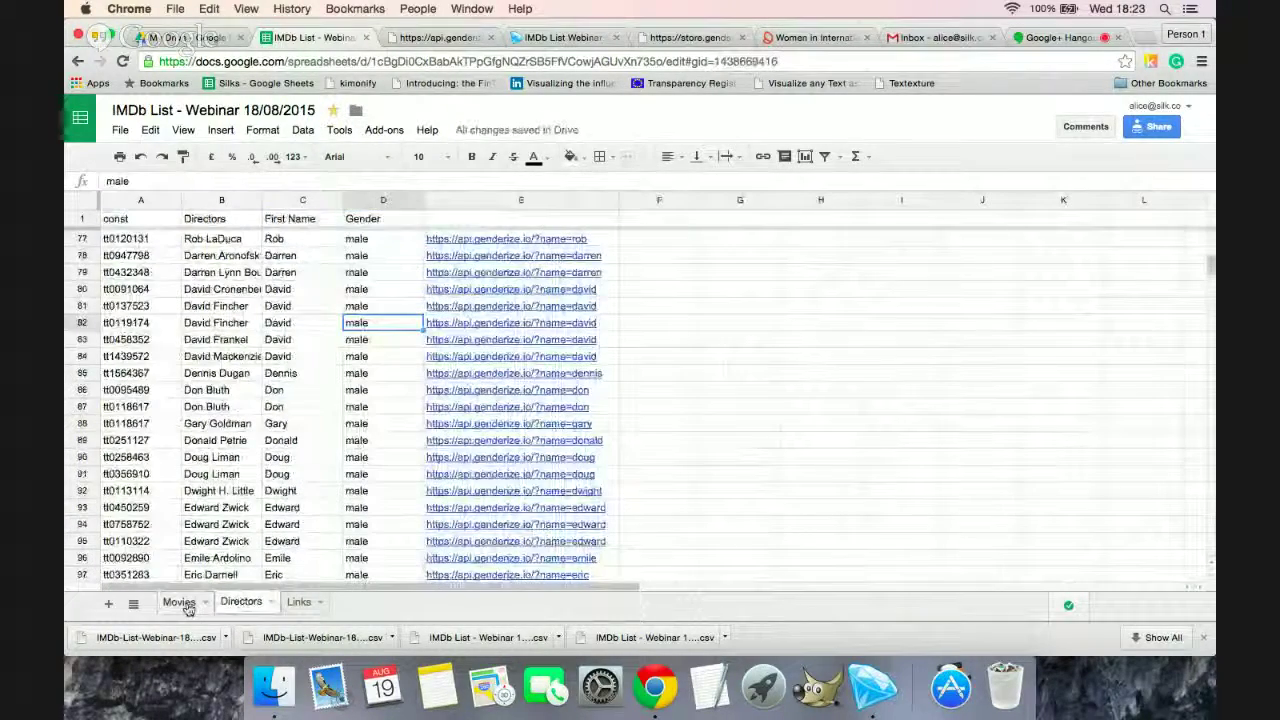
{"action": "left_click", "coordinate": [179, 602]}
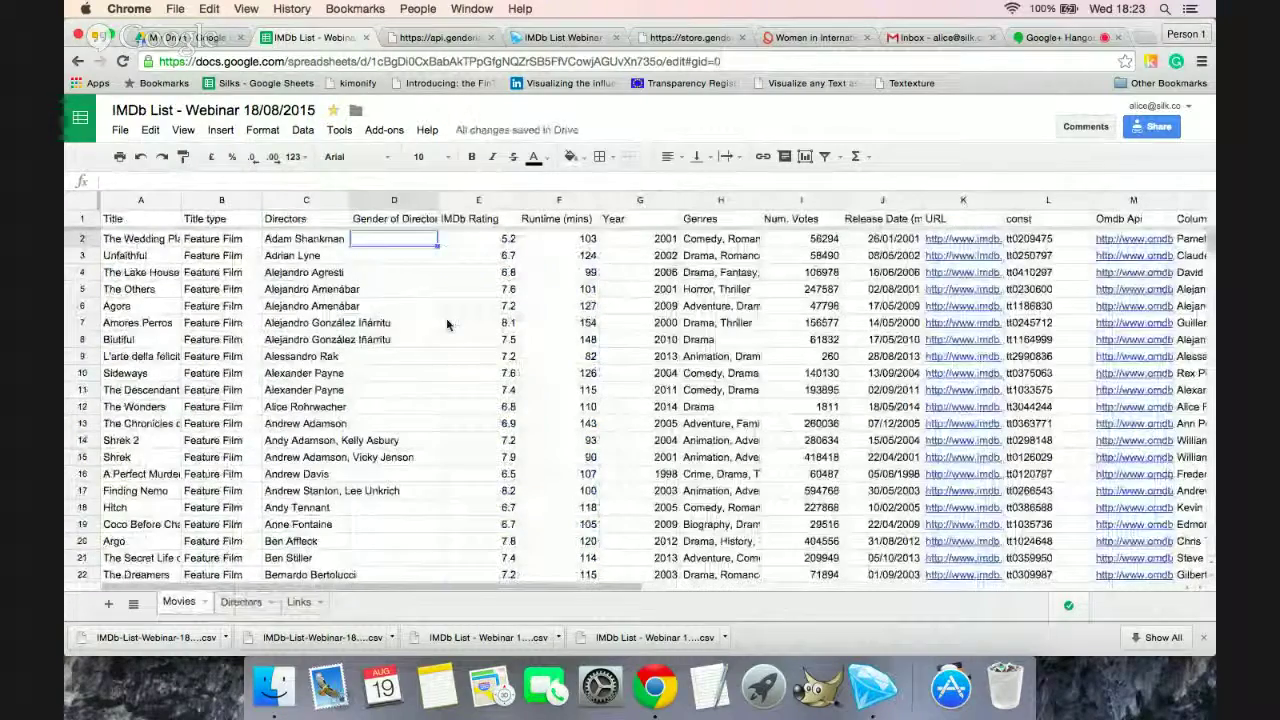
{"action": "type", "text": "="}
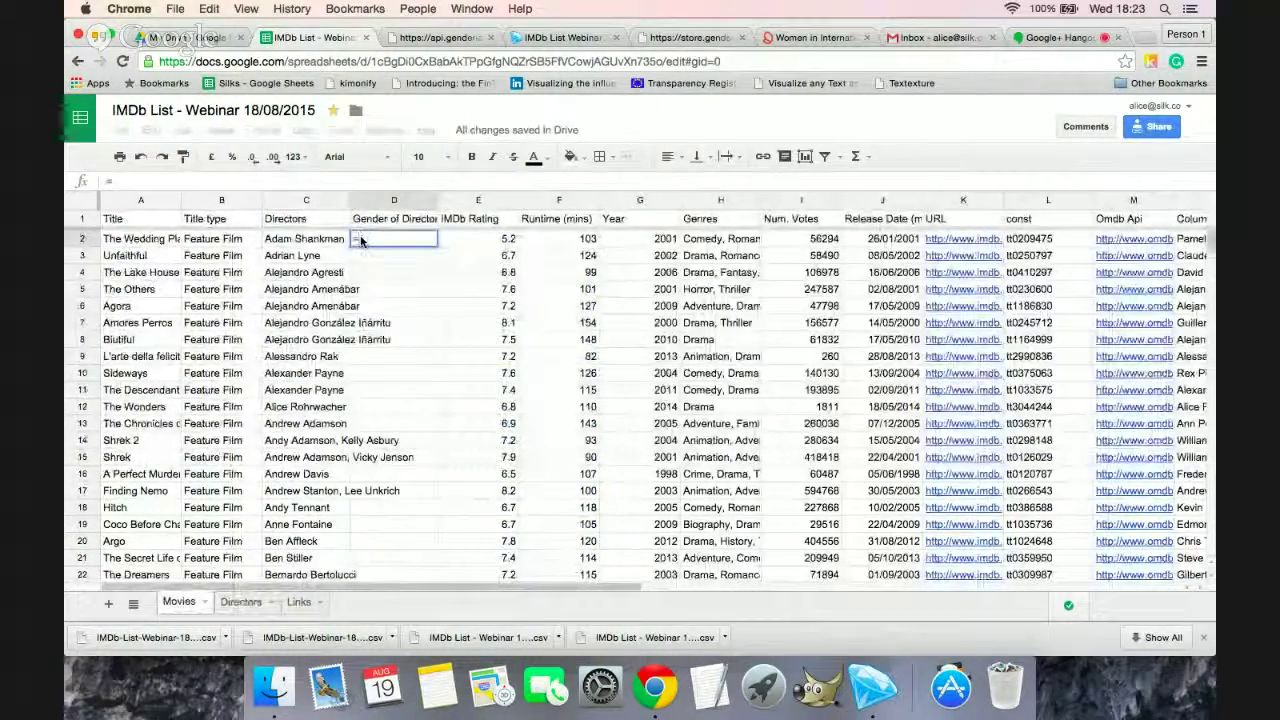
{"action": "type", "text": "FILTER("}
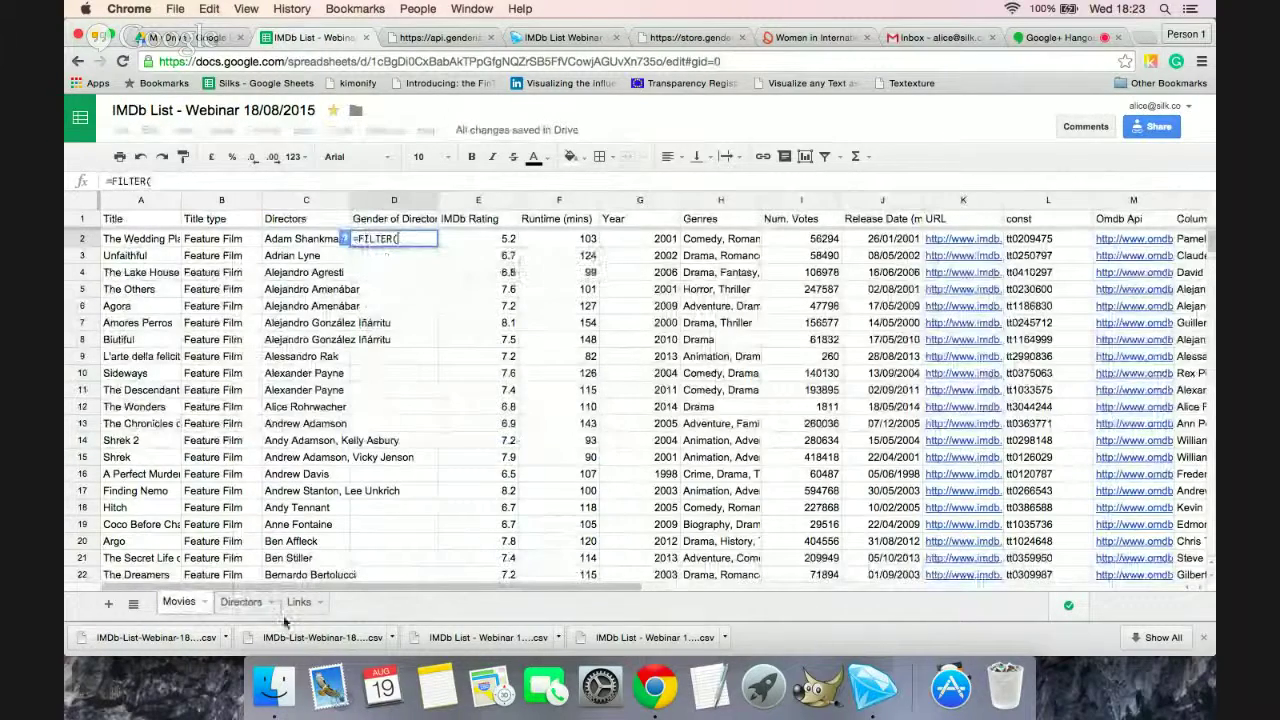
{"action": "left_click", "coordinate": [244, 602]}
{"action": "left_click", "coordinate": [389, 202]}
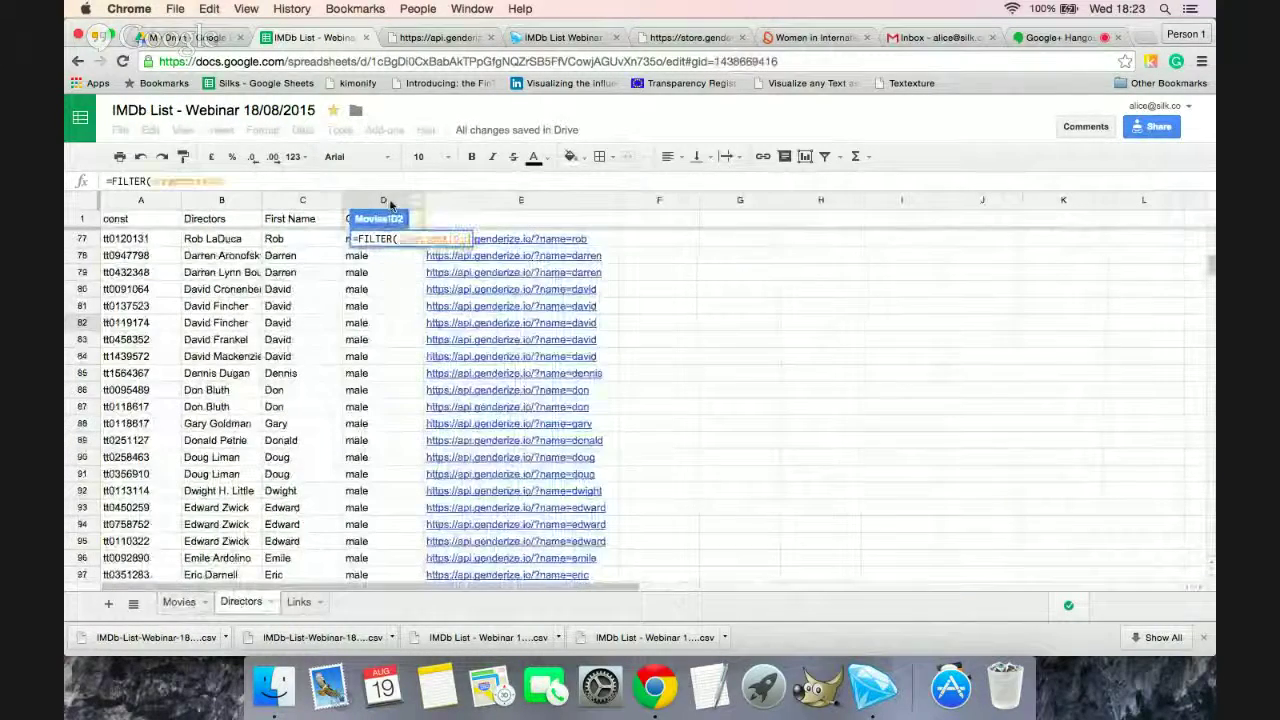
{"action": "scroll", "coordinate": [350, 313], "scroll_direction": "down", "scroll_amount": 2}
{"action": "scroll", "coordinate": [350, 313], "scroll_direction": "up", "scroll_amount": 2}
{"action": "left_click", "coordinate": [350, 306]}
{"action": "type", "text": ","}
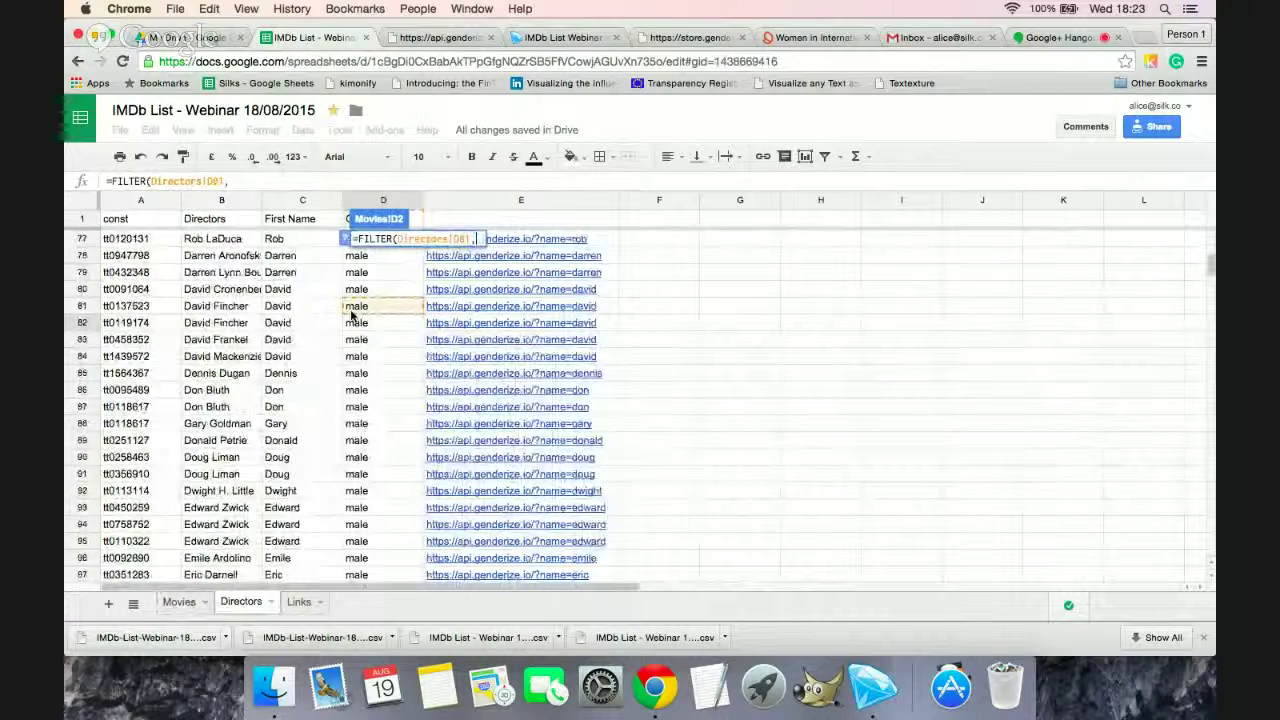
Step: Add the condition Directors column A equals the movie's const in L2
{"action": "left_click", "coordinate": [139, 202]}
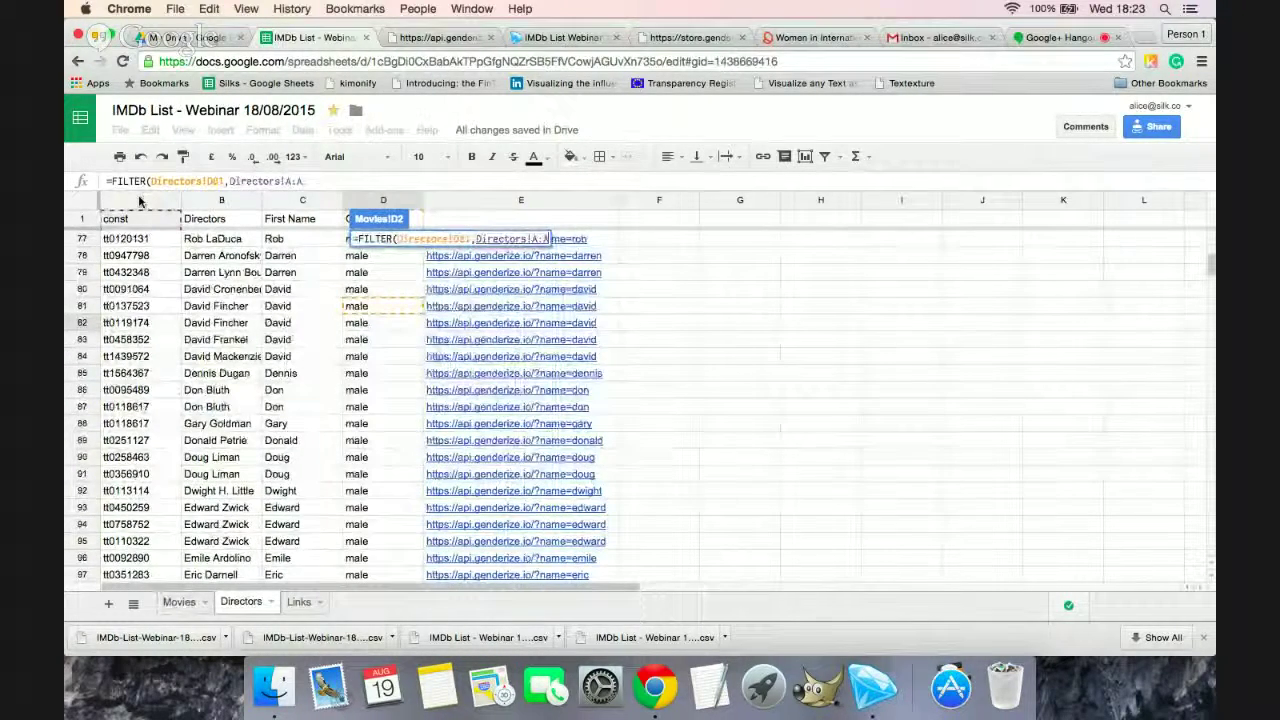
{"action": "type", "text": ","}
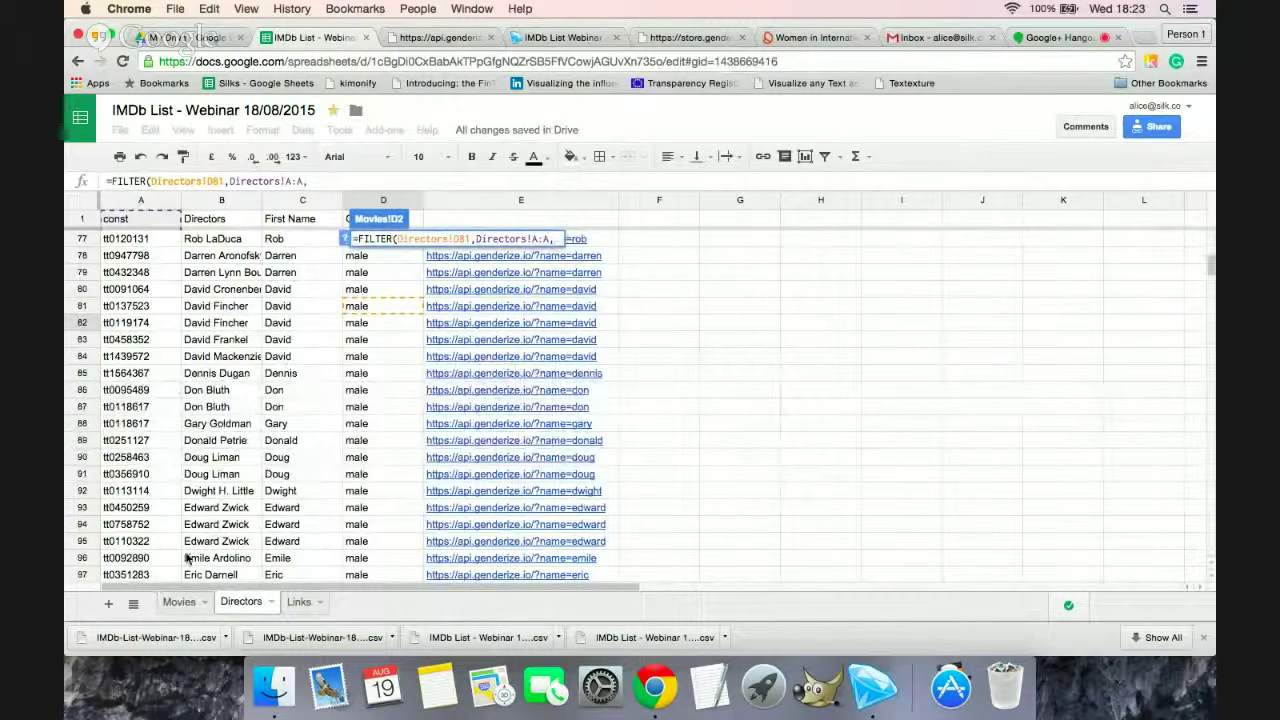
{"action": "key", "text": "BackSpace"}
{"action": "type", "text": "="}
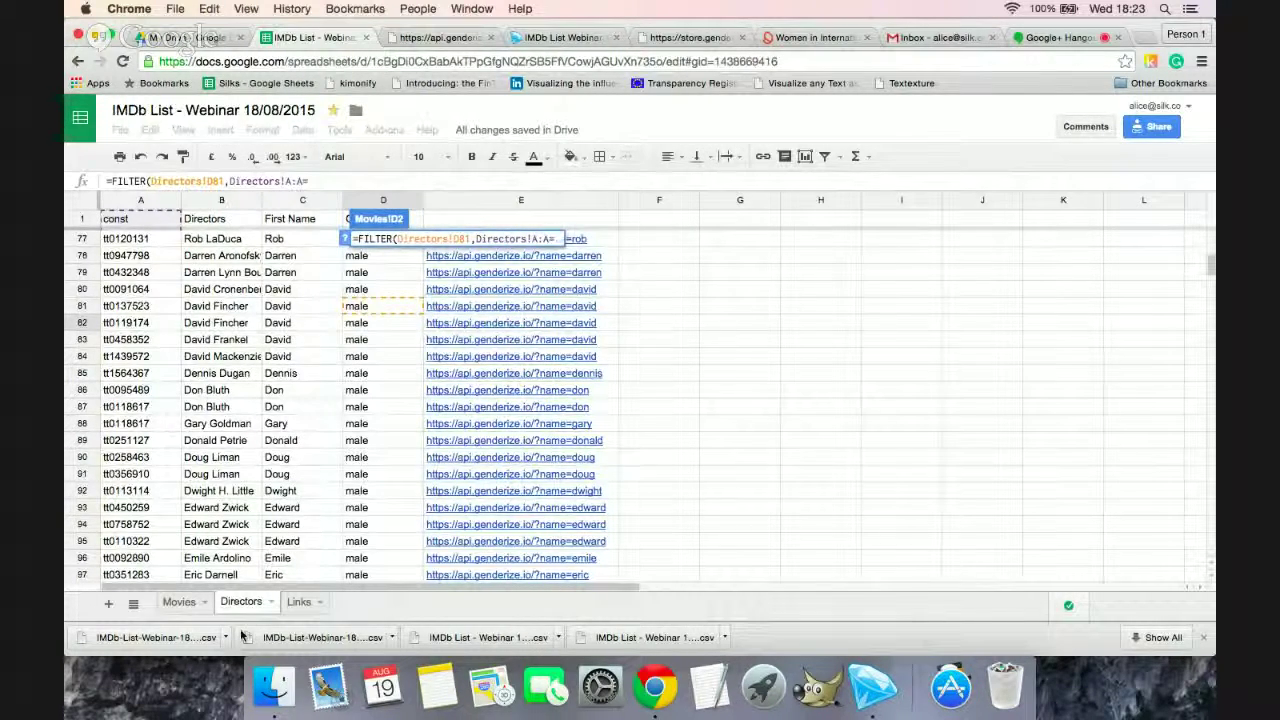
{"action": "left_click", "coordinate": [180, 602]}
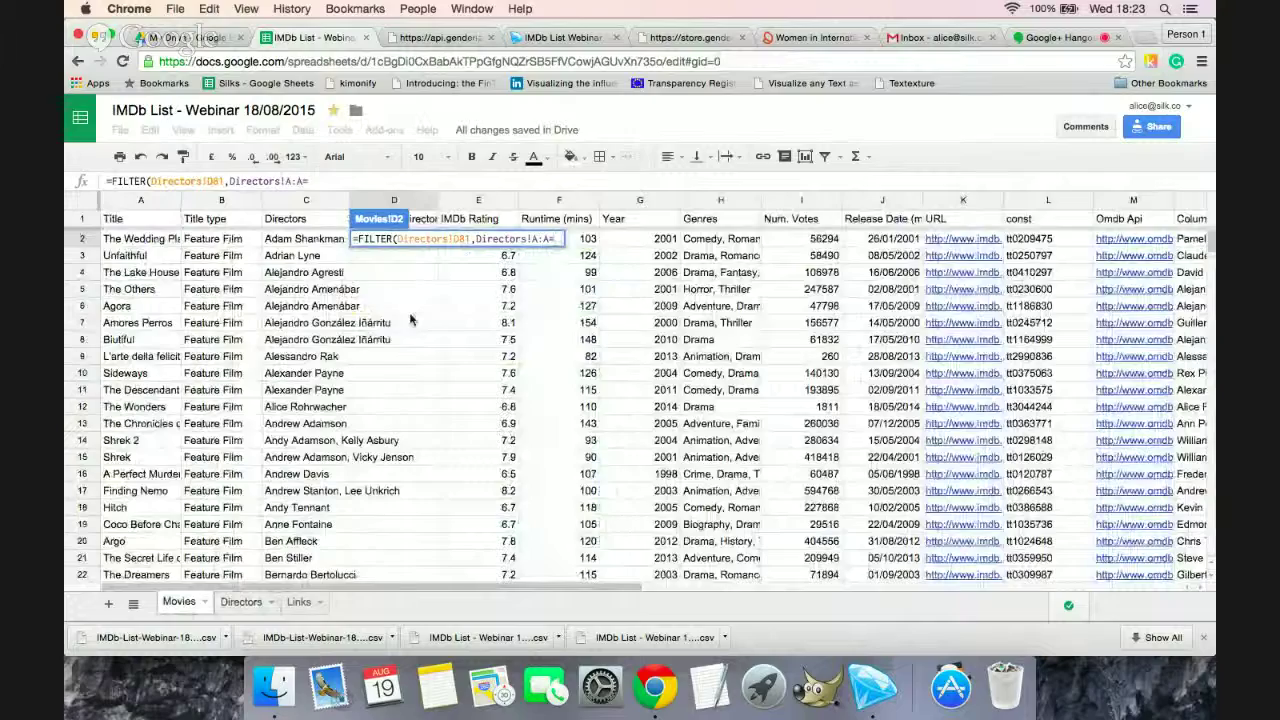
{"action": "scroll", "coordinate": [563, 316], "scroll_direction": "right", "scroll_amount": 4}
{"action": "left_click", "coordinate": [798, 243]}
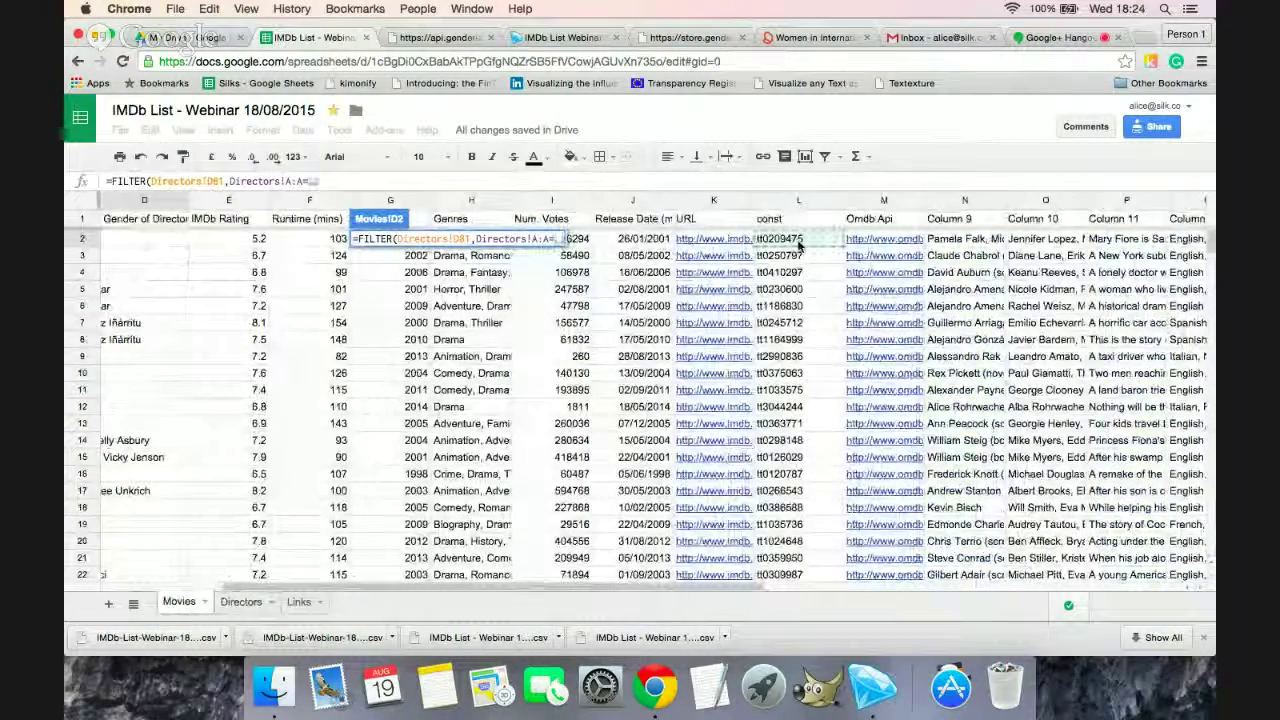
{"action": "key", "text": "Return"}
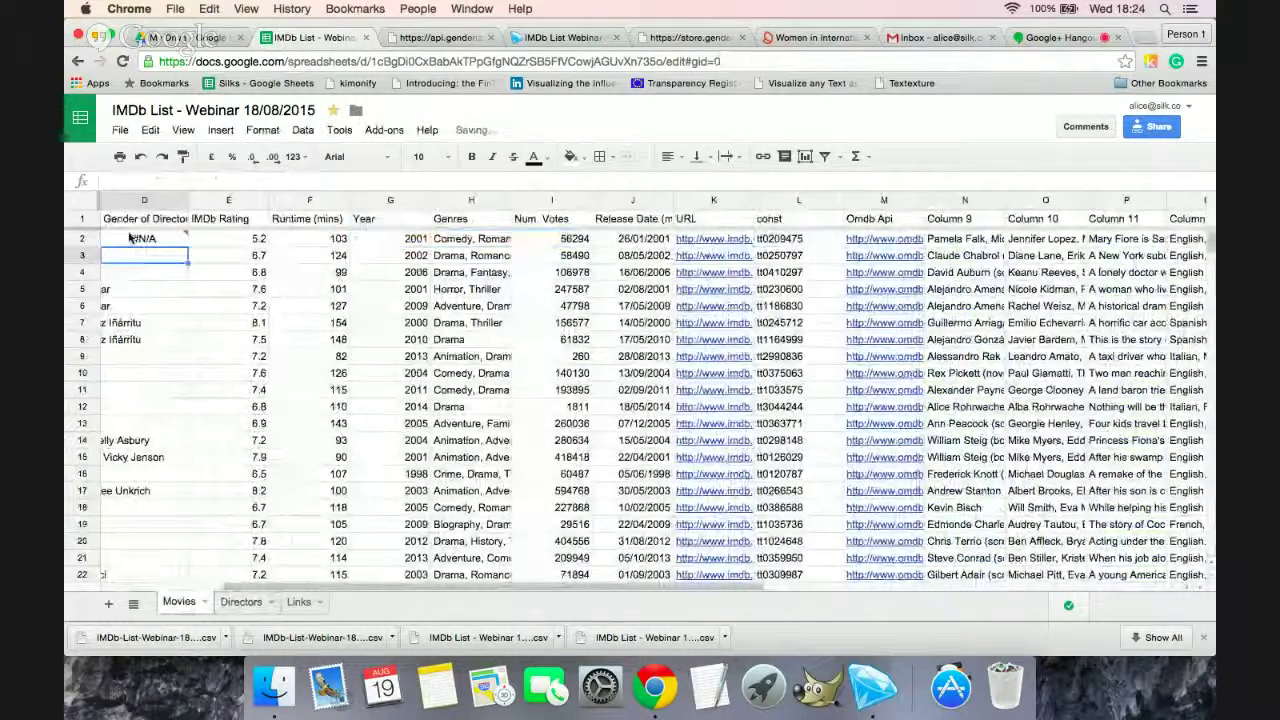
Step: Correct the D2 formula's range to a full D:D column so it returns male
{"action": "mouse_move", "coordinate": [130, 238]}
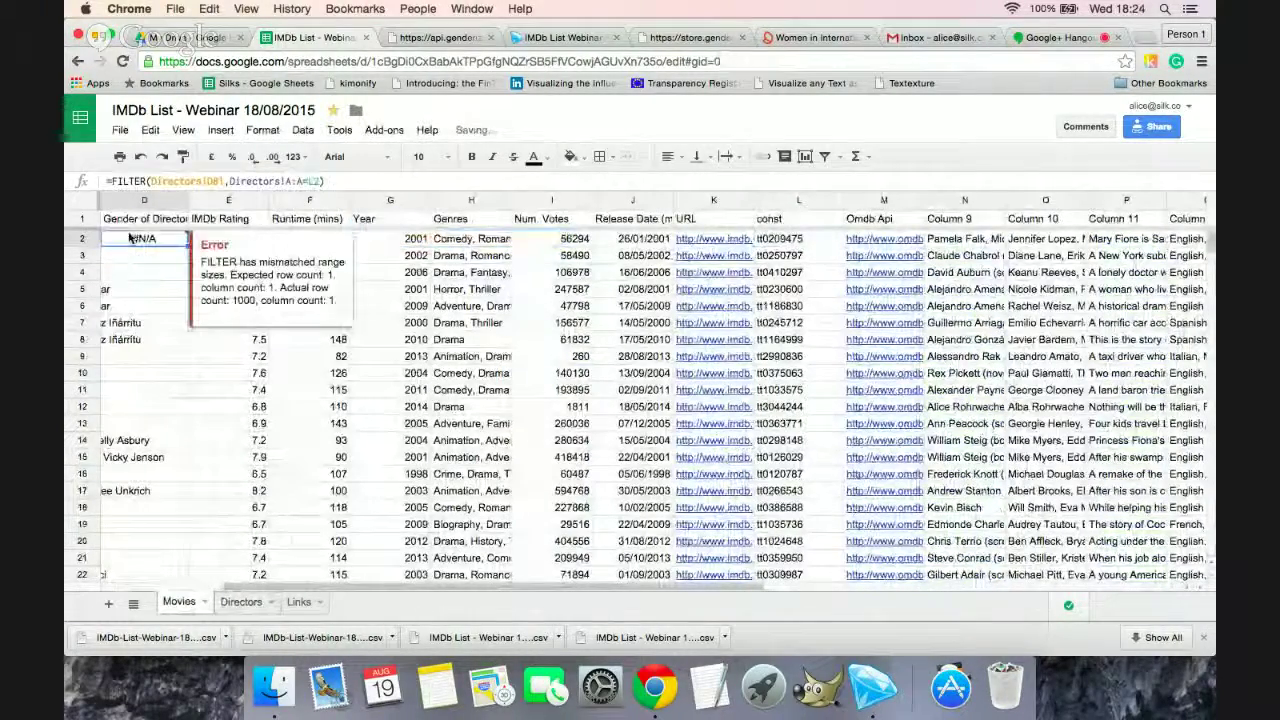
{"action": "left_click", "coordinate": [226, 181]}
{"action": "key", "text": "BackSpace"}
{"action": "type", "text": ":D"}
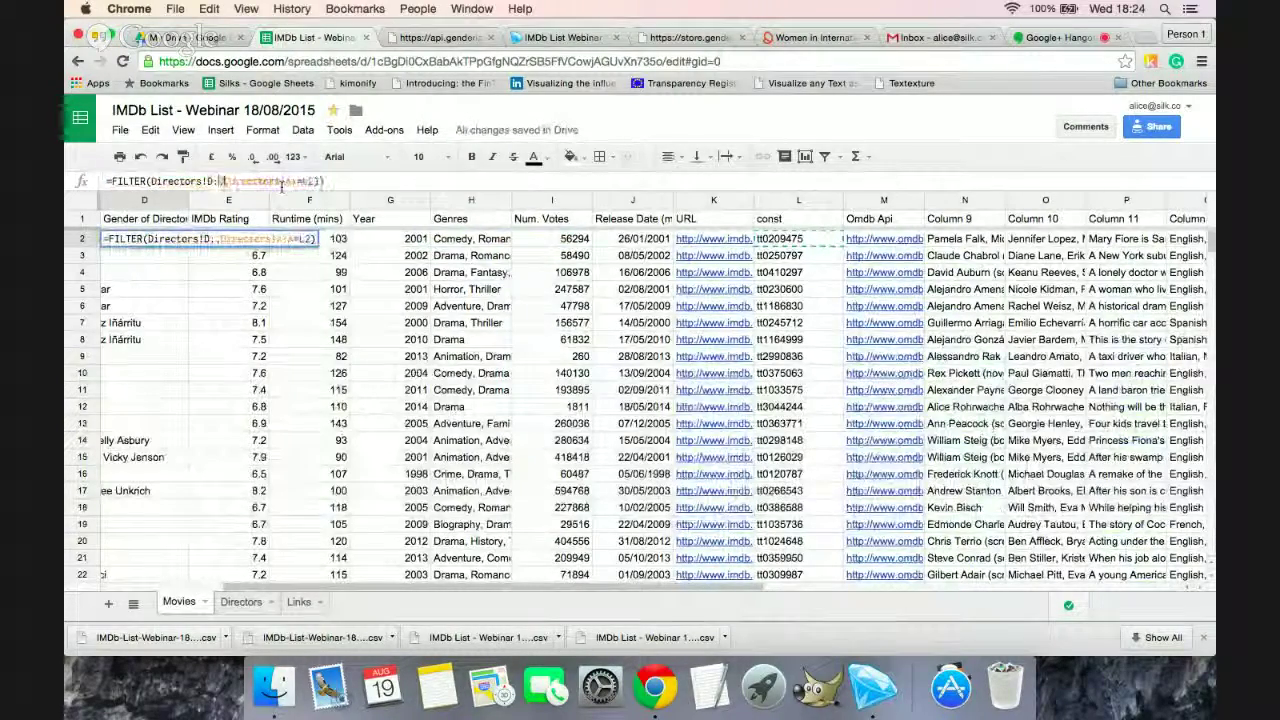
{"action": "key", "text": "Return"}
{"action": "scroll", "coordinate": [268, 312], "scroll_direction": "left", "scroll_amount": 2}
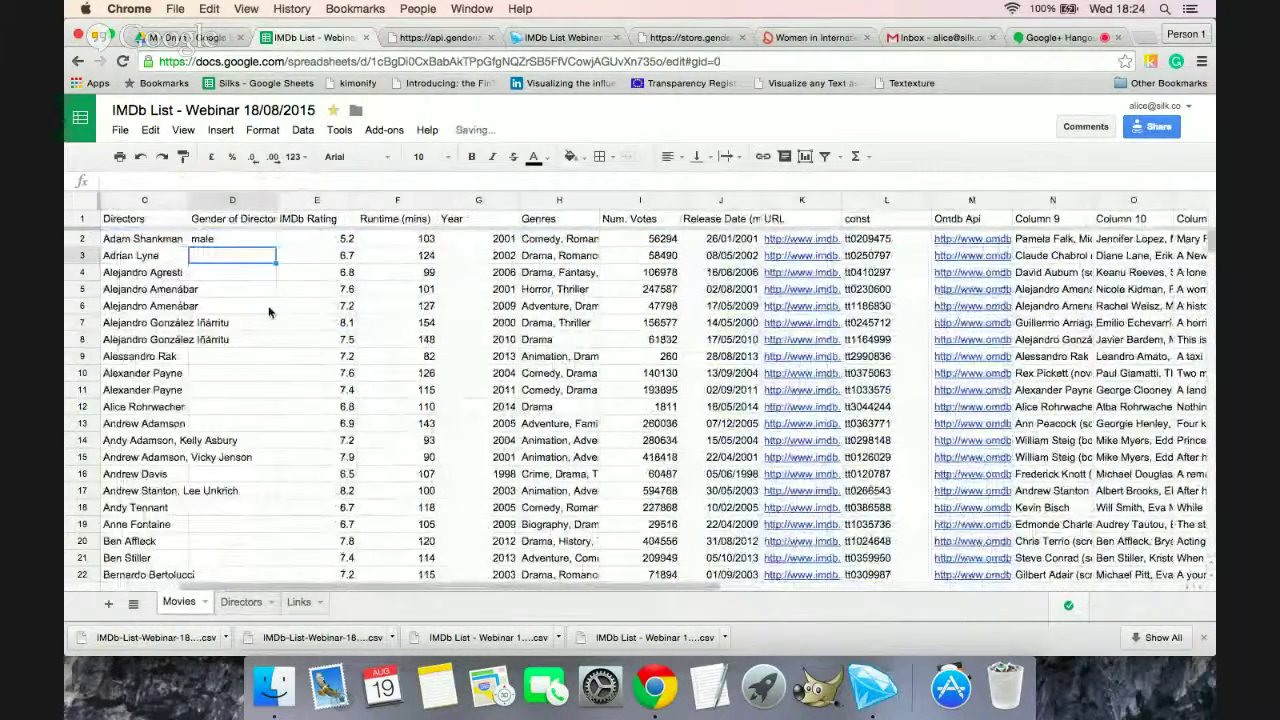
{"action": "left_click", "coordinate": [236, 241]}
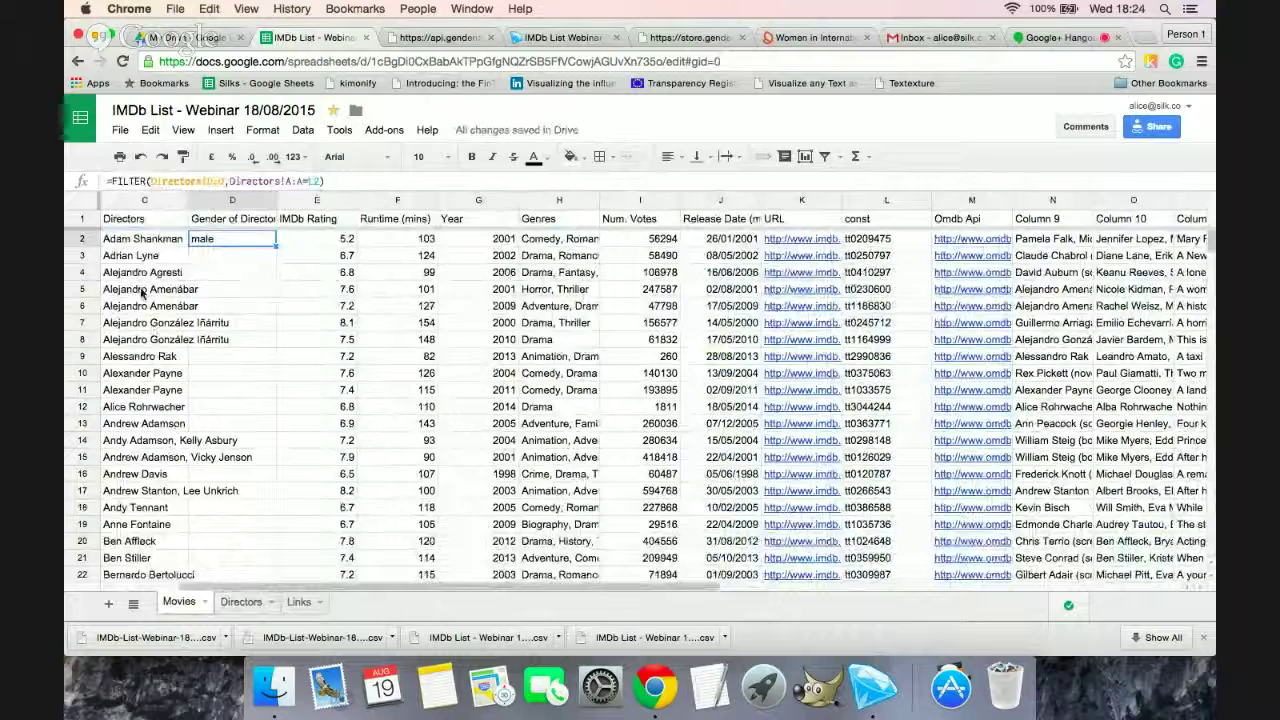
Step: Wrap D2 as =JOIN(", ",FILTER(Directors!D:D,Directors!A:A=L2)) and fill it down to D10
{"action": "left_click", "coordinate": [112, 181]}
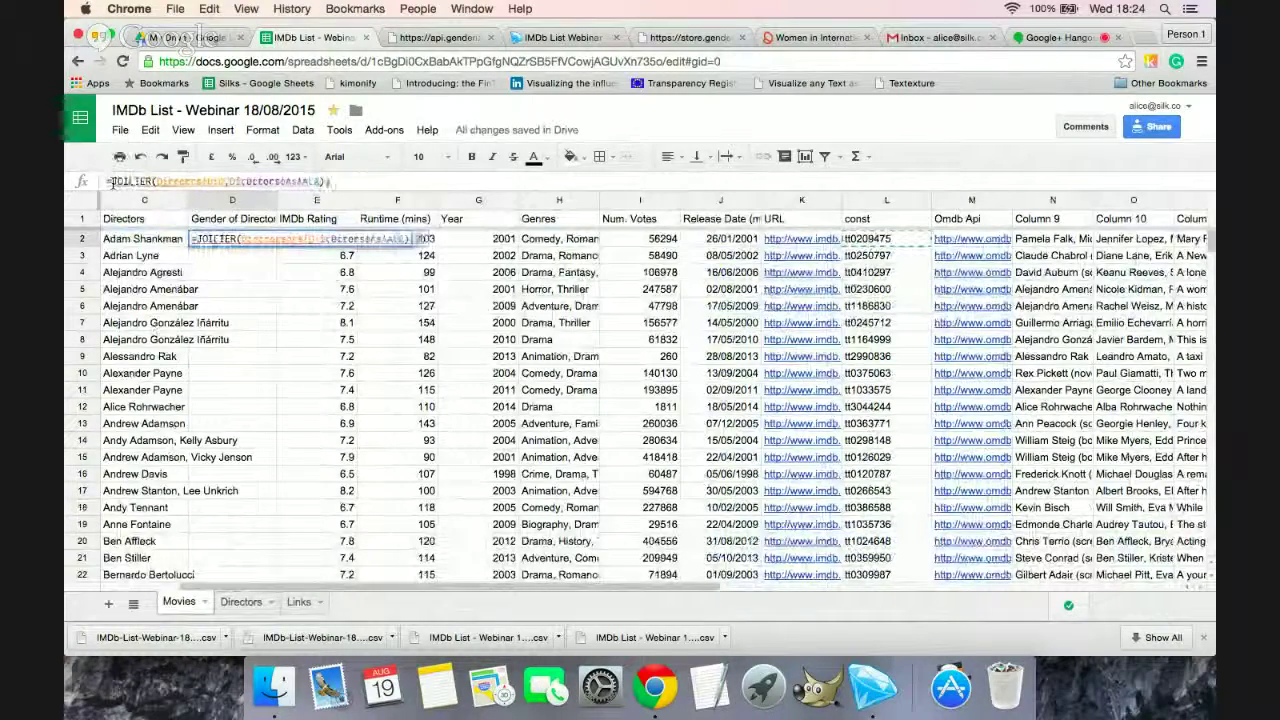
{"action": "type", "text": "JOIN(\", "}
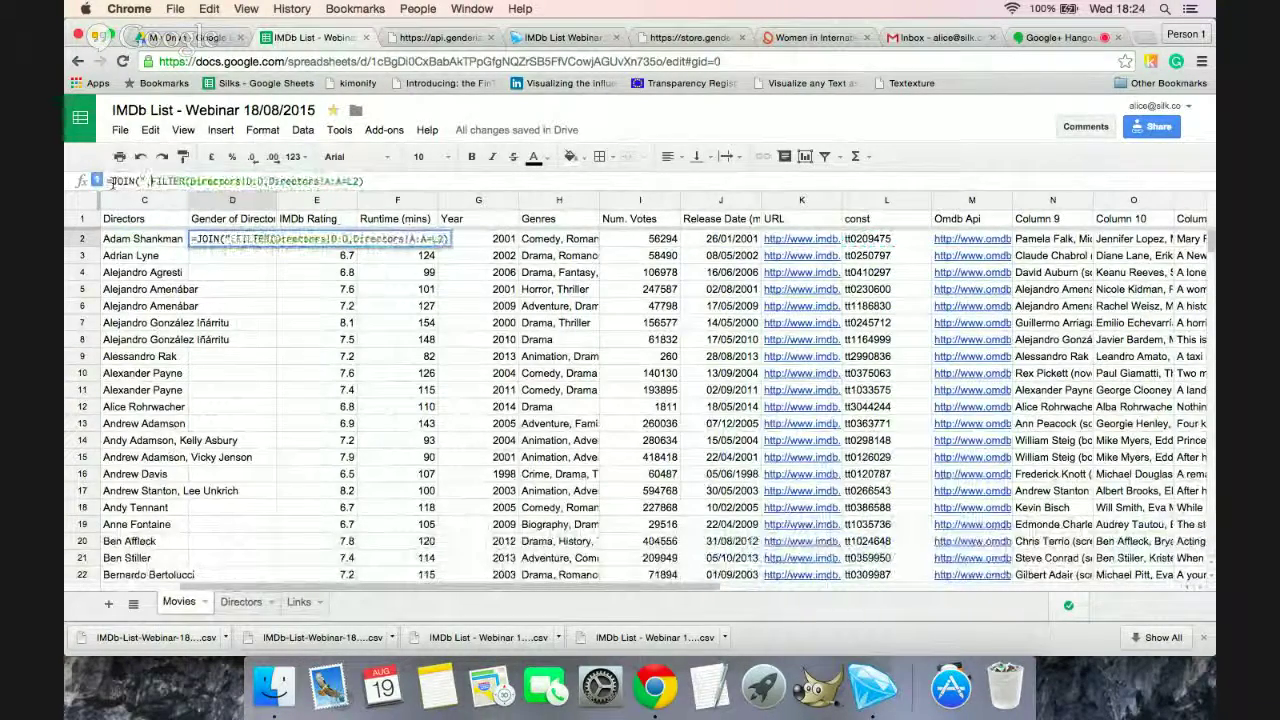
{"action": "type", "text": " \""}
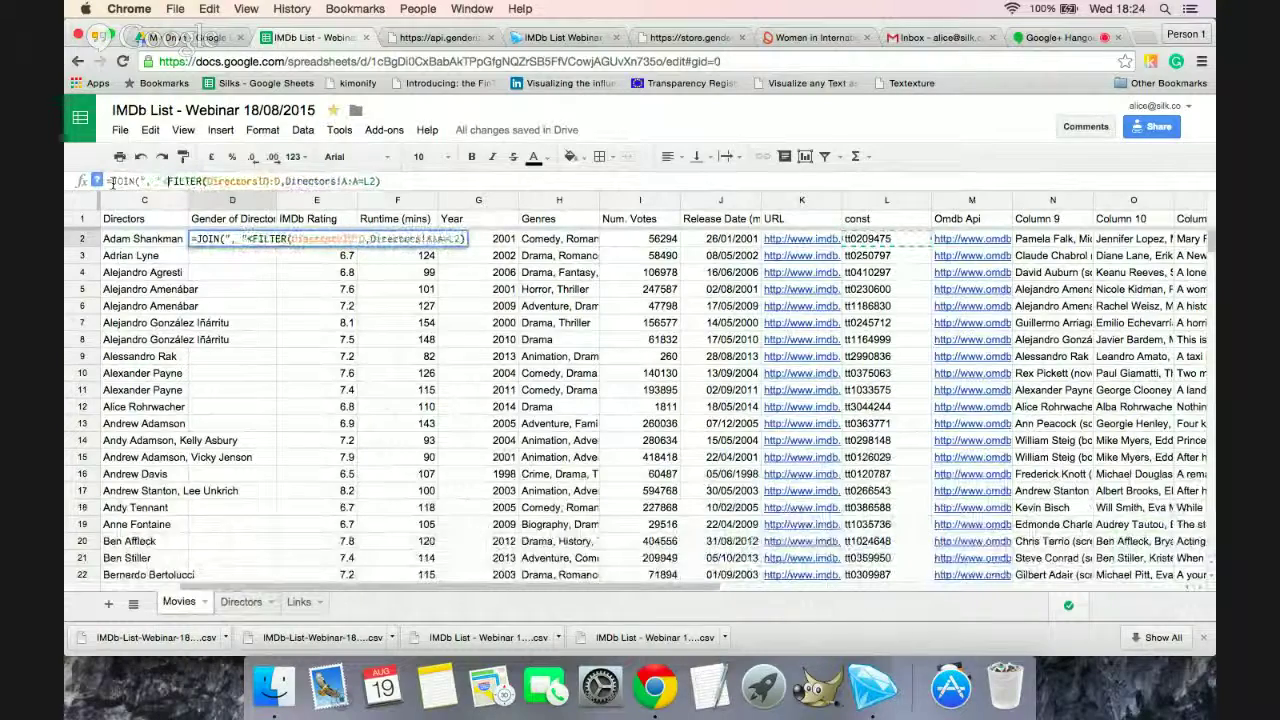
{"action": "type", "text": ","}
{"action": "key", "text": "End"}
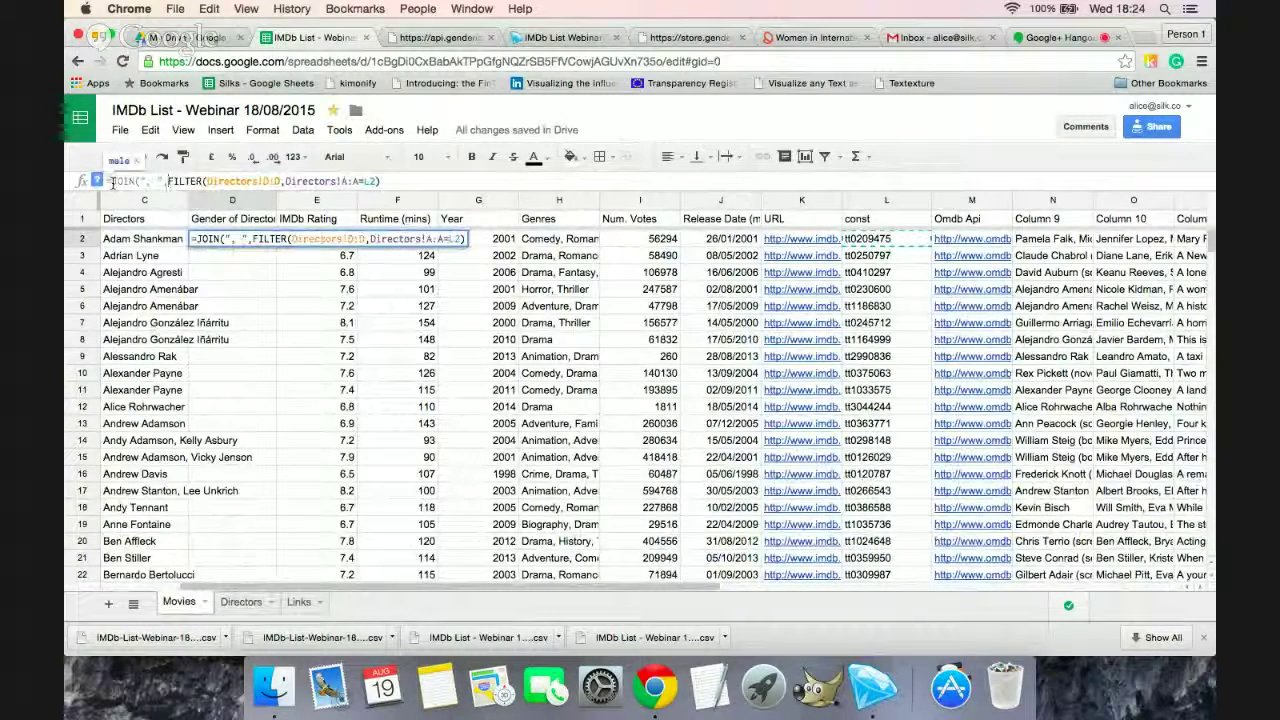
{"action": "type", "text": ")"}
{"action": "key", "text": "Return"}
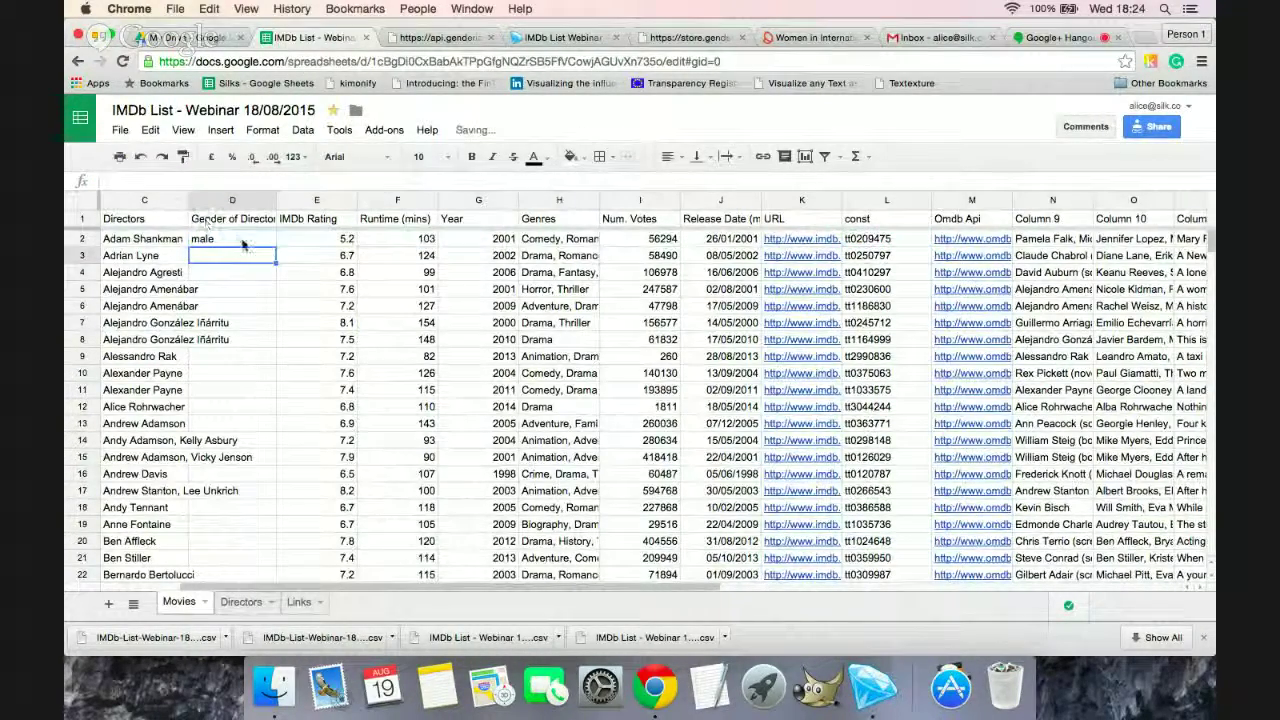
{"action": "left_click_drag", "start_coordinate": [273, 245], "coordinate": [275, 378]}
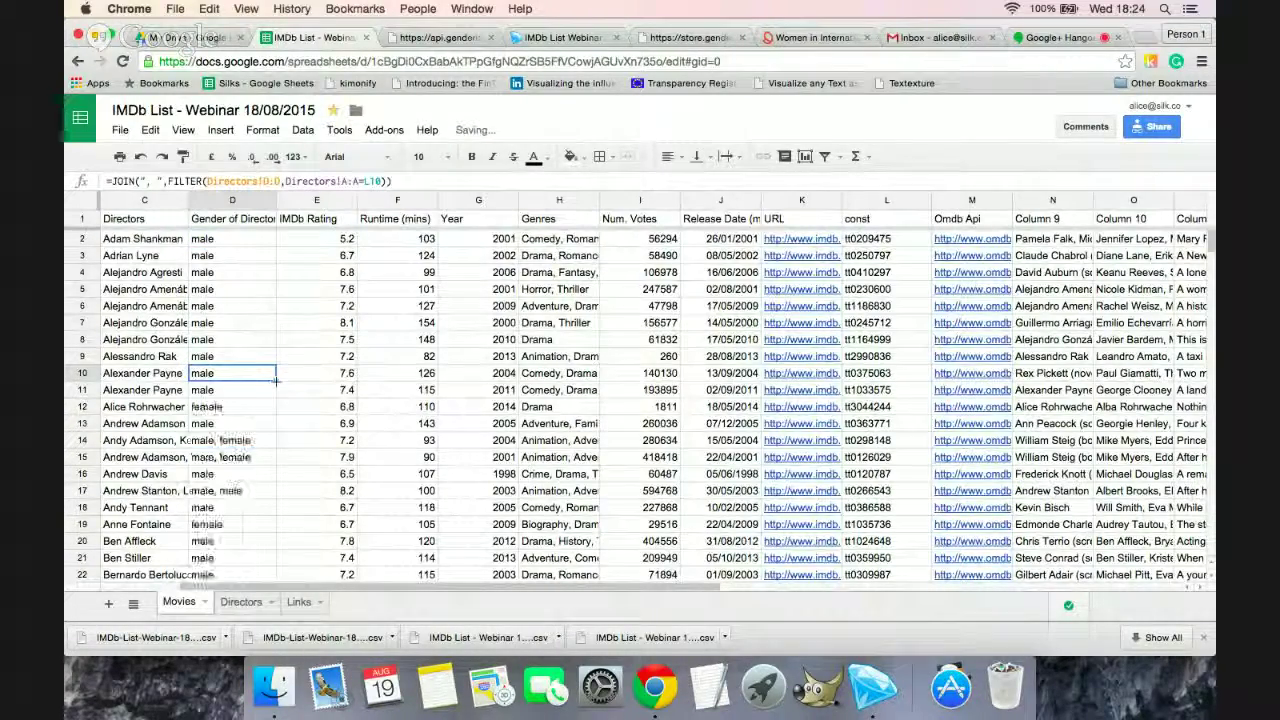
Step: Scroll down and back up the Movies sheet to verify the director genders
{"action": "scroll", "coordinate": [262, 420], "scroll_direction": "down", "scroll_amount": 3}
{"action": "scroll", "coordinate": [253, 380], "scroll_direction": "down", "scroll_amount": 1}
{"action": "scroll", "coordinate": [310, 335], "scroll_direction": "left", "scroll_amount": 2}
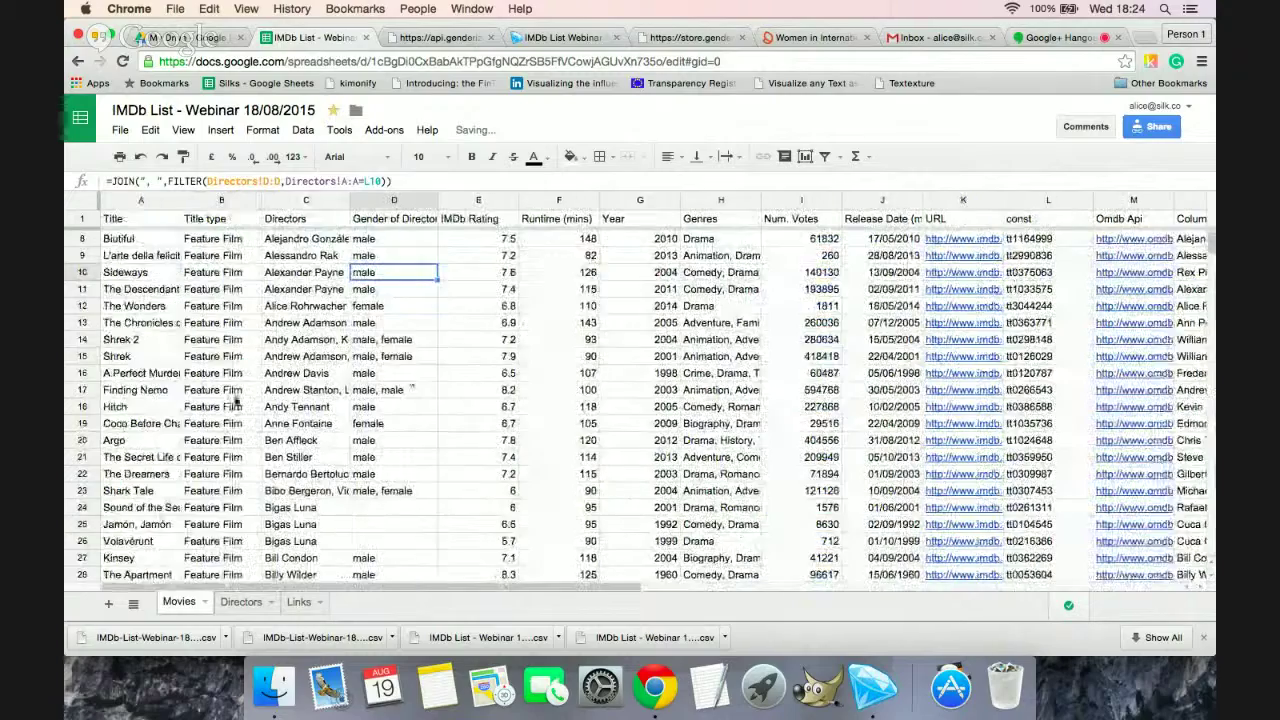
{"action": "scroll", "coordinate": [400, 375], "scroll_direction": "down", "scroll_amount": 4}
{"action": "scroll", "coordinate": [399, 375], "scroll_direction": "down", "scroll_amount": 20}
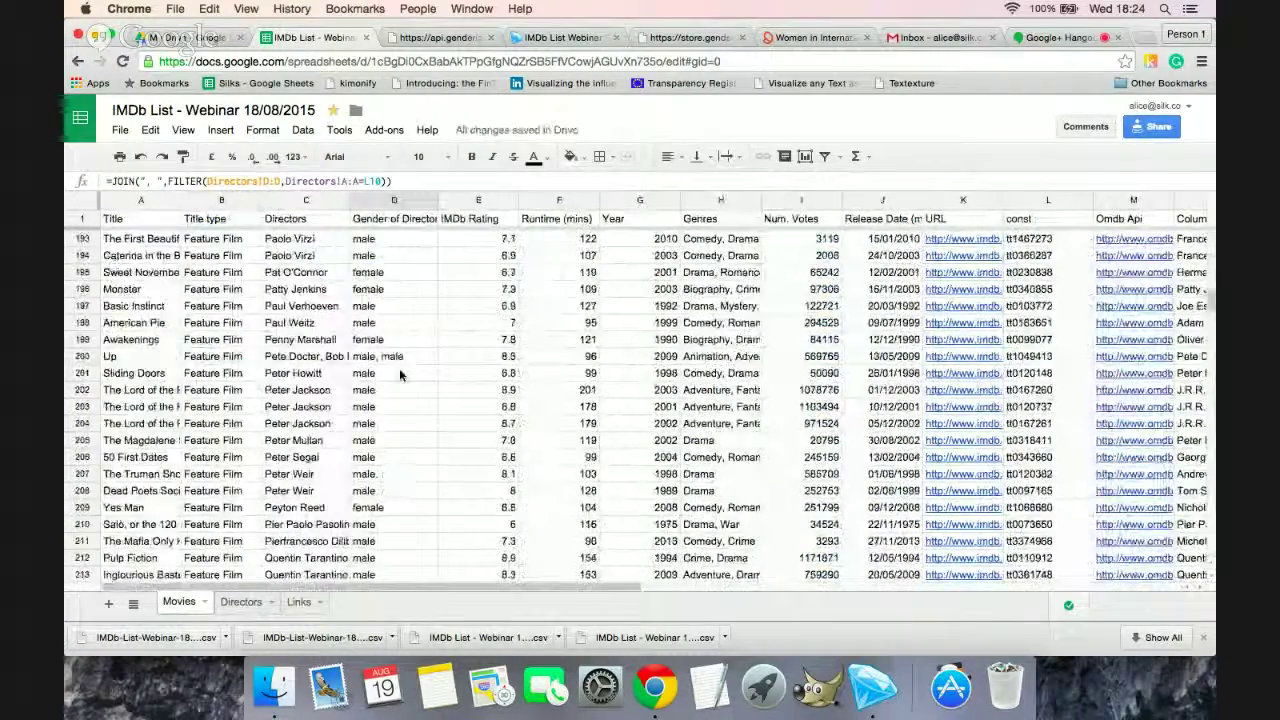
{"action": "scroll", "coordinate": [399, 375], "scroll_direction": "up", "scroll_amount": 15}
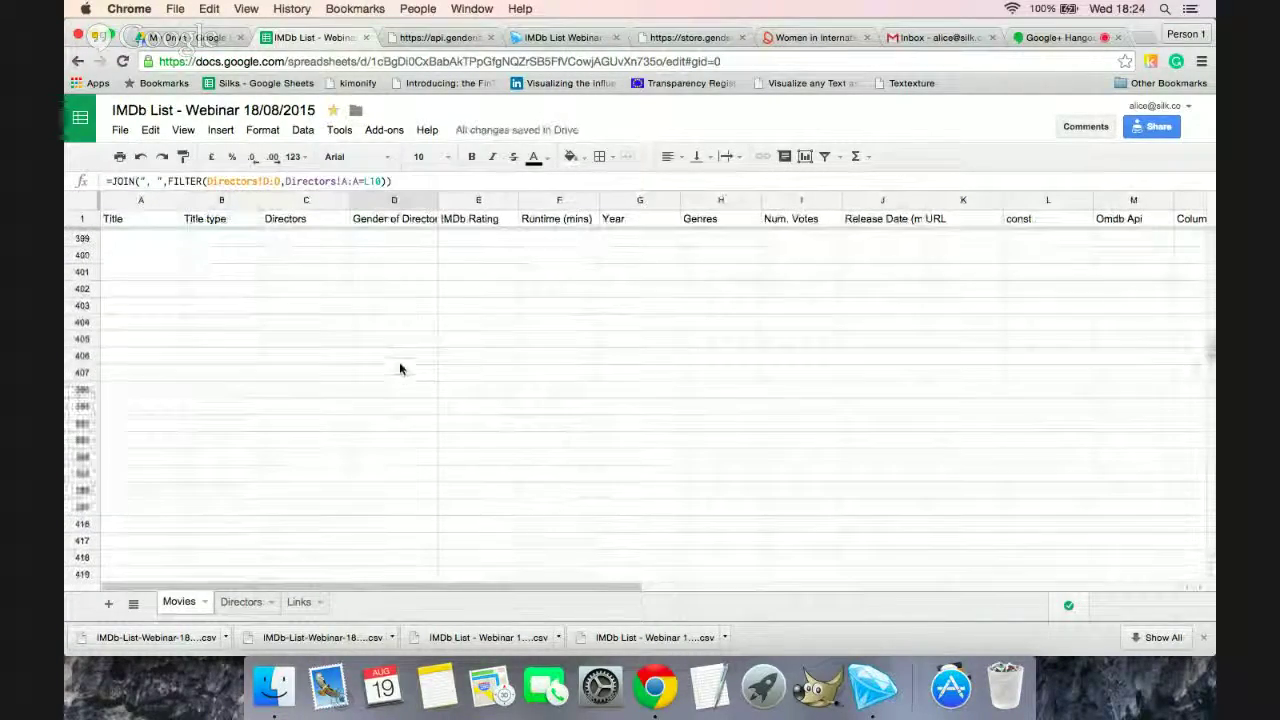
{"action": "scroll", "coordinate": [394, 329], "scroll_direction": "up", "scroll_amount": 20}
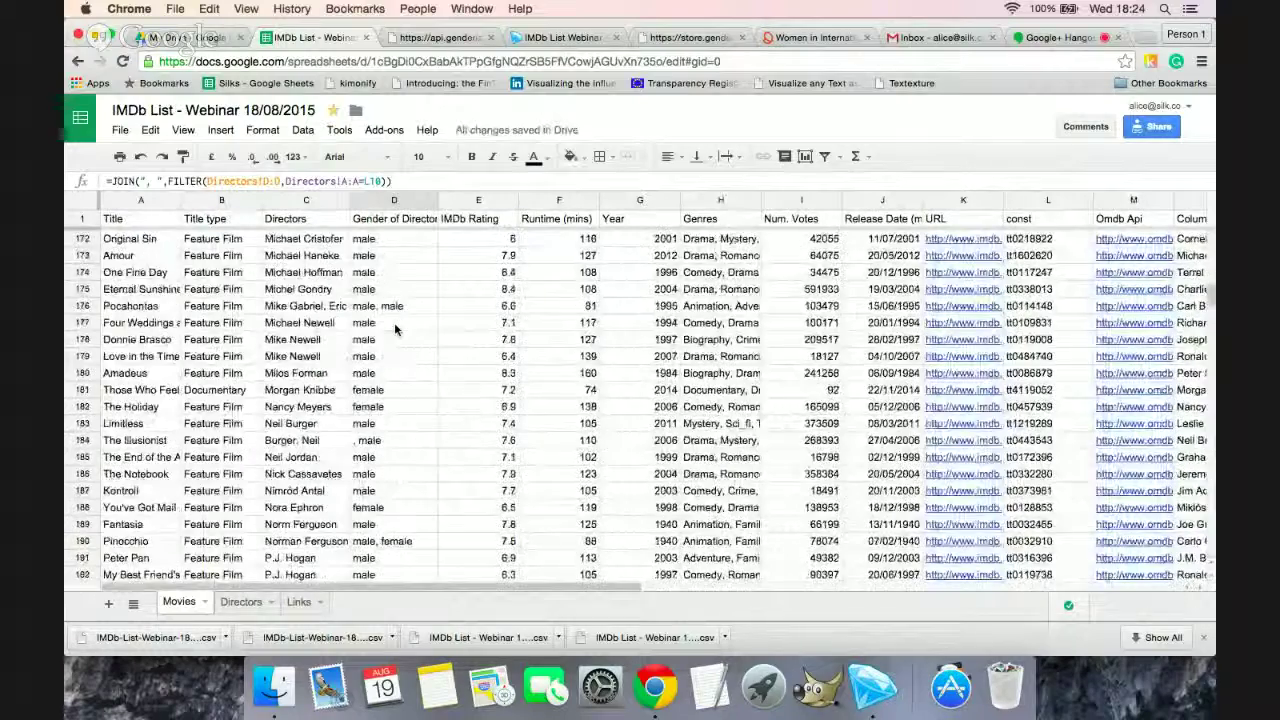
{"action": "scroll", "coordinate": [394, 329], "scroll_direction": "up", "scroll_amount": 4}
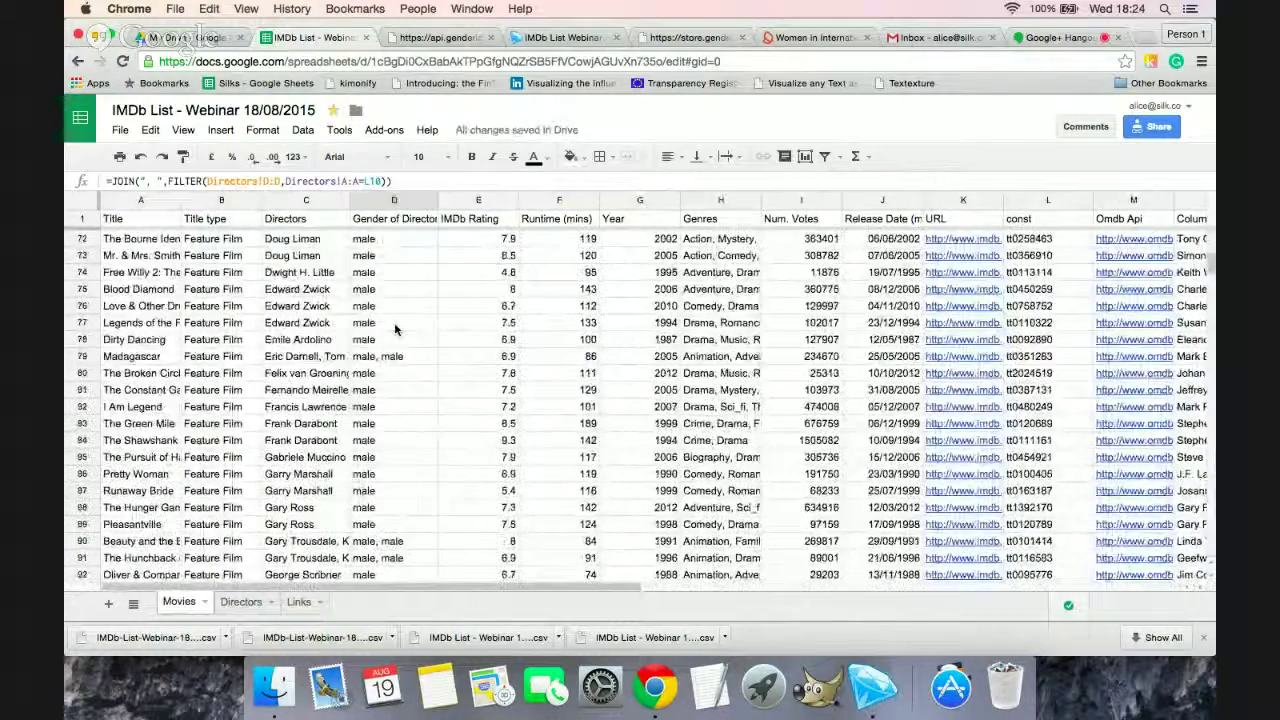
Step: Read the writer, cast, country and poster URL cells for rows 75–76
{"action": "scroll", "coordinate": [394, 329], "scroll_direction": "right", "scroll_amount": 5}
{"action": "left_click", "coordinate": [786, 291]}
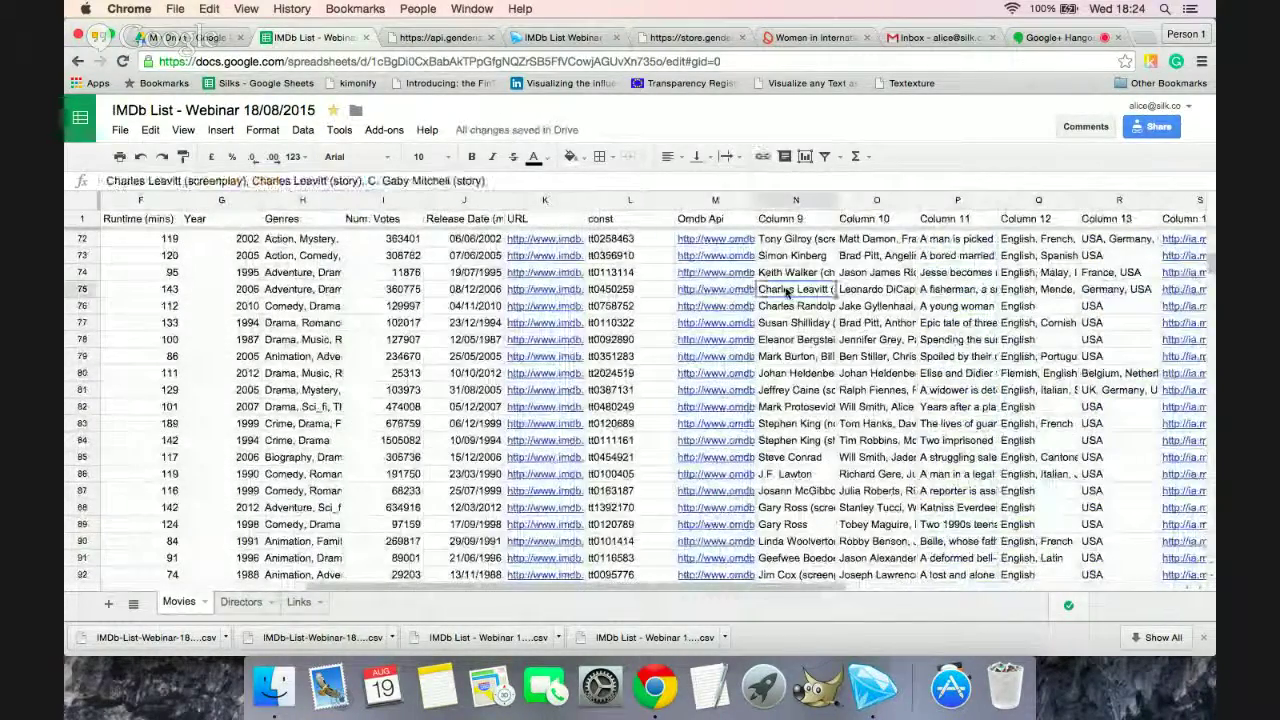
{"action": "left_click", "coordinate": [875, 308]}
{"action": "scroll", "coordinate": [875, 313], "scroll_direction": "right", "scroll_amount": 2}
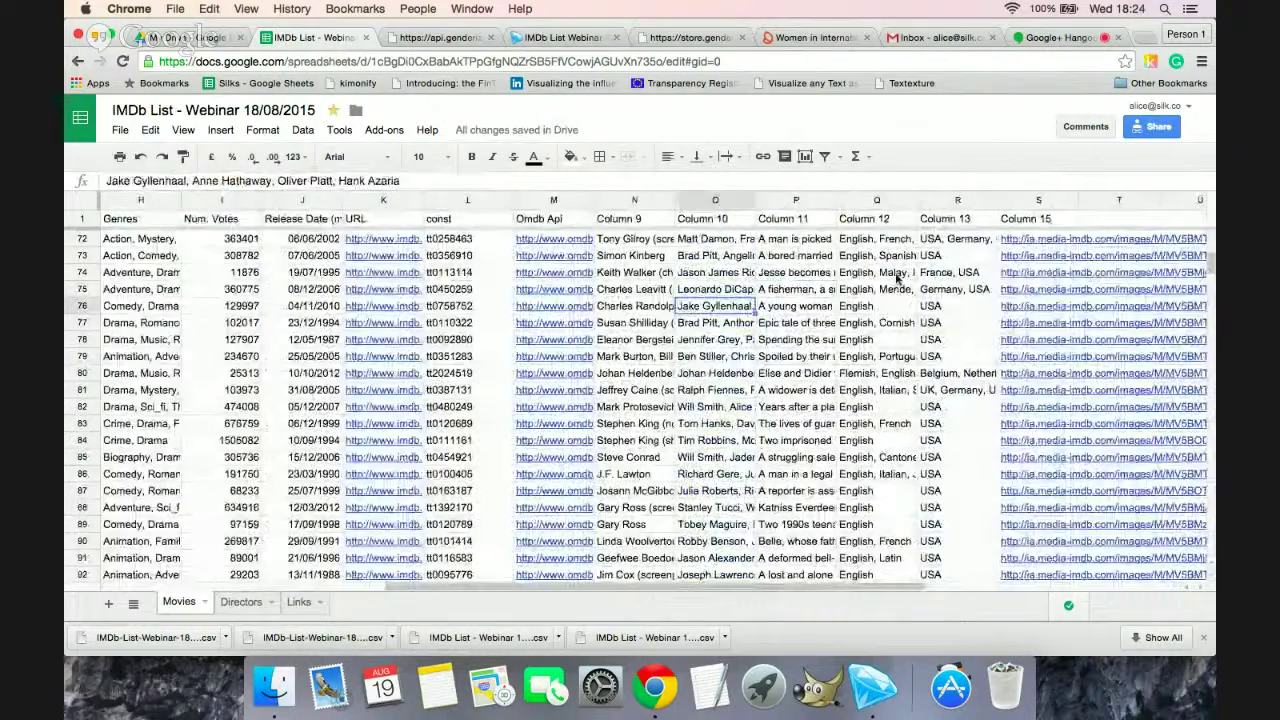
{"action": "left_click", "coordinate": [957, 289]}
{"action": "left_click", "coordinate": [1020, 289]}
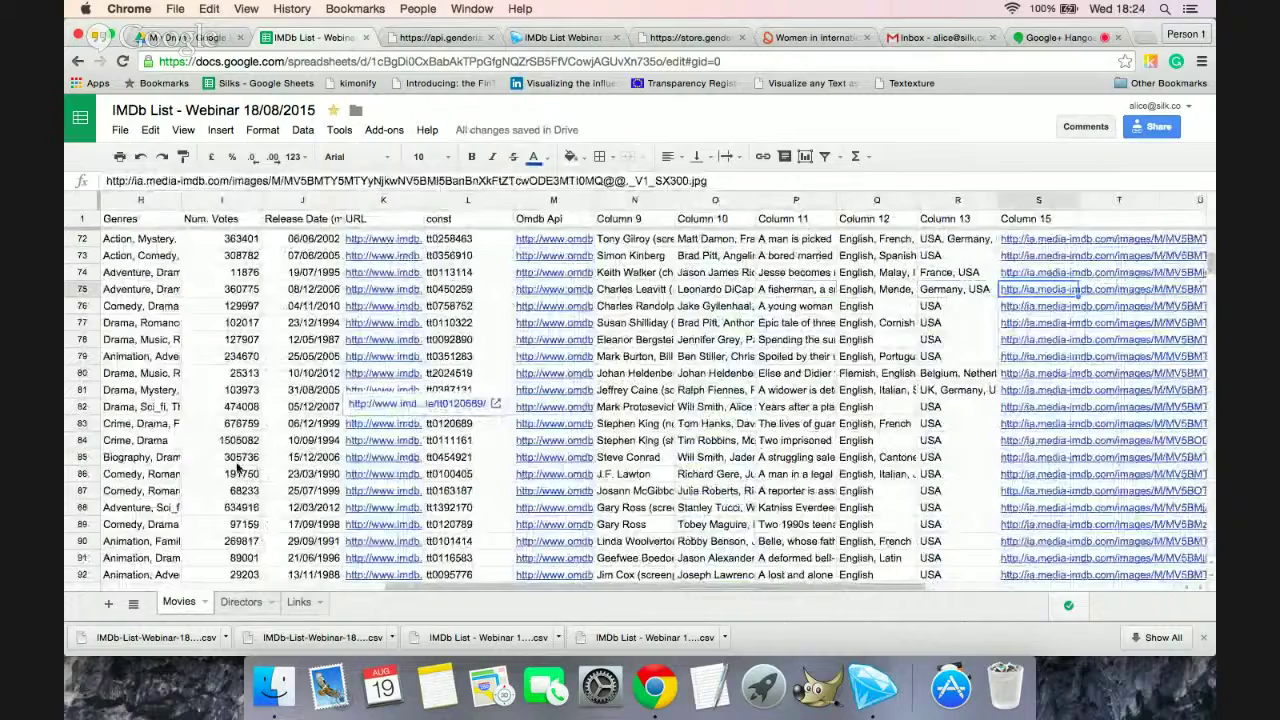
{"action": "scroll", "coordinate": [265, 460], "scroll_direction": "left", "scroll_amount": 5}
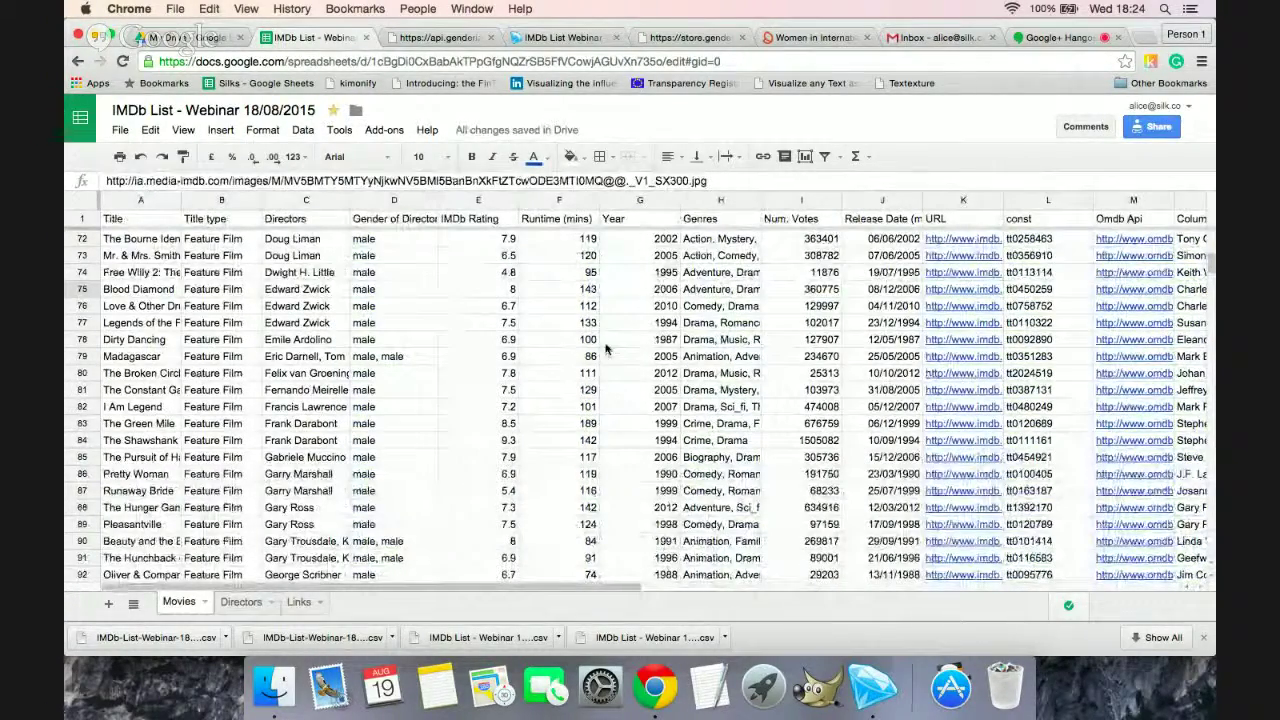
Step: Scroll the Silk festivals page down to the gender donut chart (90.9% male, 9.1% female)
{"action": "left_click", "coordinate": [806, 38]}
{"action": "scroll", "coordinate": [285, 380], "scroll_direction": "down", "scroll_amount": 5}
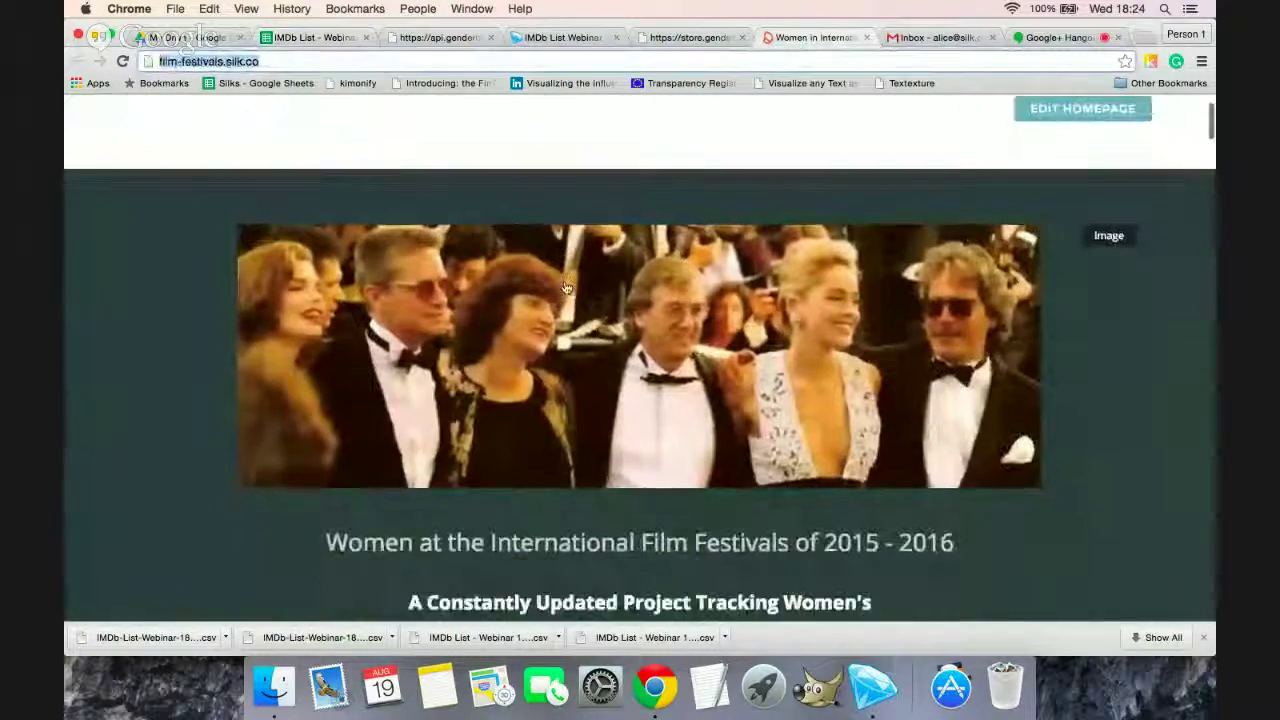
{"action": "scroll", "coordinate": [285, 380], "scroll_direction": "down", "scroll_amount": 4}
{"action": "scroll", "coordinate": [285, 380], "scroll_direction": "down", "scroll_amount": 10}
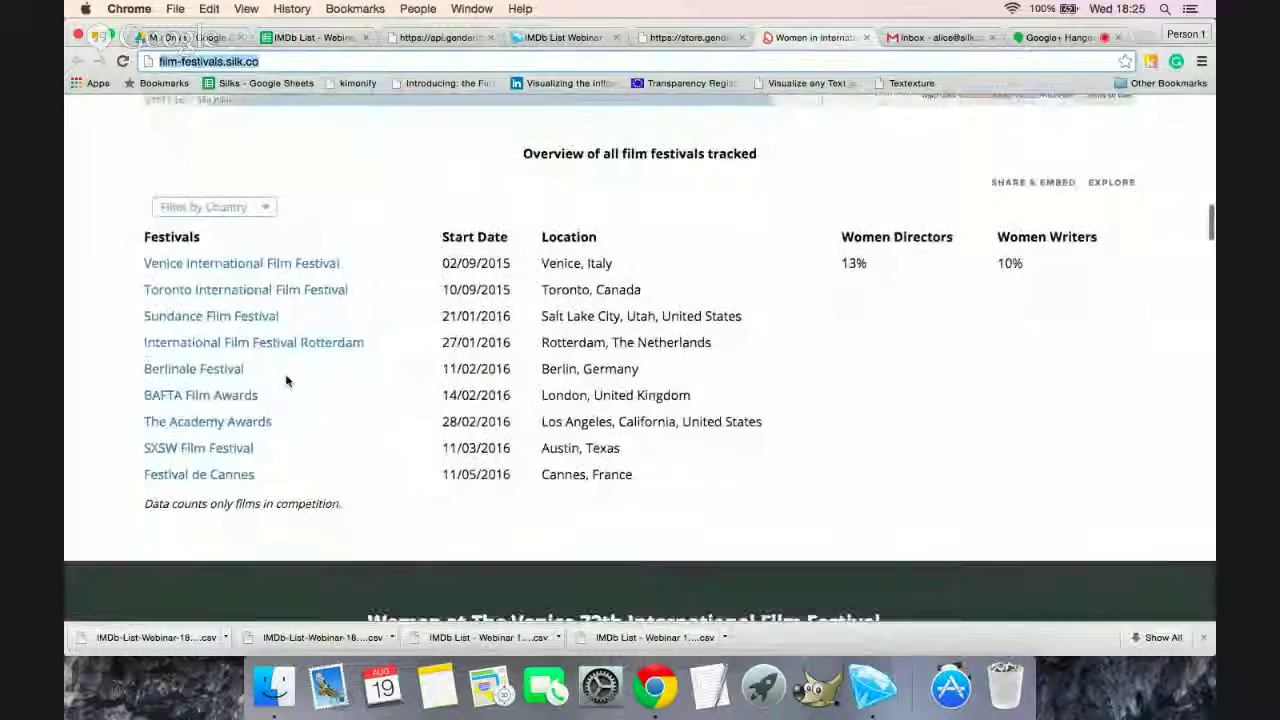
{"action": "scroll", "coordinate": [437, 350], "scroll_direction": "down", "scroll_amount": 5}
{"action": "scroll", "coordinate": [330, 312], "scroll_direction": "down", "scroll_amount": 6}
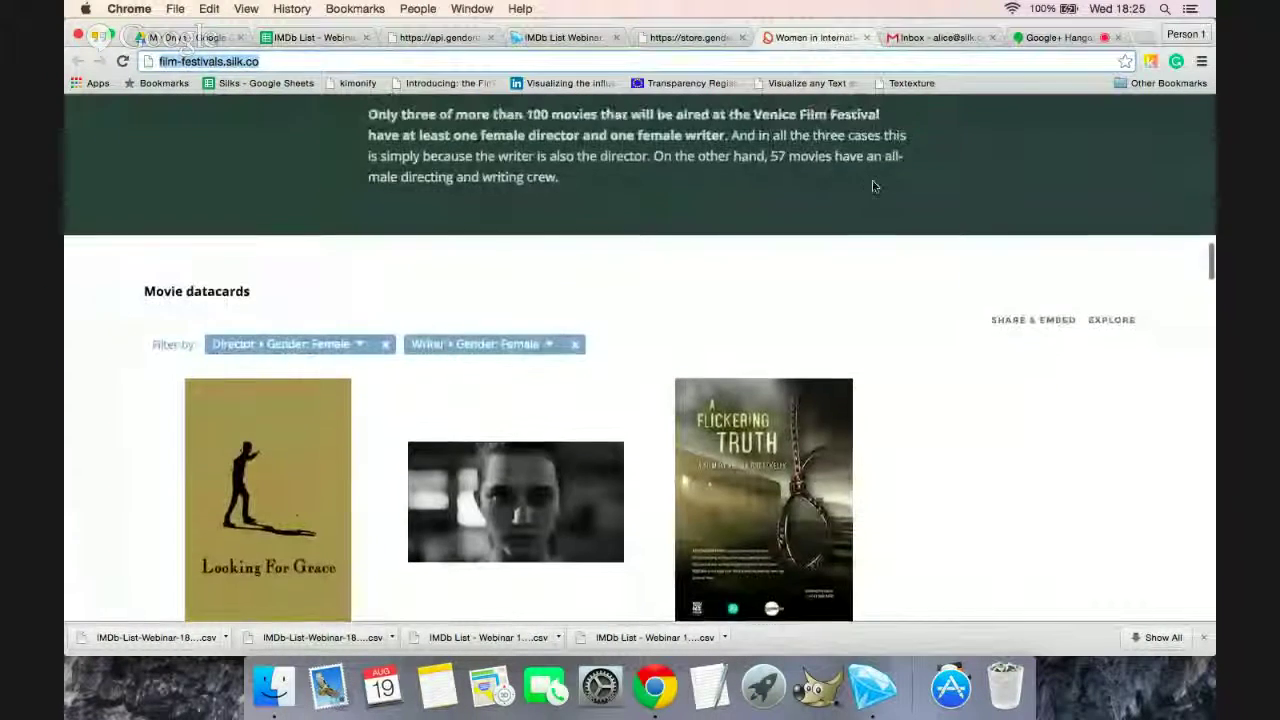
{"action": "scroll", "coordinate": [872, 186], "scroll_direction": "down", "scroll_amount": 3}
{"action": "scroll", "coordinate": [1020, 355], "scroll_direction": "down", "scroll_amount": 3}
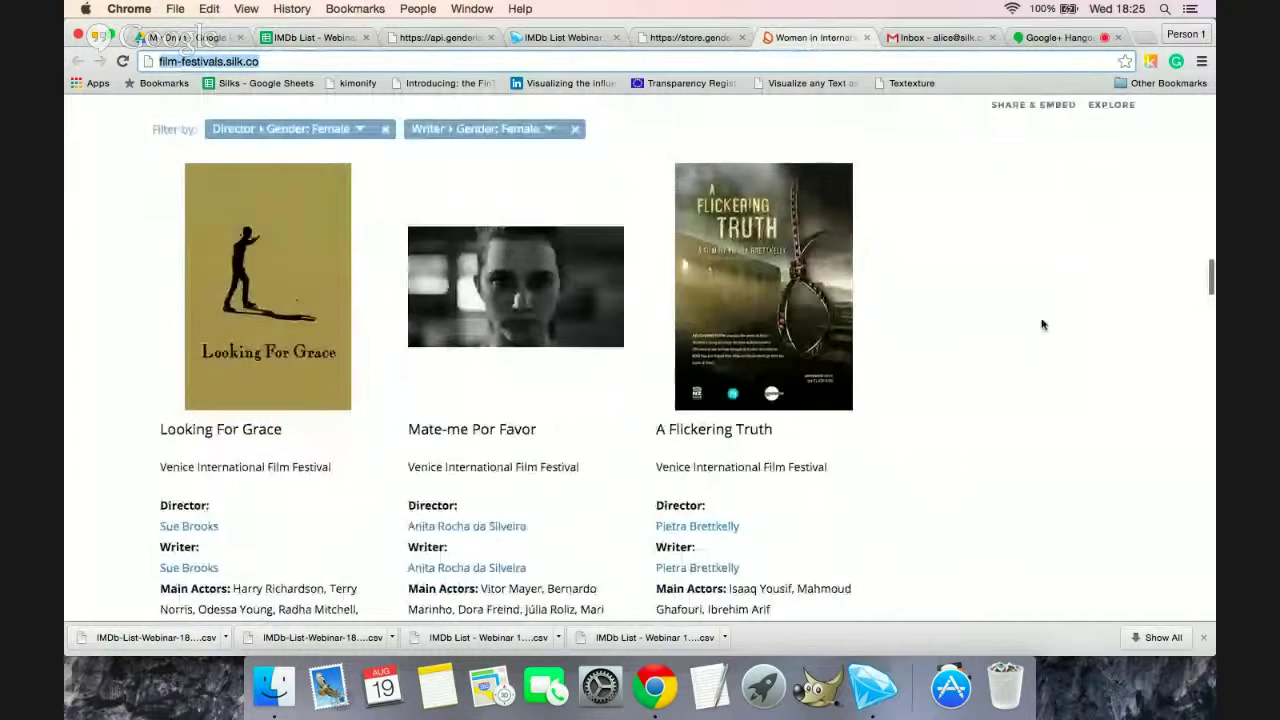
{"action": "scroll", "coordinate": [1042, 325], "scroll_direction": "down", "scroll_amount": 7}
{"action": "scroll", "coordinate": [1042, 325], "scroll_direction": "down", "scroll_amount": 17}
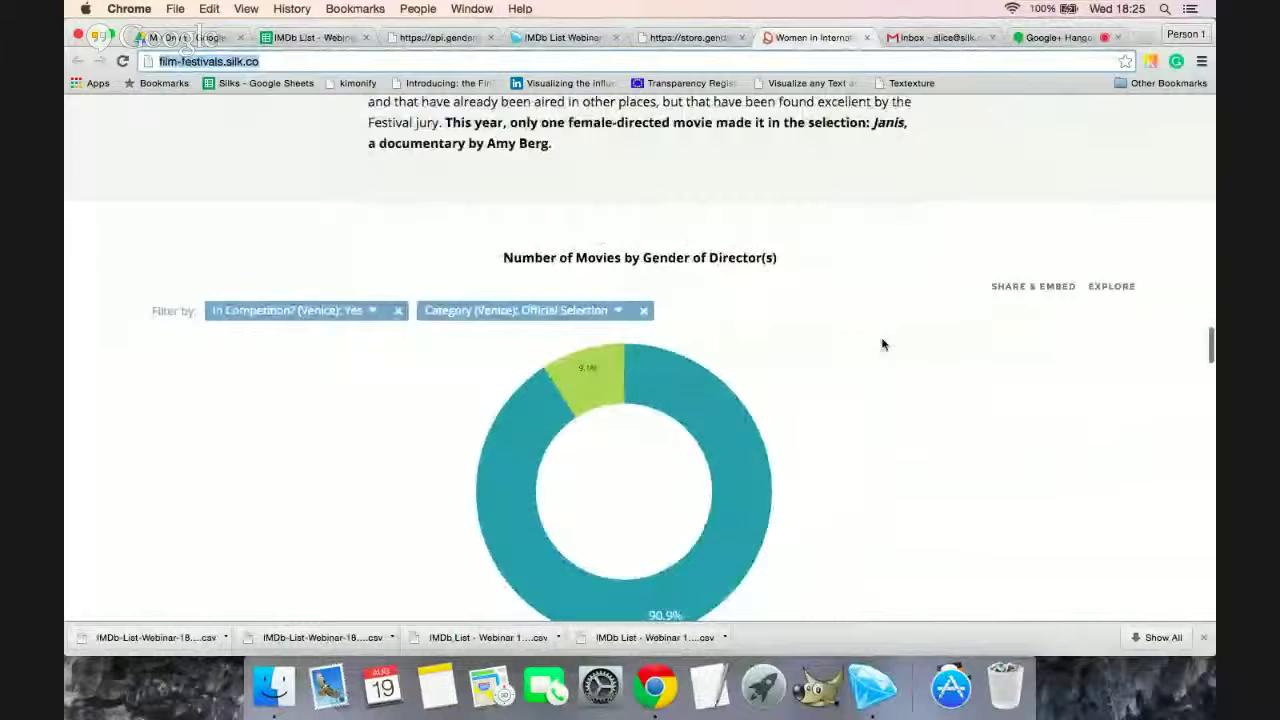
{"action": "scroll", "coordinate": [882, 345], "scroll_direction": "down", "scroll_amount": 3}
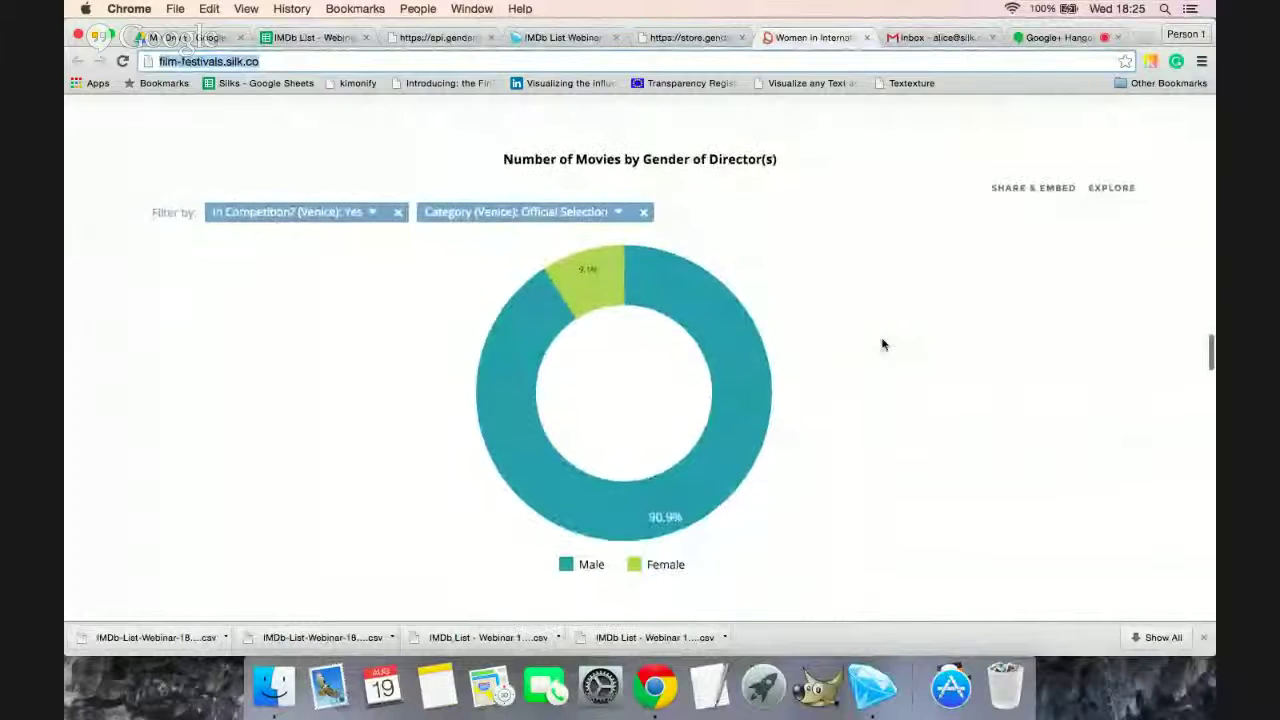
{"action": "left_click", "coordinate": [454, 561]}
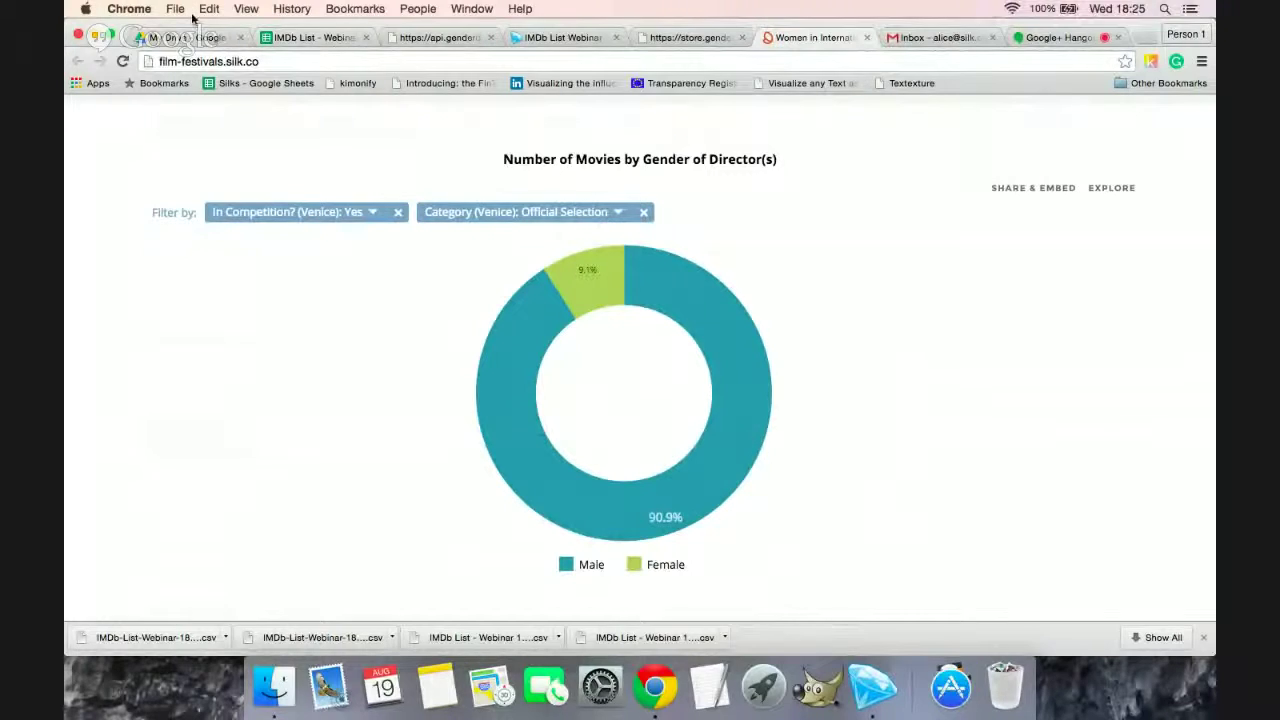
Step: Review rating and writer cells in the IMDb List sheet, then go to the Hangouts screenshare
{"action": "left_click", "coordinate": [312, 40]}
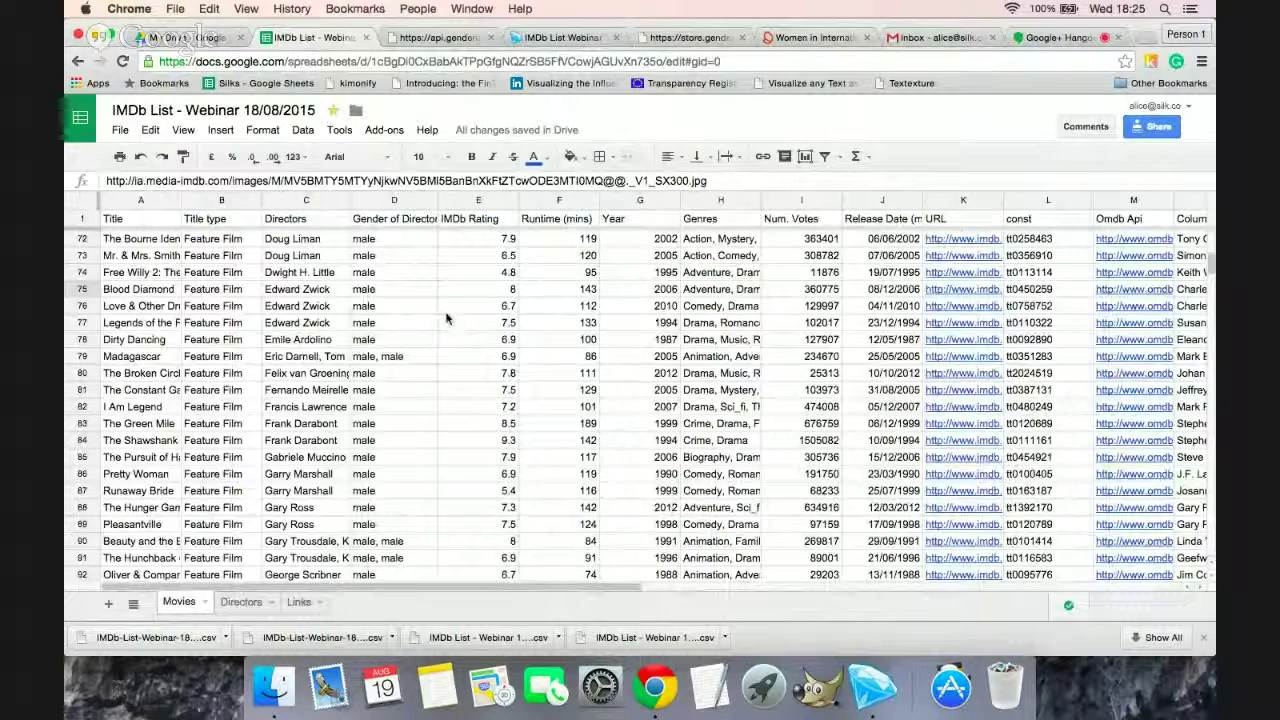
{"action": "left_click", "coordinate": [450, 306]}
{"action": "scroll", "coordinate": [587, 358], "scroll_direction": "right", "scroll_amount": 2}
{"action": "left_click", "coordinate": [1038, 372]}
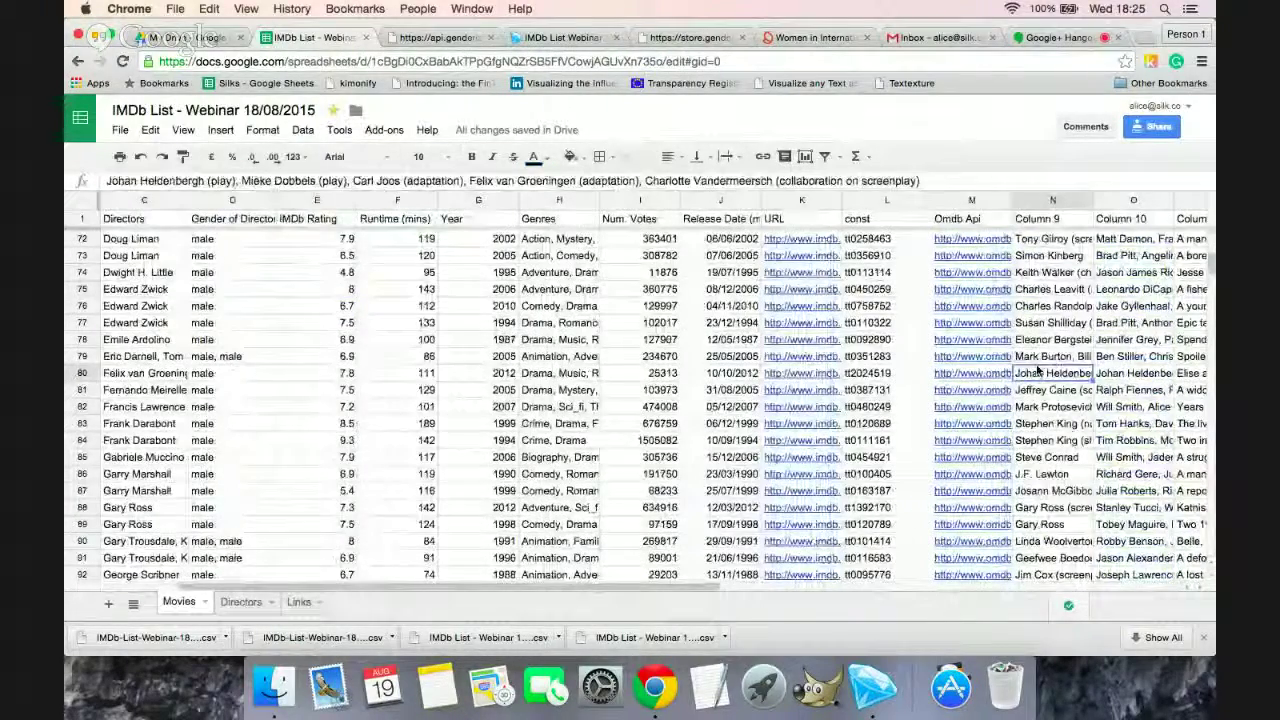
{"action": "scroll", "coordinate": [1038, 370], "scroll_direction": "right", "scroll_amount": 1}
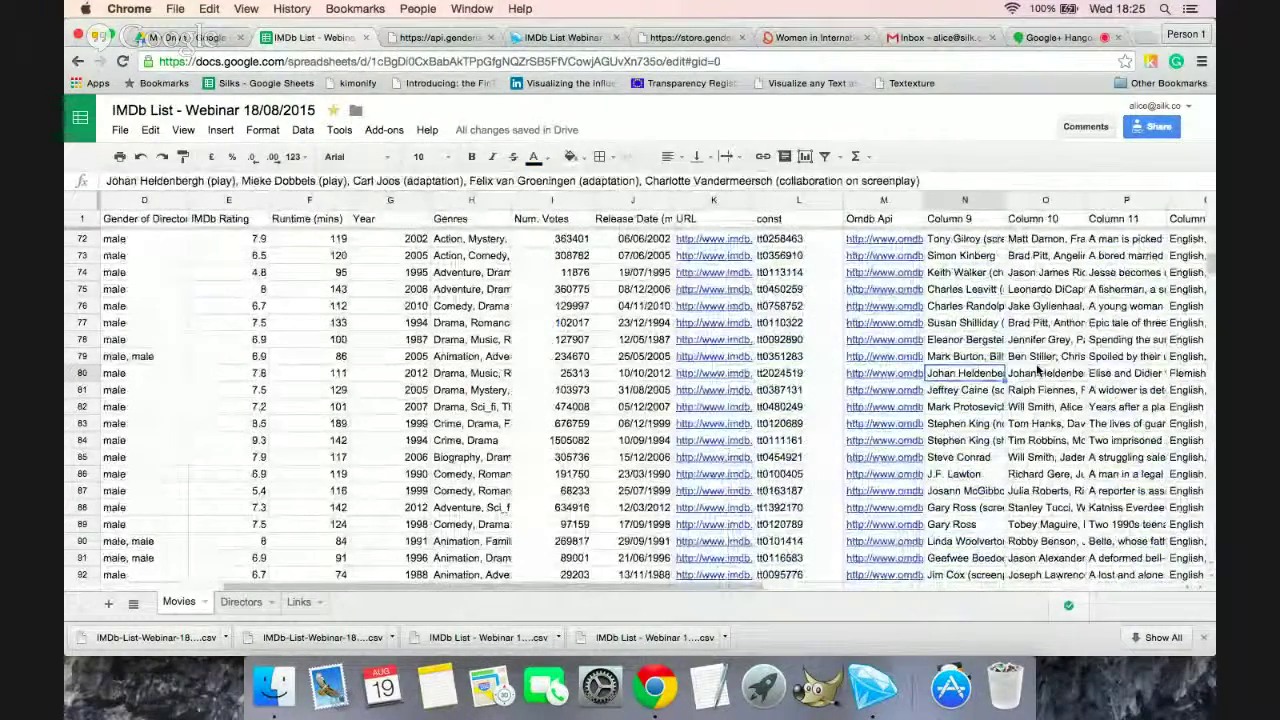
{"action": "scroll", "coordinate": [992, 335], "scroll_direction": "right", "scroll_amount": 2}
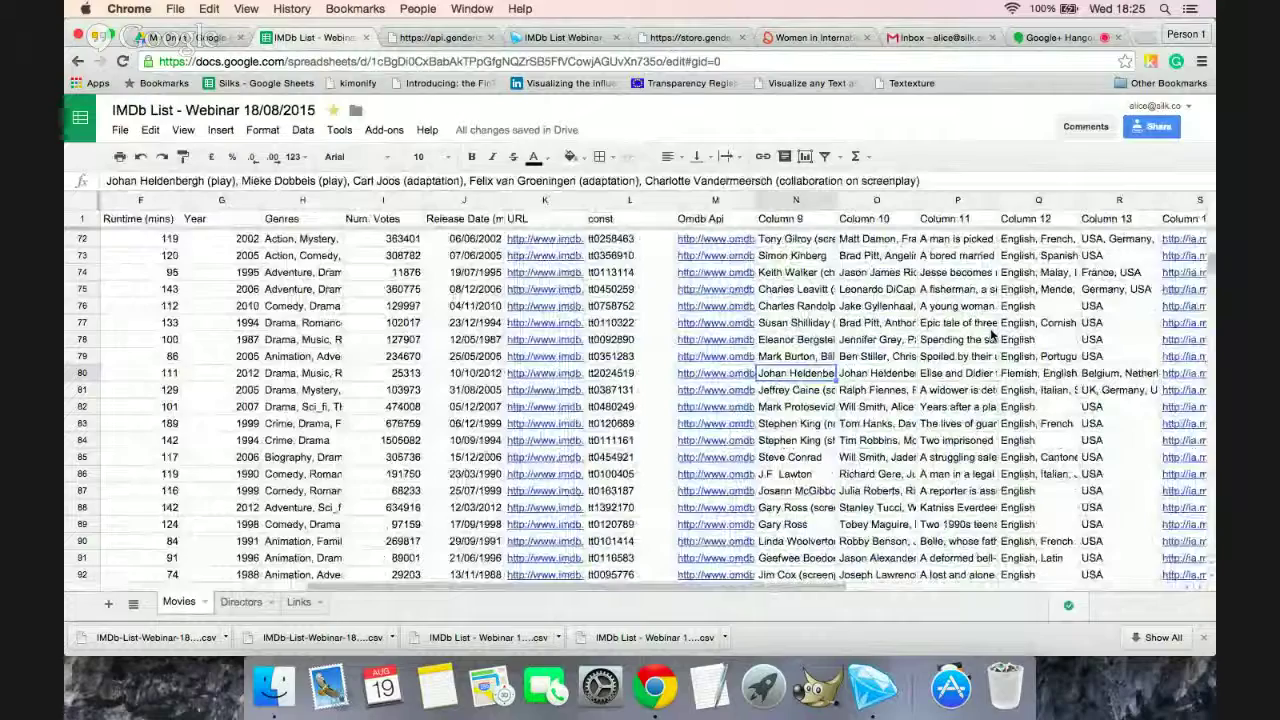
{"action": "left_click", "coordinate": [1053, 38]}
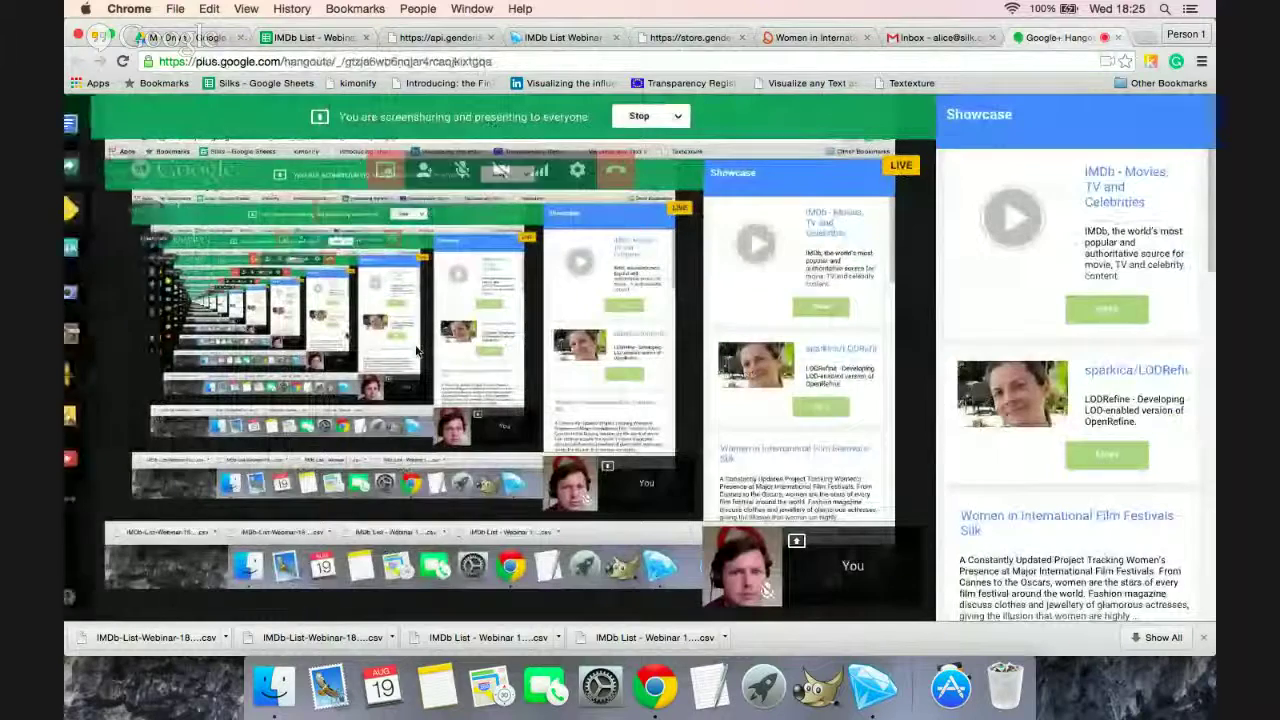
Step: Show the other participant's webcam in the main Hangouts view
{"action": "mouse_move", "coordinate": [126, 192]}
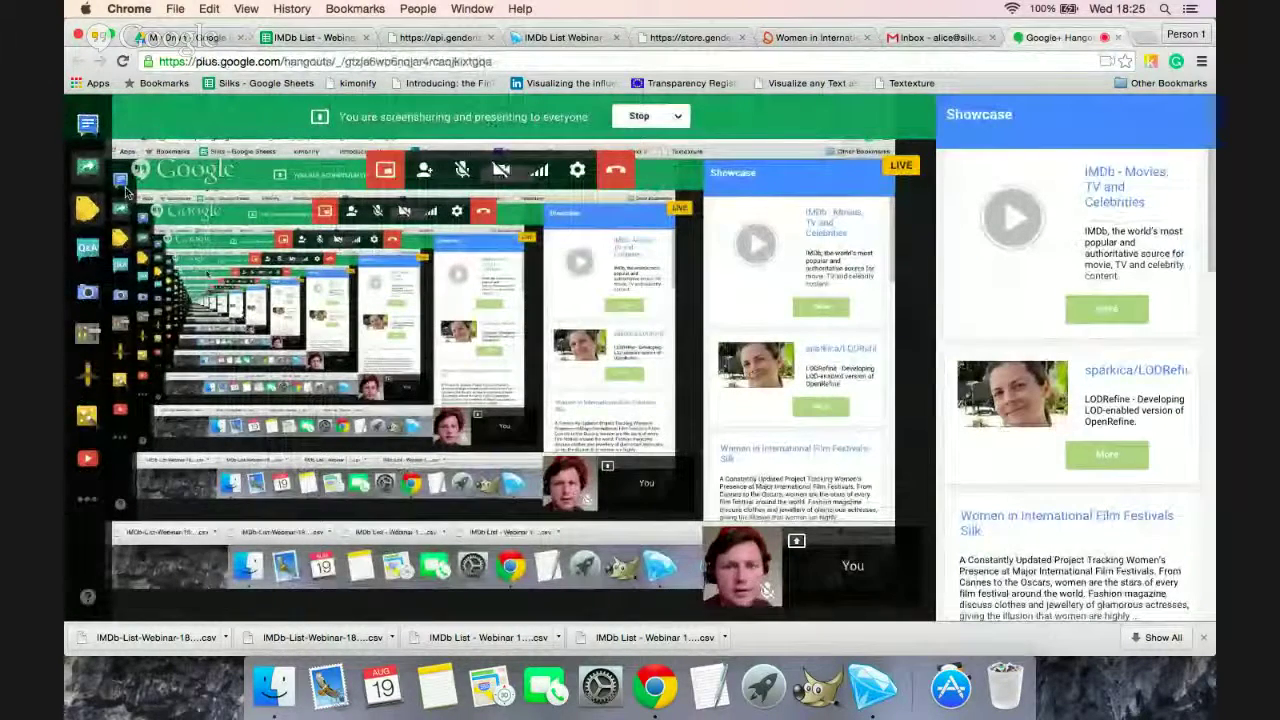
{"action": "left_click", "coordinate": [88, 170]}
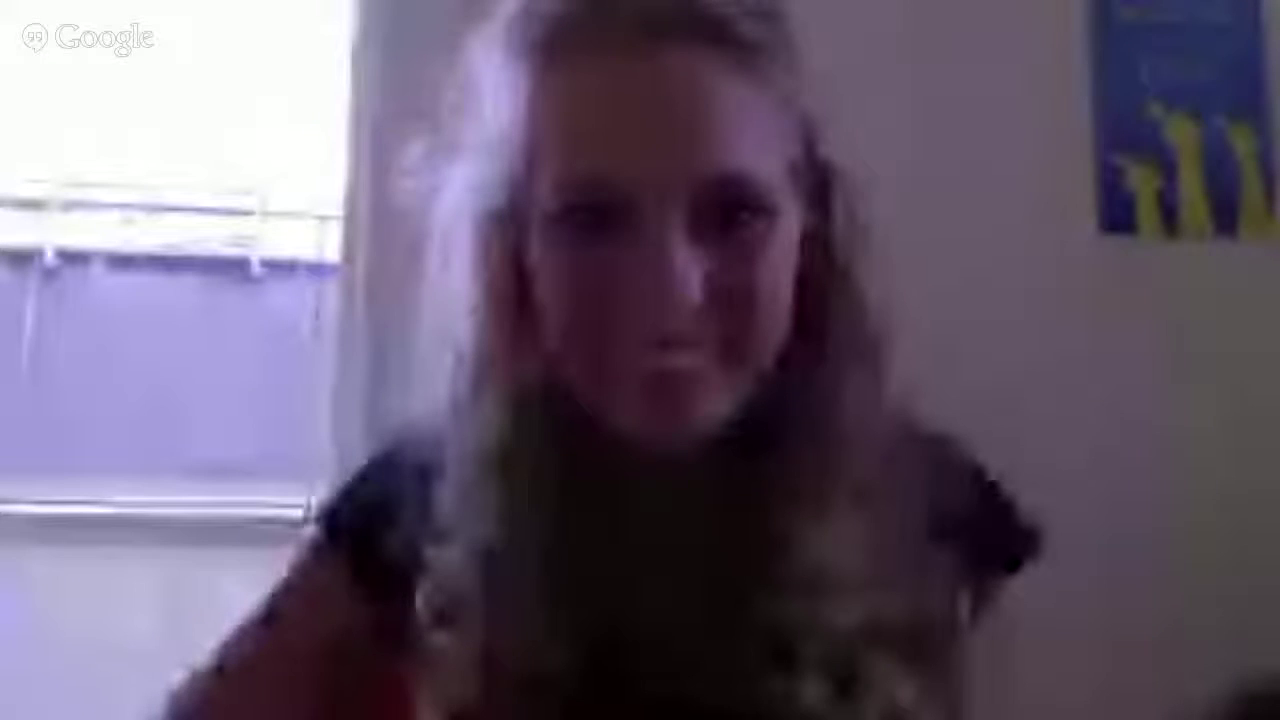